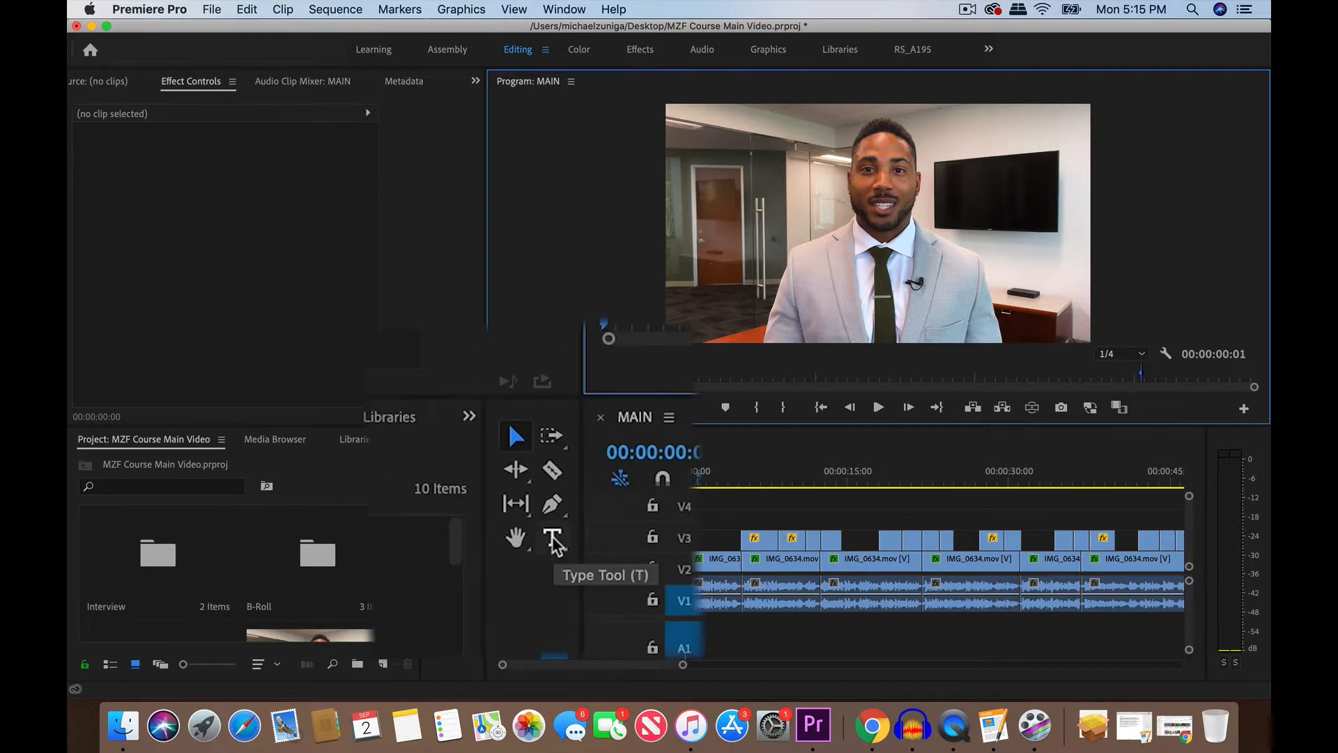
- Type the speaker's name and, on a second line, 'Tax Strategist' in a new title over the video
click(554, 540)
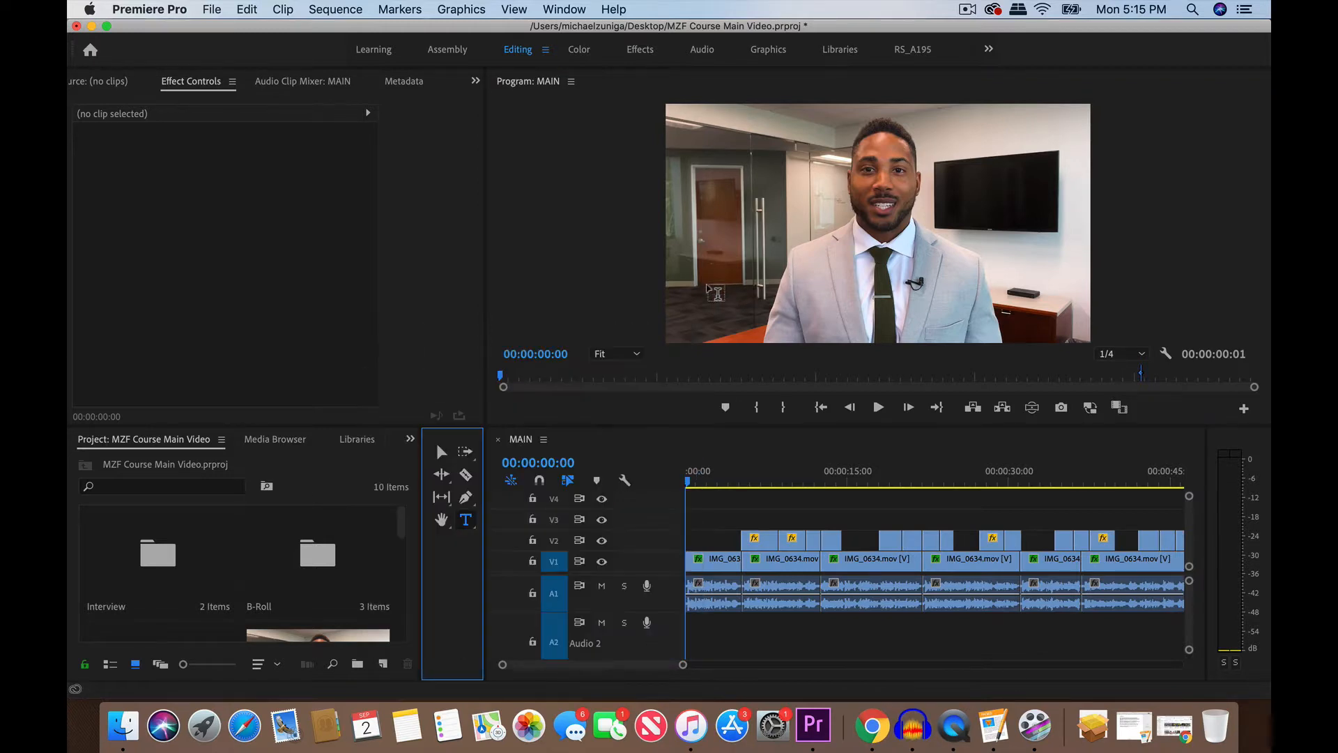
click(712, 277)
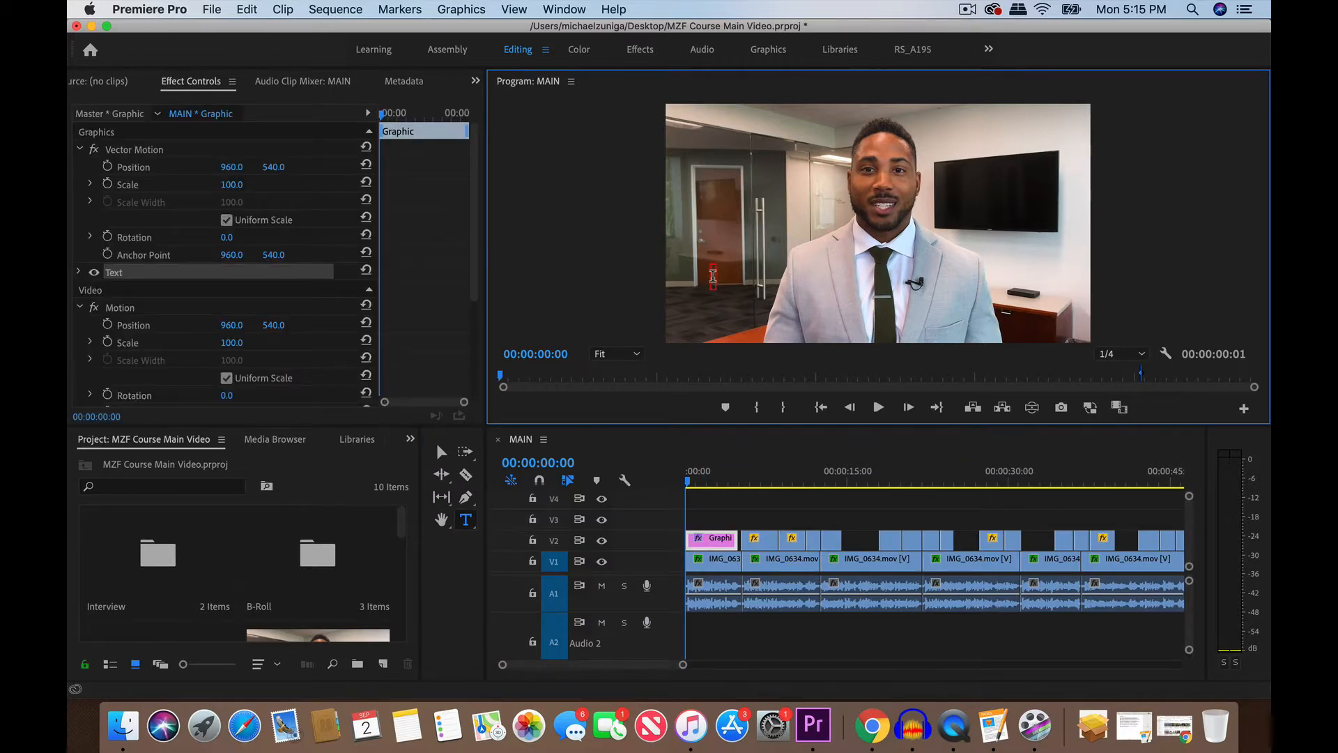
text(Karlton Dennis)
key(Return)
text(Tax)
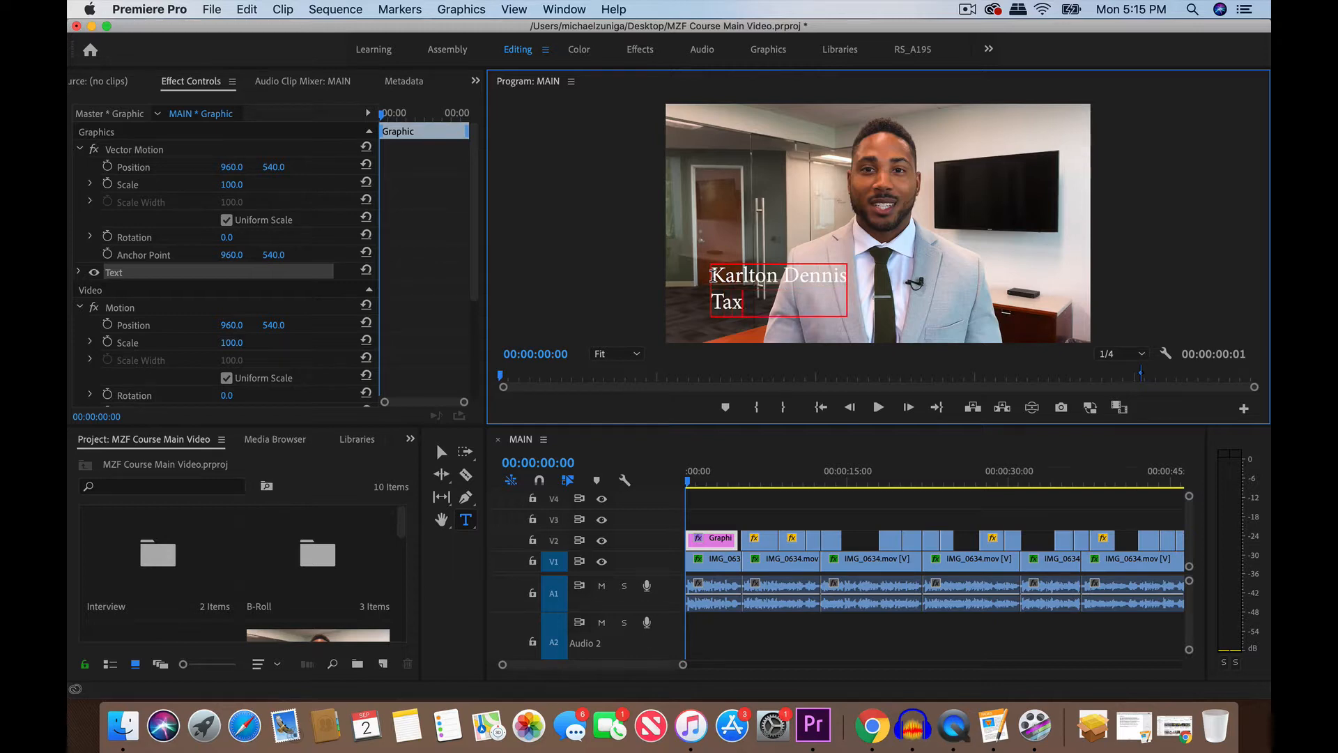
text( Strategist)
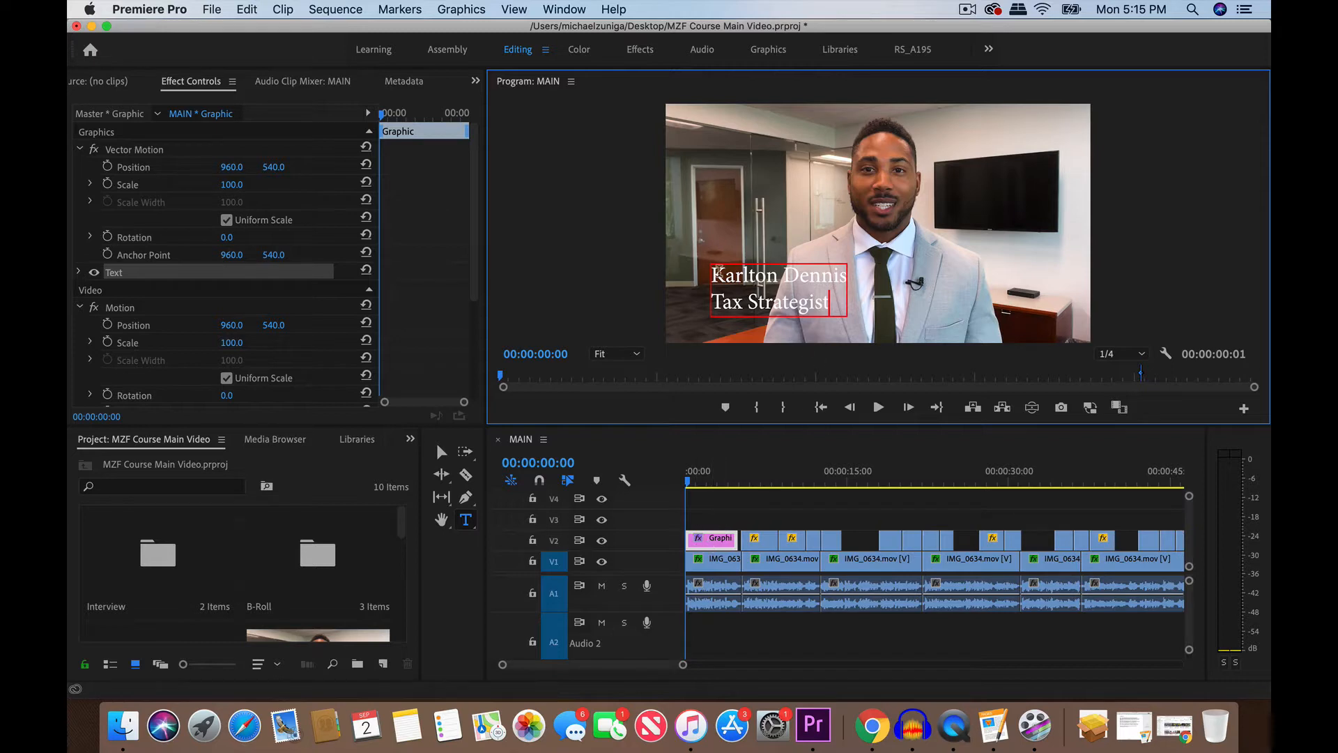
- Select both title lines and reveal their Text properties in Effect Controls
click(810, 285)
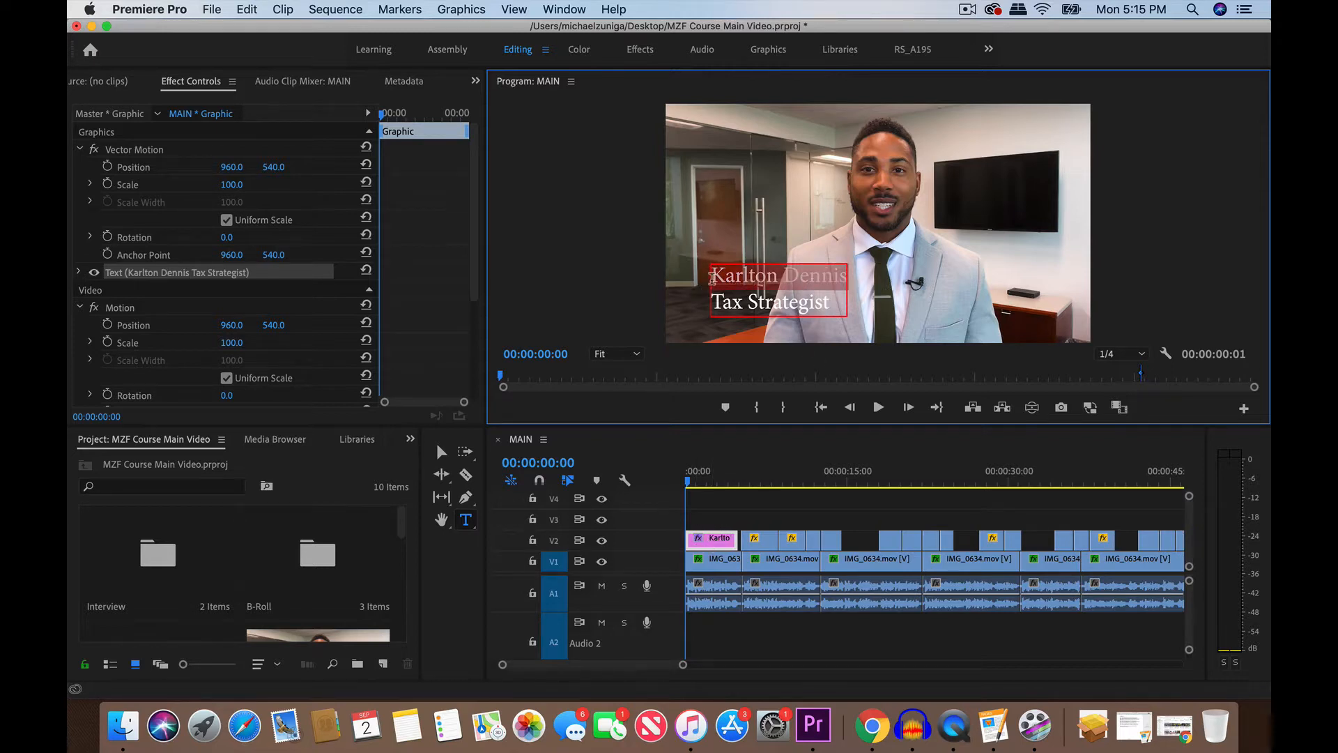
drag(712, 276, 856, 309)
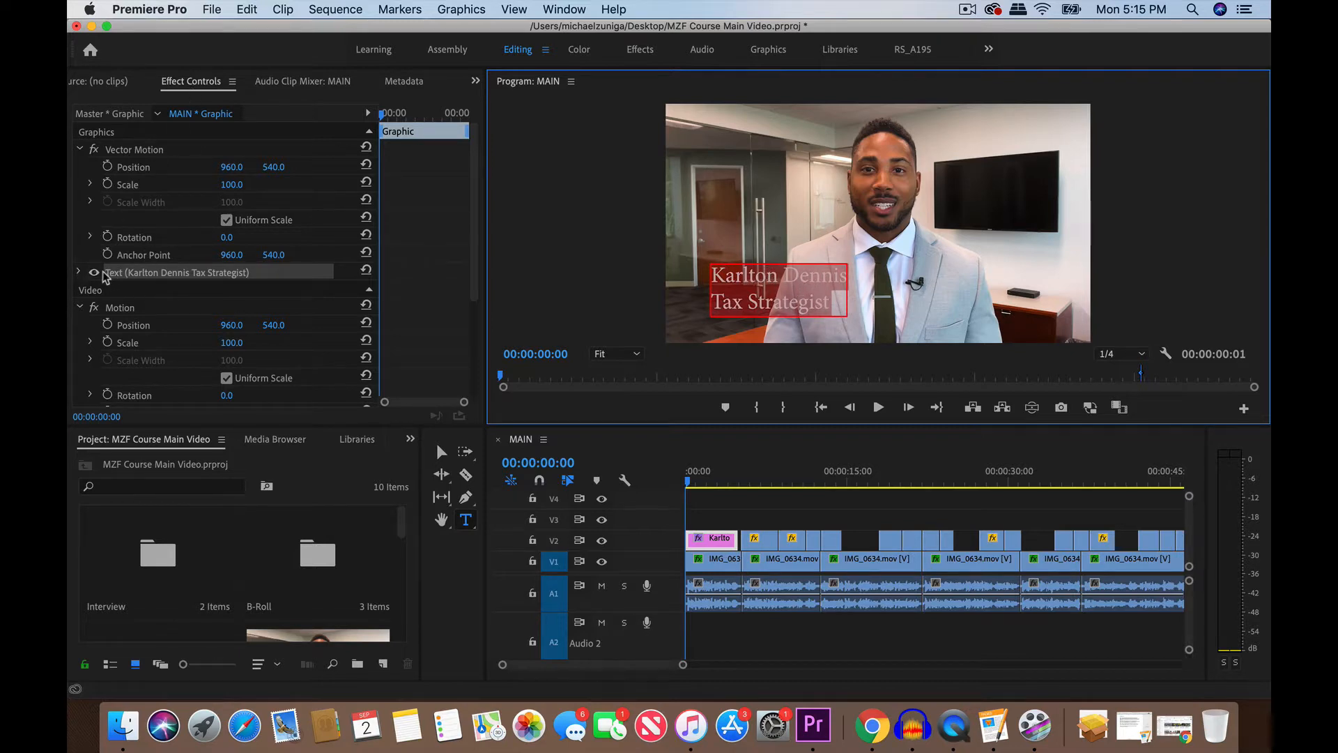
click(45, 281)
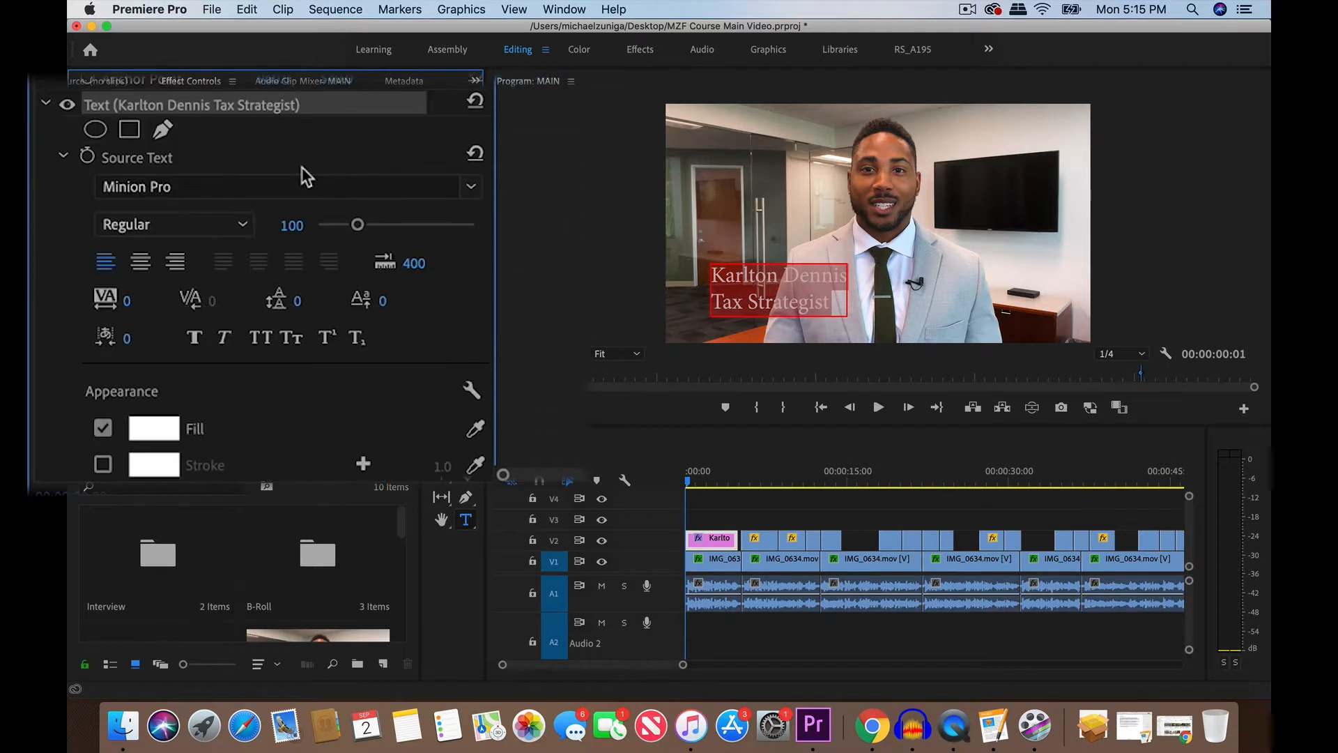
- Switch the title font to Myriad Pro, trying Bold before settling on Regular
click(414, 186)
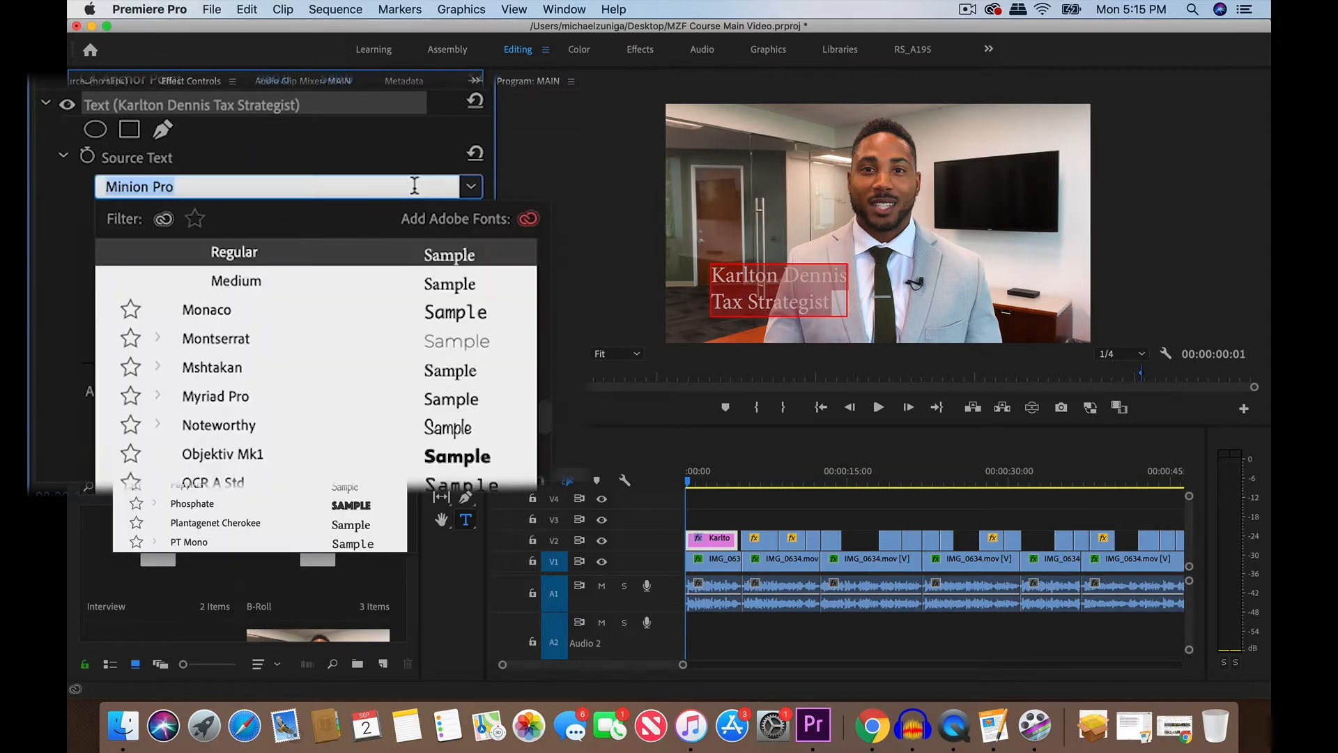
text(myr)
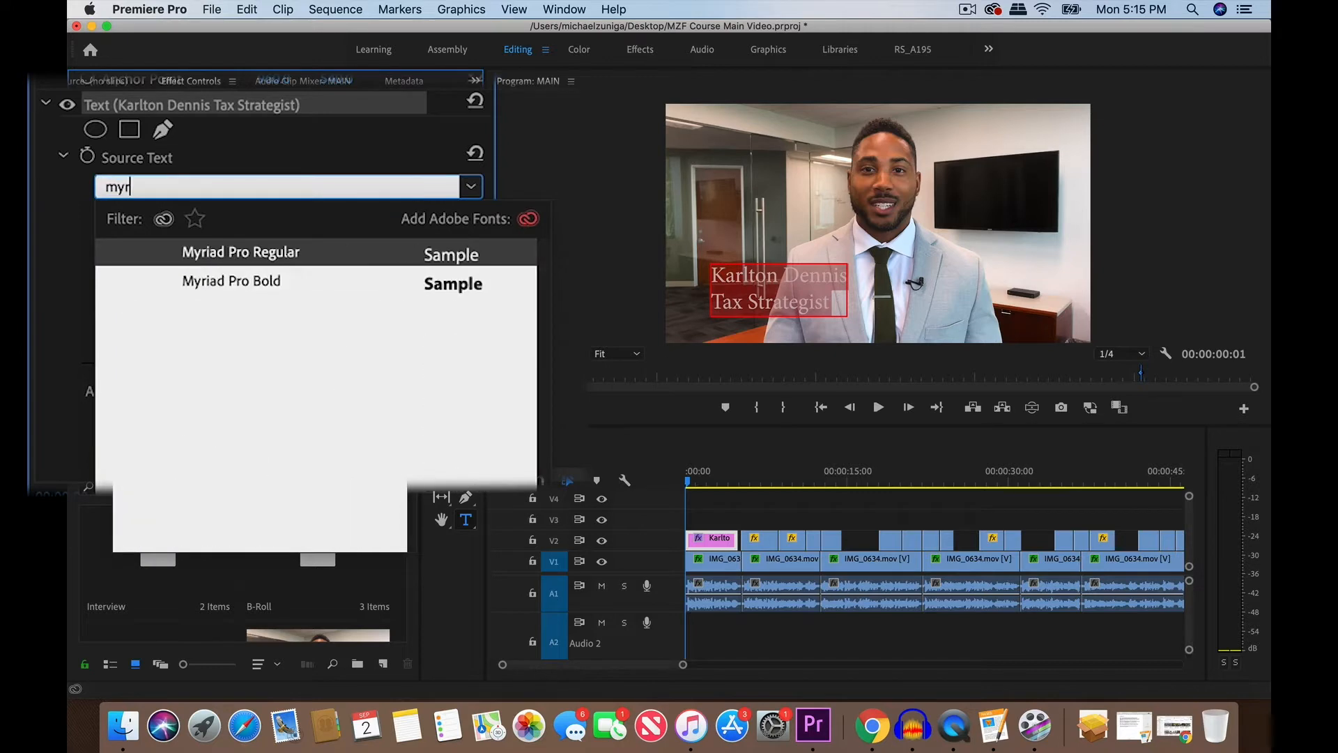
click(338, 254)
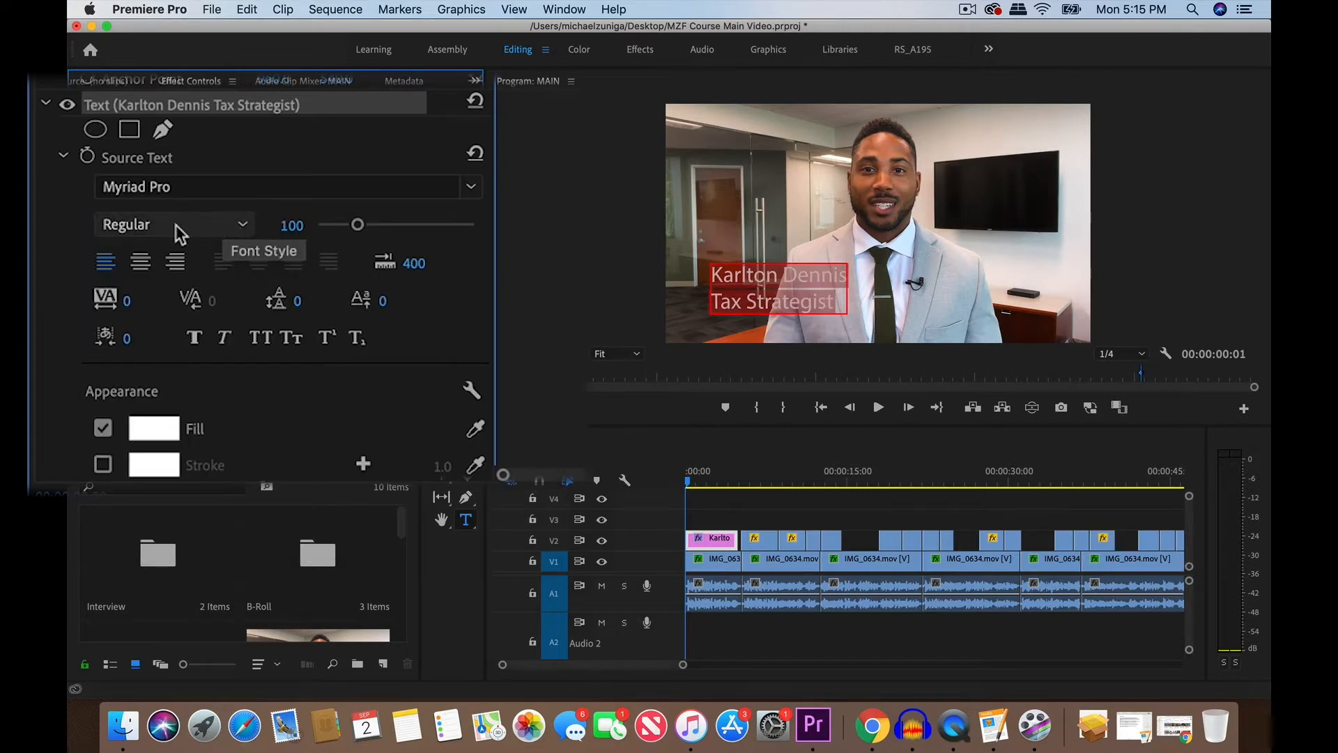
click(233, 225)
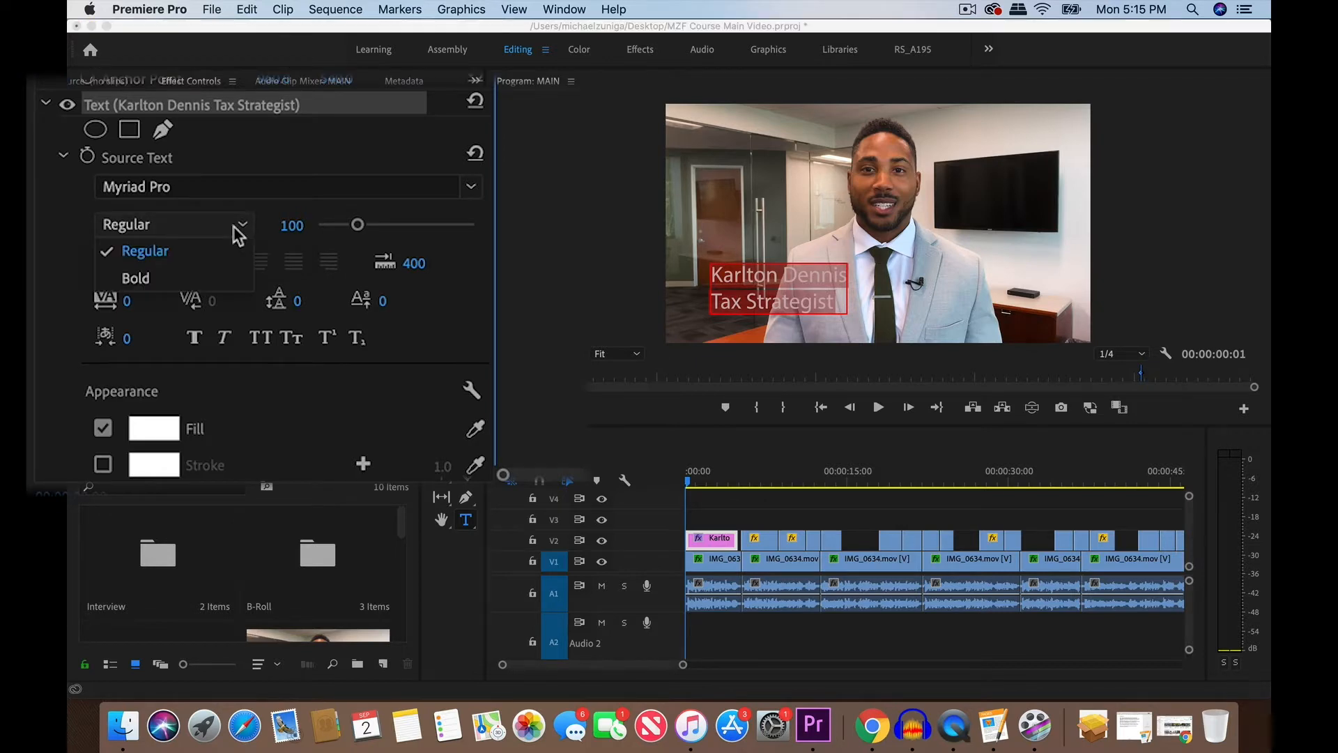
click(171, 284)
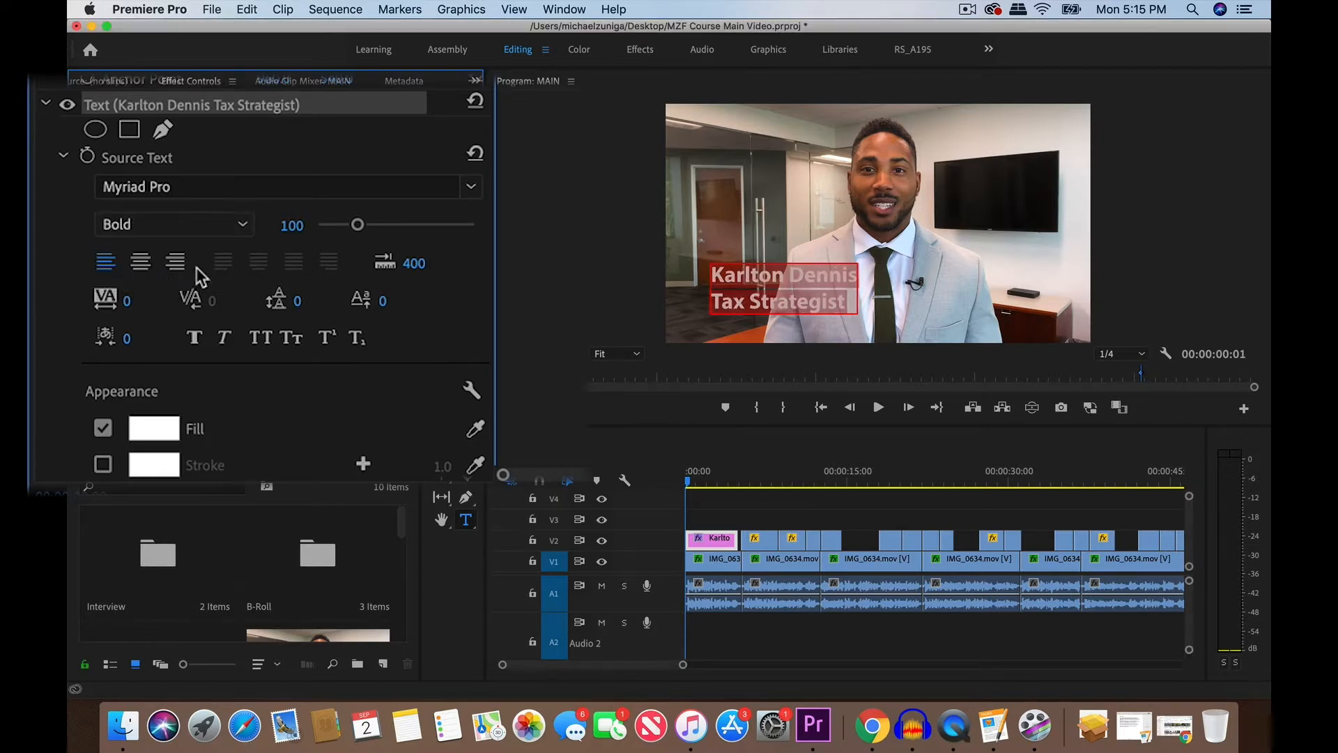
click(249, 220)
click(178, 248)
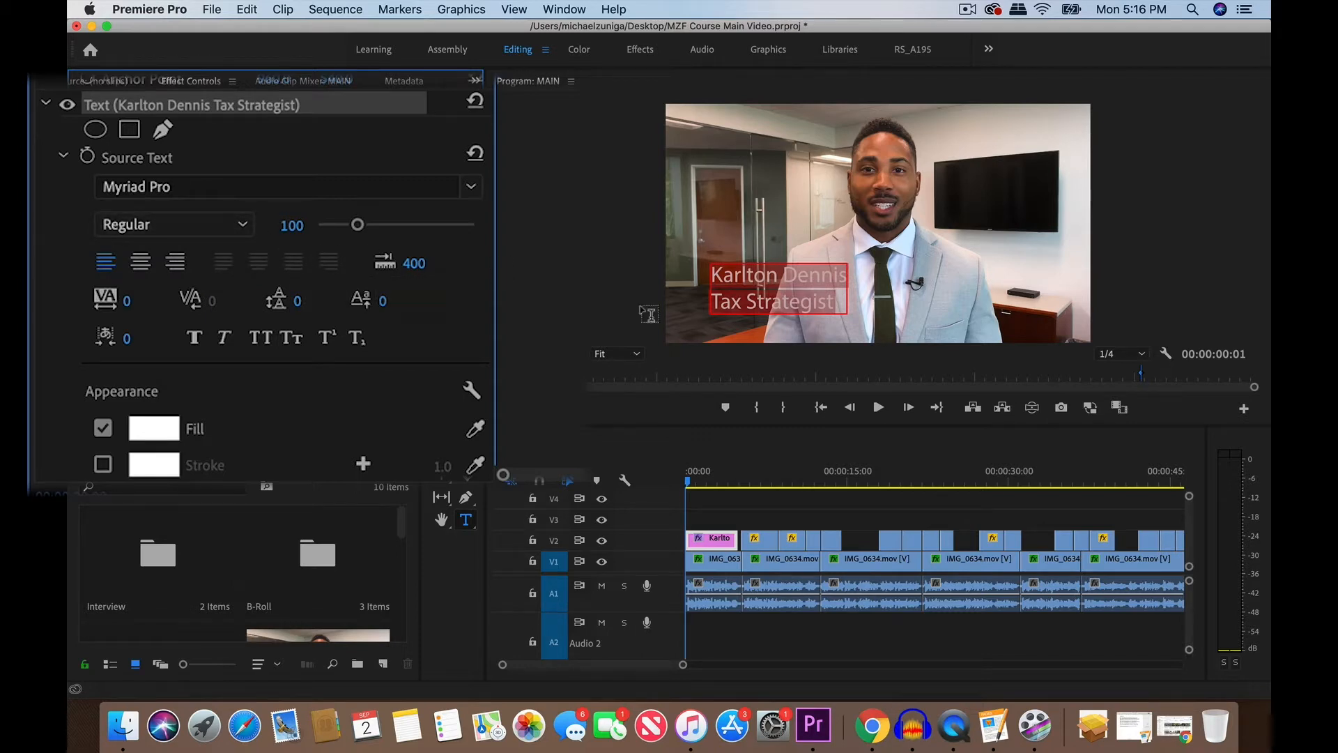
- Shrink the Tax Strategist line to size 87, testing tracking and resetting it to 0
triple_click(809, 301)
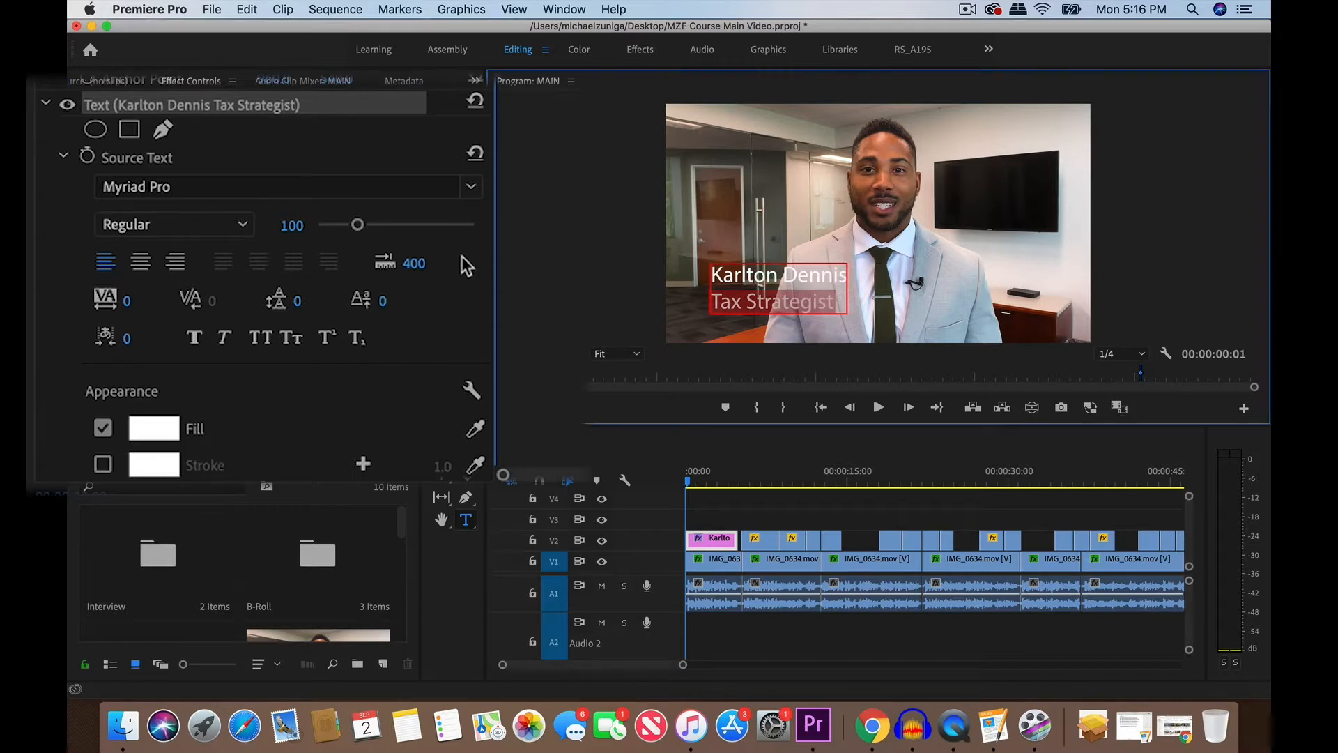
drag(357, 227, 349, 229)
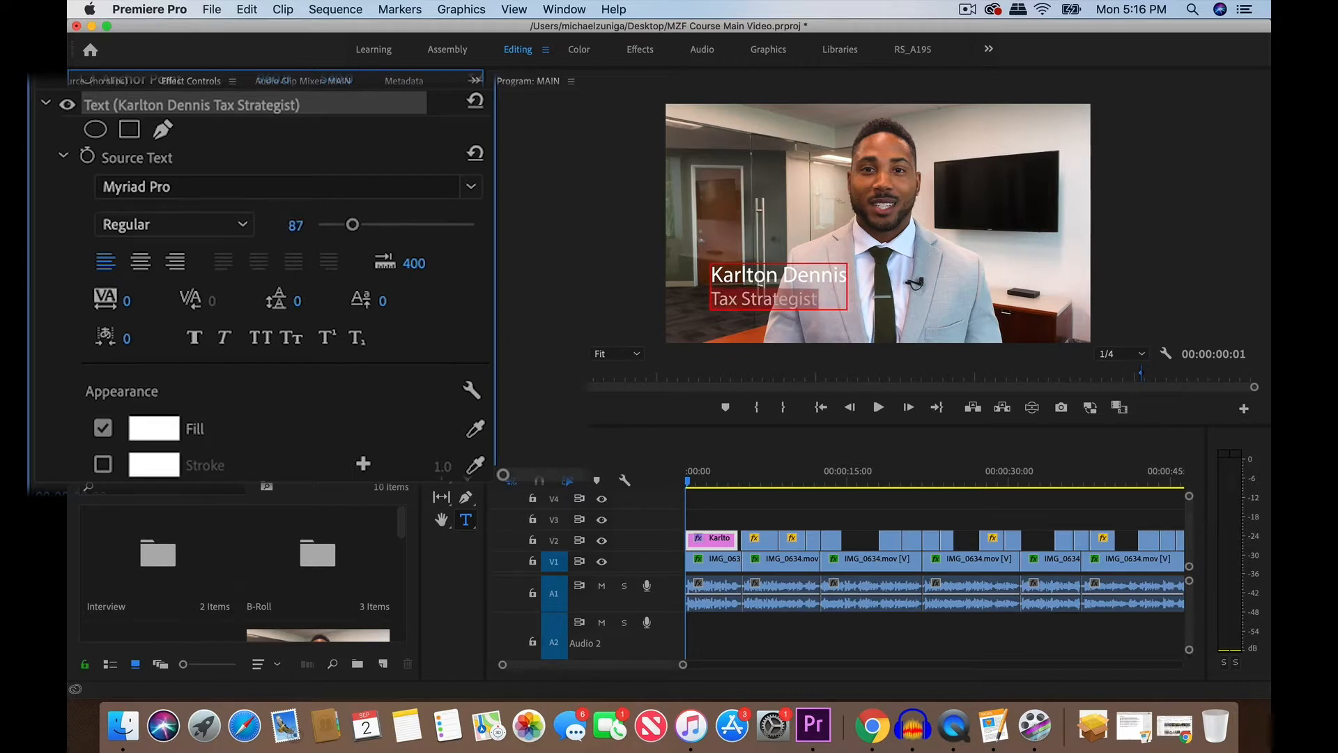
click(800, 287)
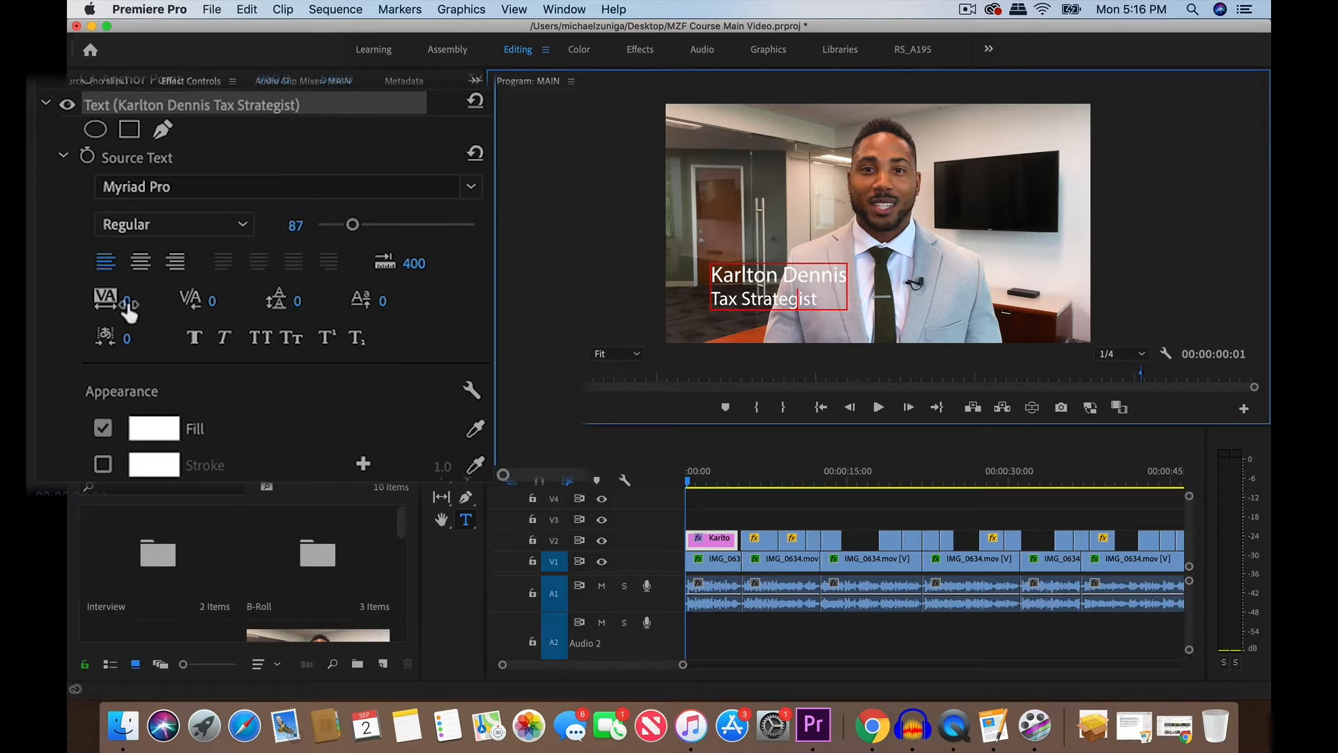
triple_click(760, 301)
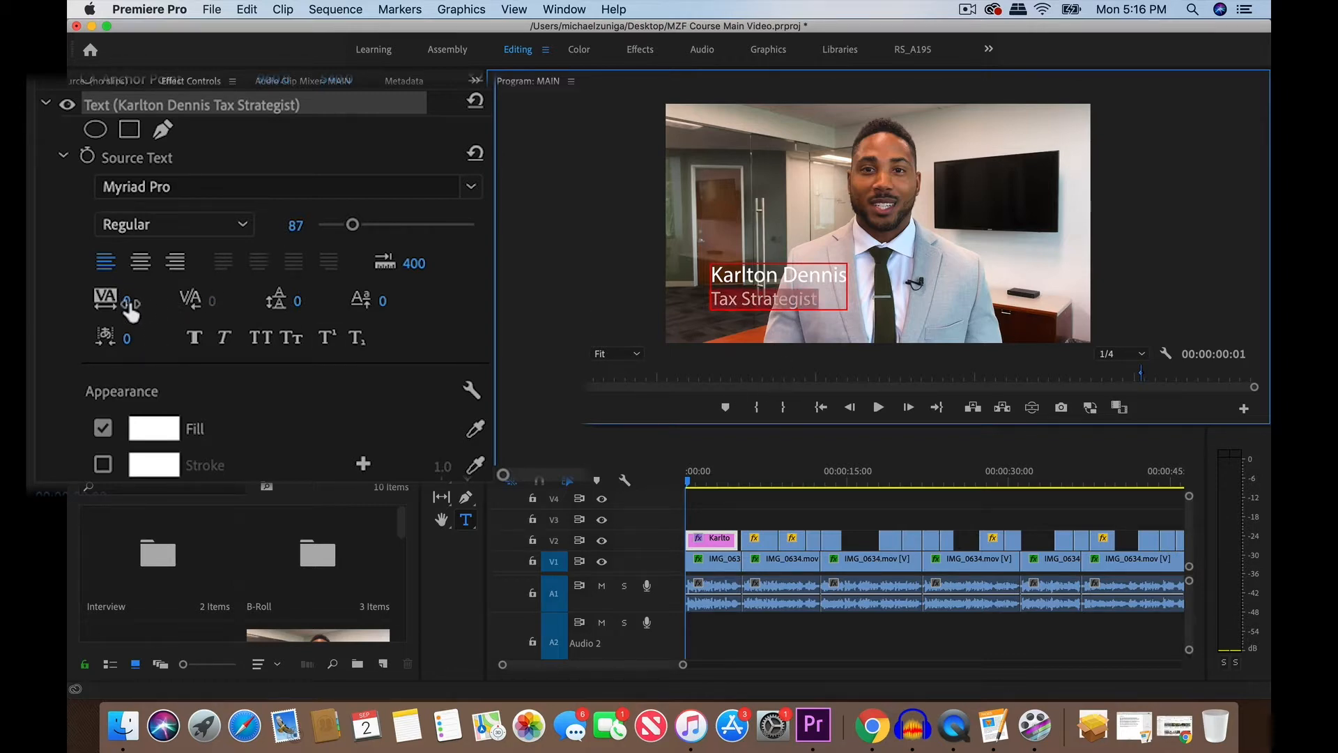
drag(126, 301, 205, 300)
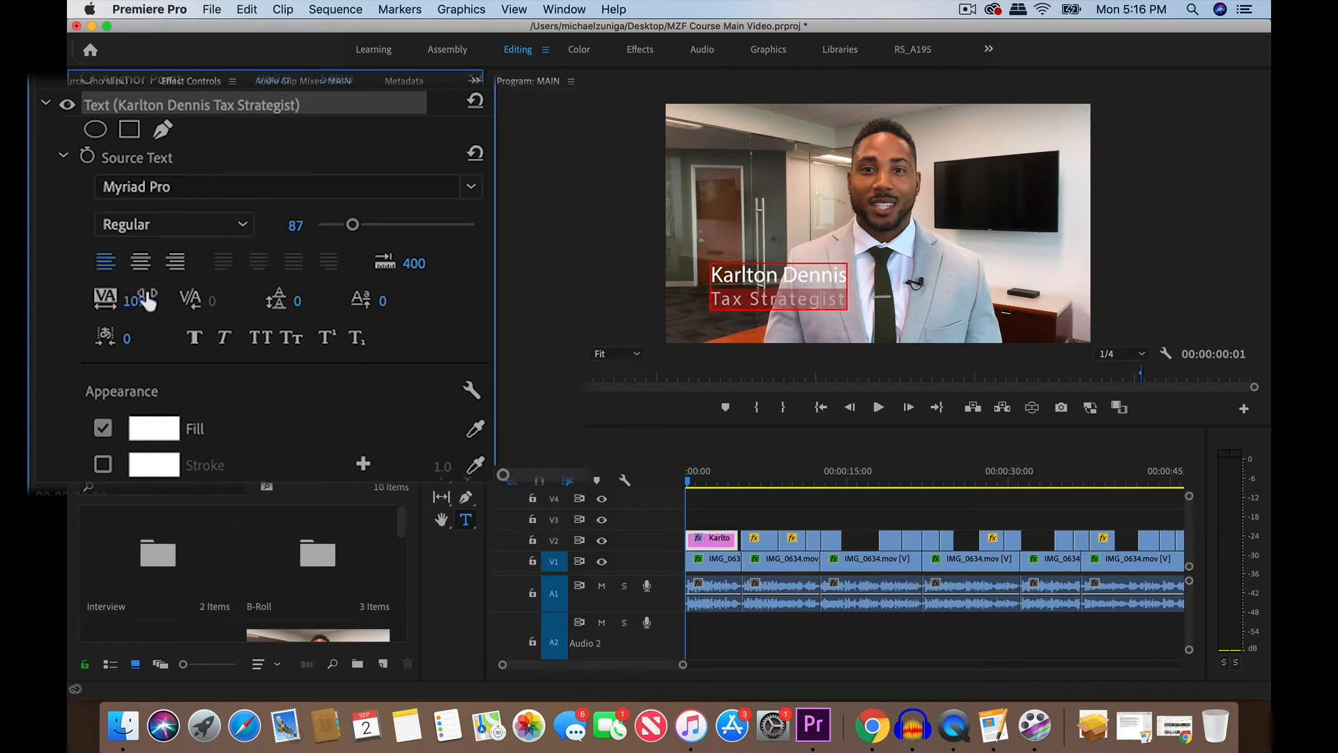
click(140, 299)
text(0)
key(Return)
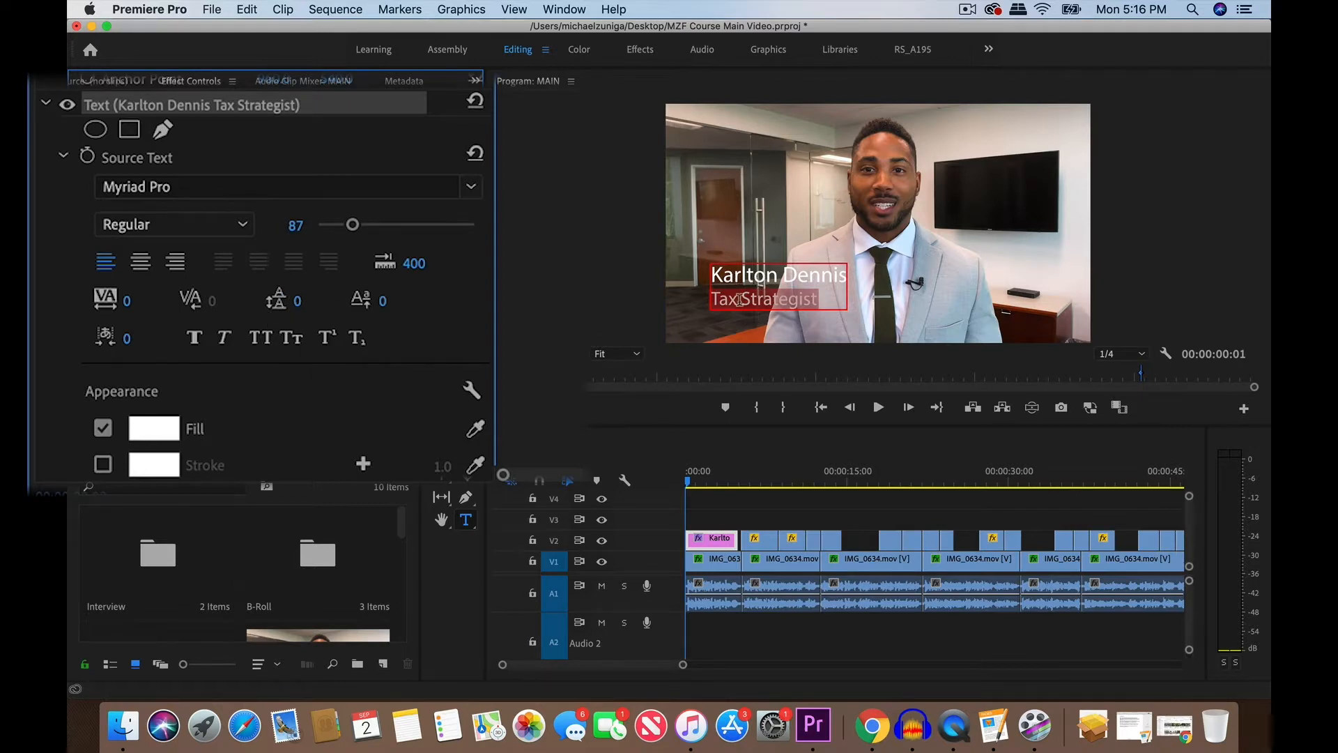
- Test the leading on both lines, reset it to 0, and start a blank third line
click(715, 274)
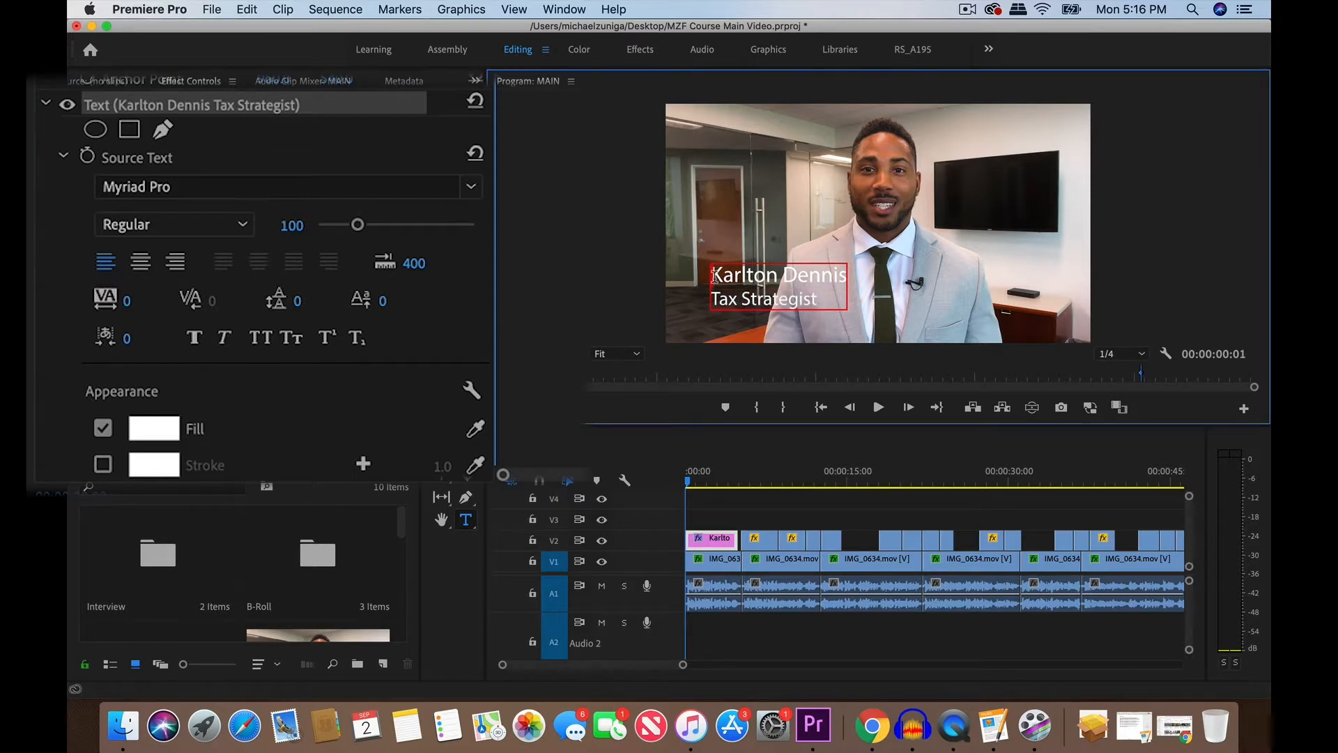
drag(715, 274, 823, 306)
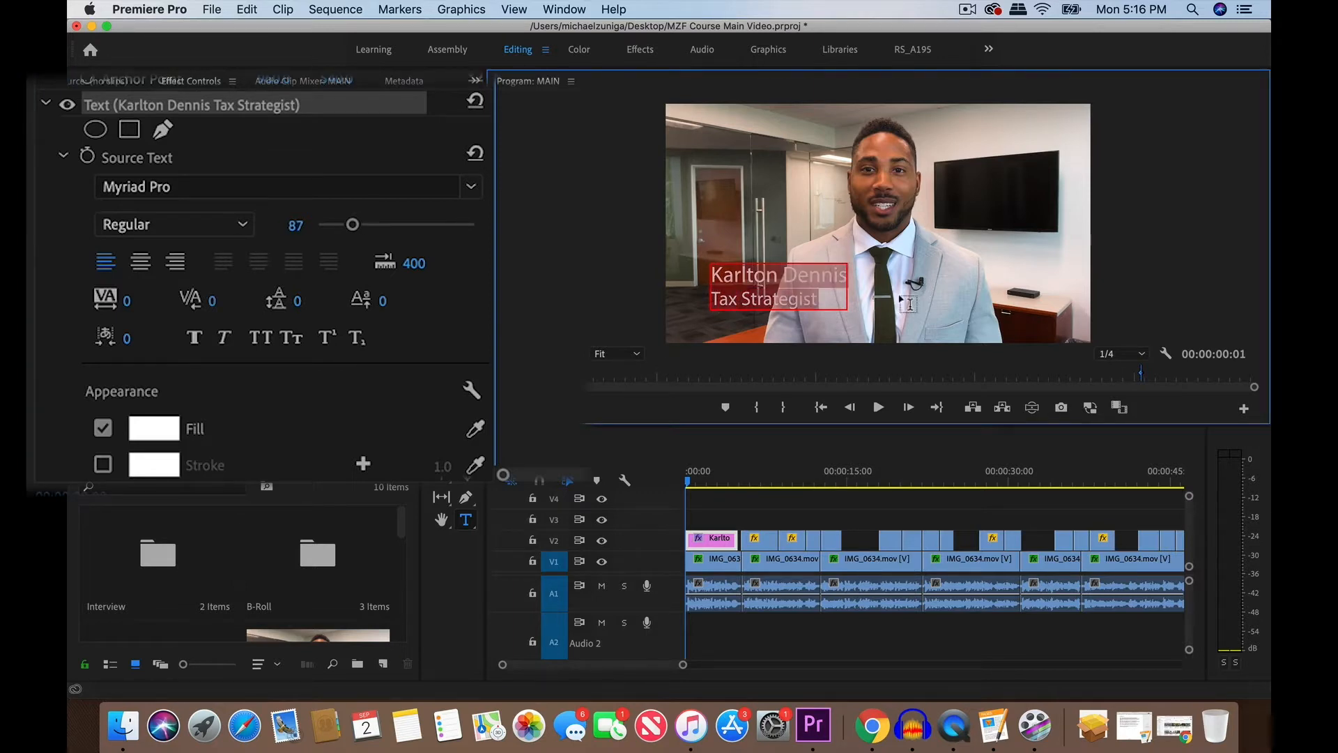
mouse_move(297, 301)
mouse_down()
mouse_move(347, 300)
mouse_move(316, 301)
mouse_up()
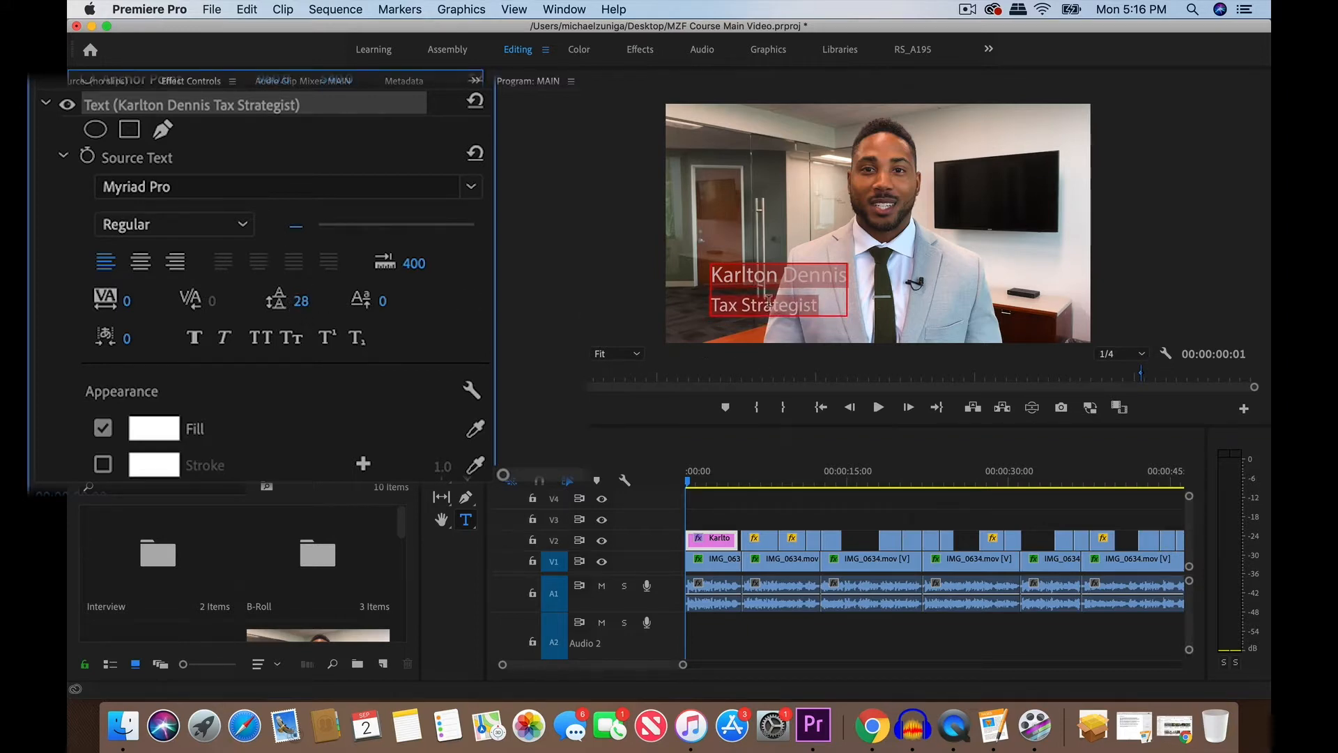
click(315, 300)
text(0)
key(Return)
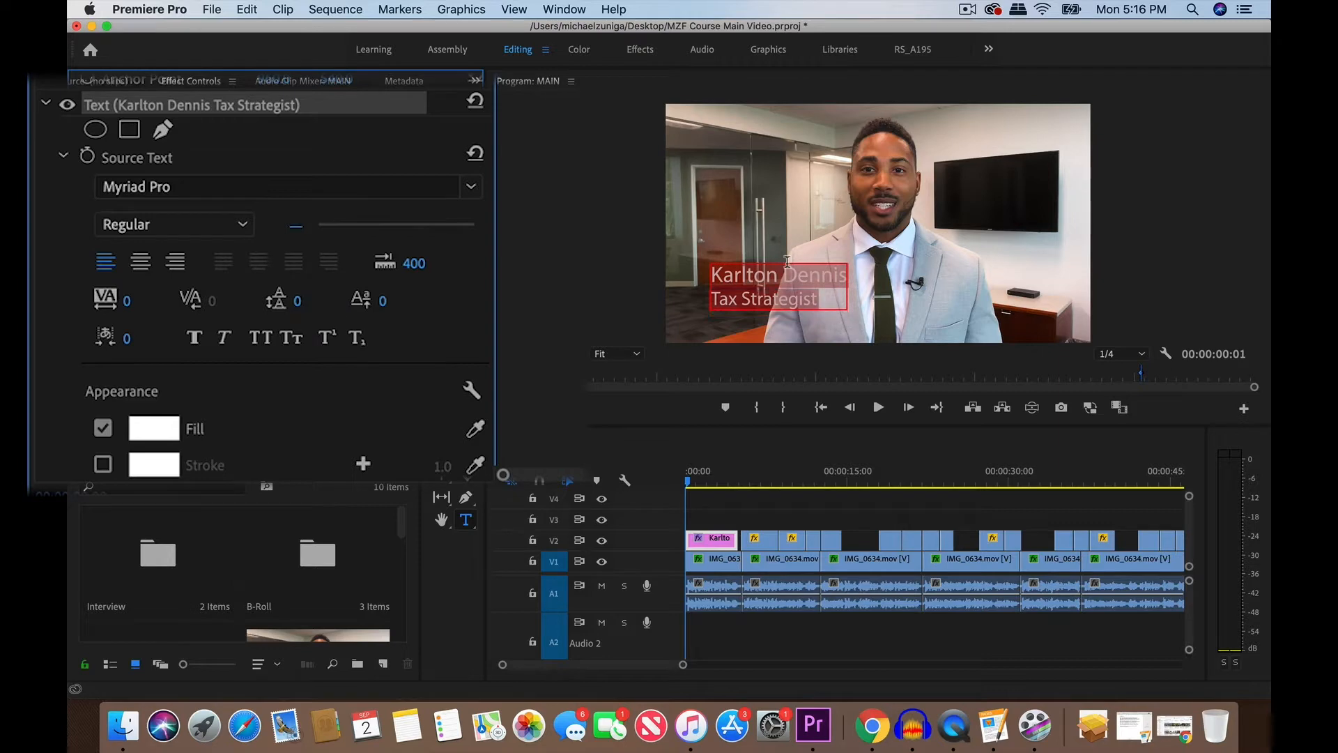
click(823, 292)
key(Return)
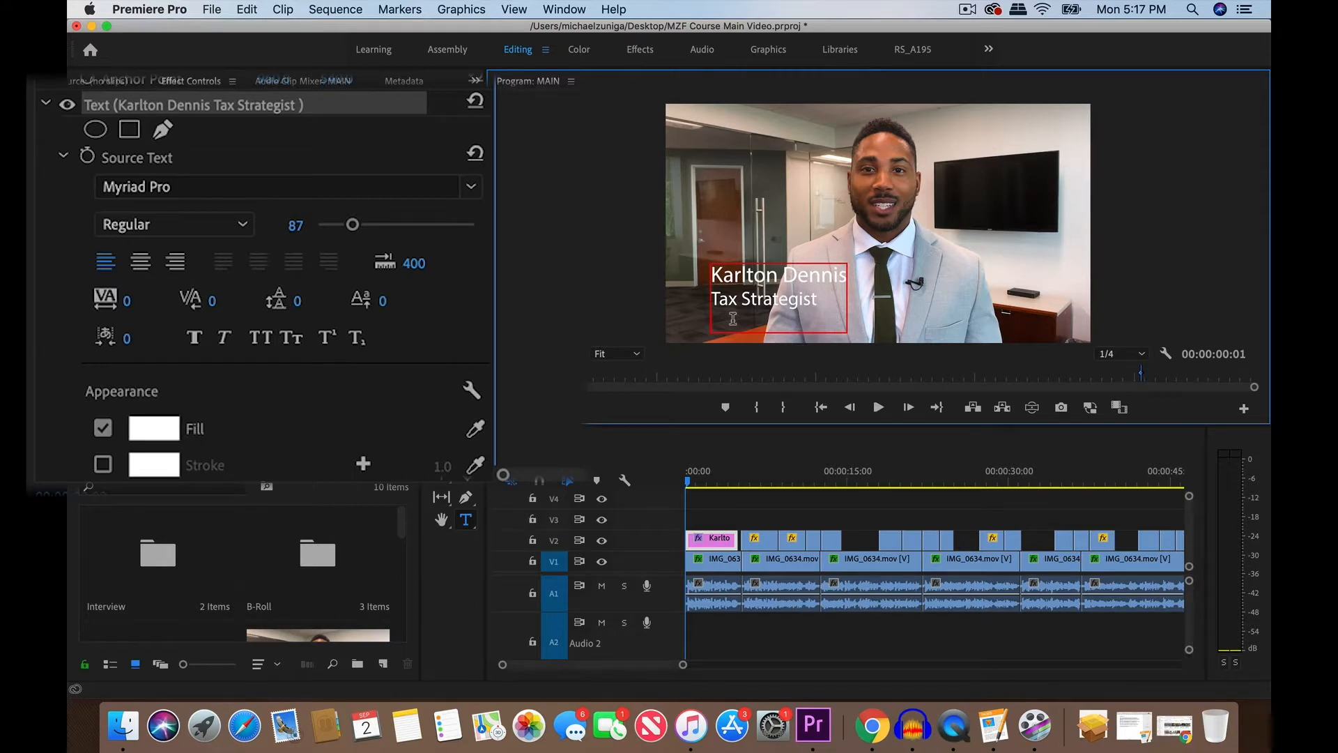
- Type 'Ad' on the third line, then test the leading and reset it to 0
text(Advisor)
drag(714, 299, 836, 295)
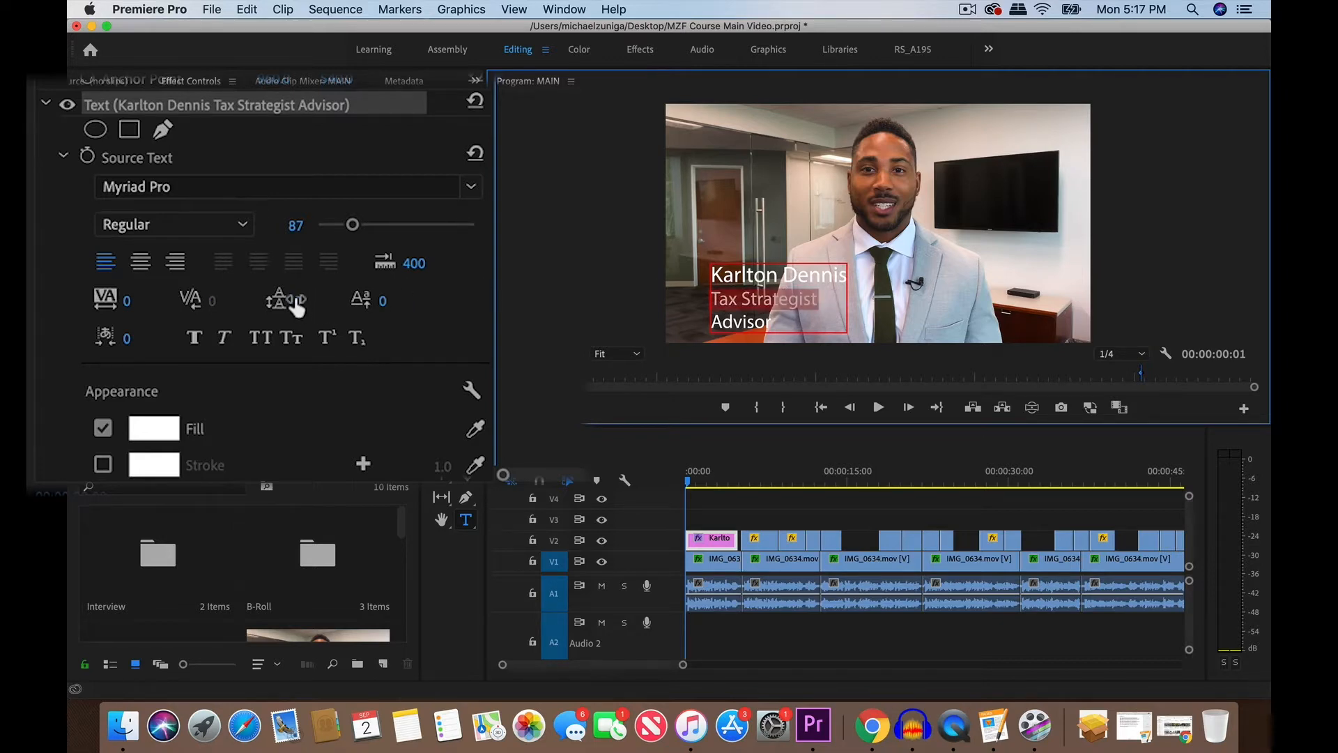
mouse_move(296, 304)
mouse_down()
mouse_move(330, 305)
mouse_move(290, 308)
mouse_up()
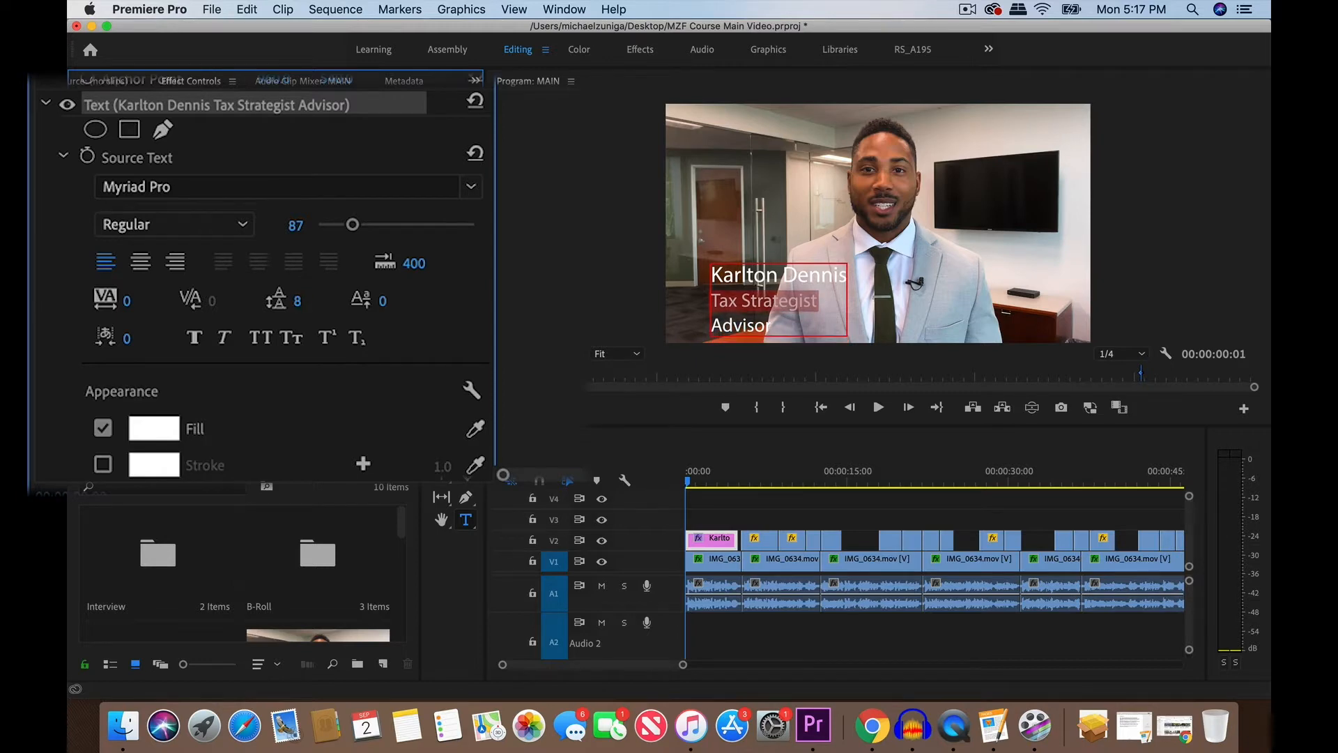
click(319, 291)
text(0)
key(Return)
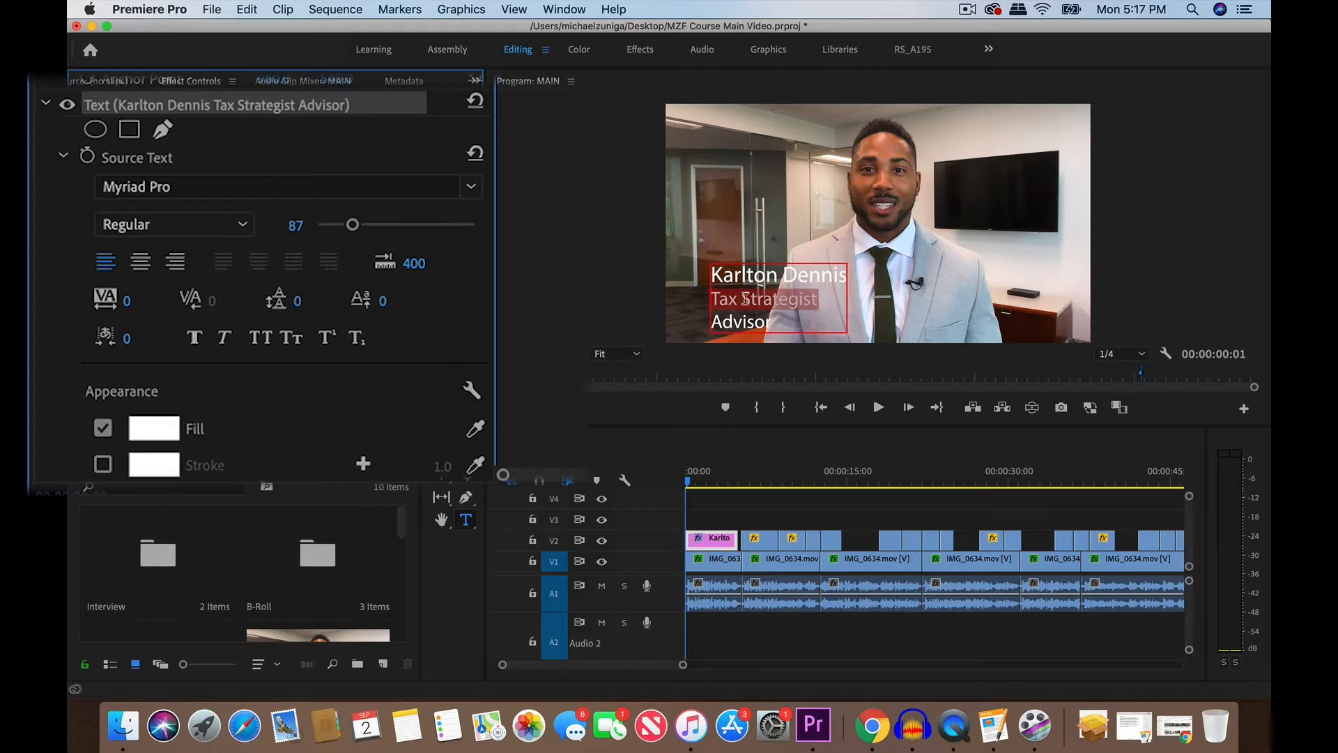
- Test a baseline shift on Tax Strategist, reset it to 0, and delete the Advisor line
double_click(766, 305)
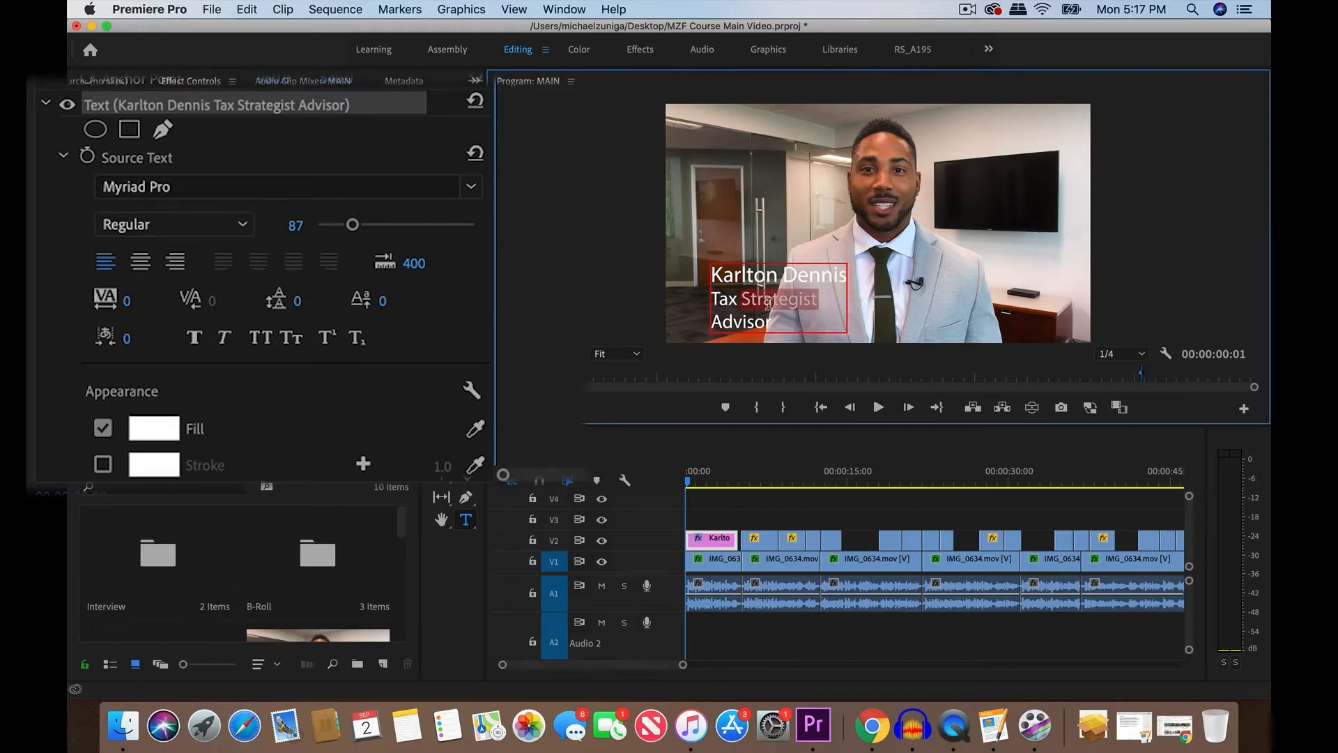
triple_click(768, 302)
mouse_move(382, 301)
mouse_down()
mouse_move(408, 301)
mouse_move(381, 301)
mouse_up()
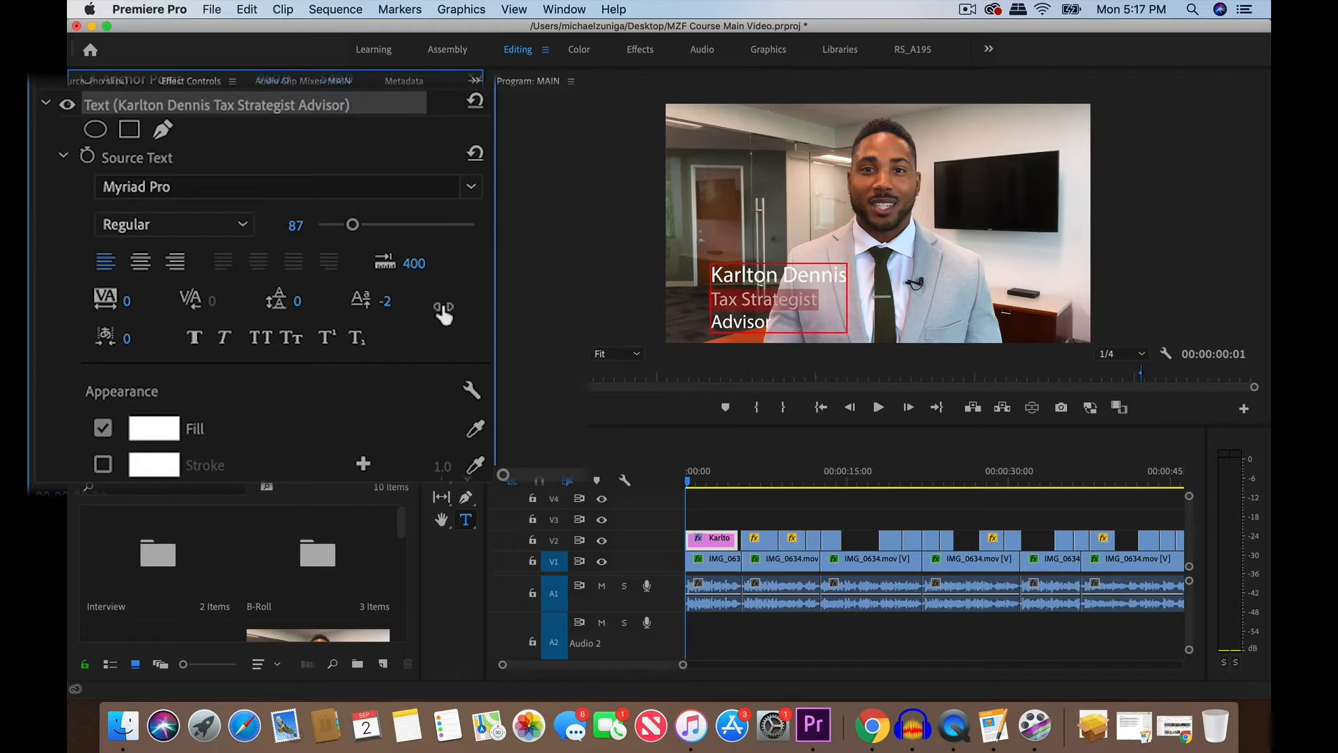
click(387, 304)
text(0)
key(Return)
click(759, 323)
double_click(759, 323)
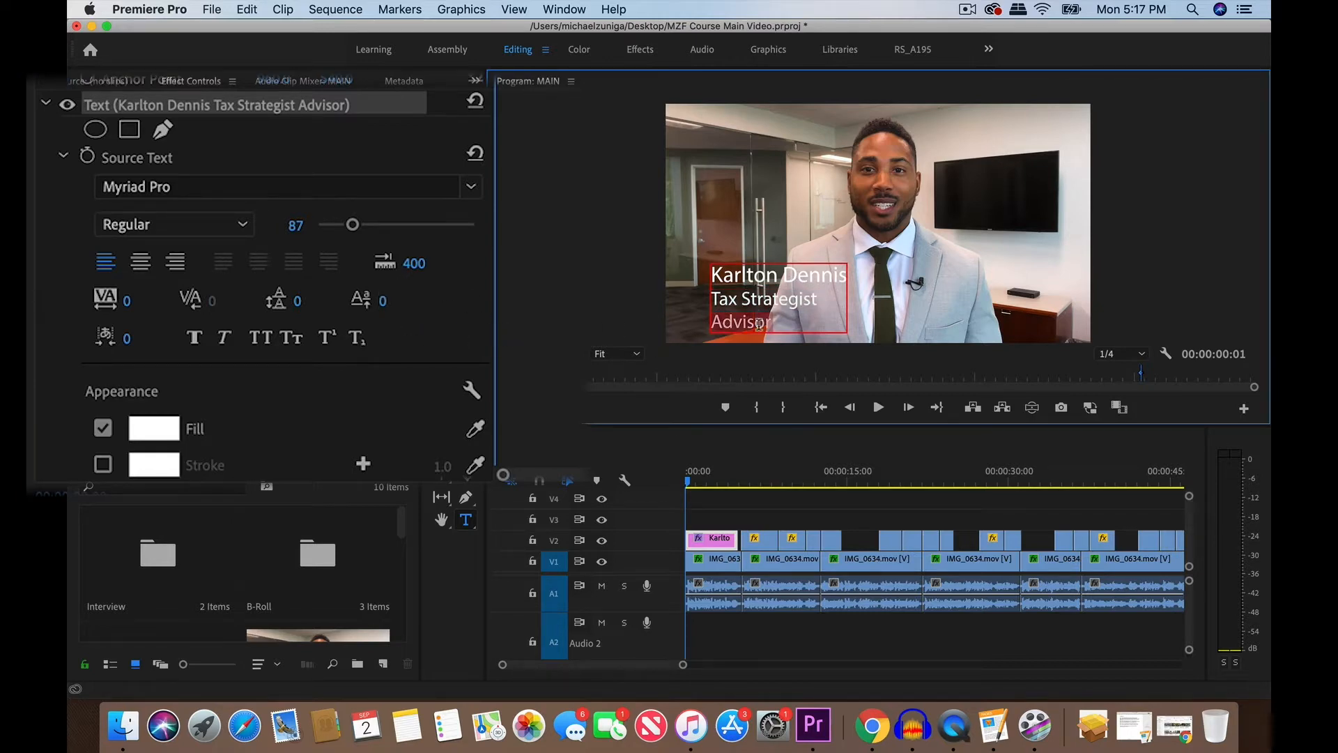
key(BackSpace)
key(BackSpace)
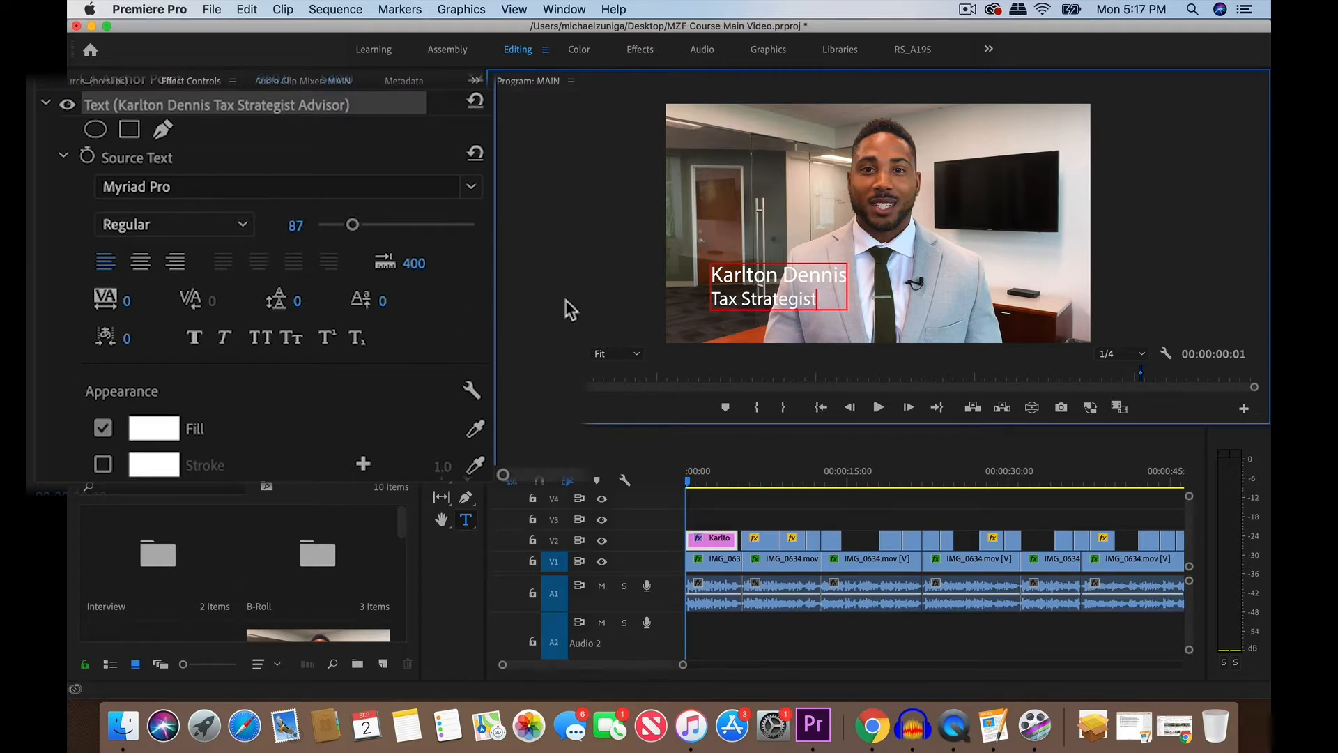
scroll(565, 300, down, 3)
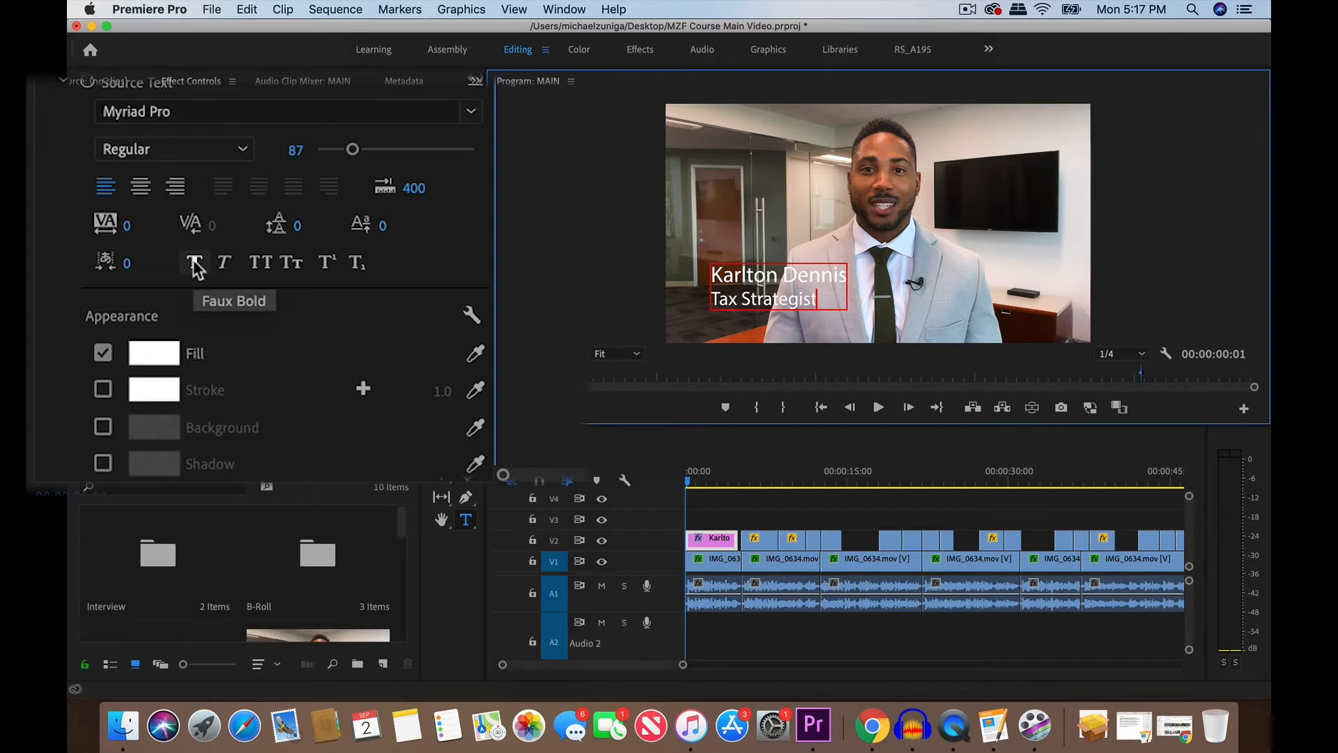
triple_click(762, 278)
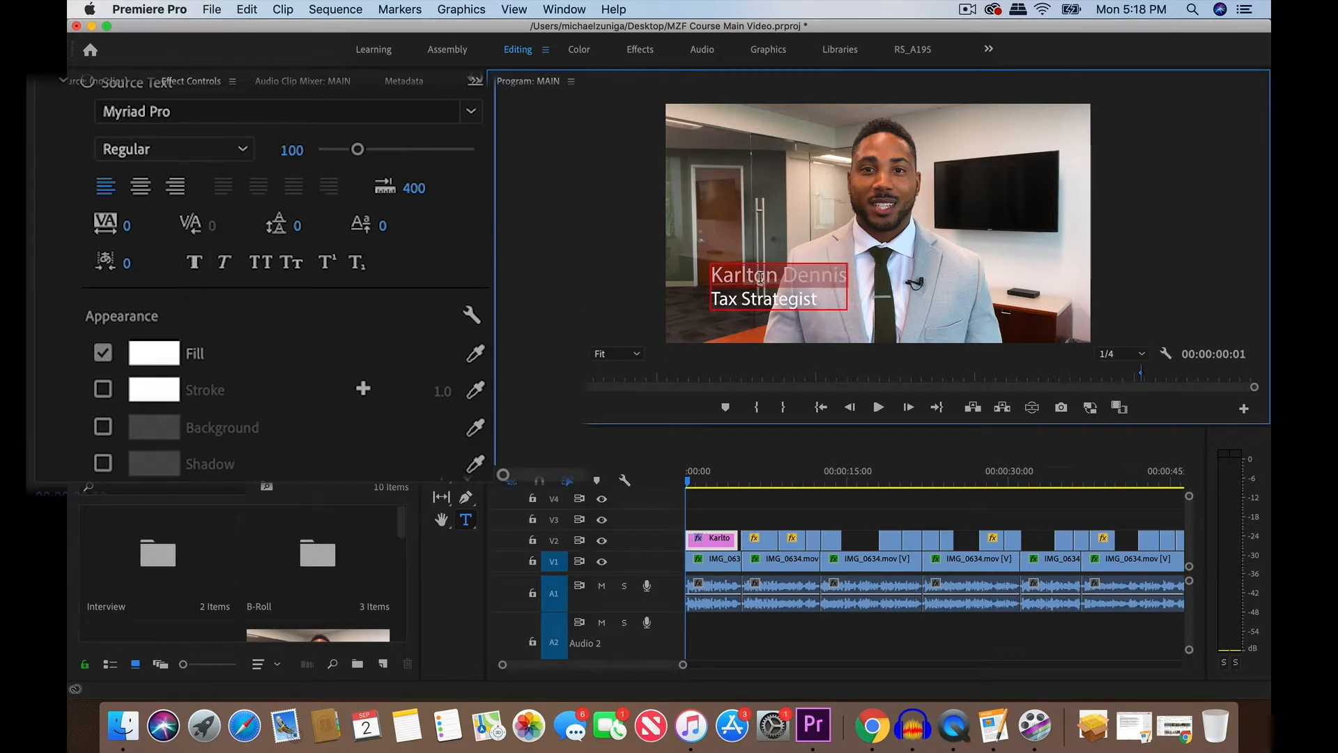
click(194, 264)
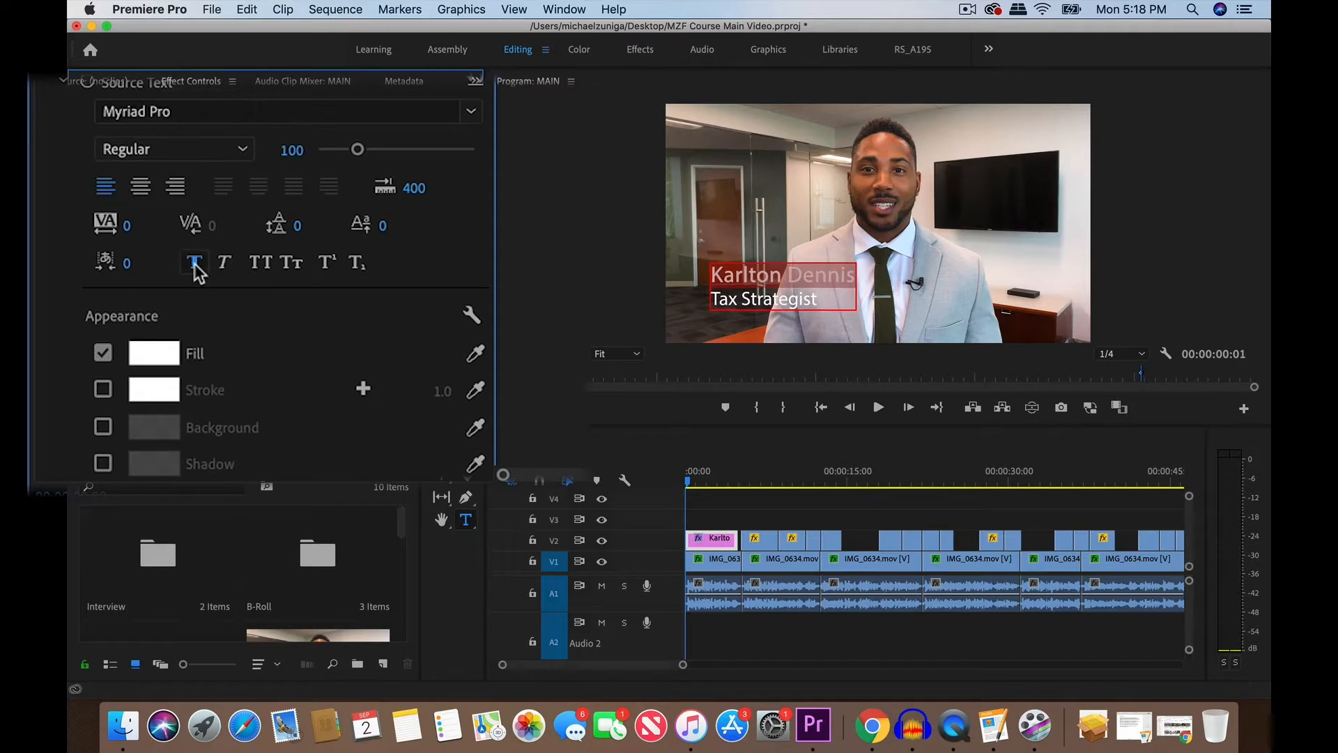
click(195, 263)
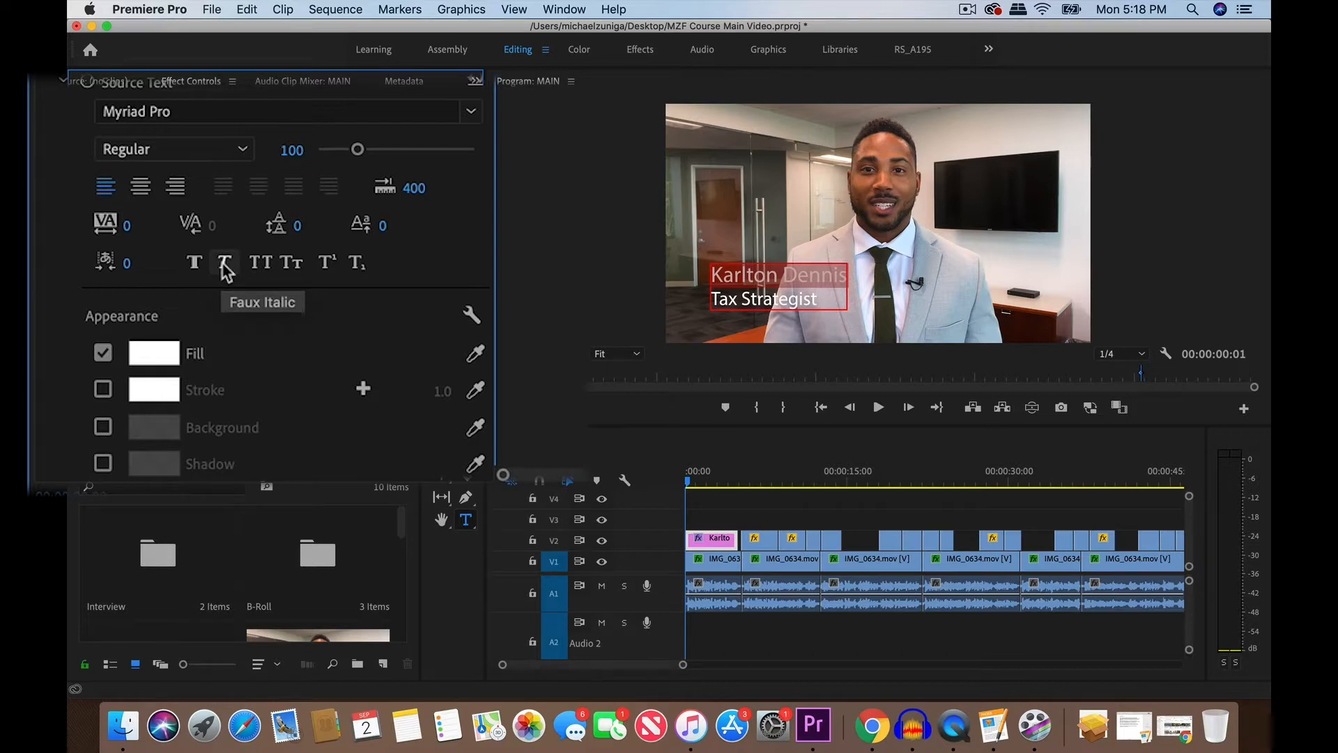
click(225, 265)
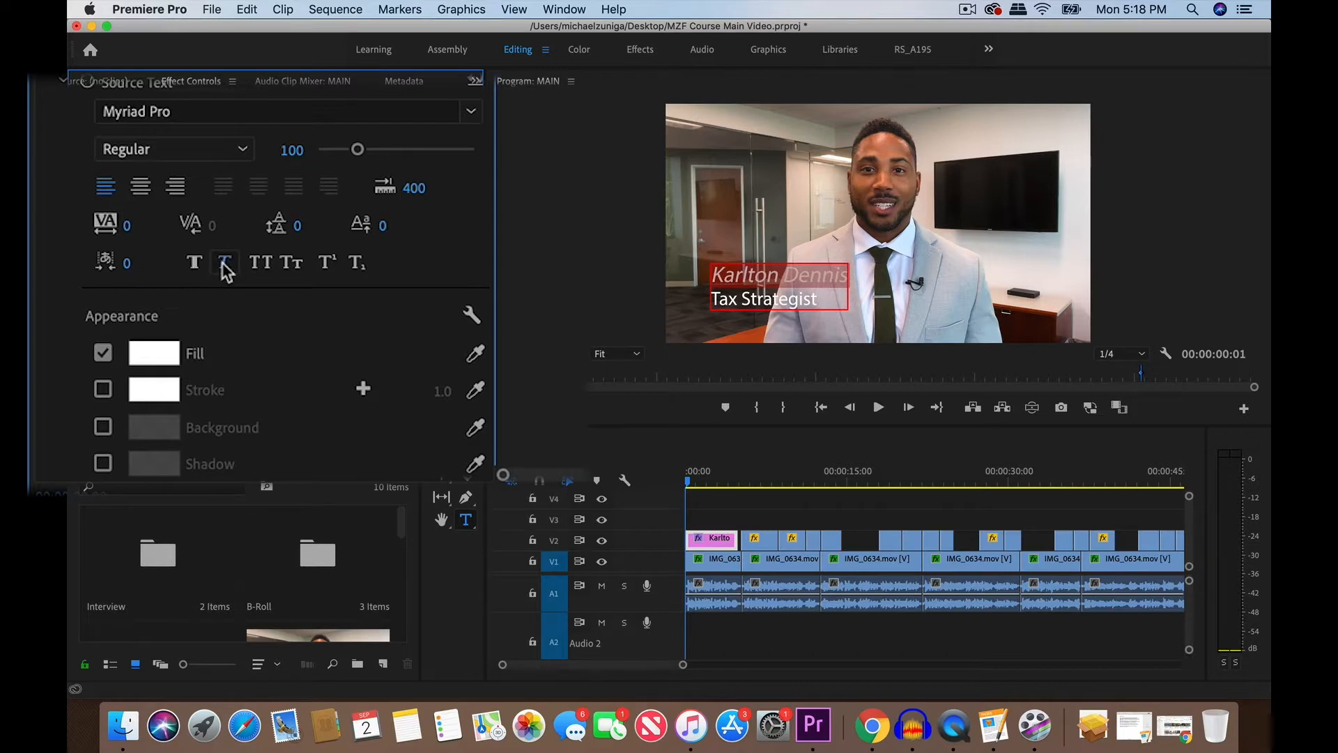
click(223, 266)
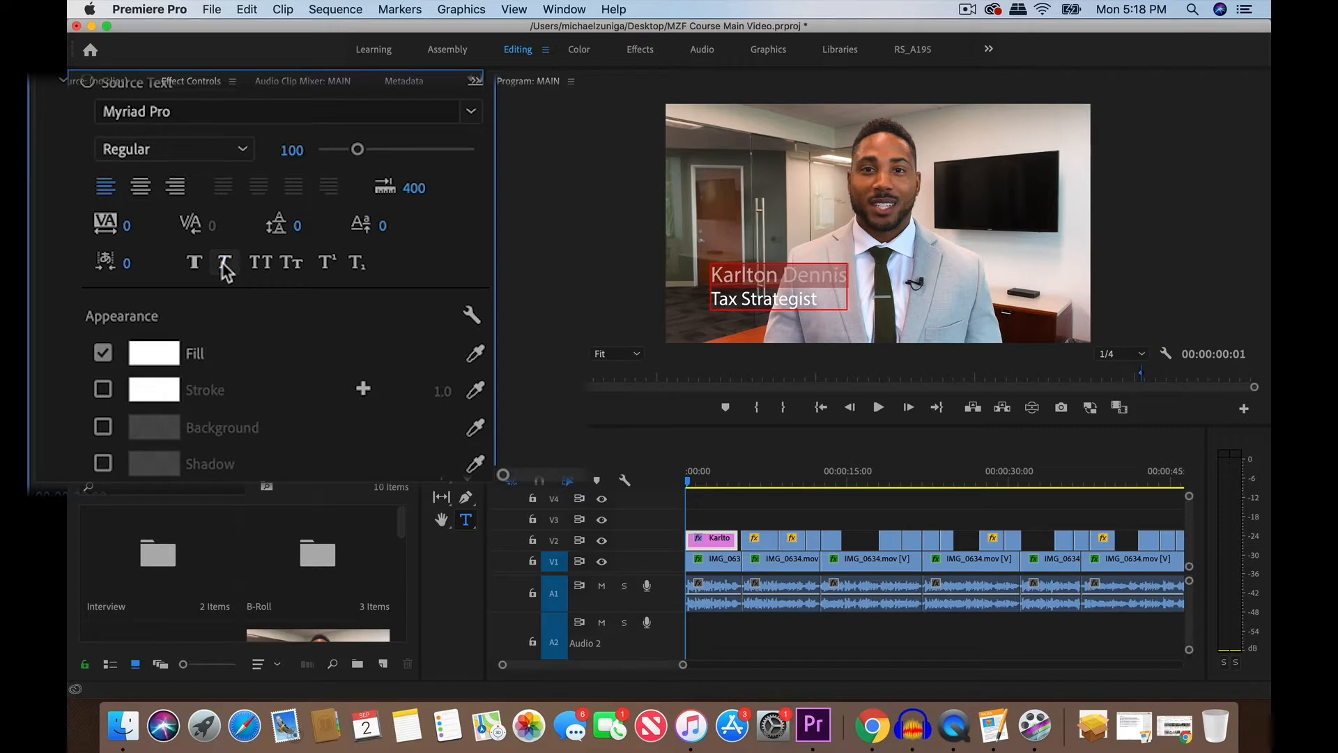
click(262, 266)
click(261, 264)
click(753, 283)
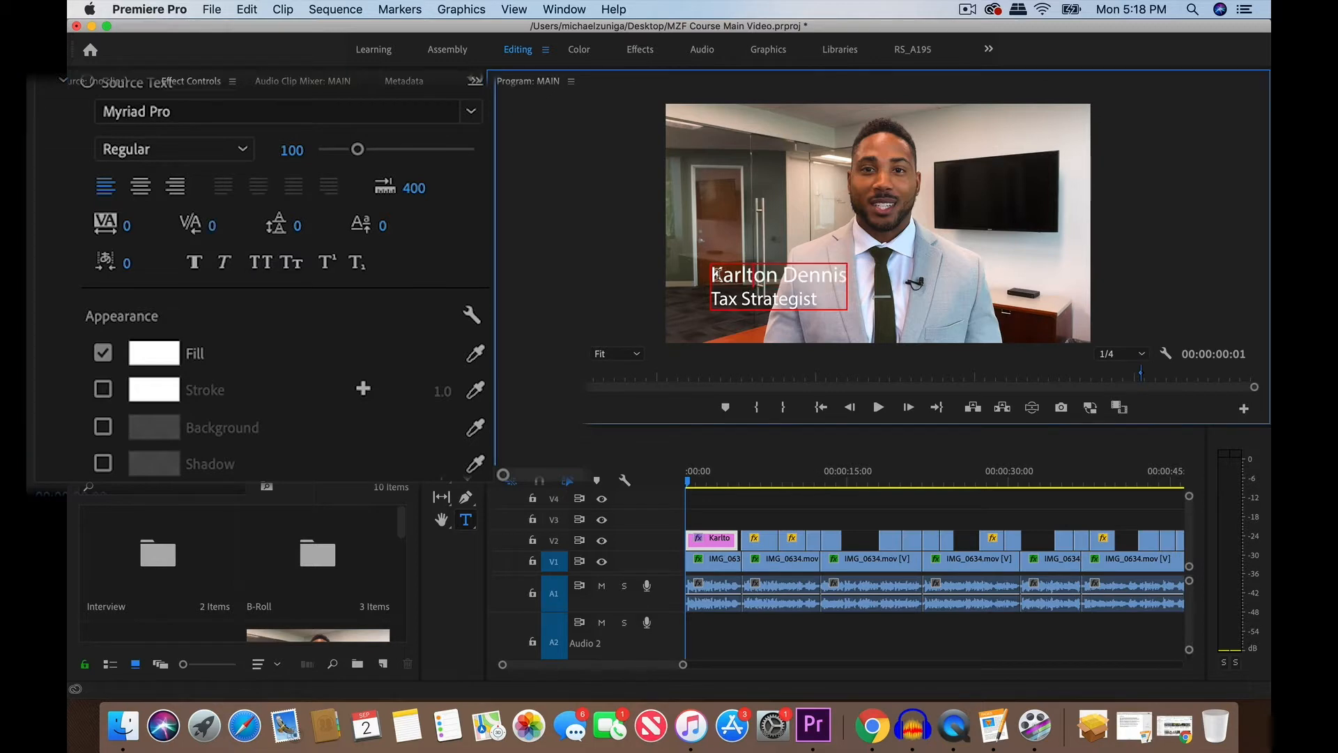
scroll(546, 336, down, 3)
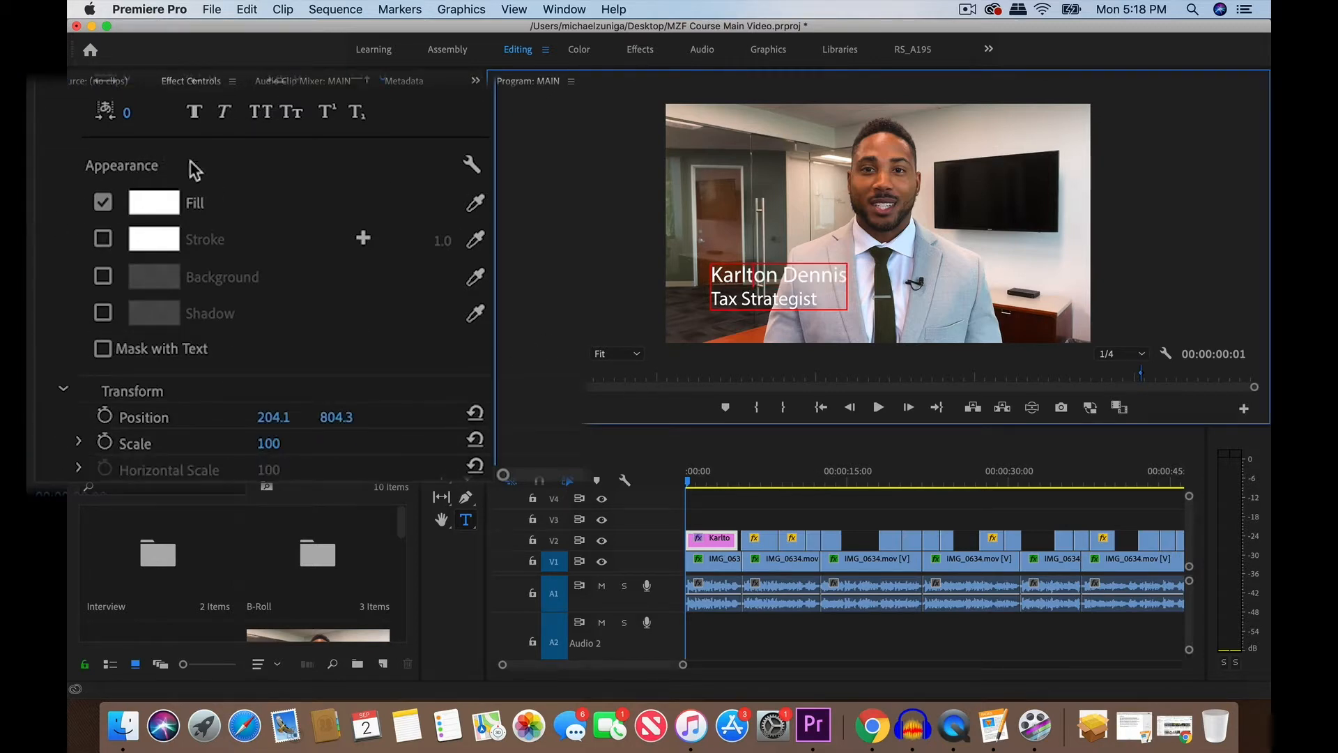
- Set both title lines' fill colour to red (DB1F1F)
drag(712, 276, 825, 307)
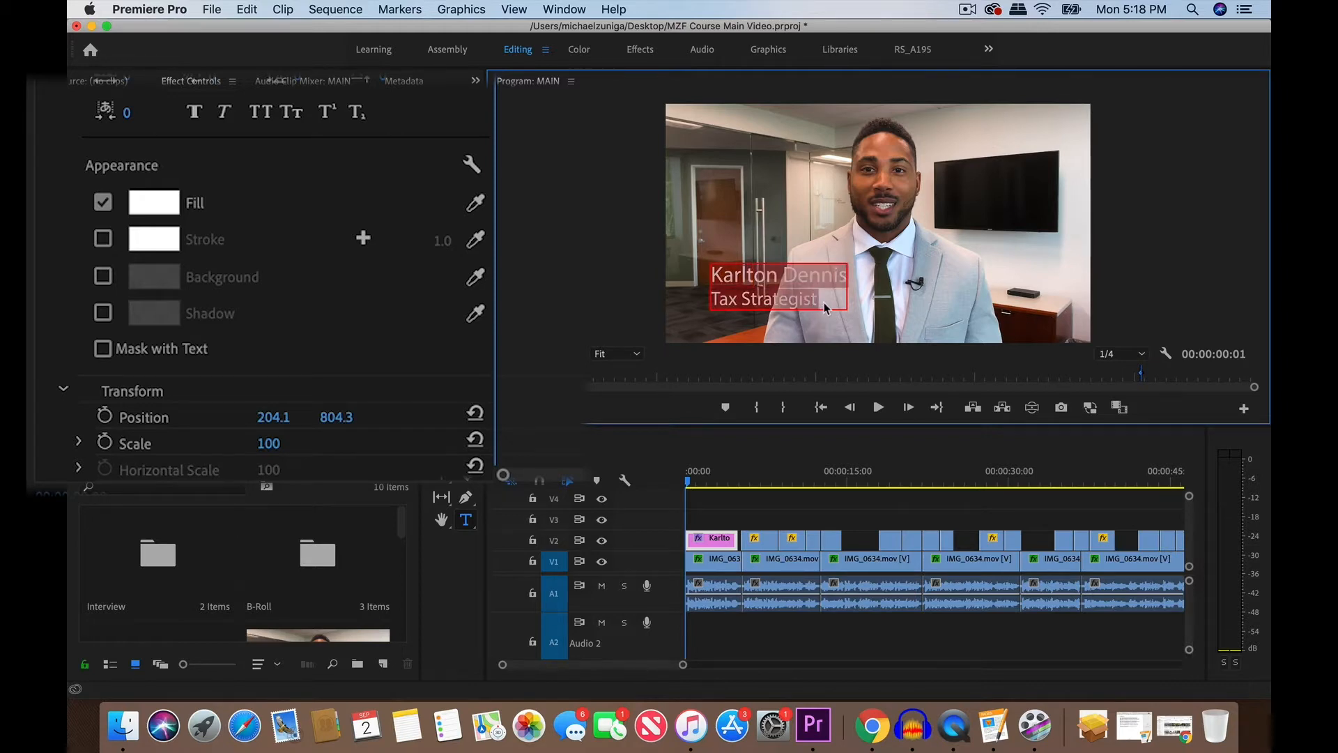
click(150, 204)
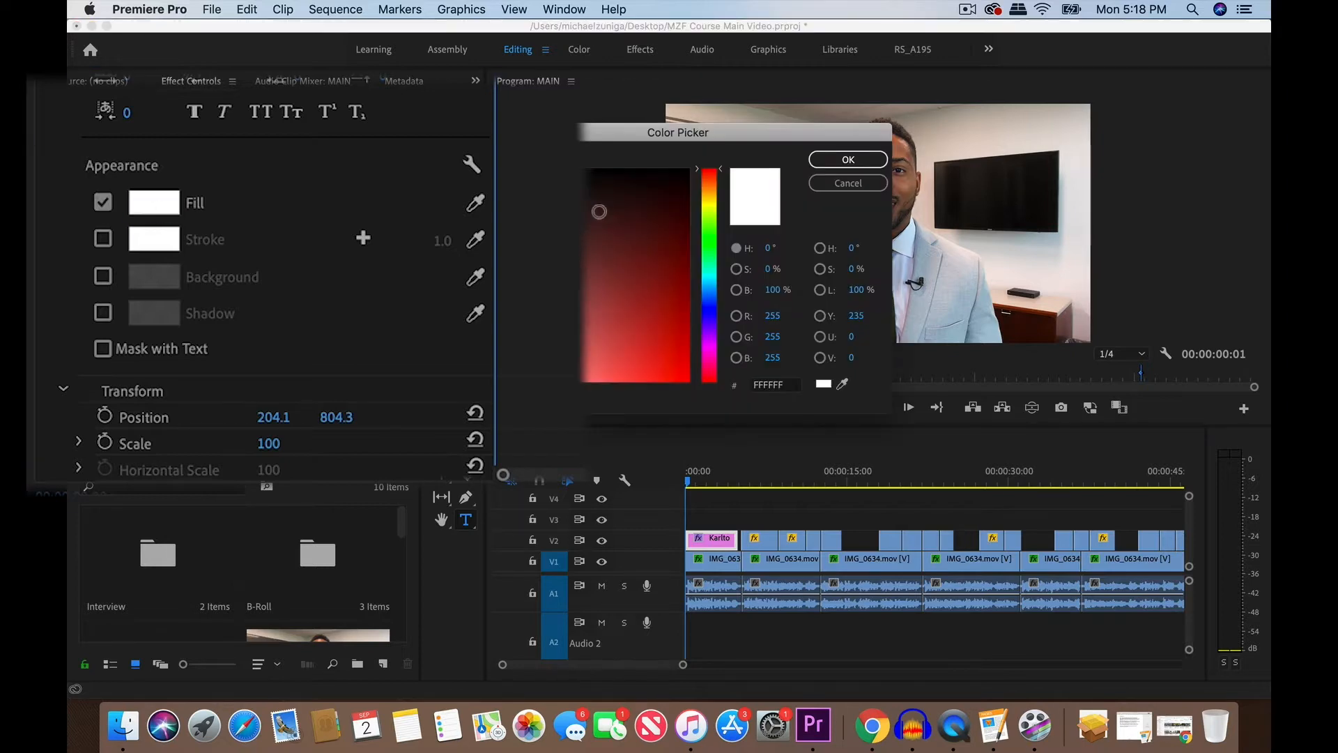
drag(488, 202, 476, 169)
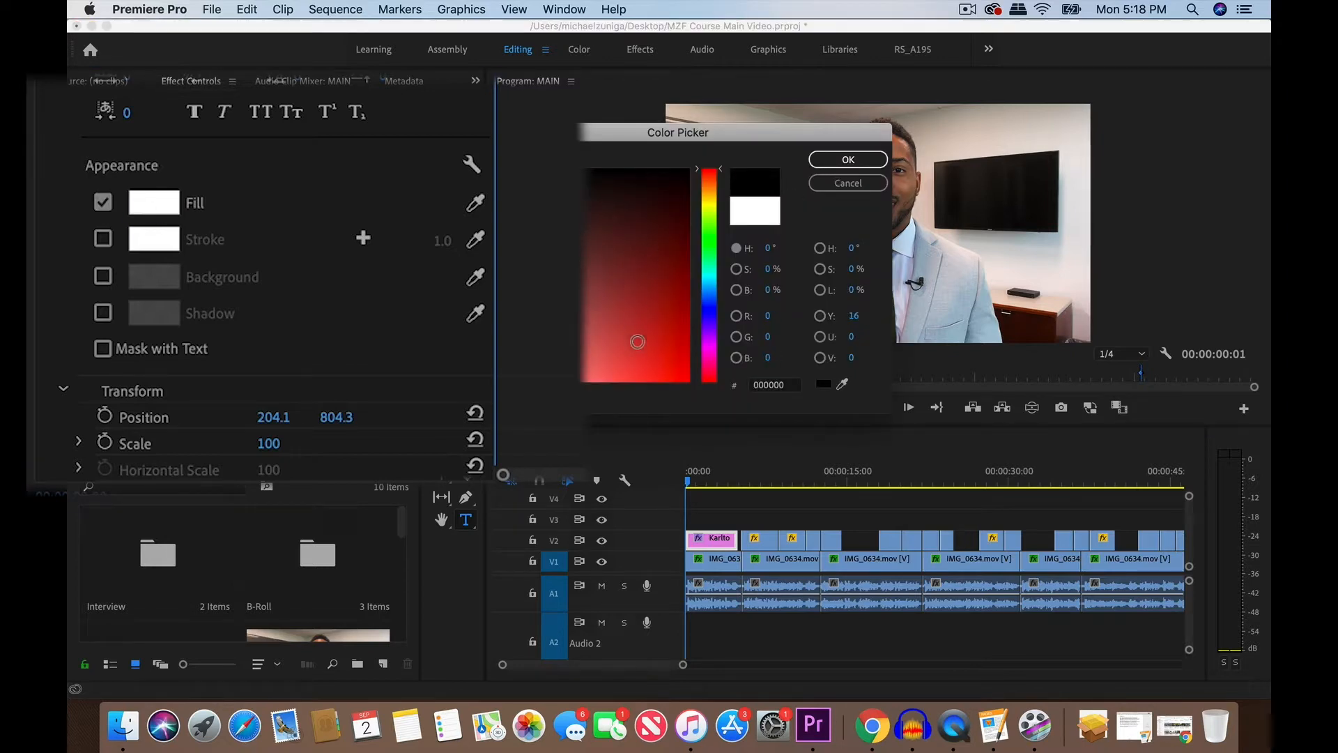
click(658, 352)
click(848, 160)
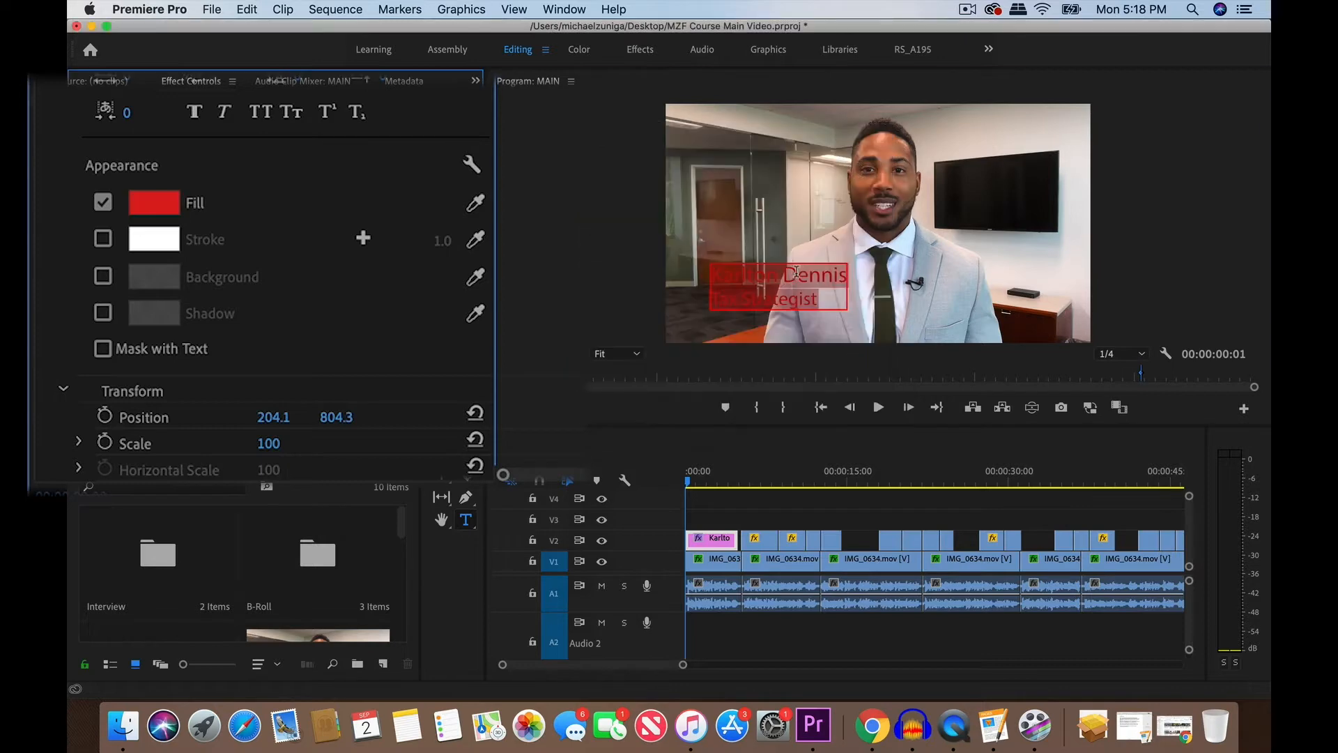
- Reselect the title text and pick white in the Fill colour picker
click(797, 274)
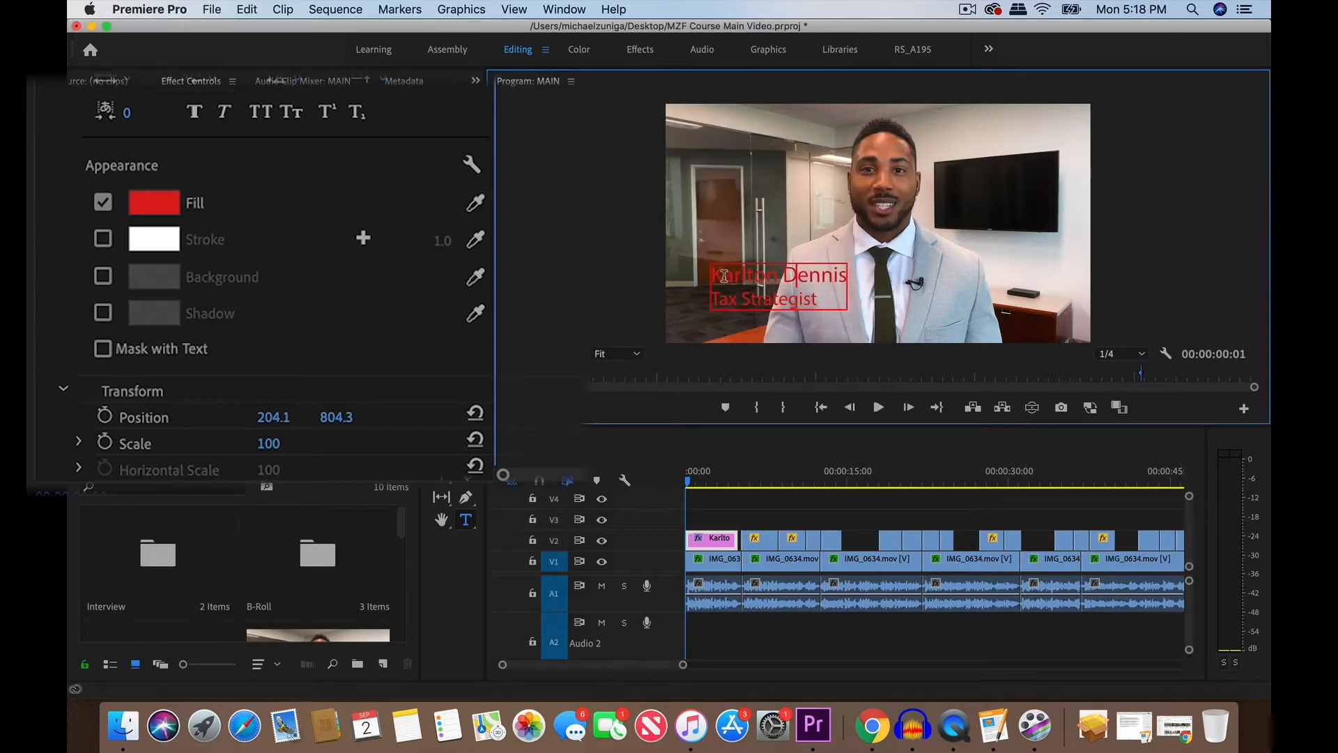
drag(713, 277, 825, 305)
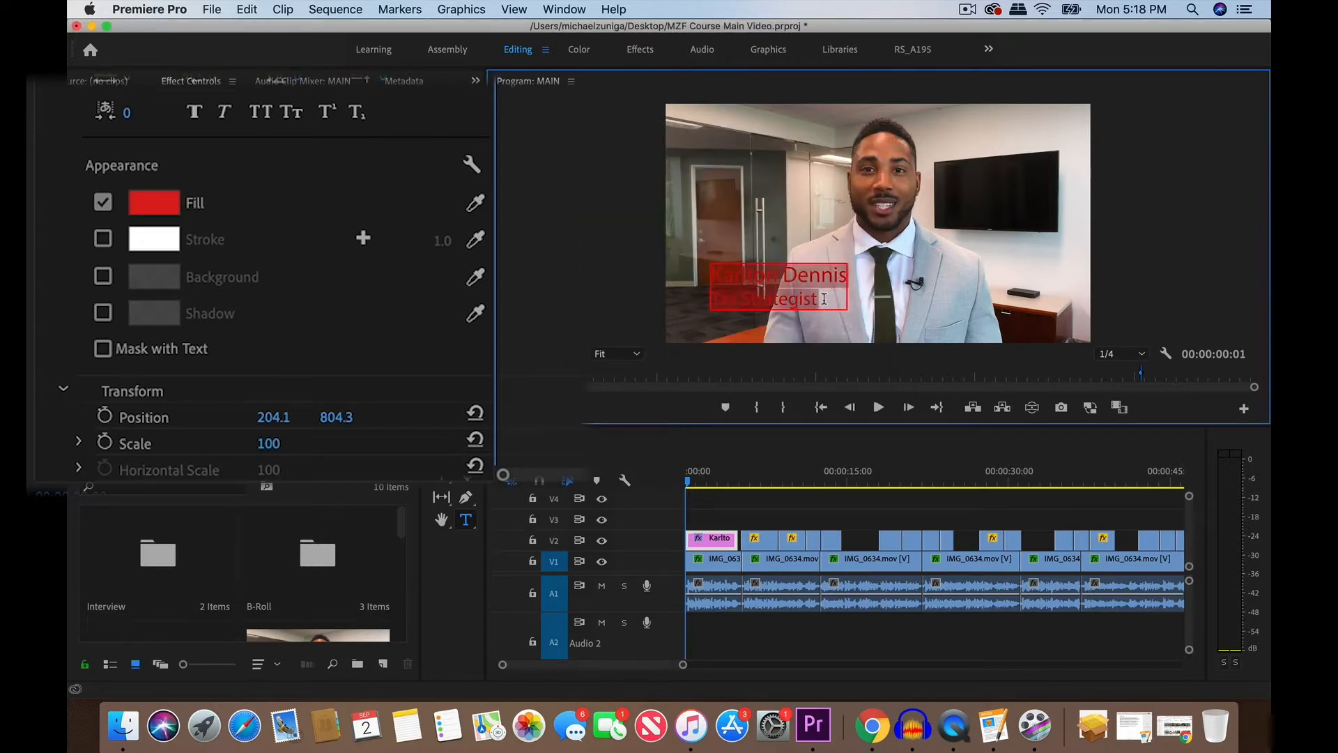
click(157, 203)
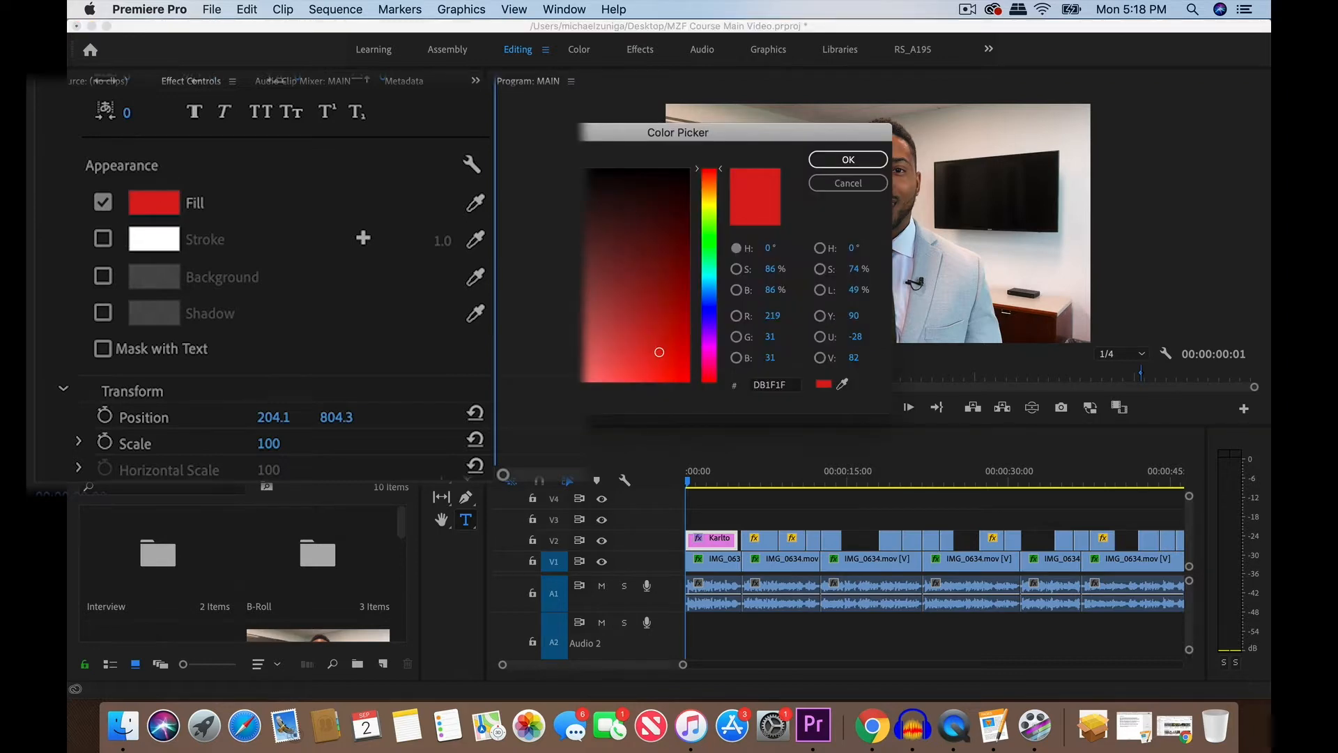
click(591, 470)
- Confirm the white fill, add a red stroke of width 16.0, then switch the stroke off
click(868, 164)
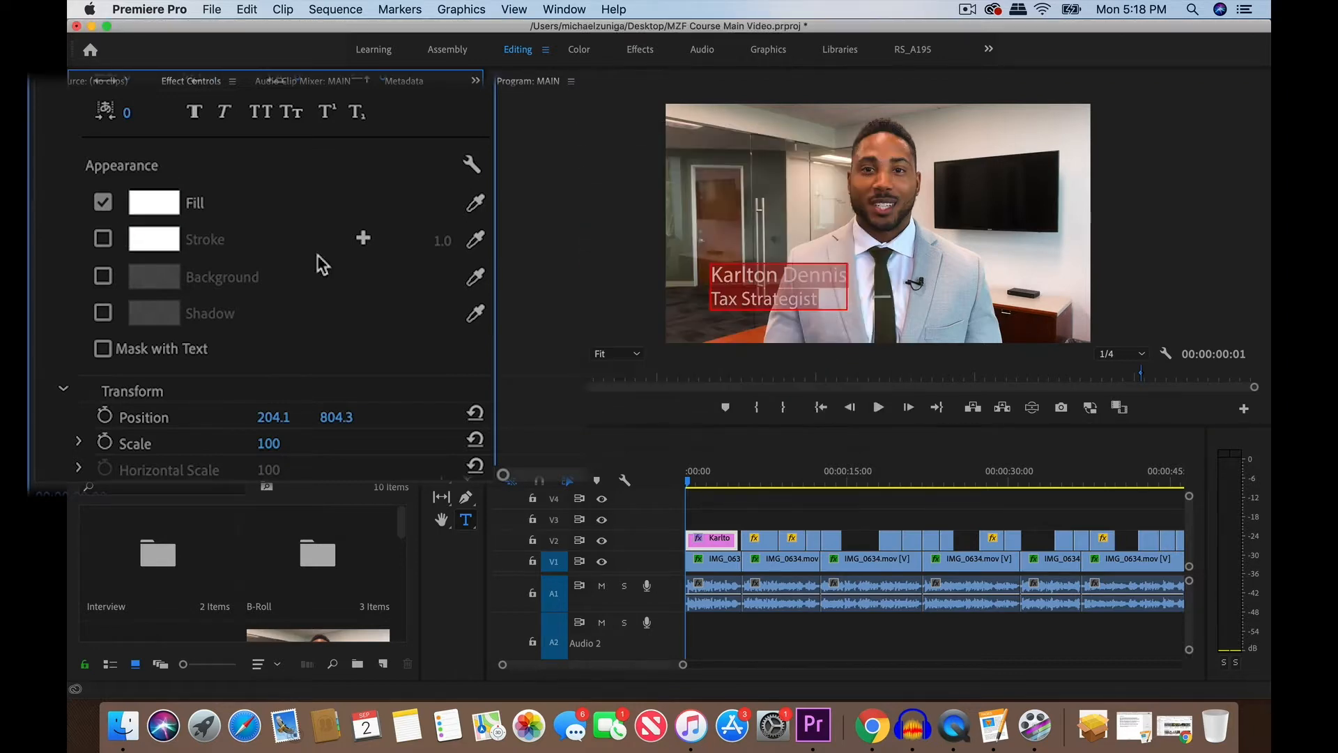
click(104, 240)
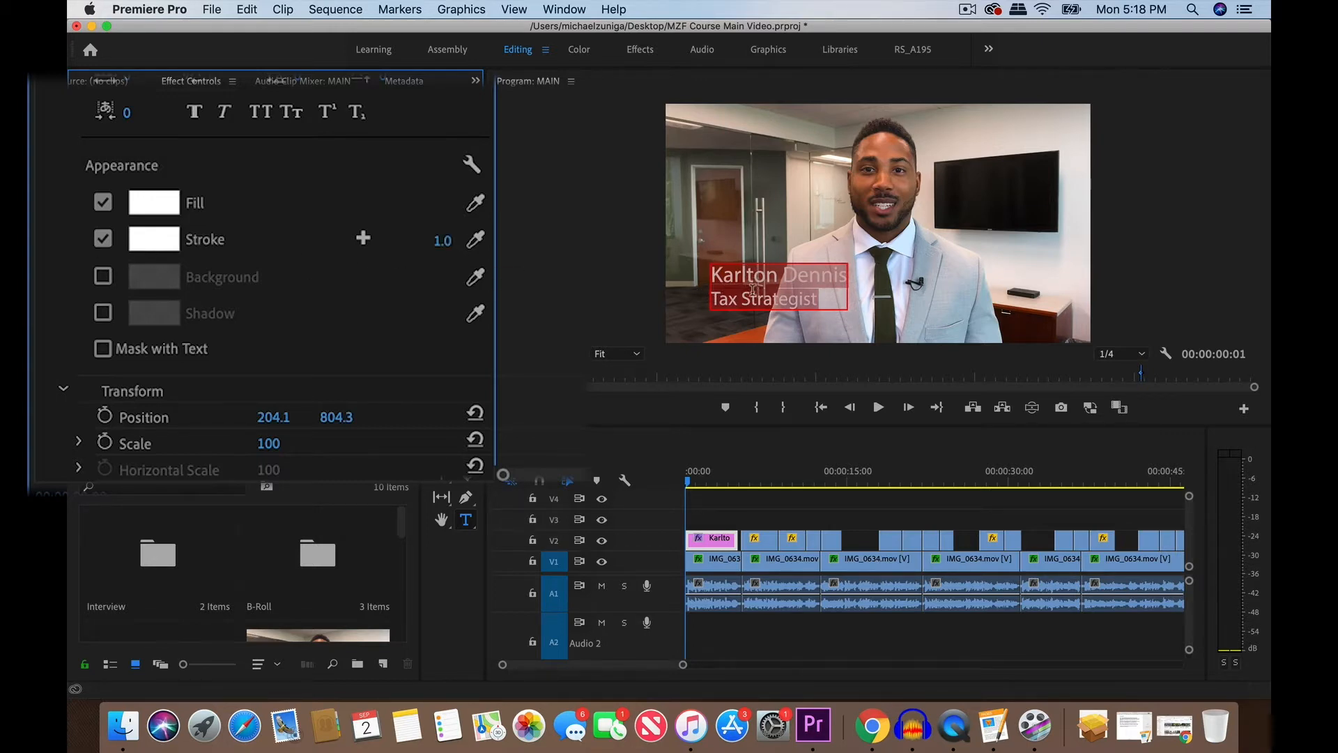
click(164, 240)
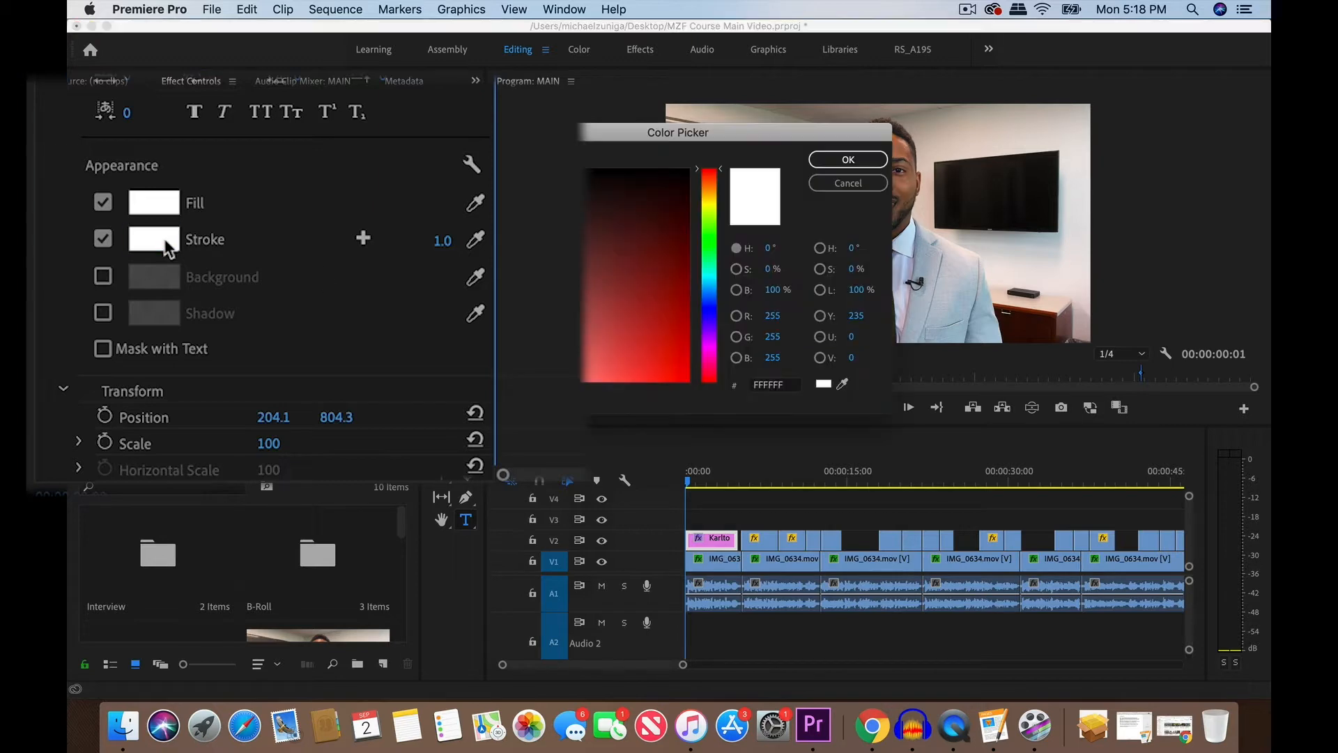
click(672, 360)
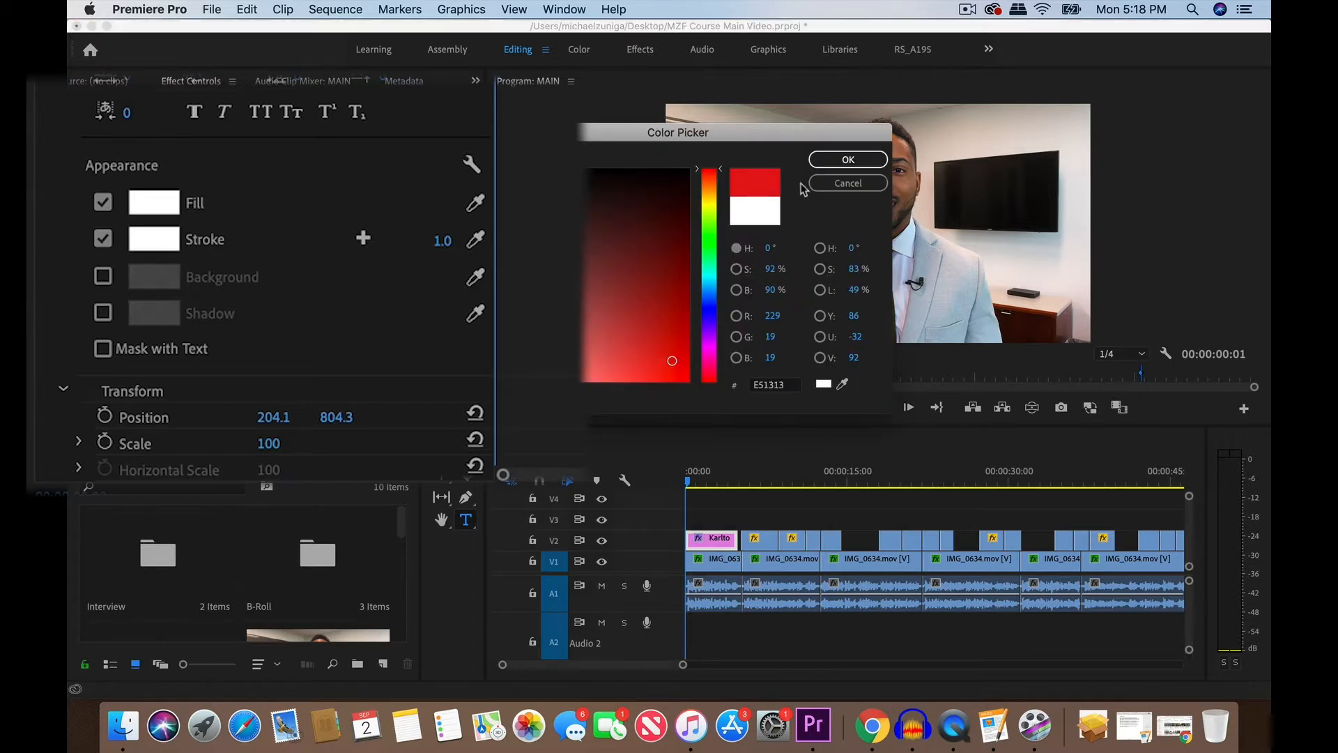
click(848, 160)
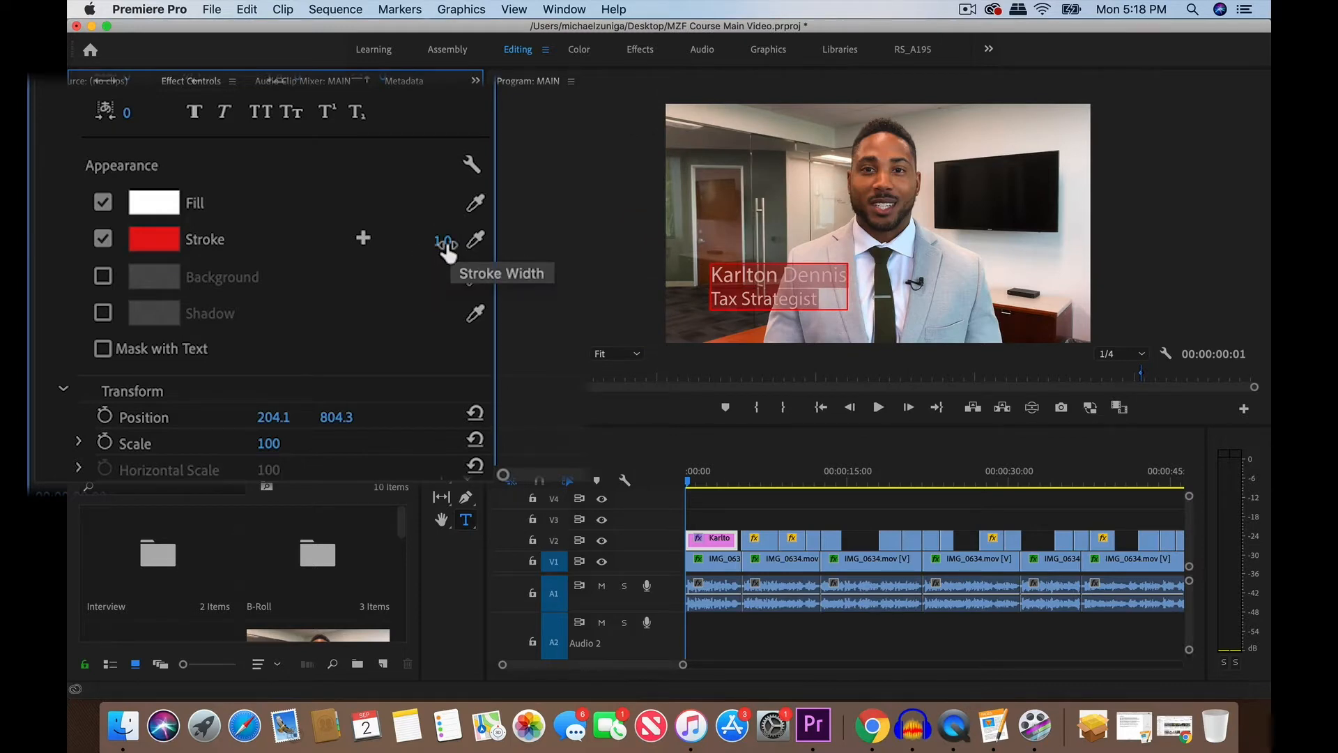
mouse_move(443, 242)
mouse_down()
mouse_move(461, 242)
mouse_move(441, 242)
mouse_up()
click(791, 301)
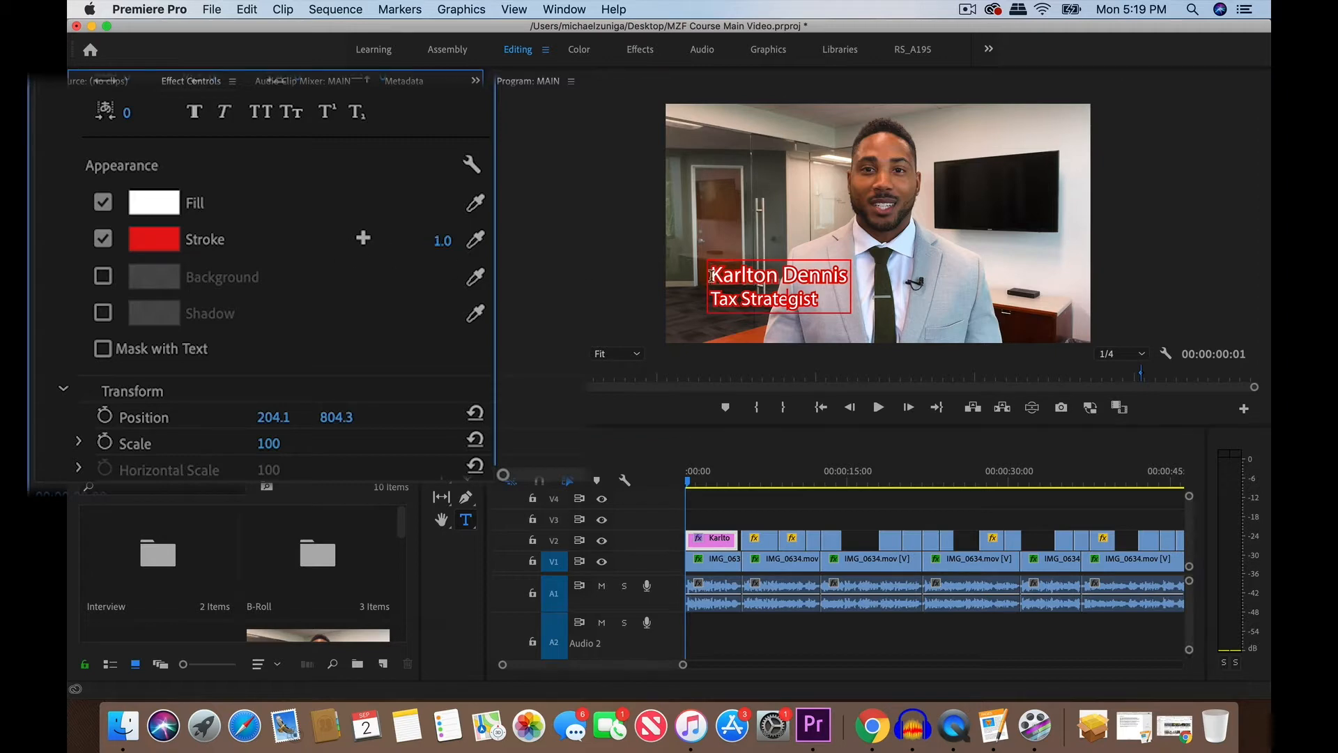
click(102, 239)
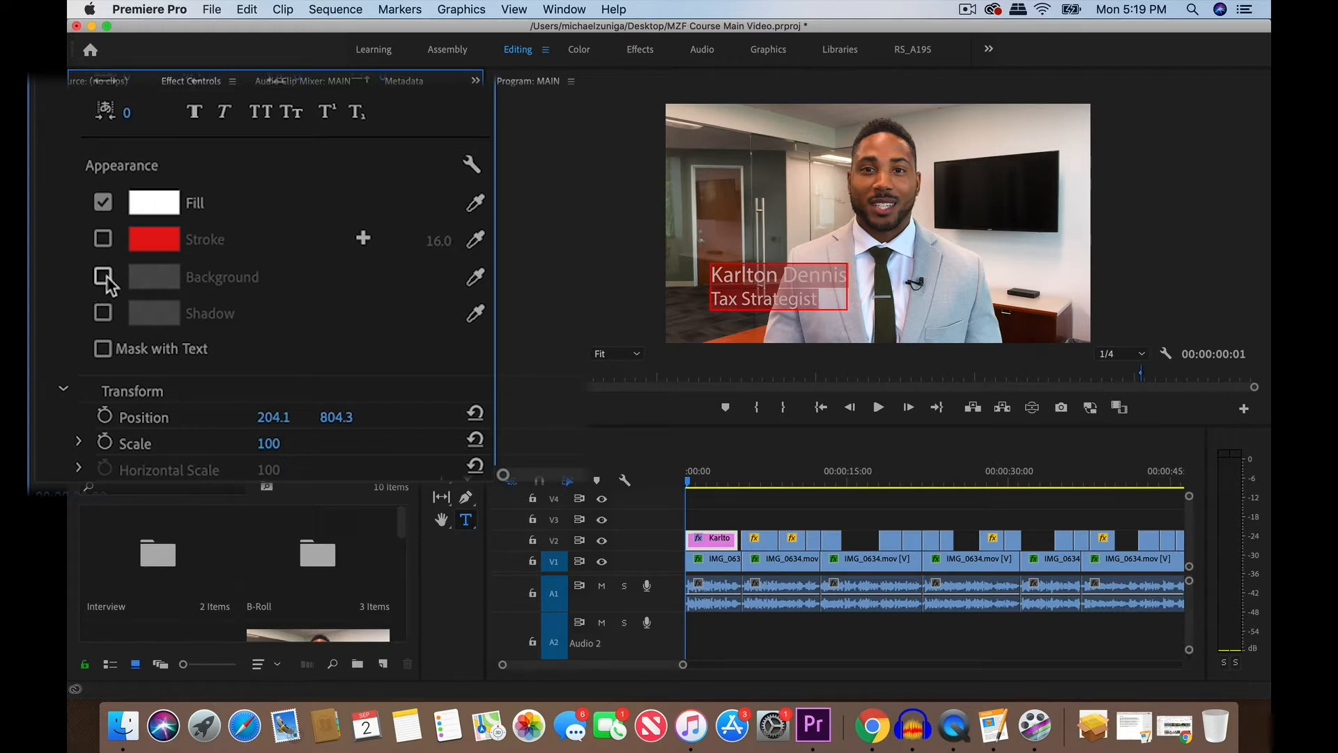
click(103, 277)
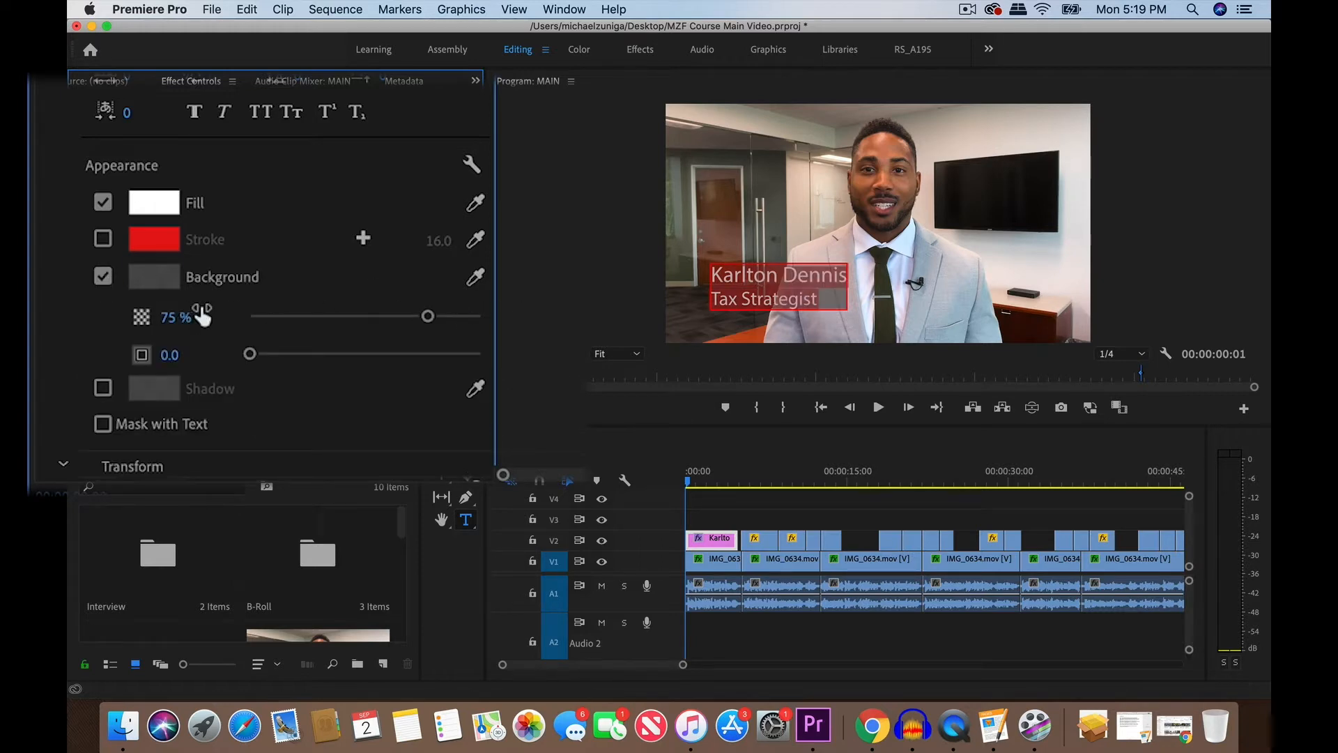
click(819, 301)
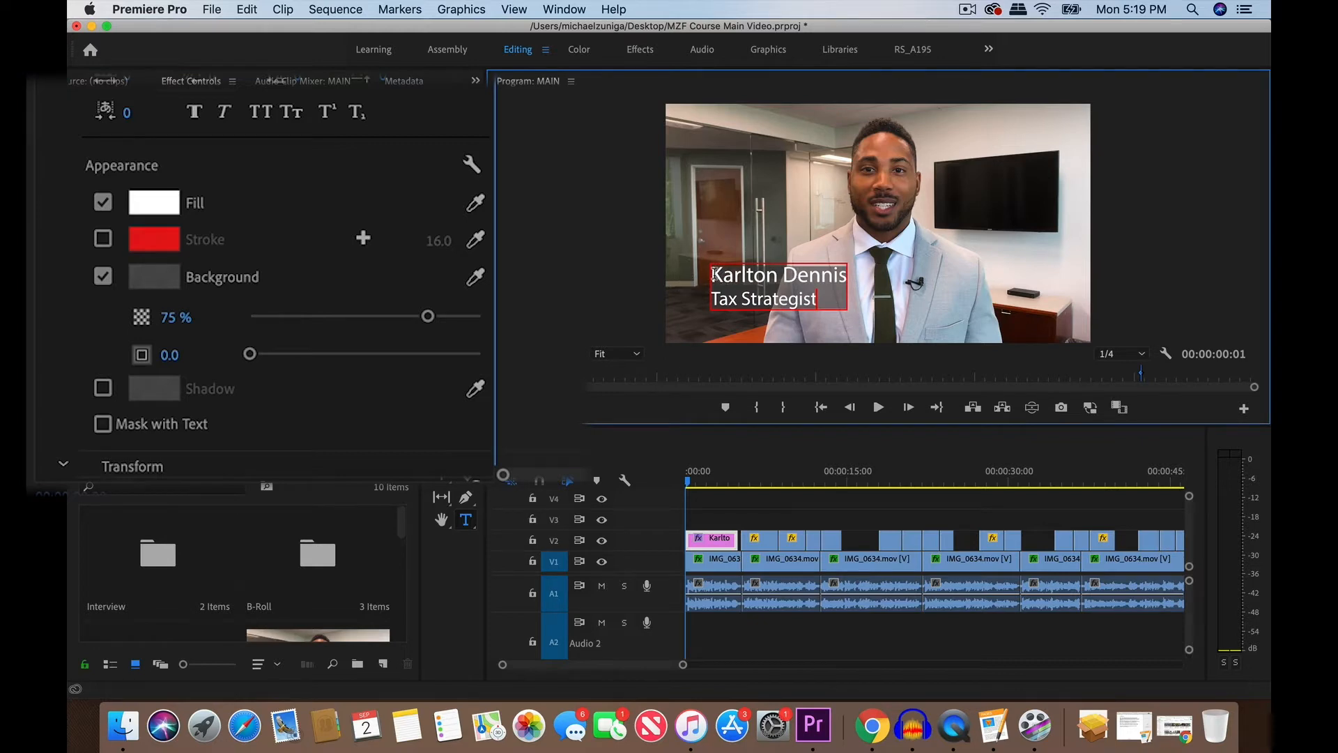
drag(713, 274, 833, 315)
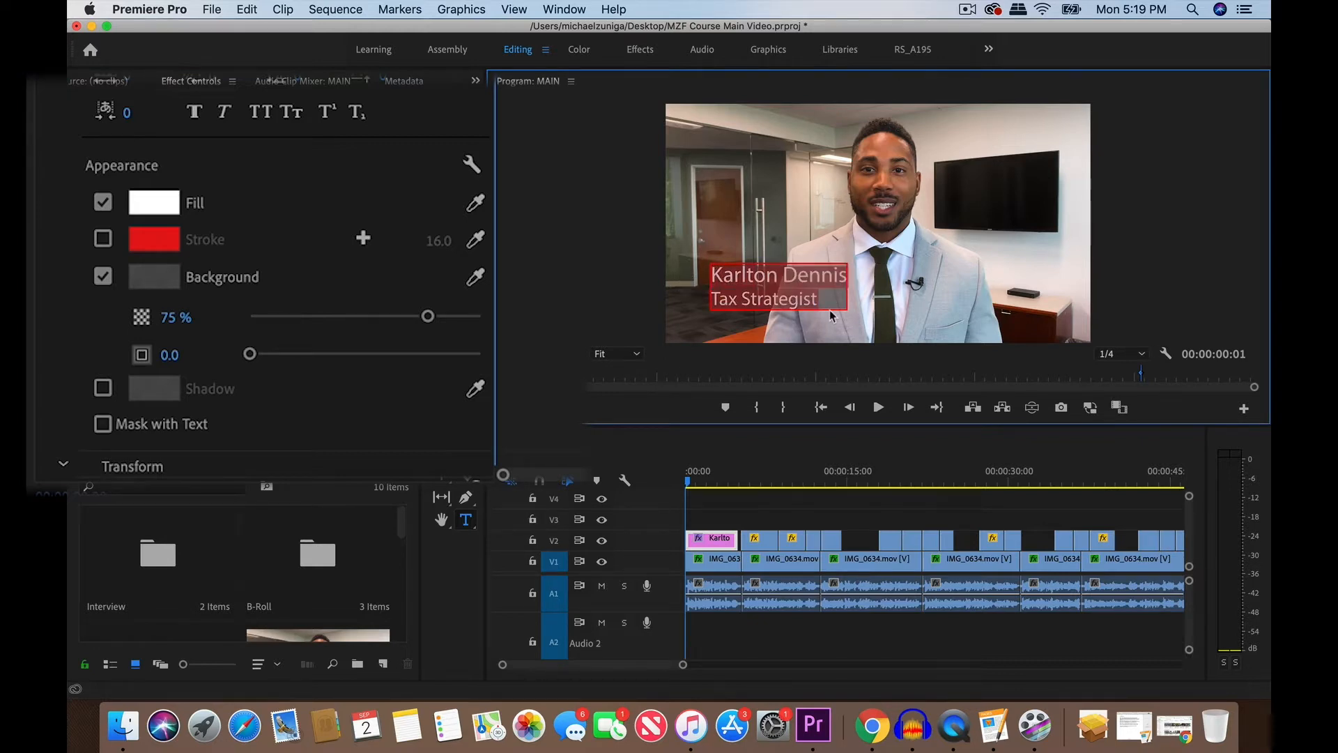
mouse_move(416, 318)
mouse_down()
mouse_move(439, 317)
mouse_move(405, 323)
mouse_up()
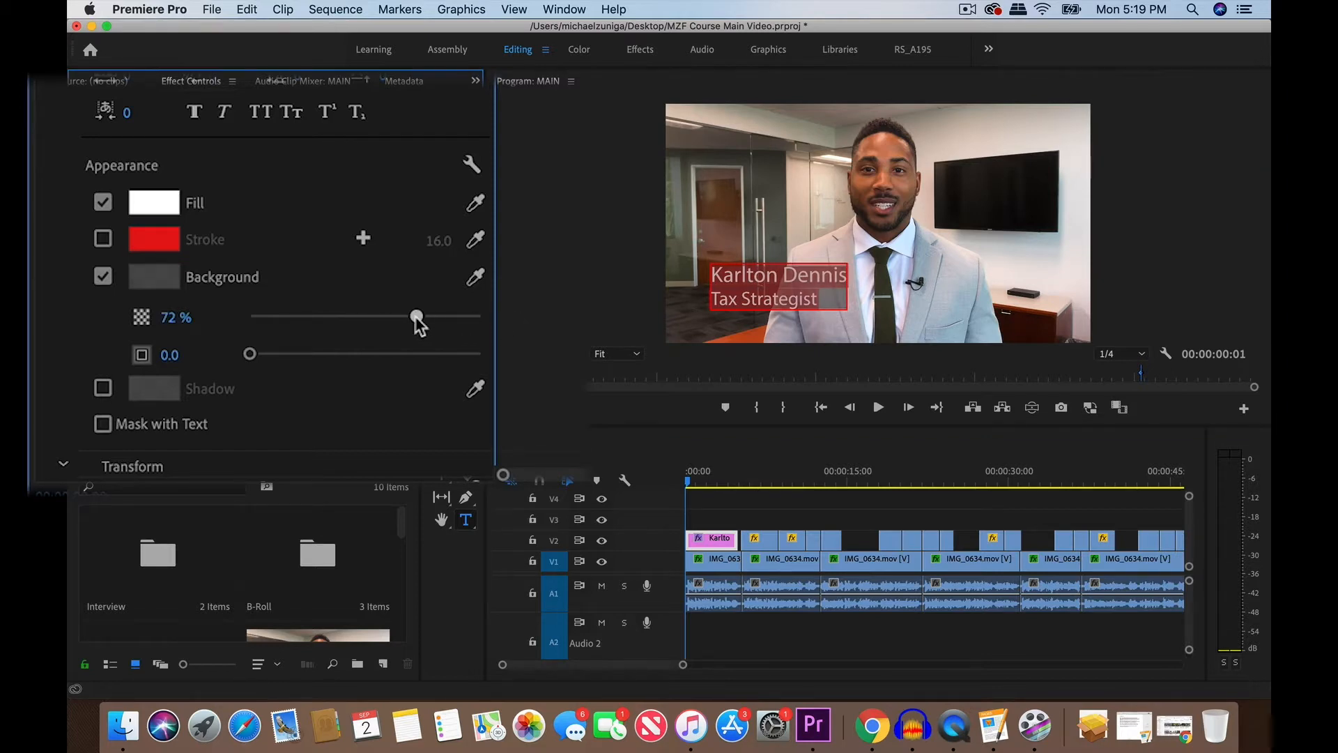
drag(269, 362, 304, 359)
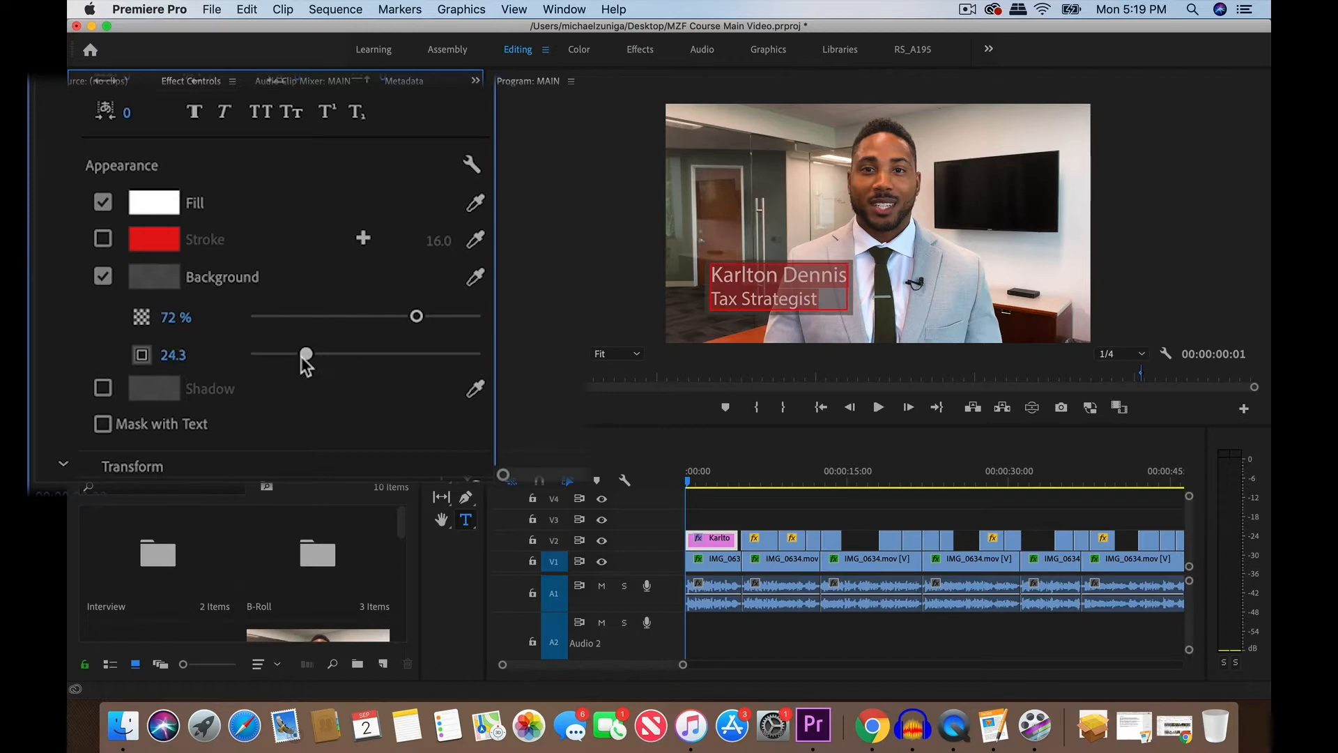
click(106, 279)
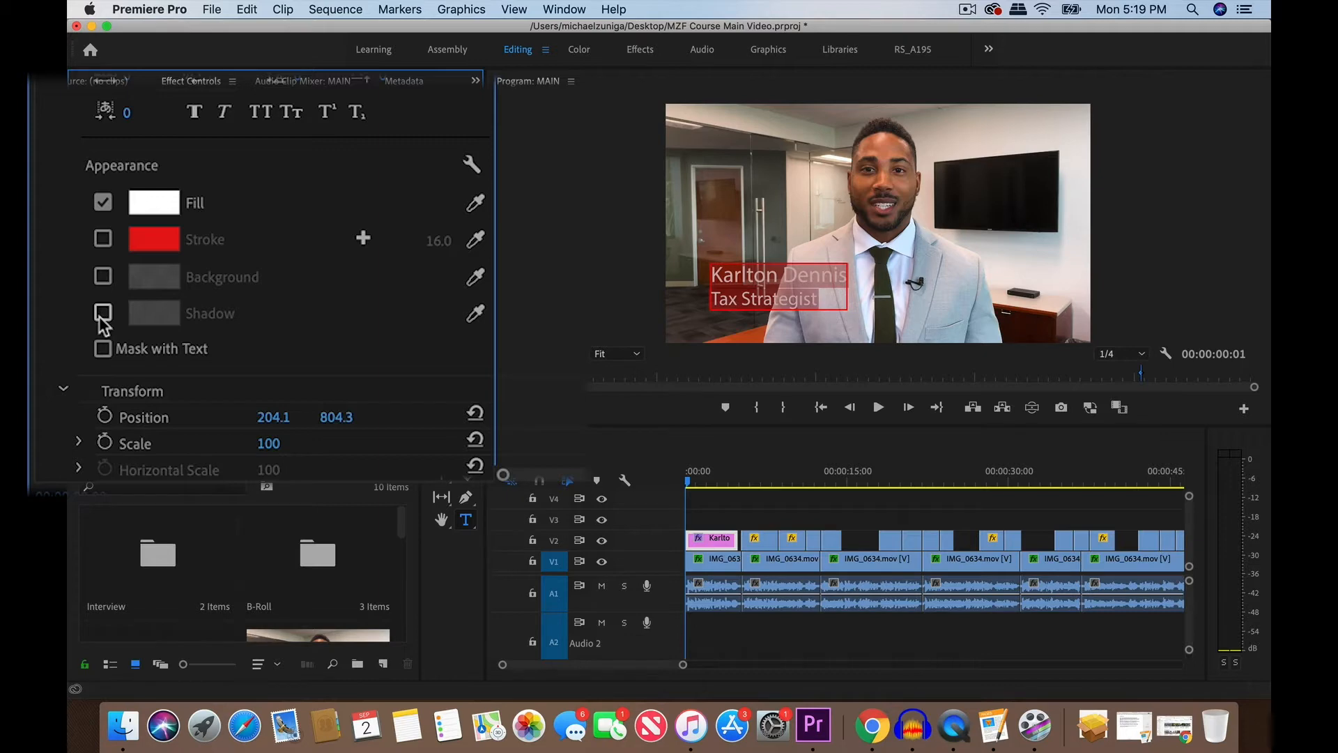
- Turn on the title's Shadow and raise its Size from 0.0 to 3.2
click(102, 315)
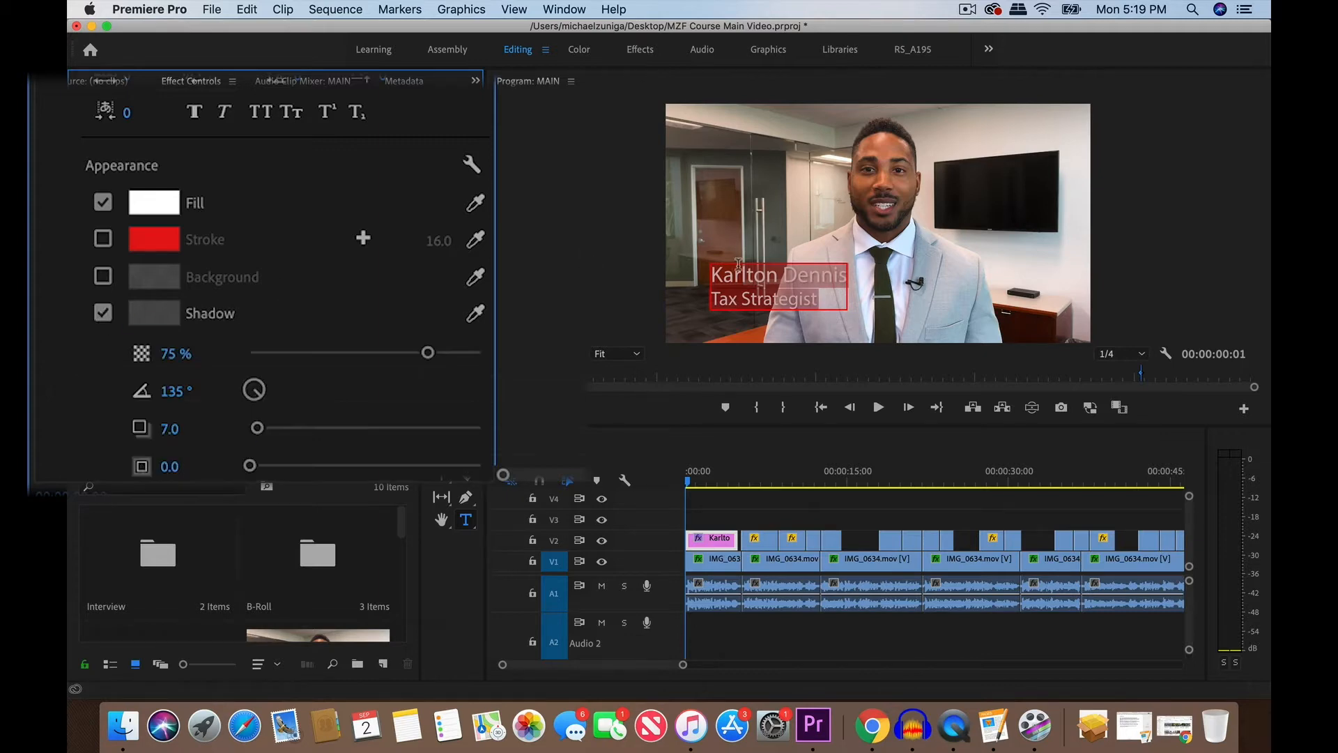
click(774, 270)
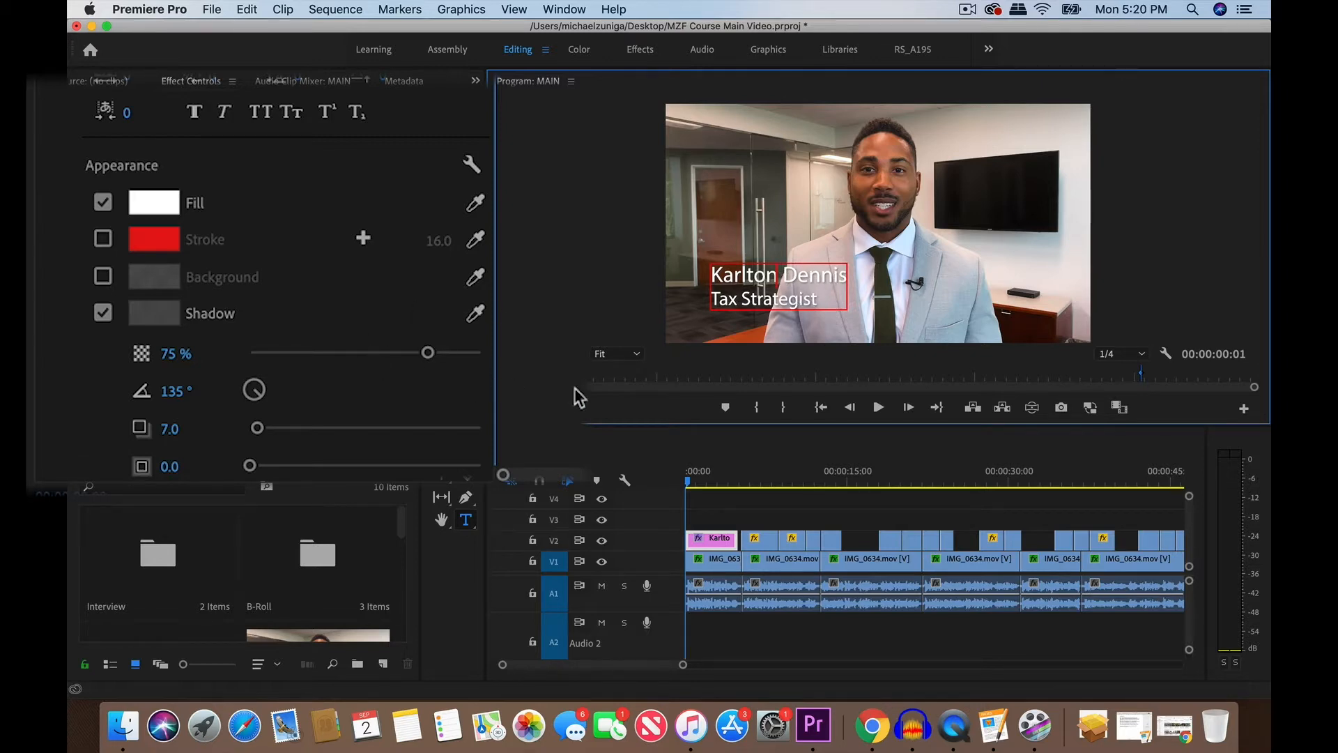
scroll(575, 387, down, 3)
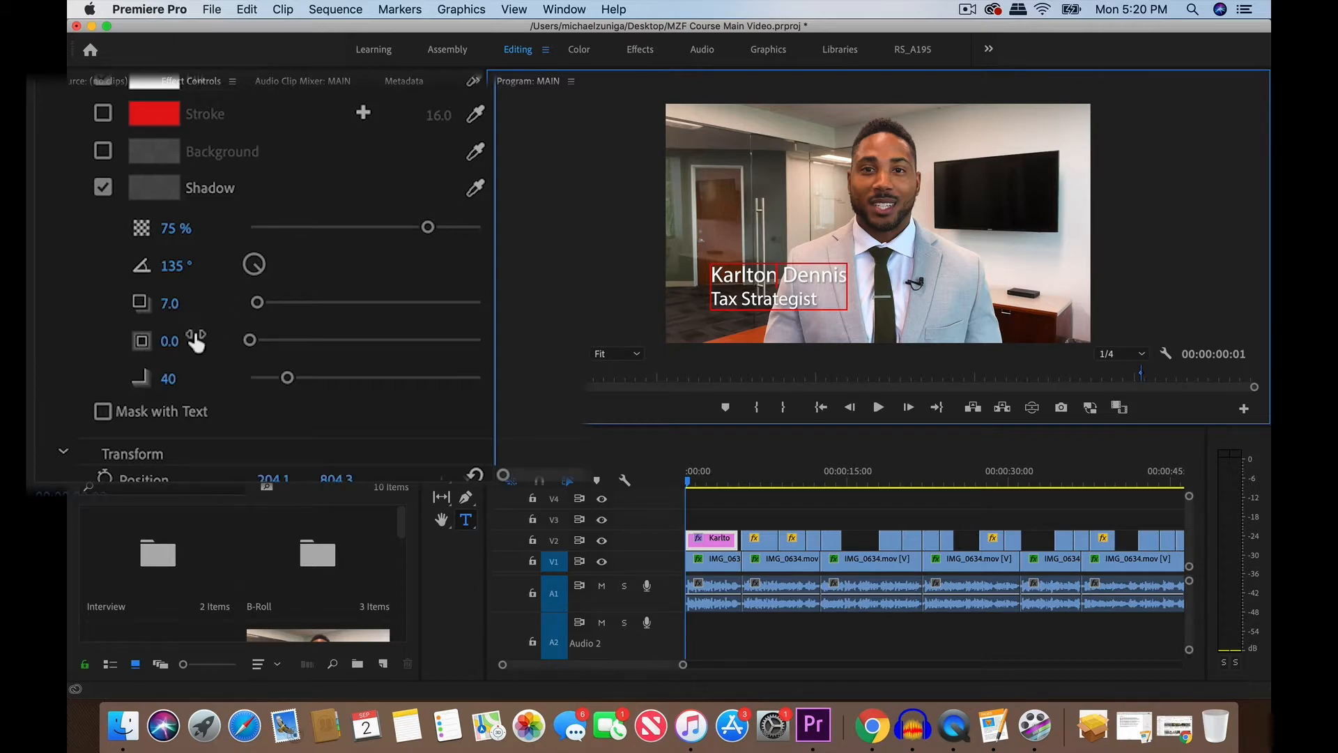
mouse_move(250, 341)
mouse_down()
mouse_move(293, 348)
mouse_move(246, 341)
mouse_up()
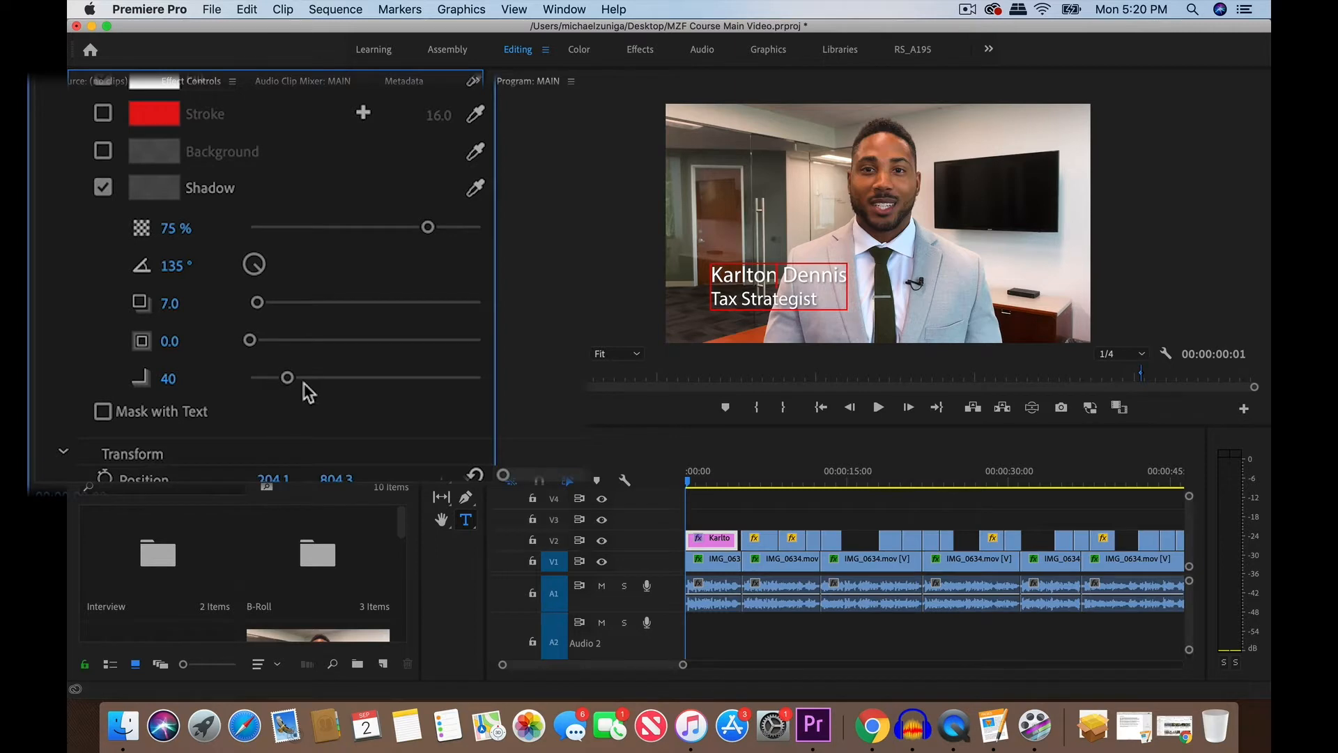
drag(218, 313, 221, 315)
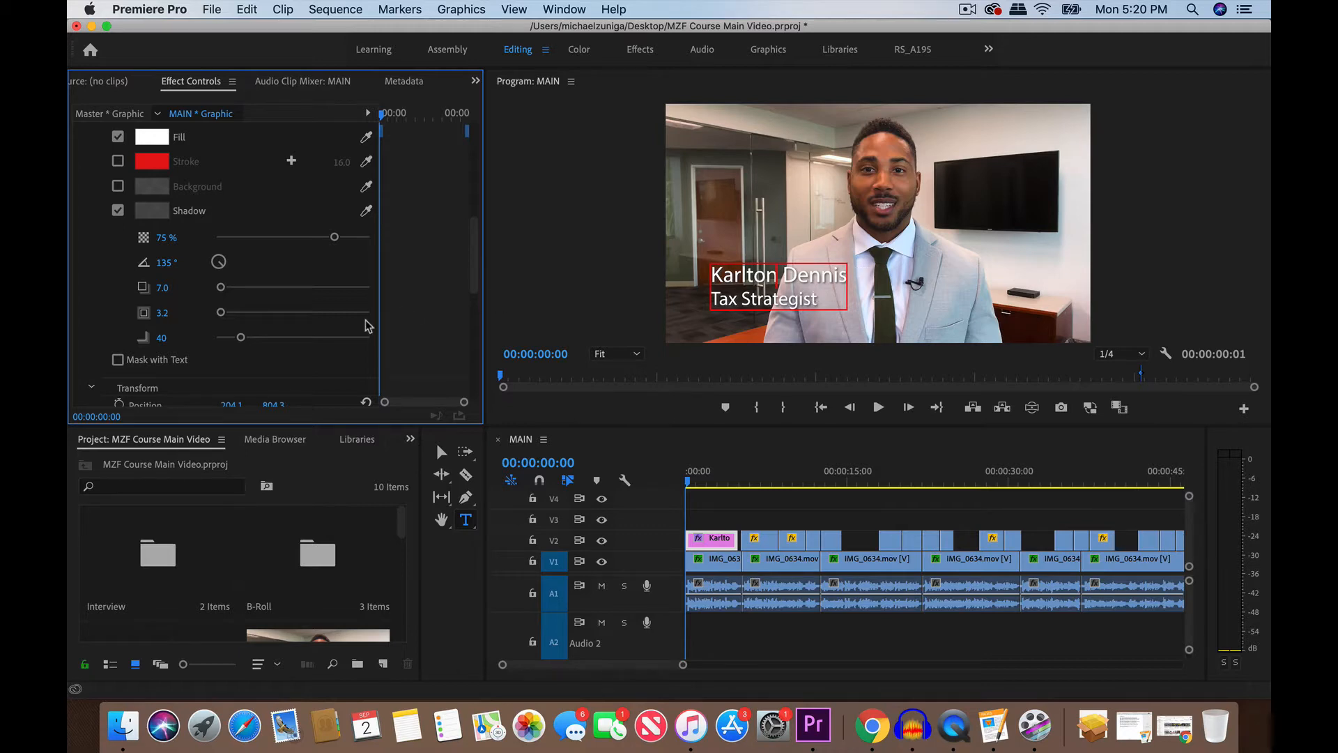
- Park the playhead at 00:00:02:23 on the titled shot and switch to the Selection tool (V)
scroll(412, 350, down, 2)
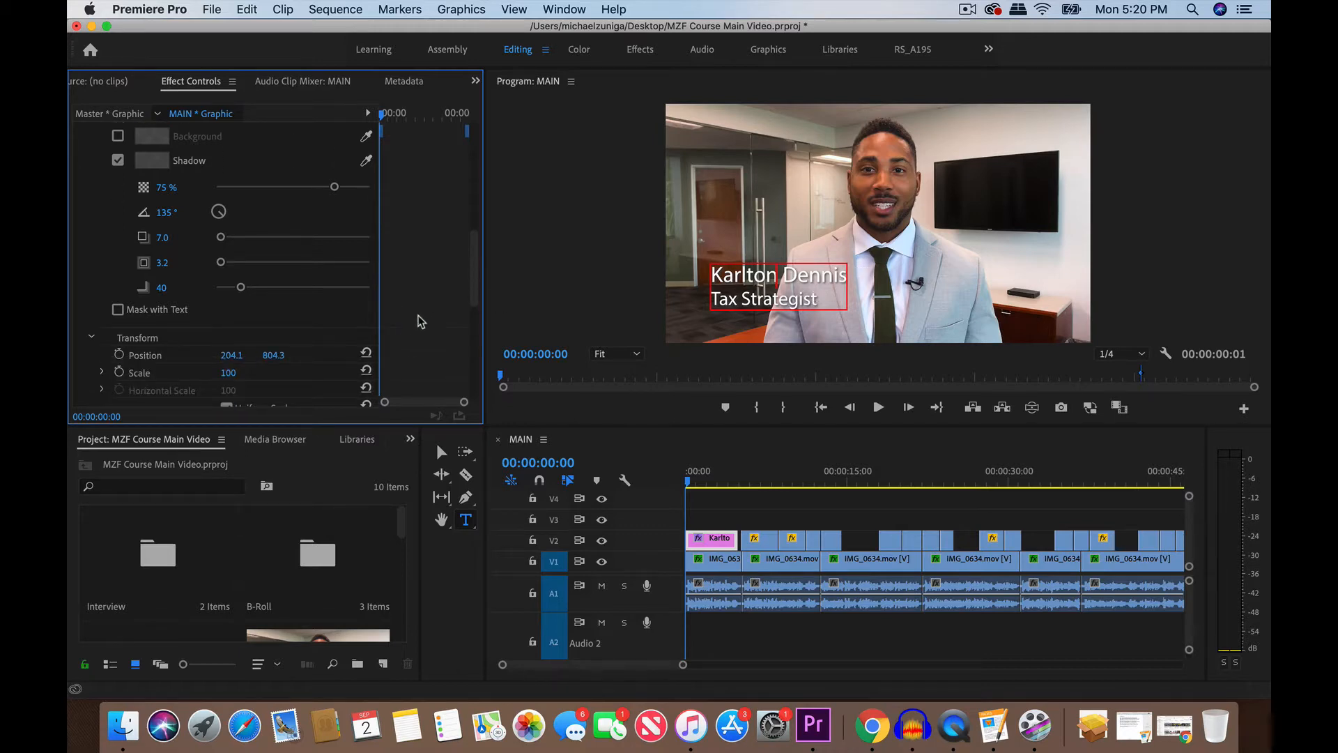
scroll(422, 277, up, 2)
scroll(423, 277, up, 5)
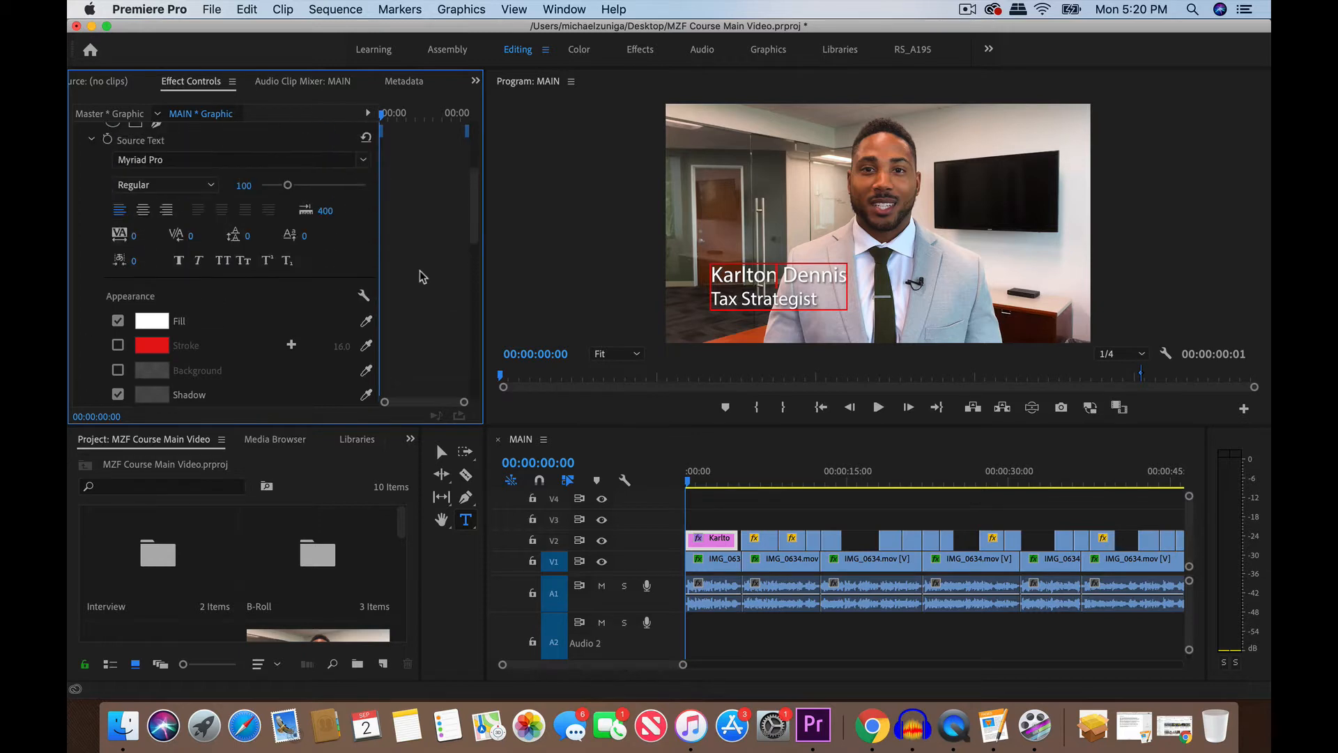
scroll(413, 285, down, 4)
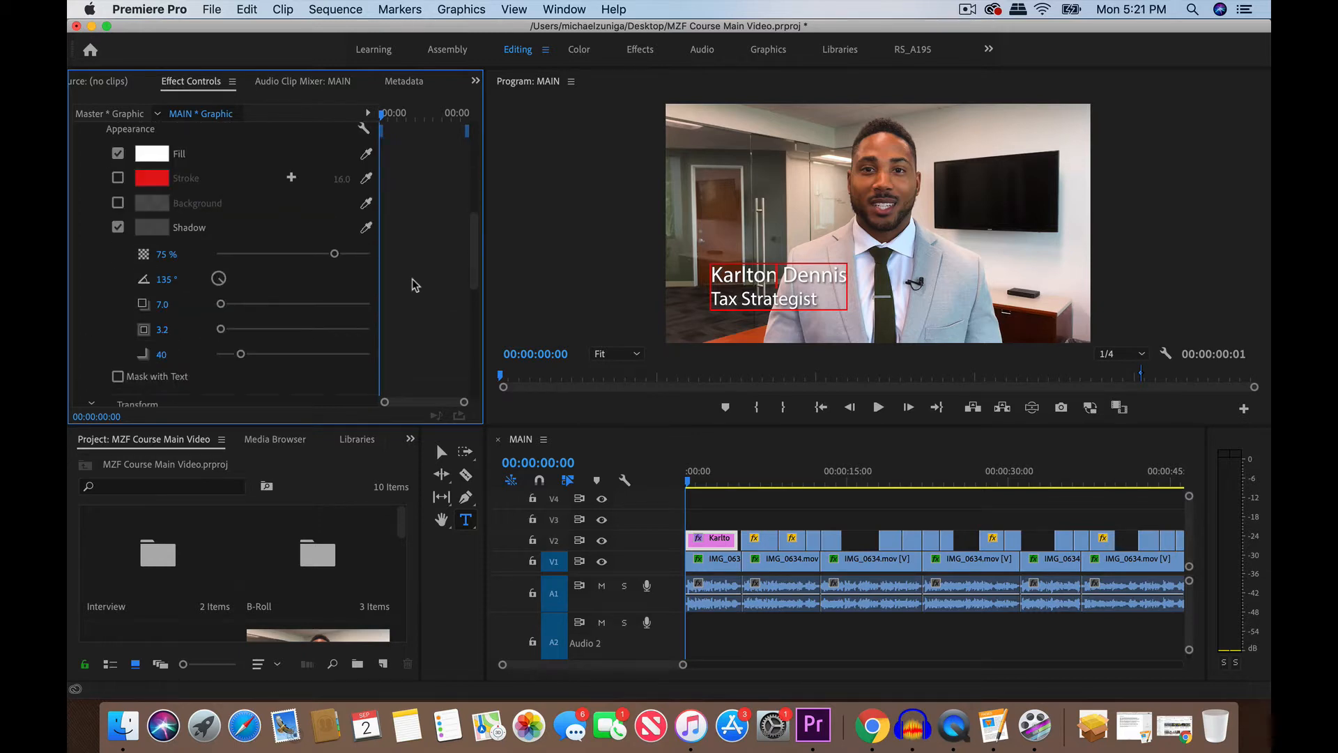
click(746, 466)
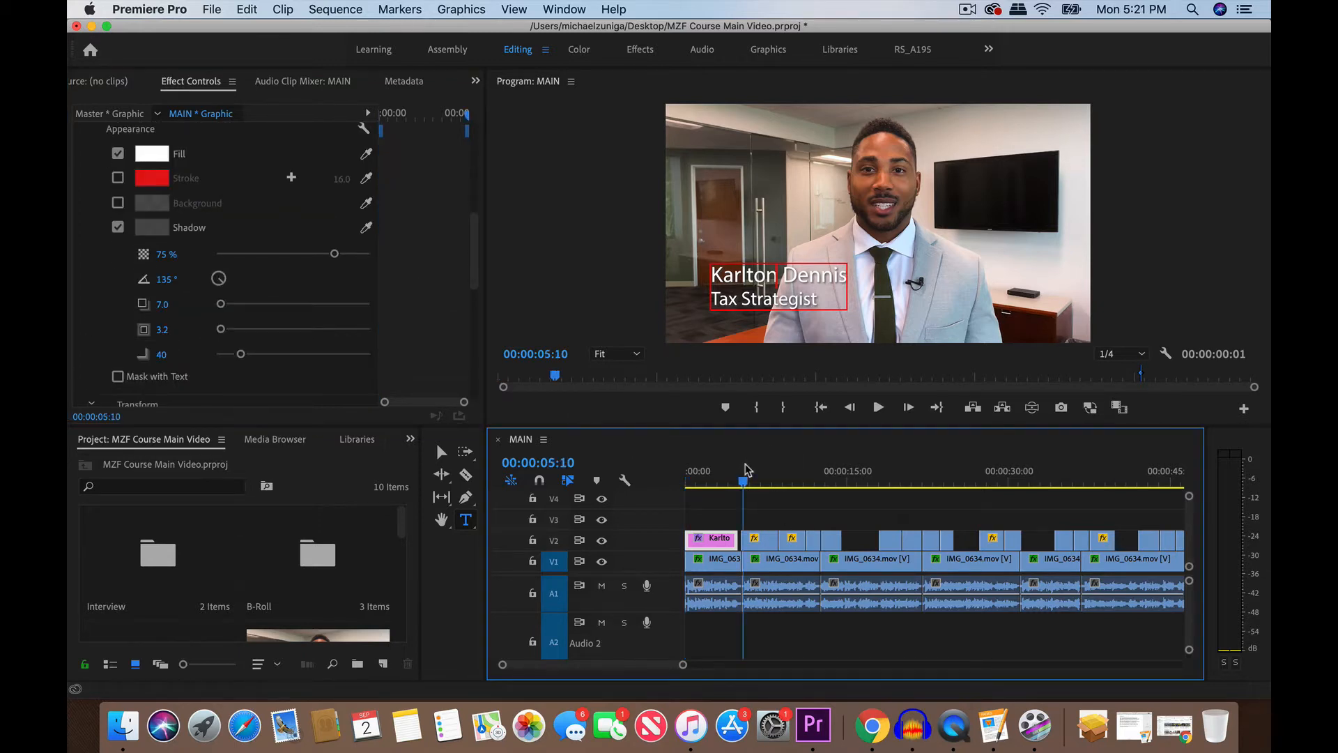
click(718, 465)
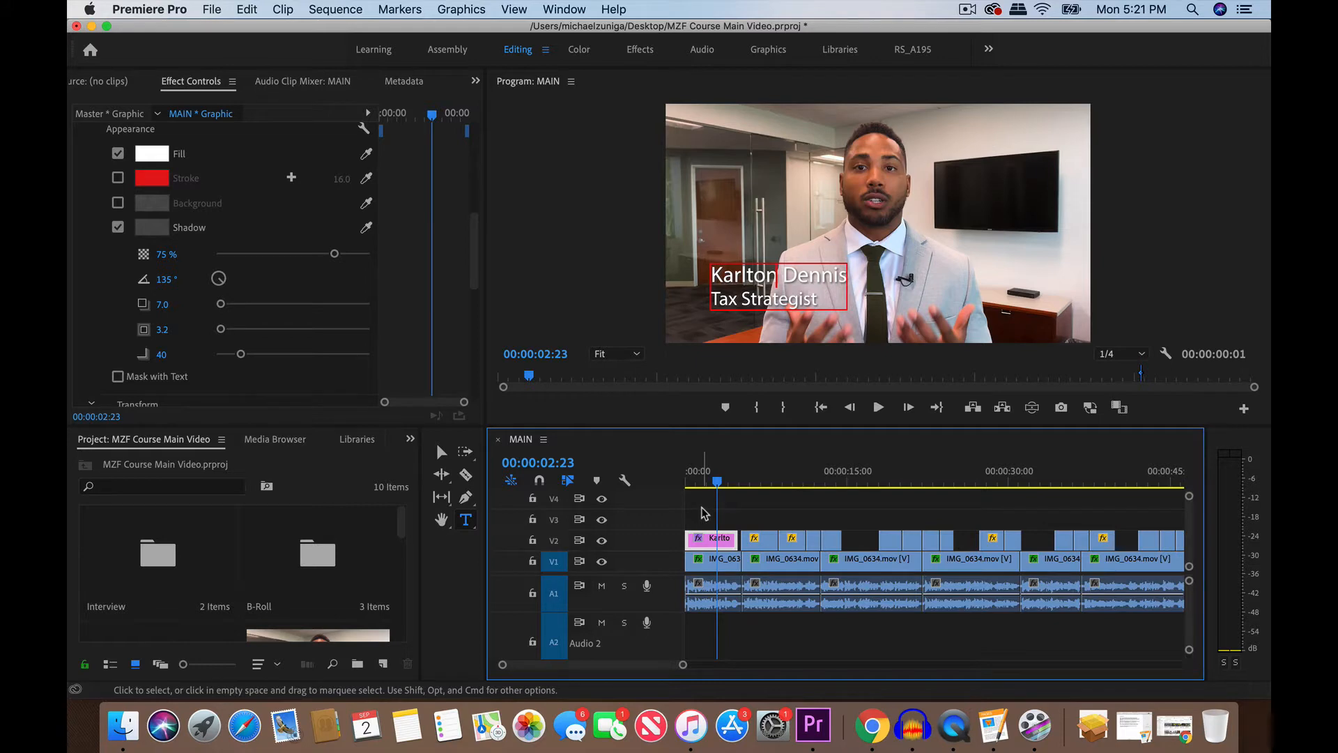
key(v)
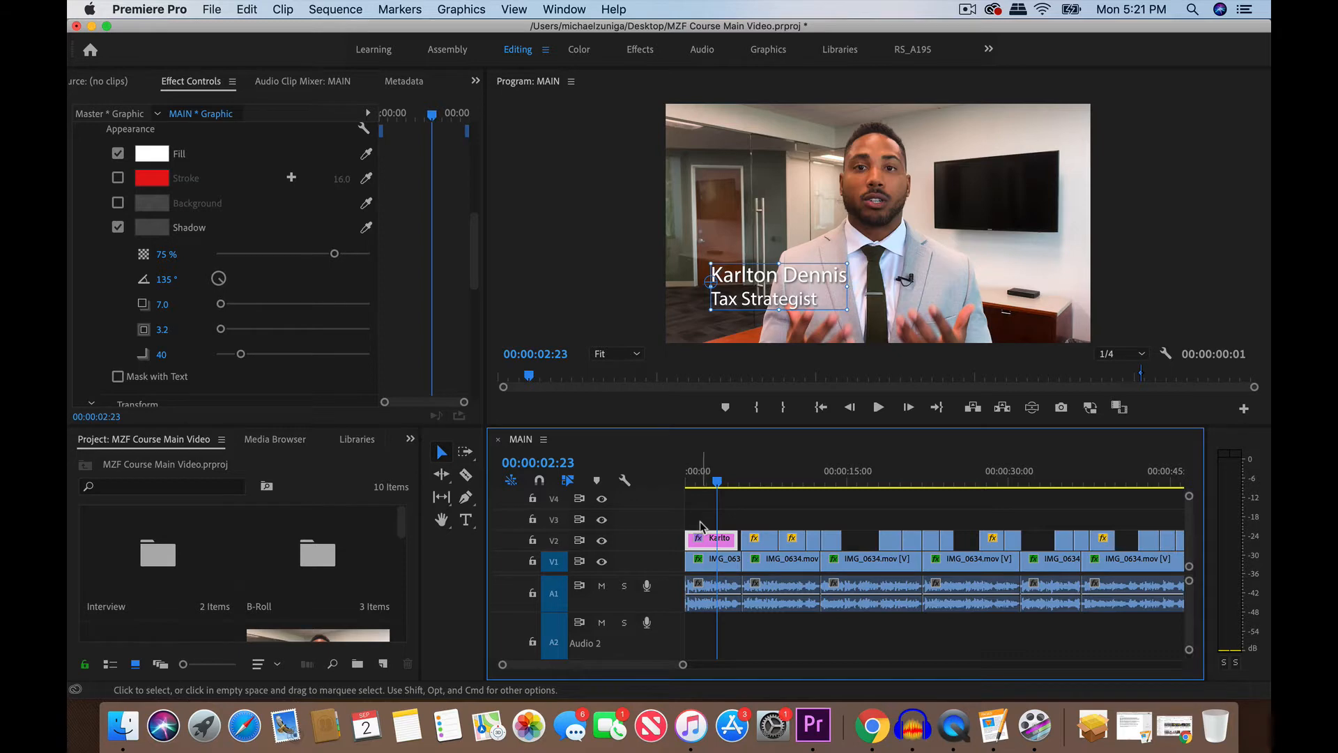
click(410, 439)
- Drag Cross Dissolve from Video Transitions > Dissolve onto the start of the title clip on V2
click(474, 234)
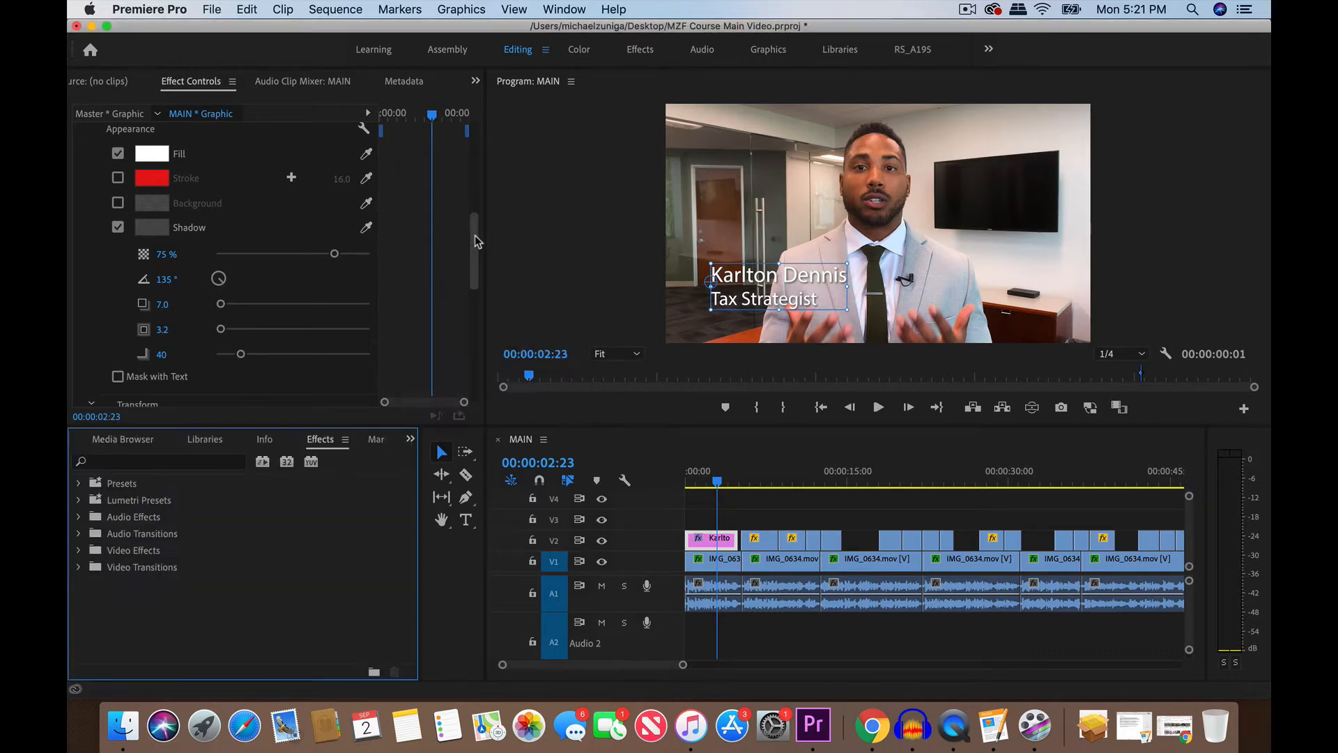
click(78, 567)
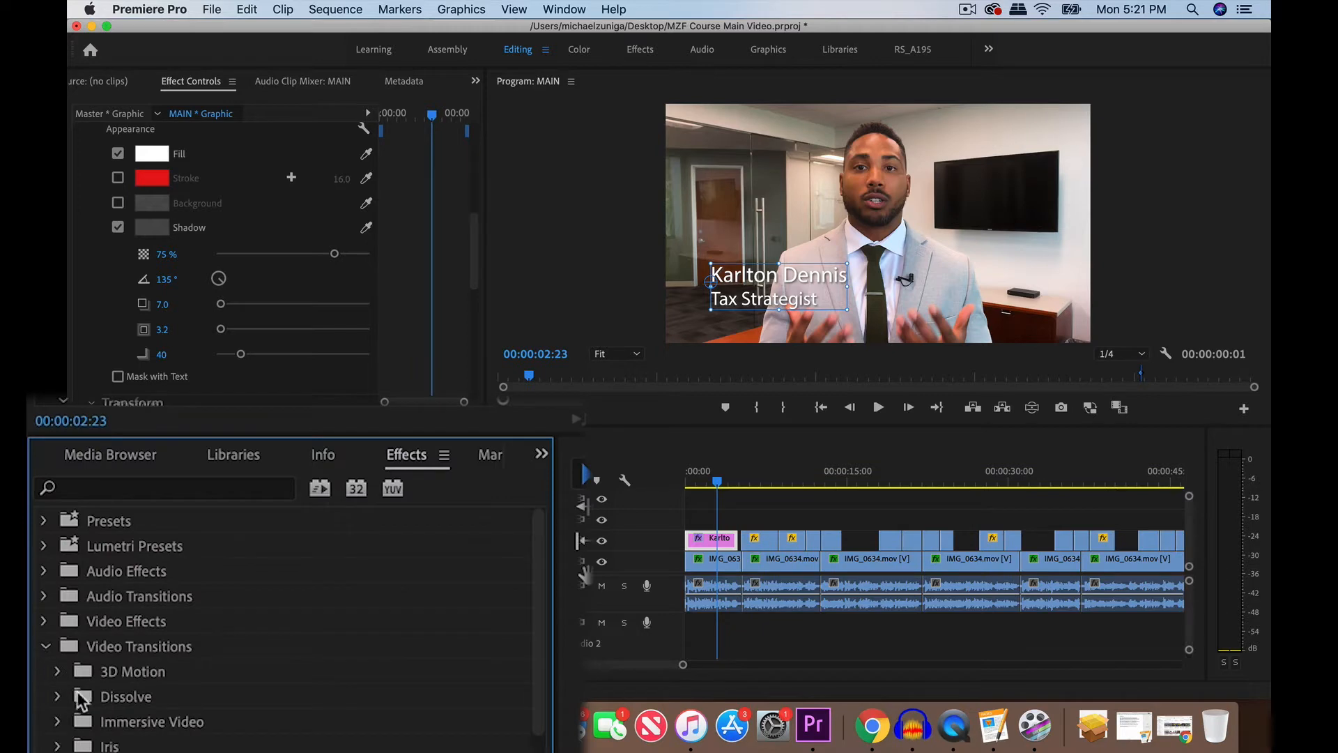
click(58, 696)
scroll(233, 718, down, 5)
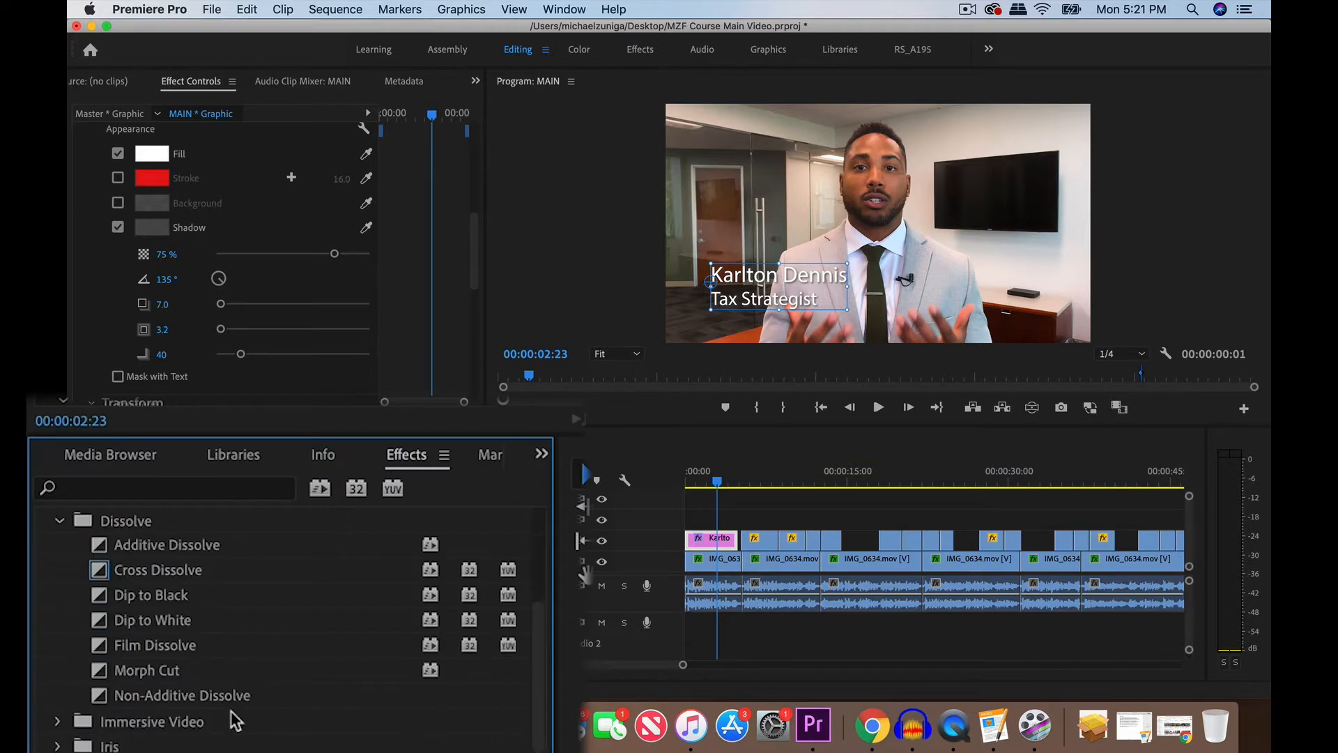
drag(171, 571, 692, 545)
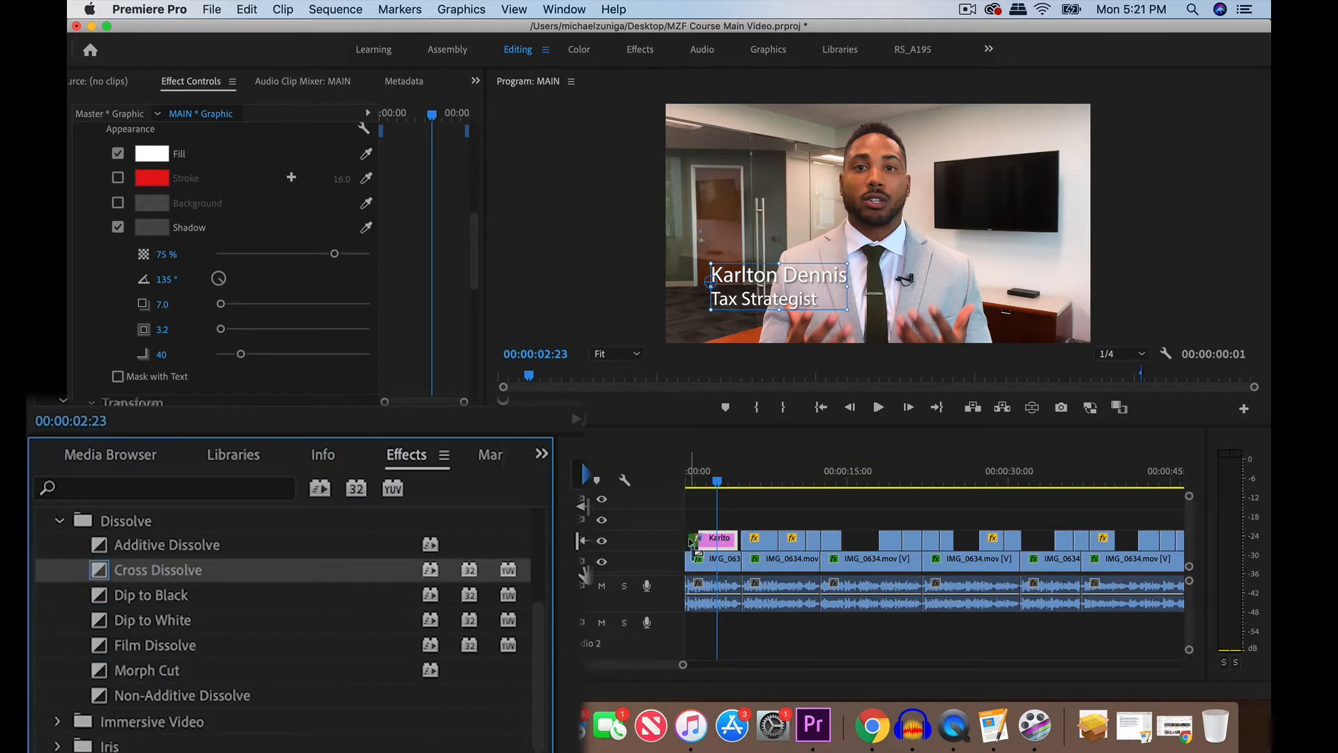
click(688, 480)
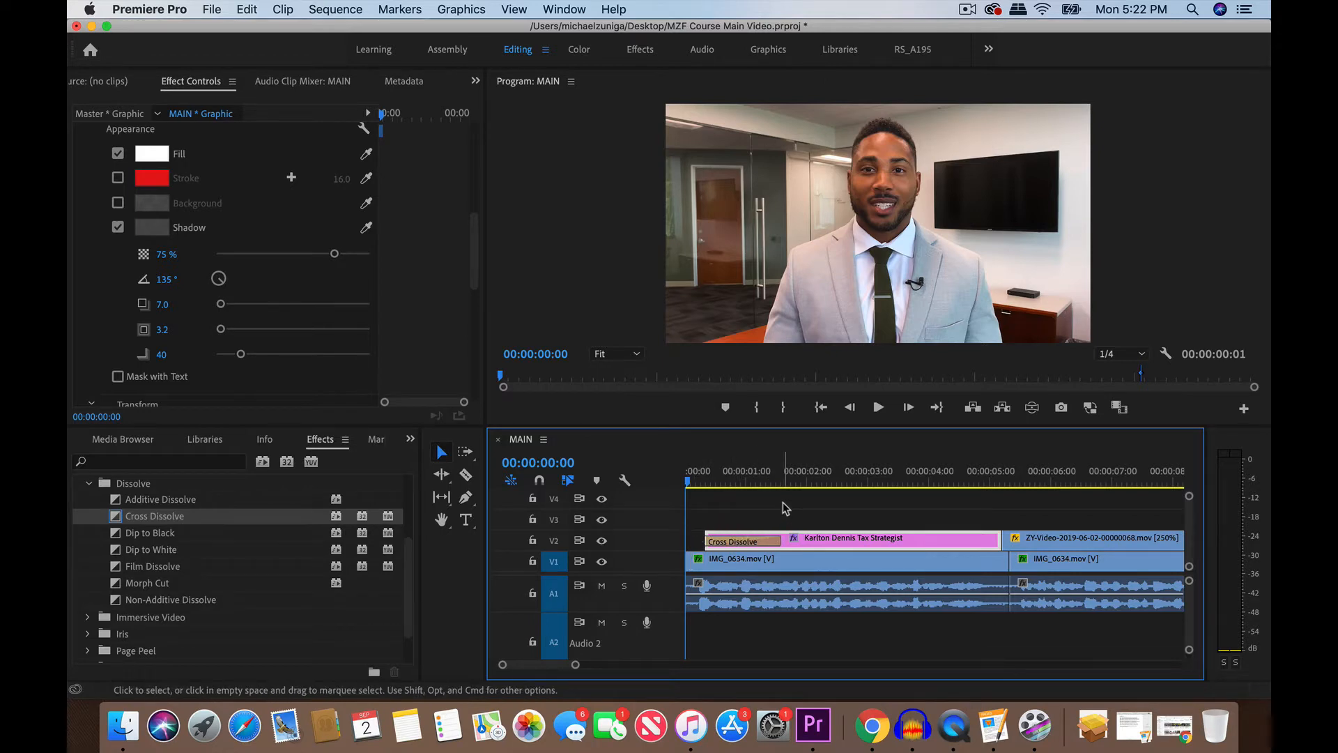
- Play back the fade-in, park at 00:00:02:01, zoom out, and delete the name title clip
key(space)
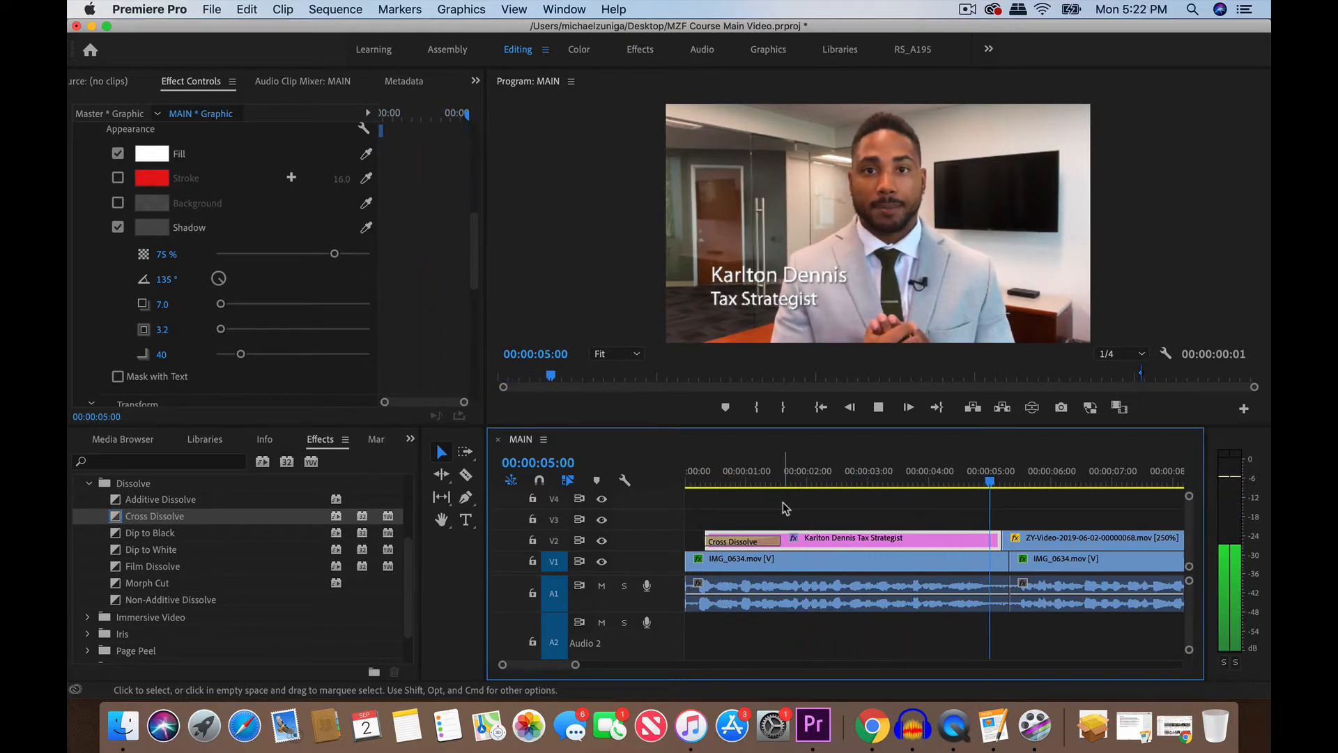
key(space)
click(725, 478)
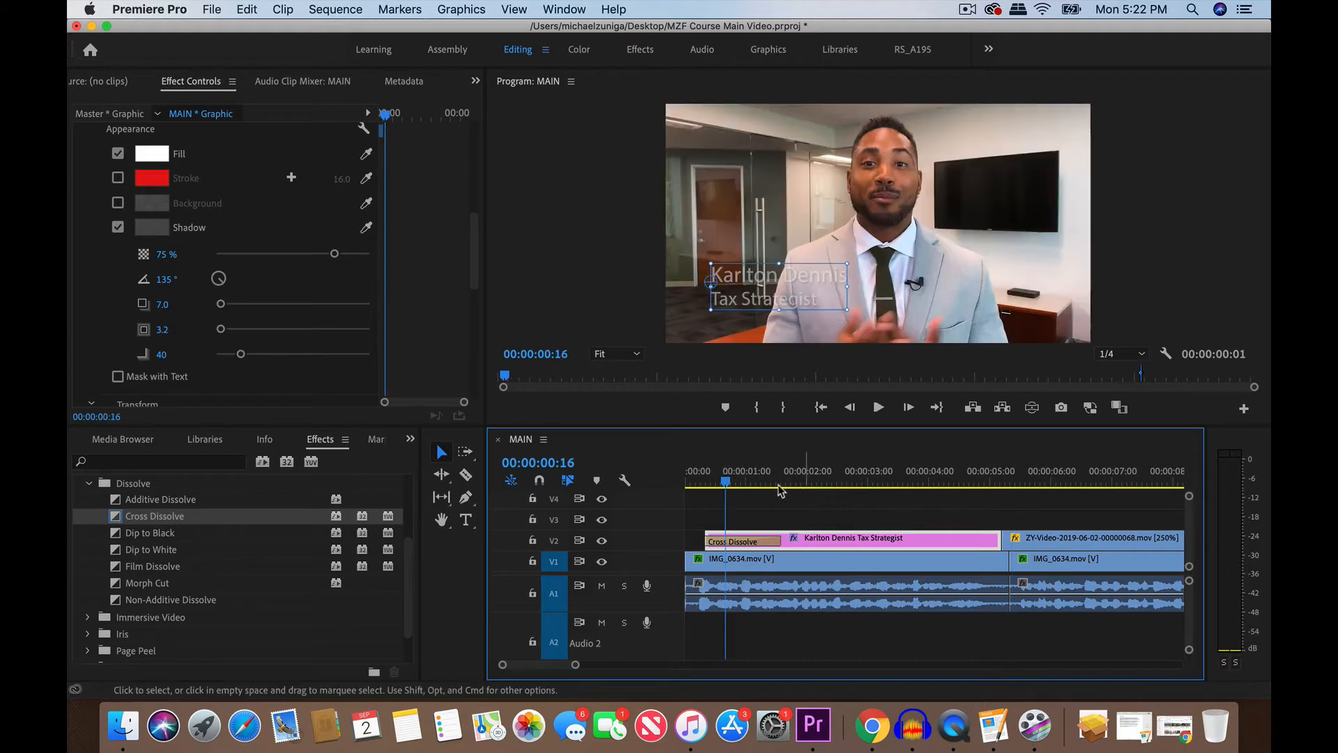
click(812, 478)
key(minus)
key(minus)
key(minus)
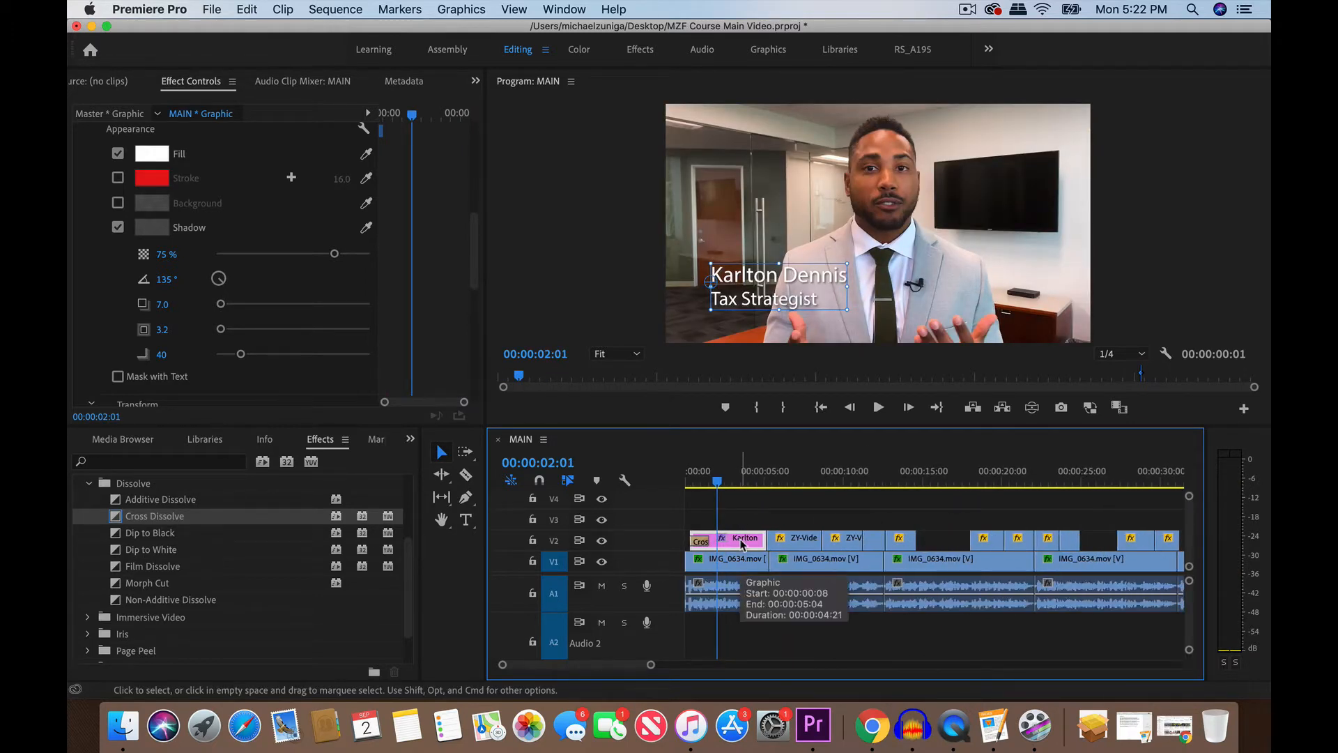
key(Delete)
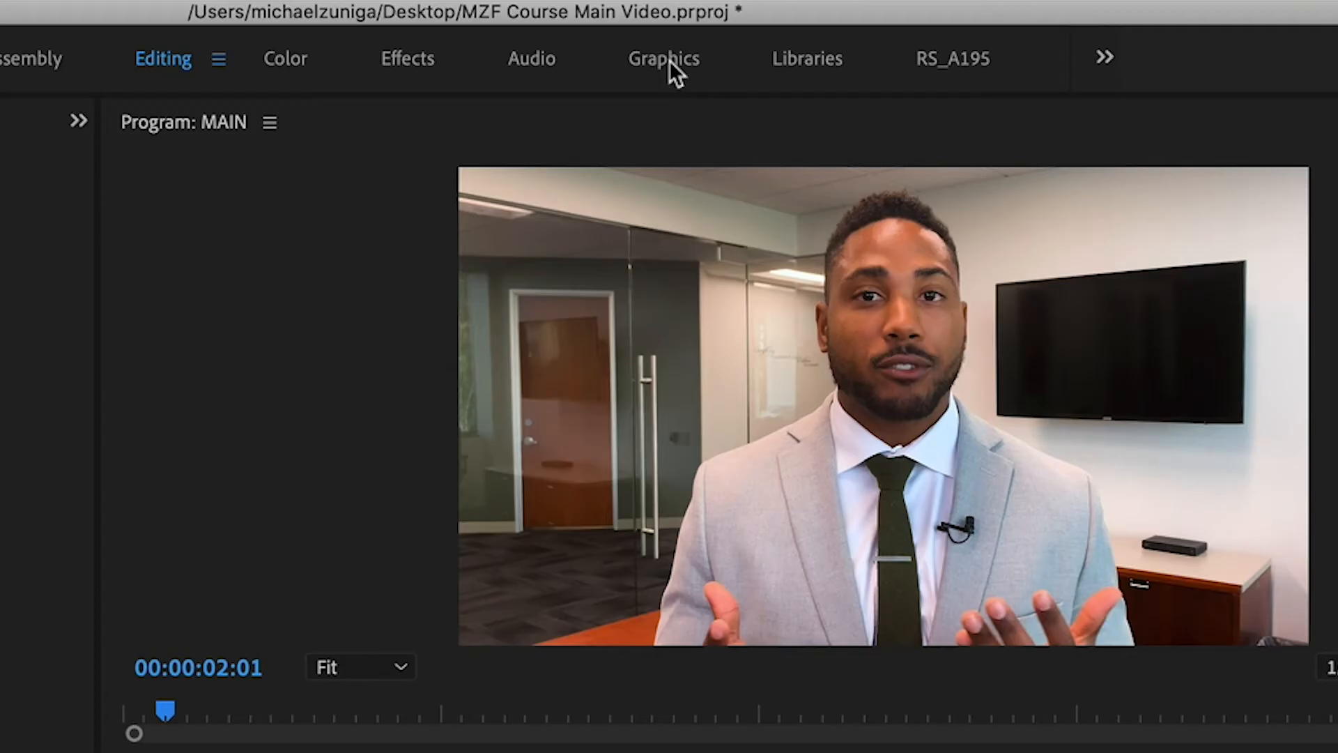
- Drag the Classic Image Caption template onto V3 at 0:00 and play it back from the start
click(668, 60)
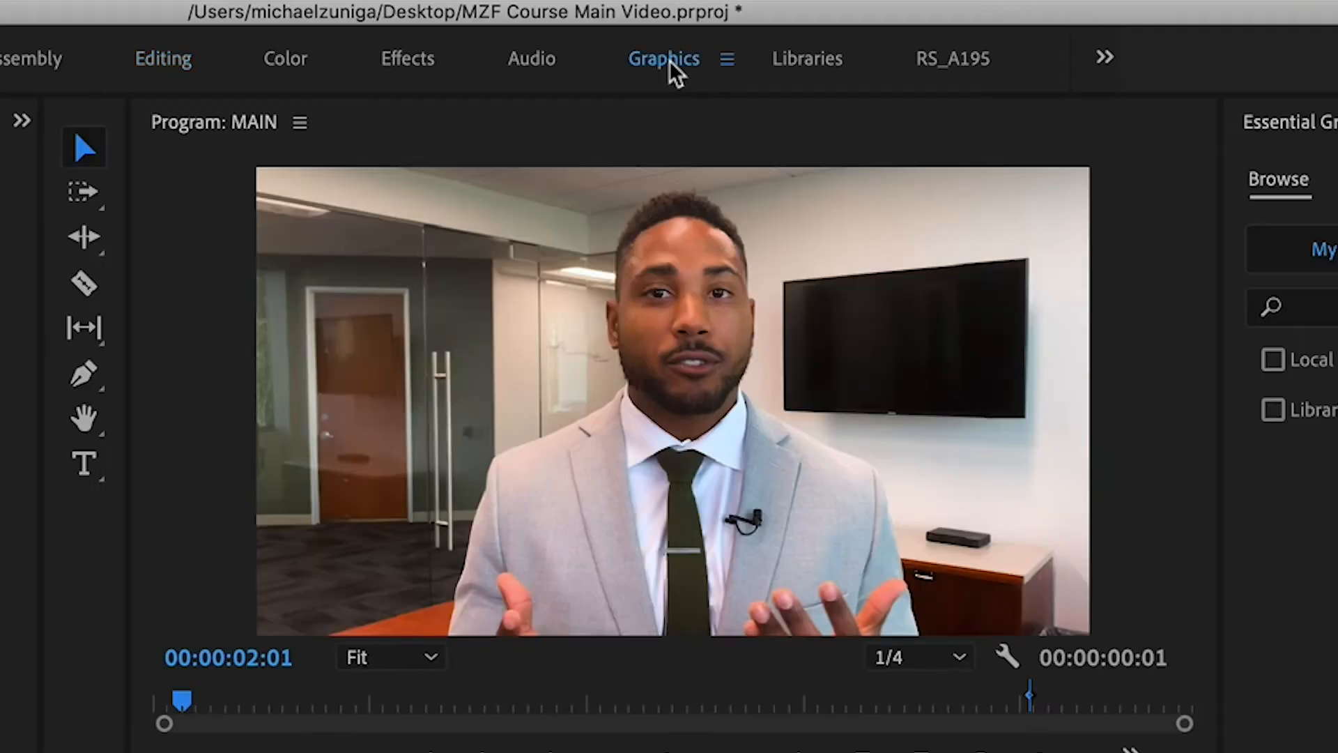
scroll(1098, 344, down, 10)
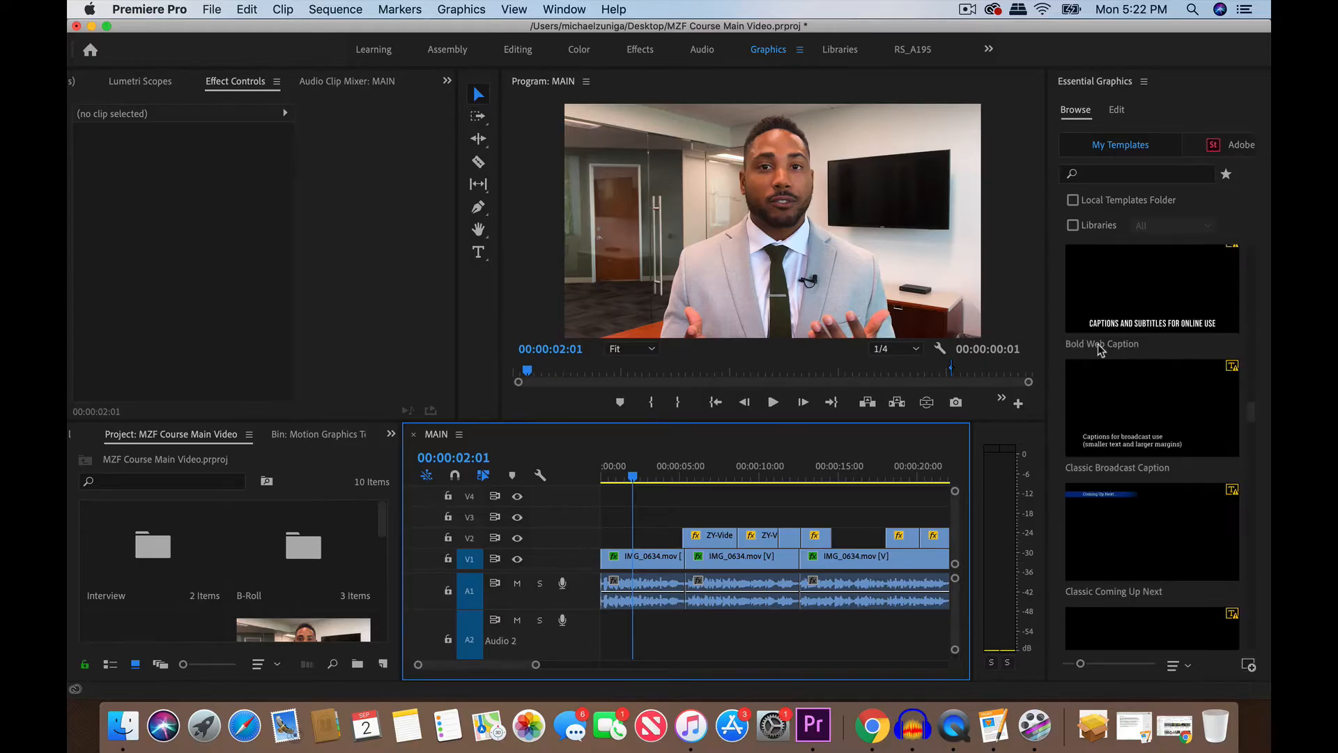
scroll(1097, 344, down, 2)
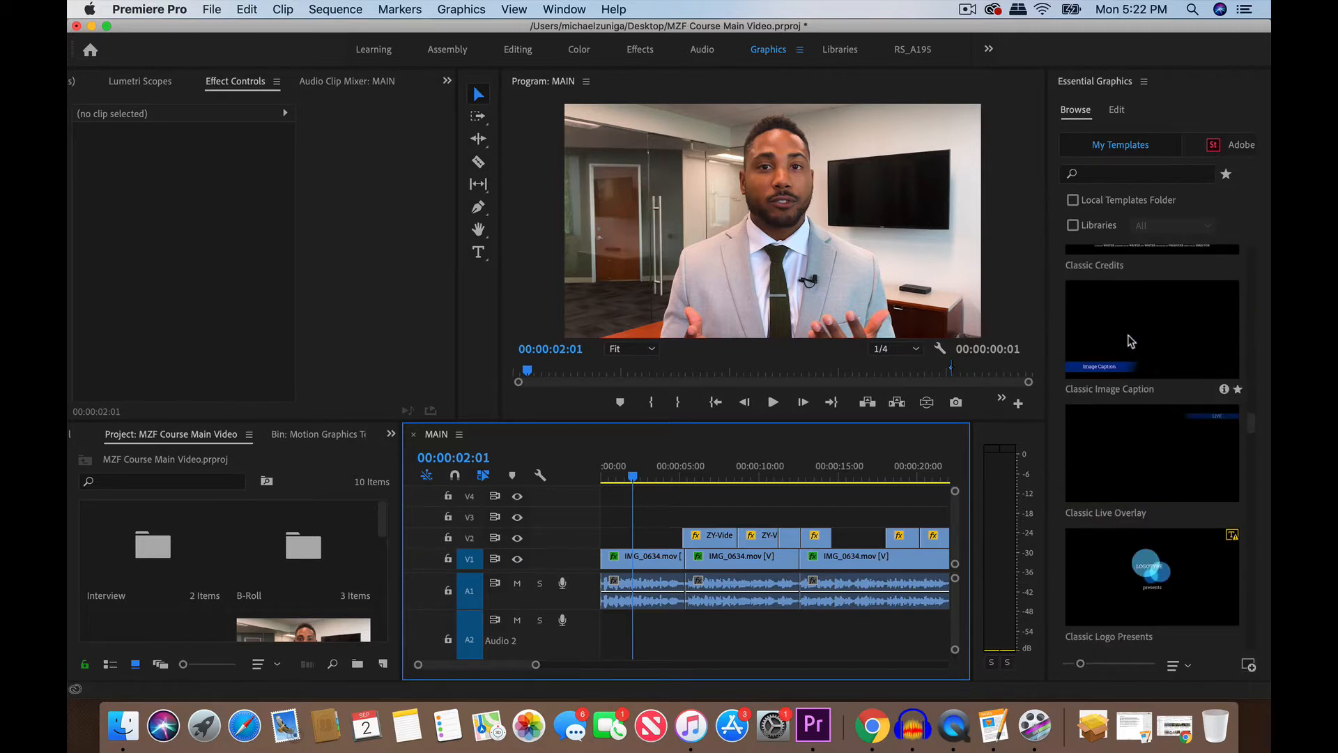
click(1129, 340)
drag(1191, 325, 600, 524)
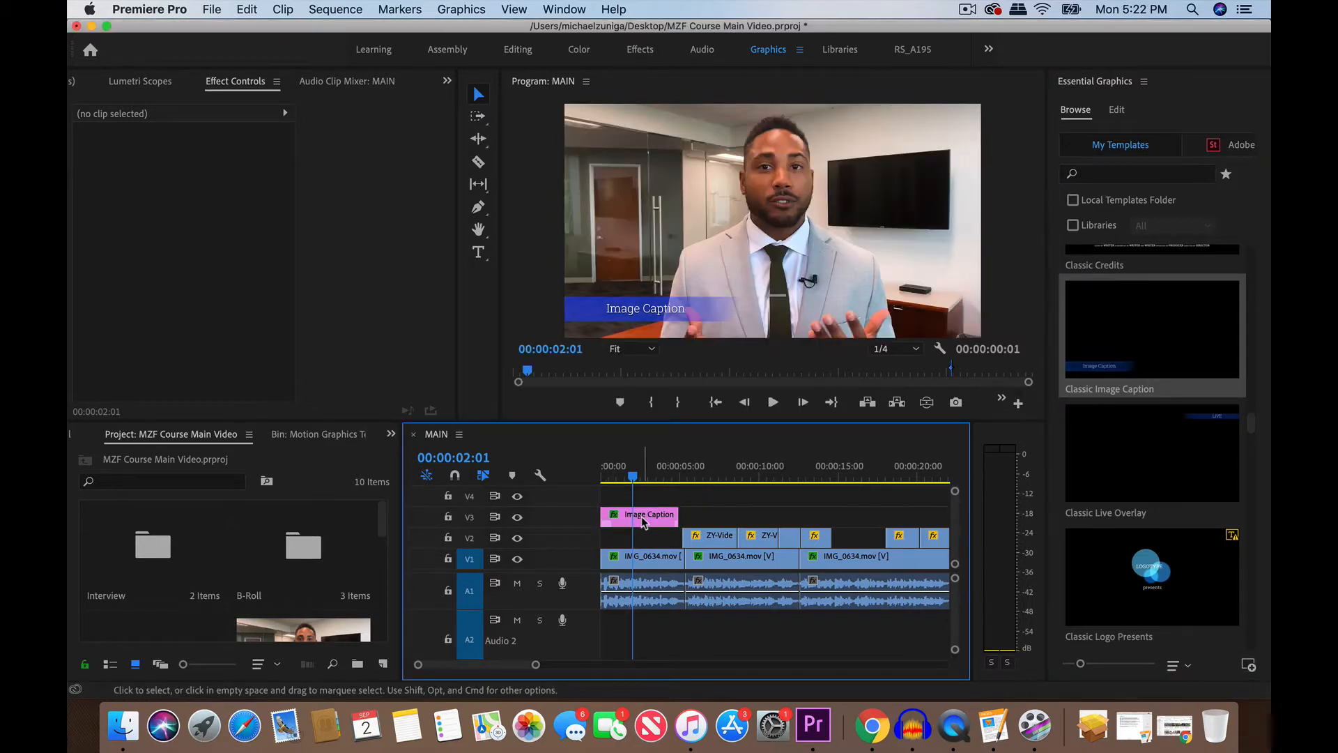
drag(611, 475, 593, 477)
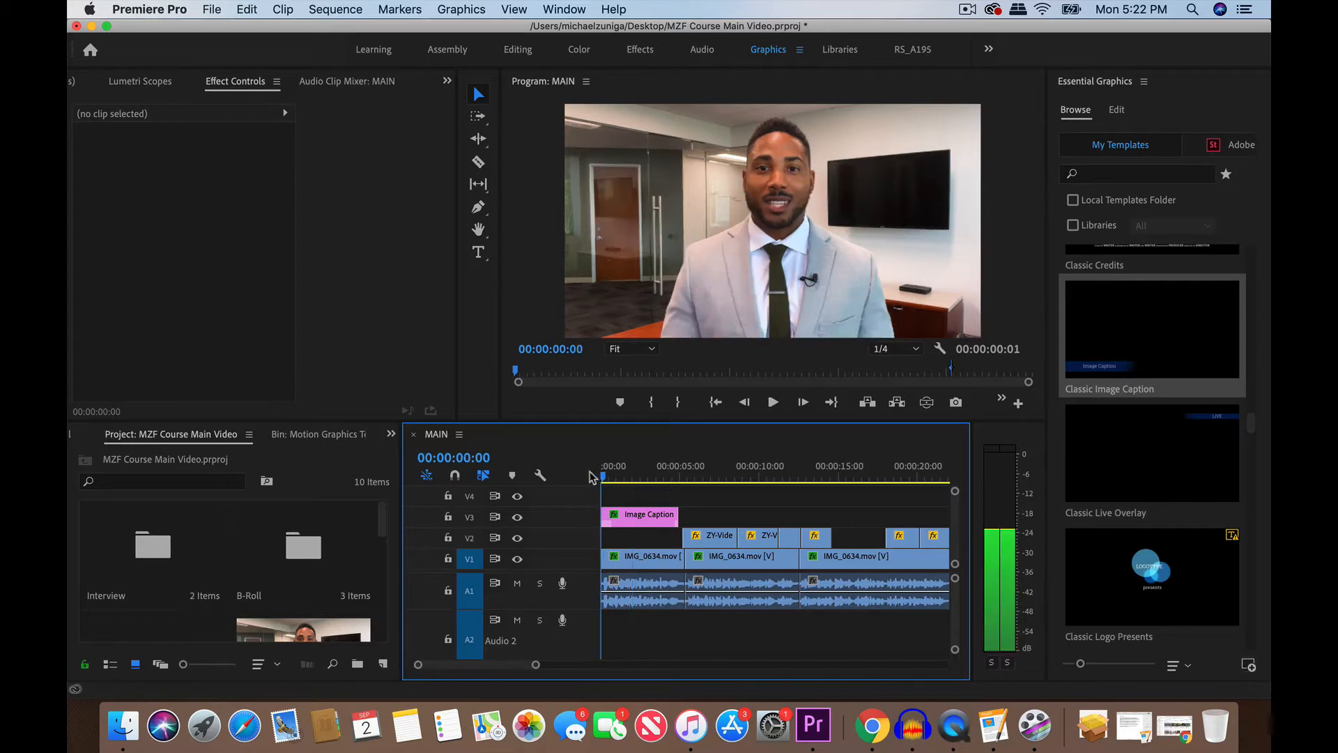
key(space)
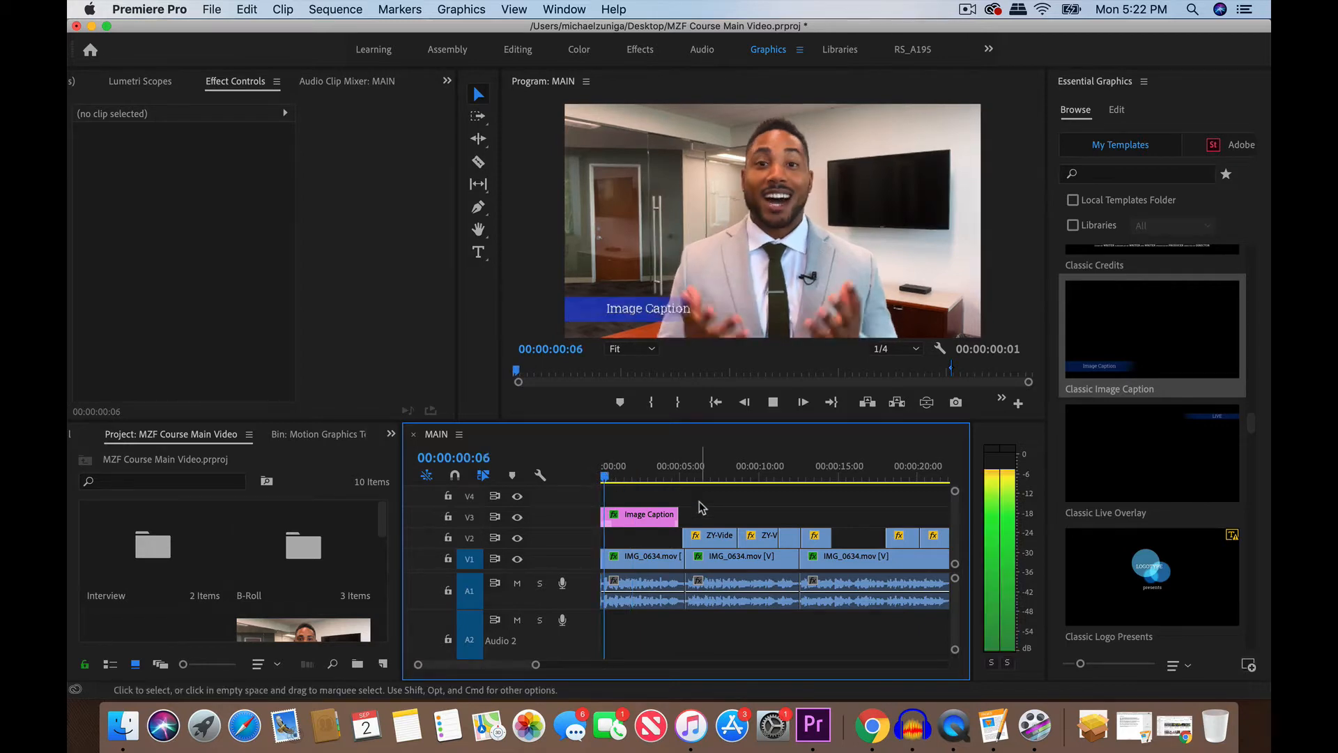
key(space)
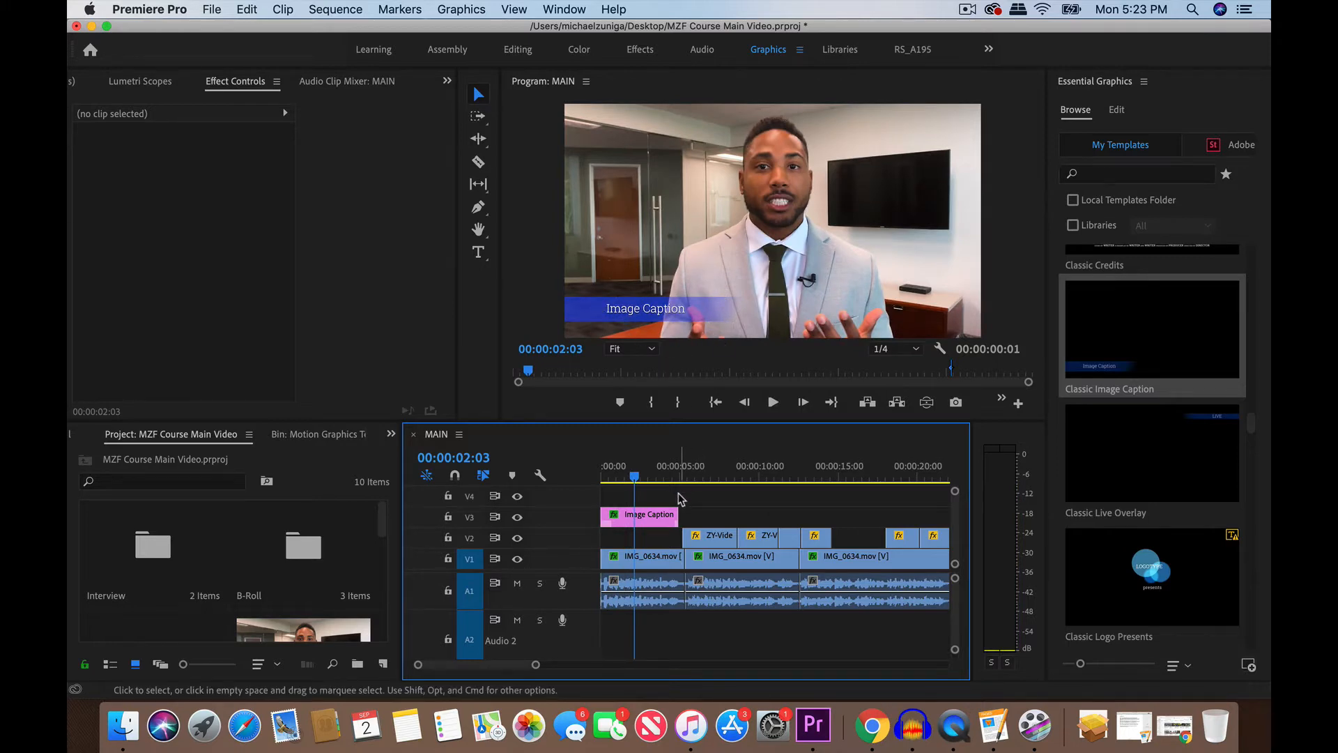
- Replace the caption's 'Image Caption' text with the speaker's full name
click(633, 521)
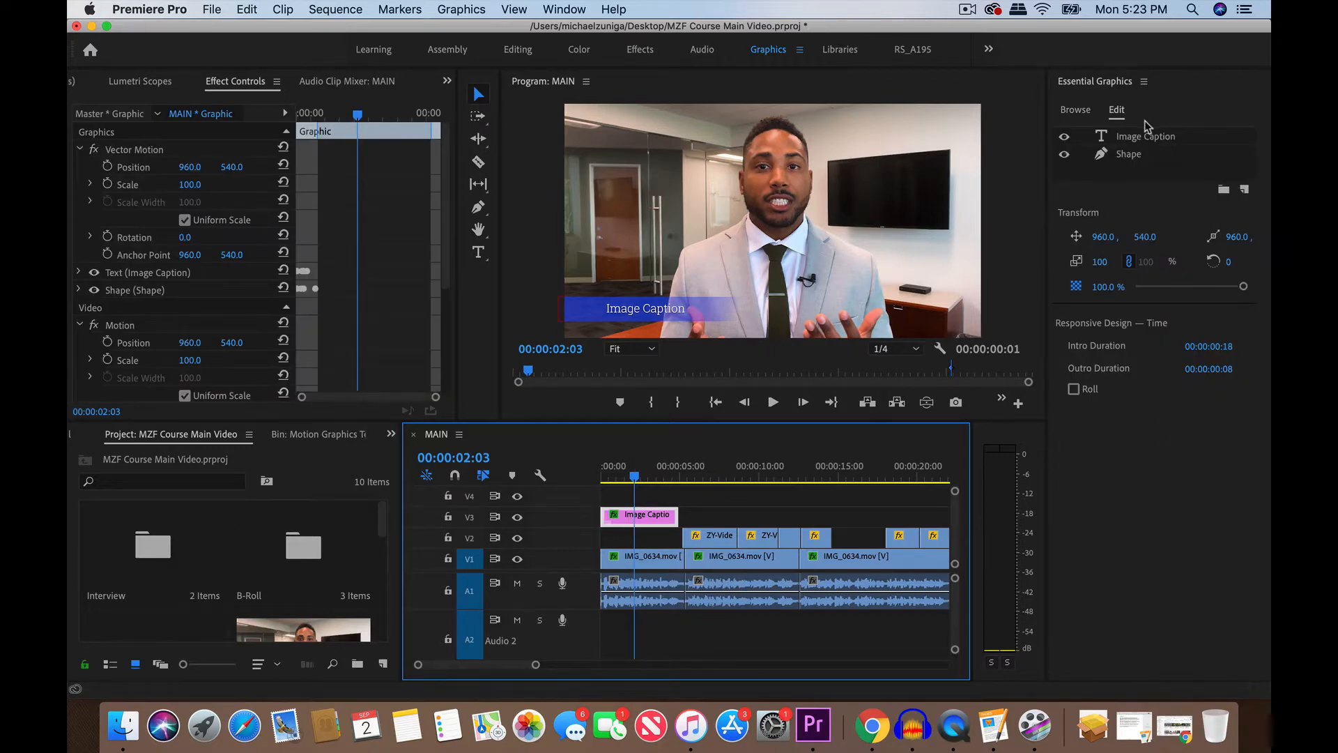
click(652, 311)
double_click(652, 311)
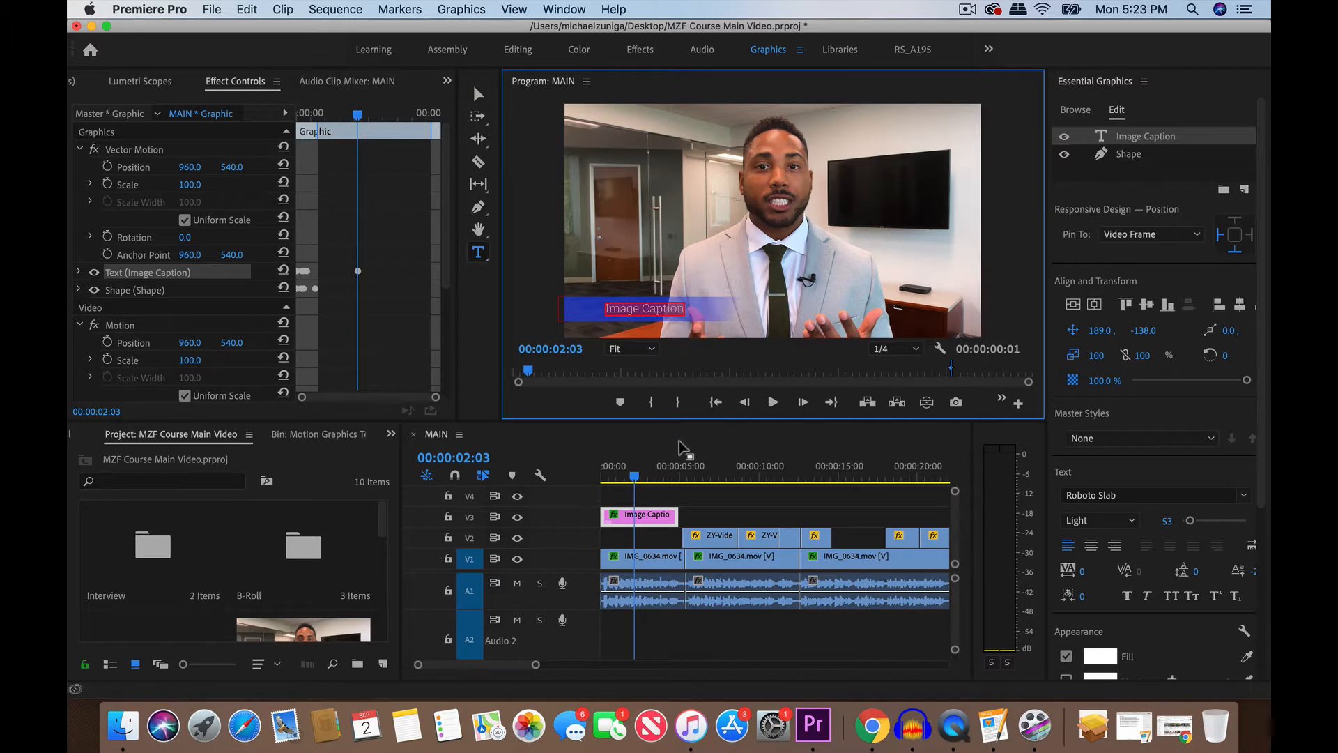
text(Karlton)
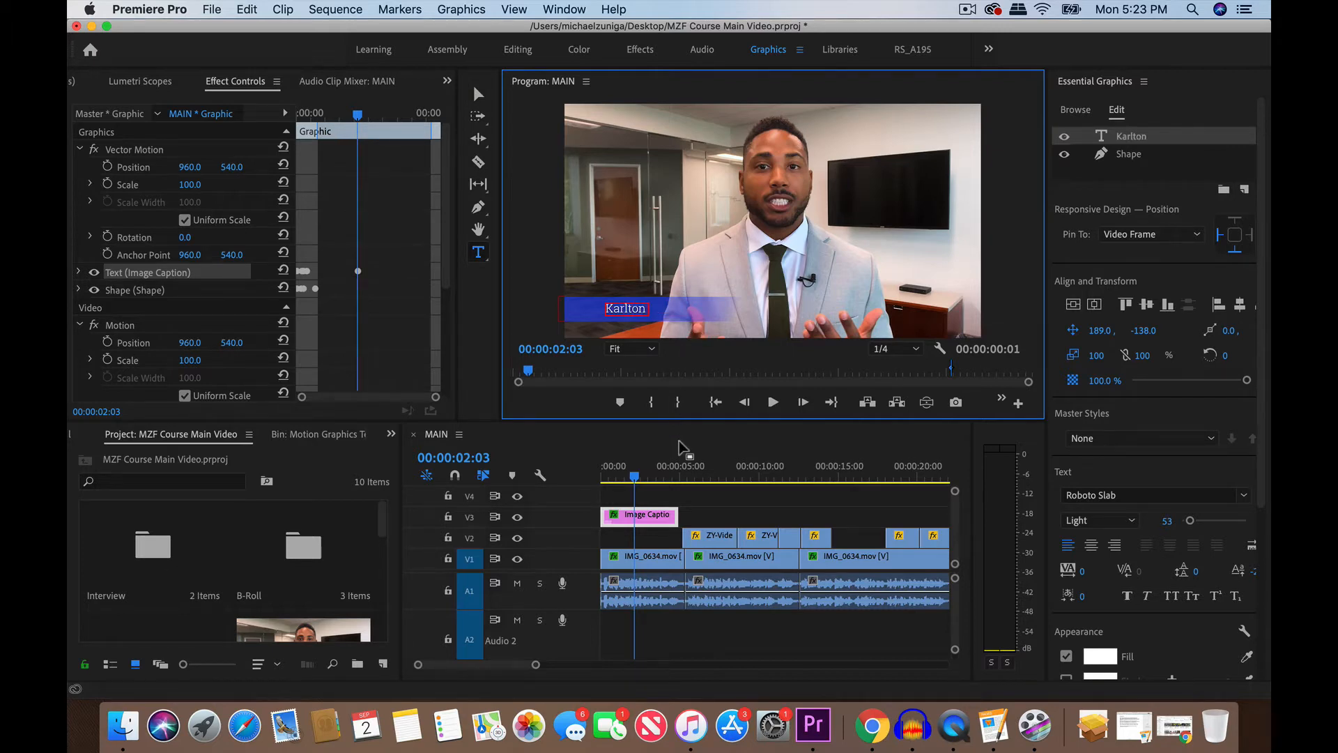
text( Dennis)
click(635, 495)
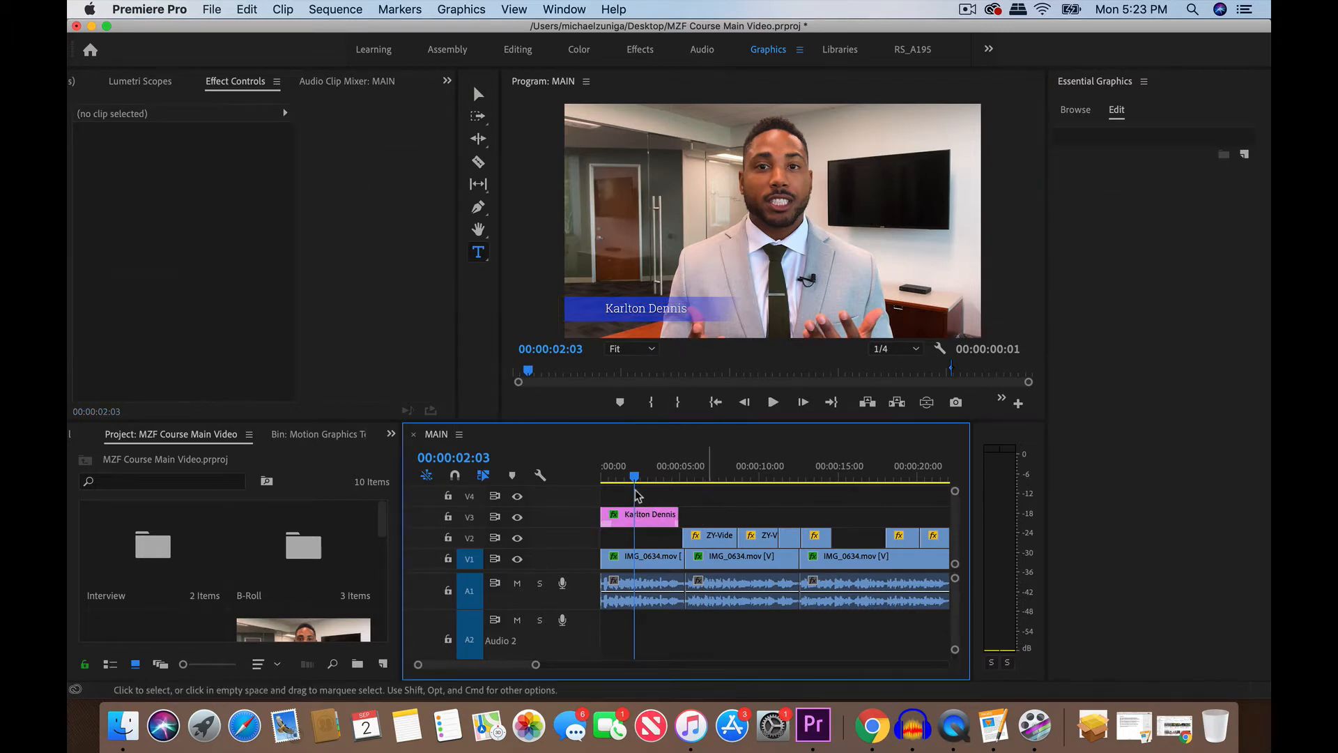
- Play the sequence from the start to check the renamed caption, then select the caption clip
key(Home)
key(space)
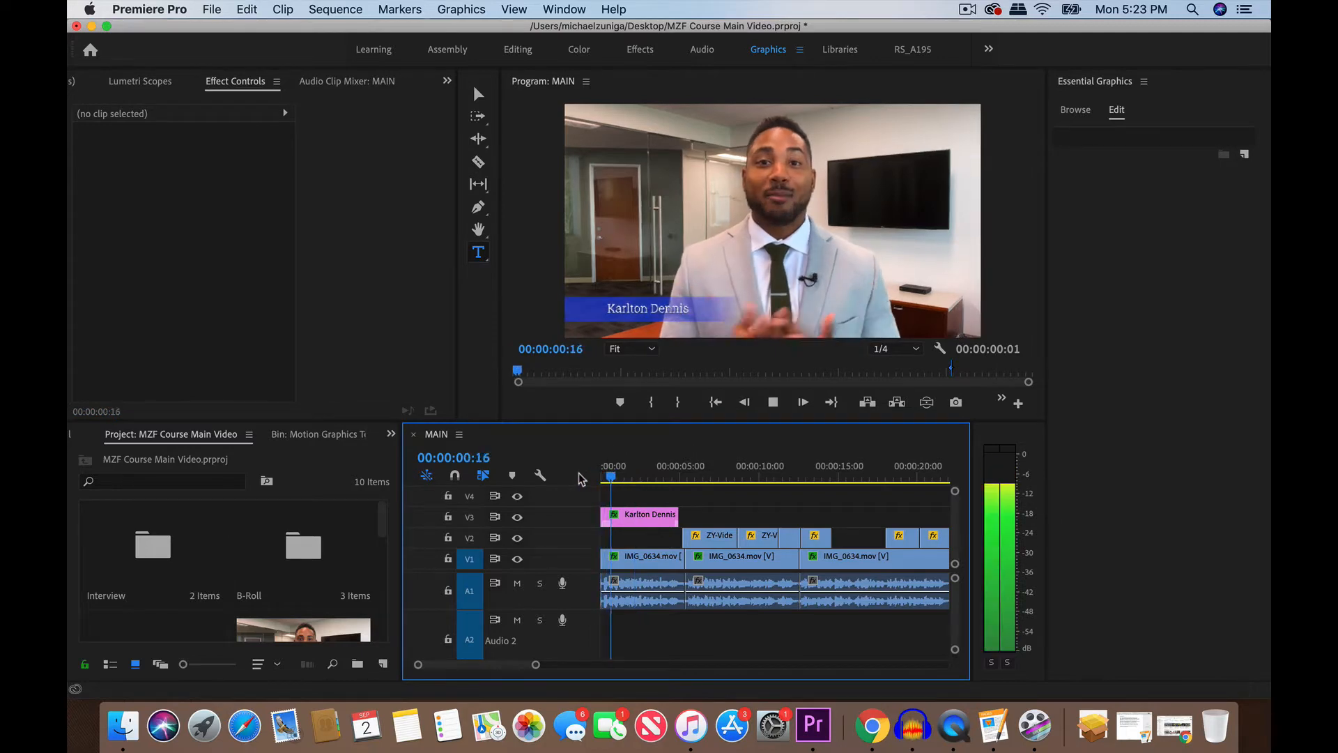
key(space)
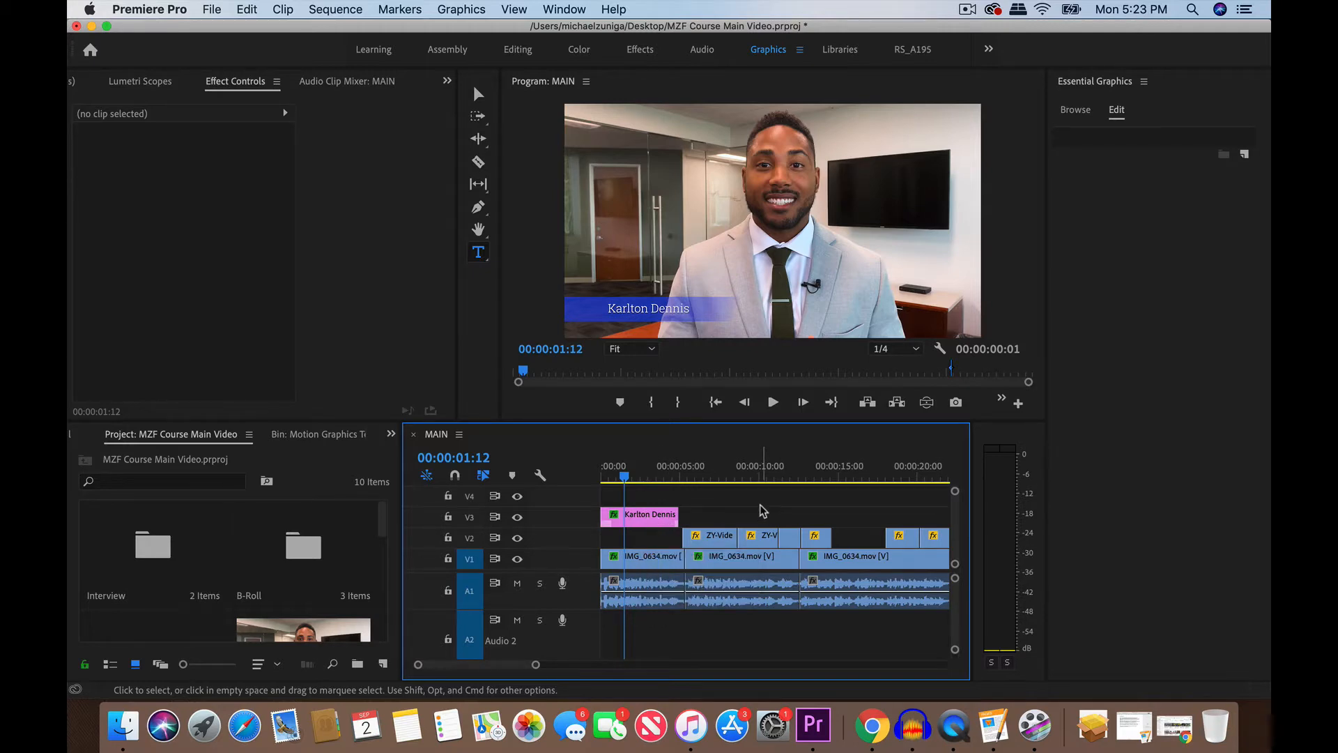
click(650, 518)
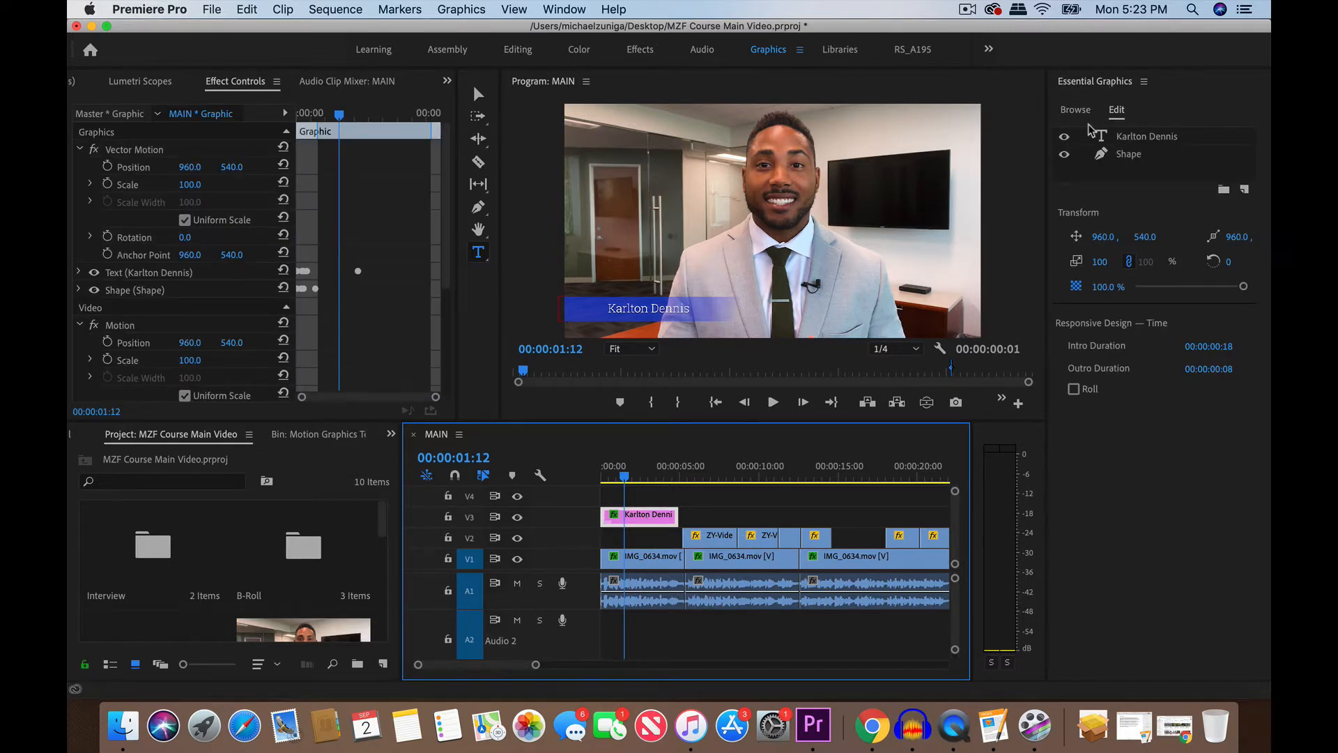
- Switch Essential Graphics back to Browse and delete the name caption clip from V3
click(1066, 110)
key(Delete)
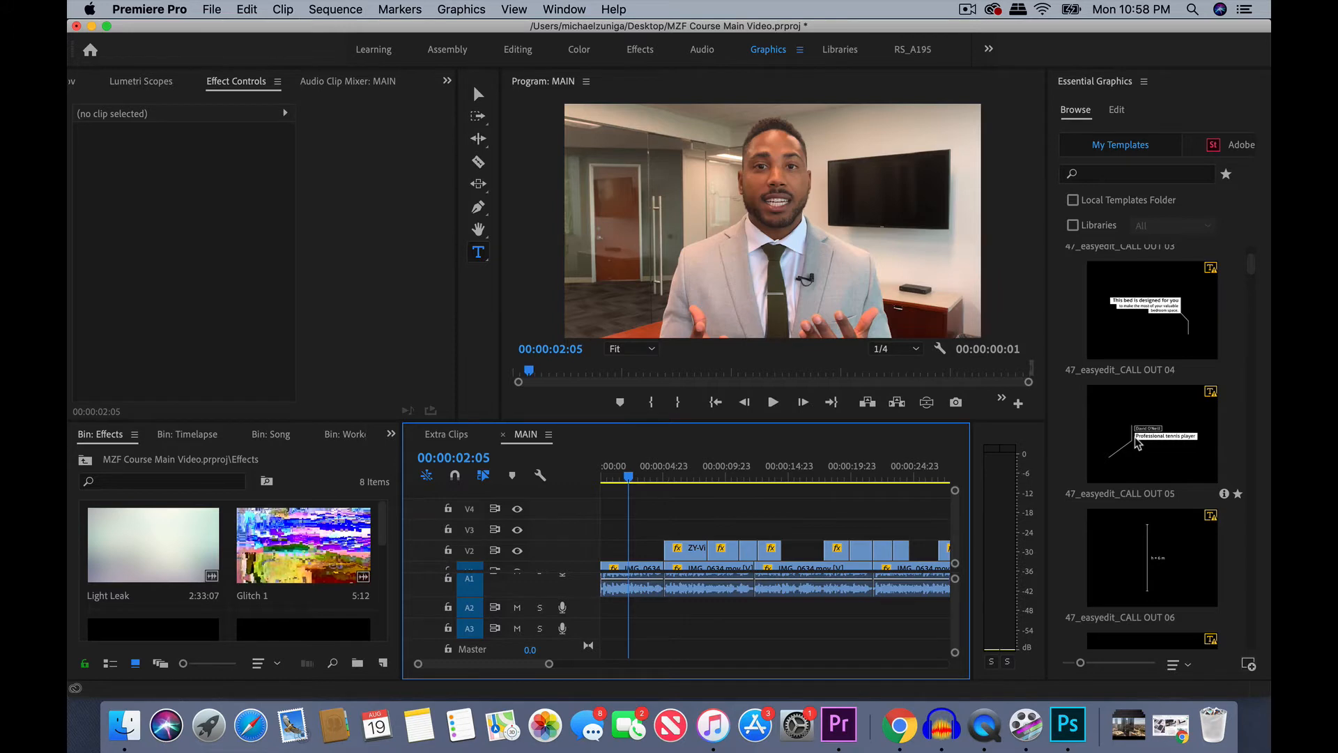
- Drag 47_easyedit_CALL OUT 05 onto V3, scrub its entrance animation, and select the clip
click(1164, 441)
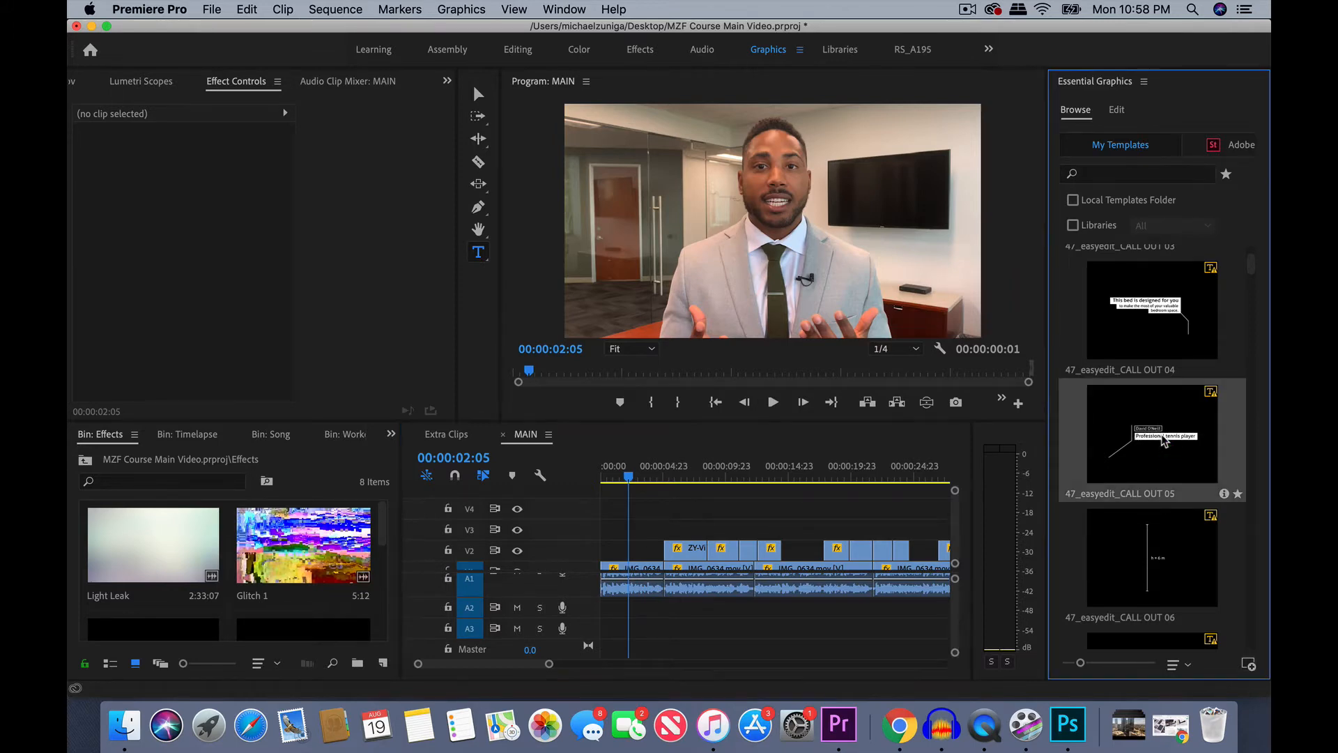
drag(1162, 447, 589, 539)
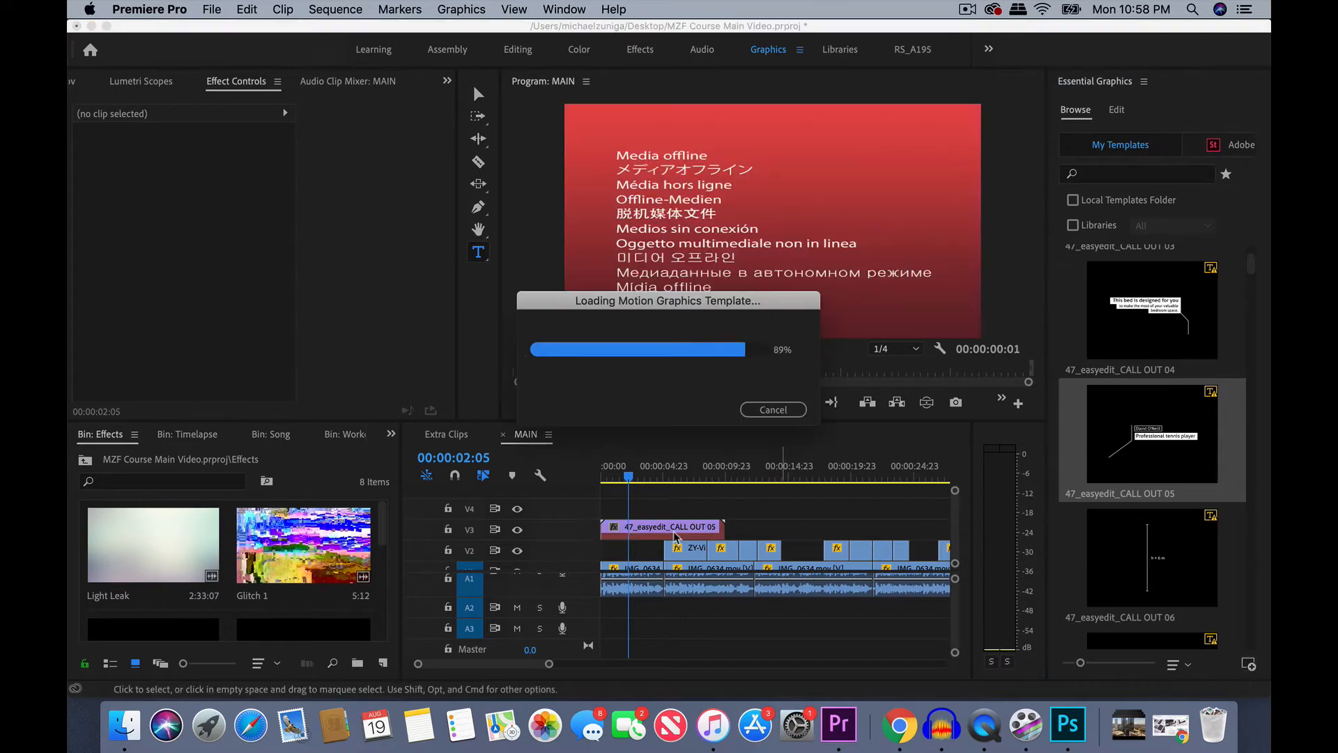
click(604, 474)
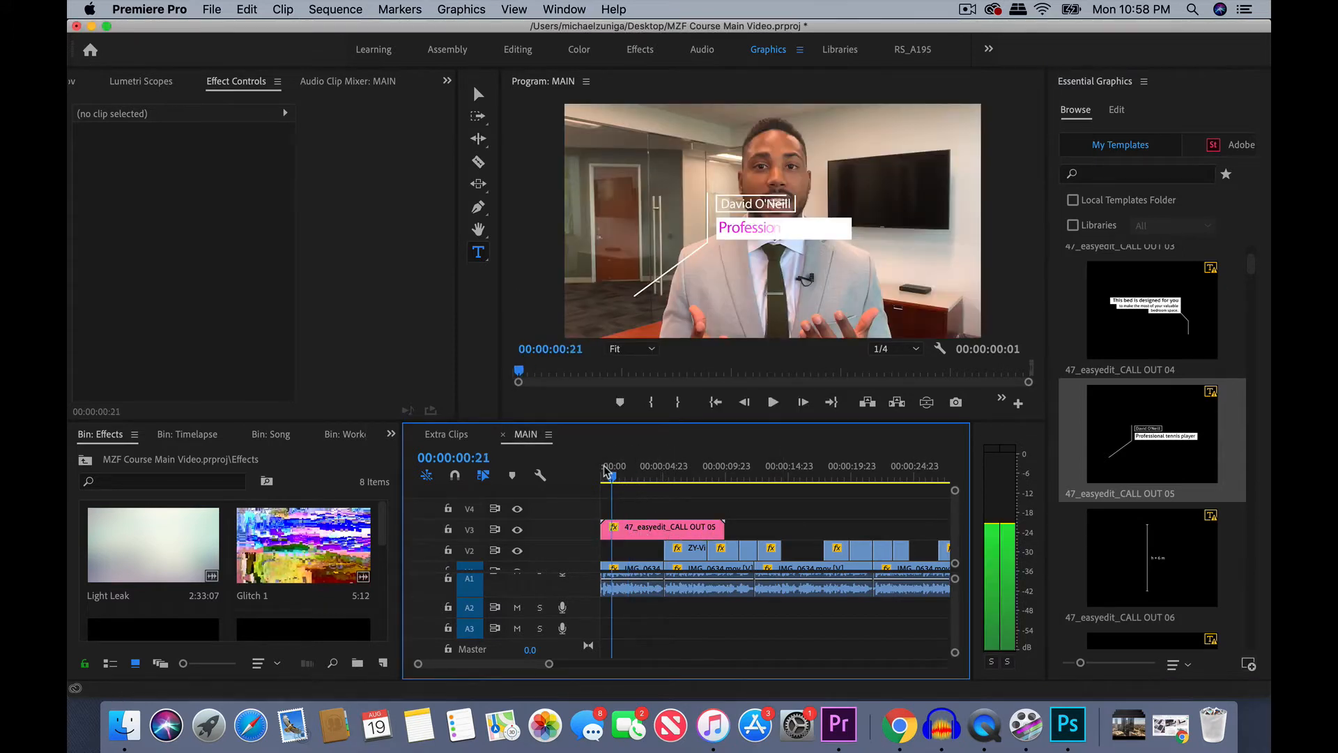
drag(597, 475, 642, 478)
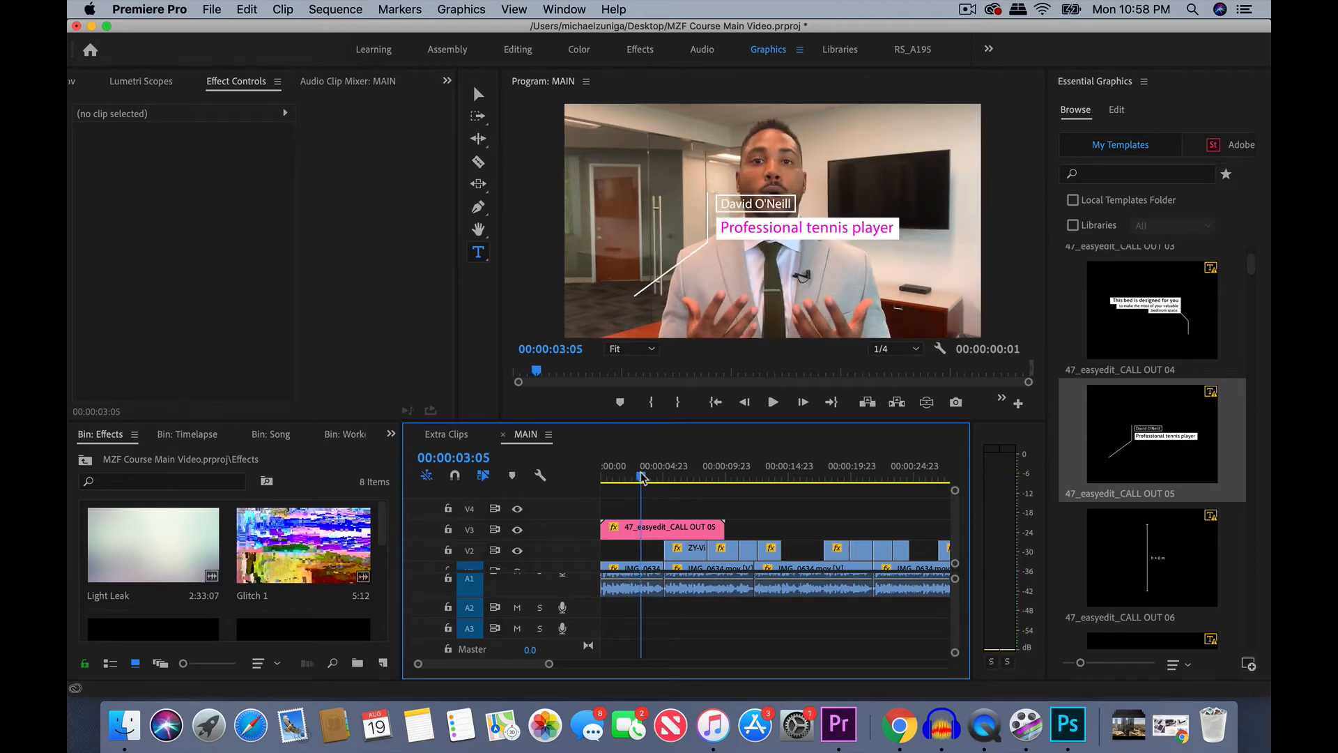
click(680, 531)
- Swap the callout's lines by setting TEXT 1 Y to 242 and TEXT 2 Y to 117
scroll(1142, 486, down, 3)
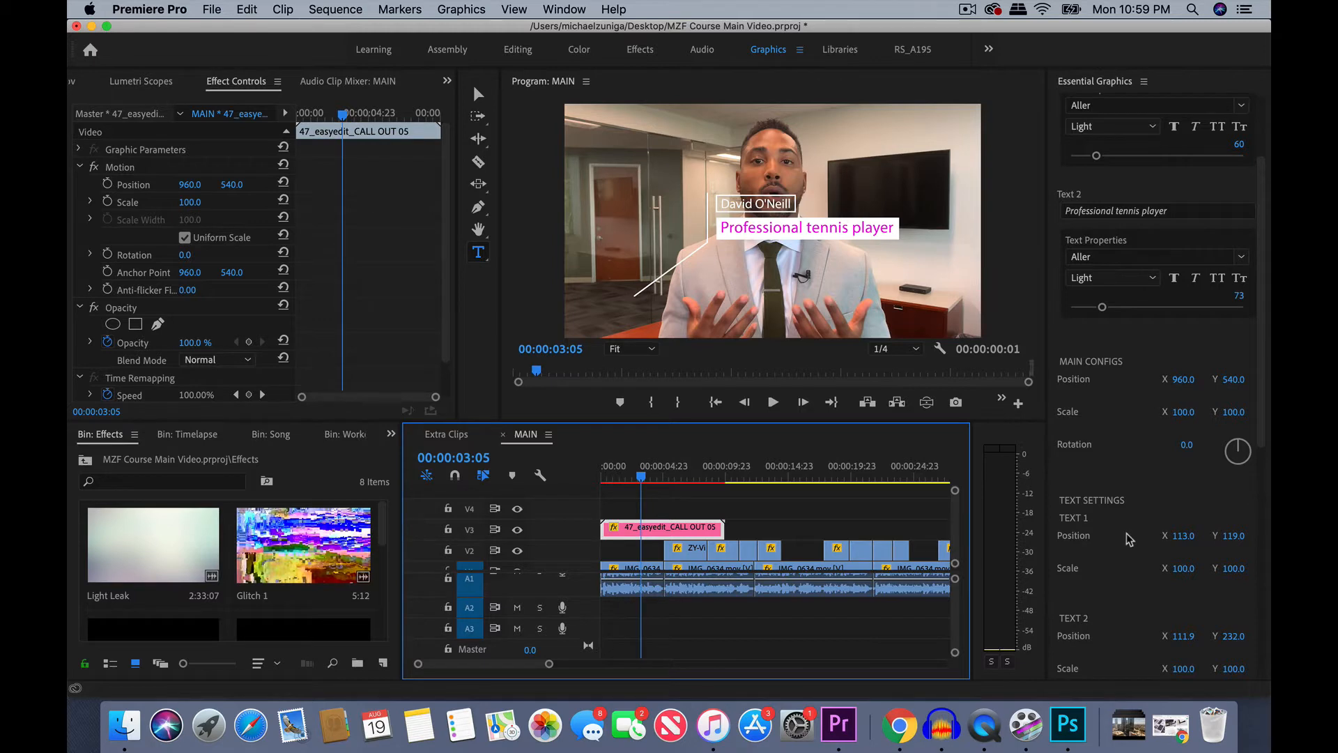
scroll(1119, 580, down, 3)
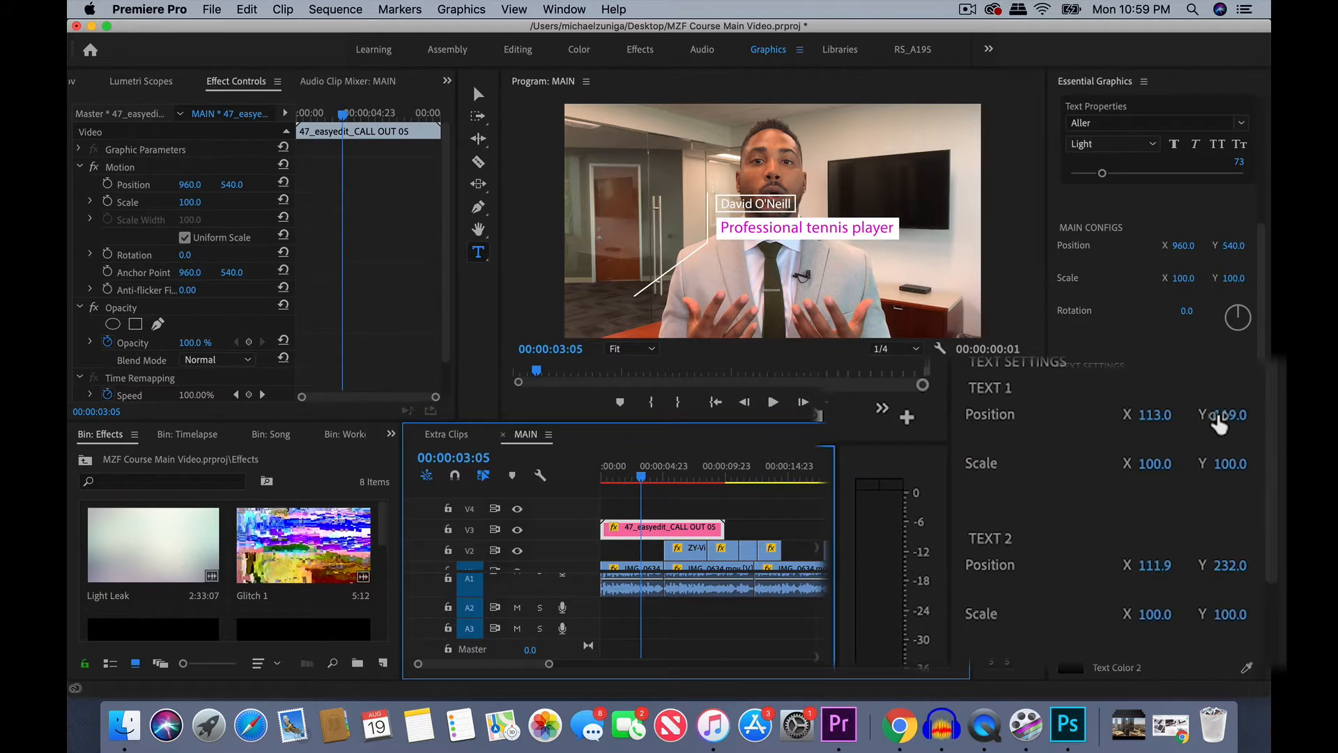
drag(1230, 422, 1268, 421)
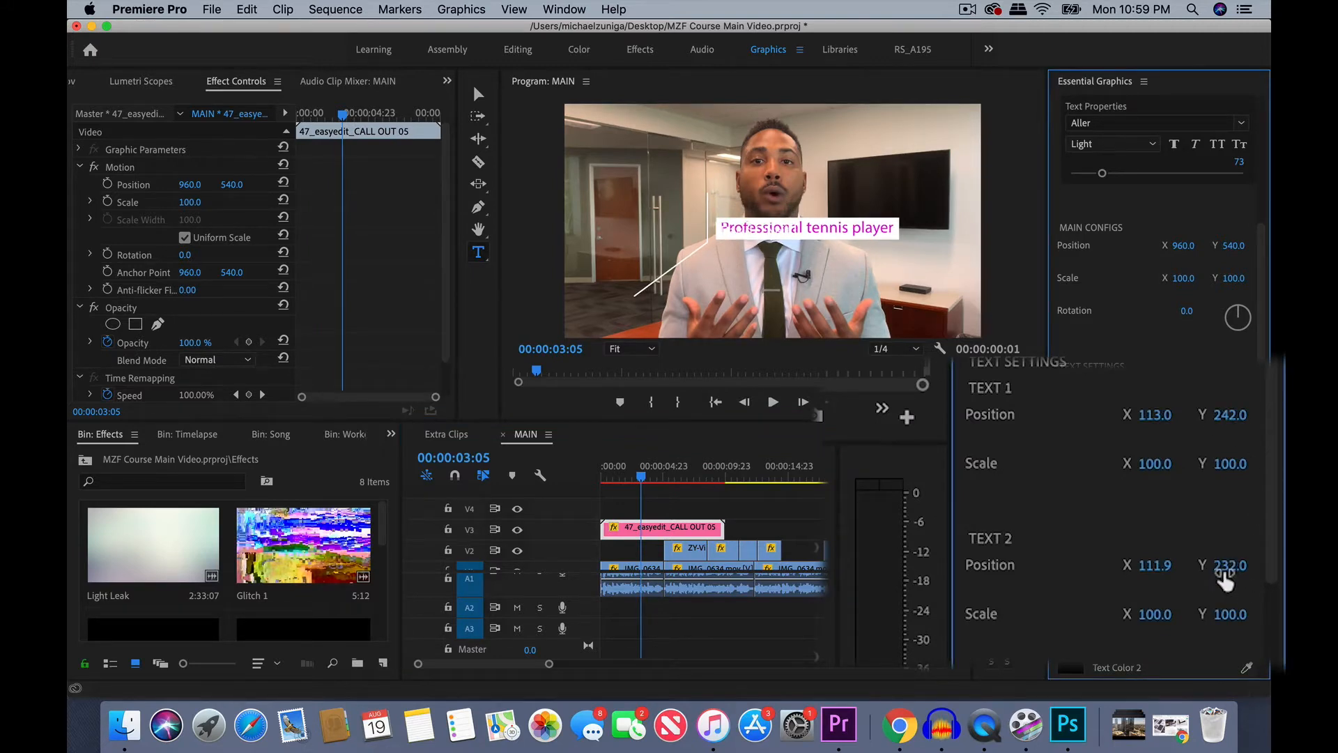
drag(1229, 568, 1198, 568)
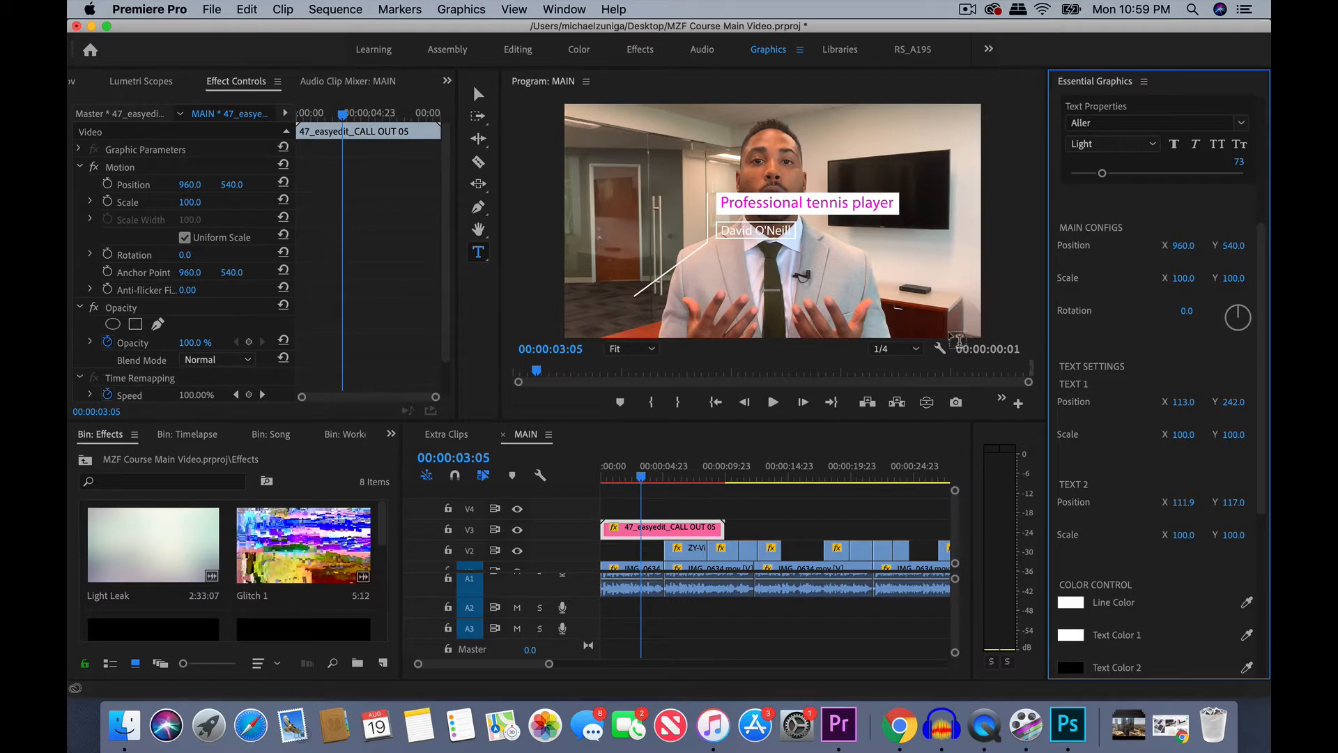
- Set the callout's Line width to 0 to remove the connecting line
scroll(1128, 488, down, 5)
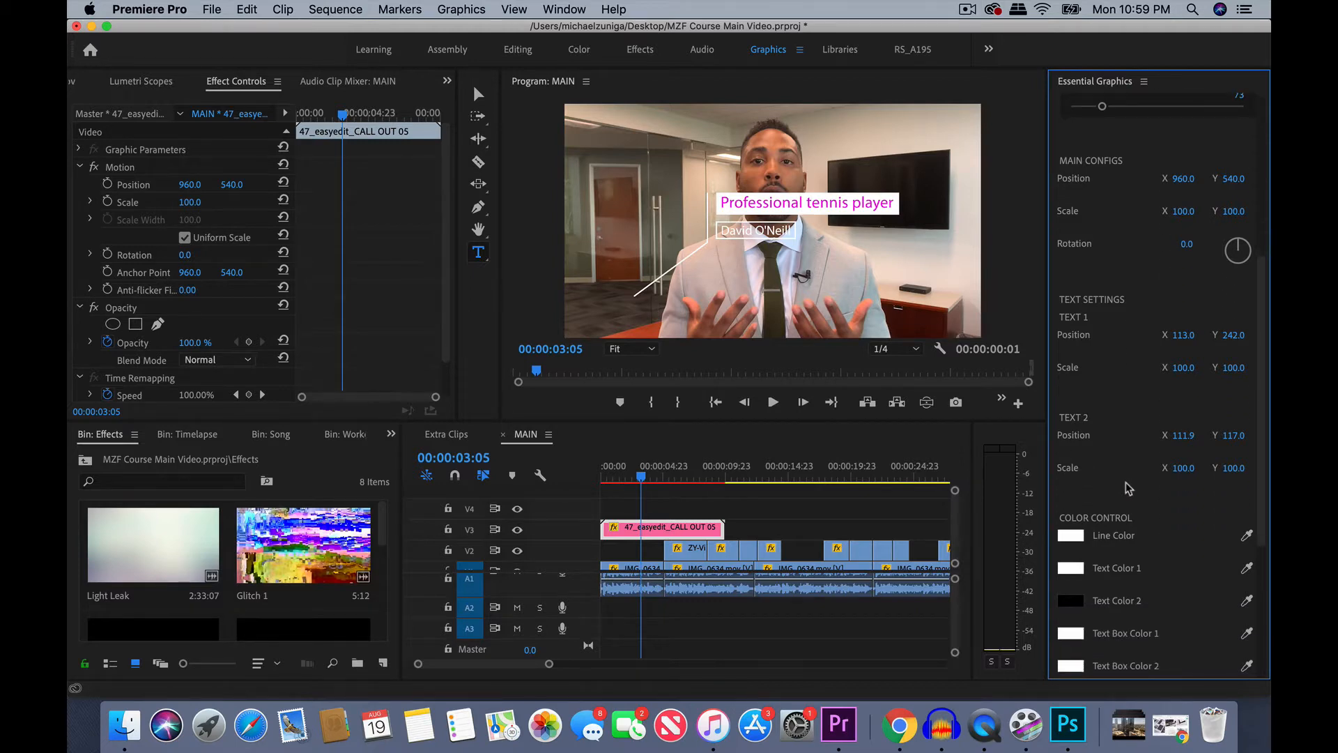
scroll(1128, 488, down, 1)
scroll(1128, 488, down, 4)
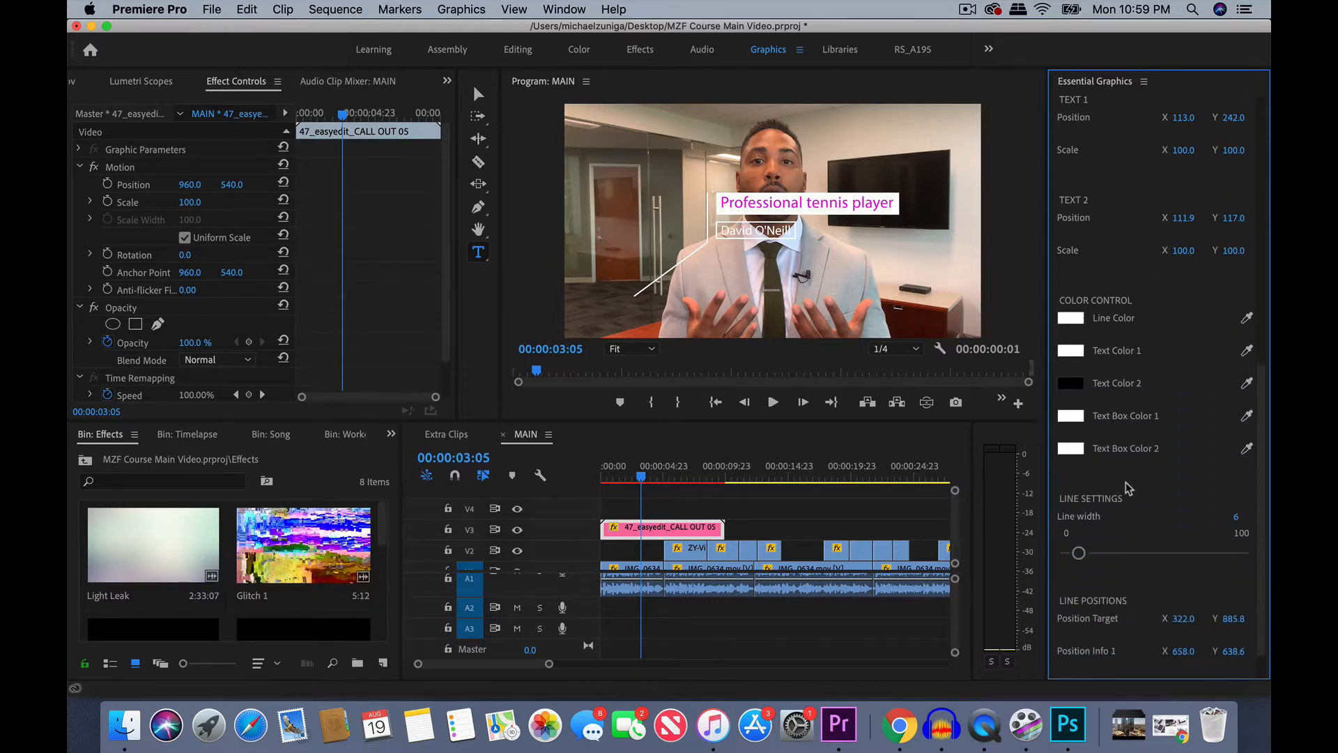
scroll(1124, 522, down, 1)
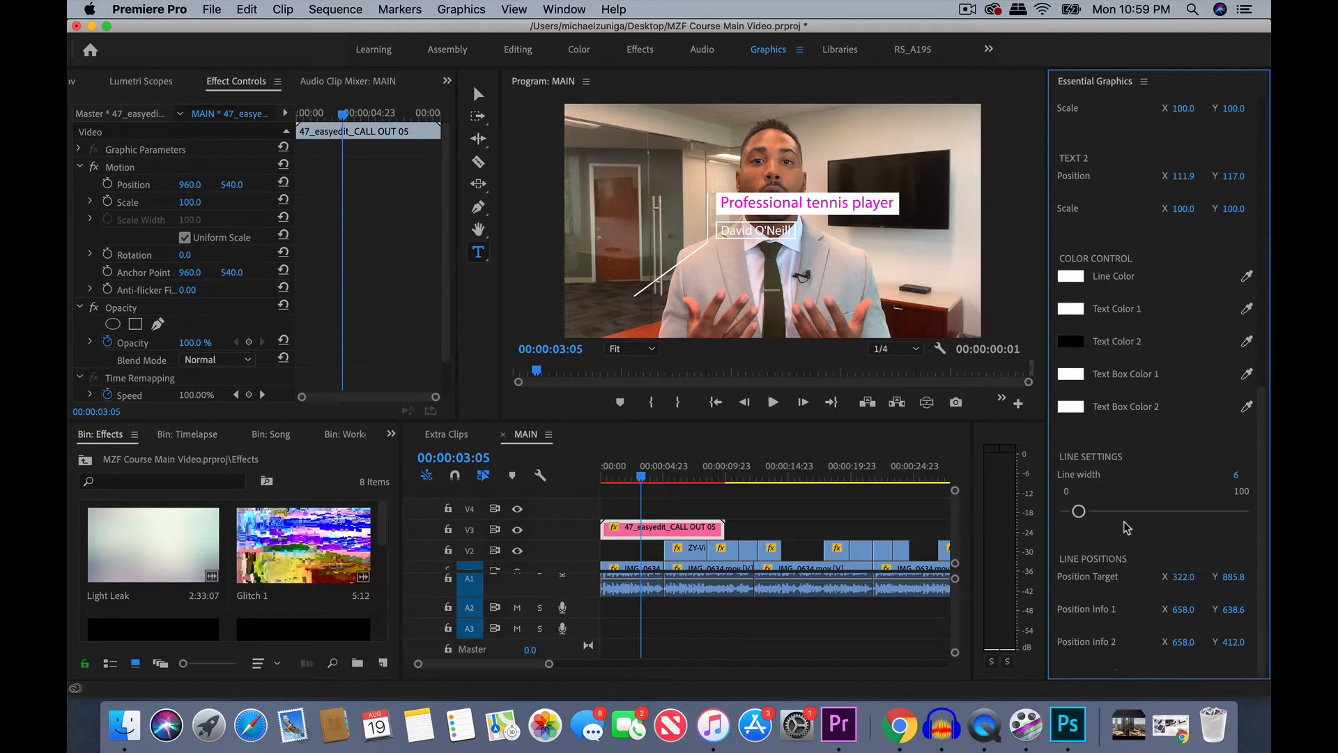
drag(1078, 512, 1043, 516)
- Set the callout's Main Position to 375, 865 in the lower left
scroll(1175, 404, up, 20)
scroll(1172, 398, down, 5)
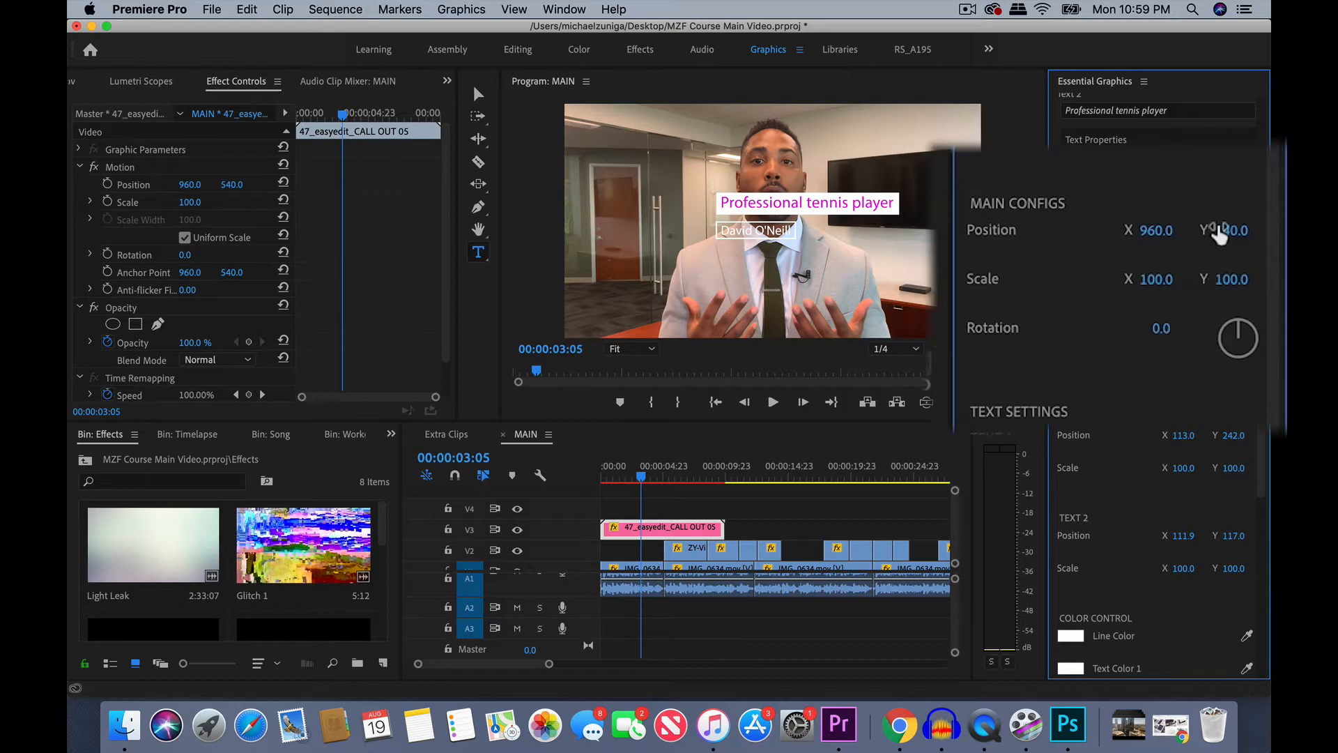
drag(1227, 279, 1229, 278)
drag(1231, 230, 1242, 232)
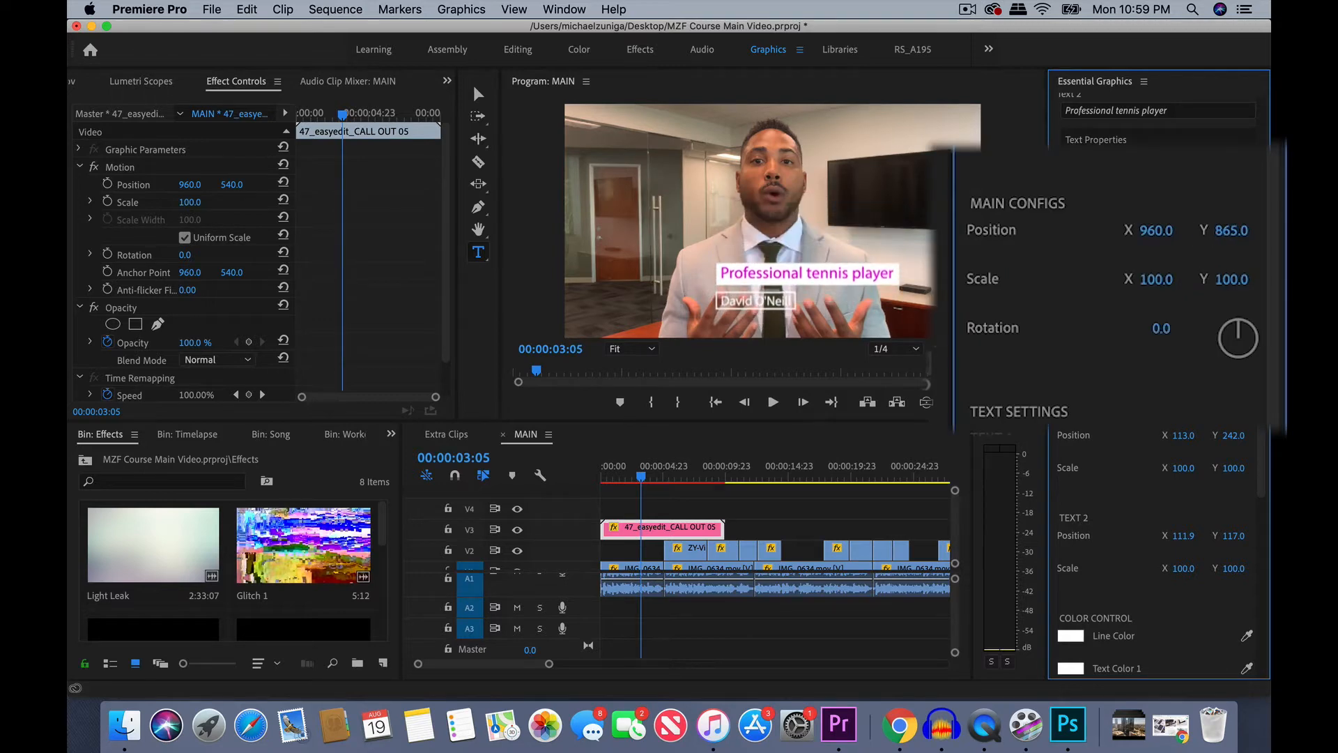
drag(1143, 232, 1135, 232)
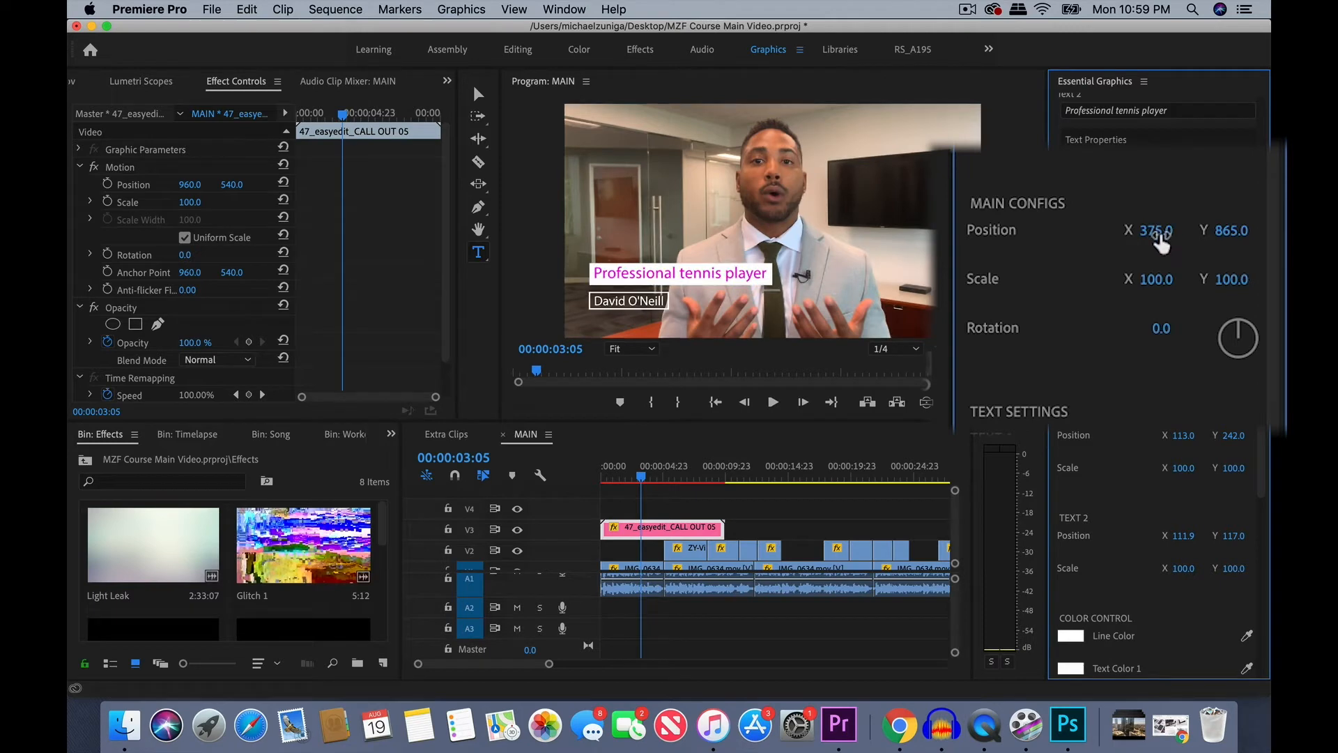
scroll(1142, 398, up, 6)
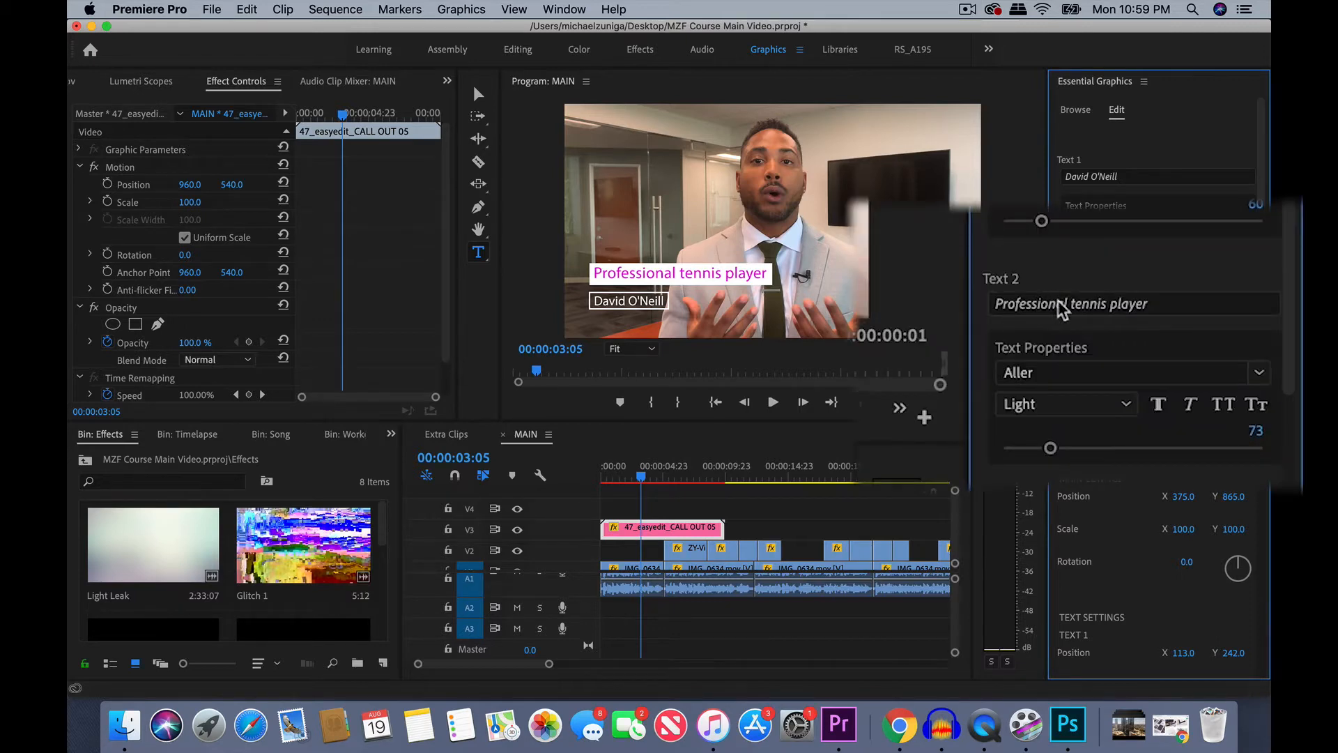
- Replace the 'Professional tennis player' line with the speaker's first name
double_click(1110, 329)
double_click(1134, 326)
triple_click(1099, 299)
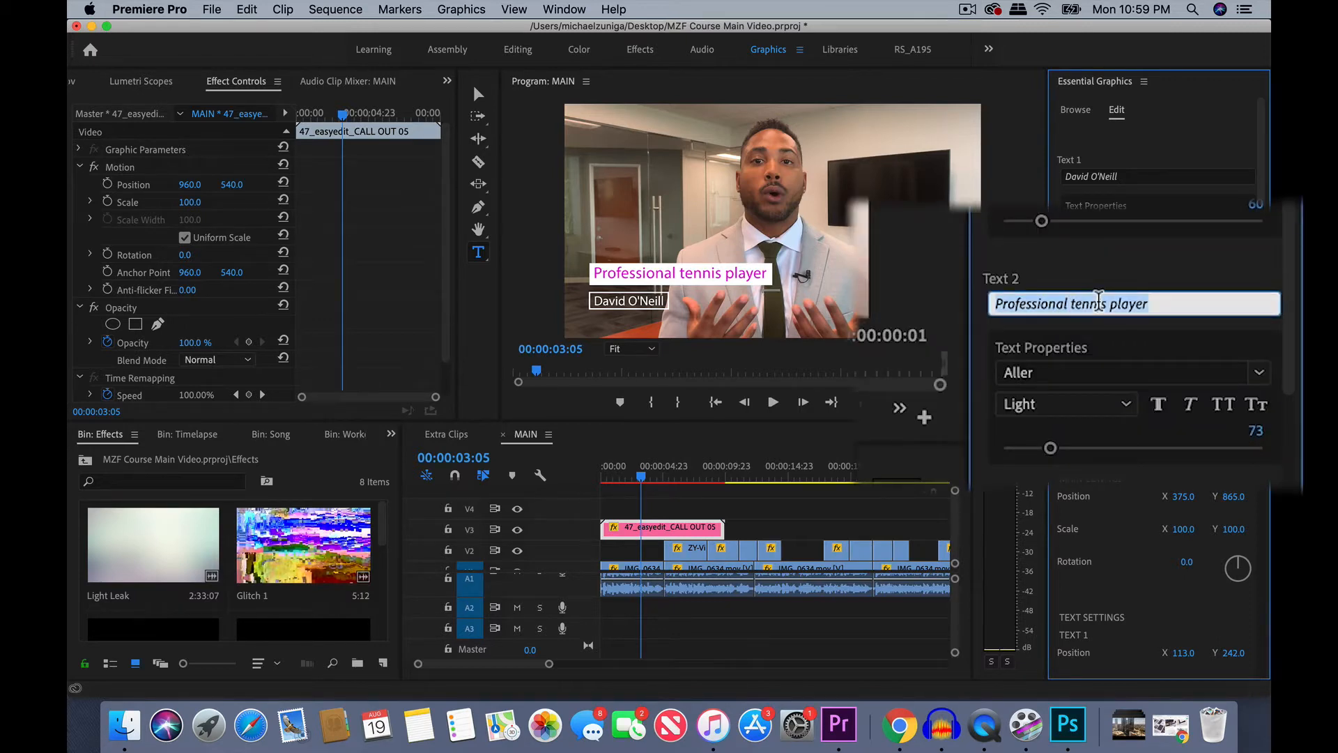
key(BackSpace)
text(Kar)
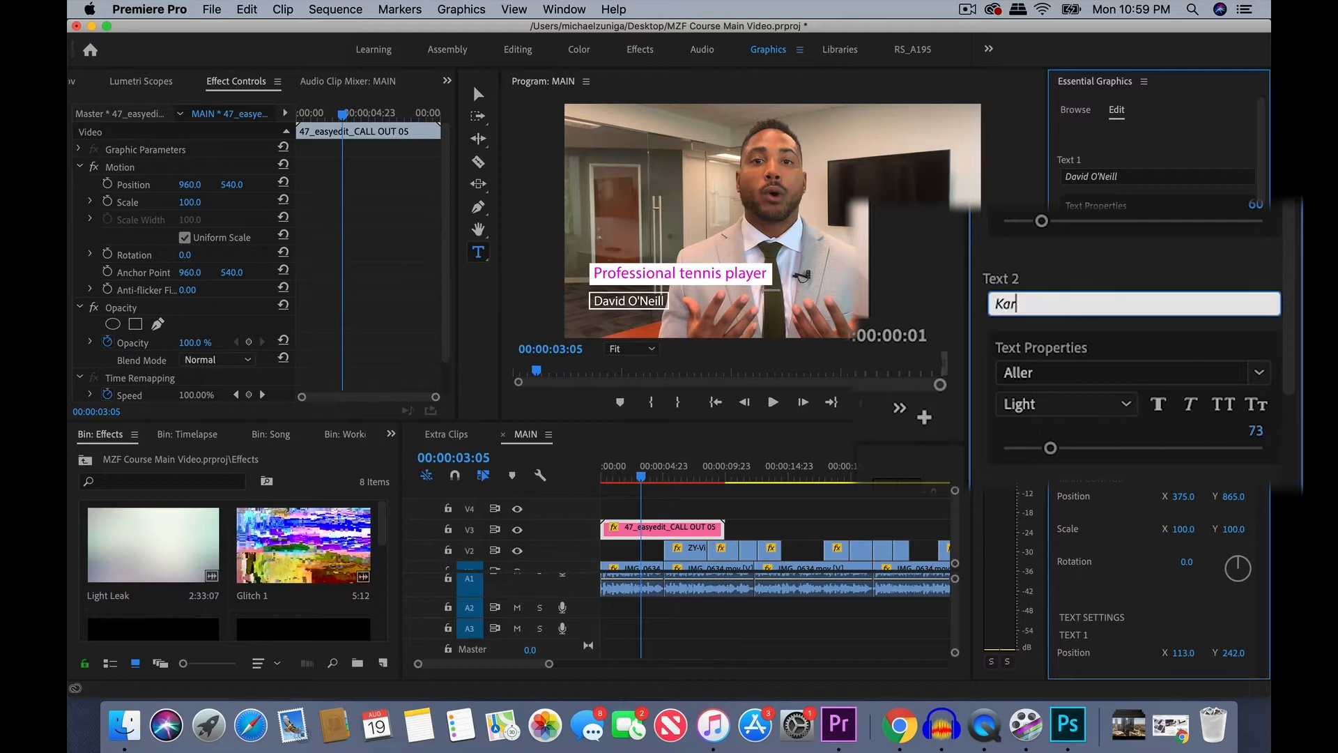
text(lton Dennis)
key(Return)
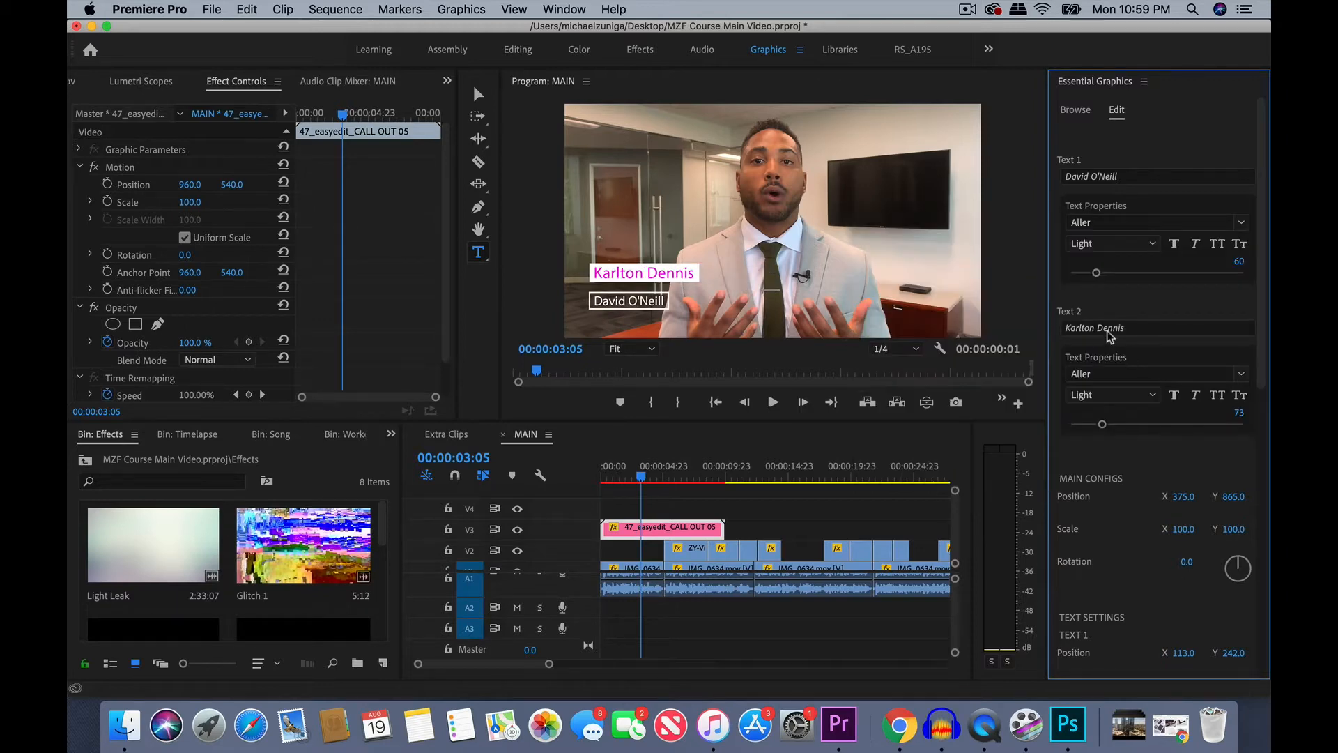
- Set the name line to All Caps with font size 59
click(1108, 333)
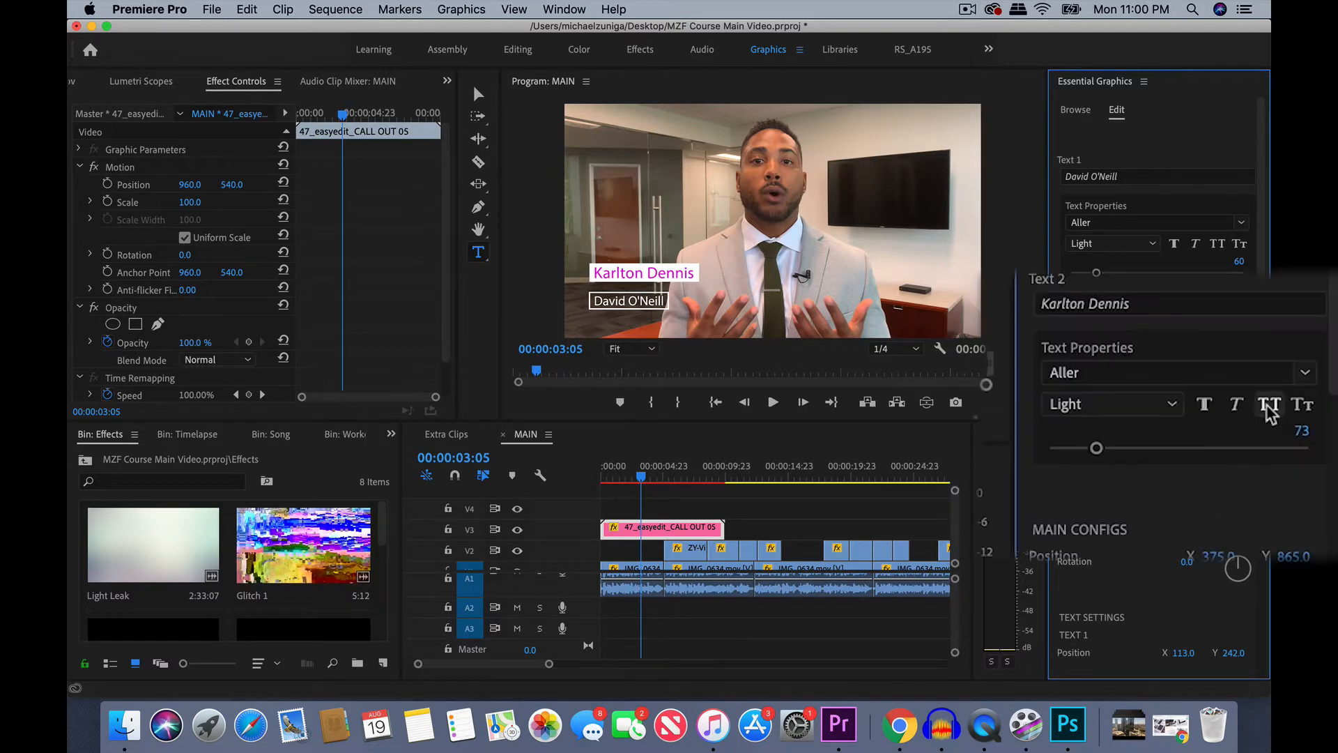
click(1272, 408)
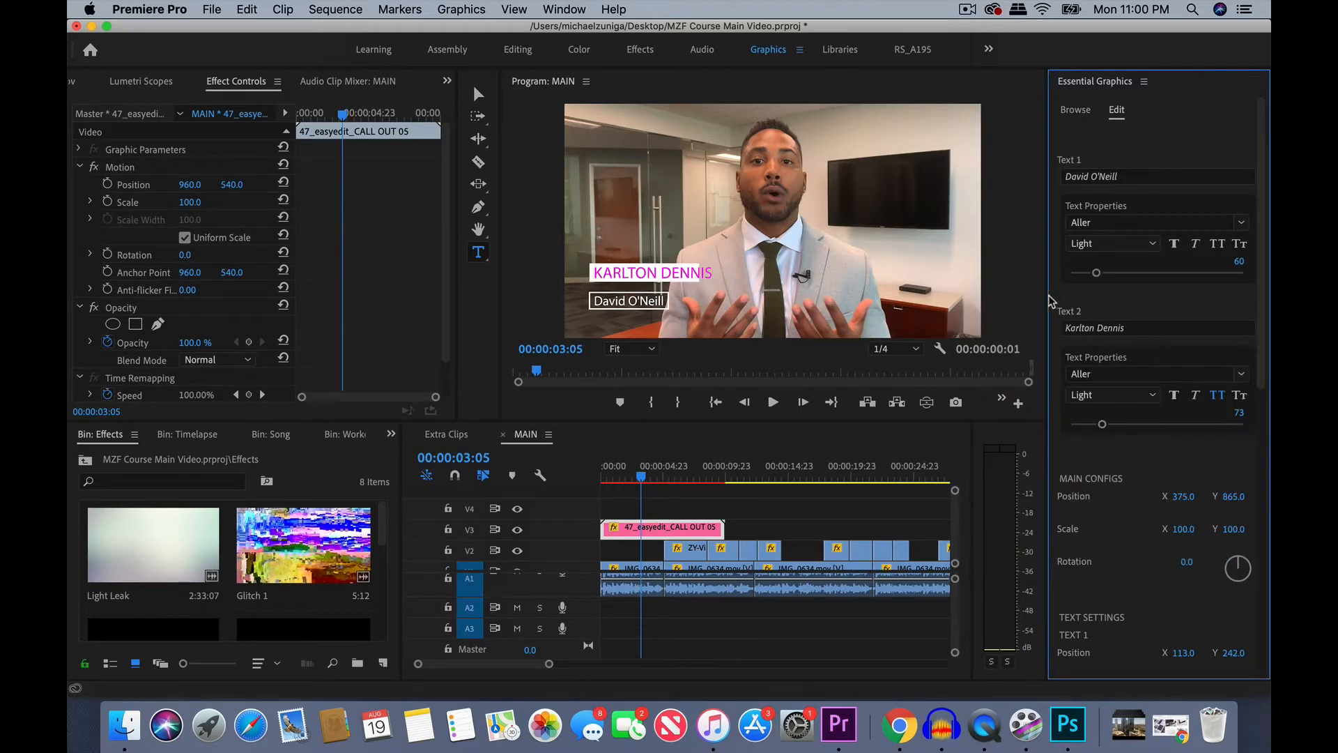
double_click(681, 272)
key(Escape)
drag(1102, 423, 1098, 425)
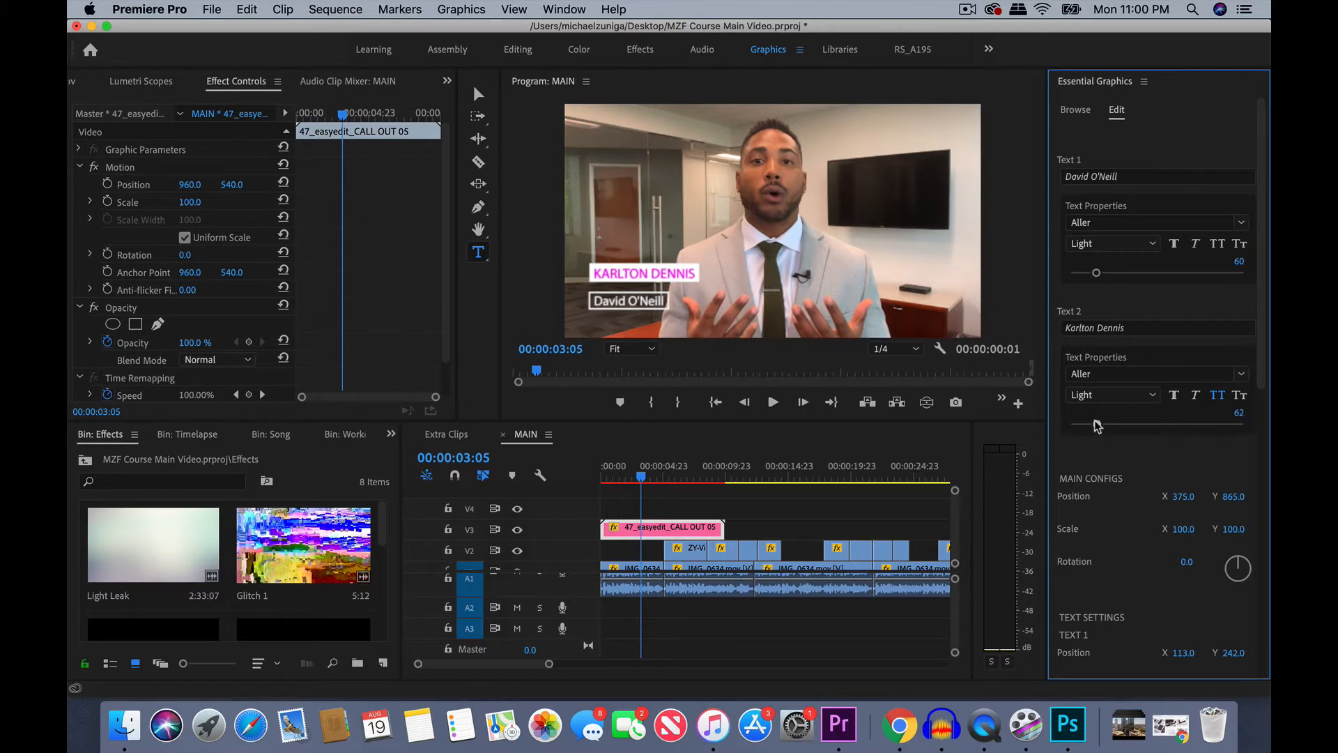
- Scale TEXT 2 to 125 and set the name's font style to Bold
scroll(1122, 535, down, 5)
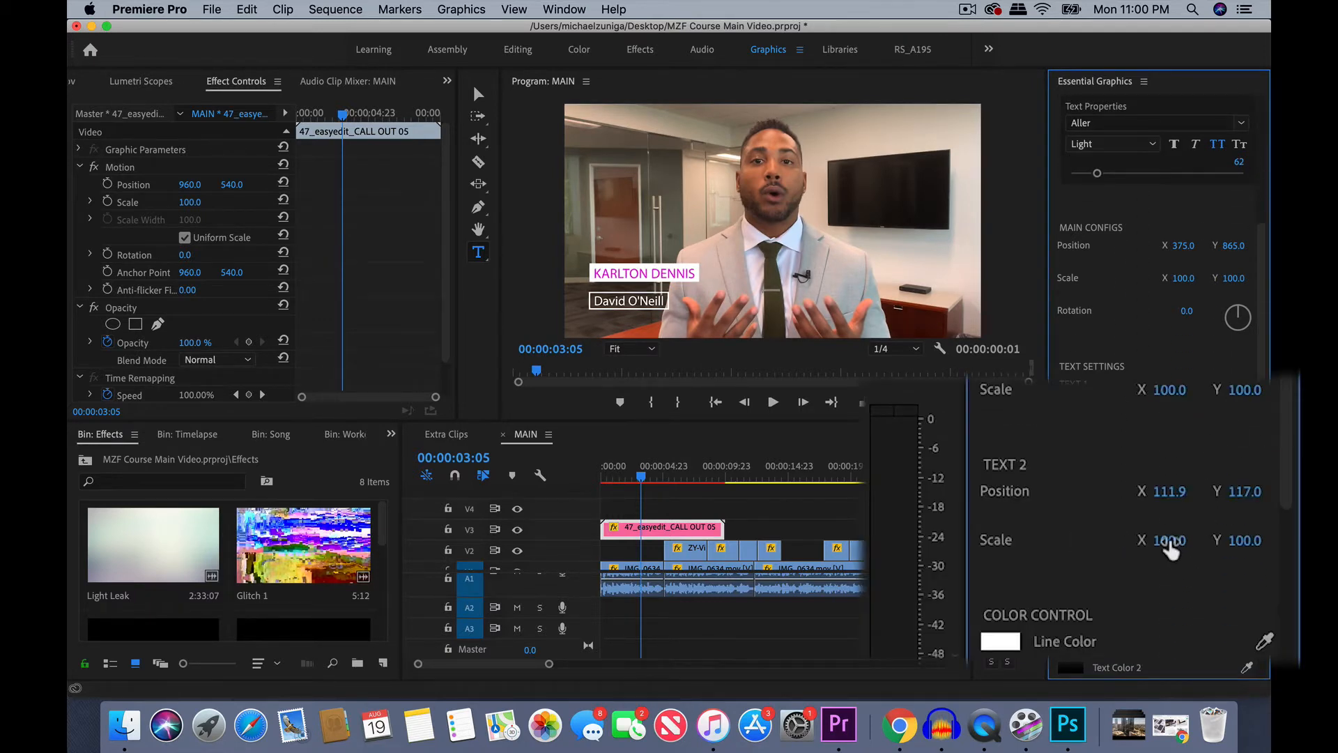
mouse_move(1169, 540)
mouse_down()
mouse_move(1152, 540)
mouse_move(1218, 541)
mouse_move(1186, 540)
mouse_up()
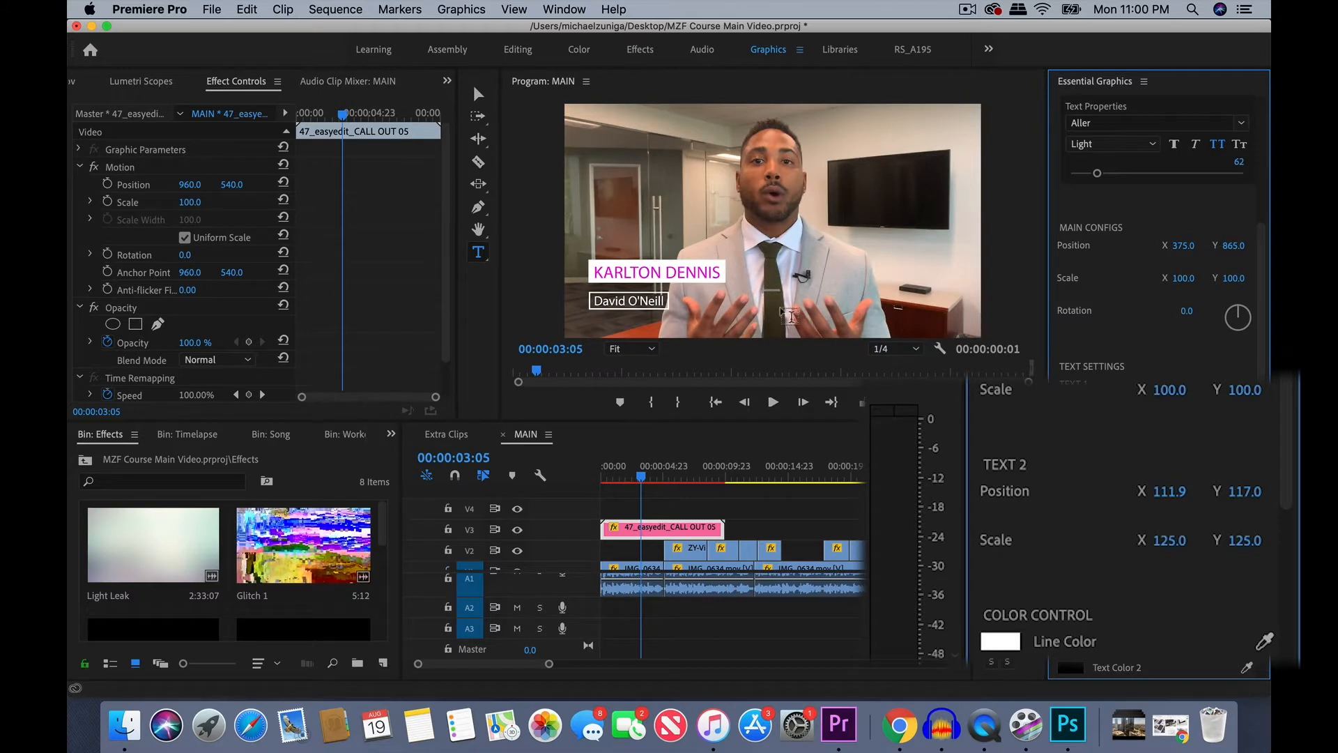
scroll(1108, 359, up, 3)
scroll(1108, 359, up, 3)
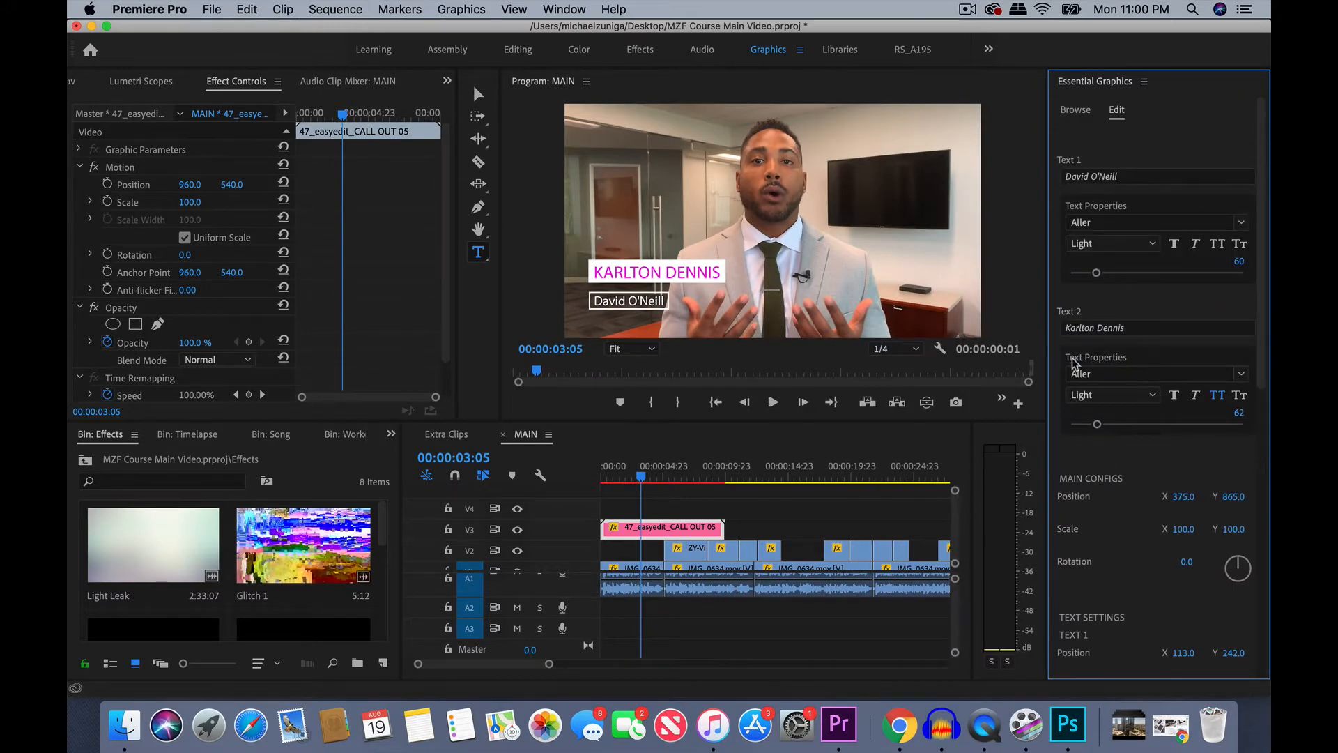
click(1150, 402)
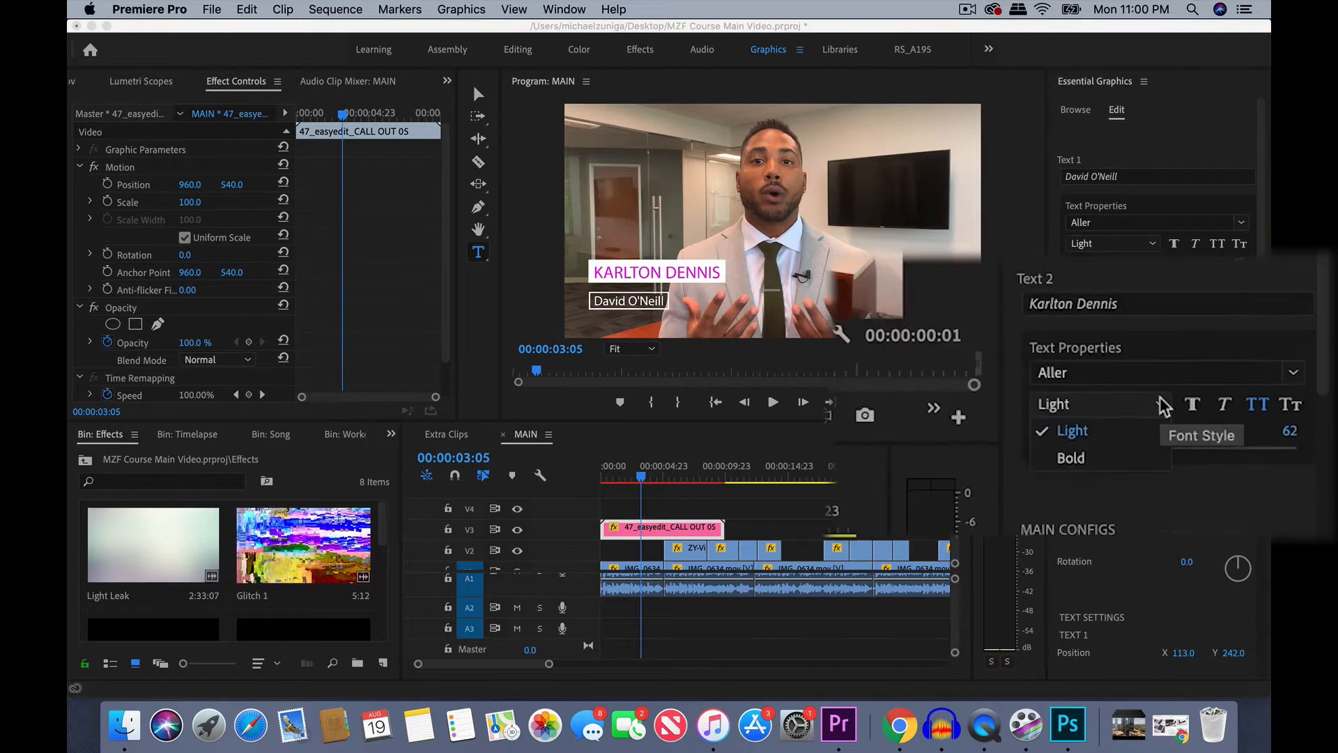
click(1121, 456)
click(682, 270)
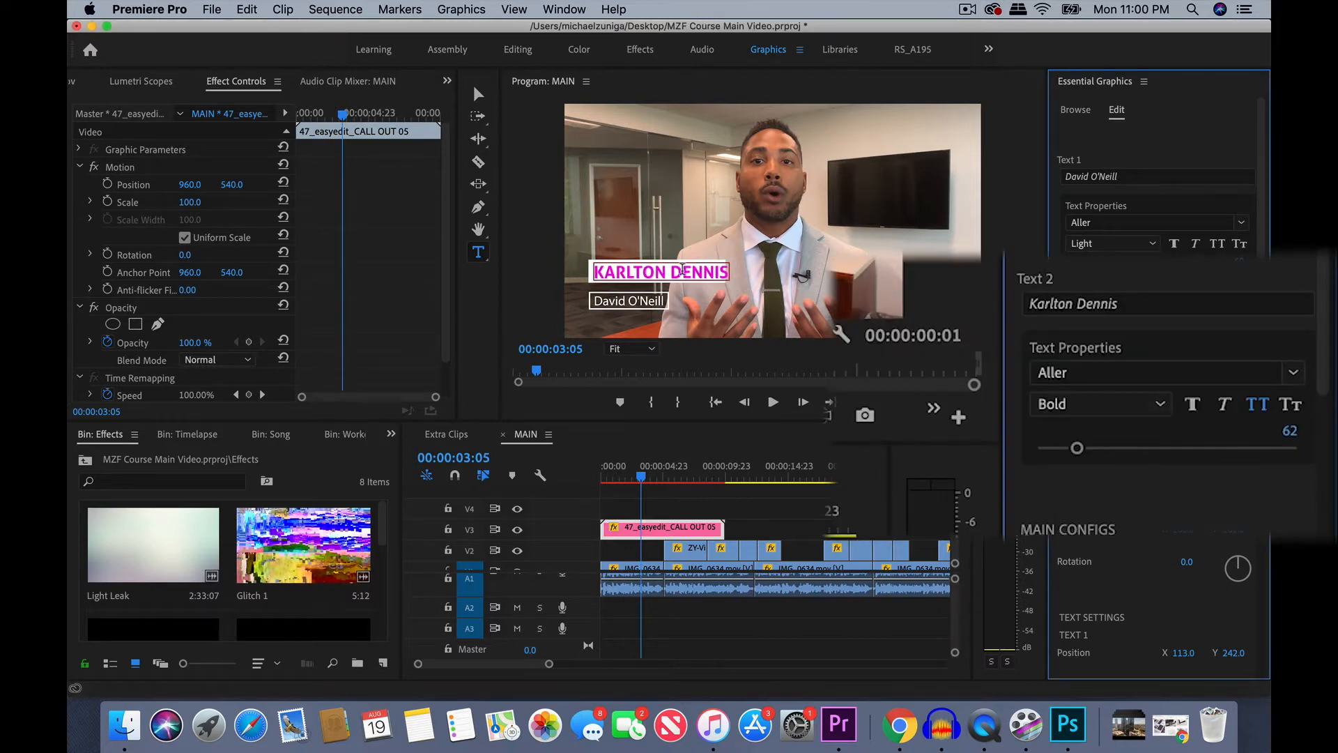
click(682, 274)
- Move TEXT 1 up to Y 224, just beneath the name
scroll(1144, 315, down, 4)
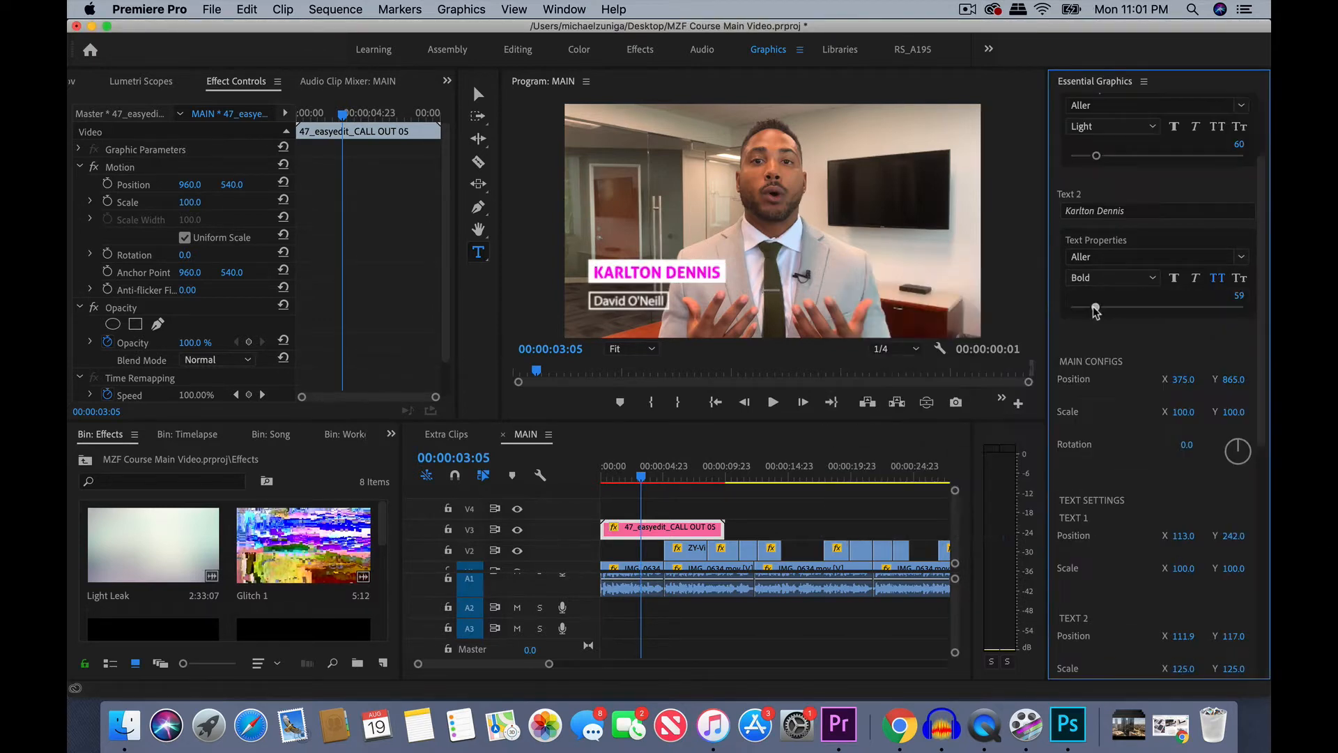
drag(1100, 308, 1096, 308)
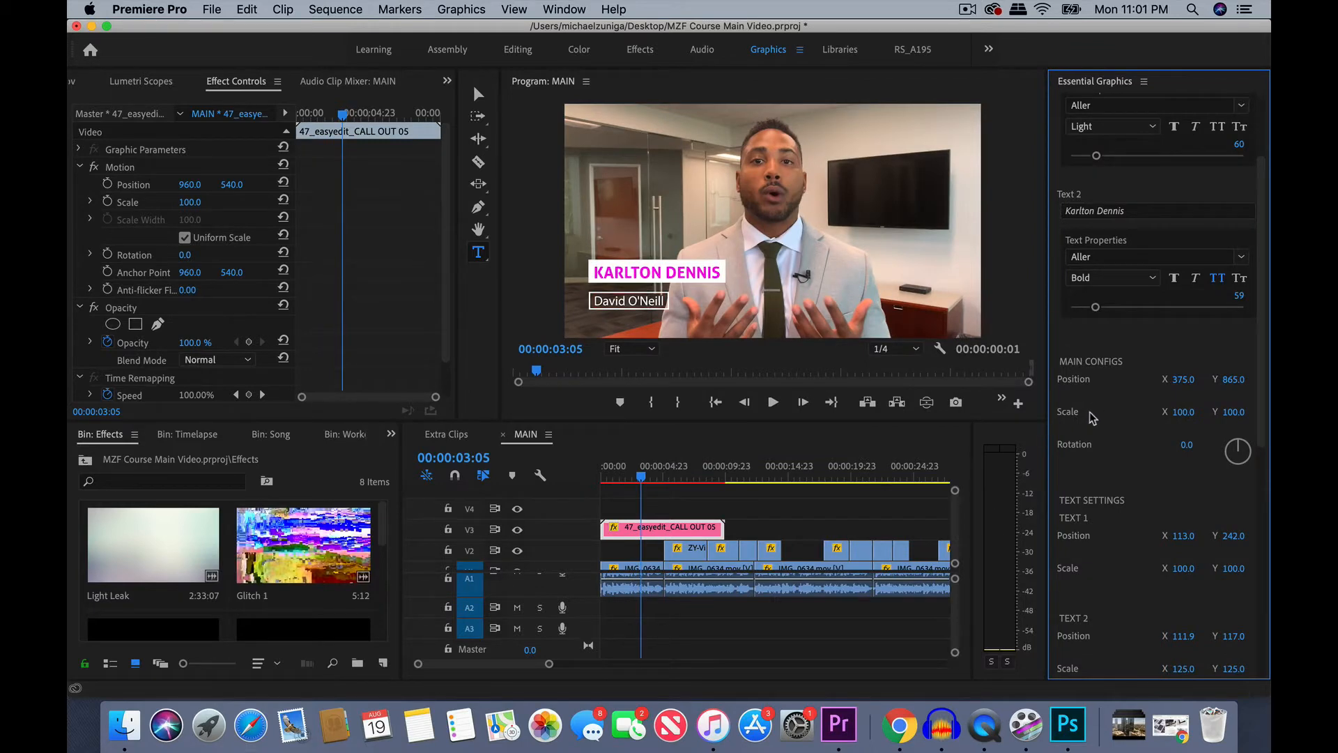
scroll(1151, 481, down, 2)
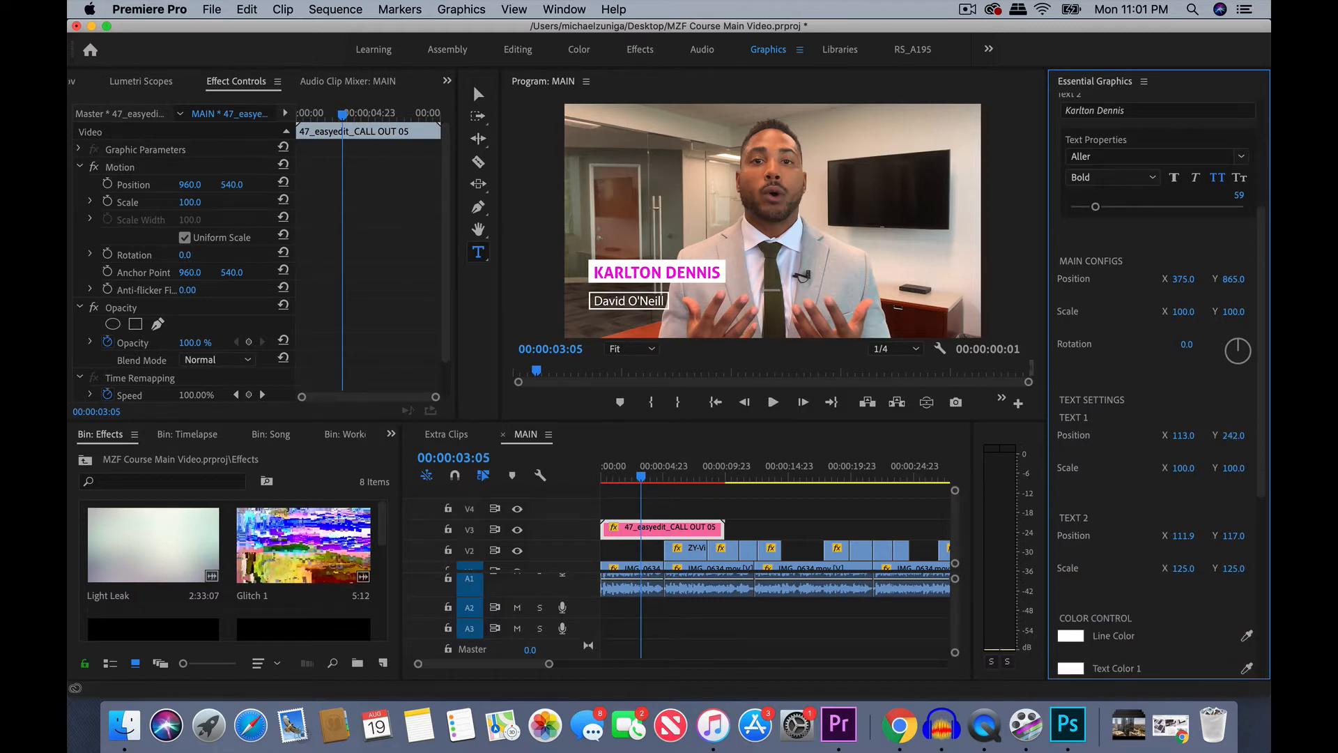
drag(1234, 435, 1120, 456)
scroll(1120, 456, up, 4)
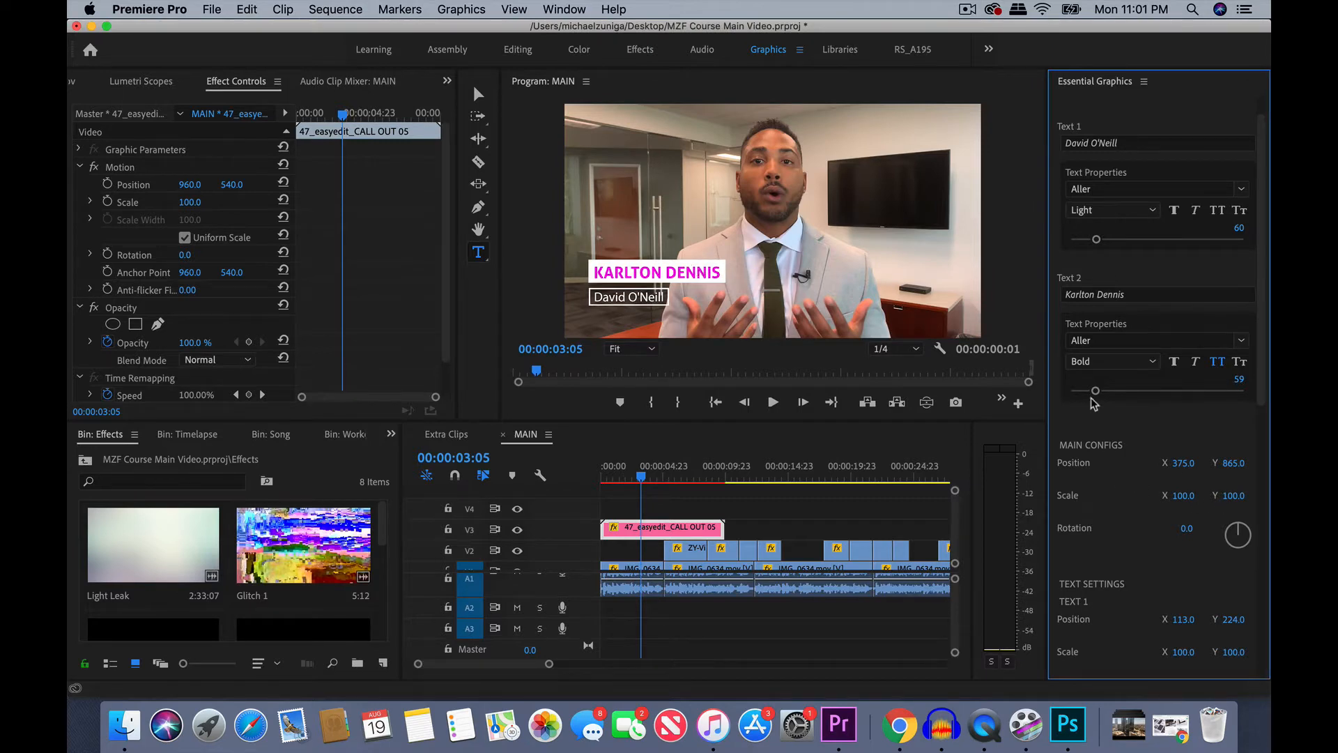
- Change the colour of the callout's second text line
scroll(1090, 443, down, 10)
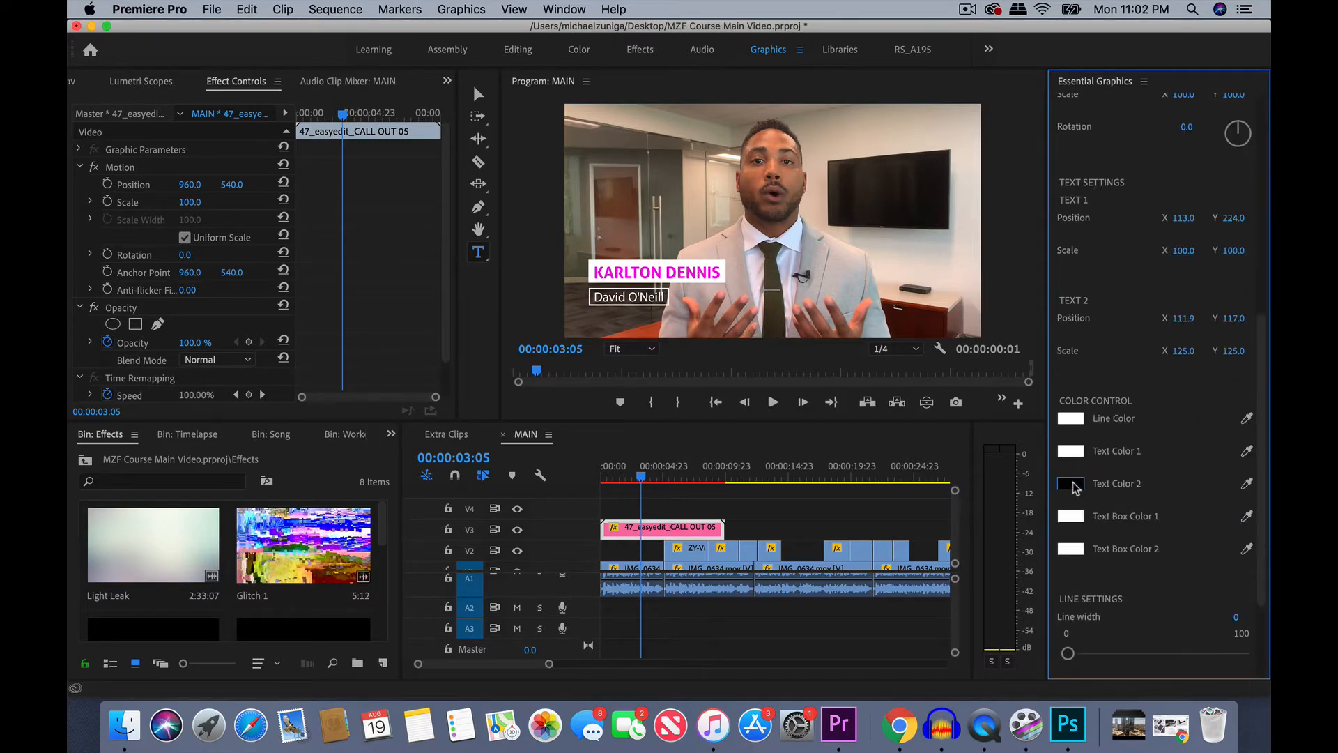
click(1072, 484)
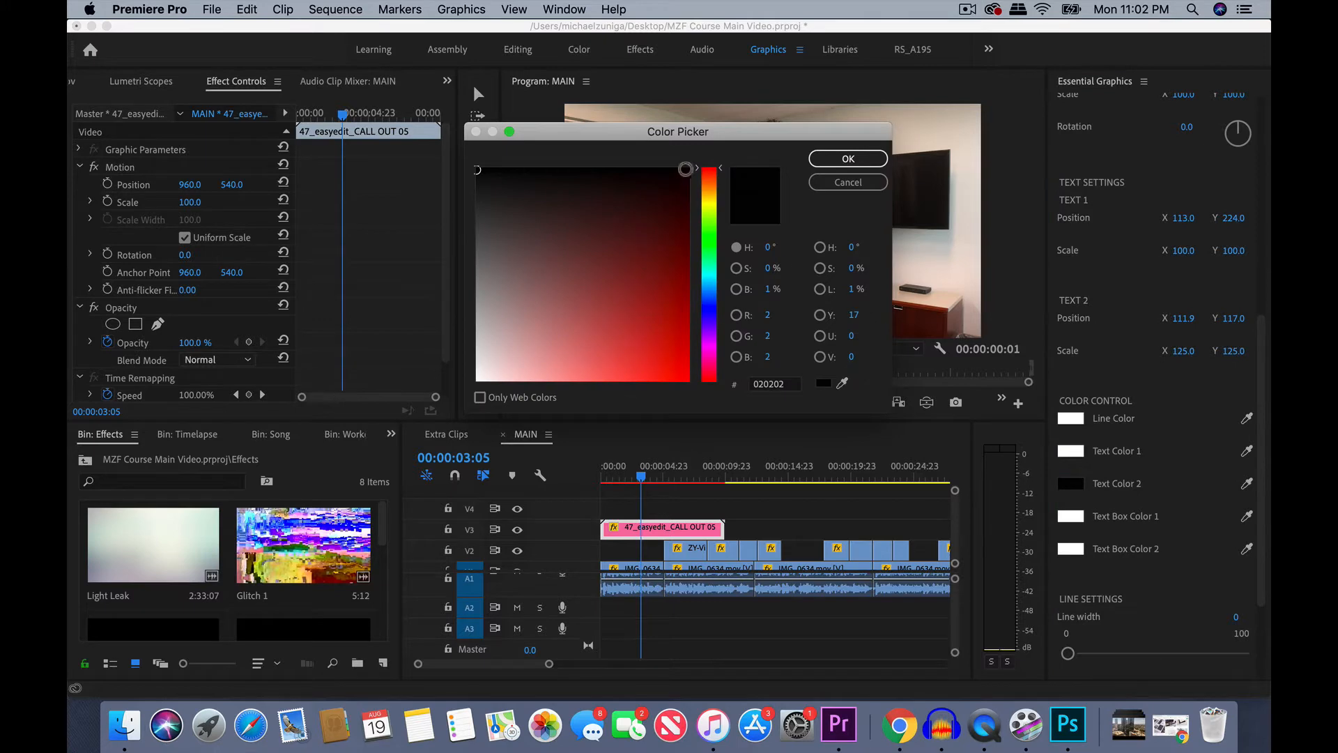
click(848, 159)
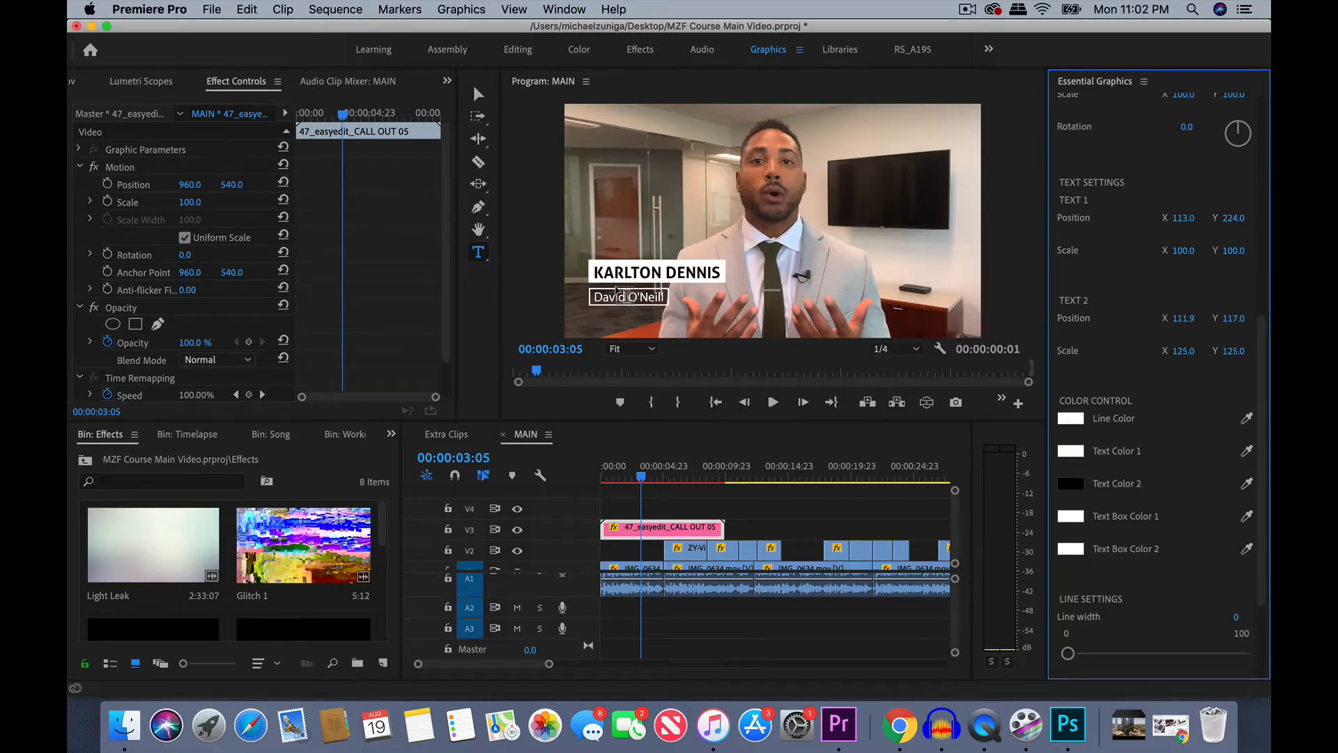
- Replace the Text 1 field with 'TAX STRATEGIST'
scroll(1119, 377, up, 5)
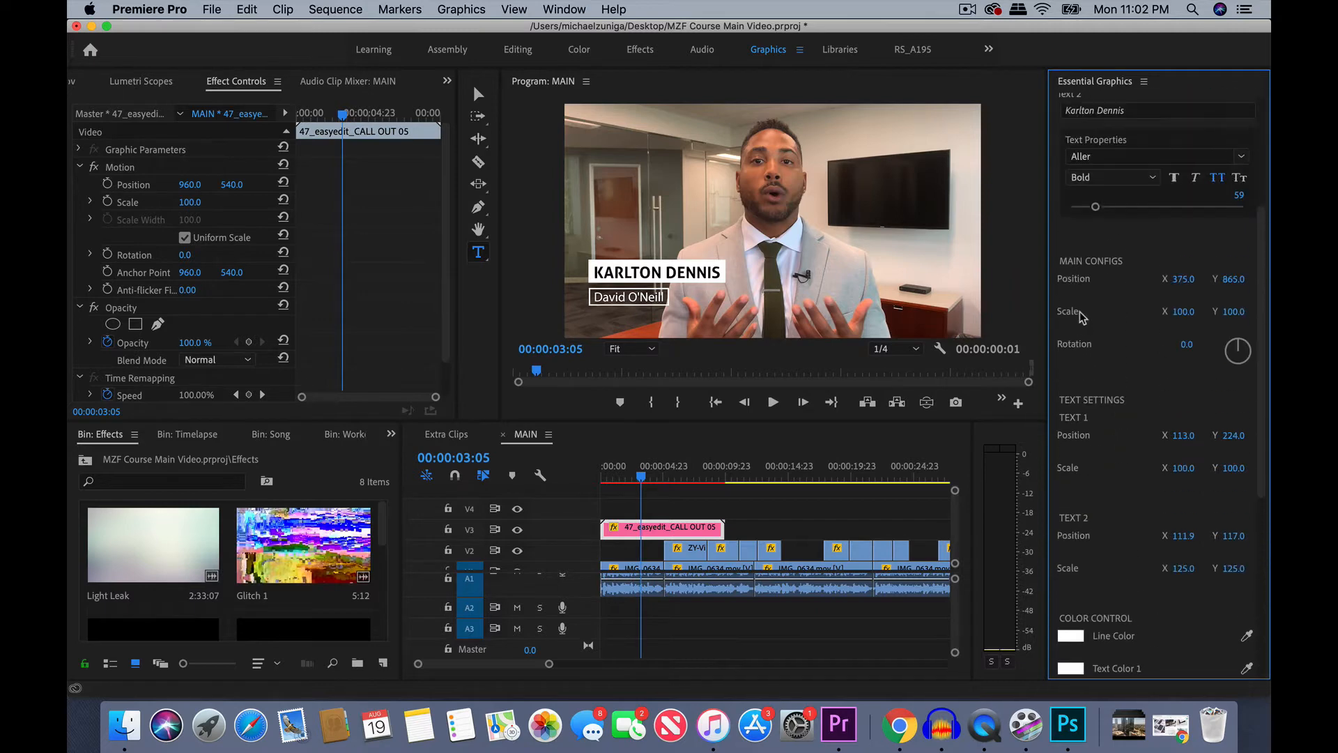
scroll(1080, 311, up, 2)
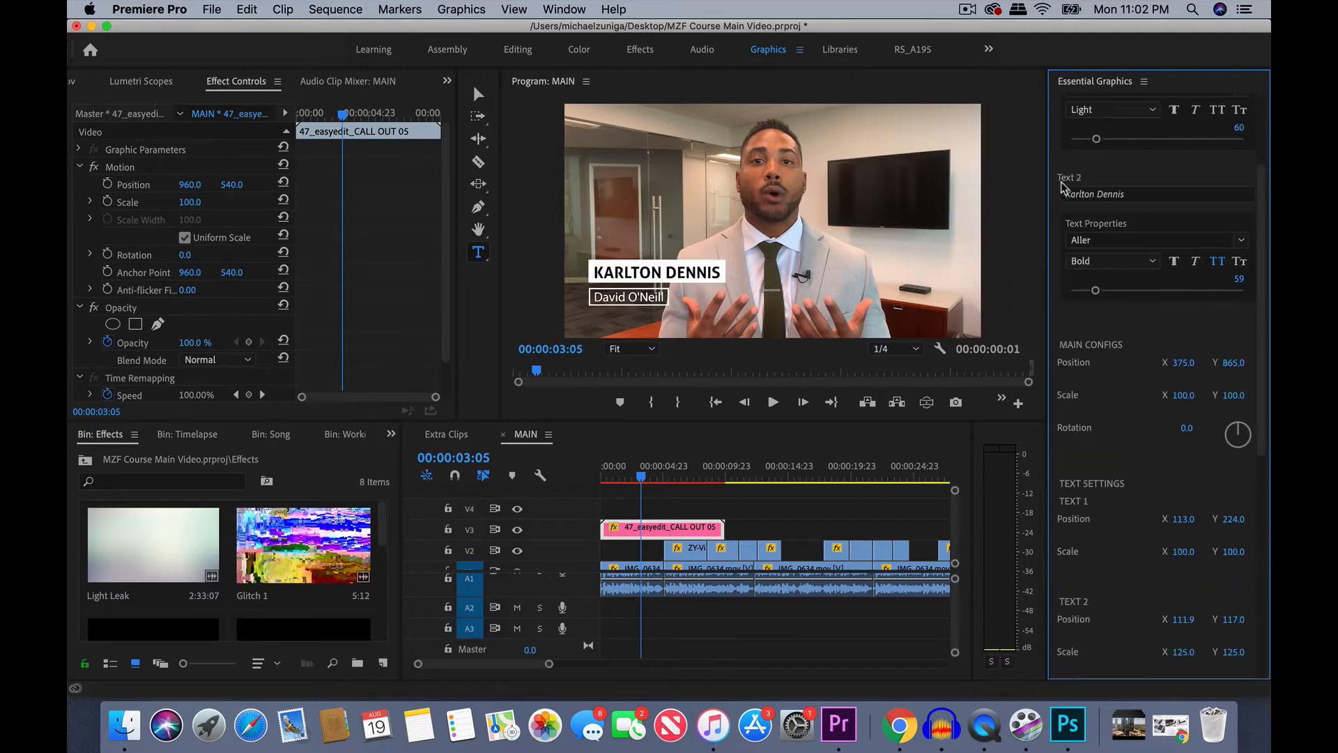
scroll(1064, 187, up, 3)
double_click(1115, 178)
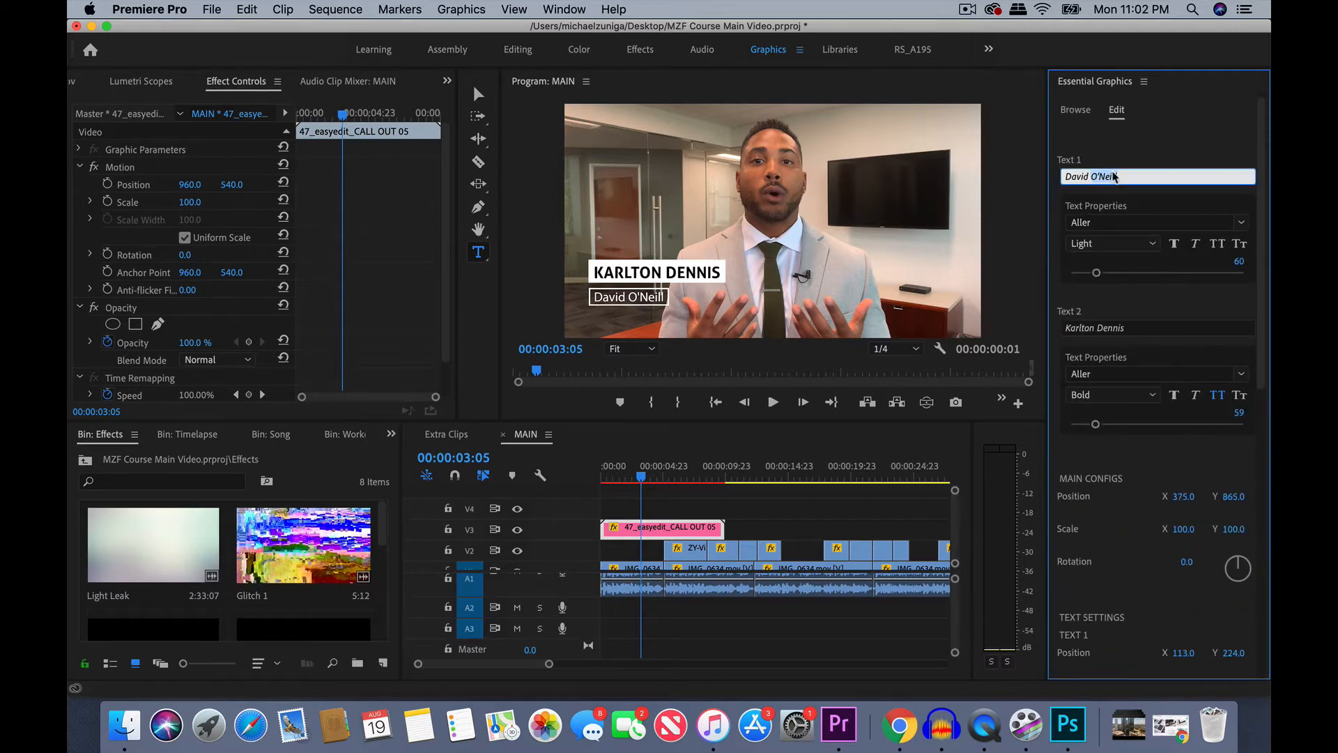
triple_click(1059, 158)
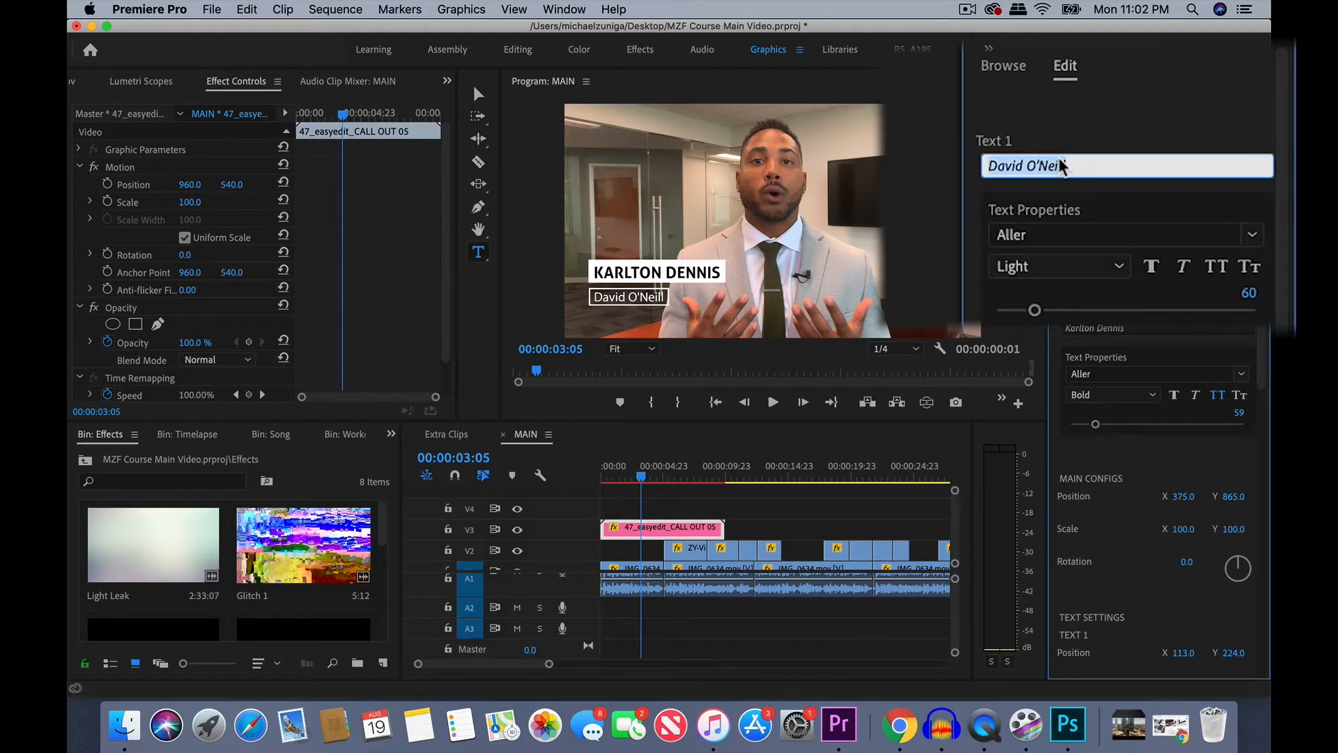
text(TAX STRATEGIST)
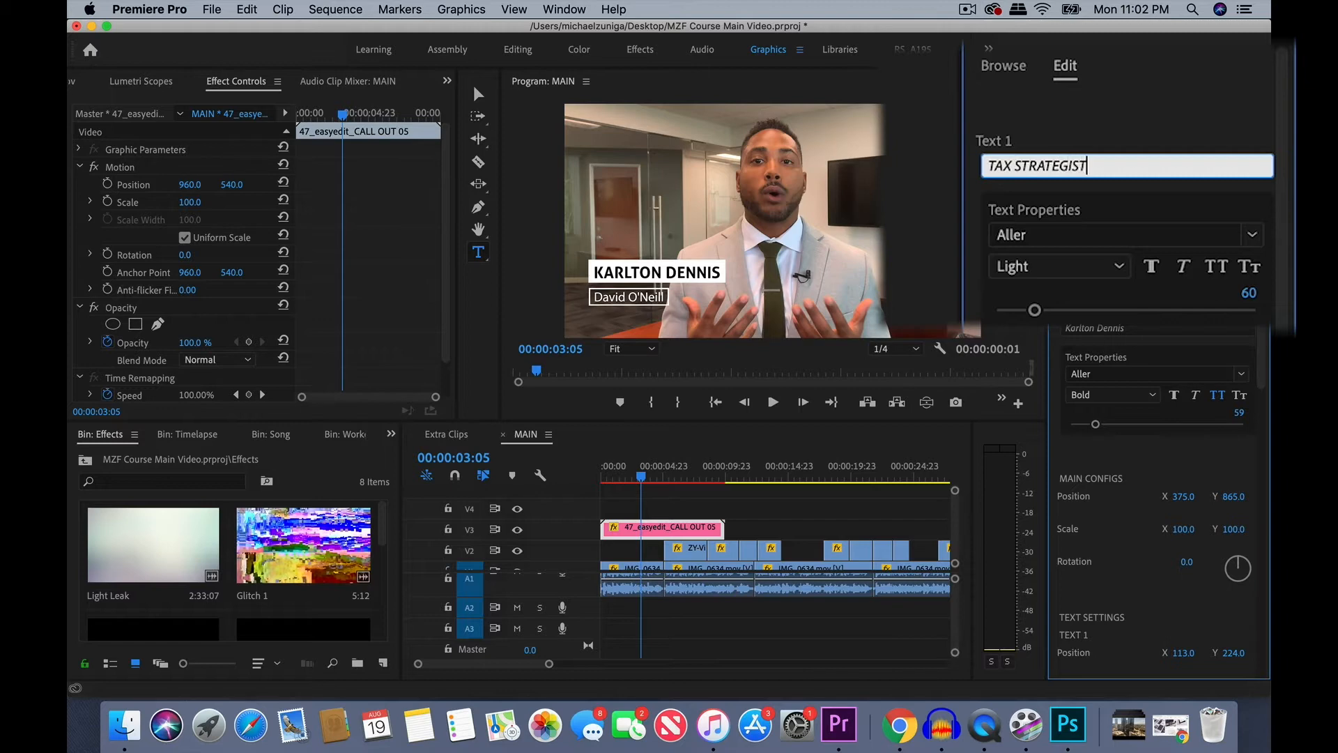
key(Return)
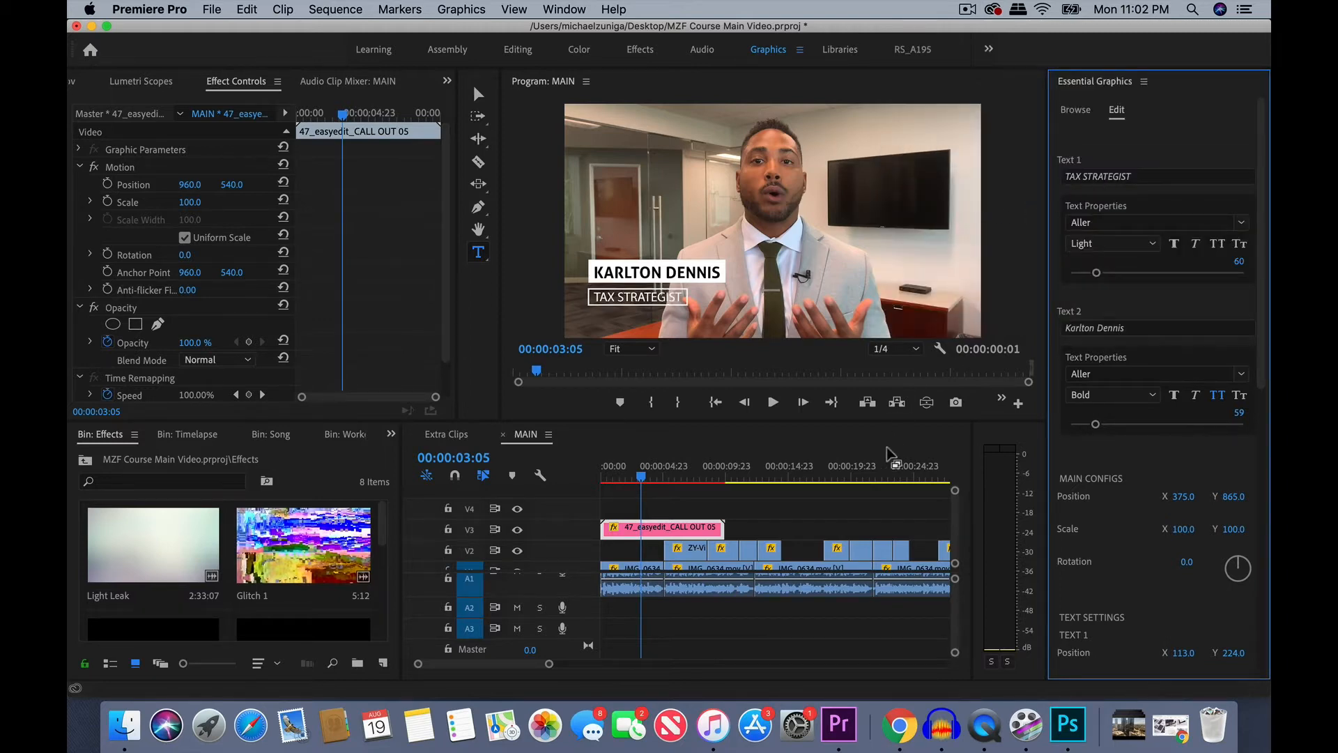
- Trim the end of the CALL OUT 05 clip and move it from V3 down to V2
click(730, 526)
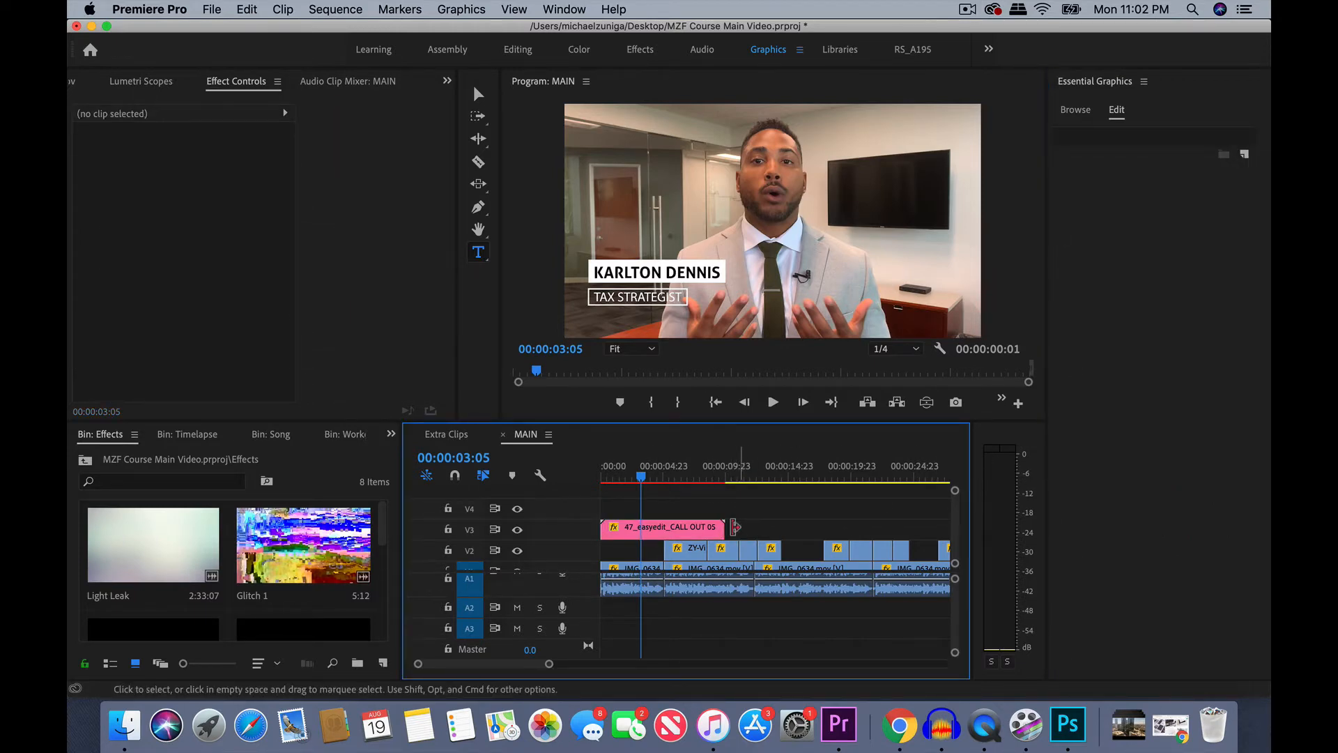
drag(729, 524, 653, 555)
drag(672, 474, 679, 472)
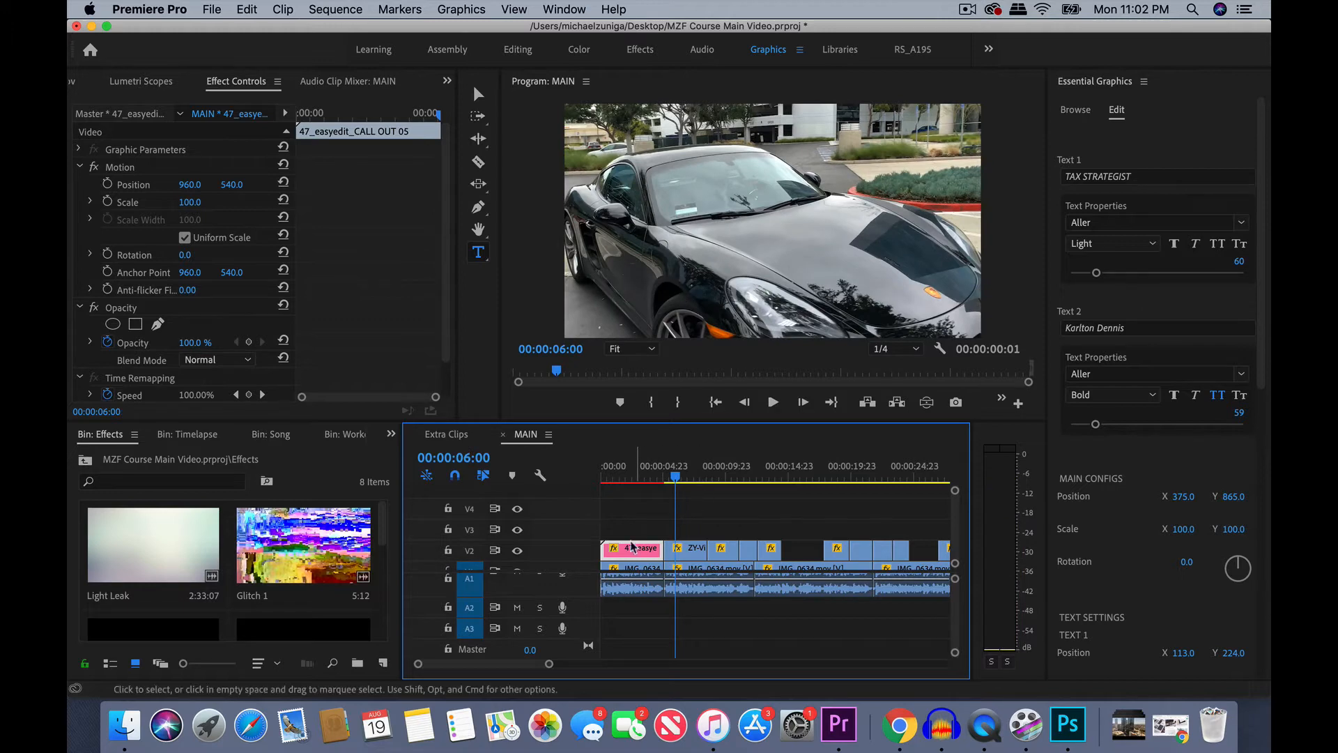
- Play the sequence from the start with the volume raised to review the call-out
click(604, 478)
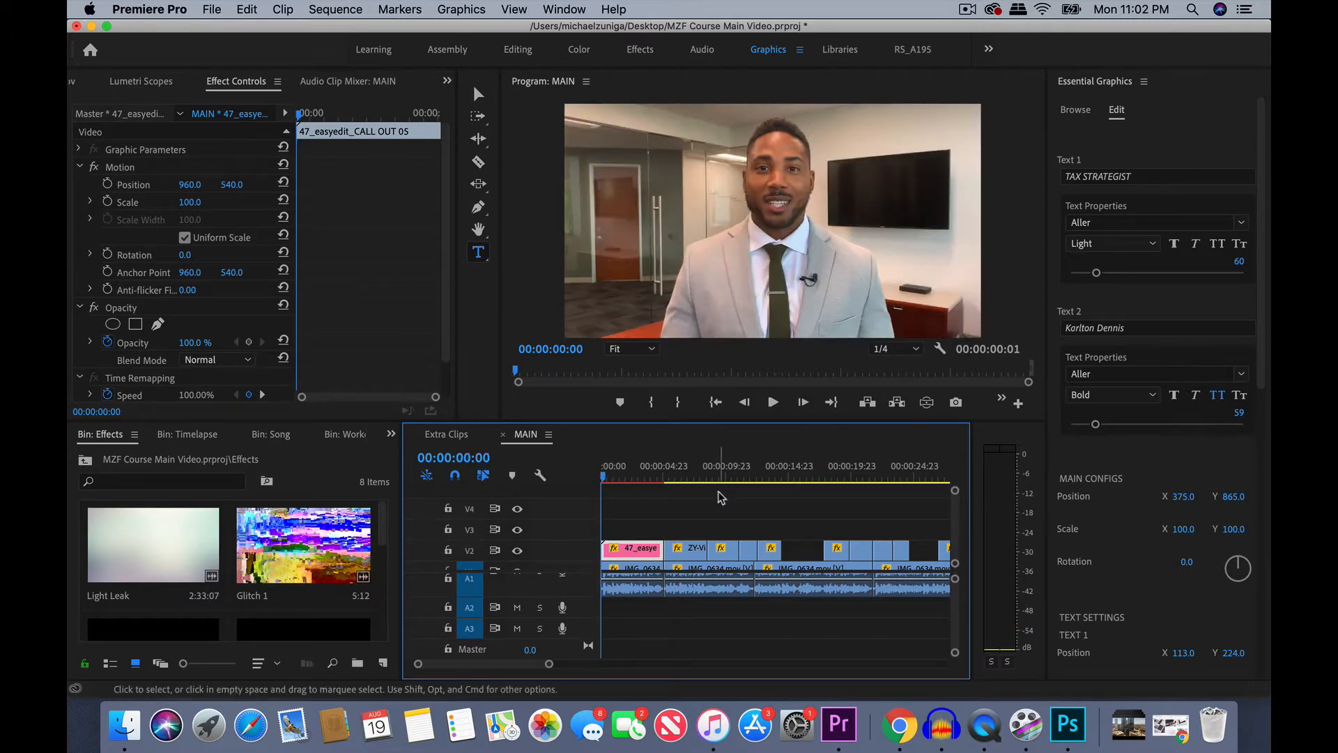
key(space)
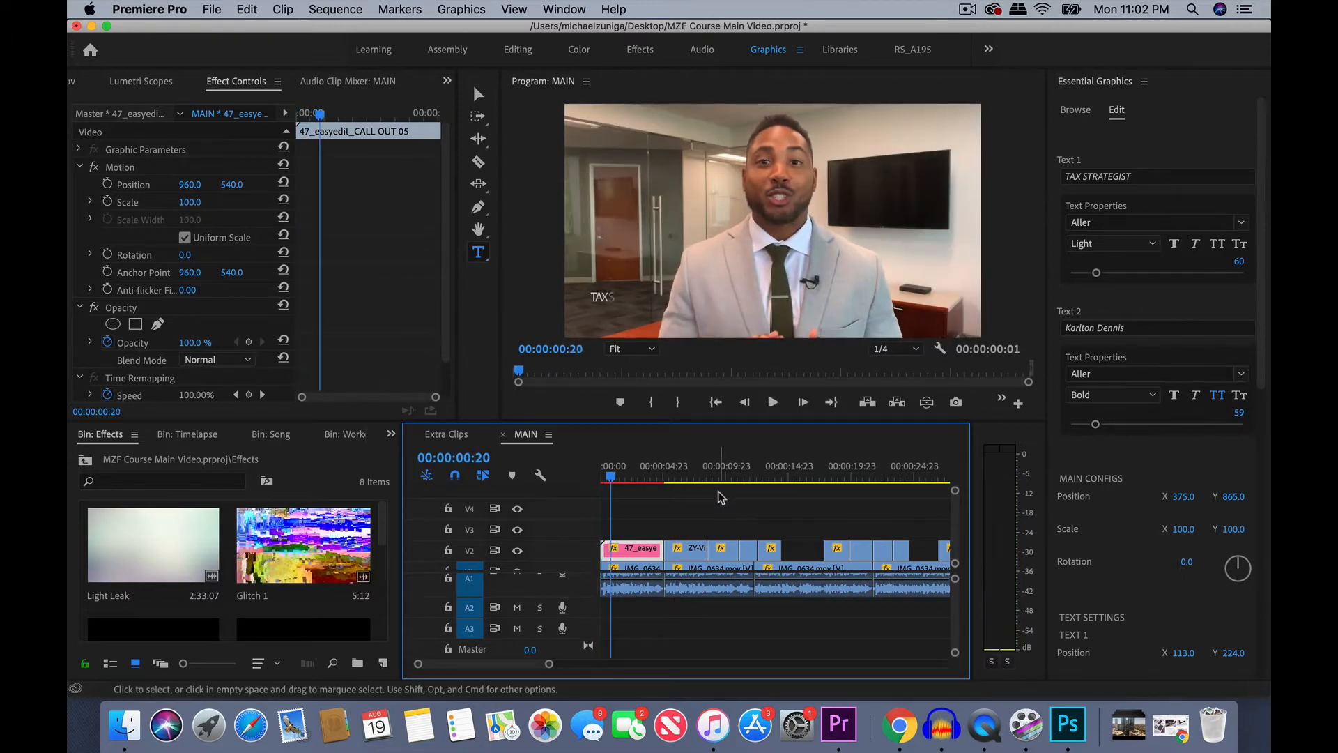
key(XF86AudioRaiseVolume)
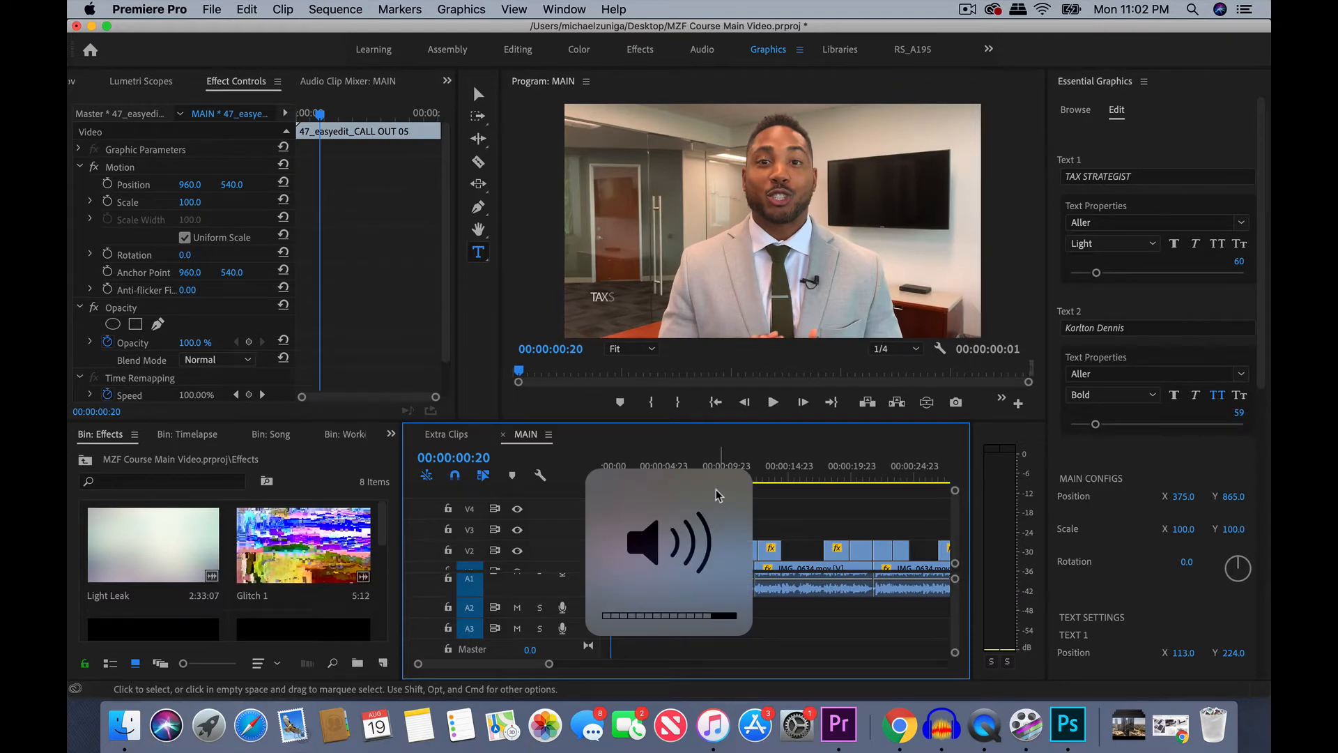
click(607, 475)
key(space)
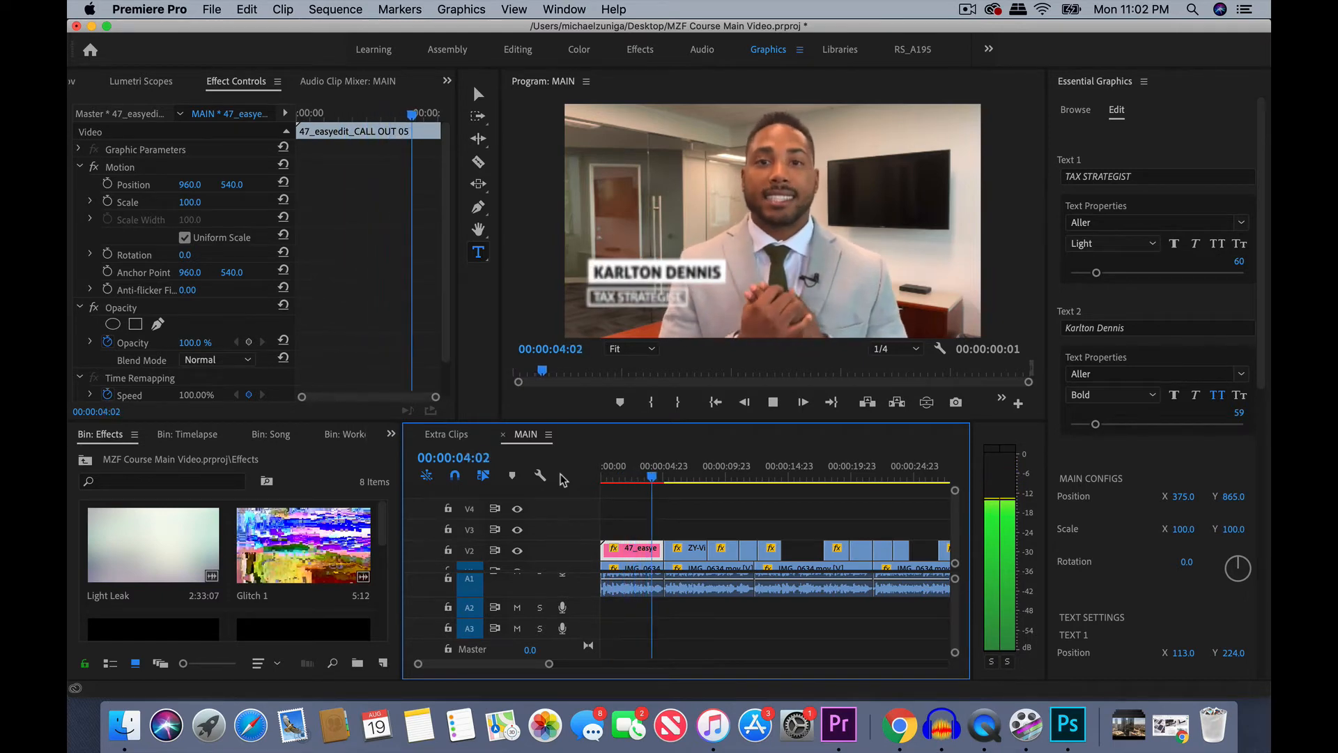
key(space)
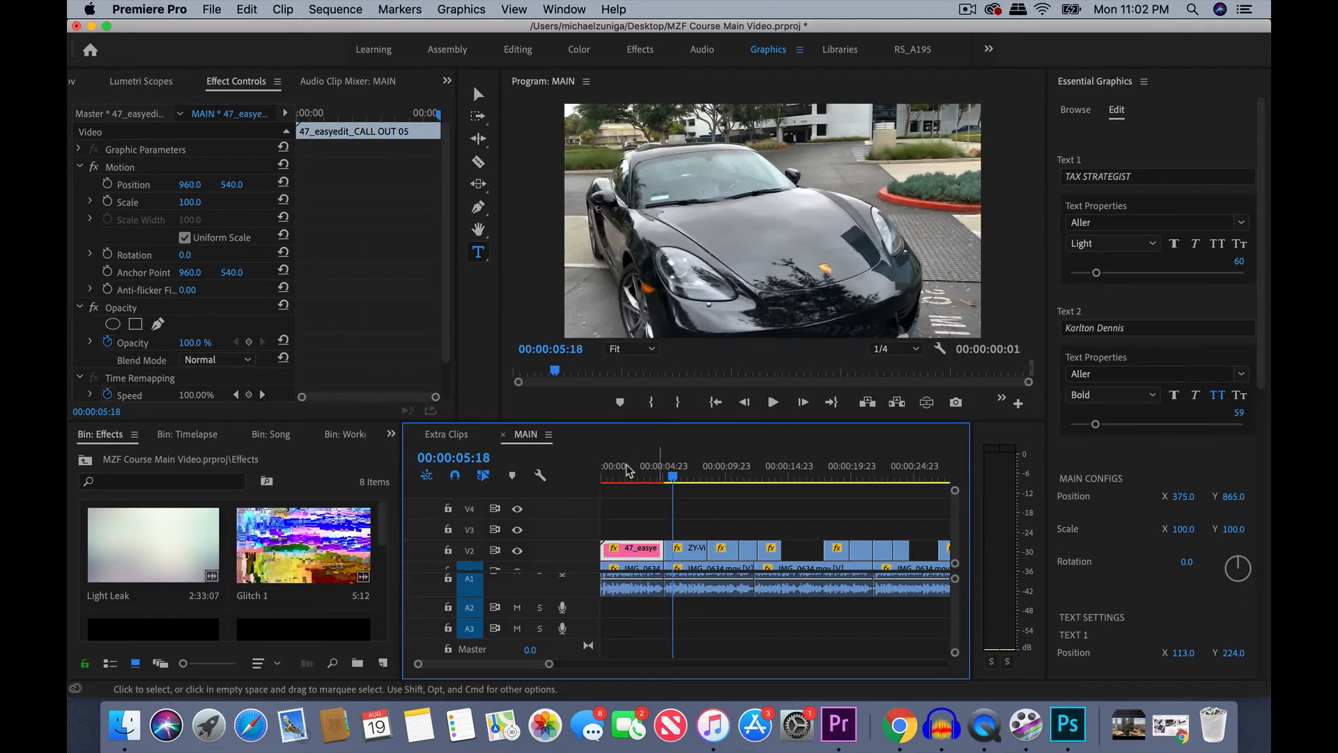
- Park on the call-out frame, keep 1/4 playback resolution, then step into the car B-roll
click(626, 471)
click(647, 471)
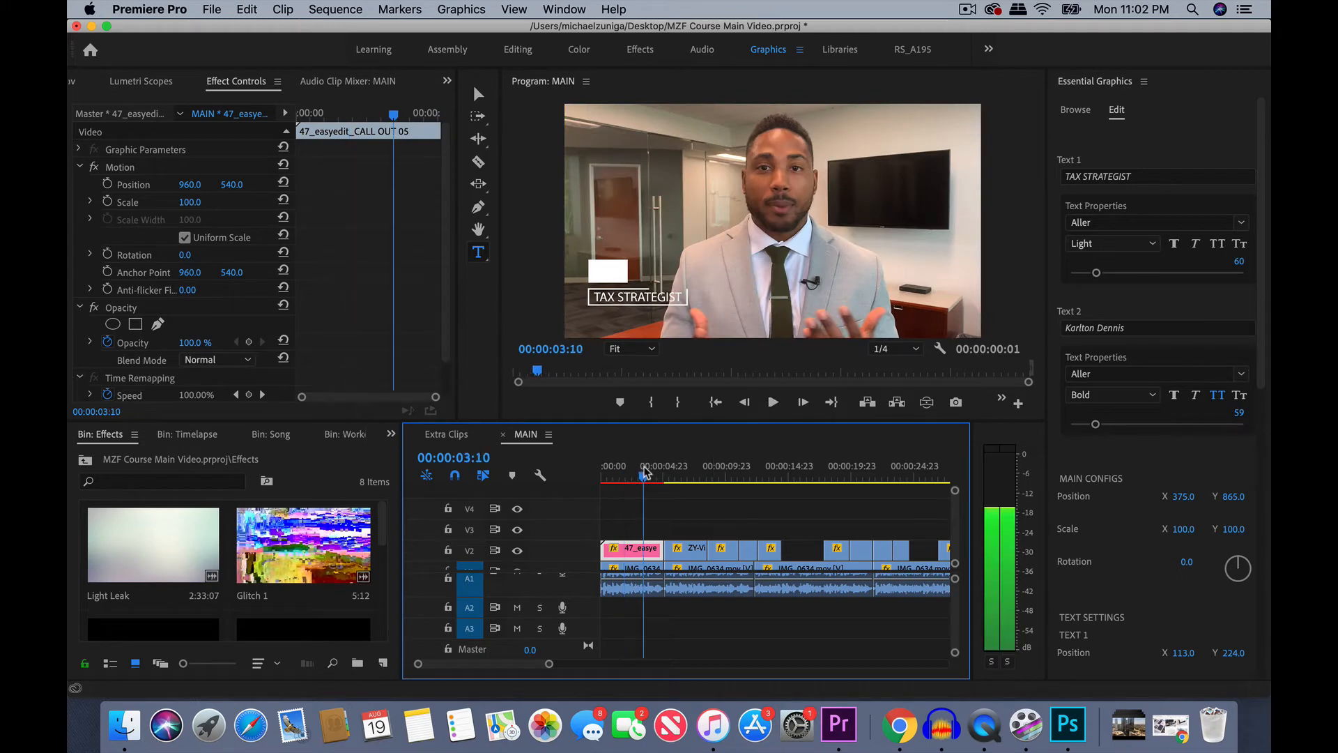
click(913, 351)
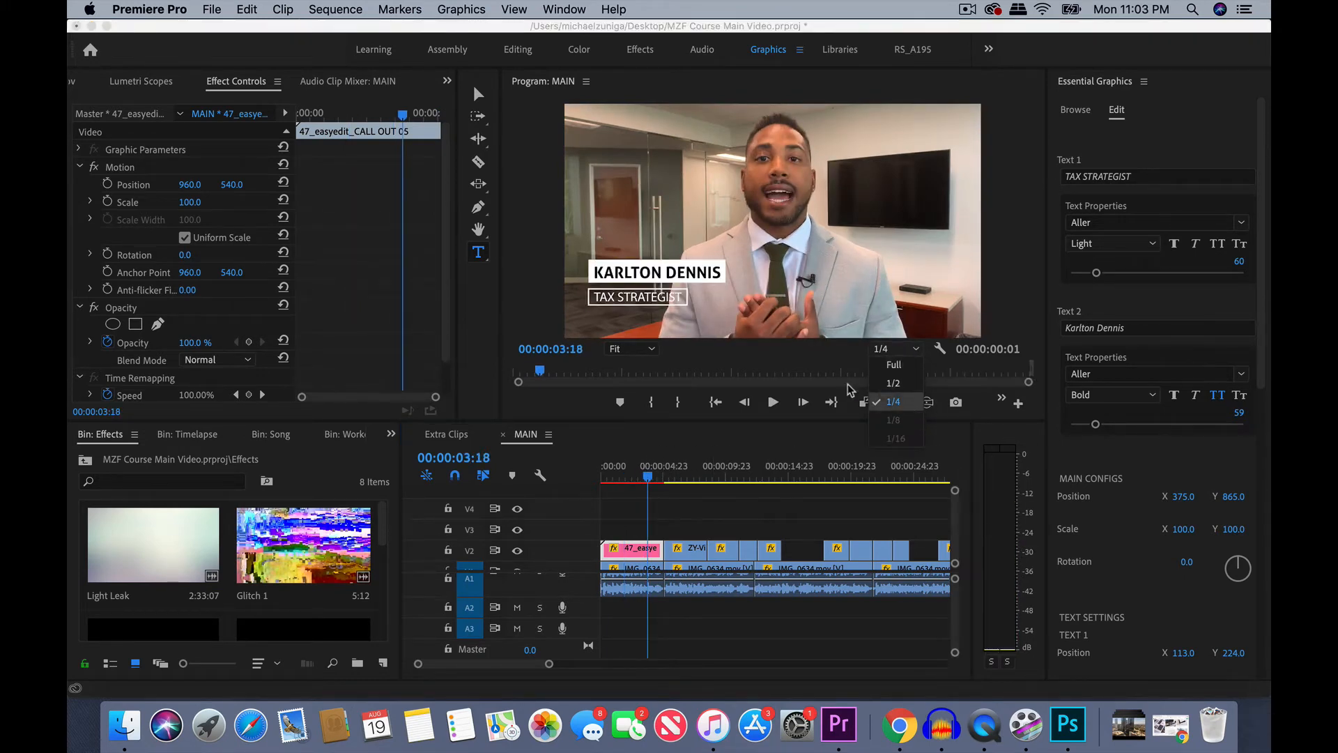
click(826, 364)
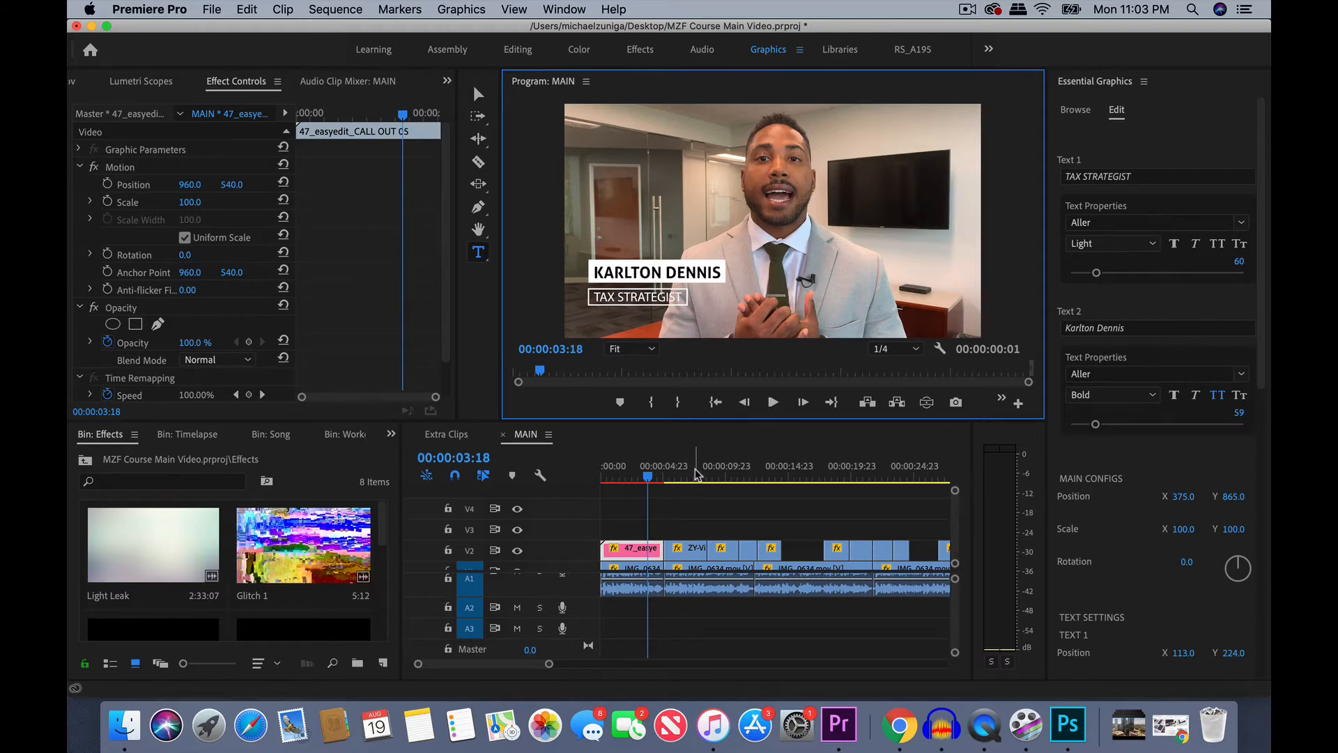
click(722, 474)
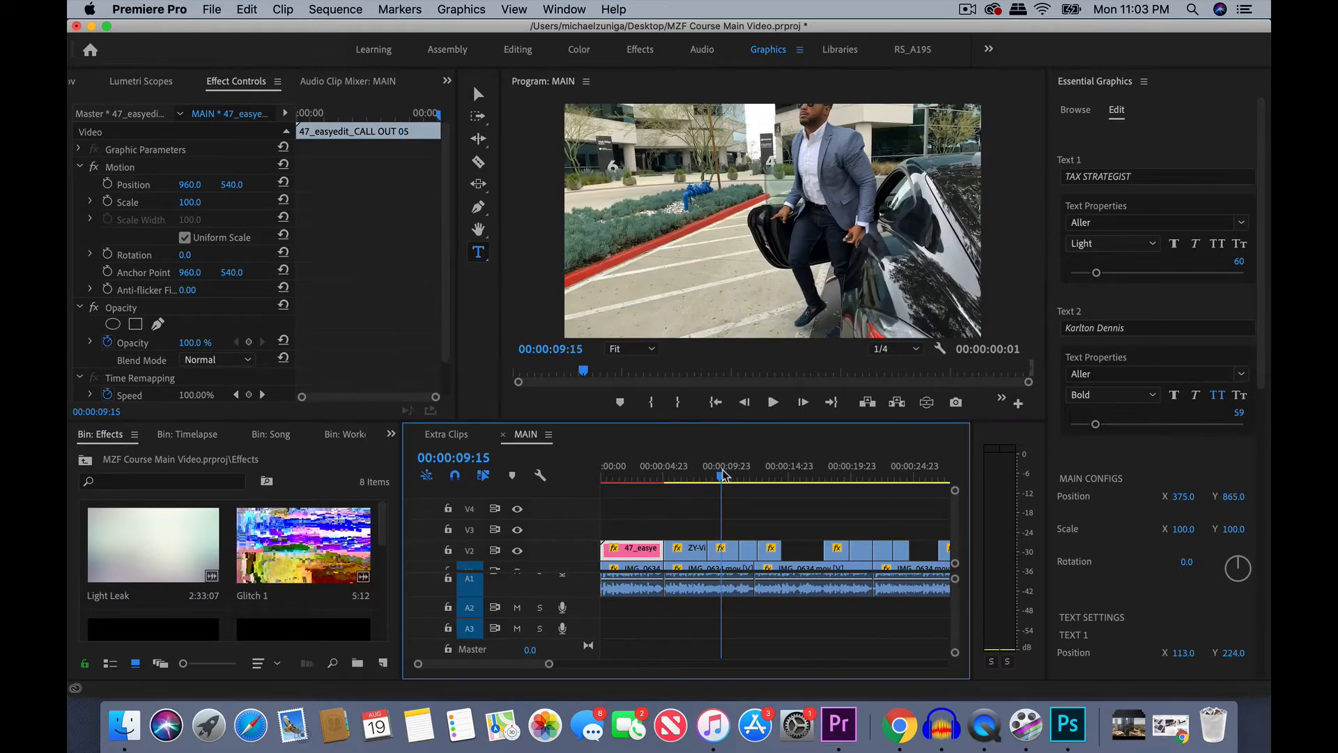
click(753, 476)
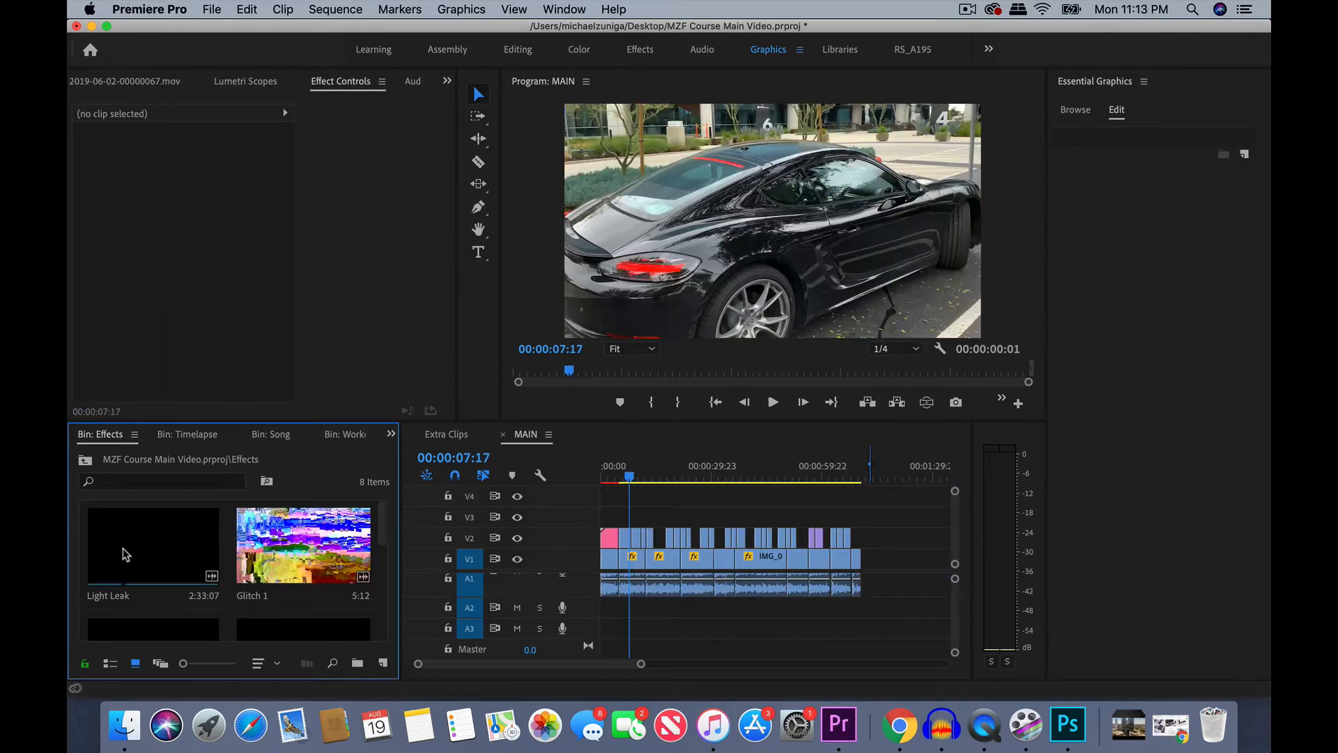
- Preview the Light Leak and Glitch 1 overlay clips in the Source monitor
double_click(123, 553)
drag(213, 364, 211, 366)
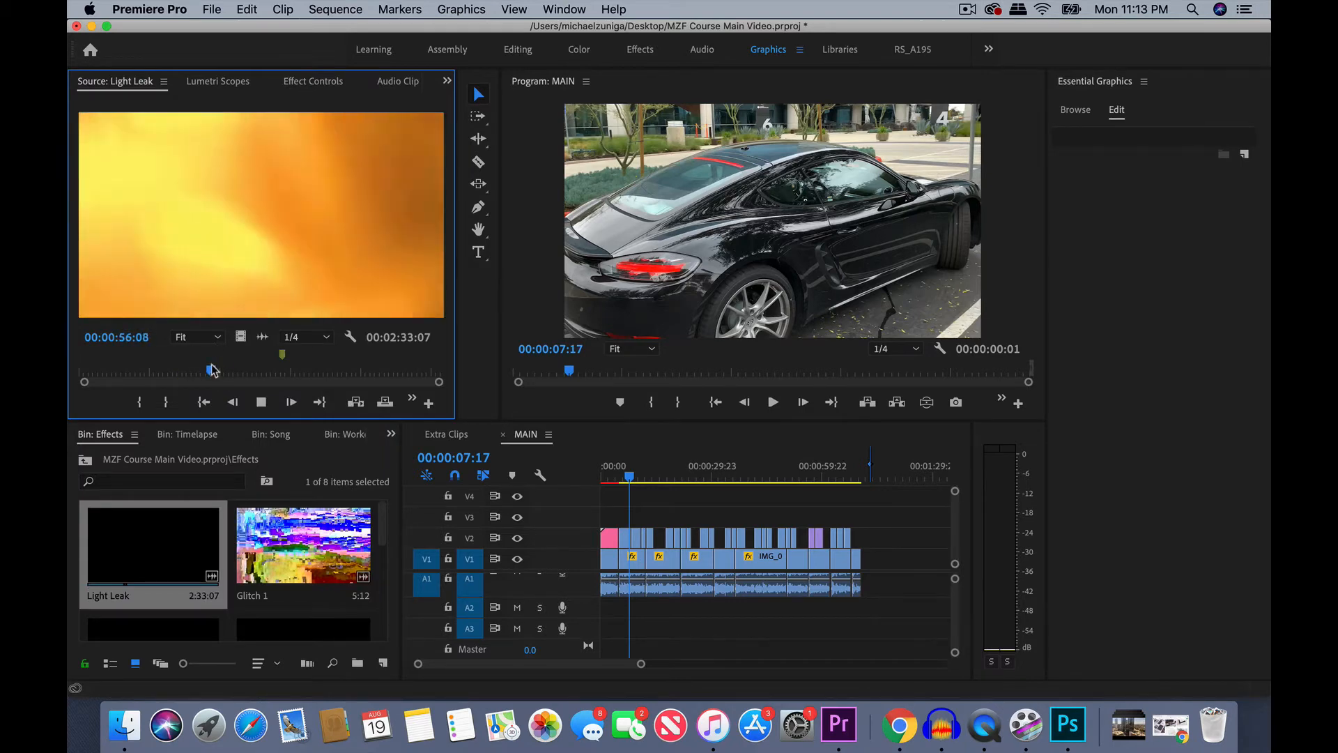
key(space)
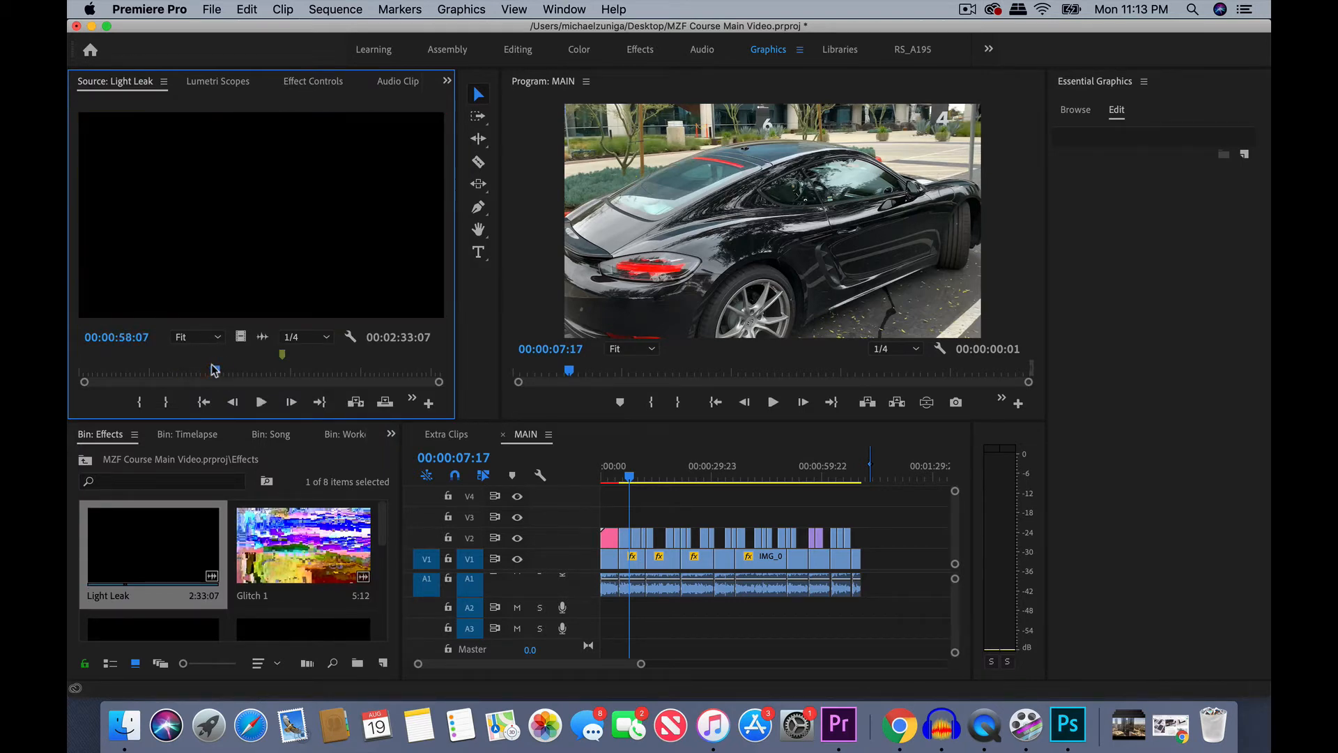
double_click(269, 533)
key(space)
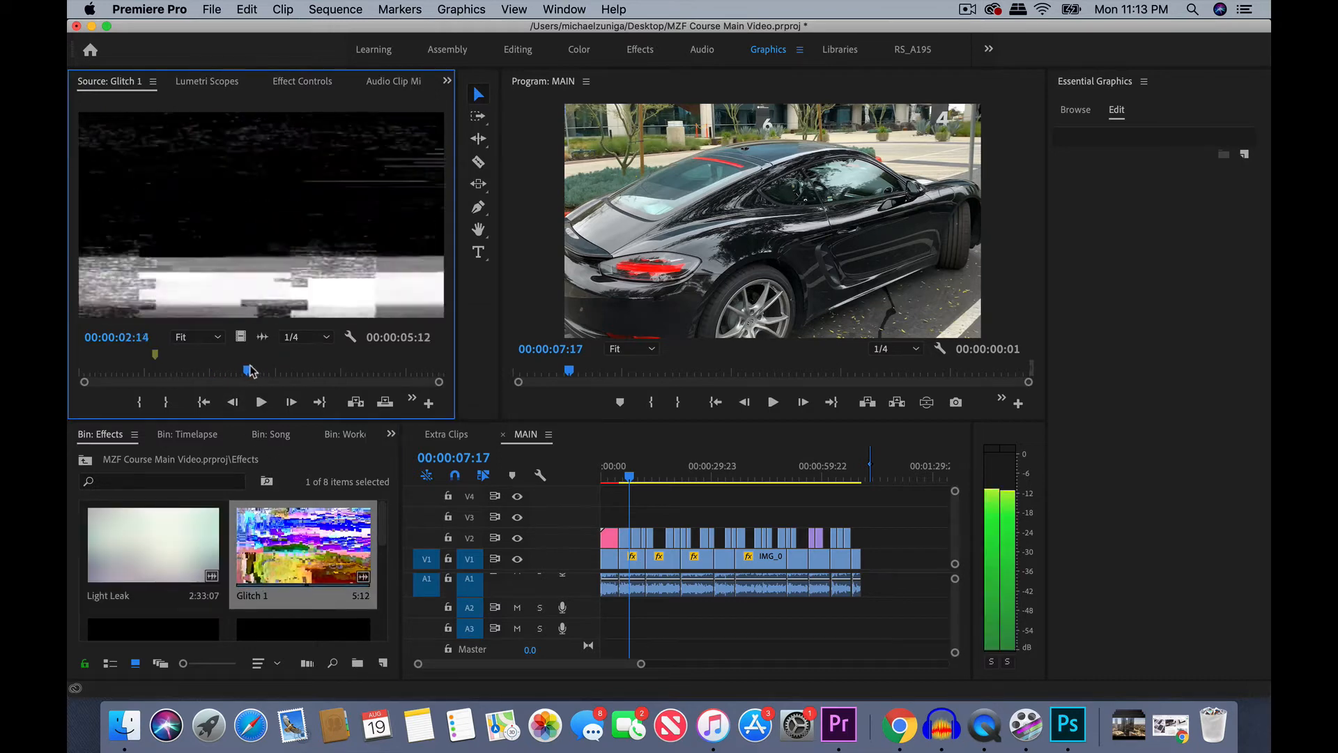
key(space)
- Preview mzf transition 3 horizontal.mov in the Source monitor
scroll(247, 566, down, 3)
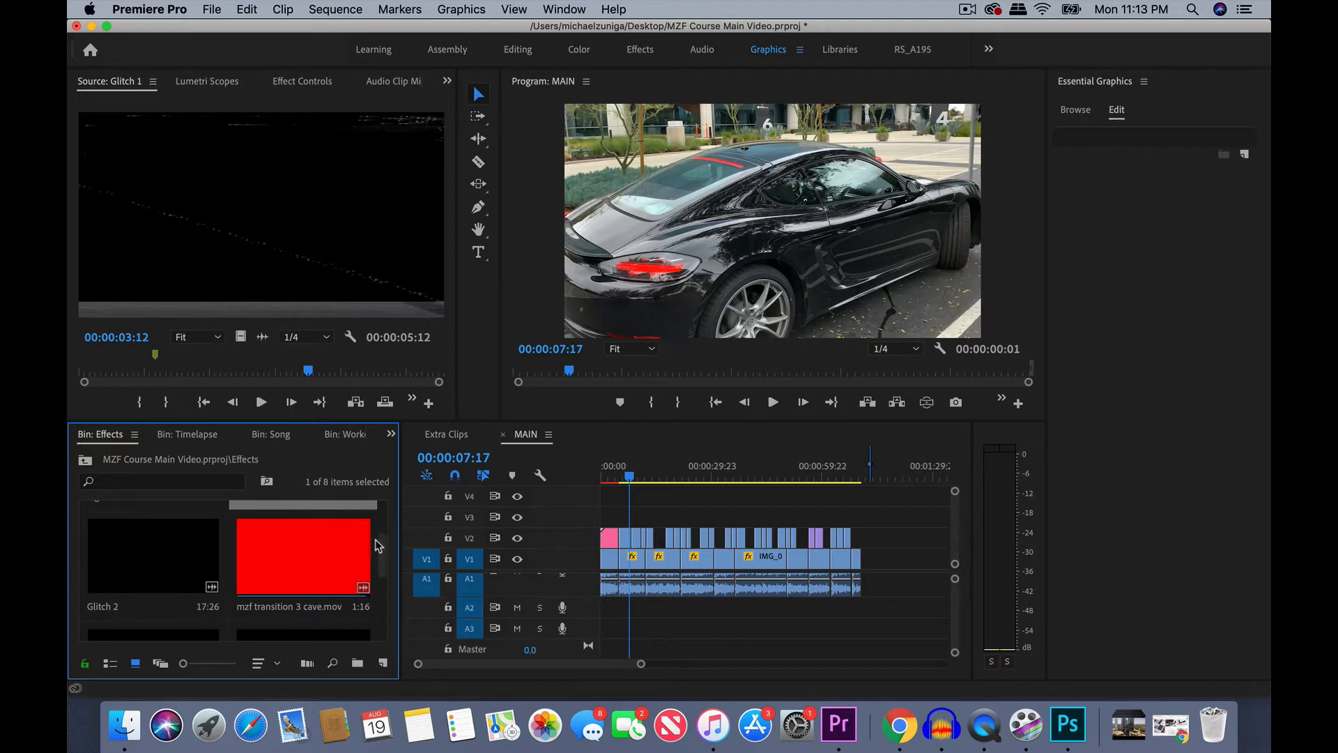
drag(380, 549, 380, 570)
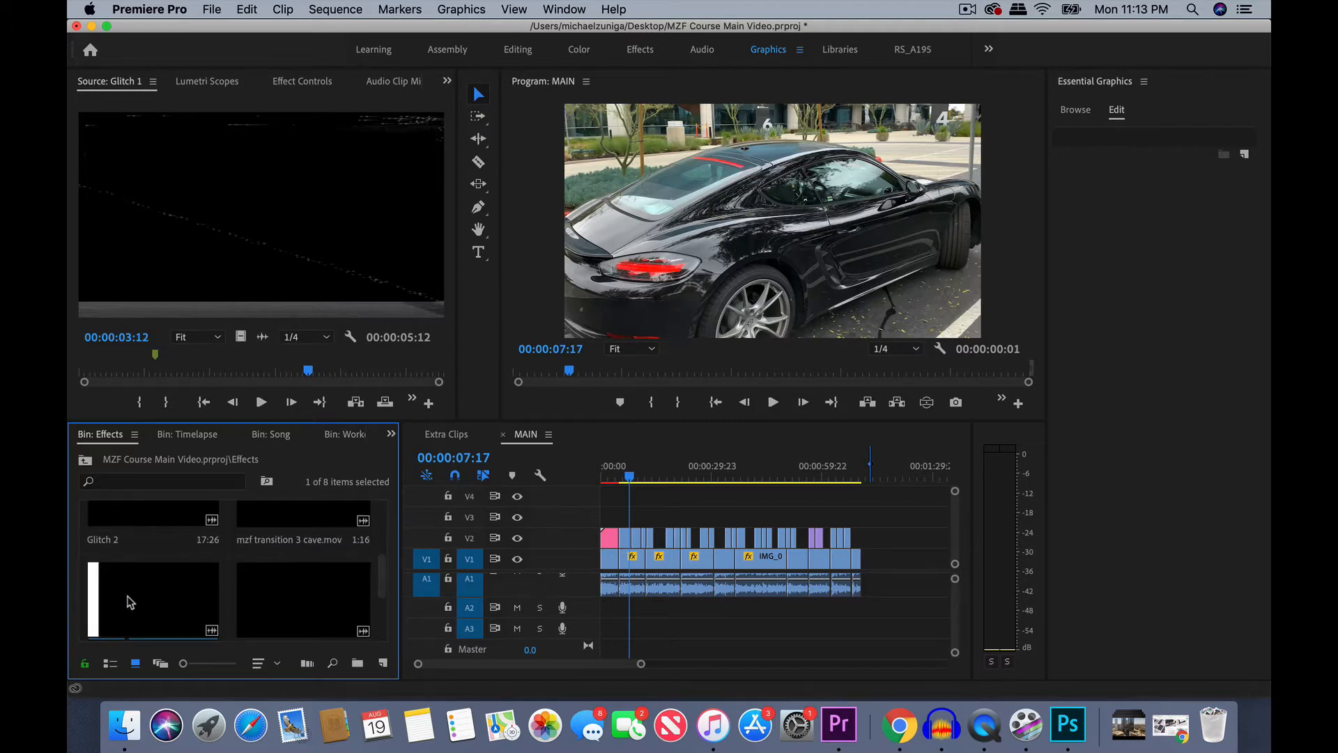
double_click(168, 597)
key(space)
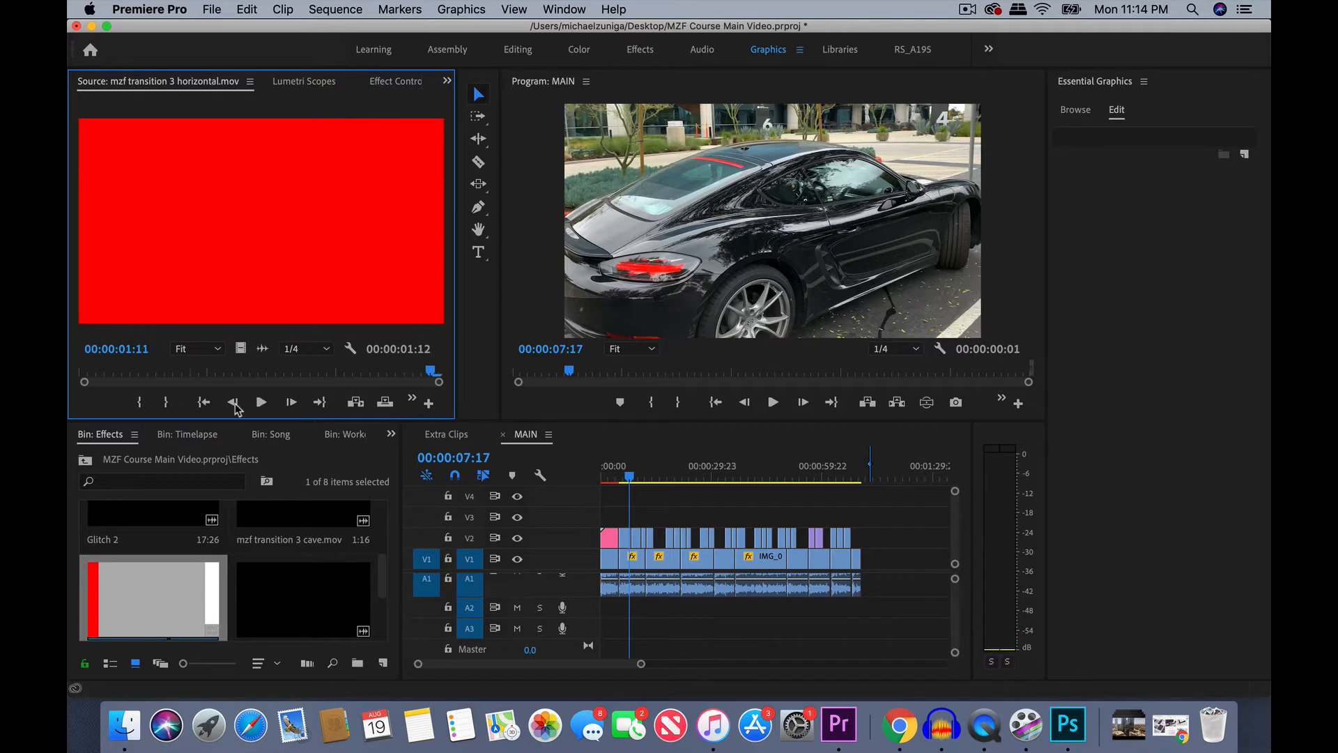
drag(379, 573, 387, 515)
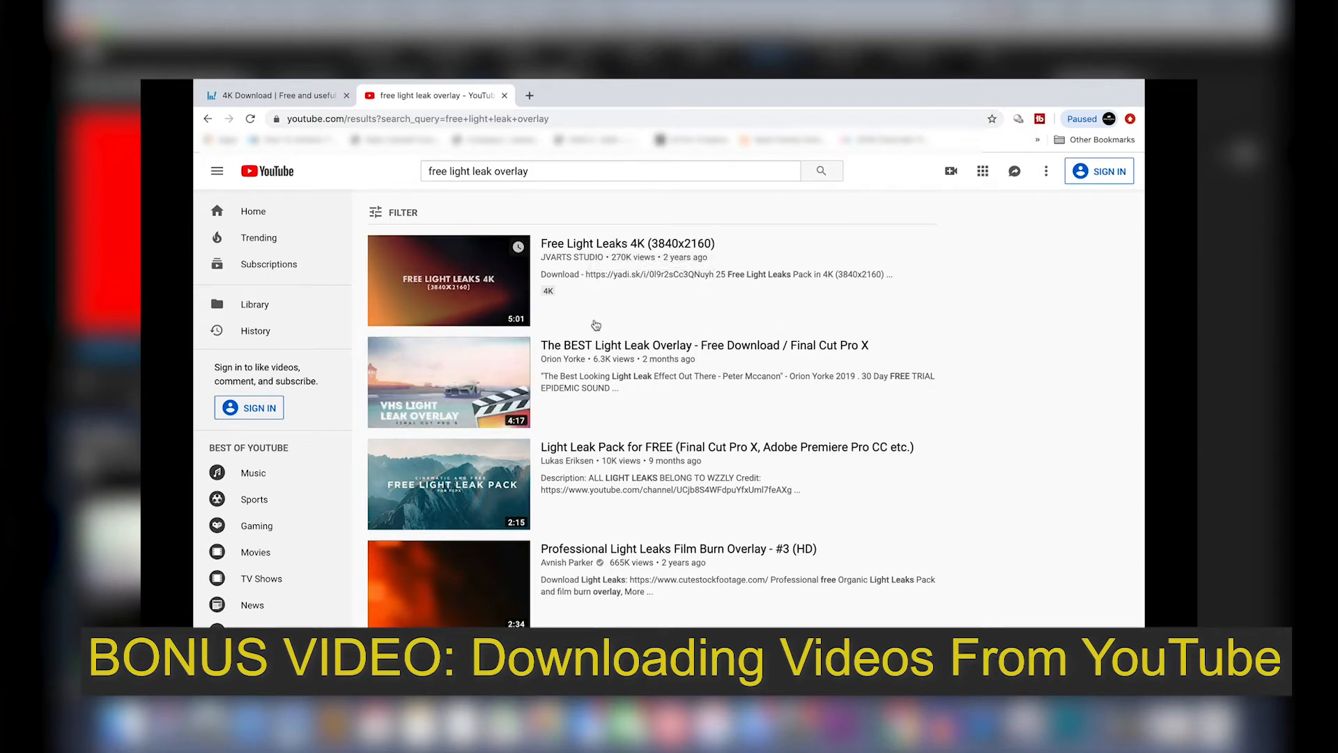
scroll(596, 327, down, 6)
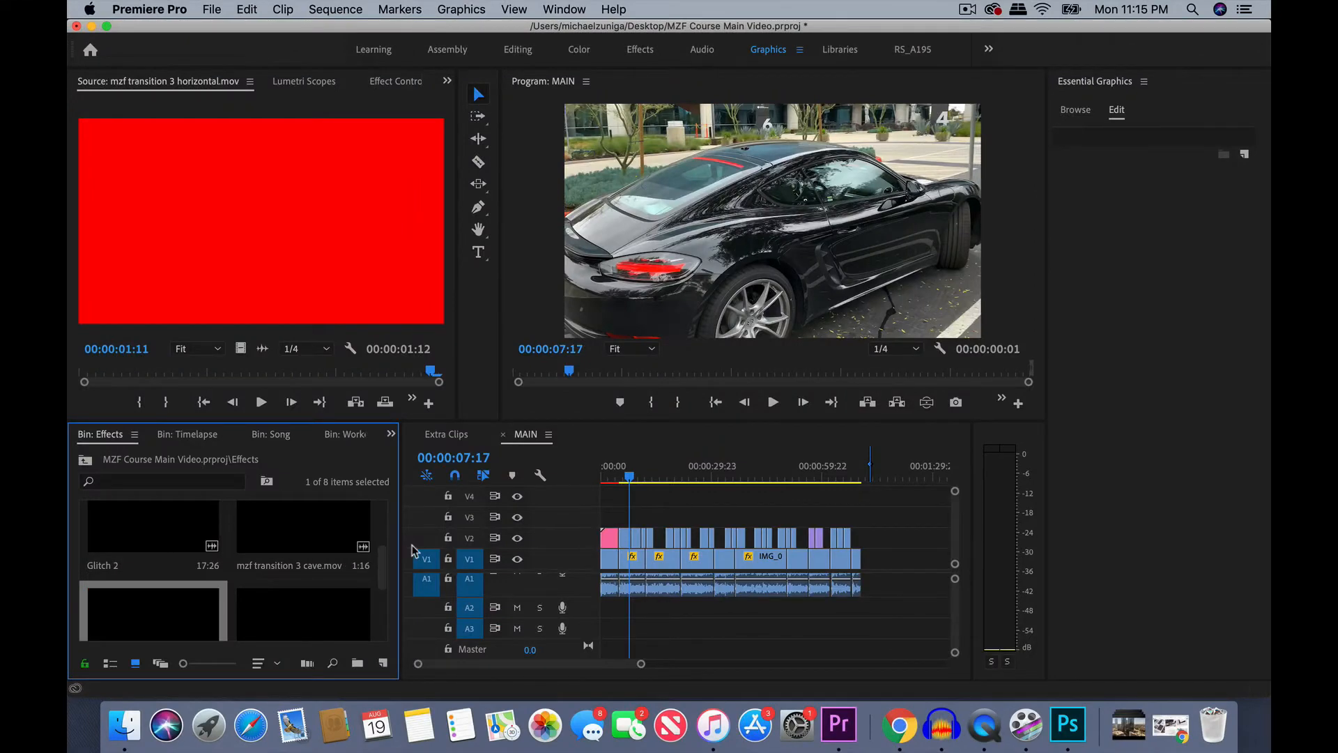
- Open the SPICE - 300+ Animated Elements item page and preview its arrow transition motion
drag(383, 558, 382, 570)
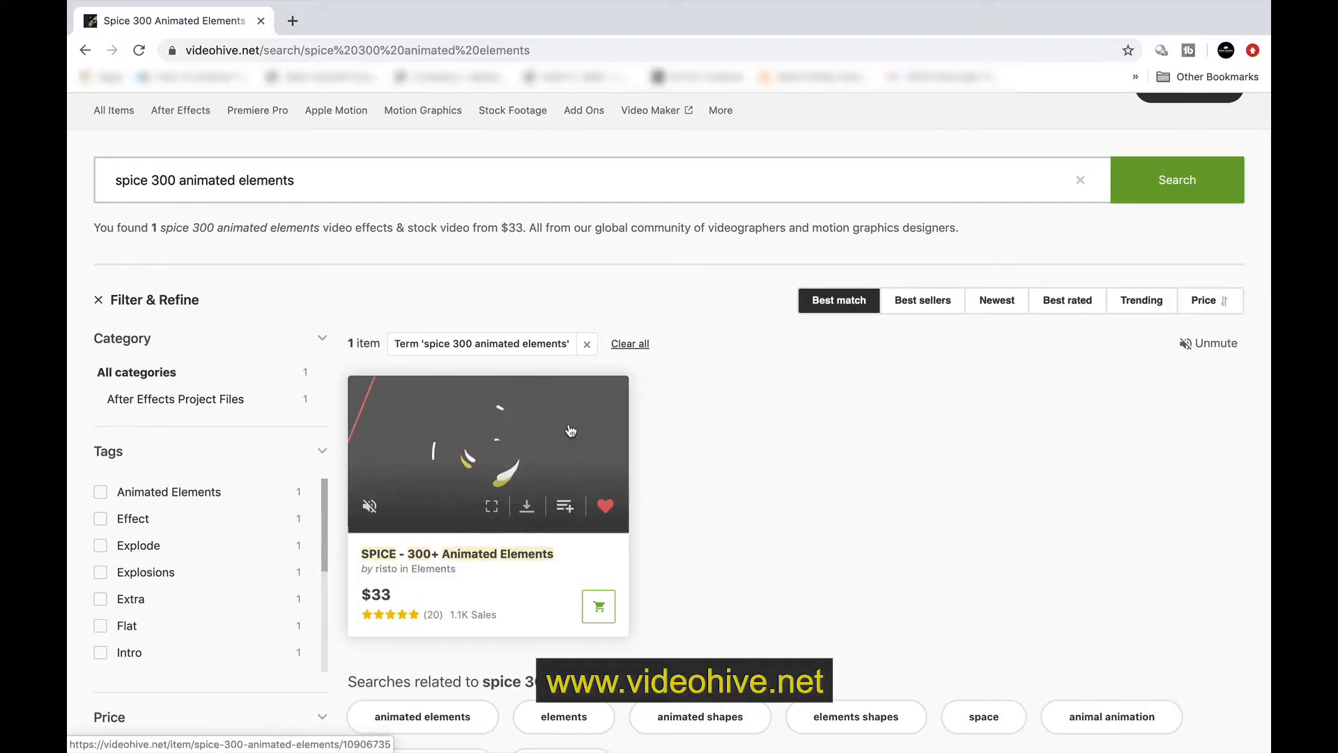
click(568, 431)
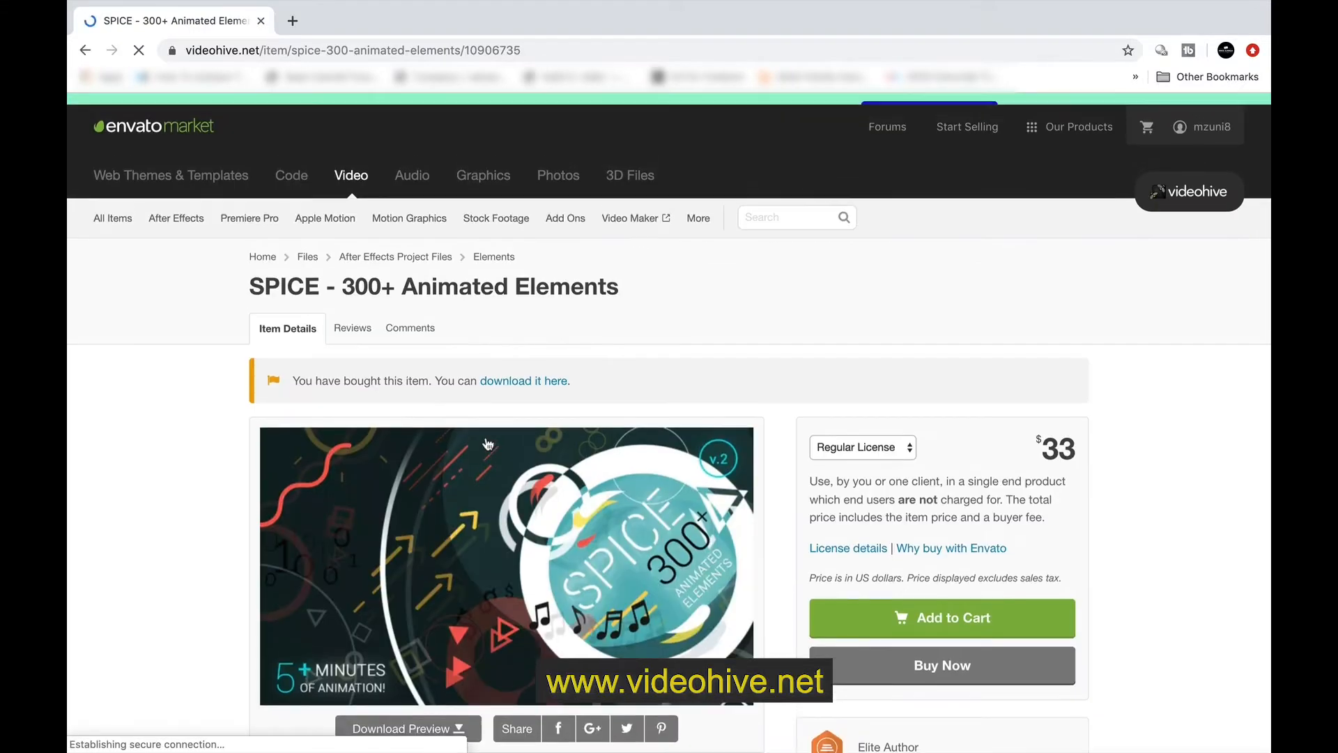
scroll(543, 584, down, 4)
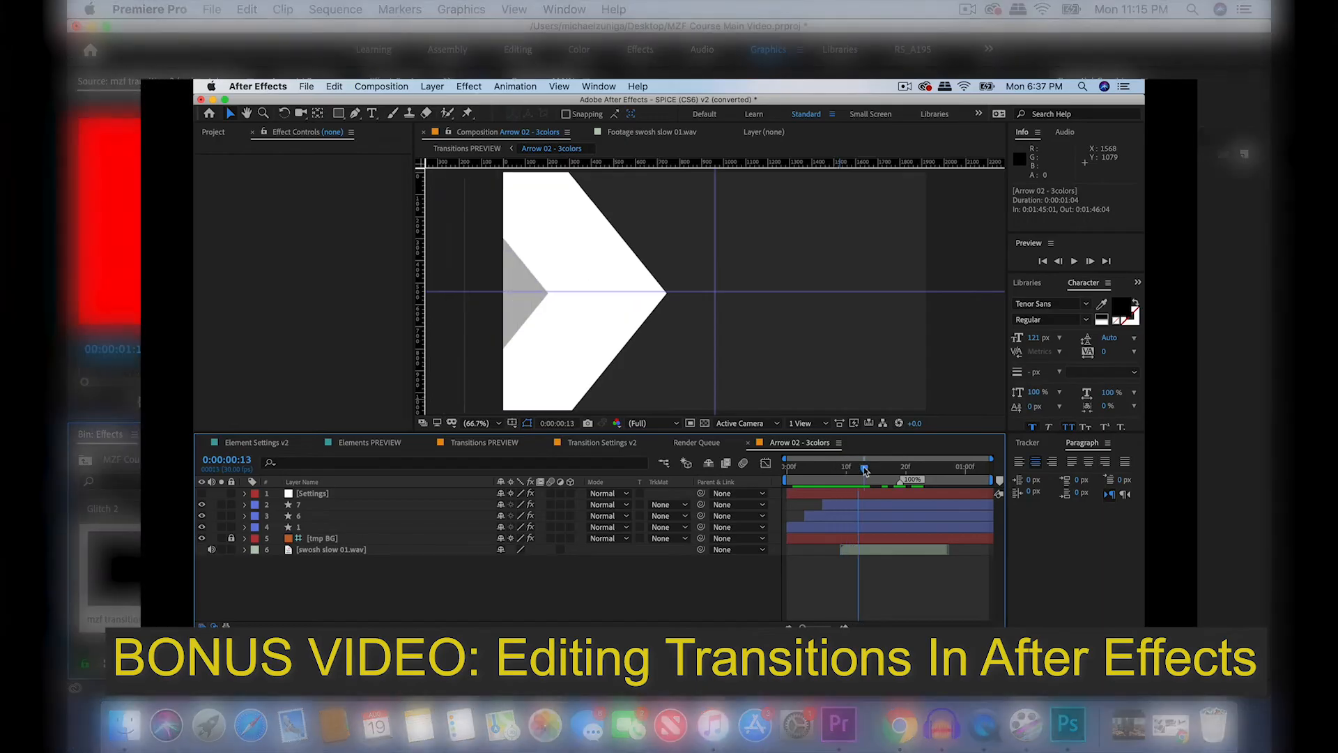
drag(864, 471, 918, 482)
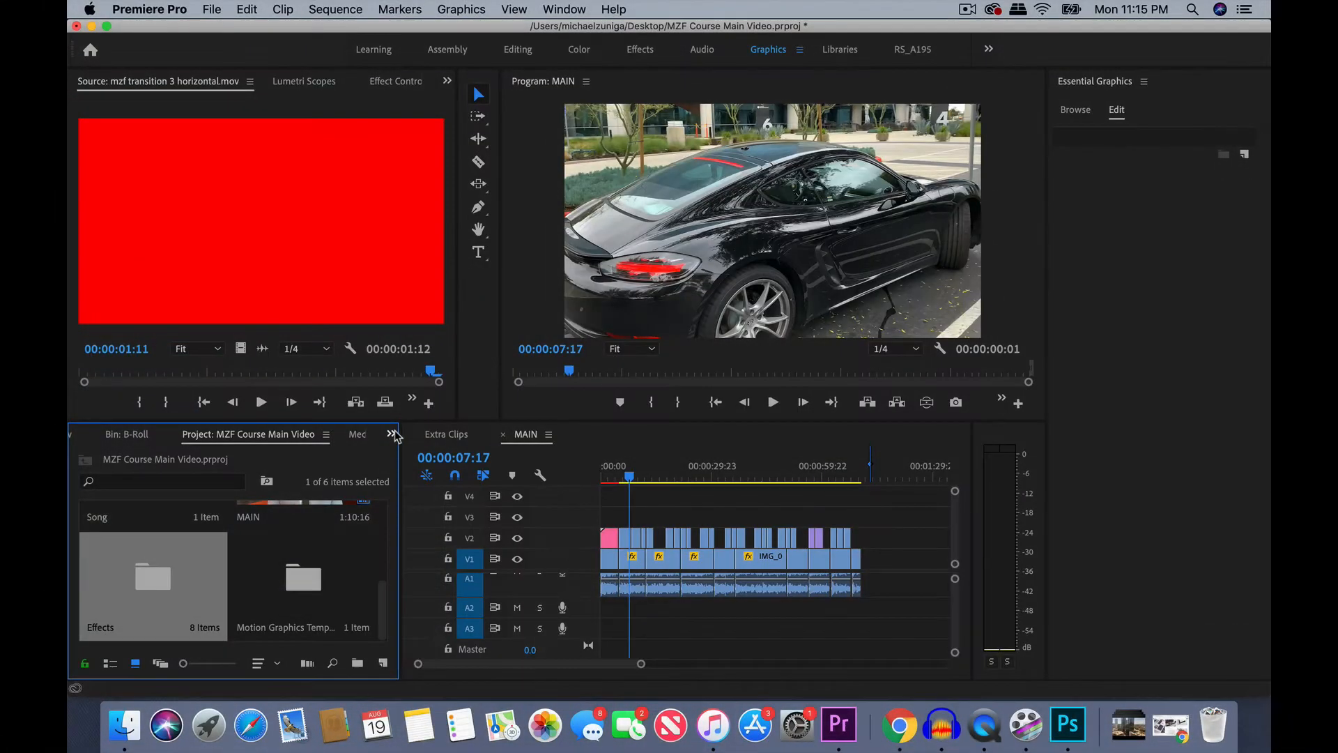
- Switch the bin frame to the Effects panel and expand Presets > 20 + Transitions
click(393, 434)
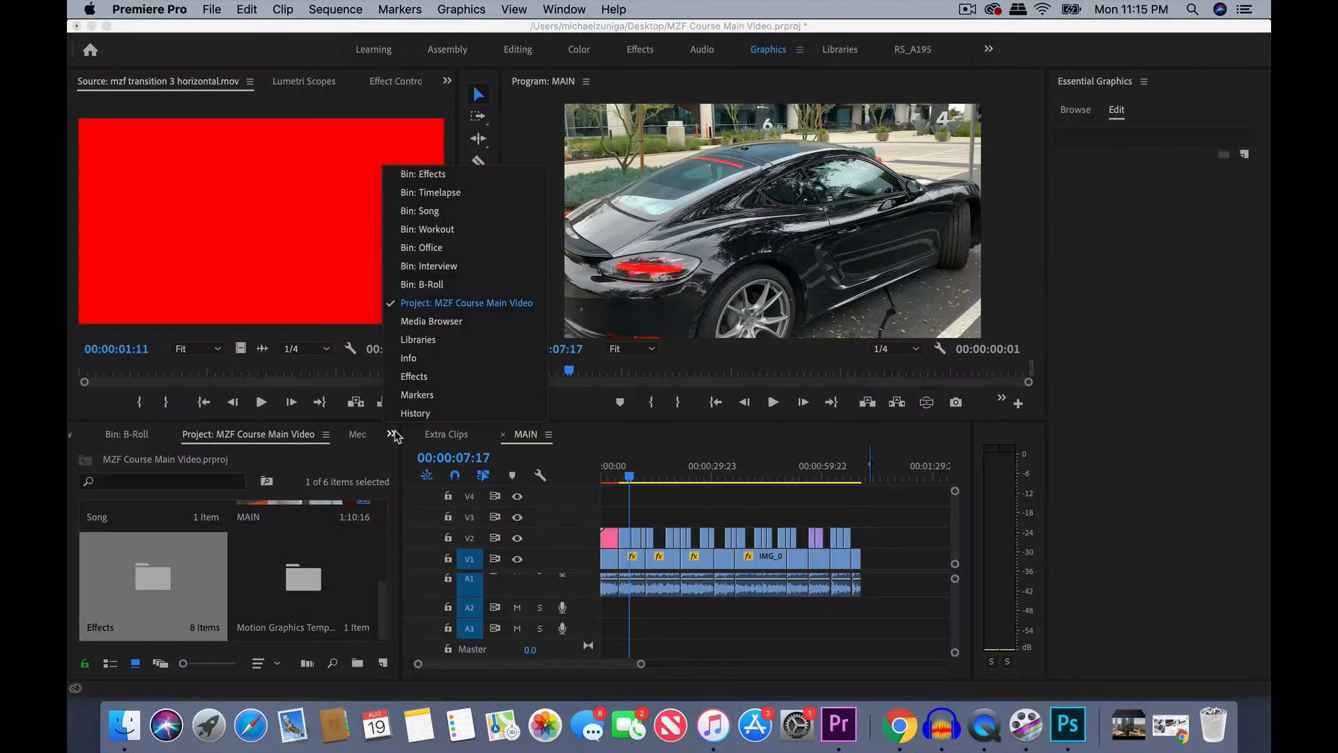
click(414, 376)
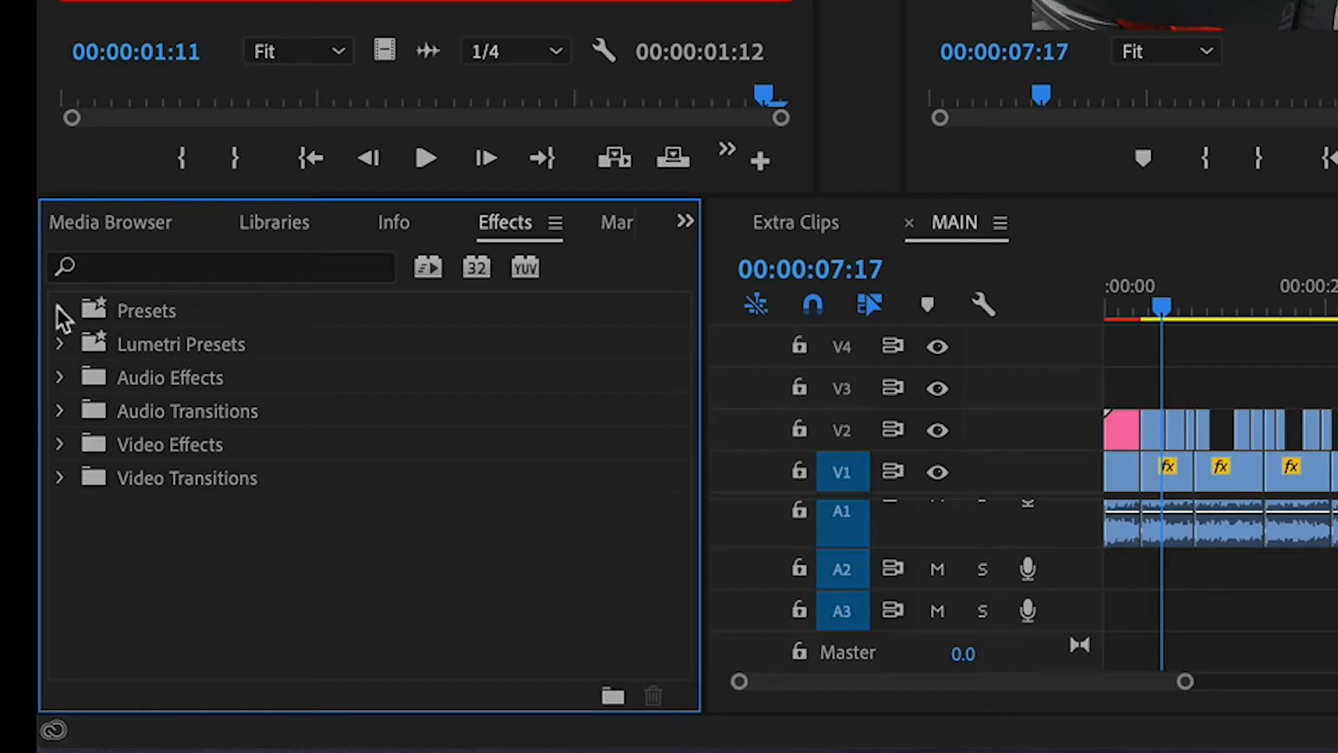
click(78, 478)
click(199, 349)
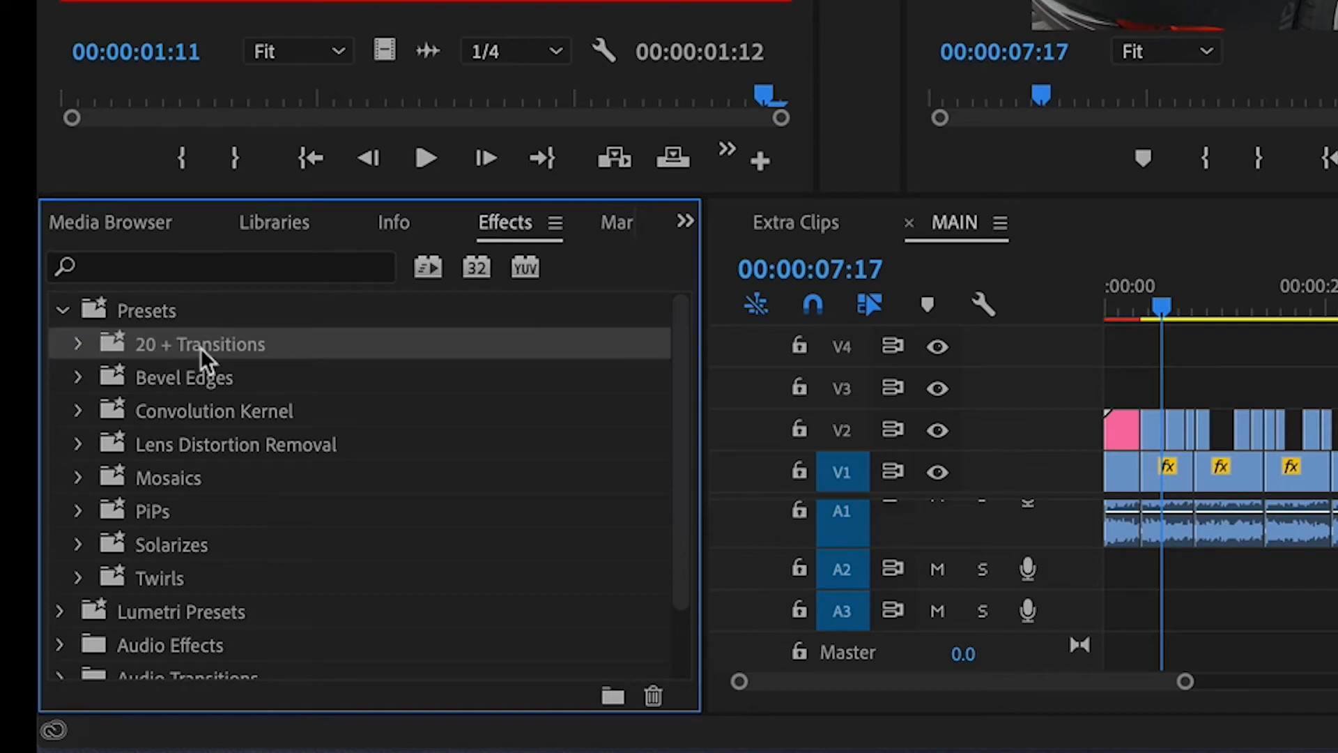
click(77, 344)
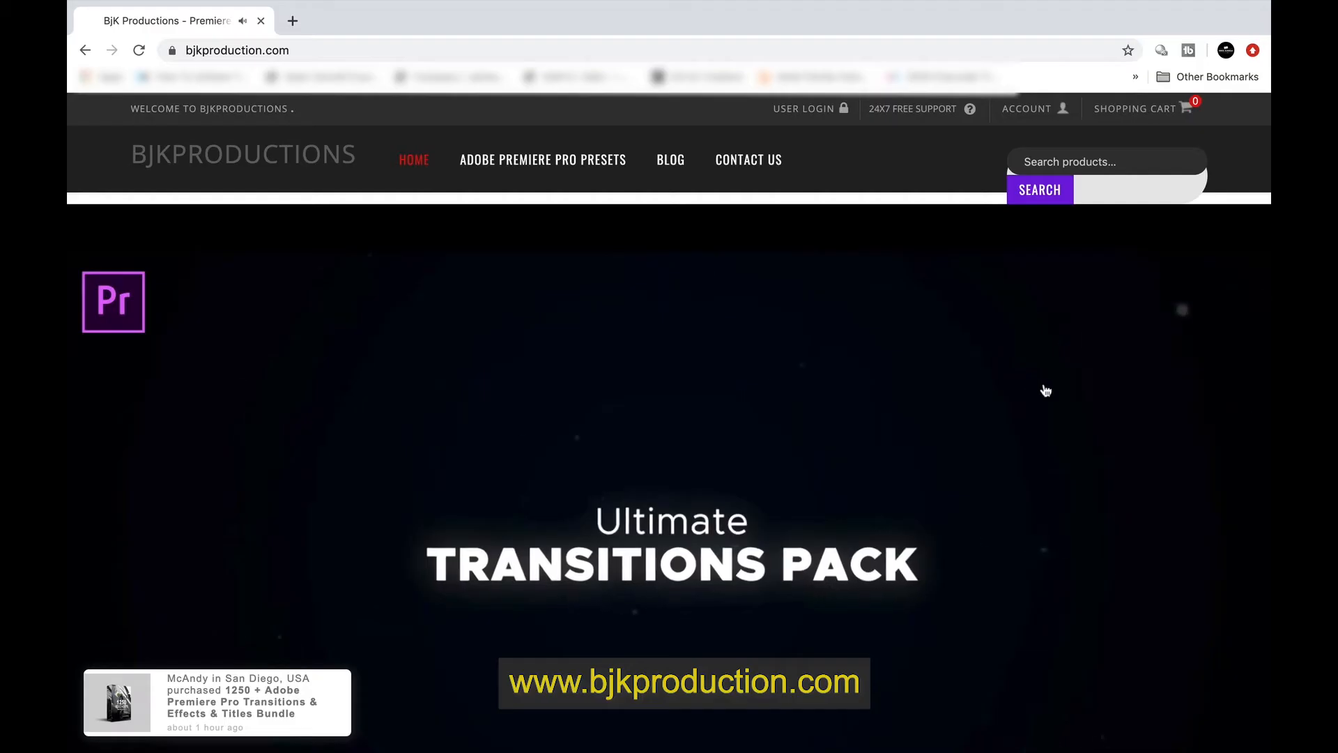
scroll(1045, 389, down, 10)
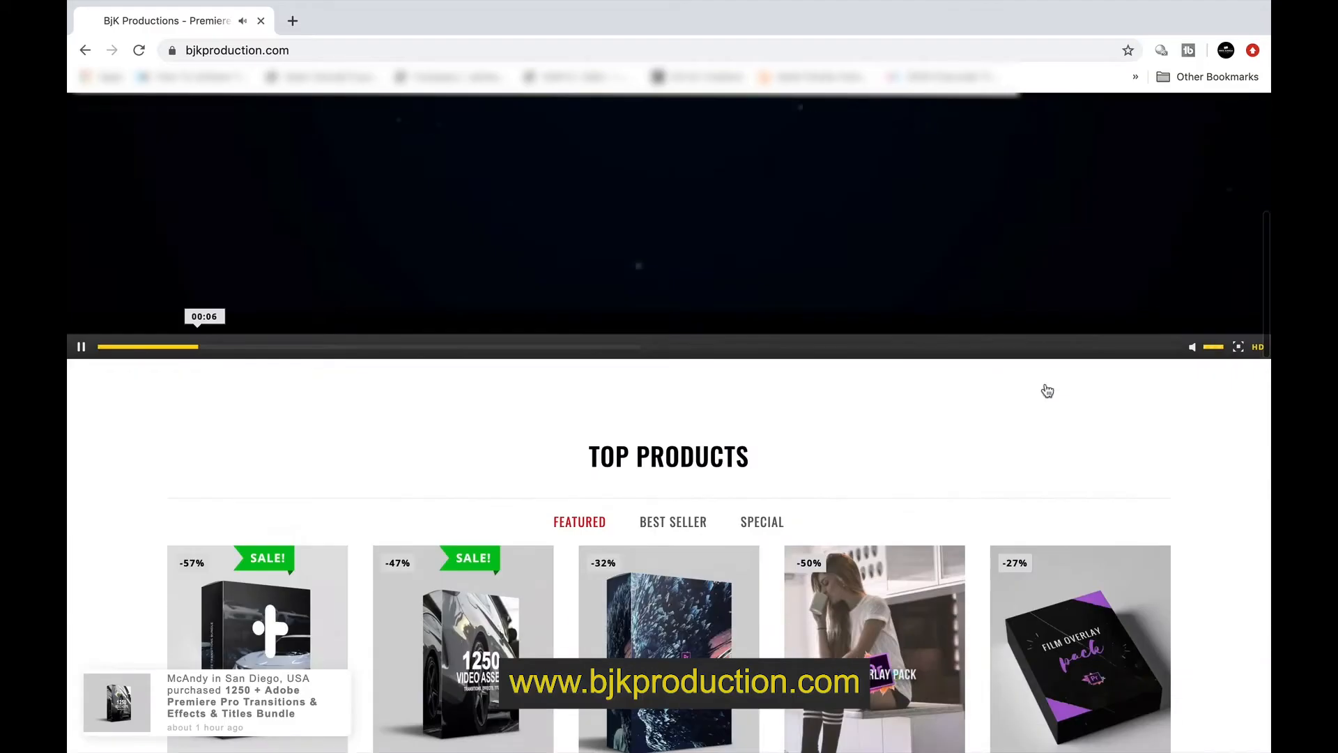
scroll(1046, 389, up, 1)
scroll(1207, 260, up, 9)
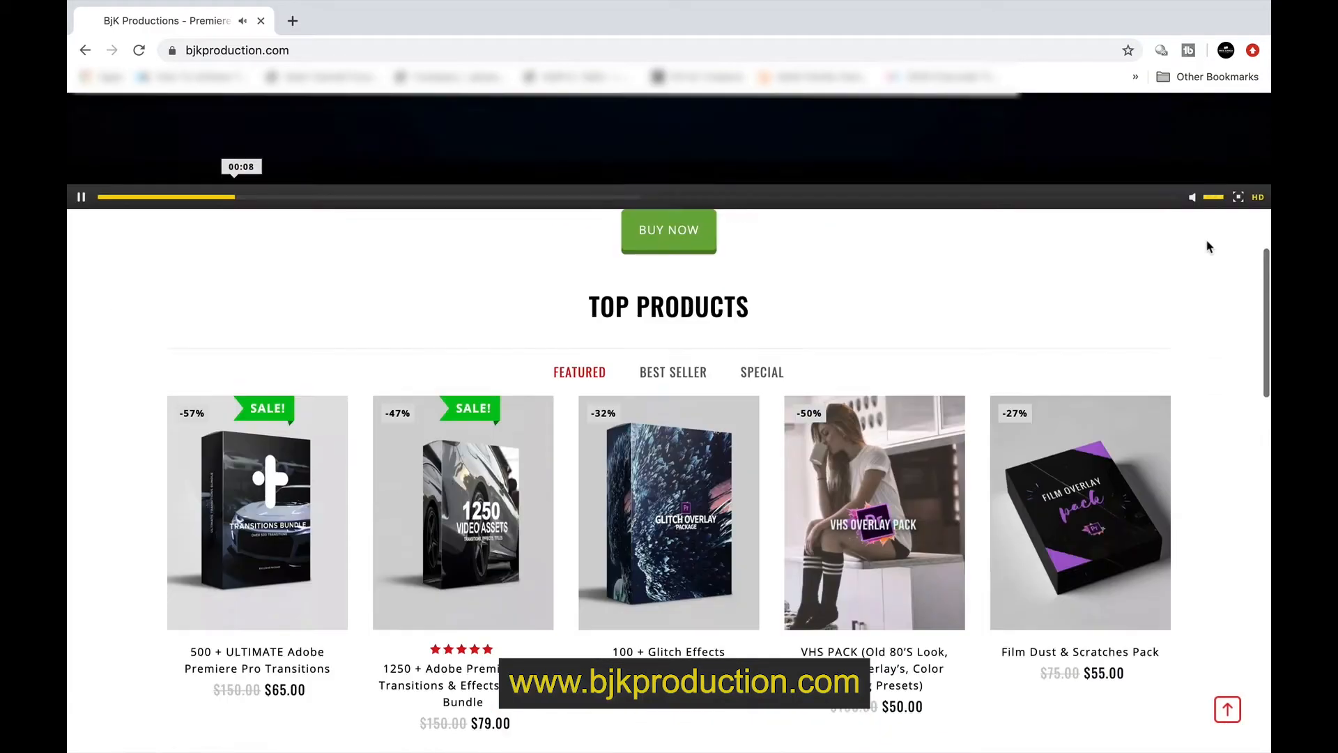
scroll(1079, 311, down, 1)
scroll(1078, 311, up, 3)
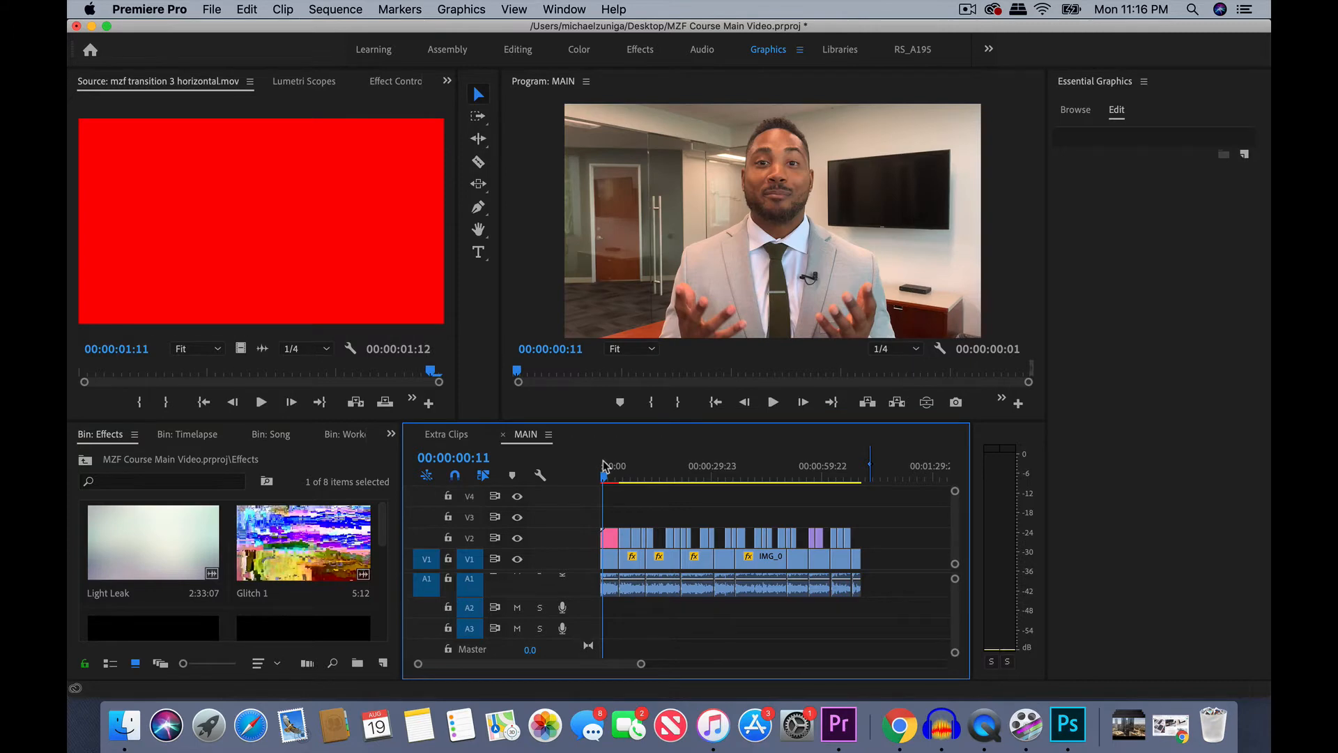
- Play the opening to the car shot at 00:00:05:18, then scroll the Effects bin to the MZF clips
key(equal)
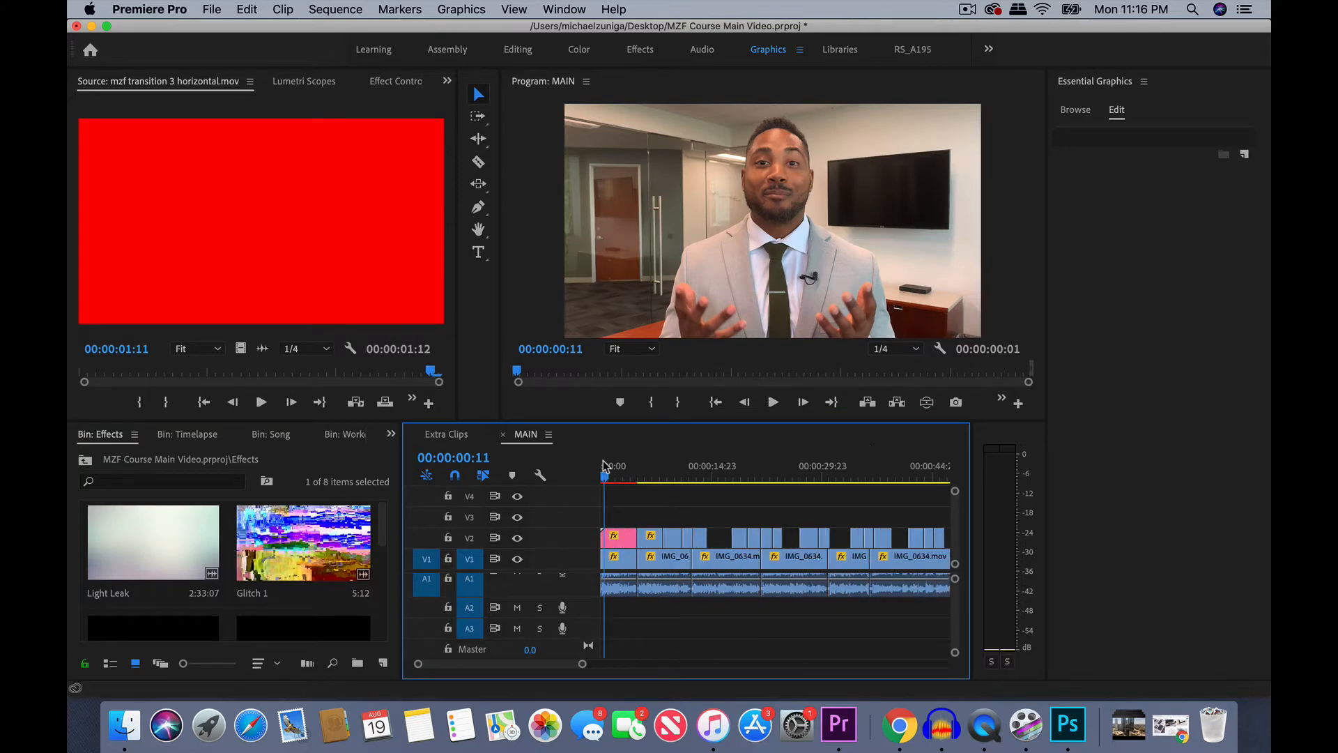
key(space)
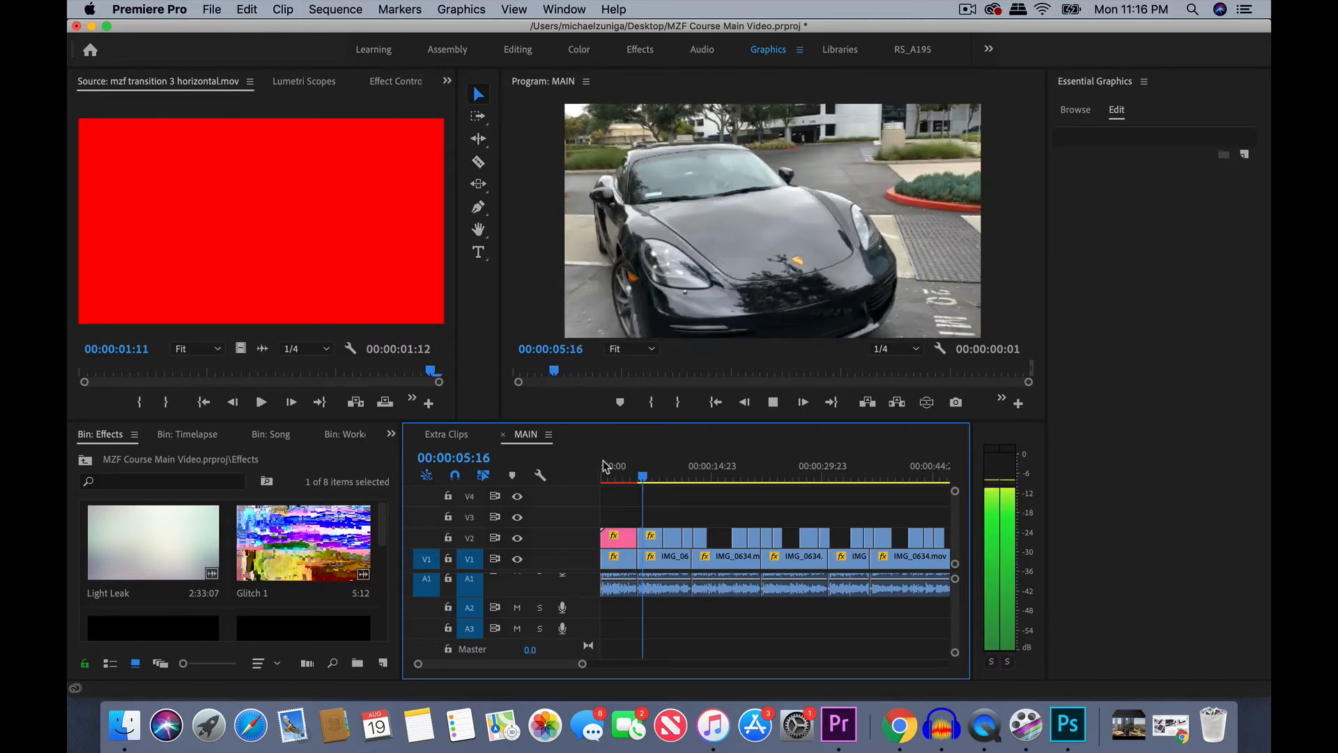
key(space)
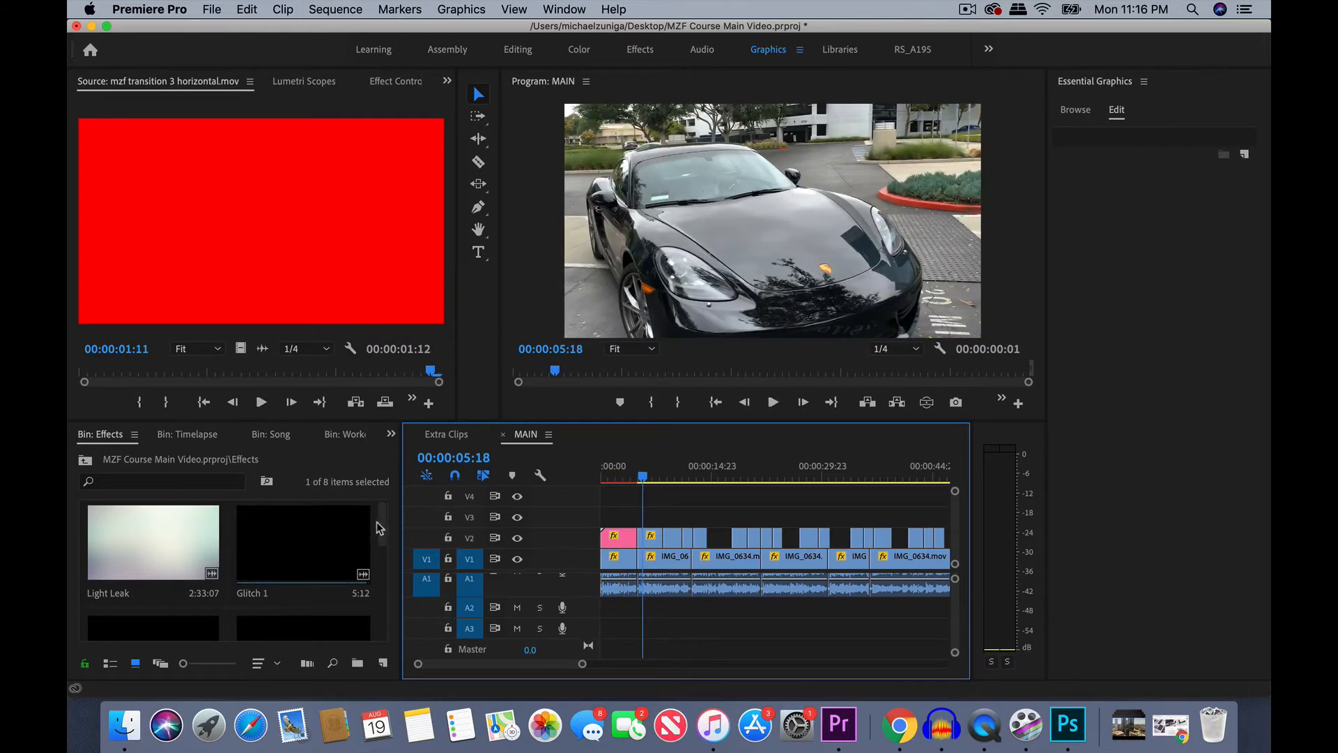
drag(380, 529, 374, 616)
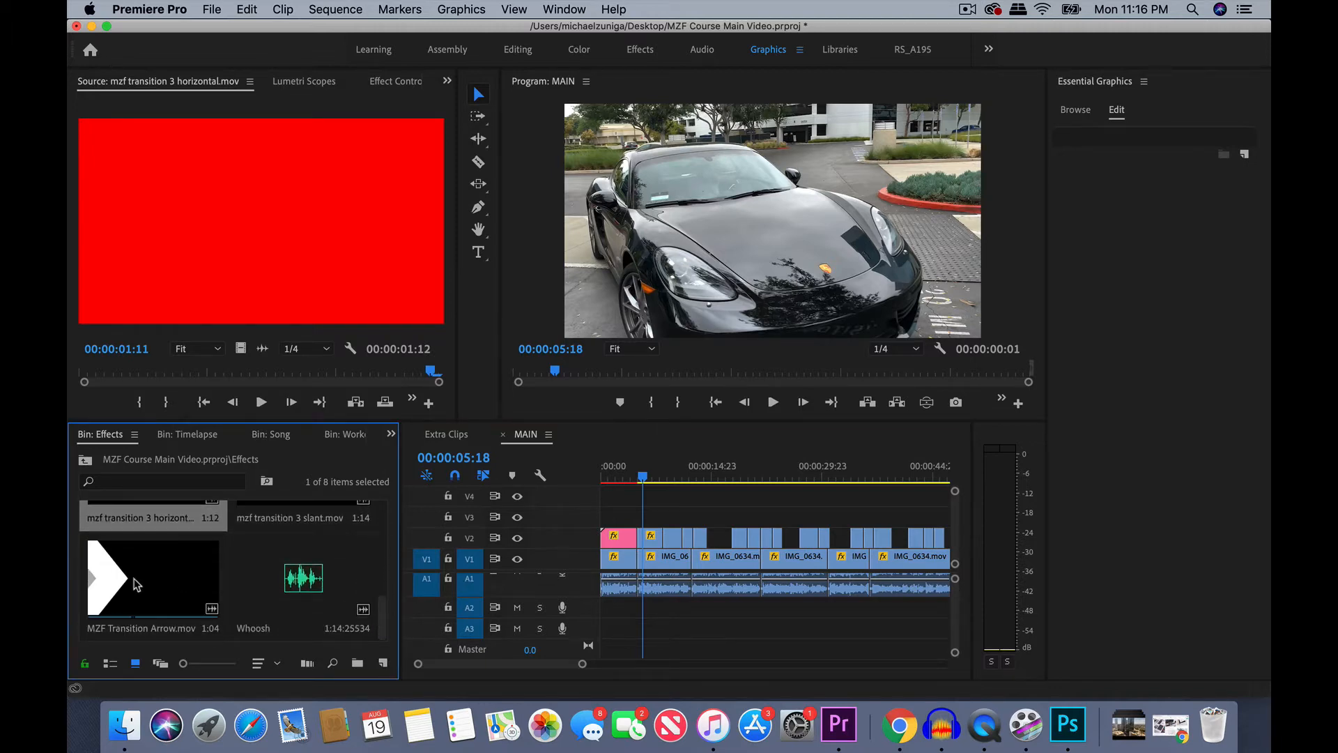
- Place MZF Transition Arrow on V3 over the cut into the car shot, shifted slightly earlier
double_click(188, 582)
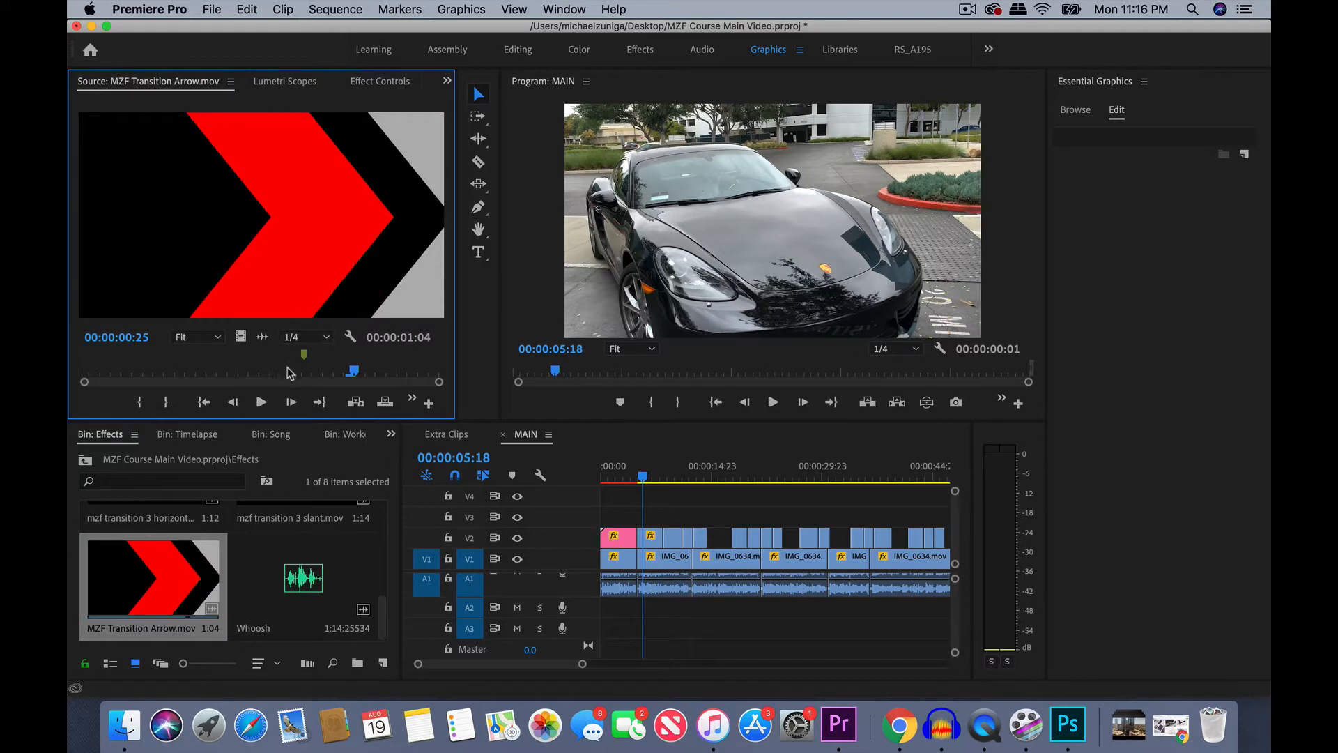
drag(329, 383, 636, 515)
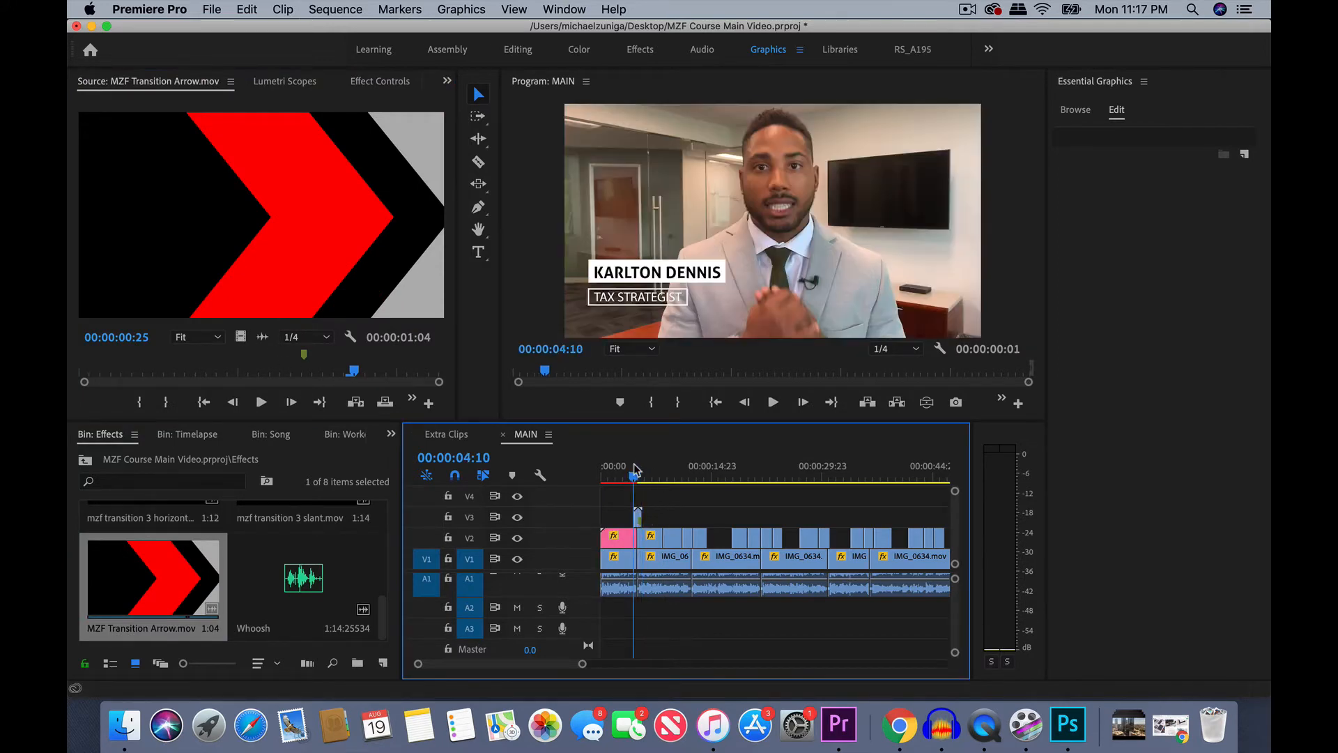
key(=)
key(=)
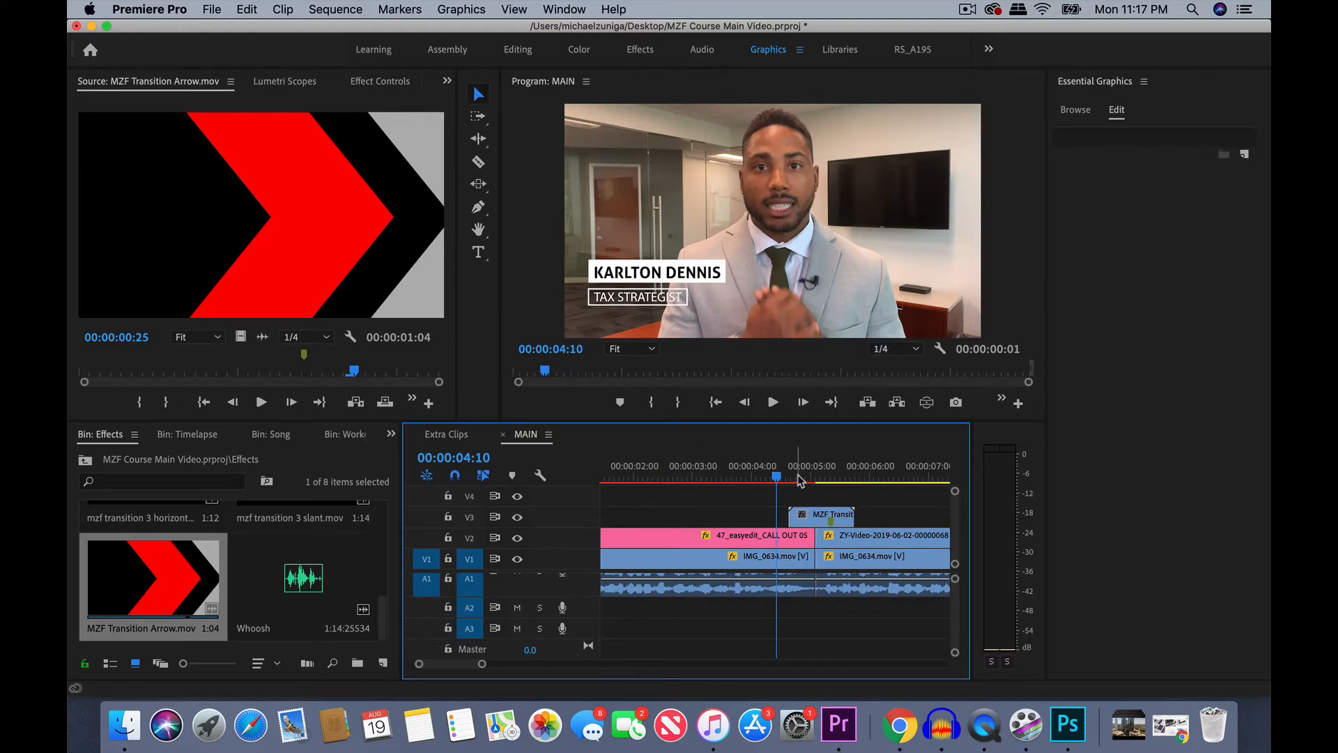
key(space)
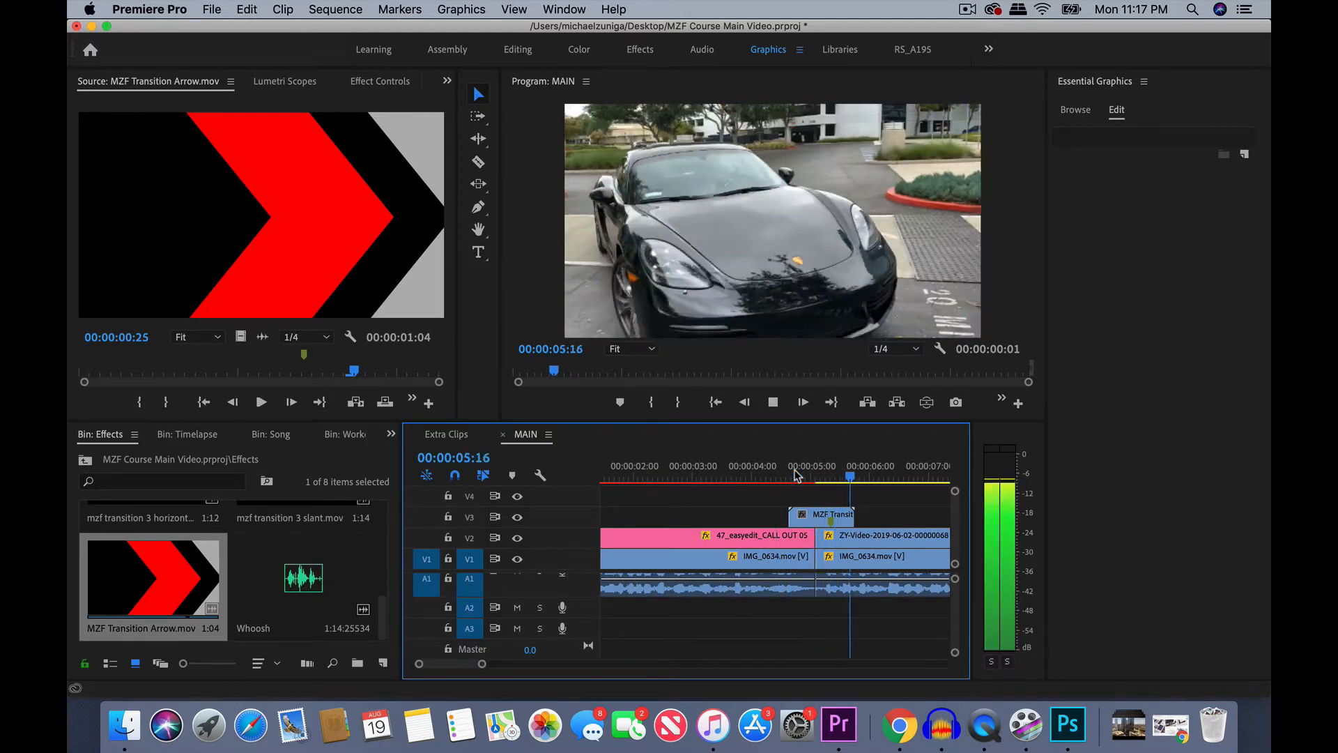
drag(796, 476, 831, 478)
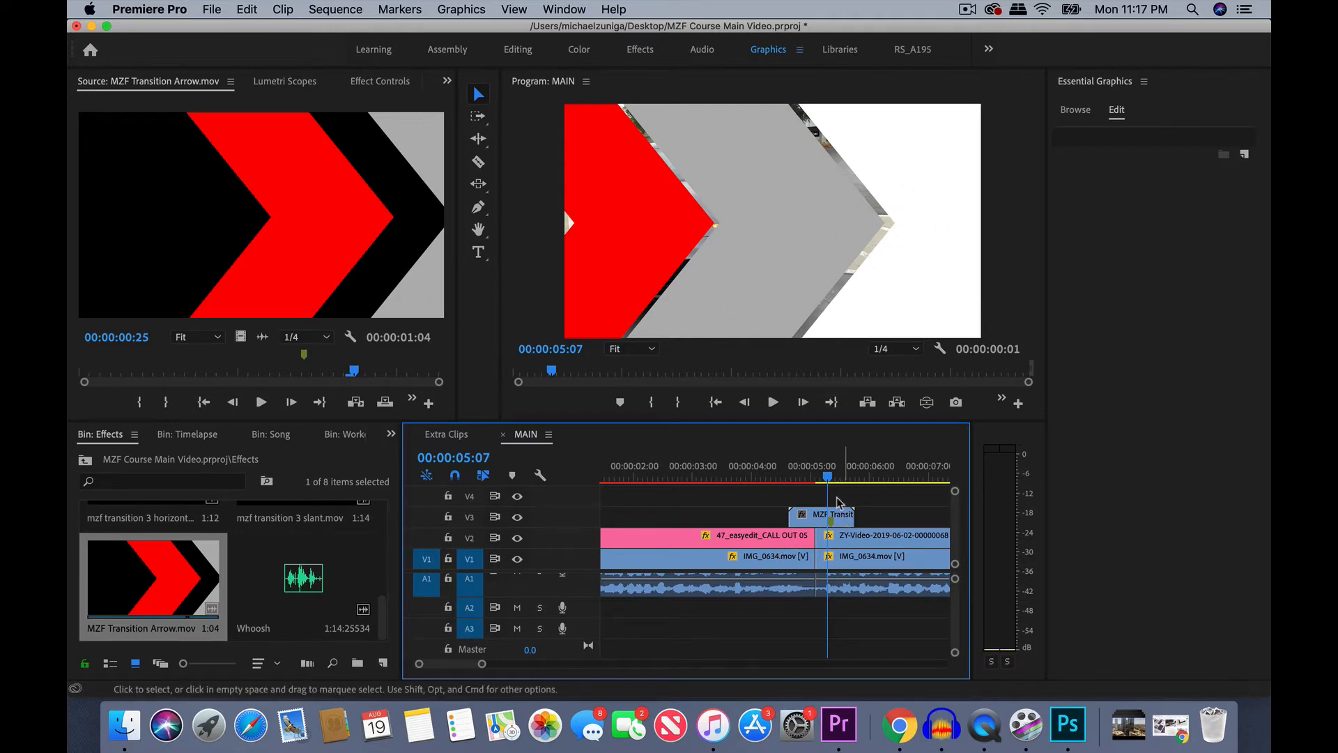
drag(834, 515, 818, 528)
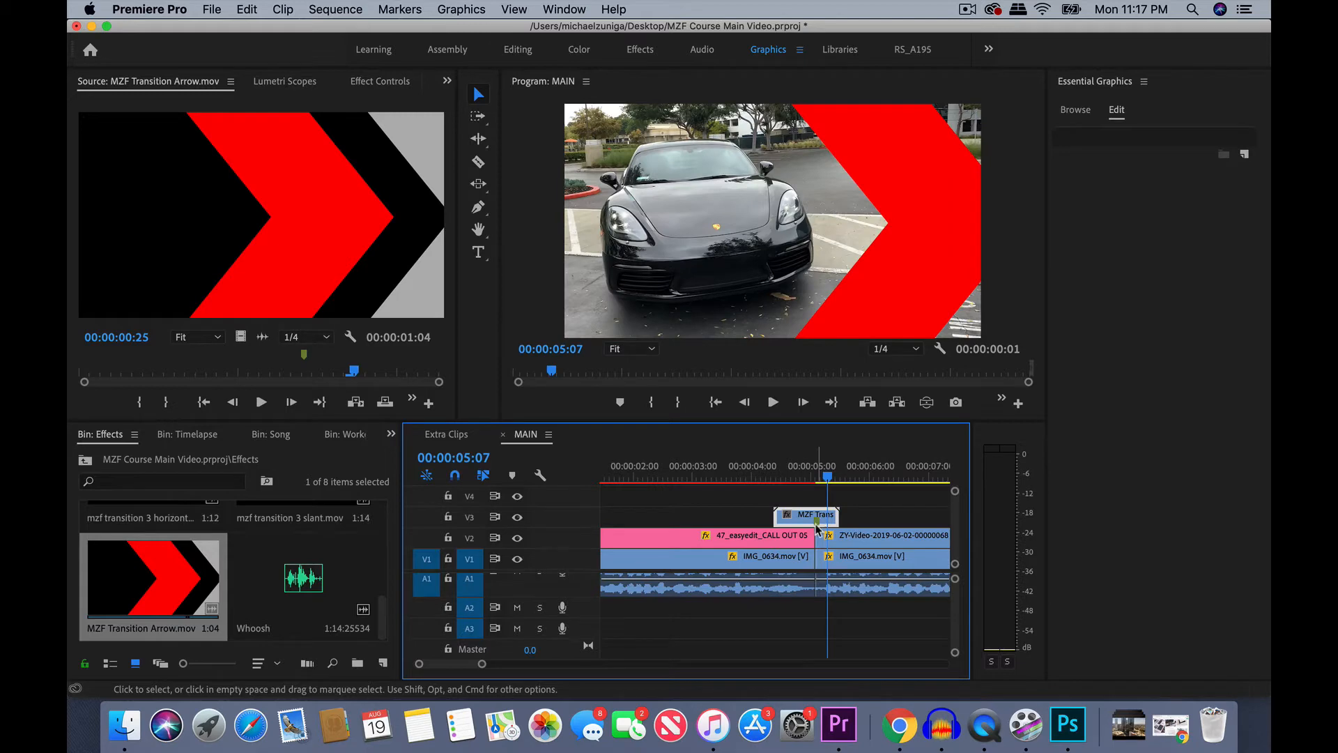
- Add a marker at 00:00:05:07 where the arrow enters, then replay the arrow wipe
click(836, 472)
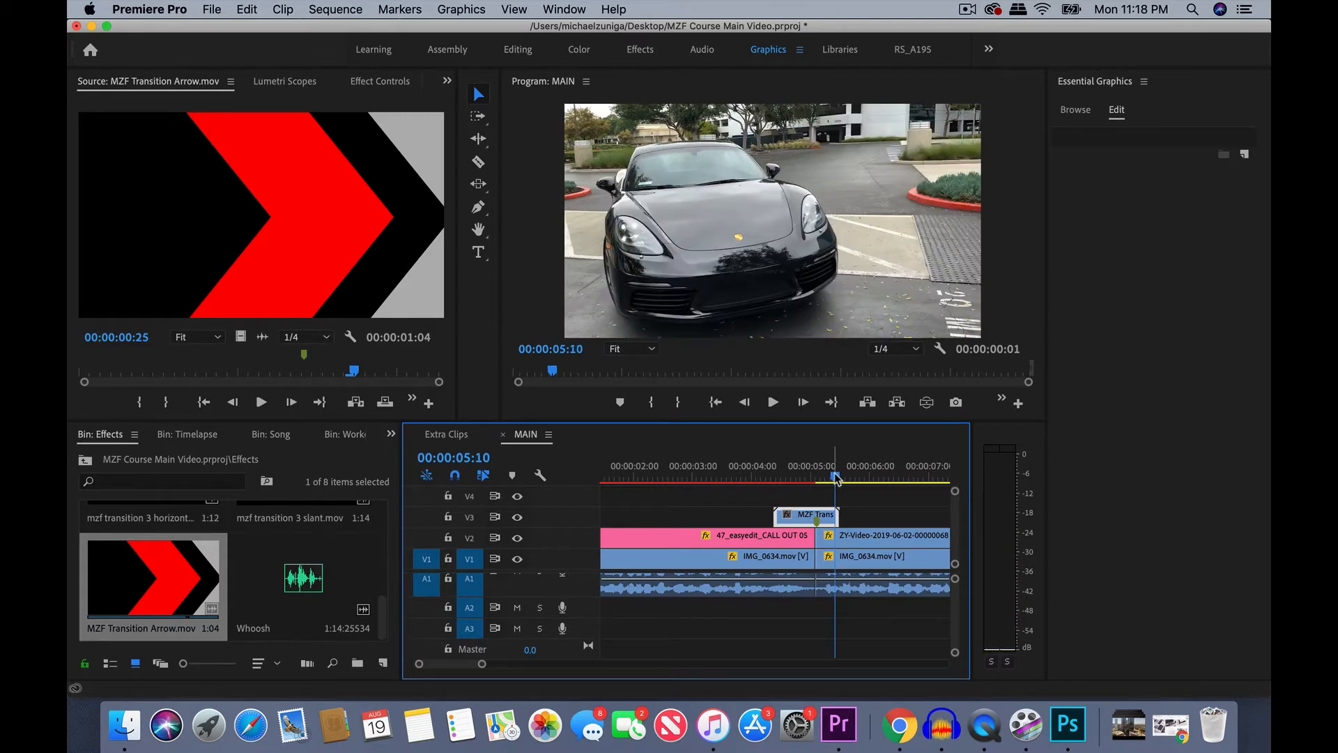
drag(833, 479, 827, 477)
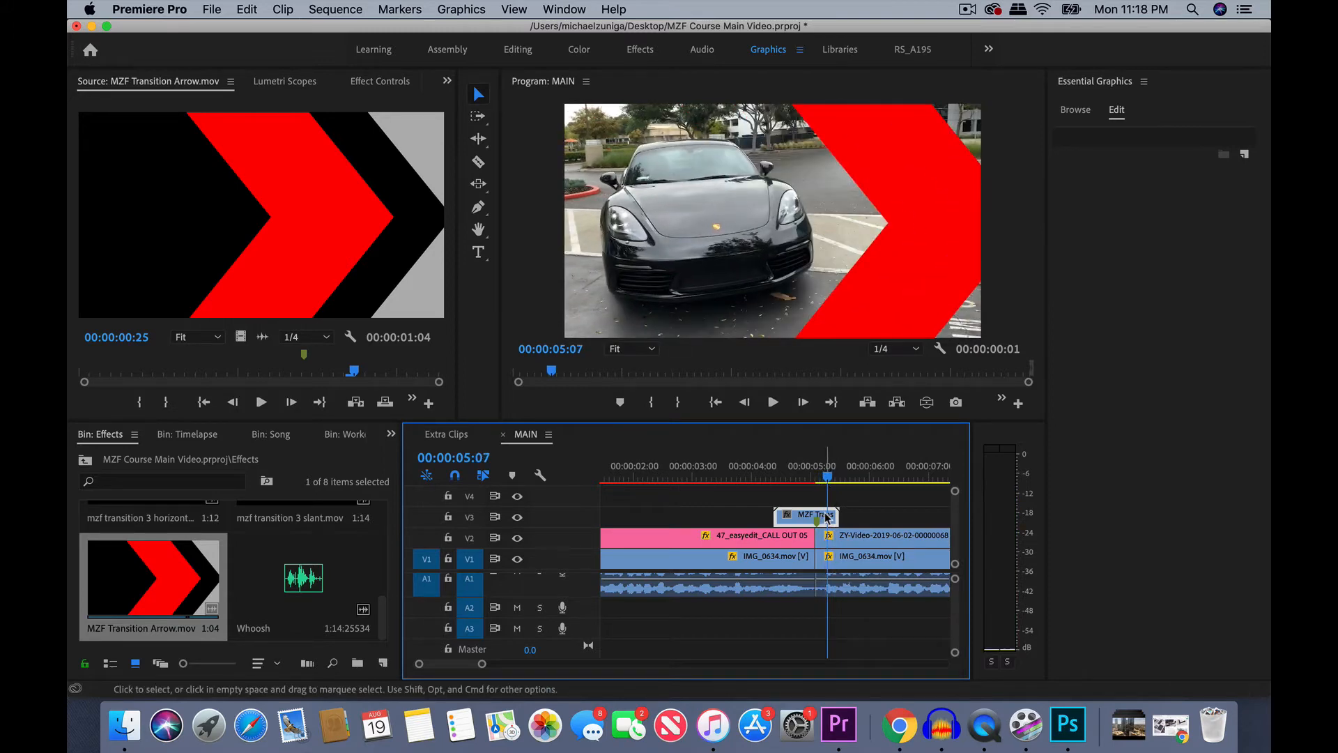
key(m)
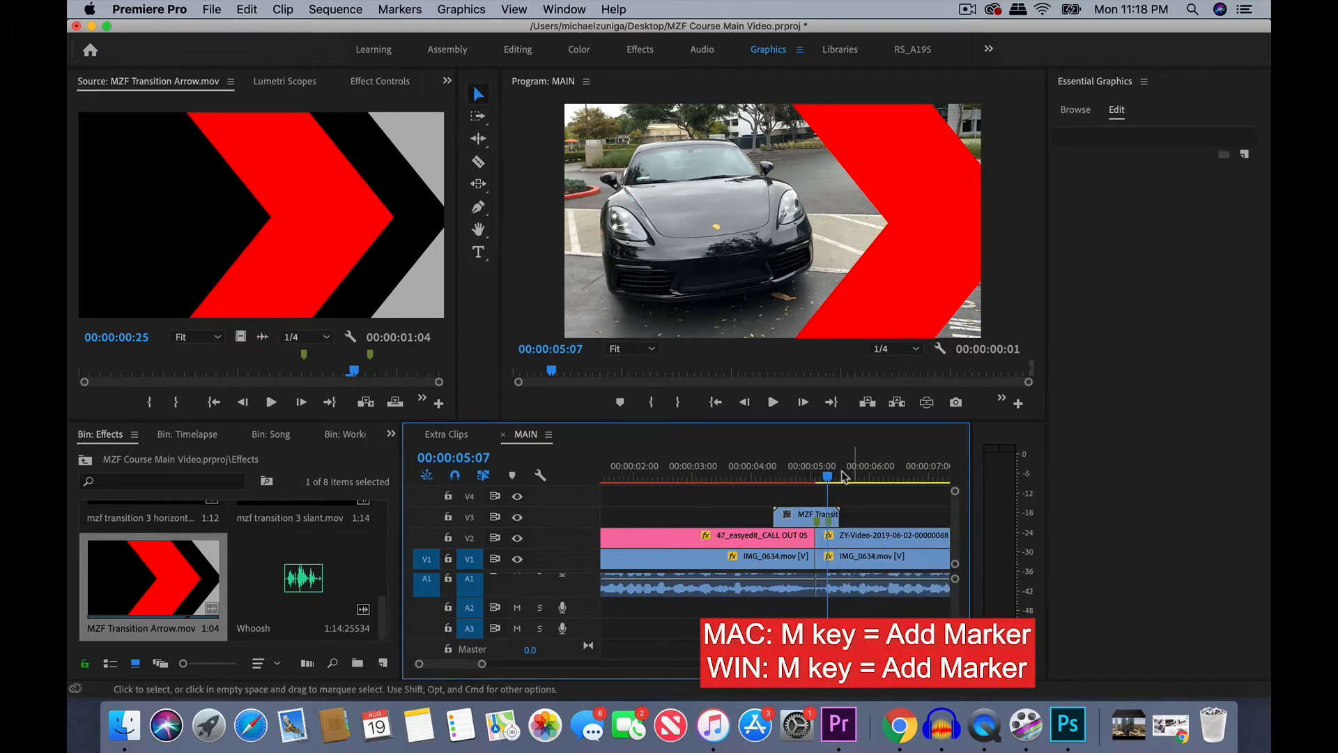
click(815, 472)
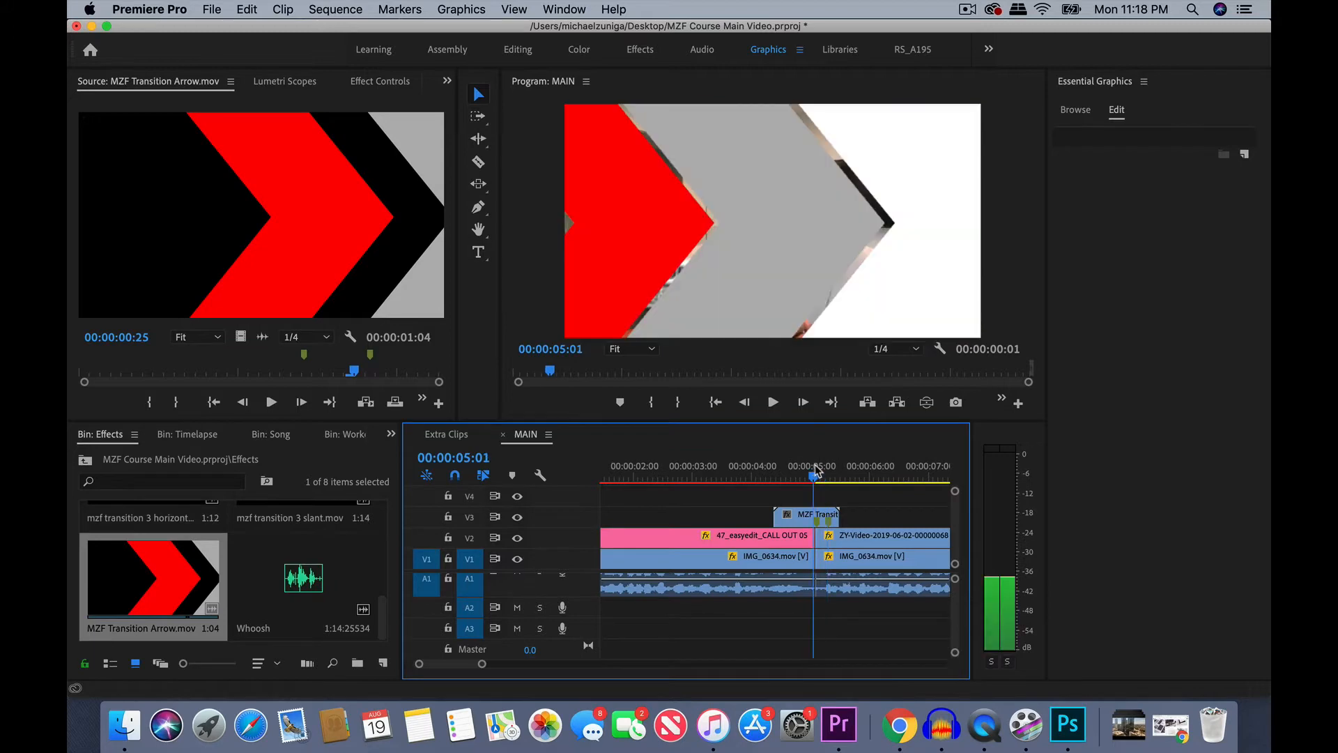
drag(815, 472, 817, 465)
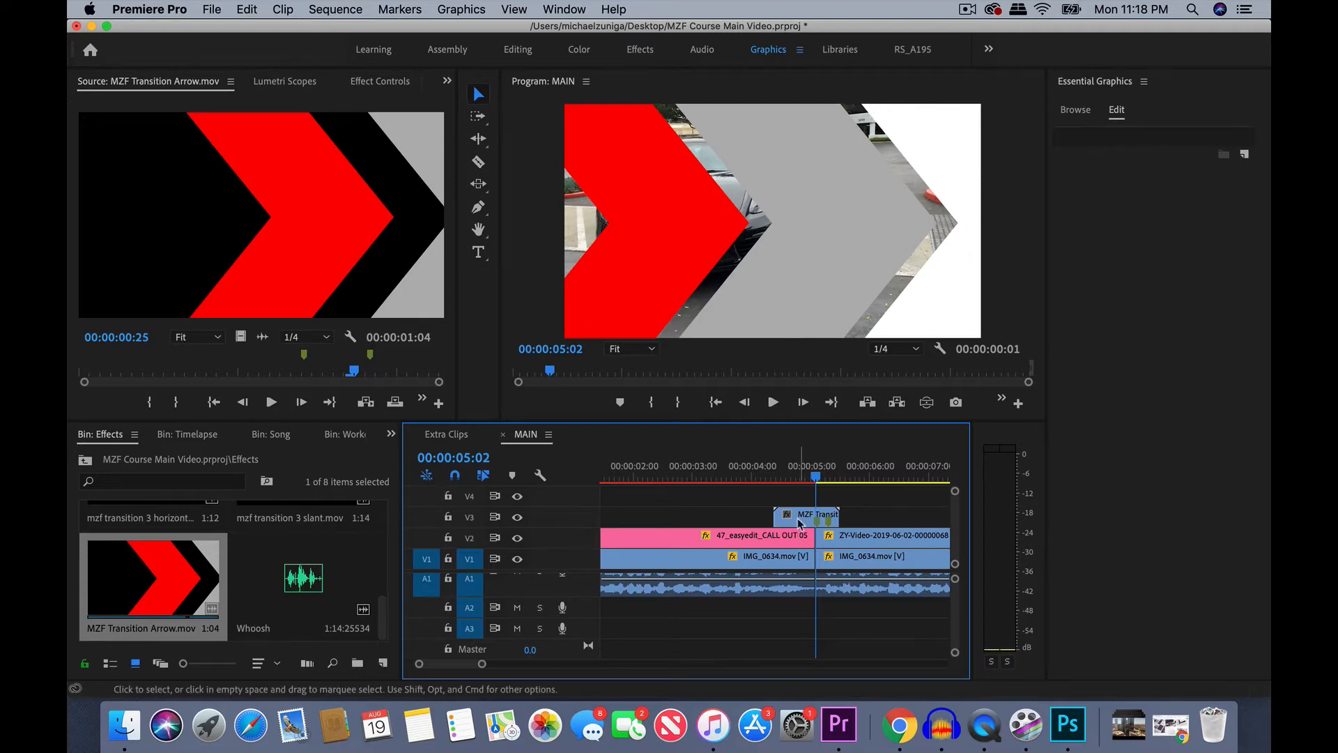
click(770, 468)
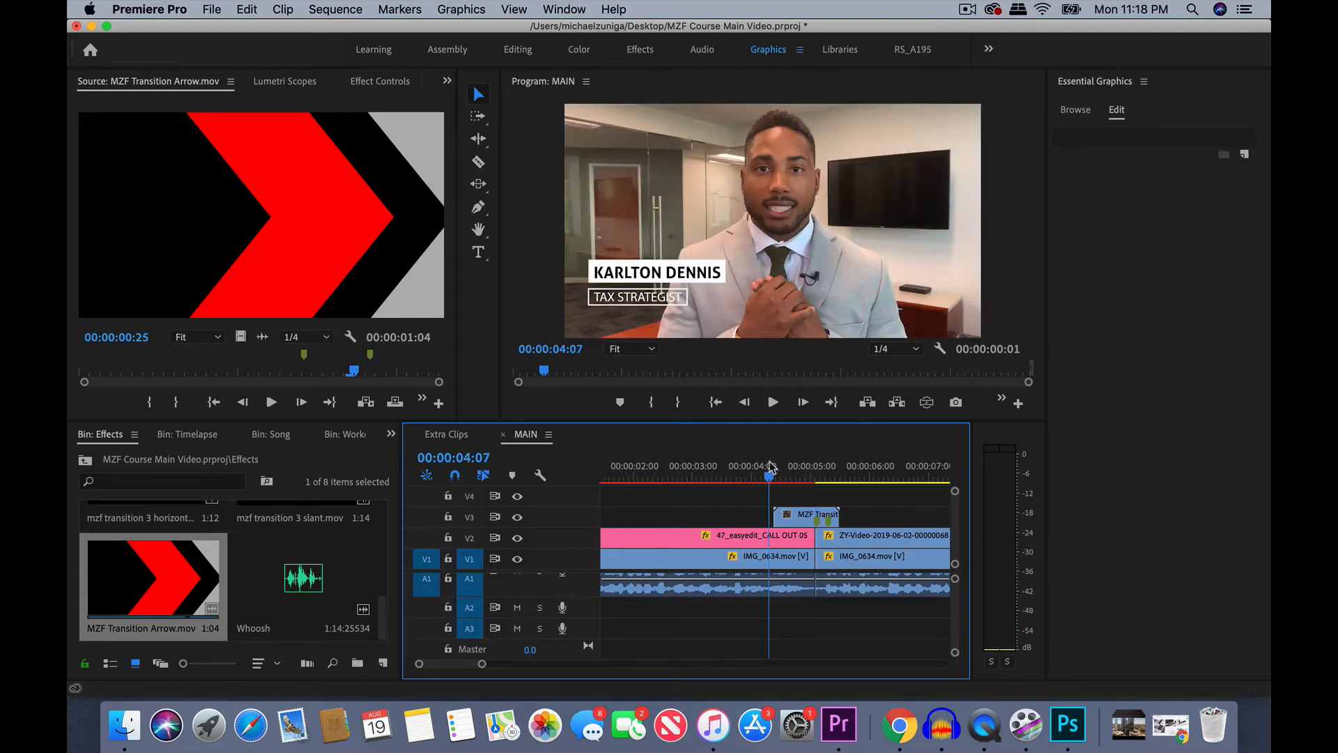
key(space)
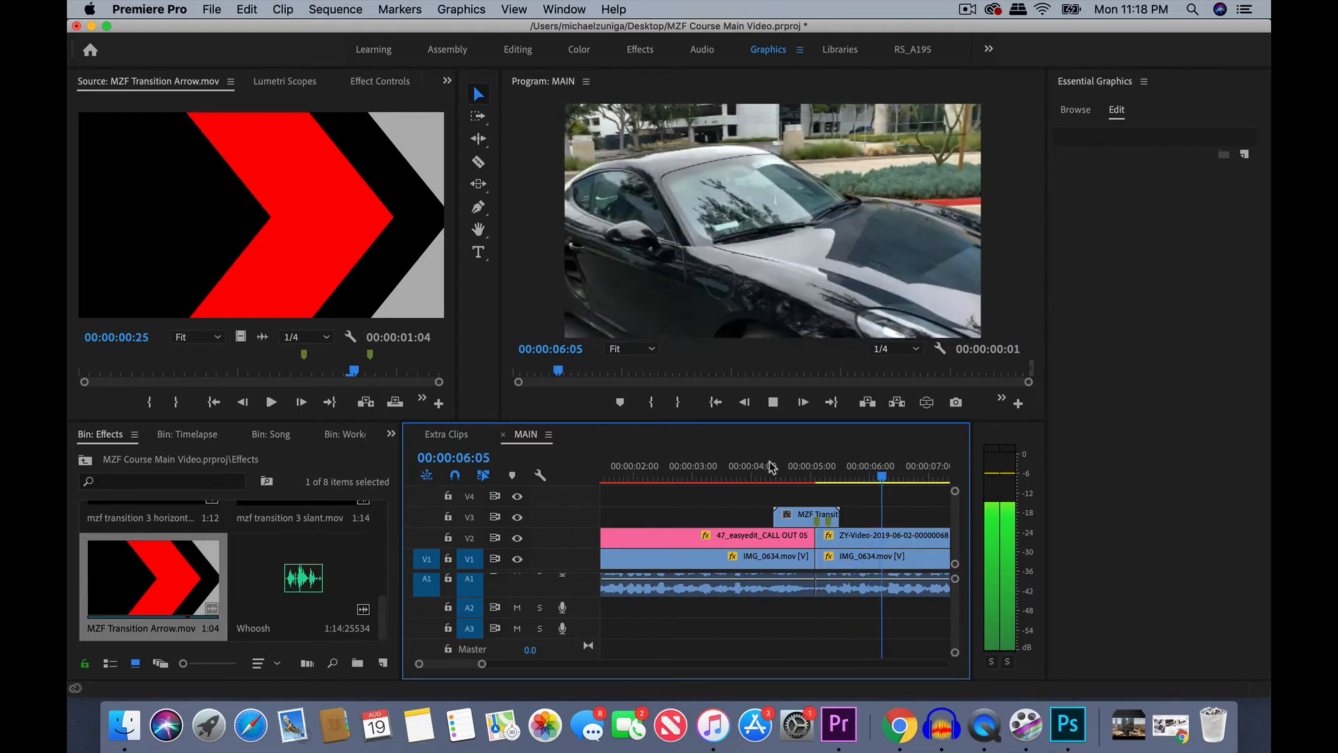
drag(772, 467, 741, 473)
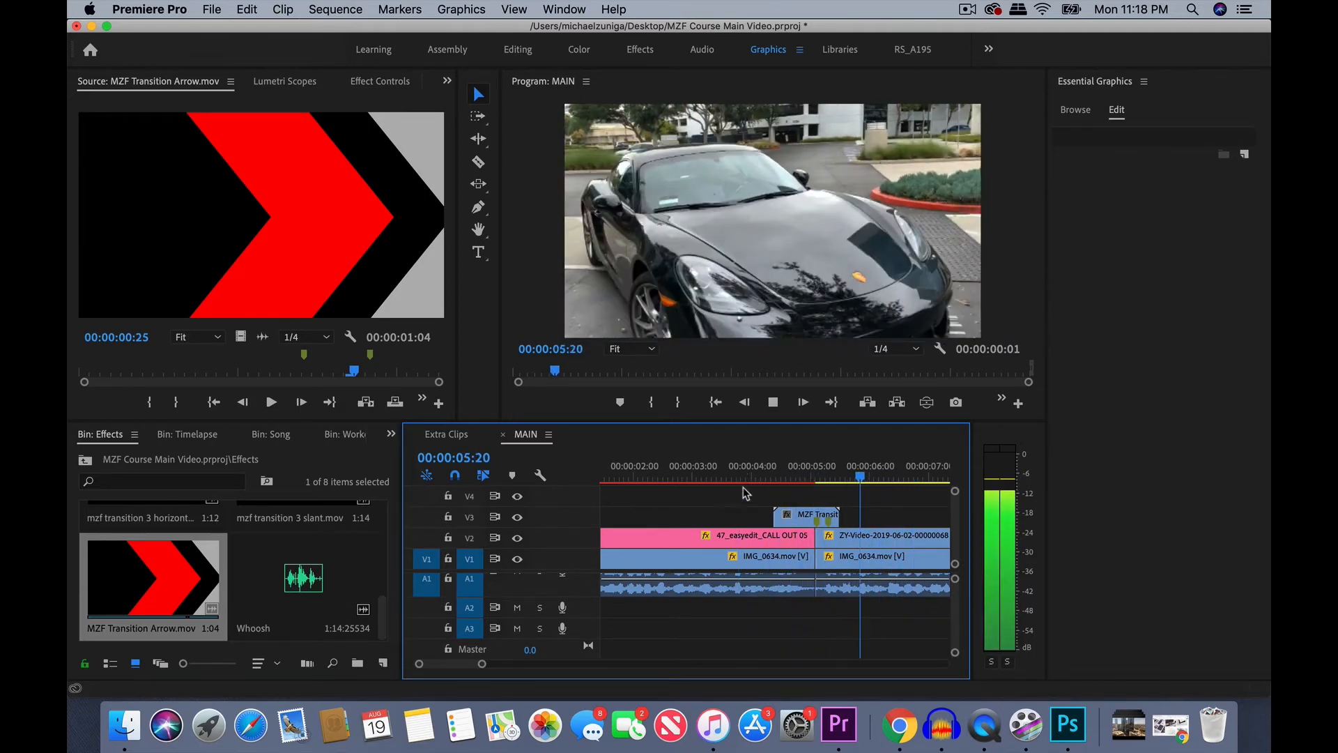
- Adjust the timeline zoom and undo an accidental trim that left a gap
key(space)
key(minus)
mouse_move(751, 471)
mouse_down()
mouse_move(640, 470)
mouse_move(747, 473)
mouse_up()
key(backslash)
drag(861, 611, 595, 498)
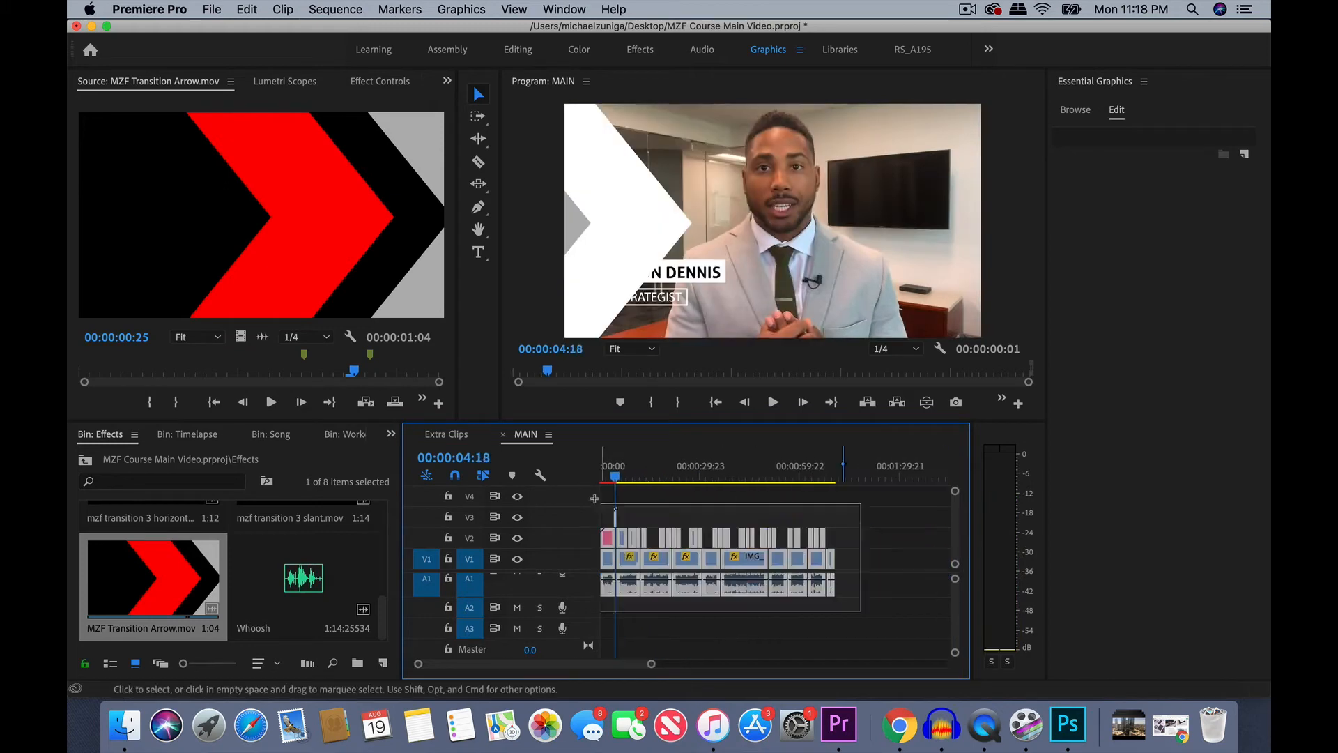
key(equal)
key(equal)
key(equal)
key(equal)
key(equal)
click(702, 514)
drag(836, 612, 832, 556)
key(super+z)
click(701, 474)
- Play until the man leaves the car at 00:00:10:21, then scroll the Effects bin up to Light Leak
key(space)
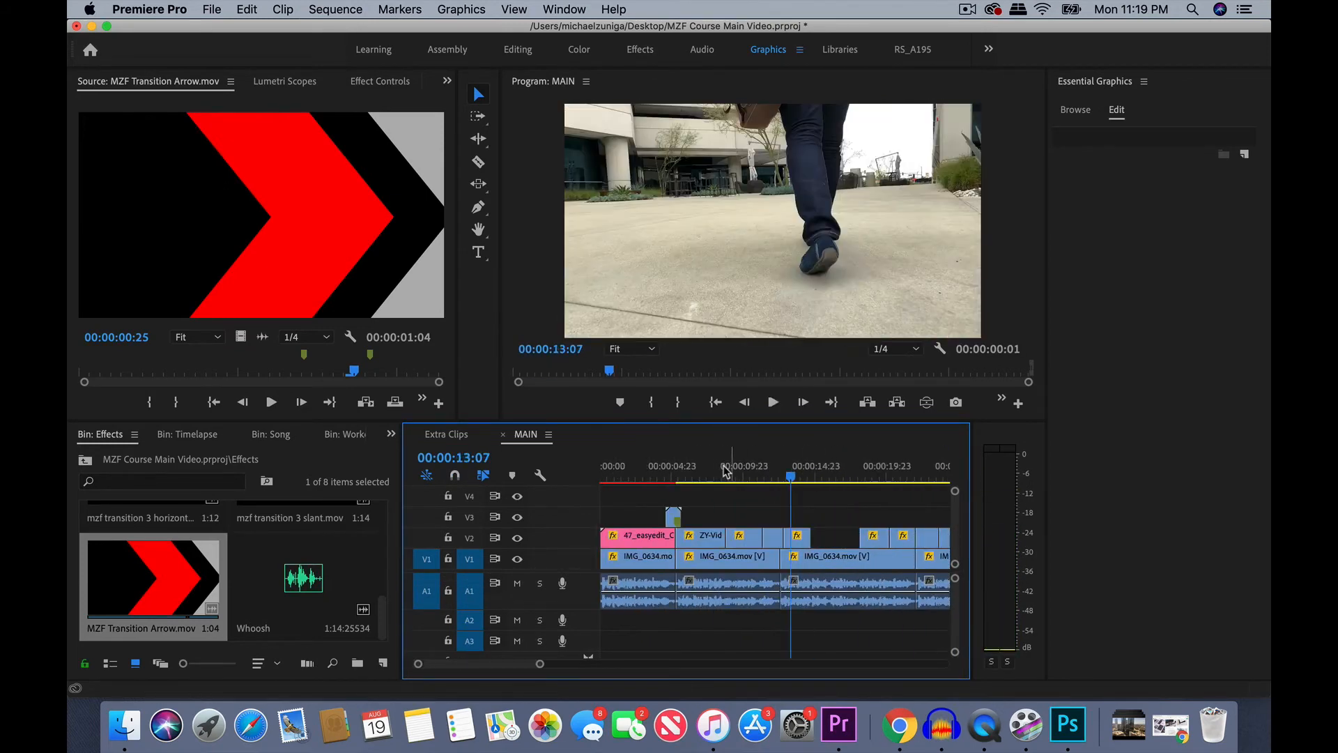
click(720, 471)
key(space)
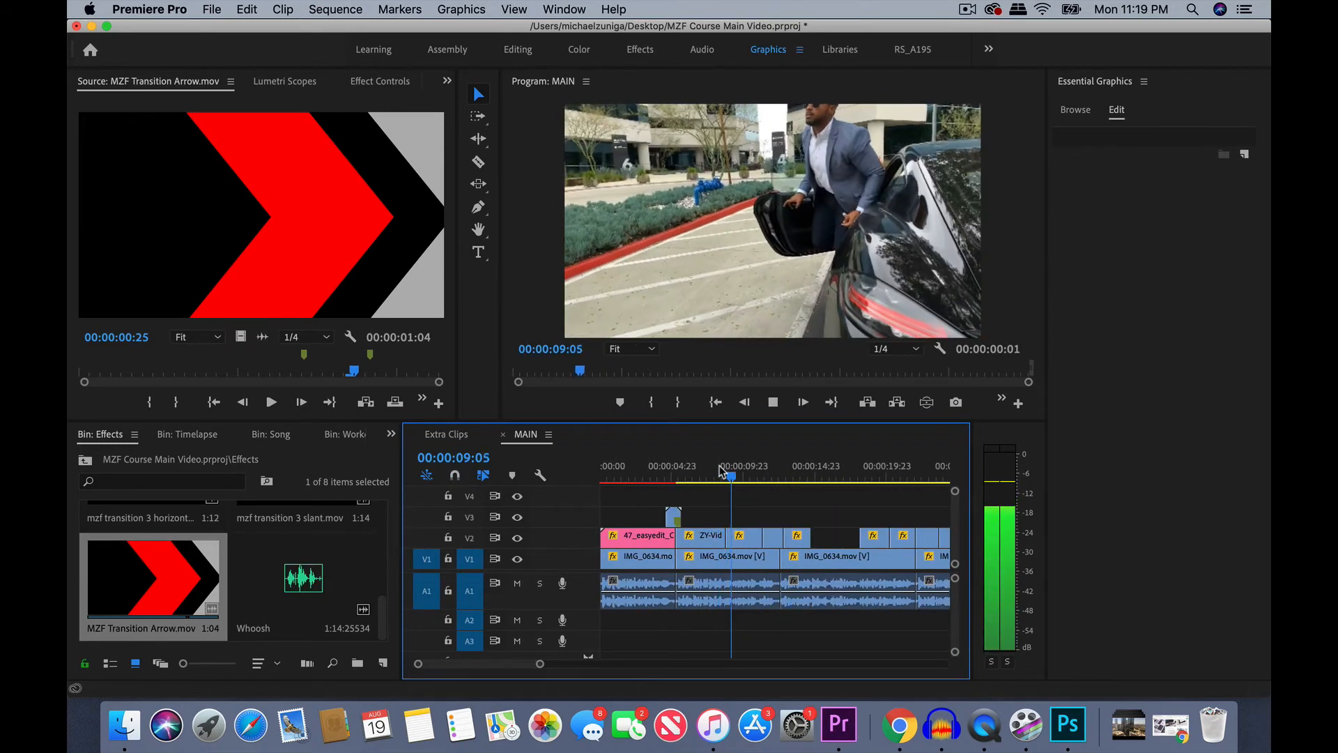
key(space)
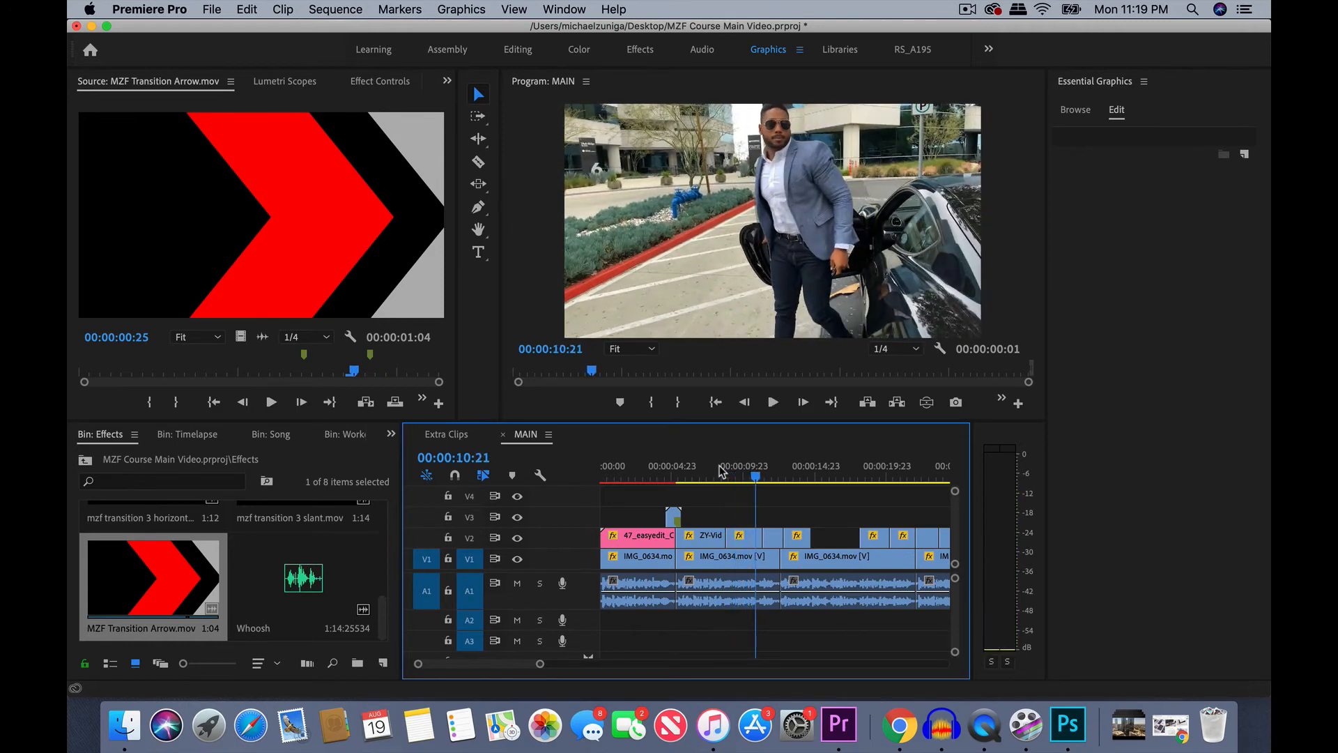
scroll(237, 557, up, 3)
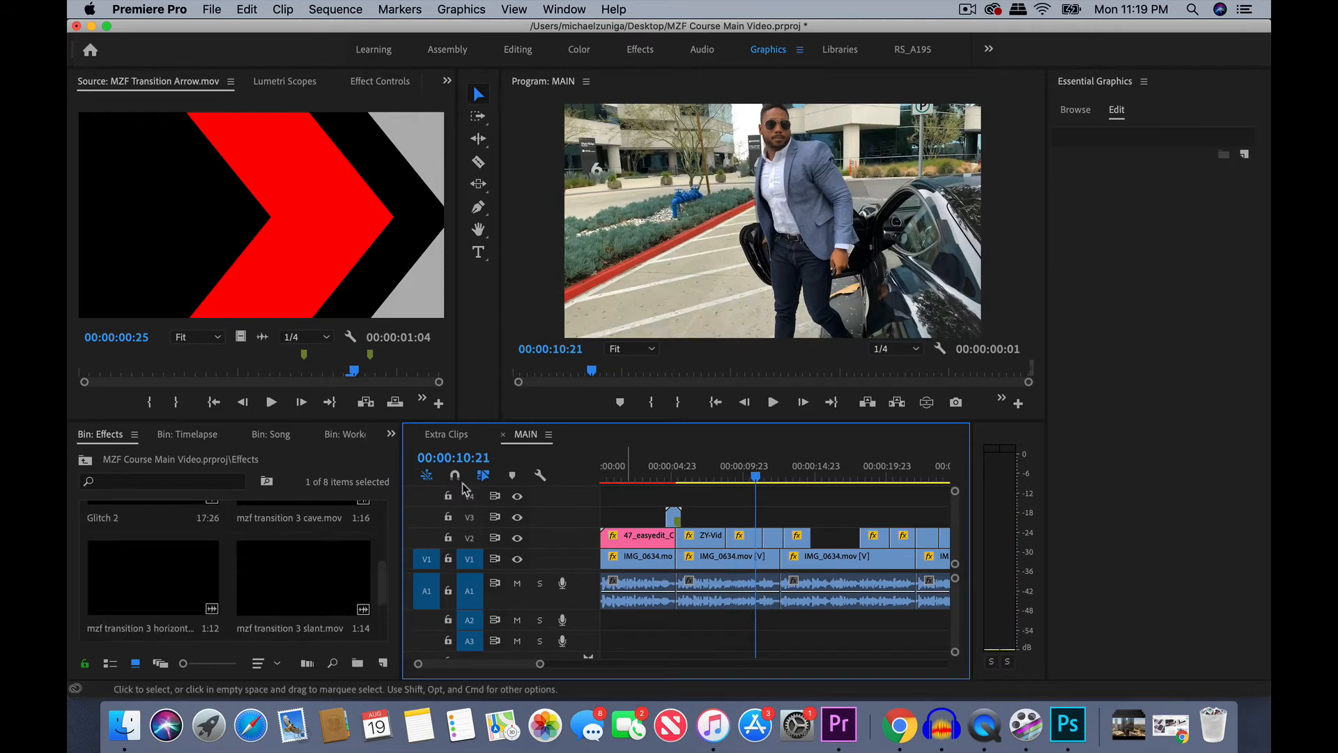
scroll(211, 570, up, 3)
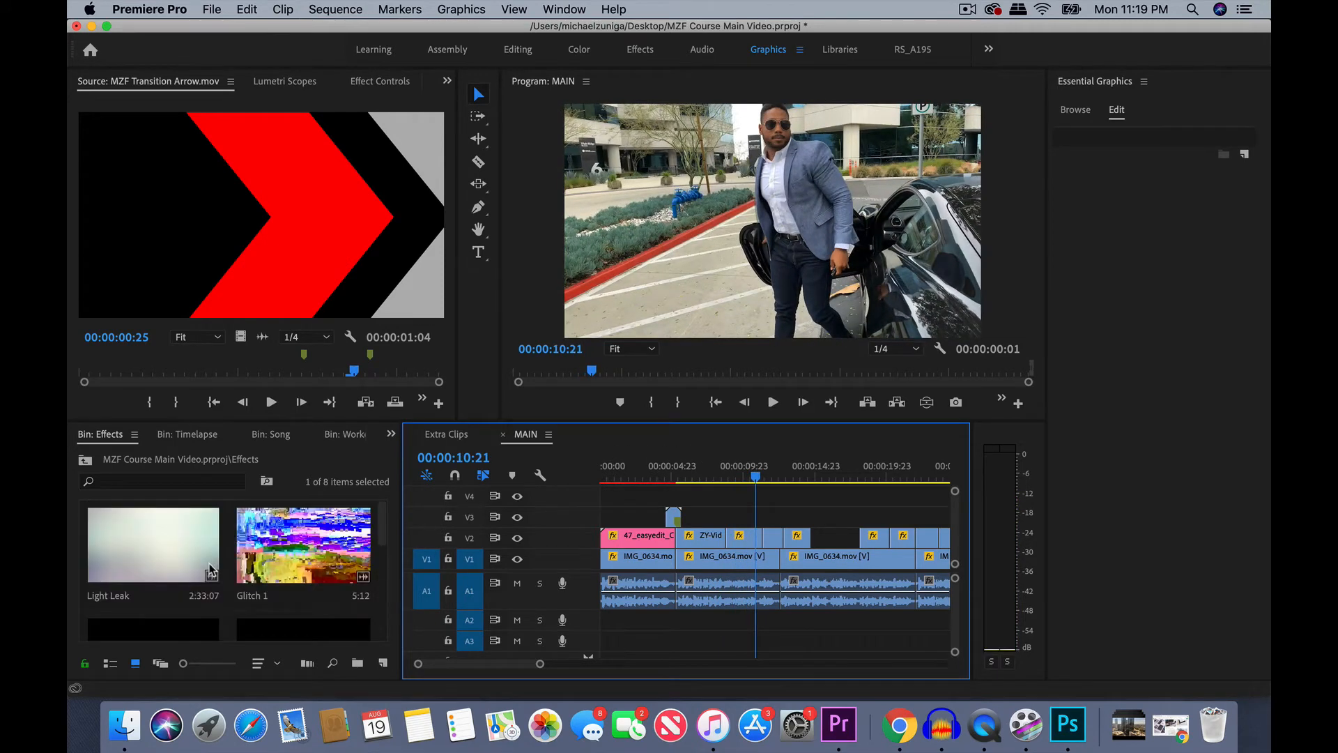
- Mark a 7:12 section of the Light Leak clip and place it on V3 over the car shots
double_click(134, 544)
drag(233, 377, 304, 374)
key(i)
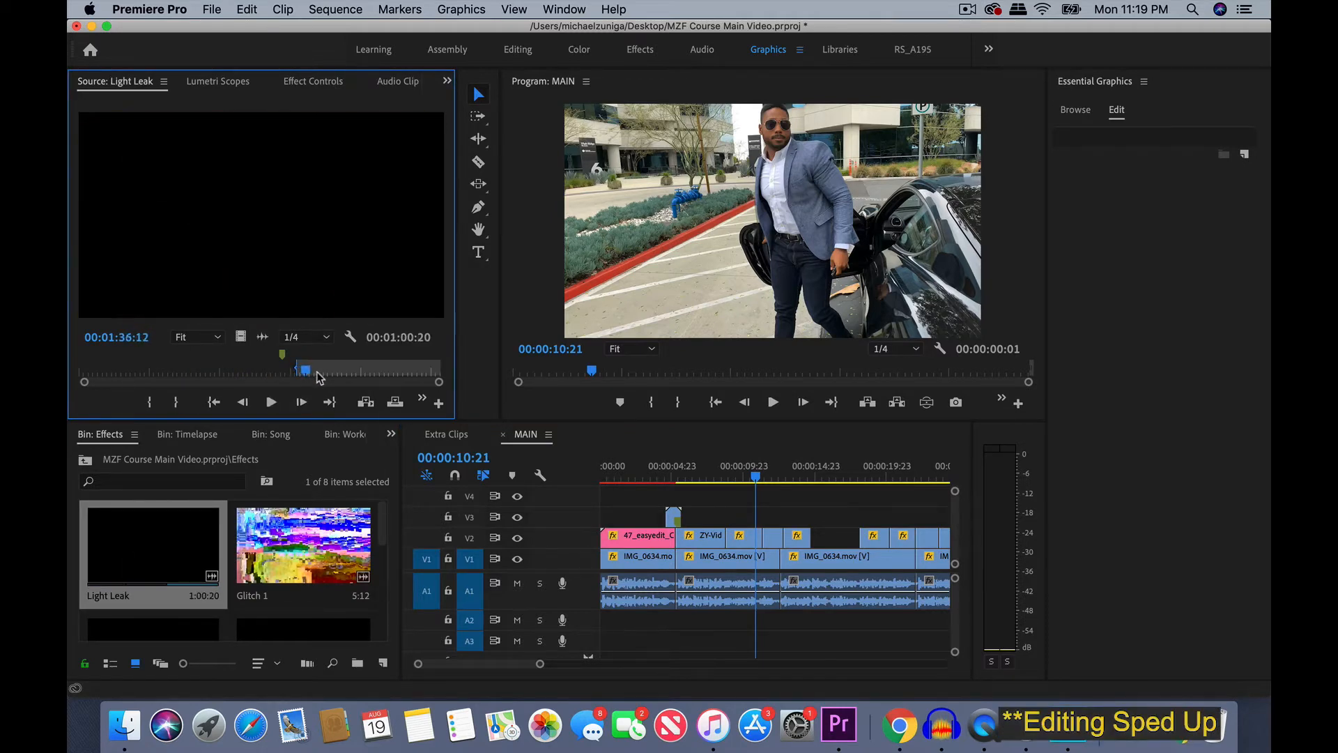
click(314, 374)
key(o)
drag(240, 337, 712, 521)
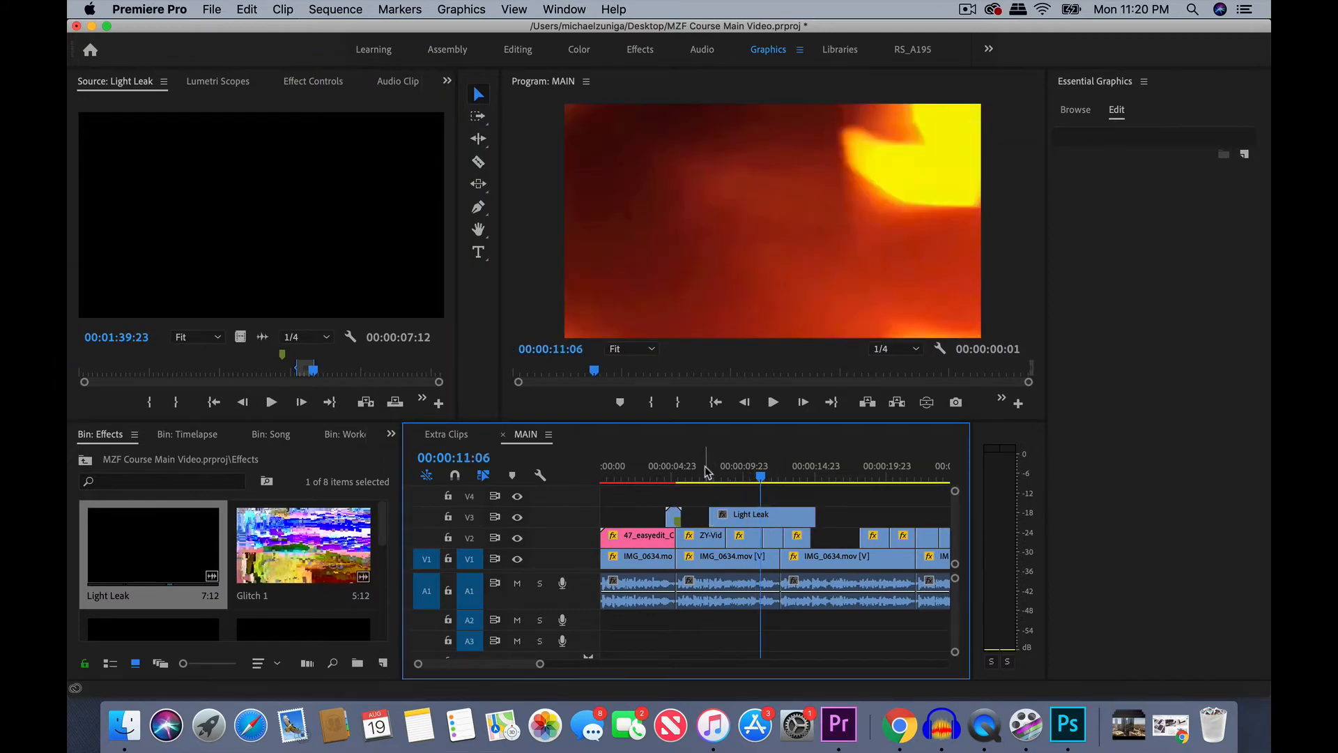
- Set the Light Leak clip's Opacity blend mode to Screen and play it back
click(770, 524)
click(314, 82)
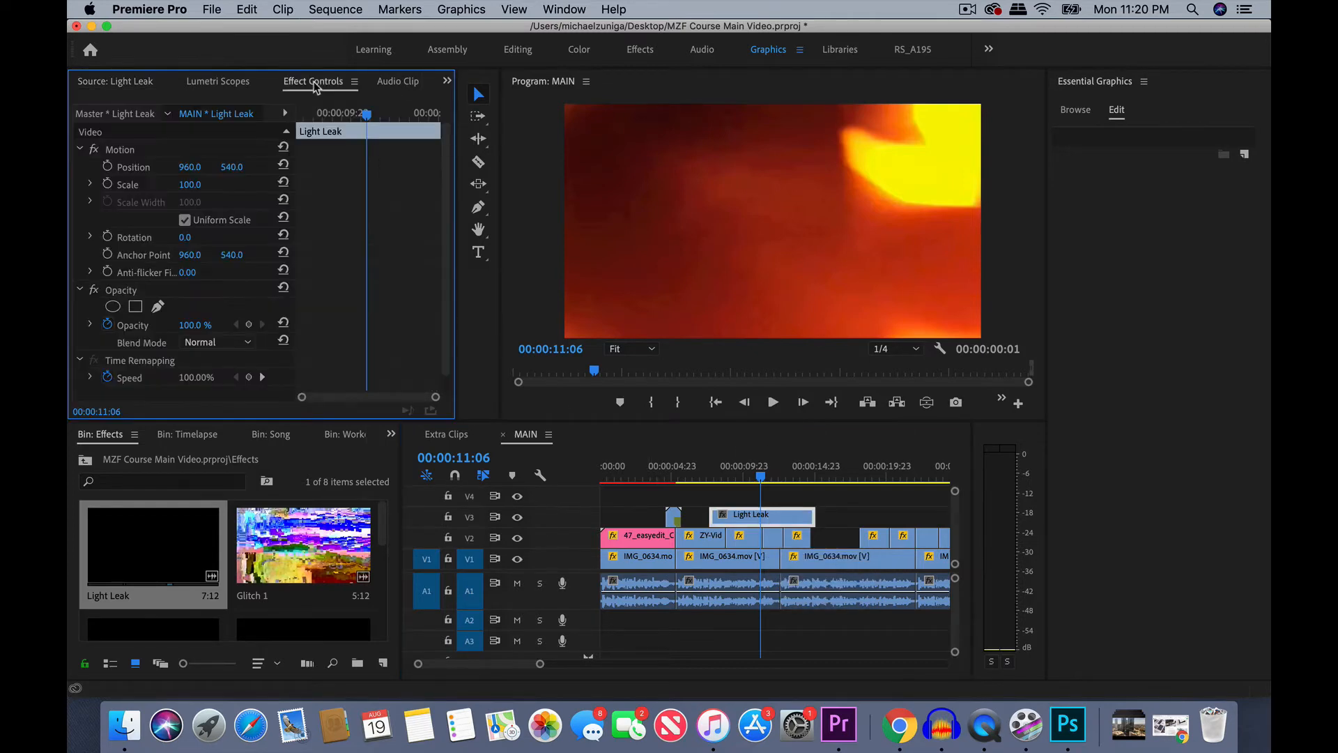
scroll(360, 290, down, 1)
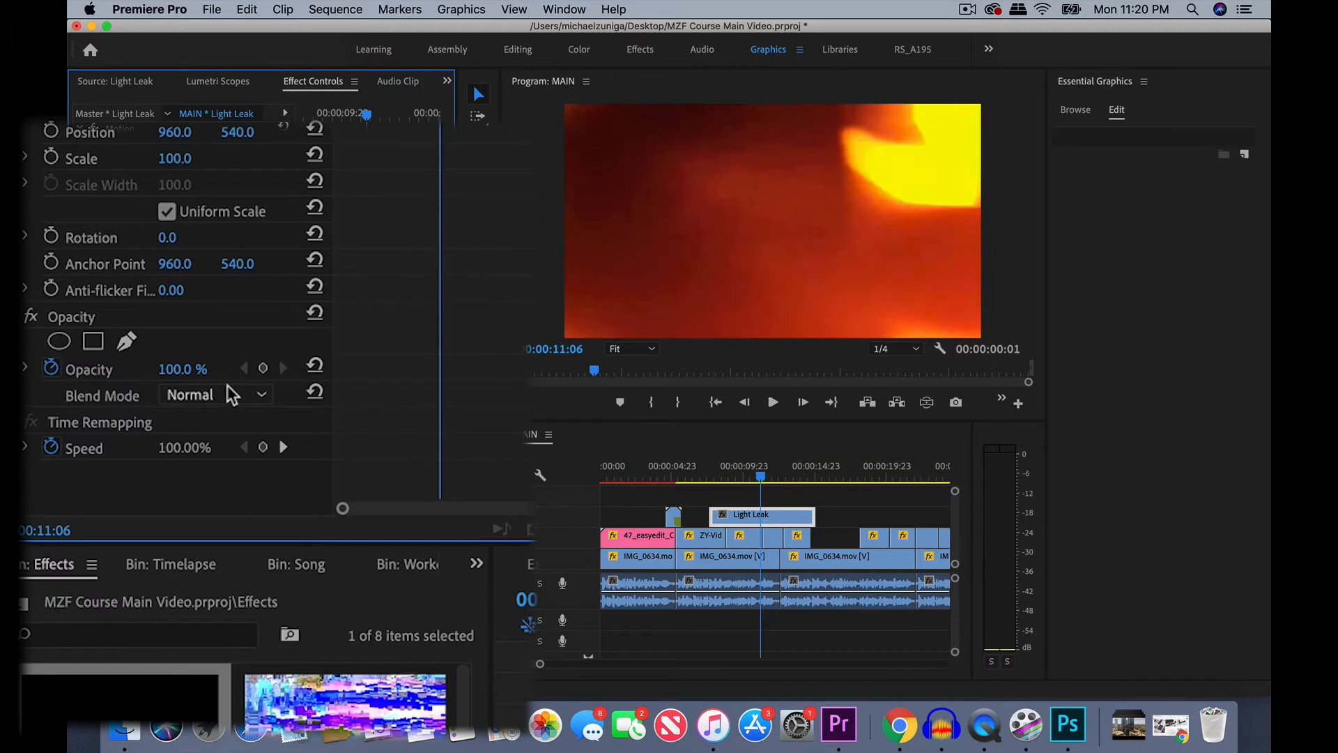
click(207, 395)
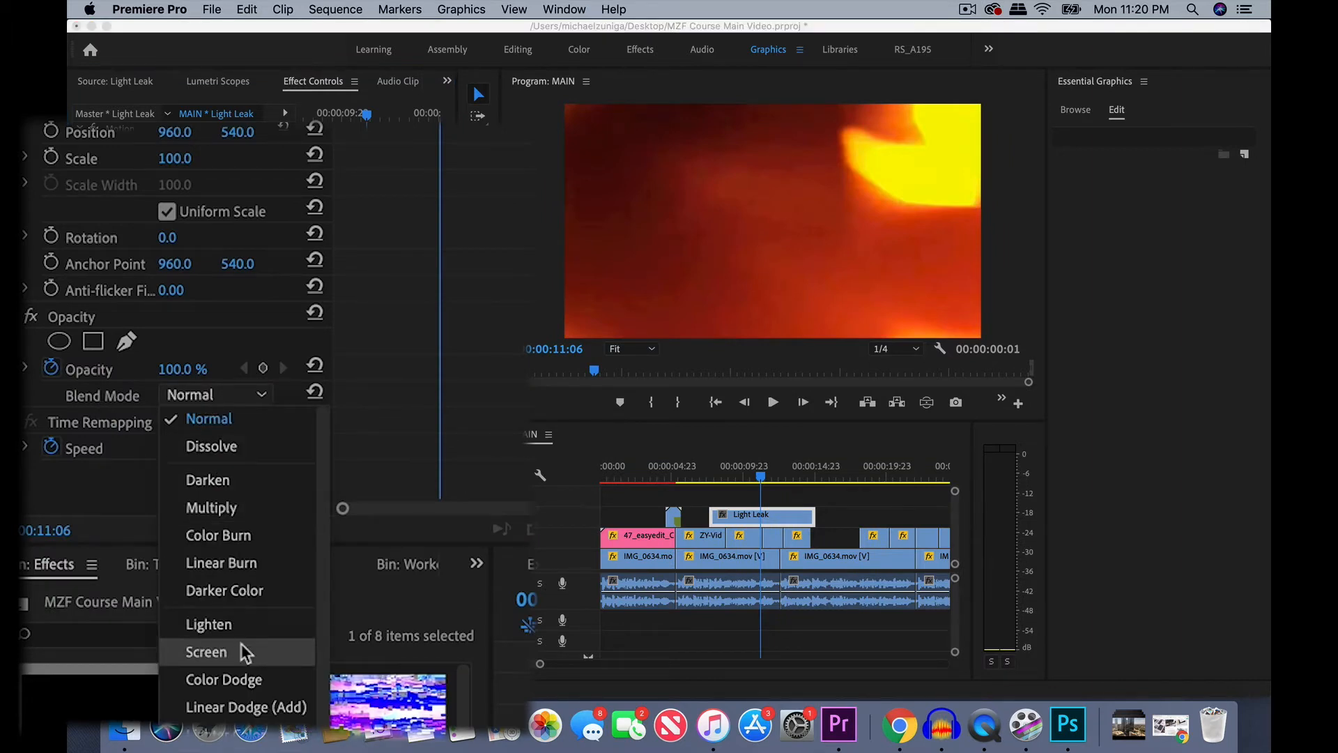
click(241, 650)
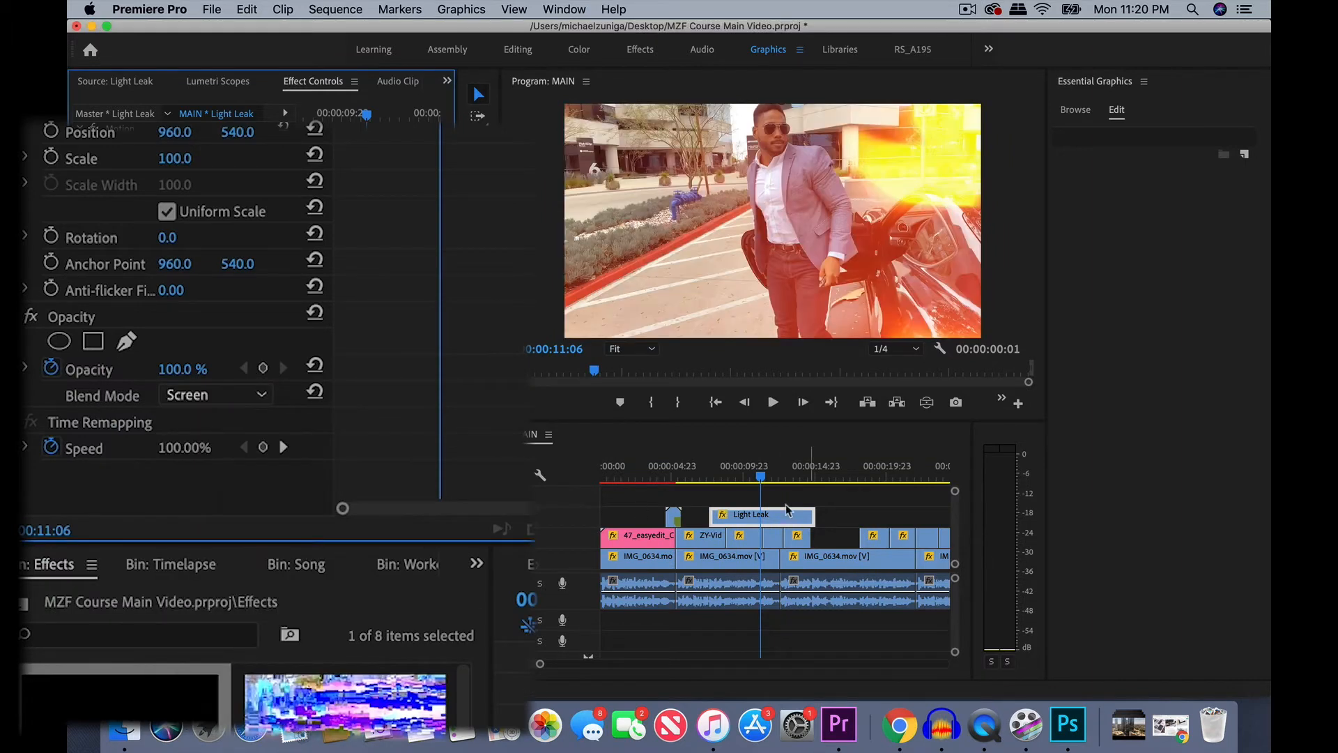
click(709, 474)
key(space)
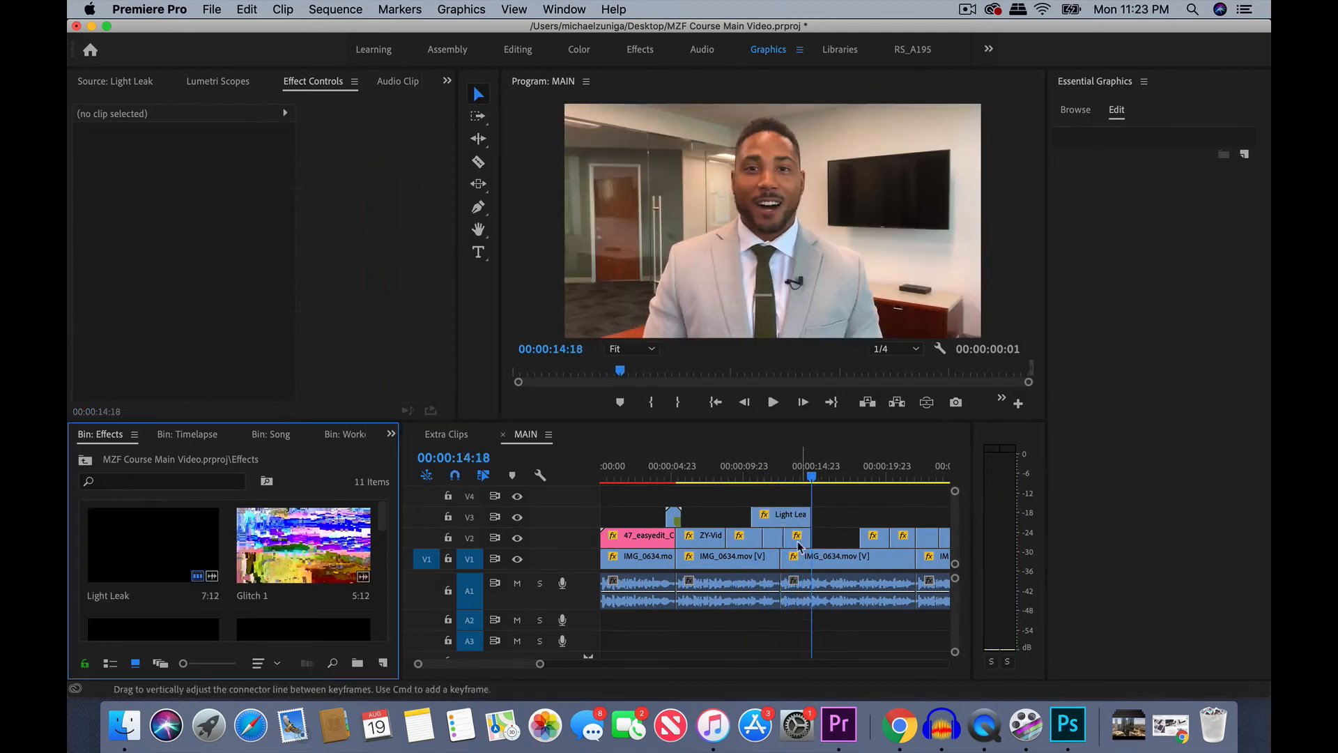
click(766, 474)
click(786, 516)
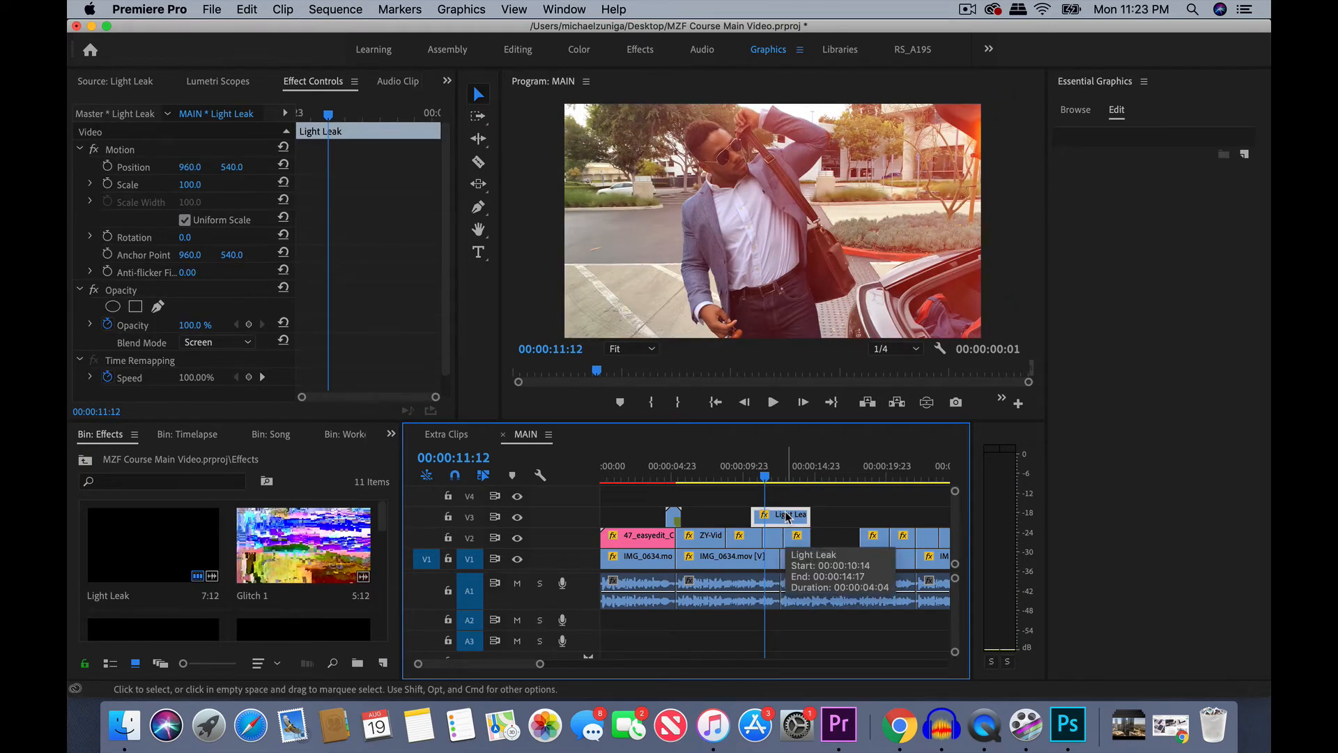
- Replace the Light Leak clip on V3 with D029.mov and set its blend mode to Screen
key(Delete)
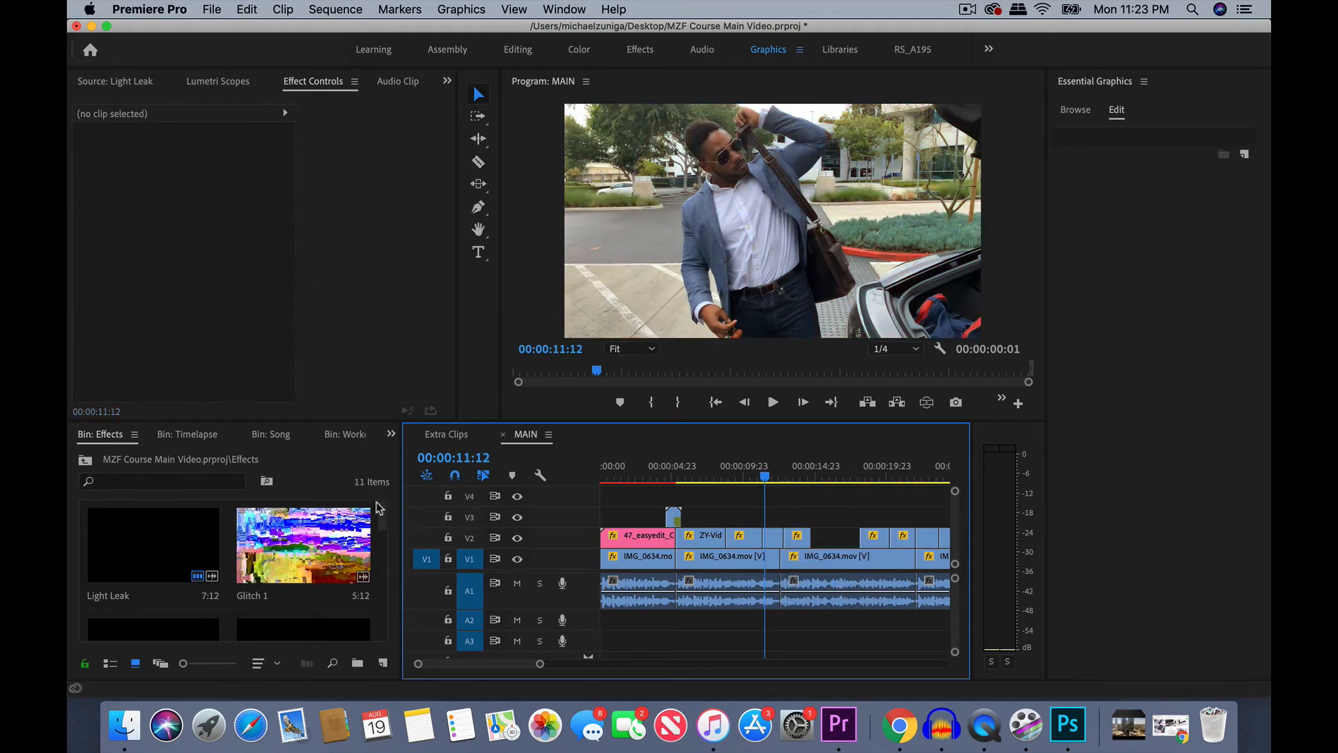
scroll(307, 546, down, 2)
scroll(311, 548, down, 2)
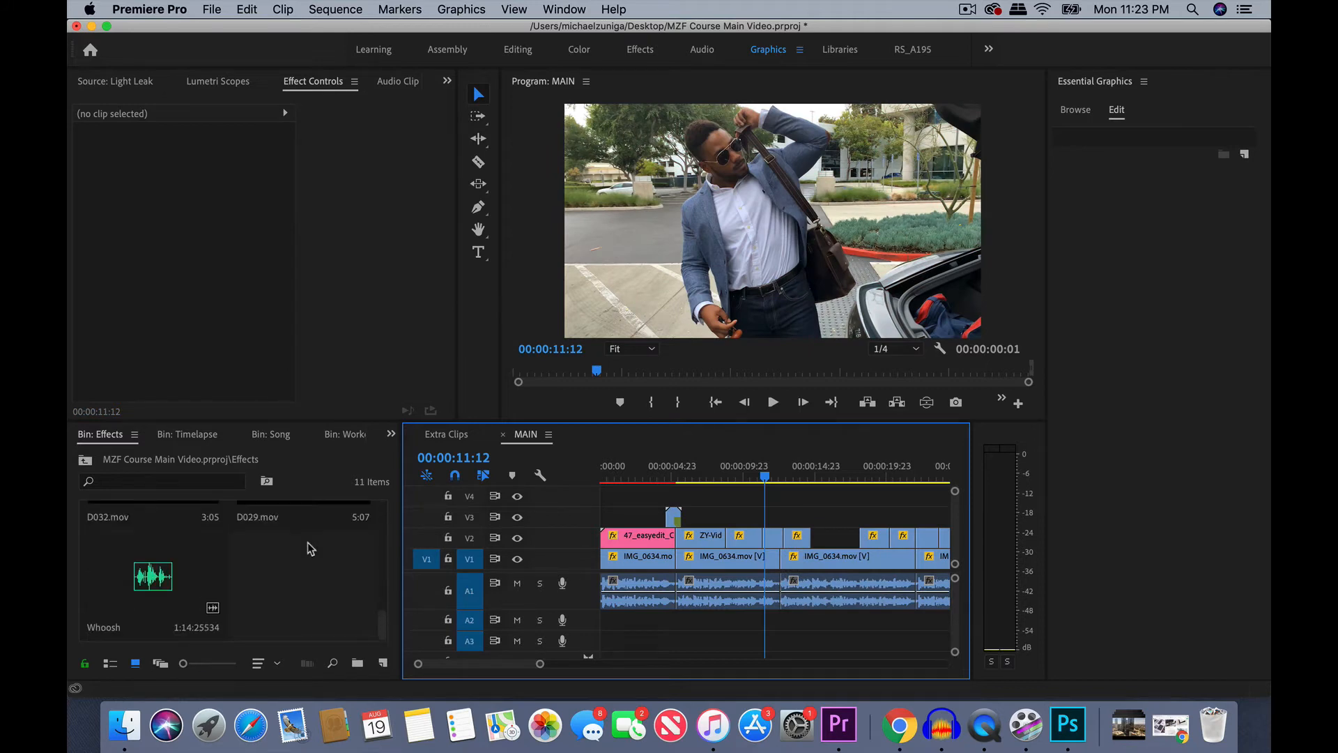
click(370, 628)
scroll(384, 608, up, 3)
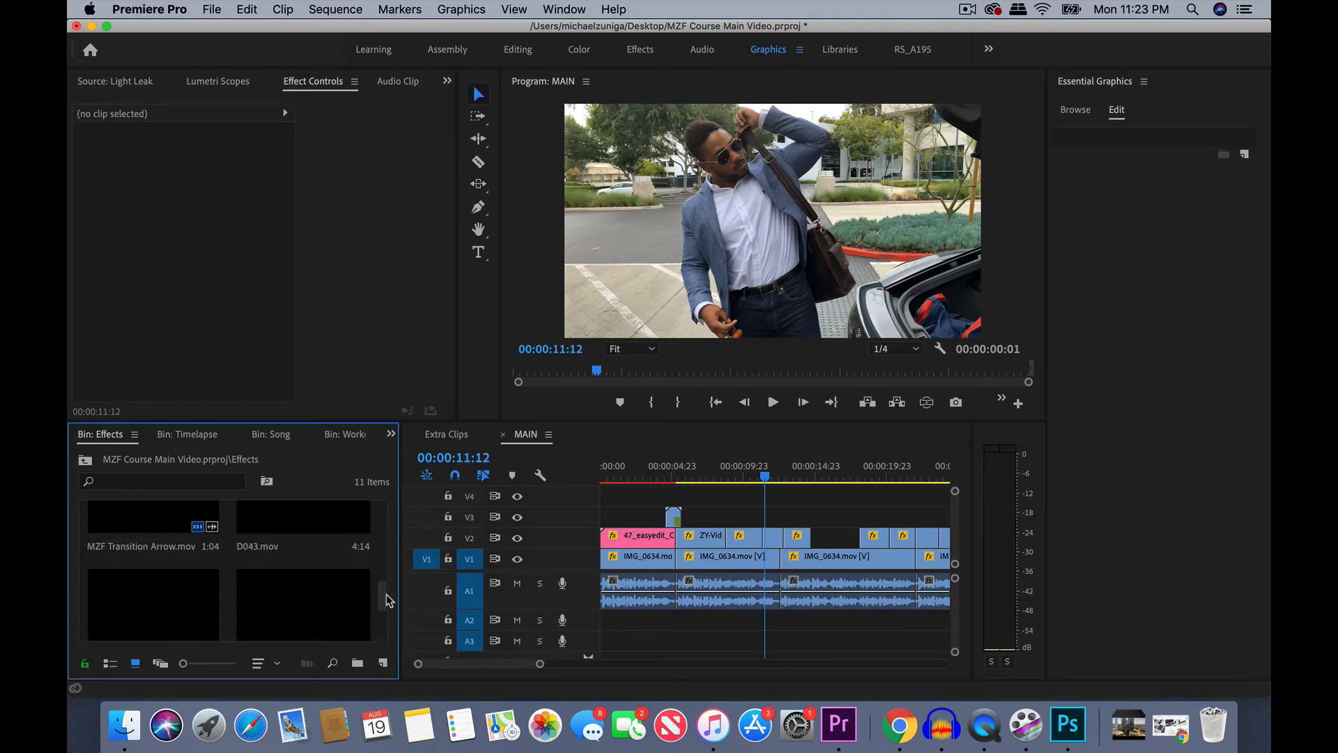
click(306, 608)
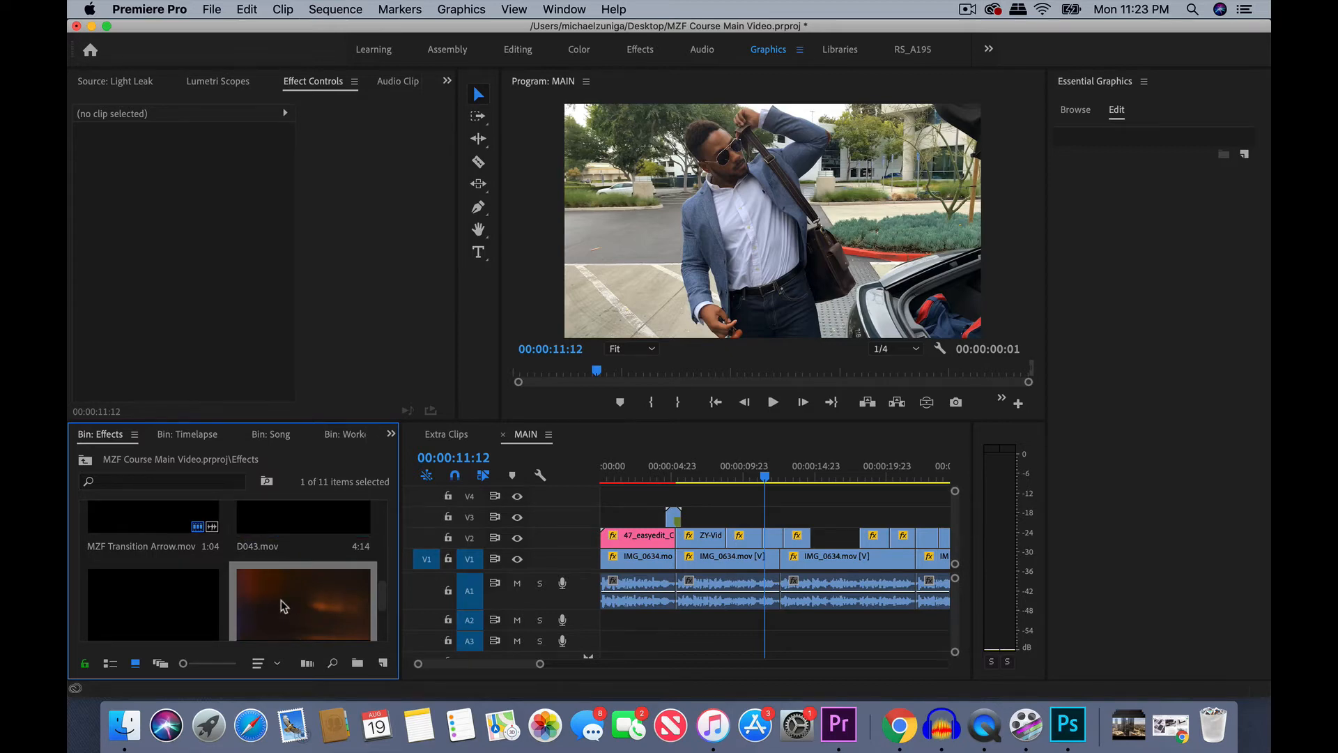
drag(283, 607, 785, 519)
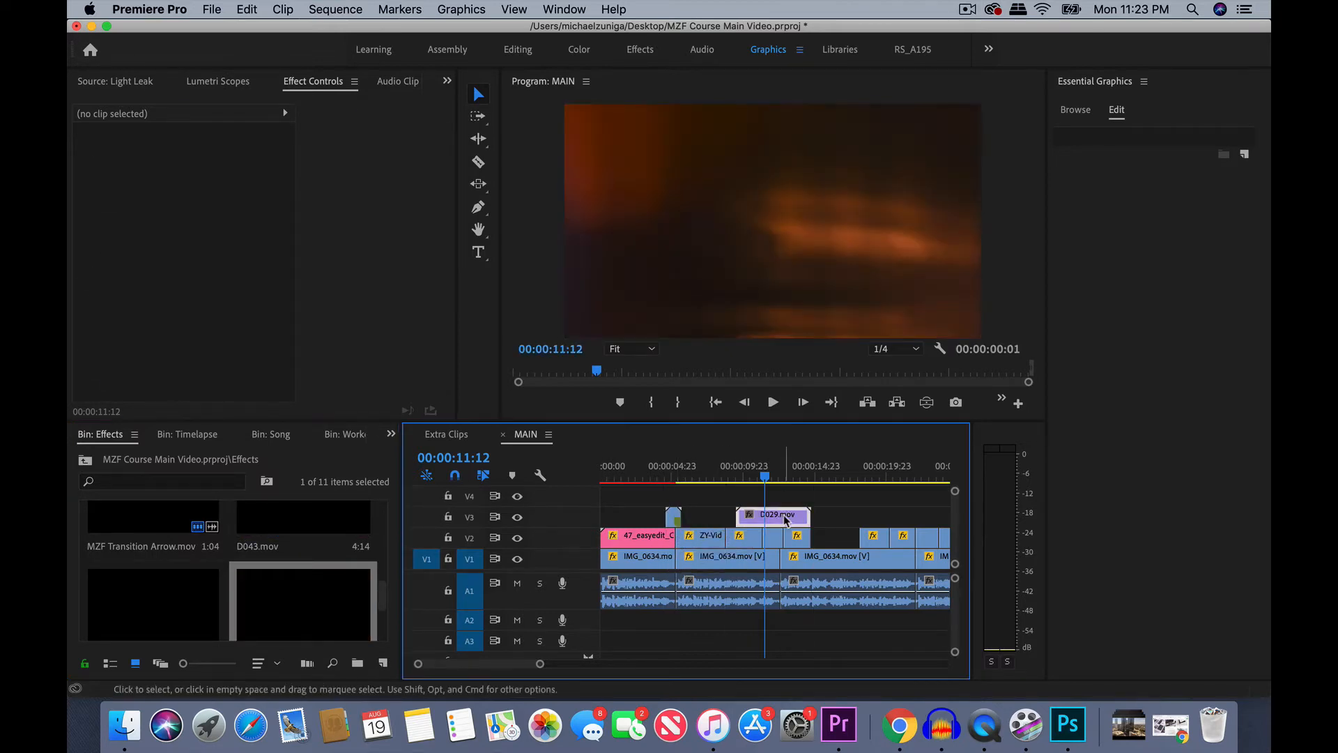
click(223, 322)
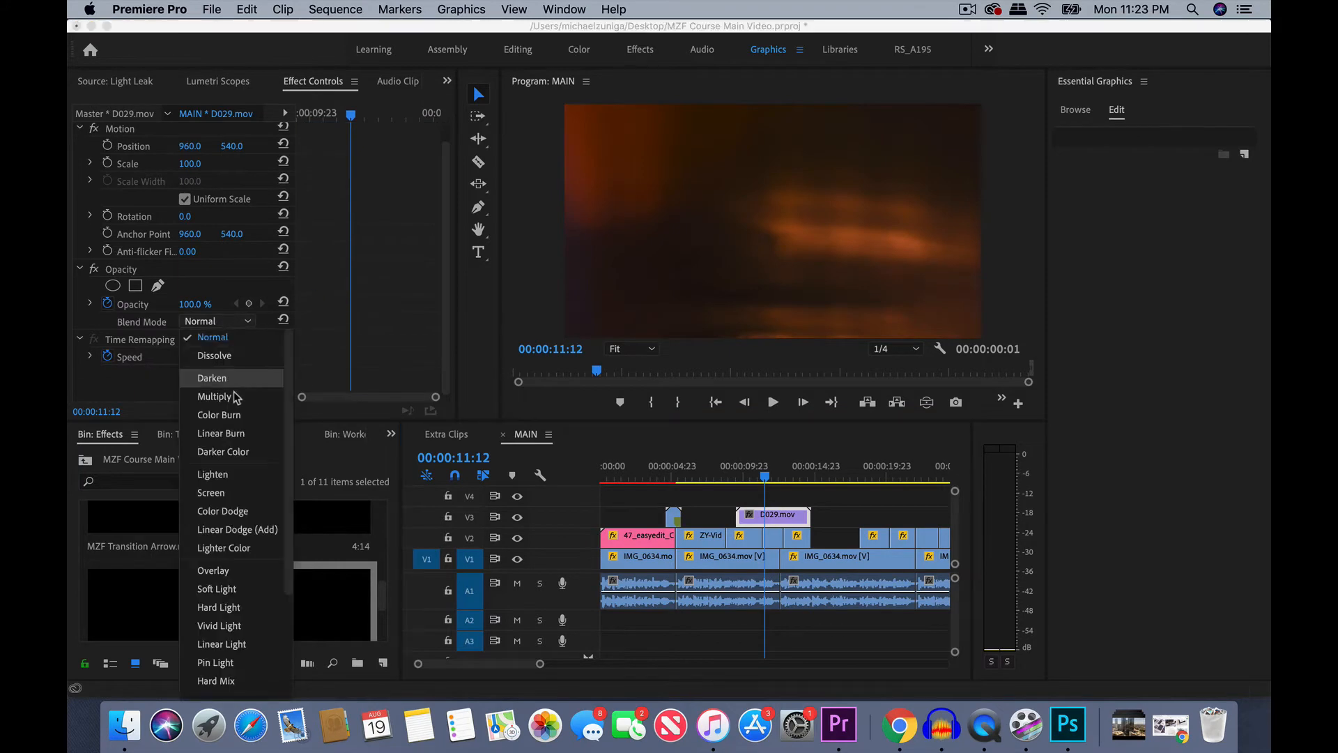
click(275, 492)
- Preview the D029.mov overlay from 00:00:08:17 and again from 00:00:06:05
click(725, 475)
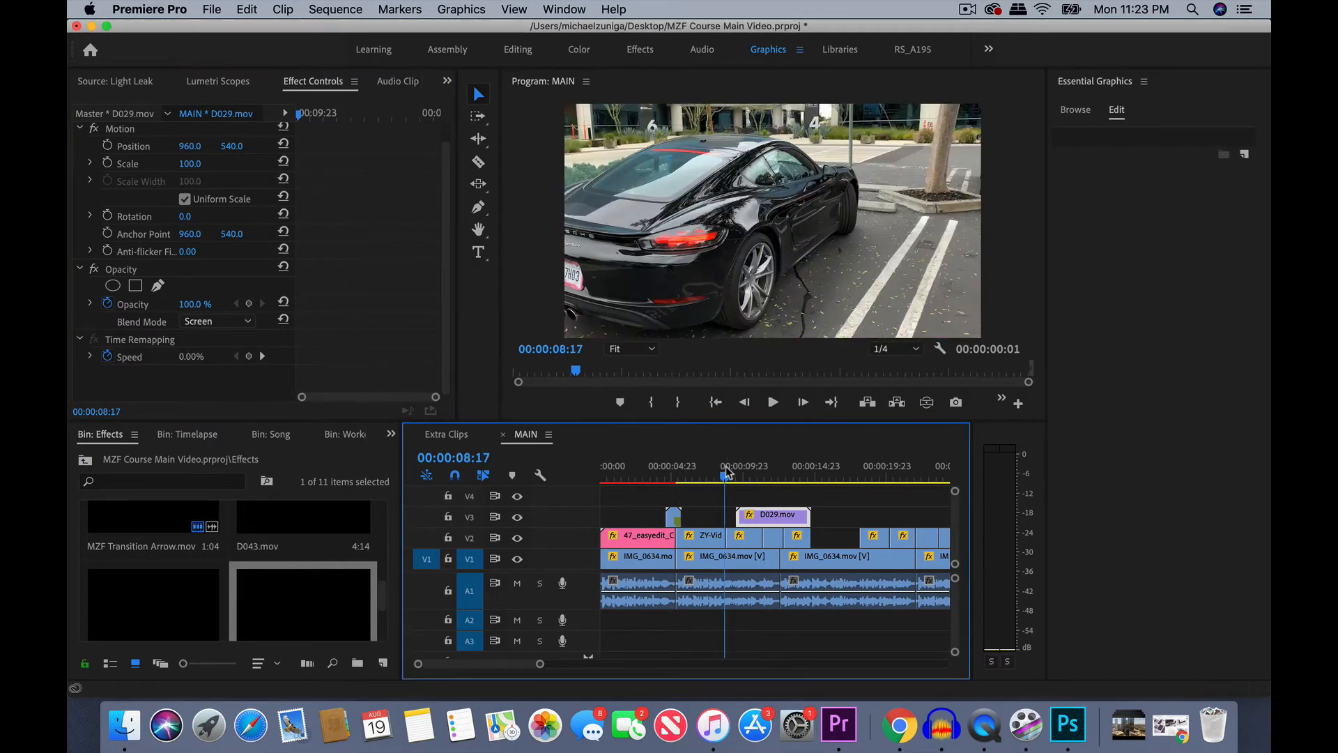
key(space)
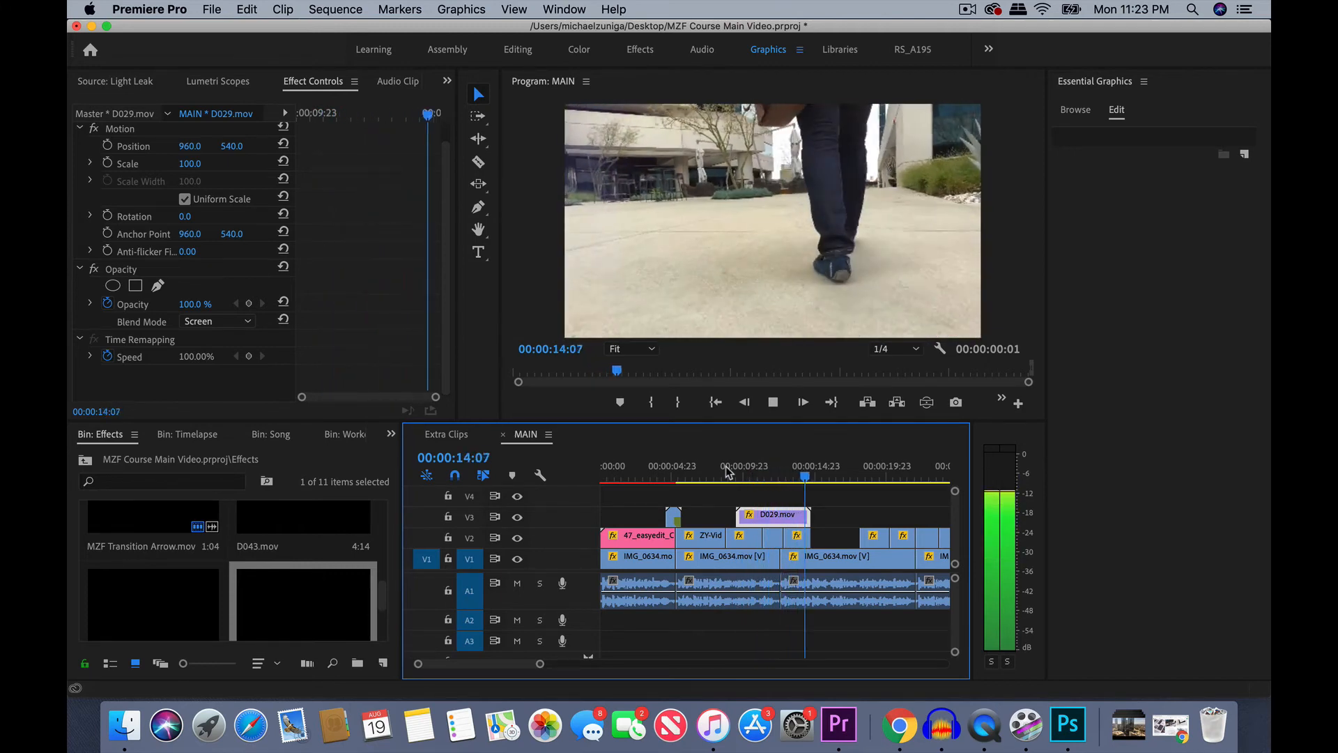
click(688, 474)
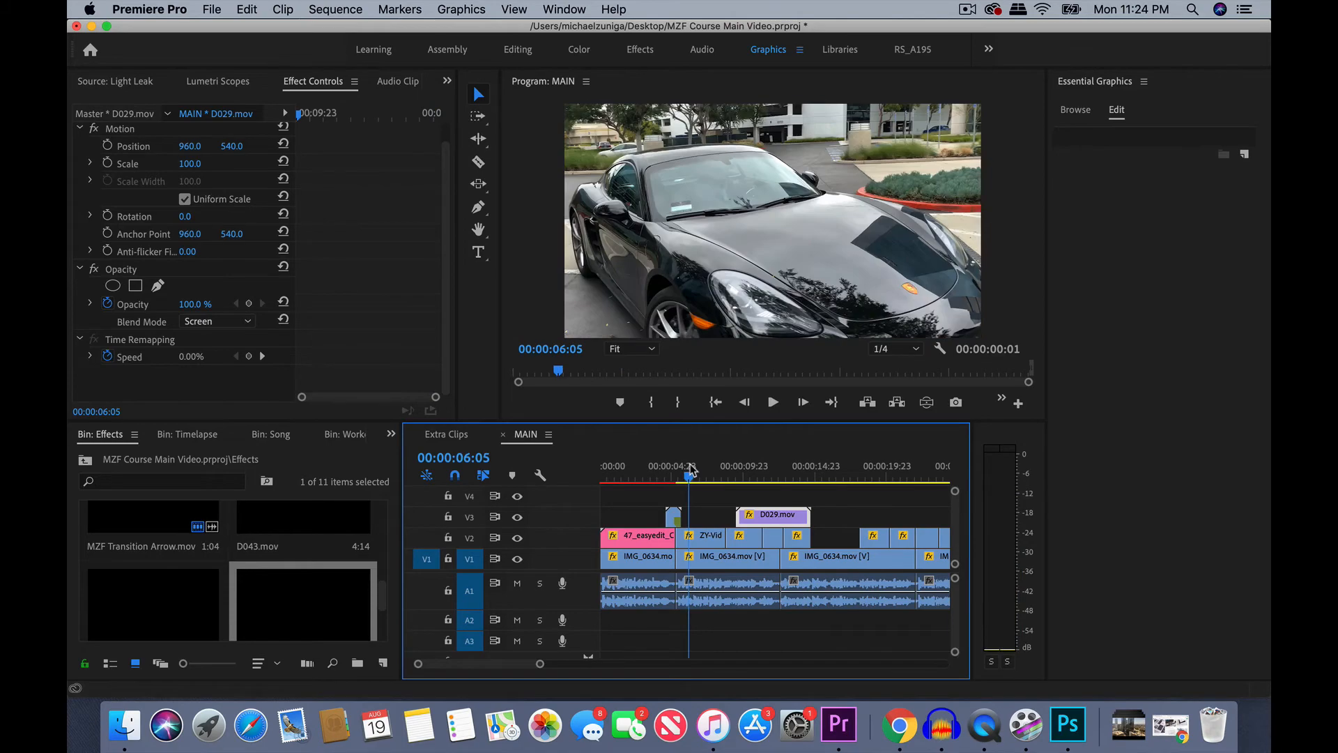
key(space)
key(minus)
- Keep reviewing past the desk scene, stopping at the THINK BIG whiteboard at 00:00:23:09
click(668, 476)
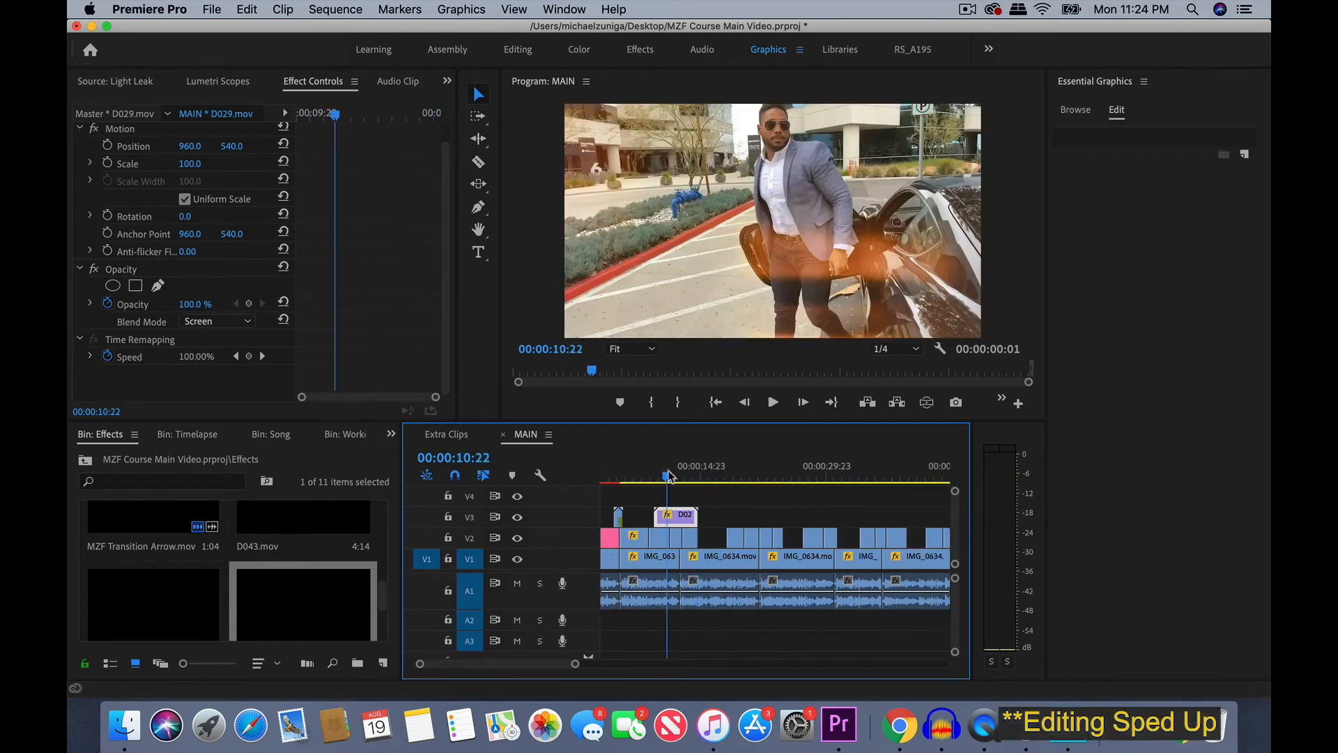
click(724, 472)
key(space)
click(733, 467)
key(space)
click(756, 466)
key(equal)
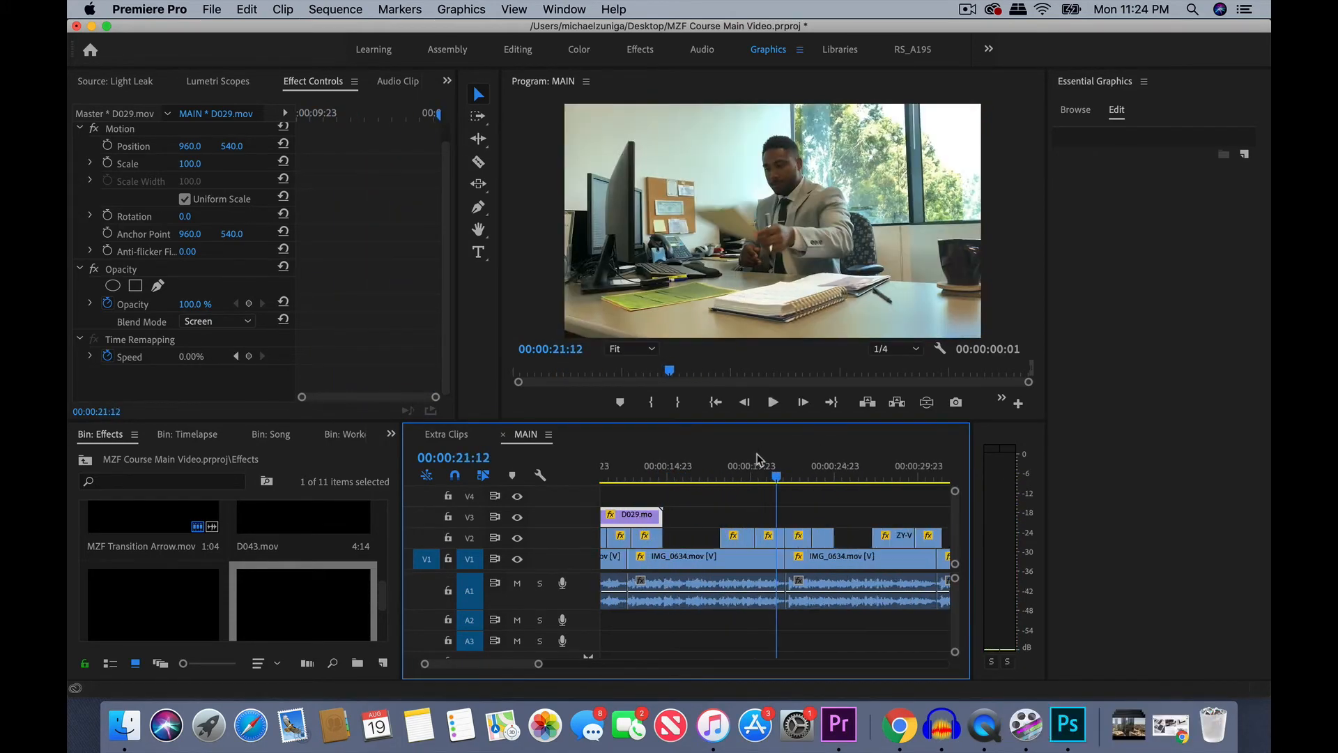
key(space)
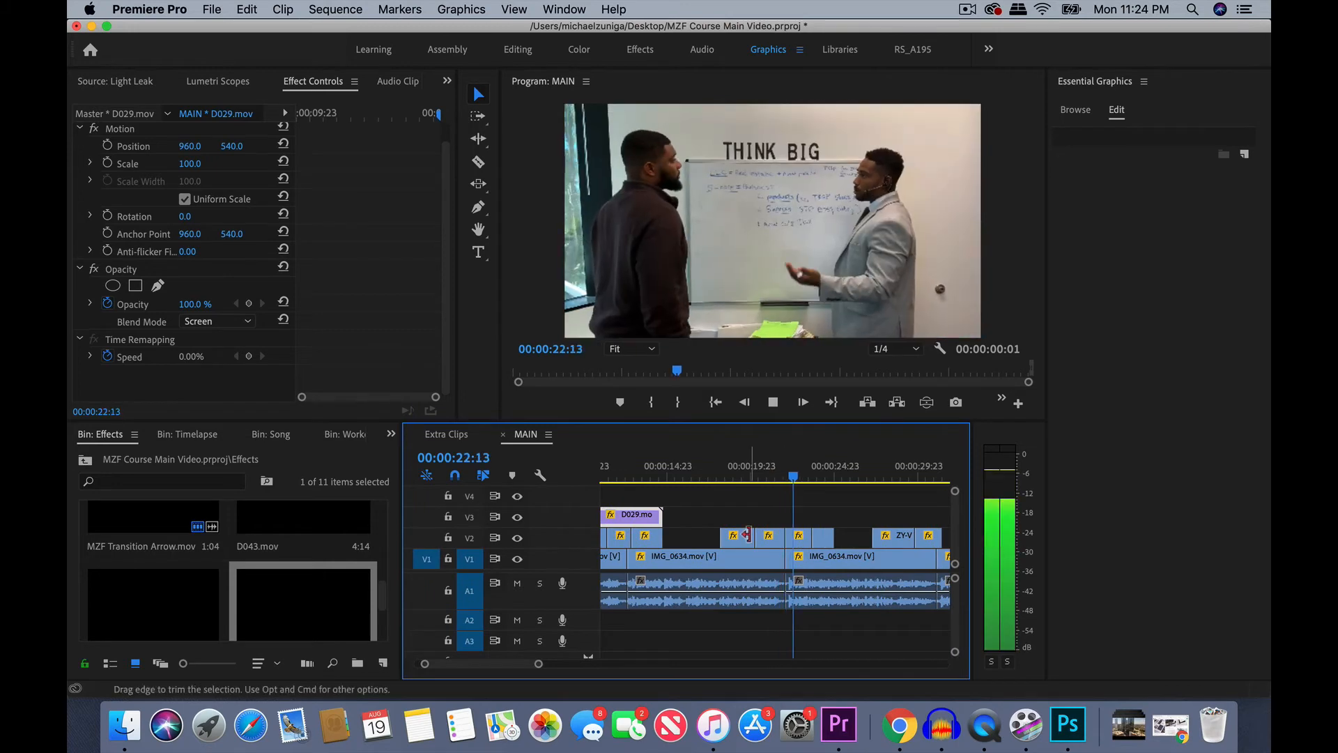
key(minus)
key(space)
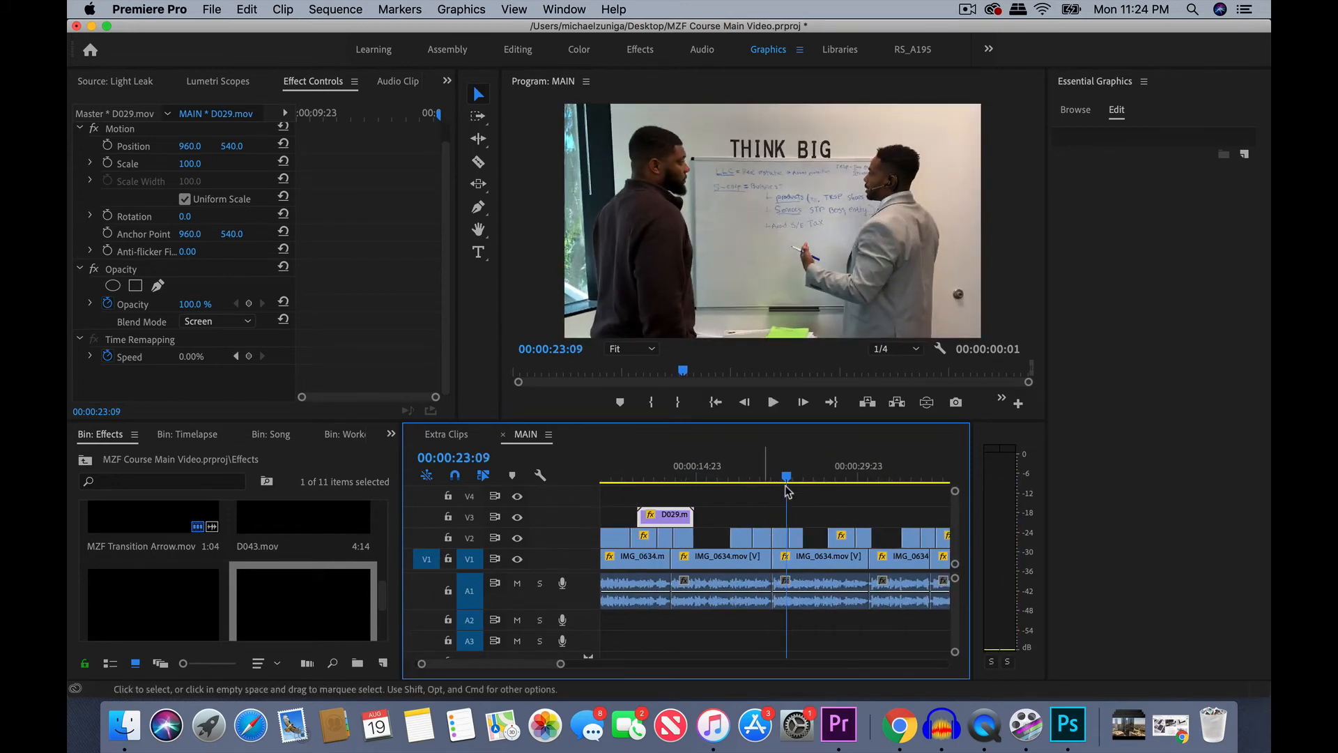
click(391, 435)
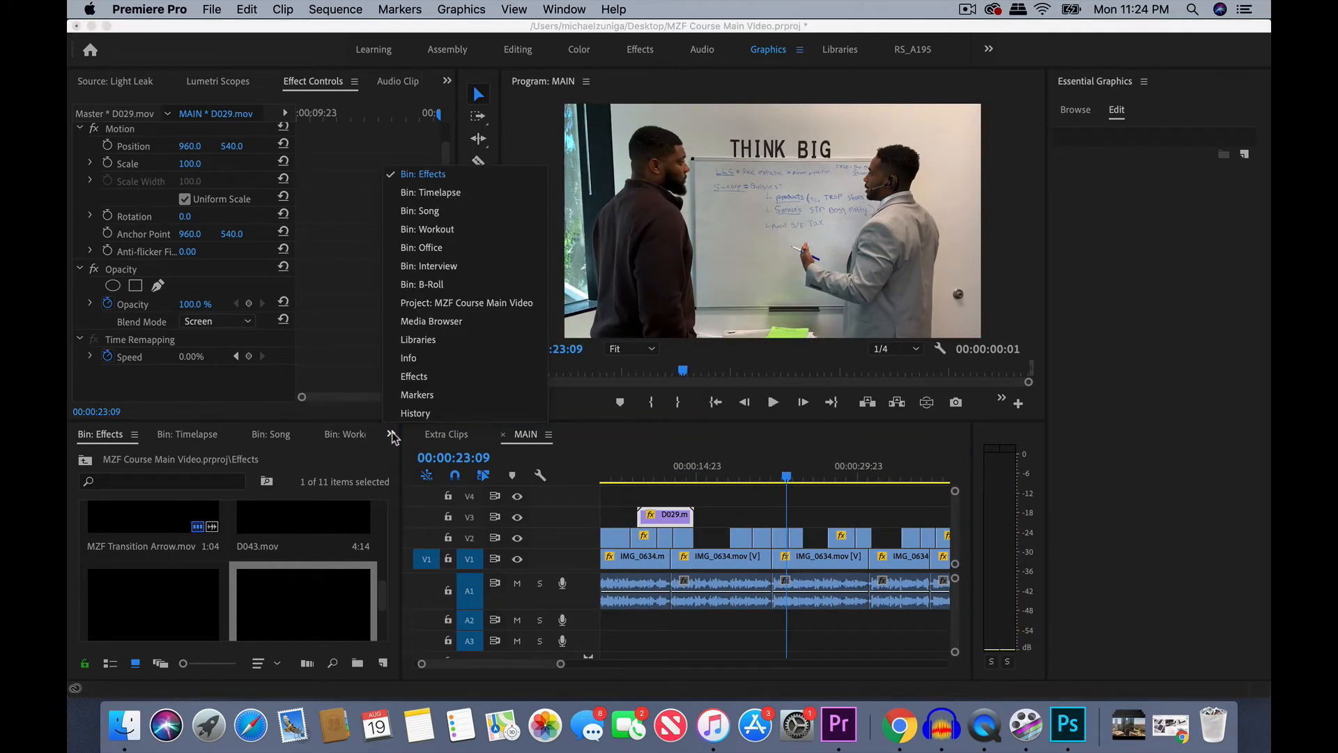
- Drag Cross Dissolve from Video Transitions > Dissolve onto the cut between two V2 clips
click(428, 377)
scroll(115, 554, down, 2)
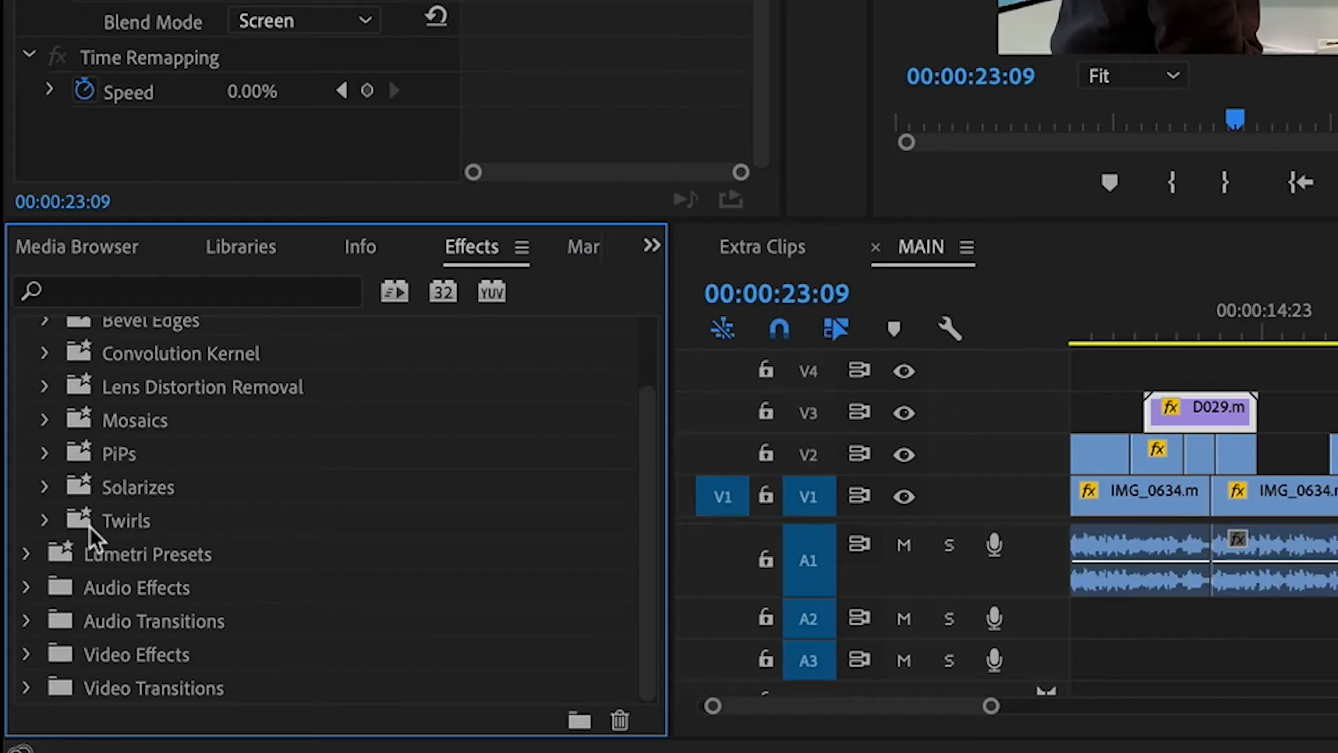
click(27, 688)
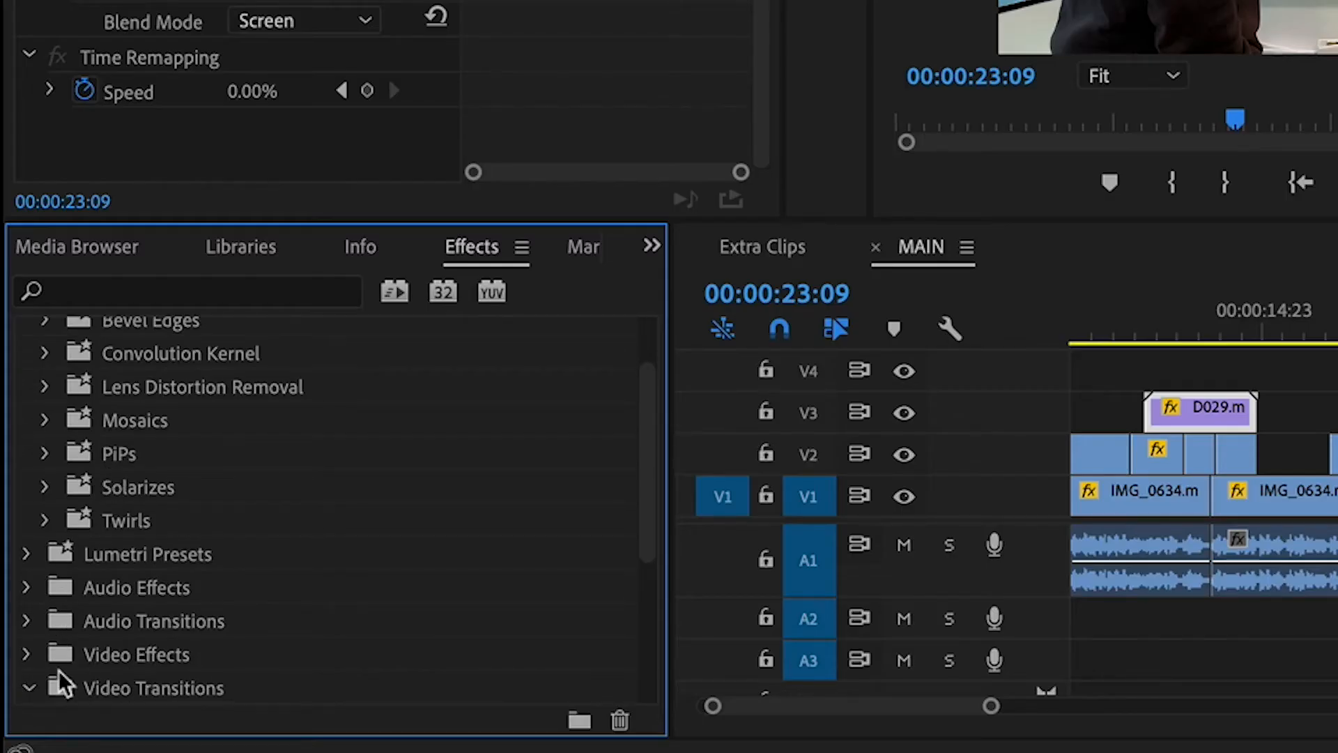
scroll(210, 554, down, 4)
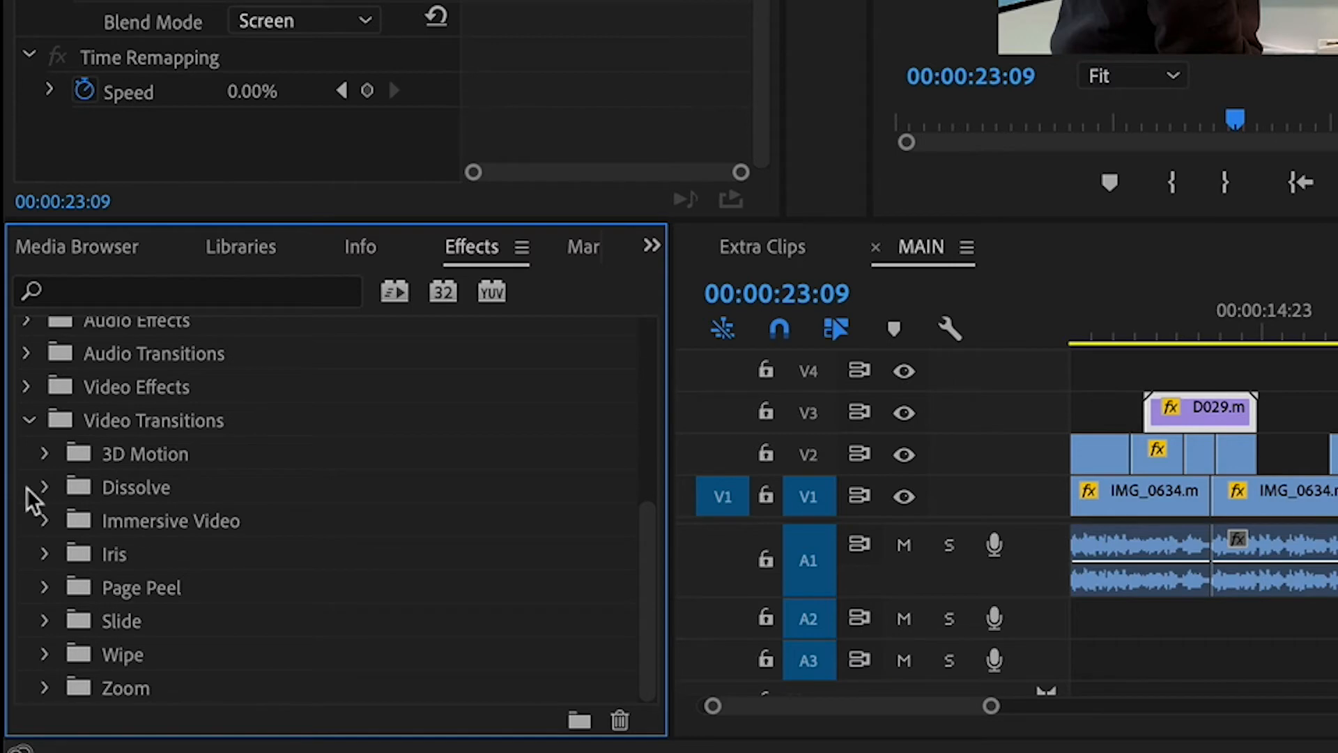
click(45, 488)
drag(158, 554, 1299, 411)
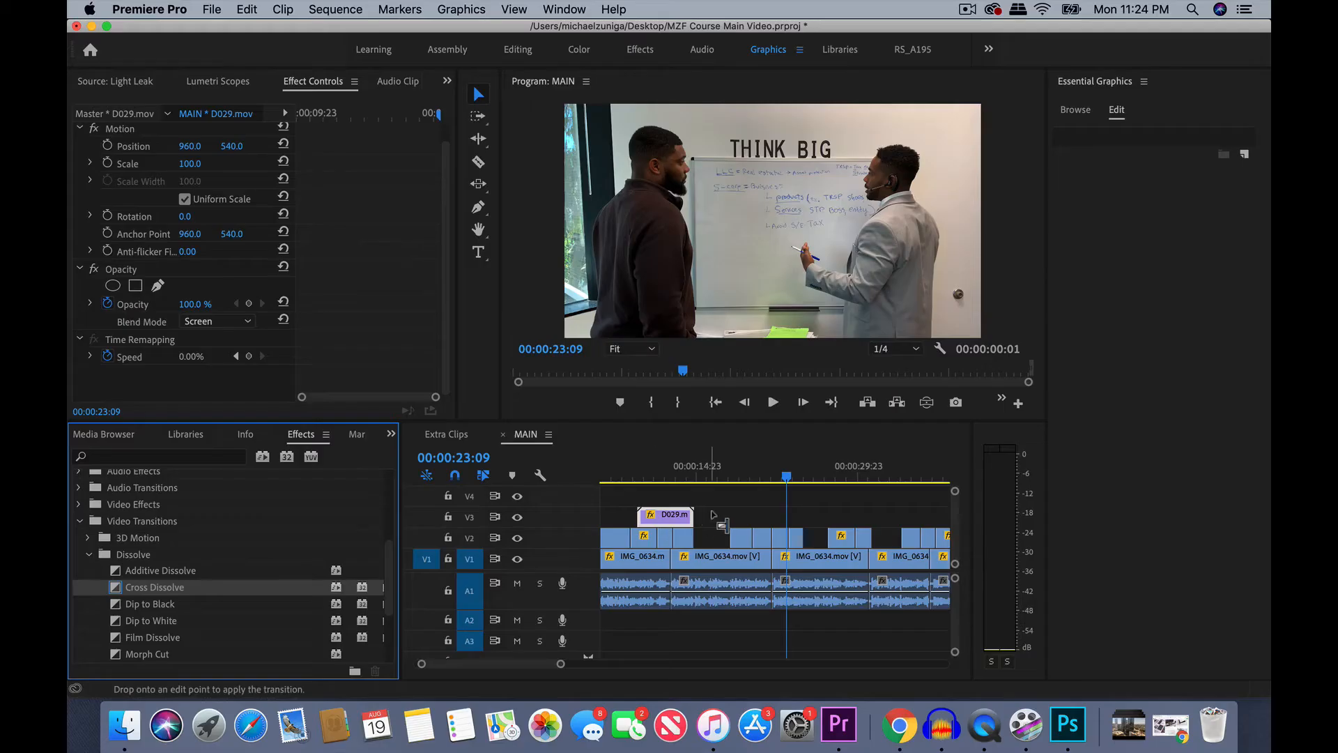
drag(713, 514, 823, 539)
- Preview the 20-frame cross dissolve, shift it over the cut, and replay it
click(759, 466)
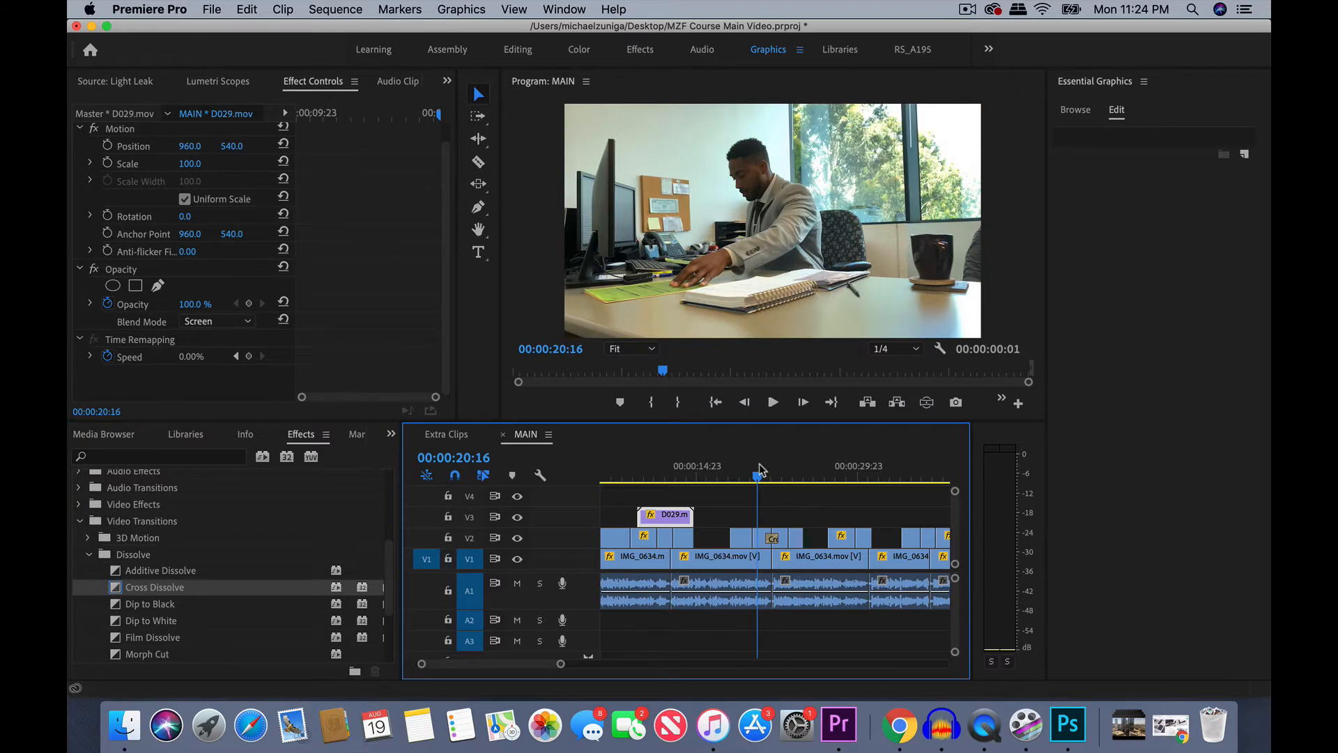
key(equal)
key(equal)
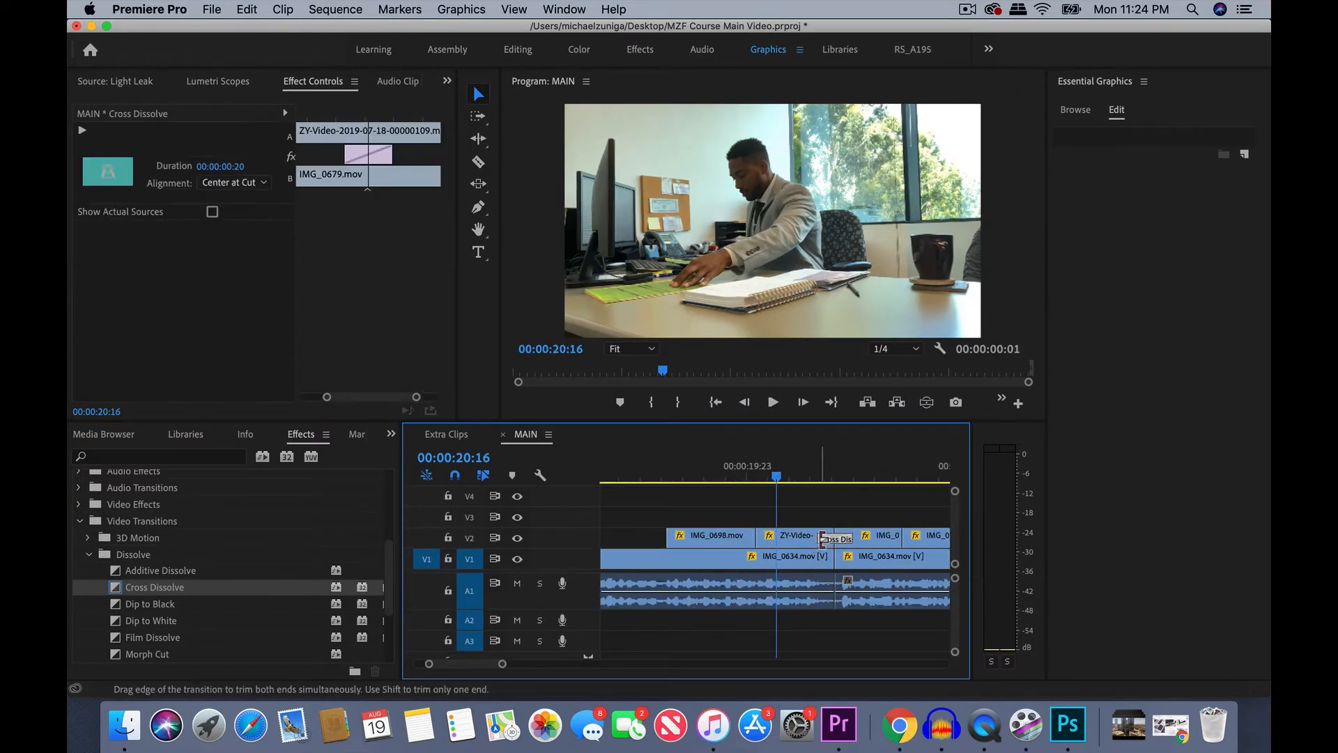
key(space)
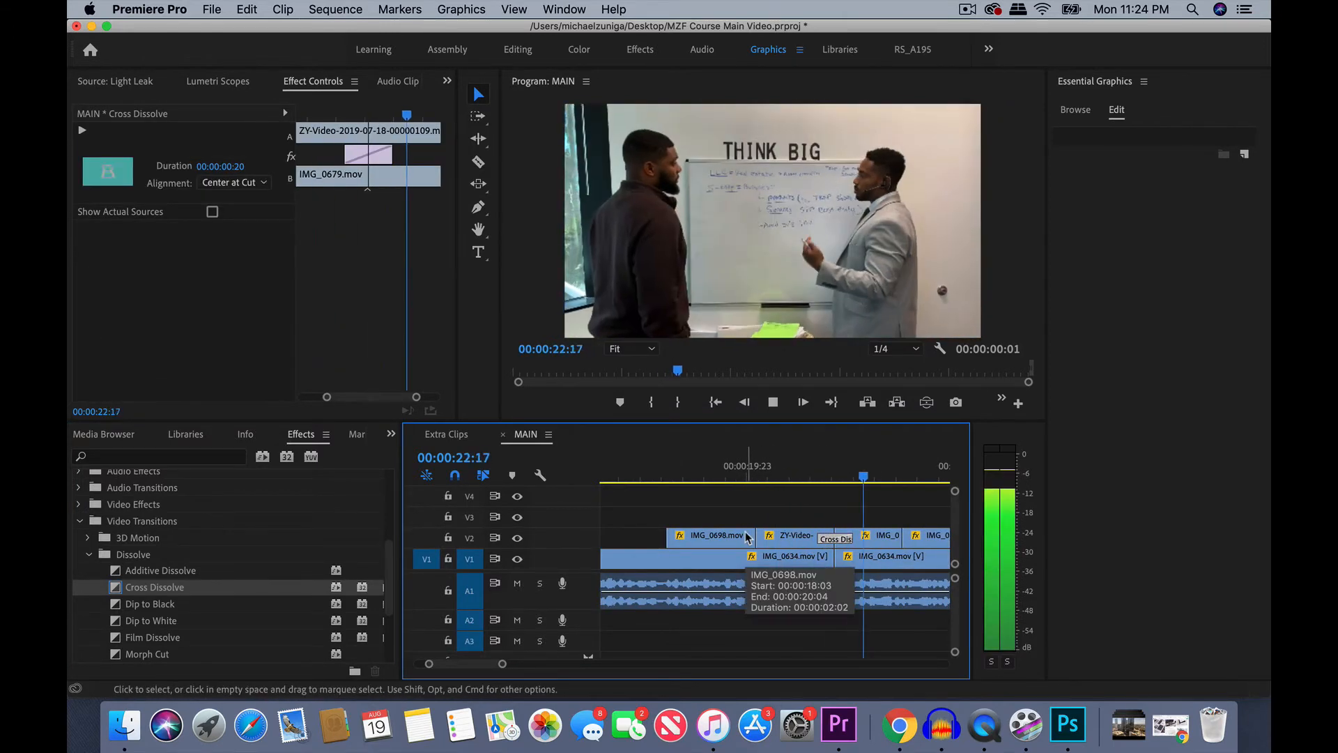
click(692, 469)
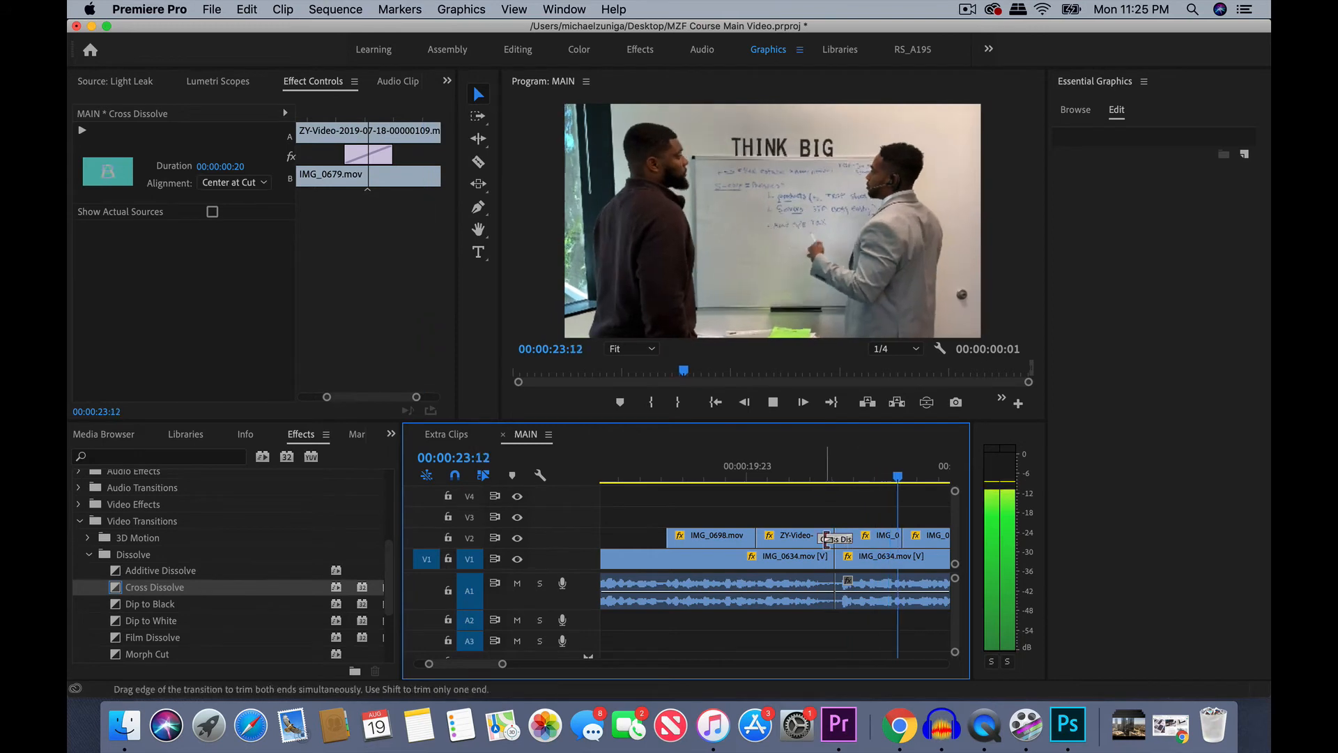
scroll(833, 540, down, 3)
key(space)
drag(830, 540, 828, 541)
click(776, 472)
key(space)
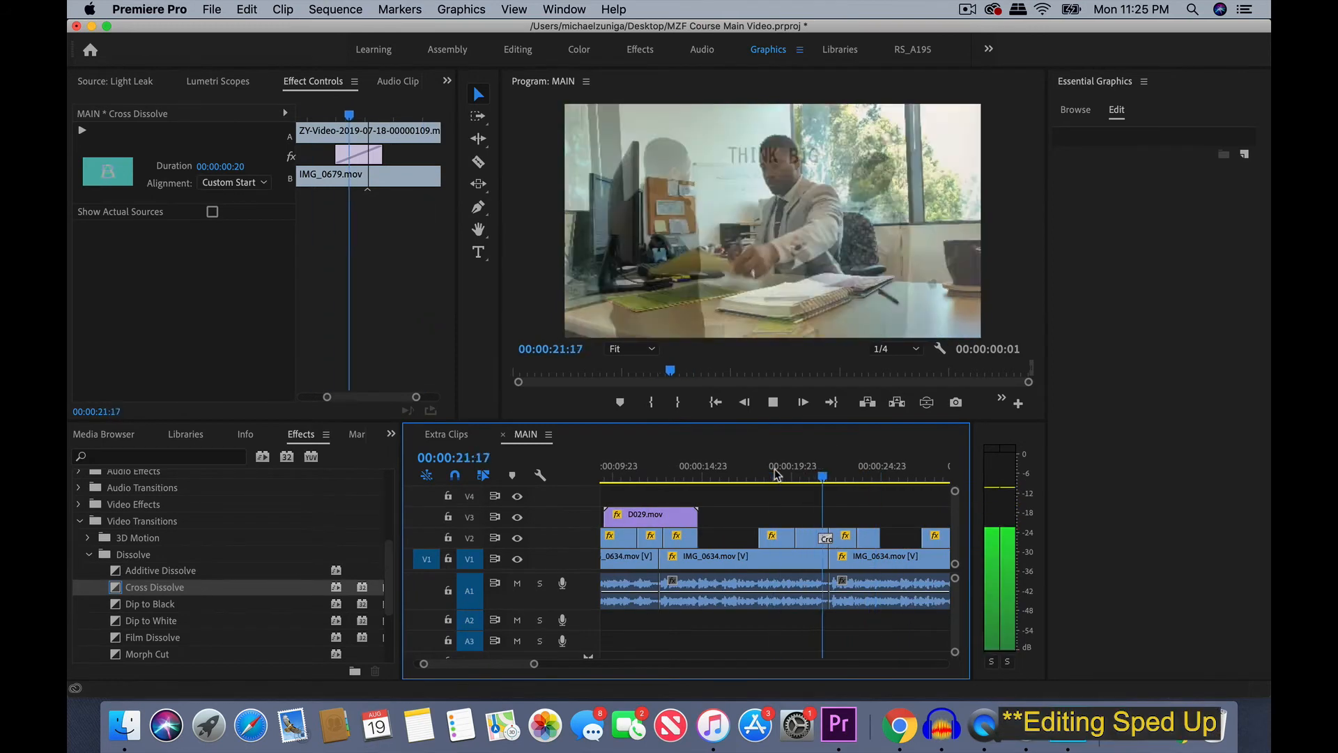
- Replay the dissolve, then move the playhead to the cut at 00:00:37:05
click(826, 469)
key(equal)
click(711, 477)
key(space)
key(space)
key(minus)
key(minus)
key(space)
key(equal)
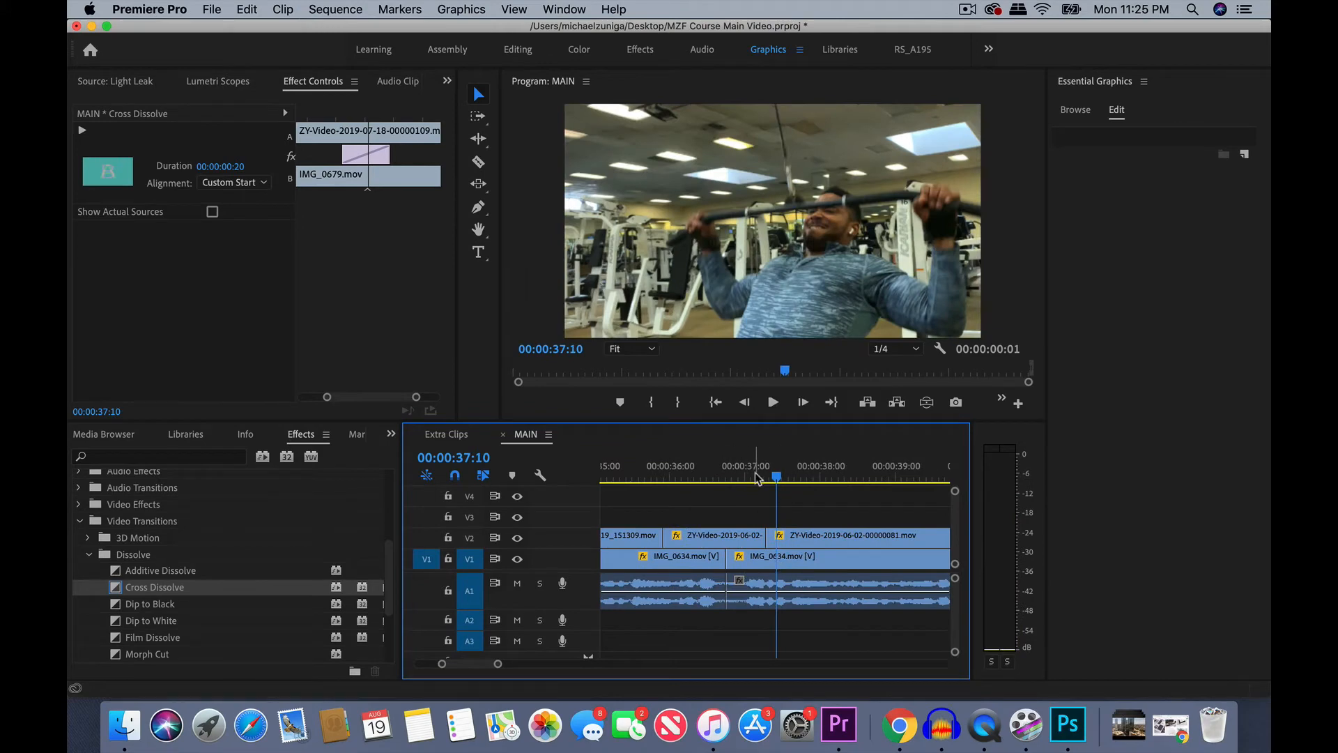
click(760, 477)
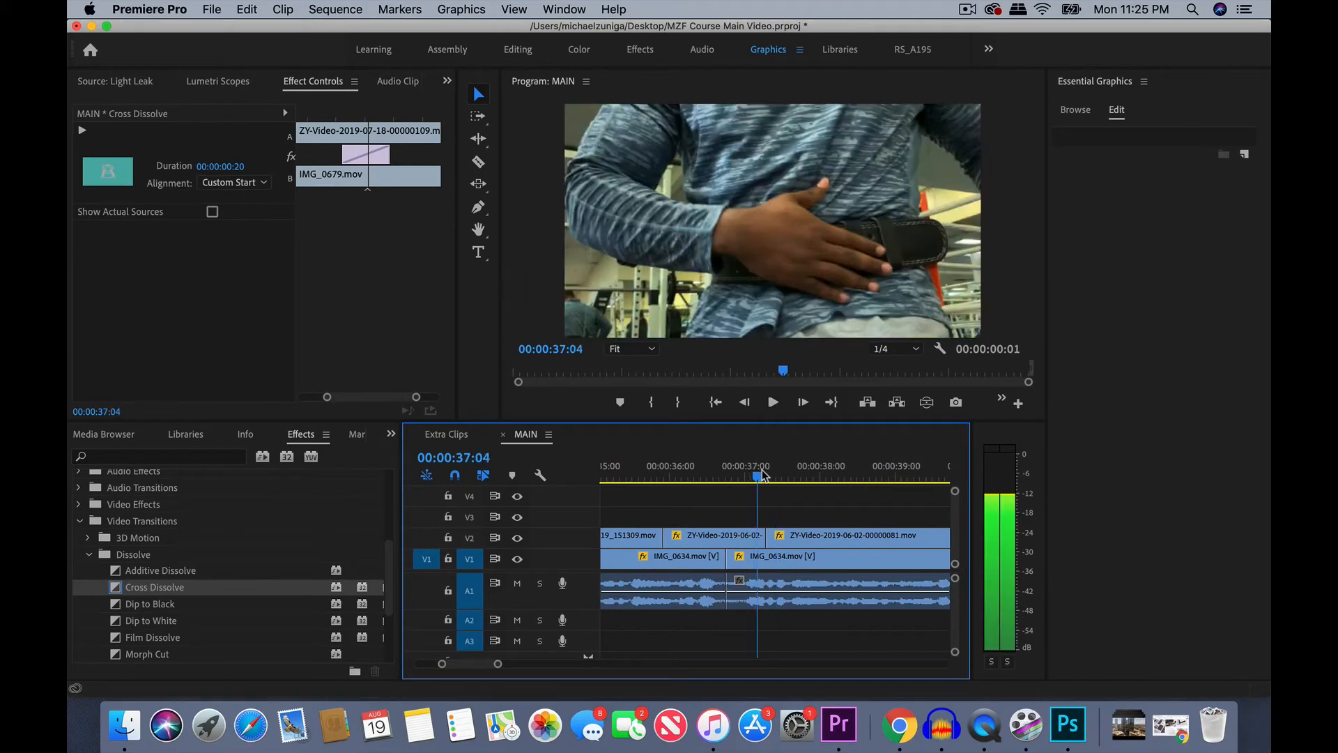
- Expand the 20 + Transitions presets in Effects and nudge the playhead to 00:00:37:07
click(390, 435)
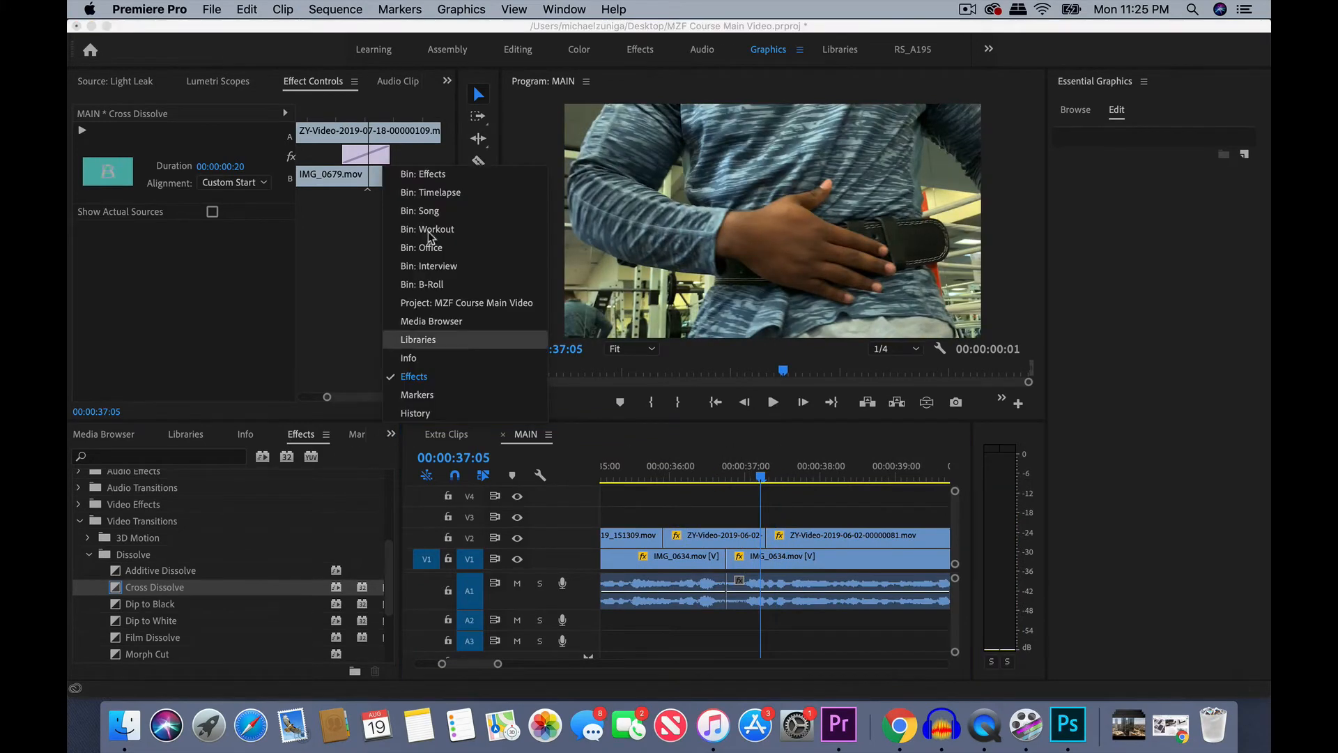
click(424, 381)
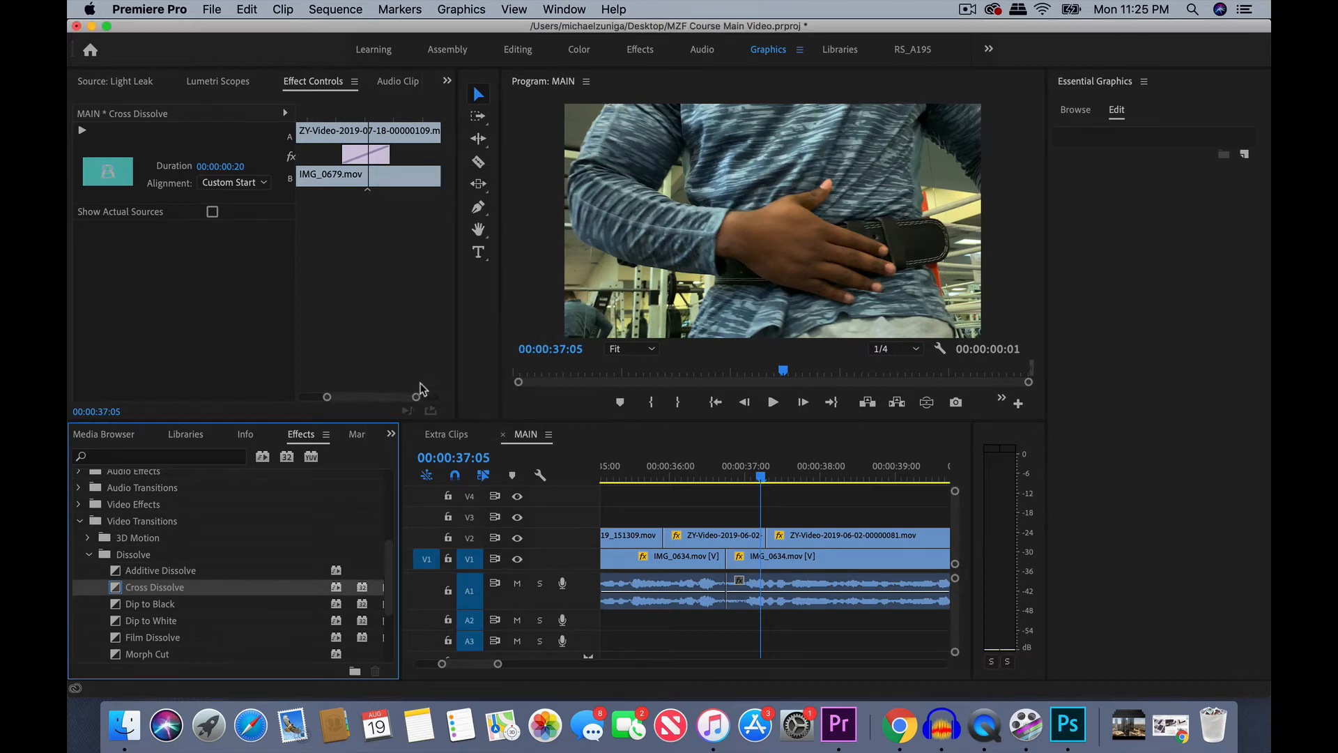
scroll(156, 497, up, 5)
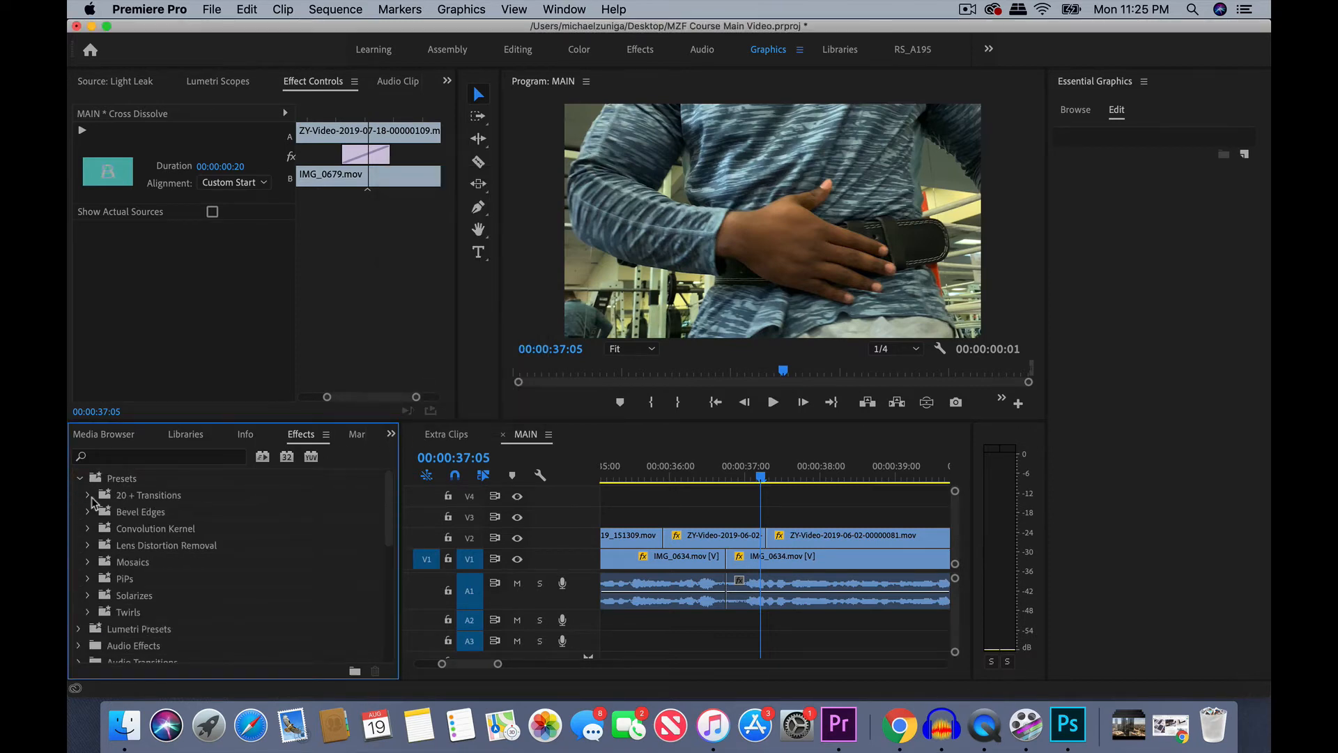
click(87, 495)
click(762, 479)
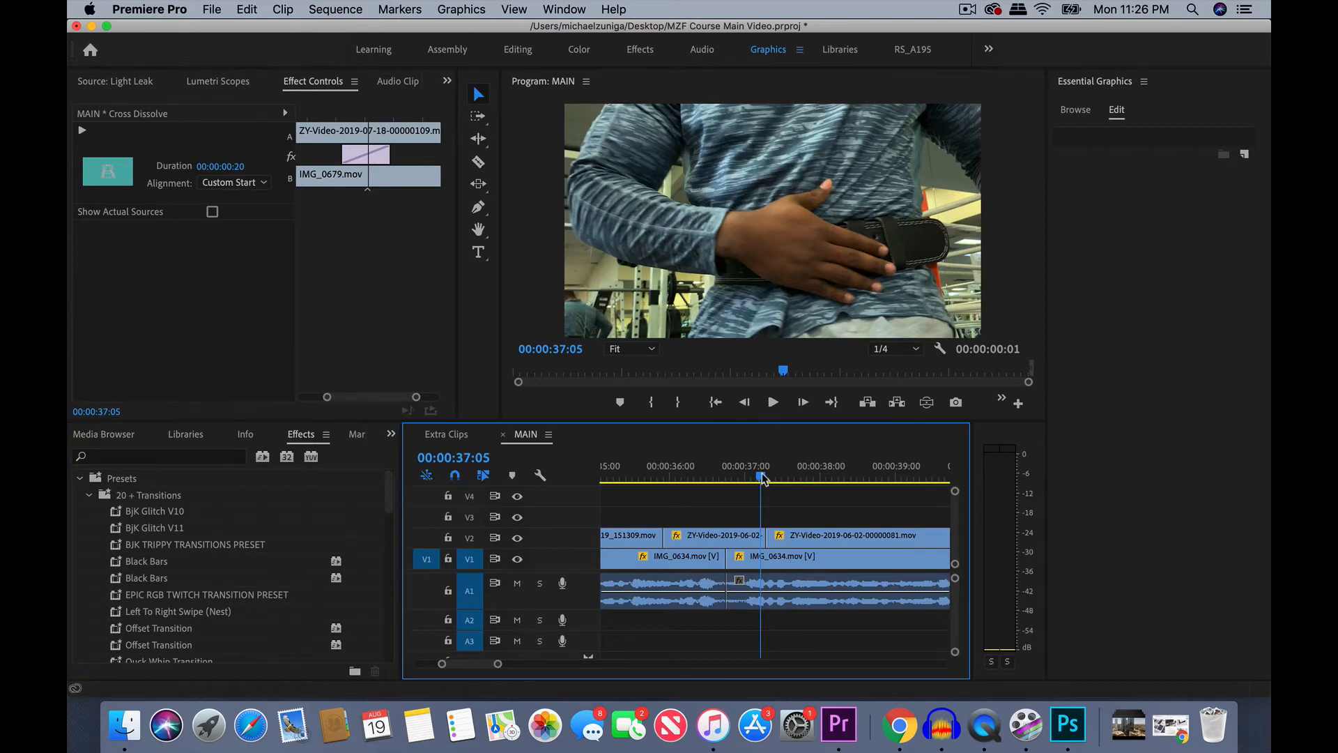
drag(763, 479, 770, 478)
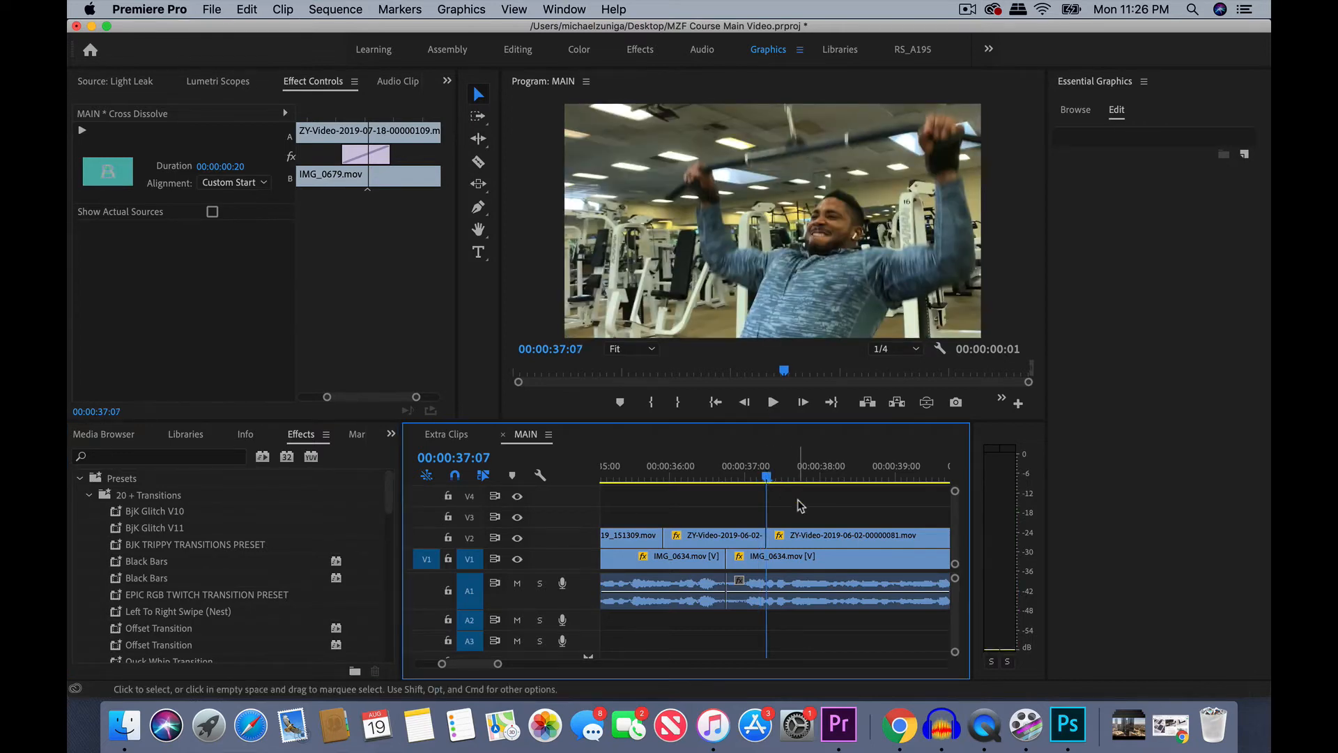
key(minus)
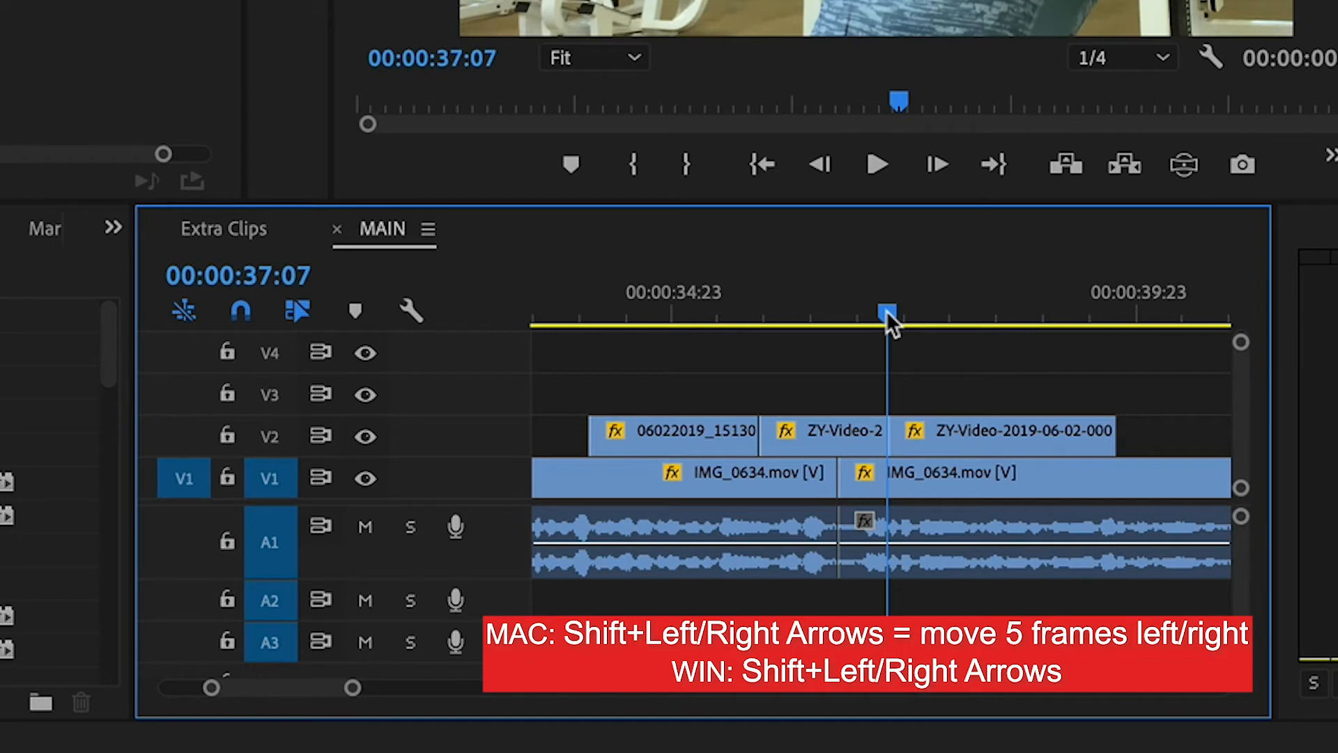
- Razor the V2 ZY-Video clip at 00:00:37:17 and at 00:00:37:02
key(shift+Right)
key(shift+Right)
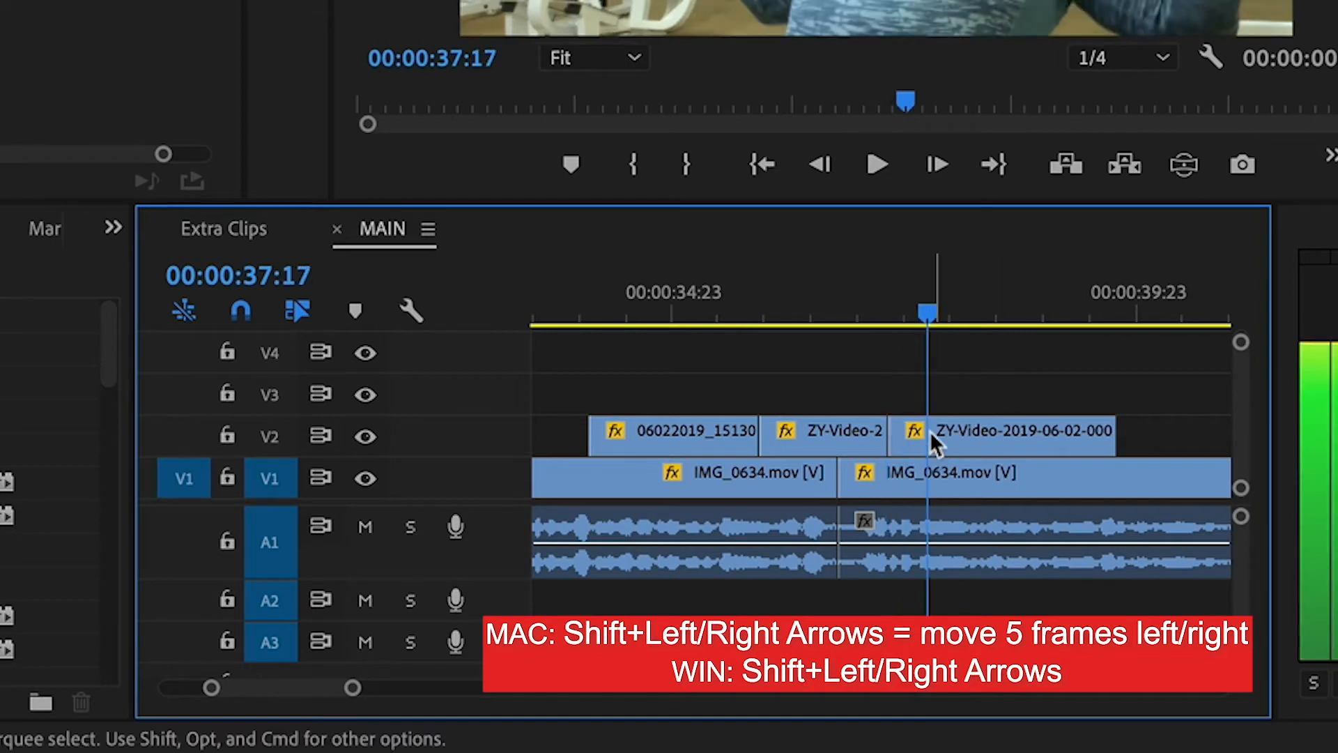
key(c)
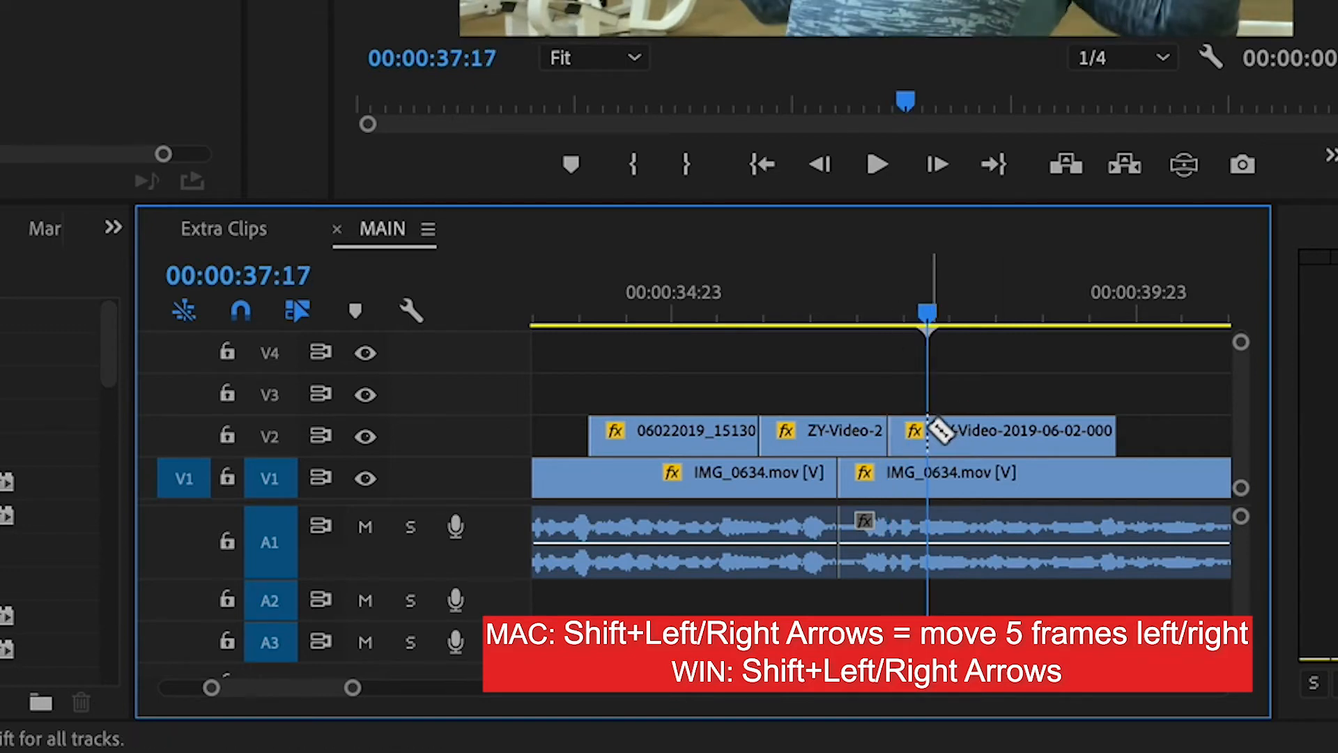
click(927, 431)
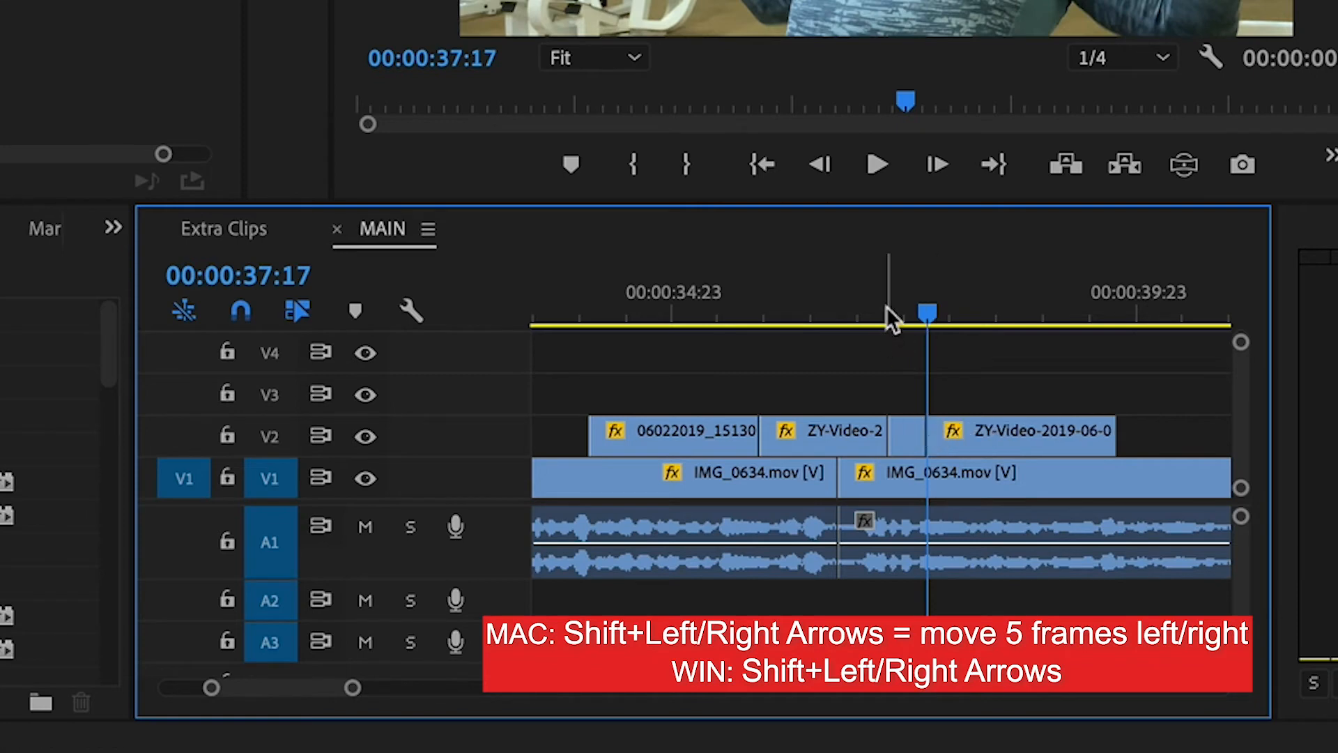
key(shift+Left)
key(shift+Left)
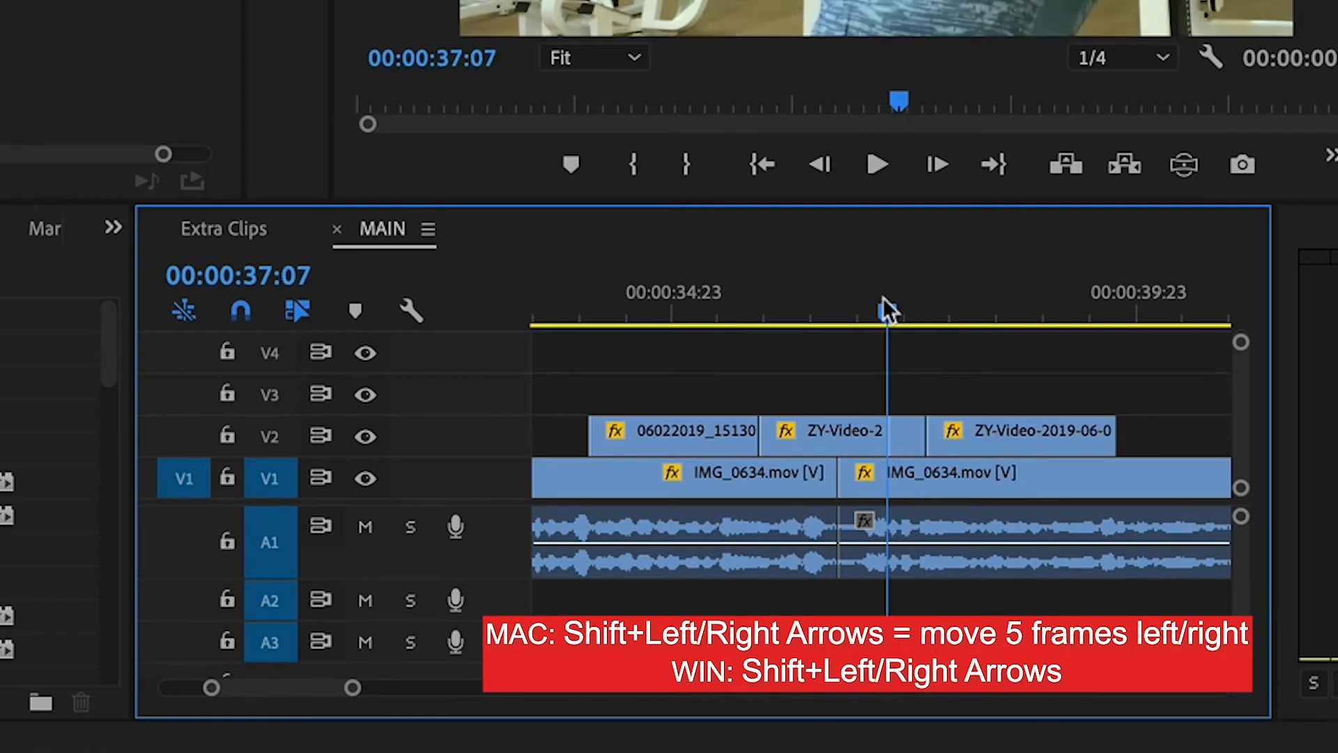
key(shift+Left)
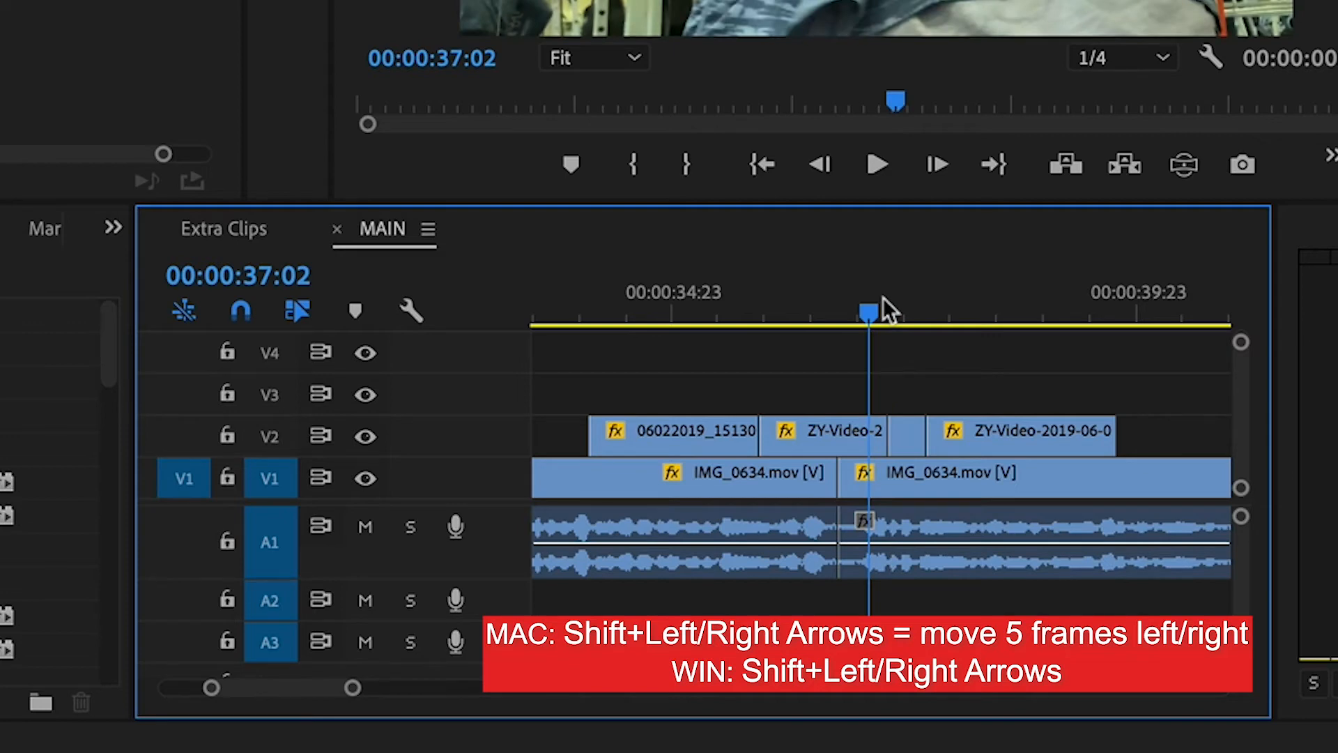
click(869, 433)
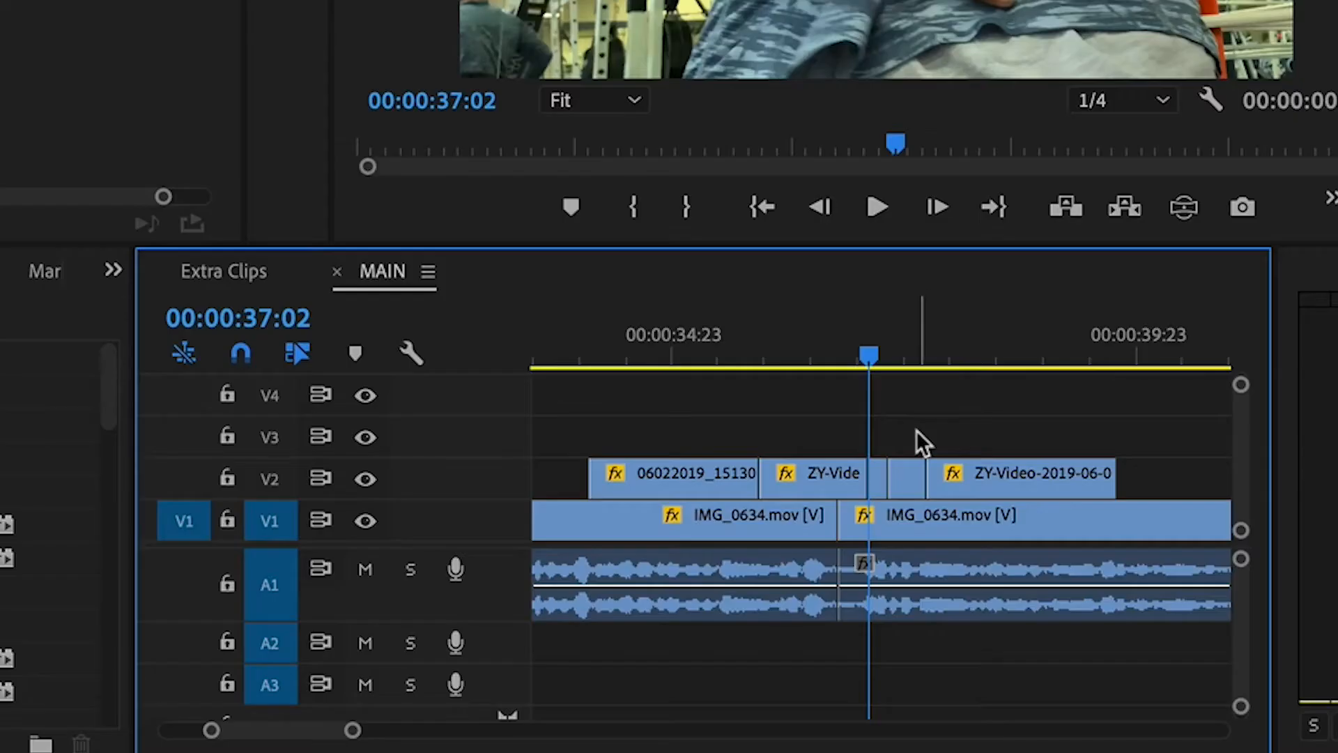
- Nest the short cut-out V2 piece as Nested Sequence 01
click(884, 461)
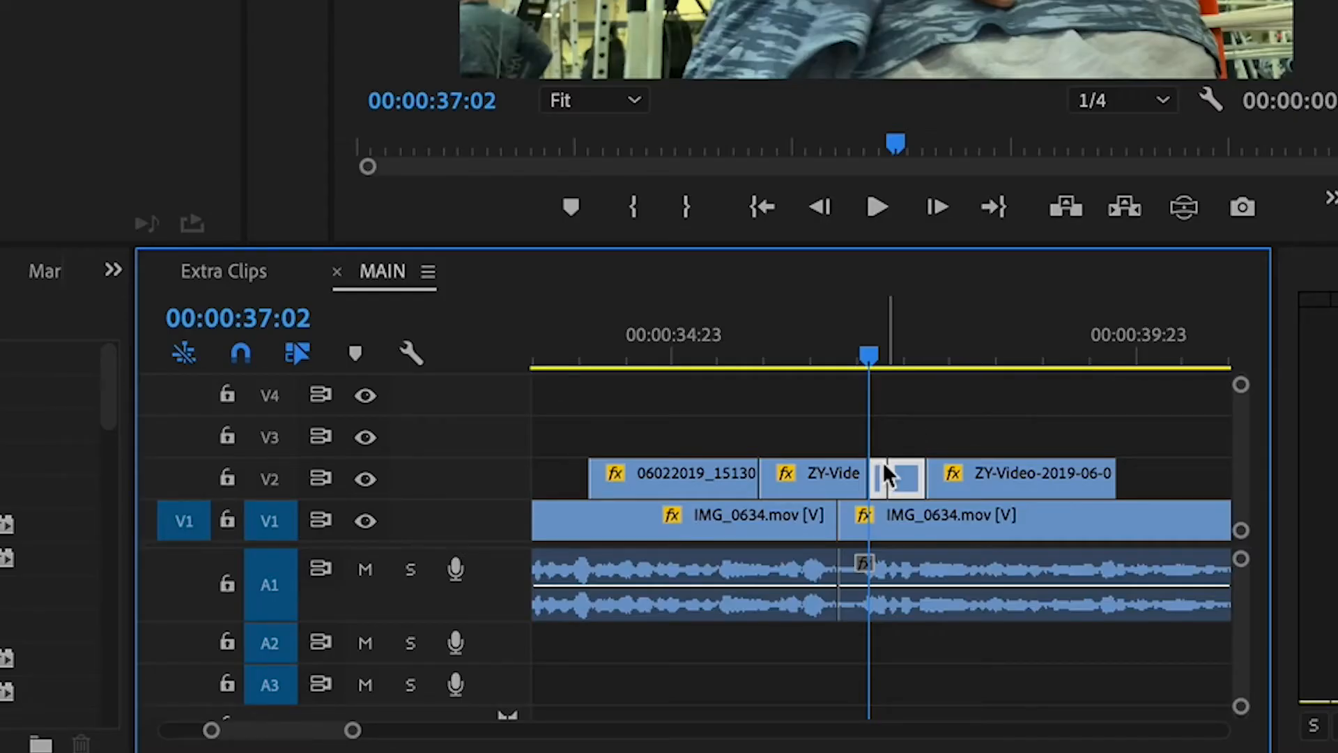
right_click(883, 462)
mouse_move(1046, 750)
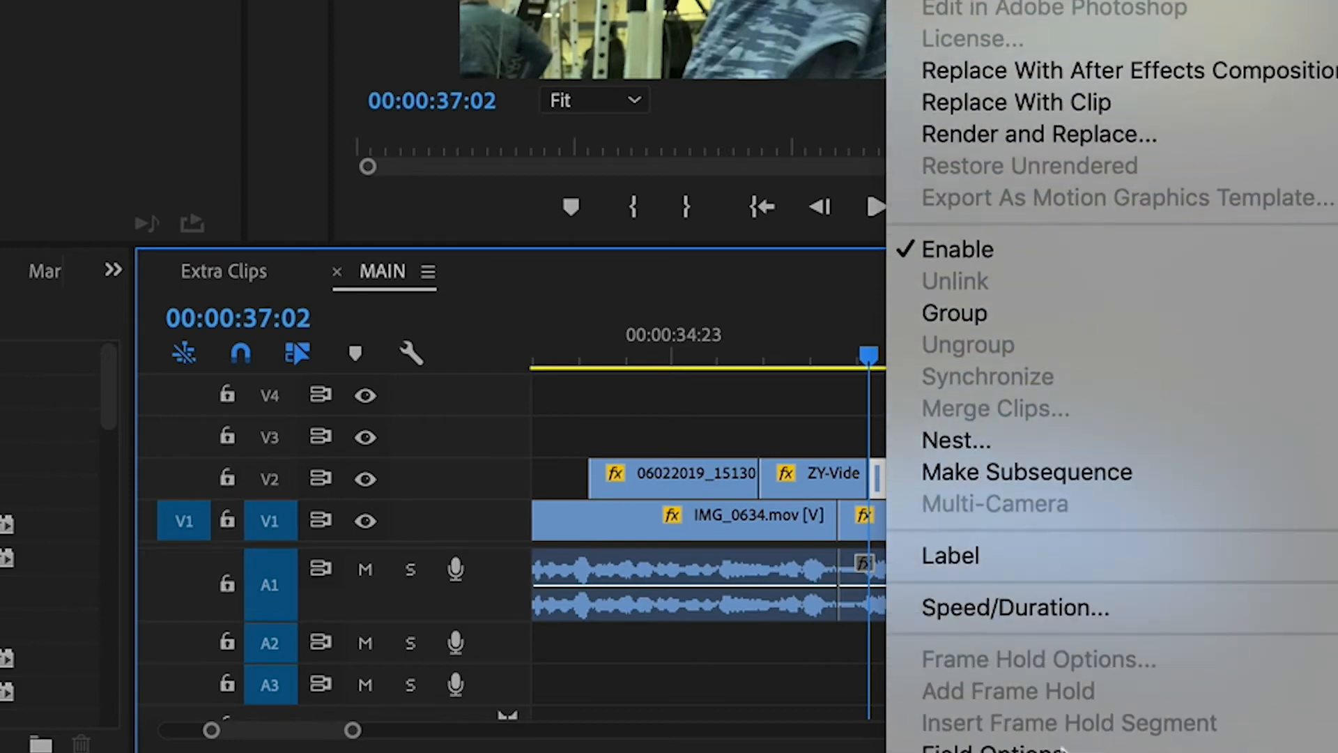
click(1047, 440)
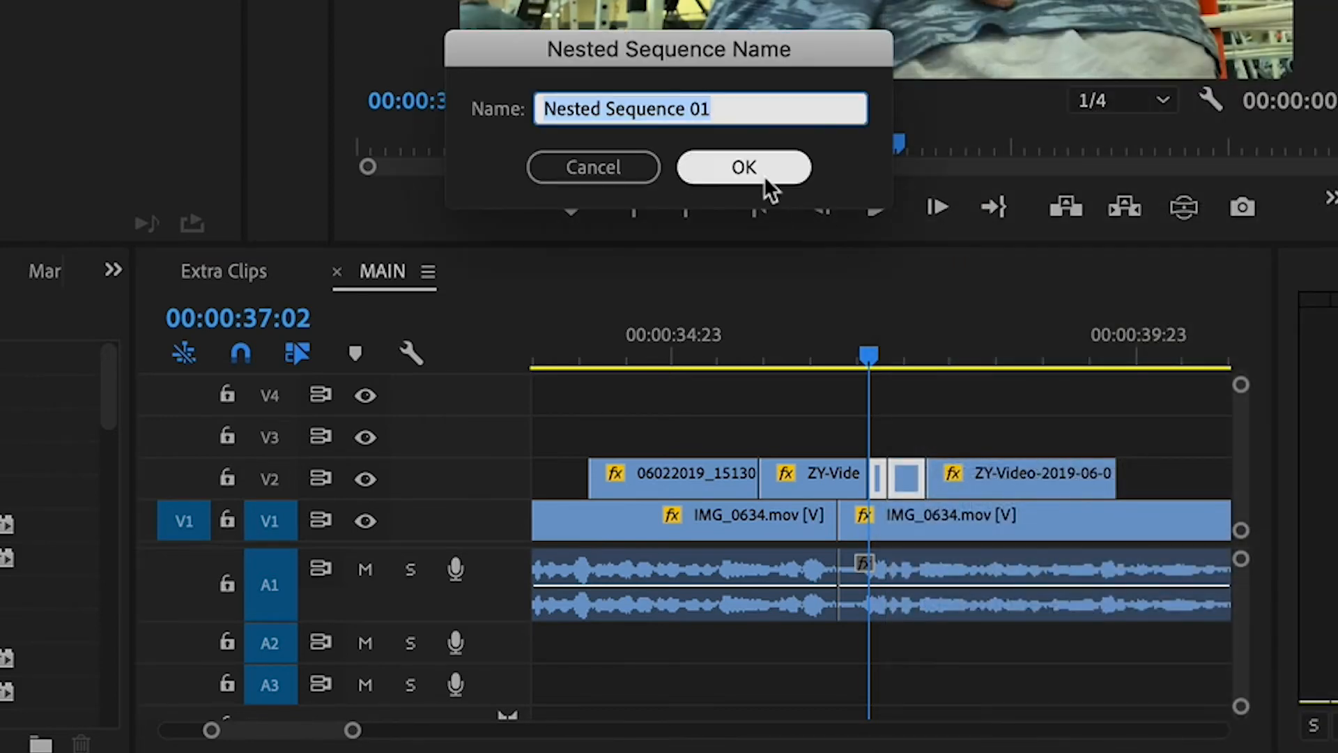
click(764, 170)
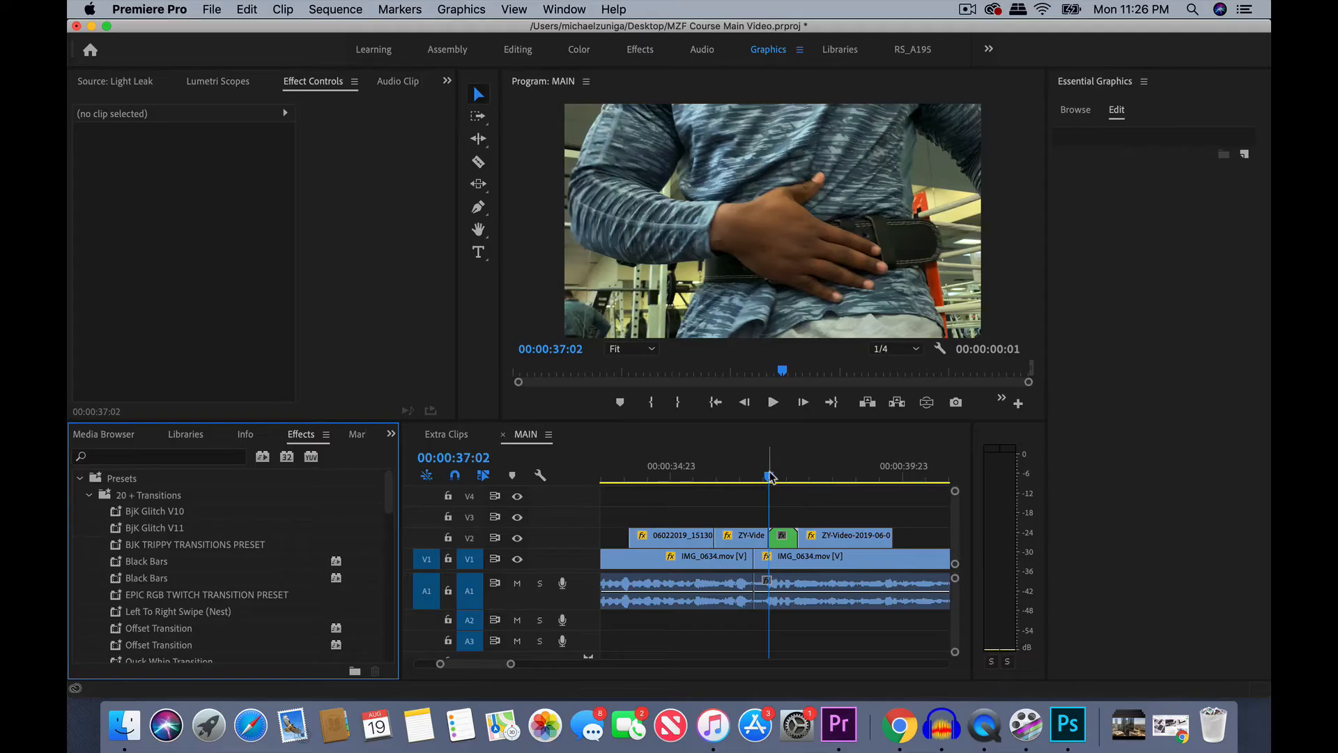
click(782, 479)
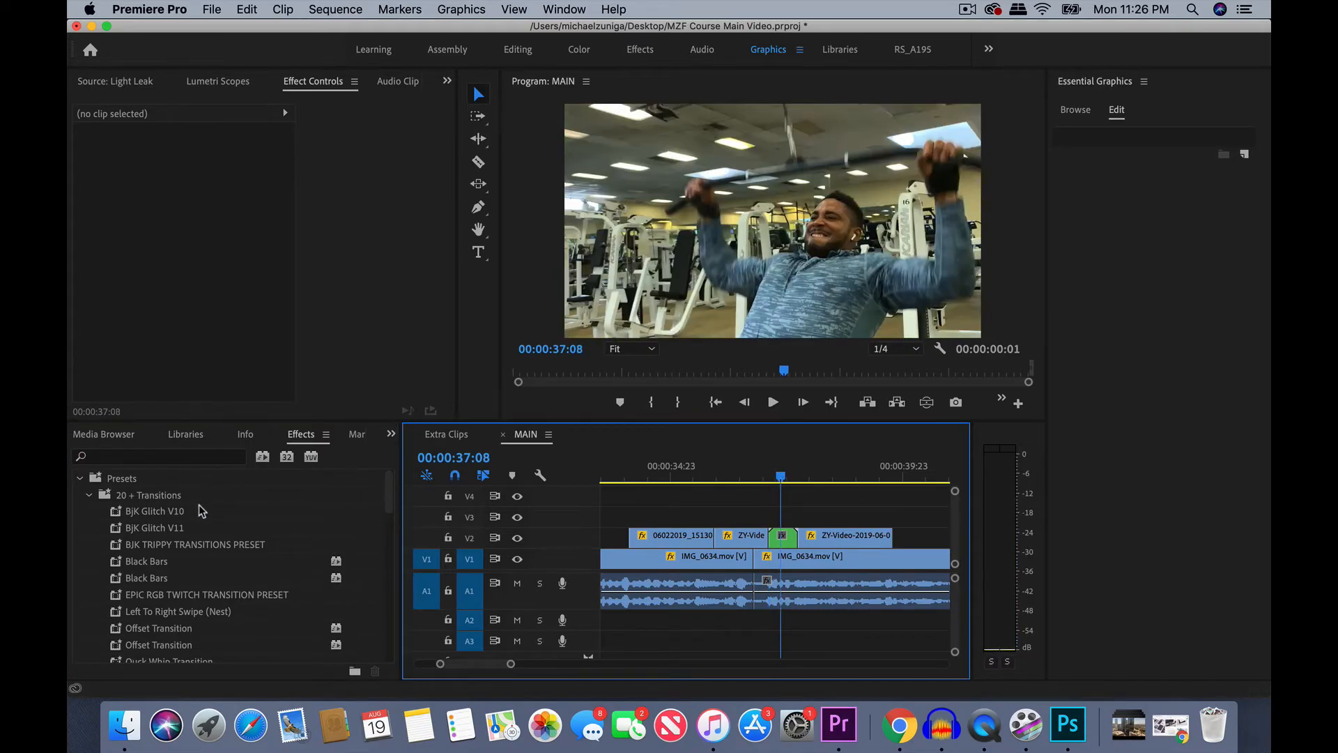
- Apply the Offset Transition preset to Nested Sequence 01 on V2
scroll(199, 512, down, 10)
scroll(199, 518, up, 1)
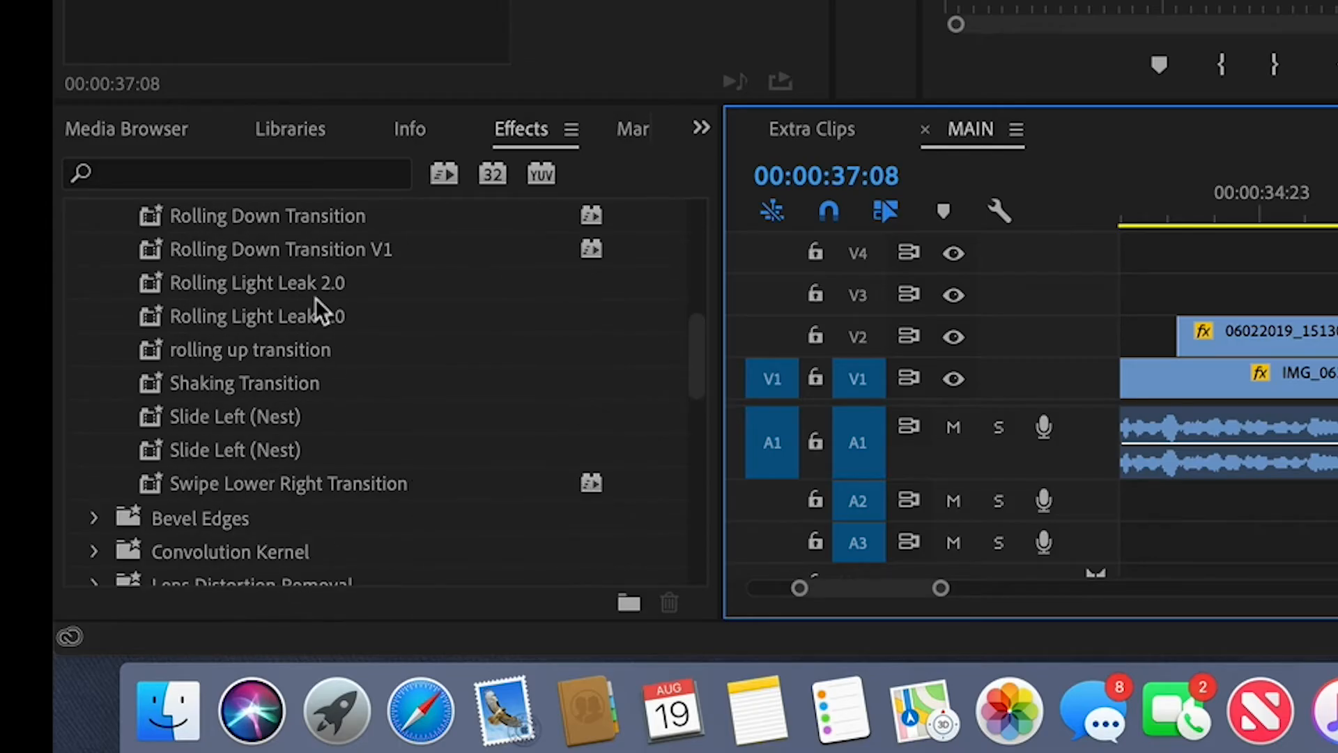
scroll(315, 299, up, 8)
scroll(287, 358, up, 2)
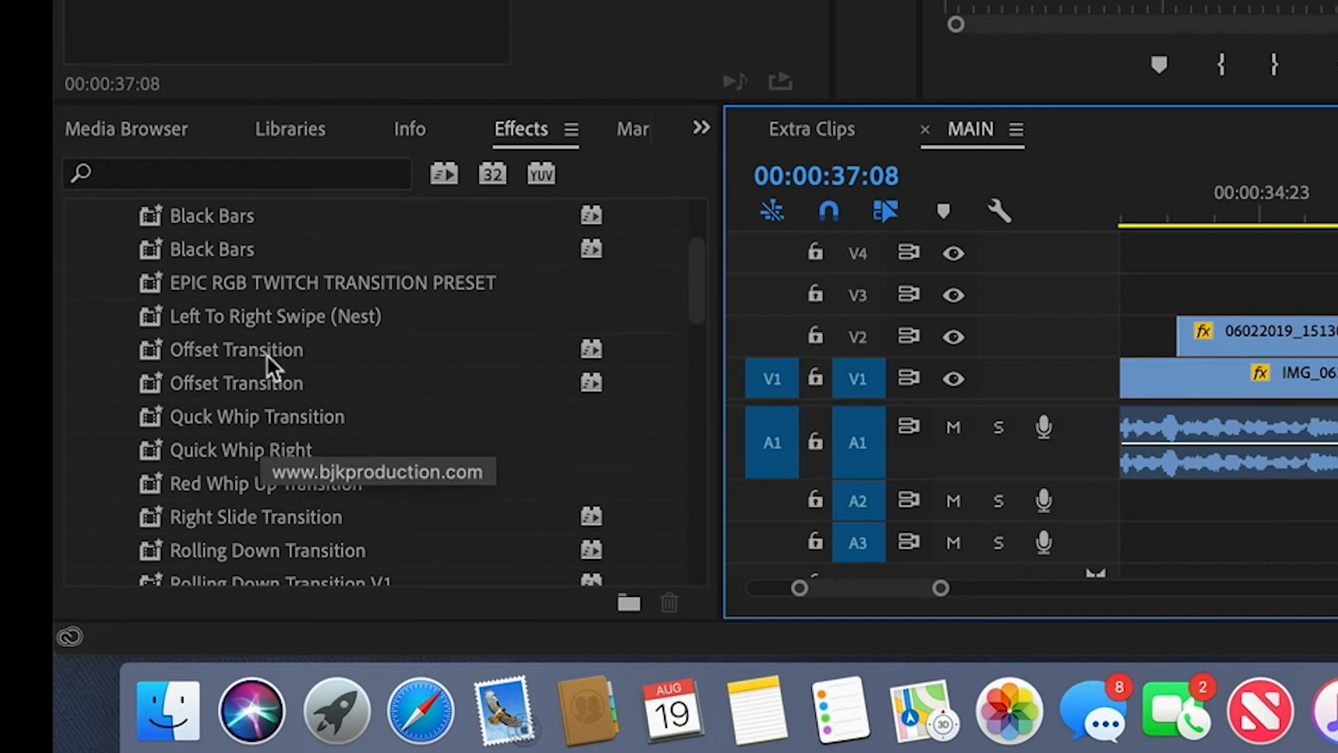
scroll(270, 353, up, 3)
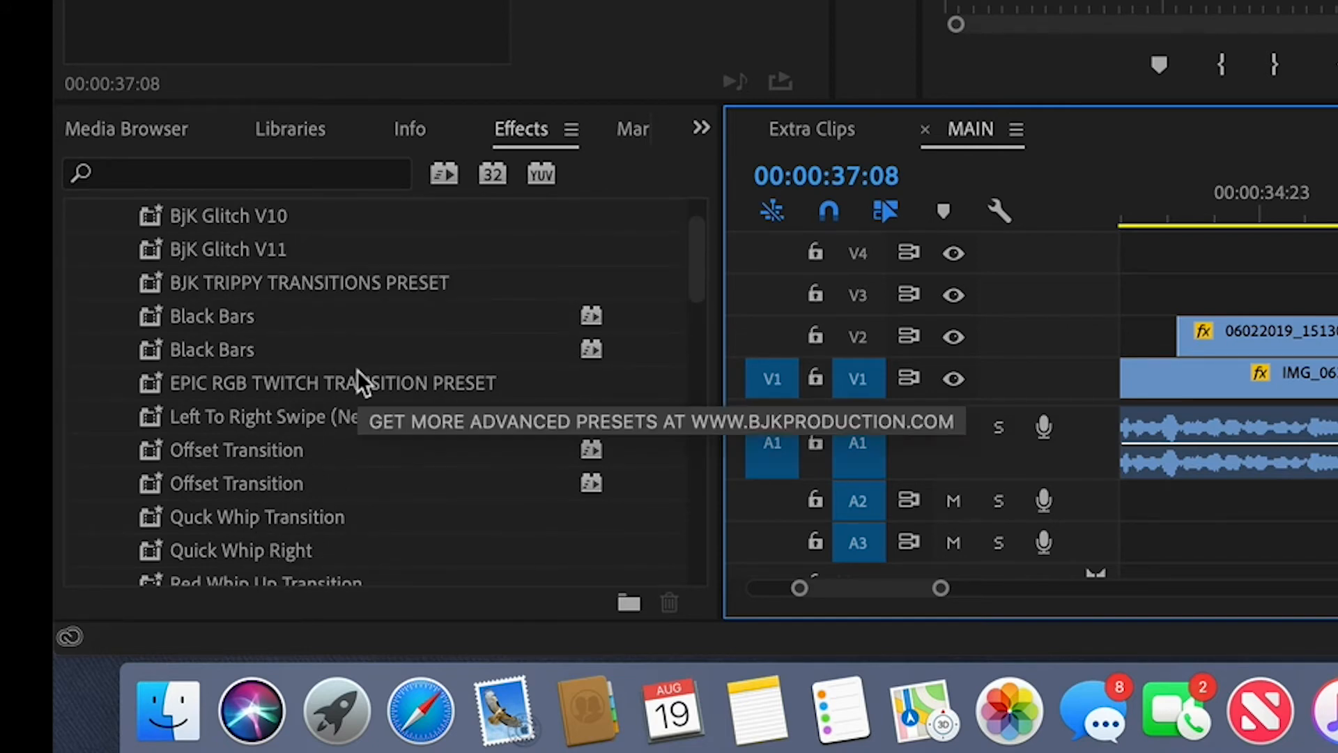
scroll(357, 382, down, 1)
drag(235, 416, 735, 406)
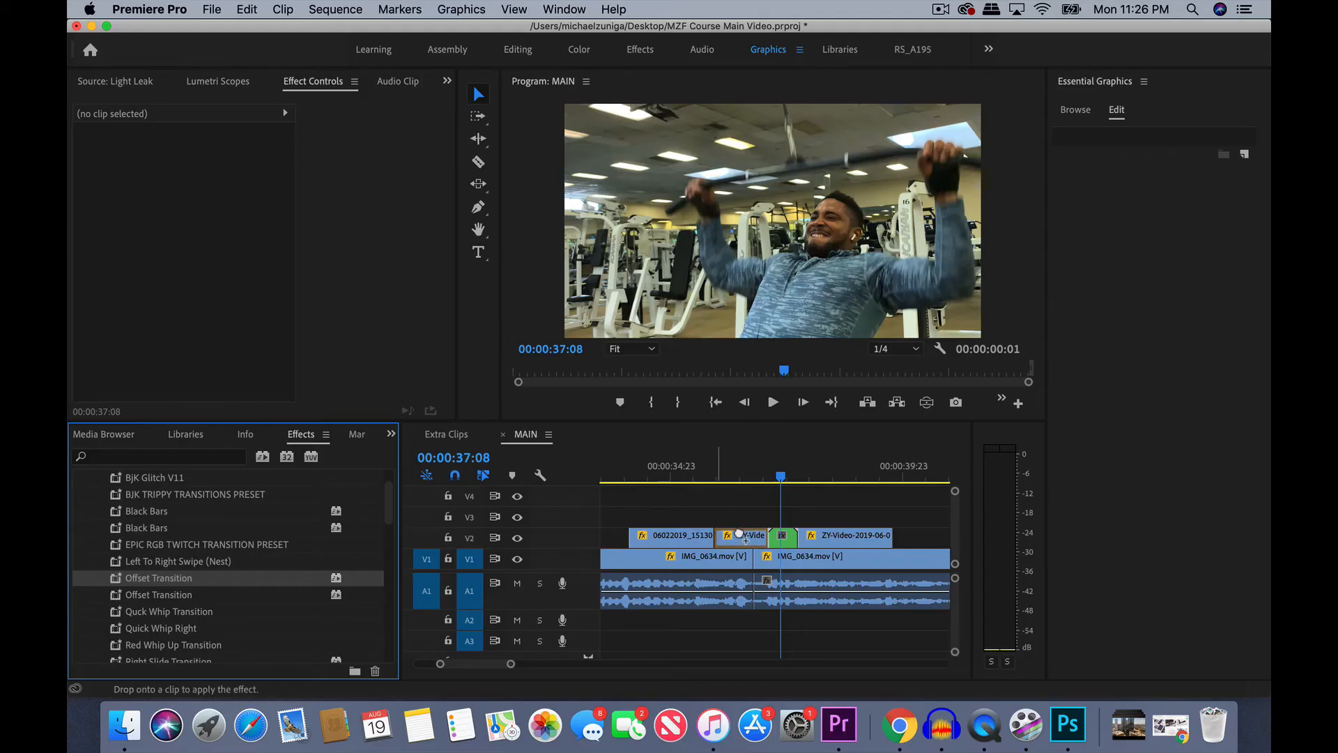
drag(739, 534, 785, 536)
- Preview the offset transition between about 35:10 and 38:00 with the timeline zoomed out
click(762, 465)
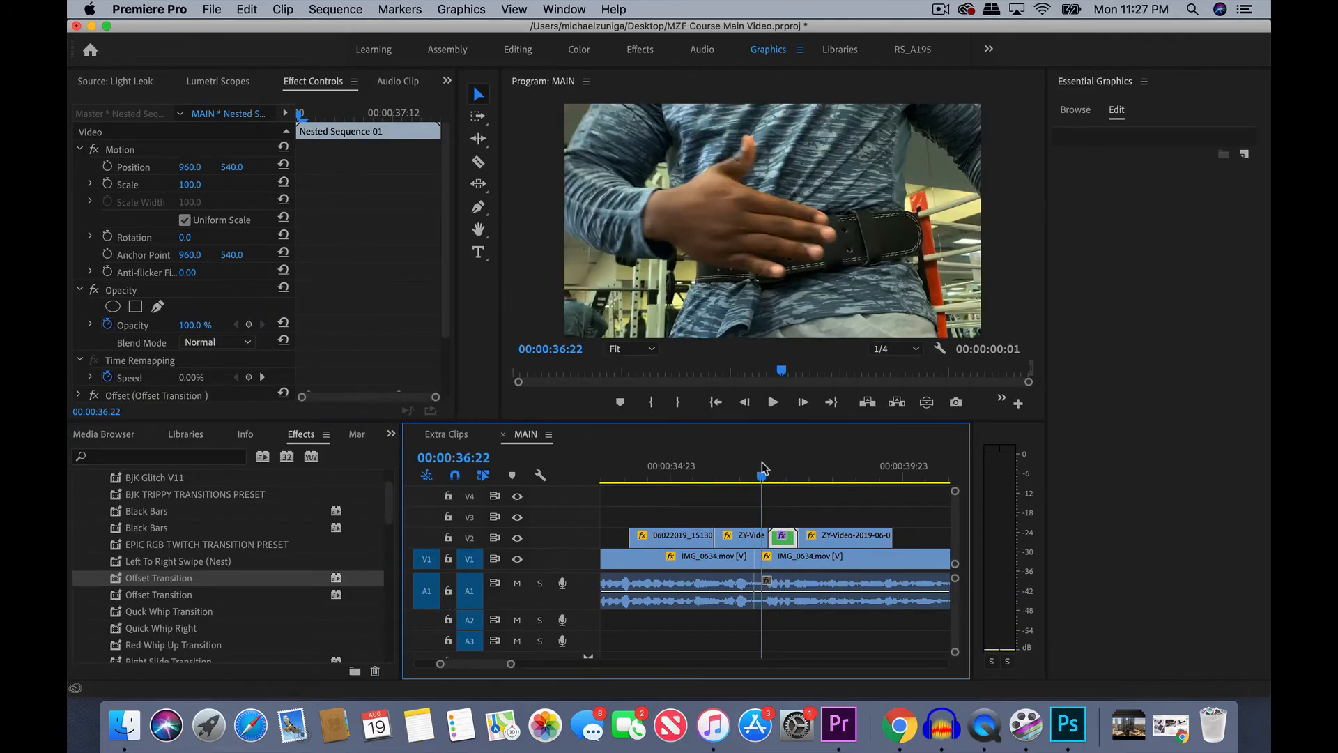
key(space)
click(695, 466)
drag(697, 471, 819, 471)
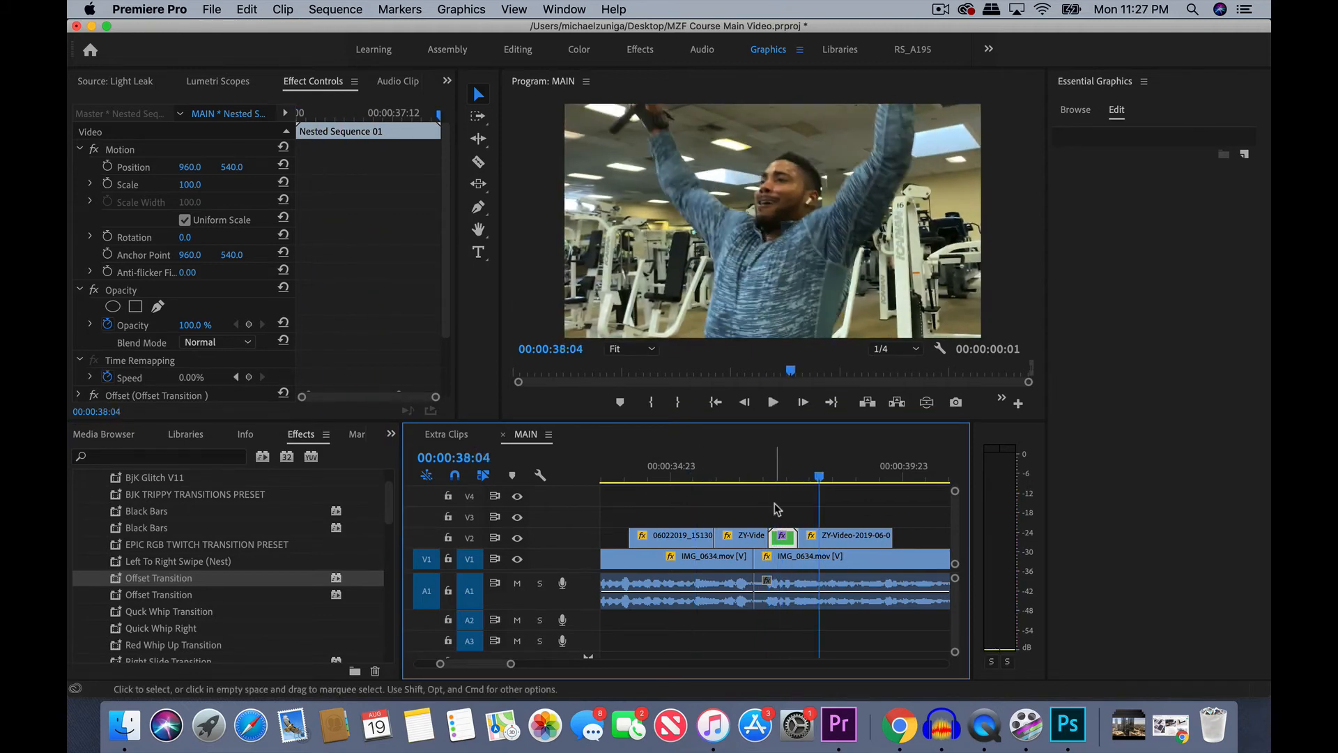
key(minus)
key(minus)
key(minus)
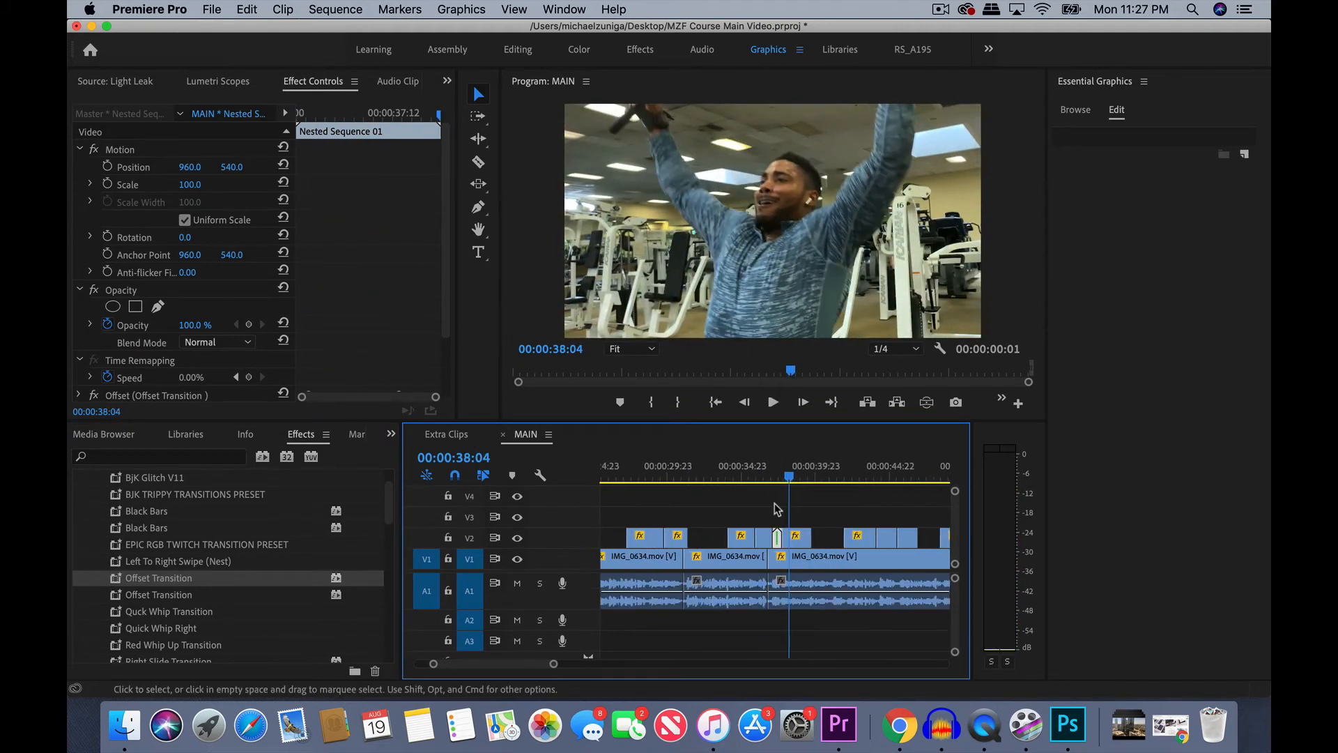
click(750, 467)
key(space)
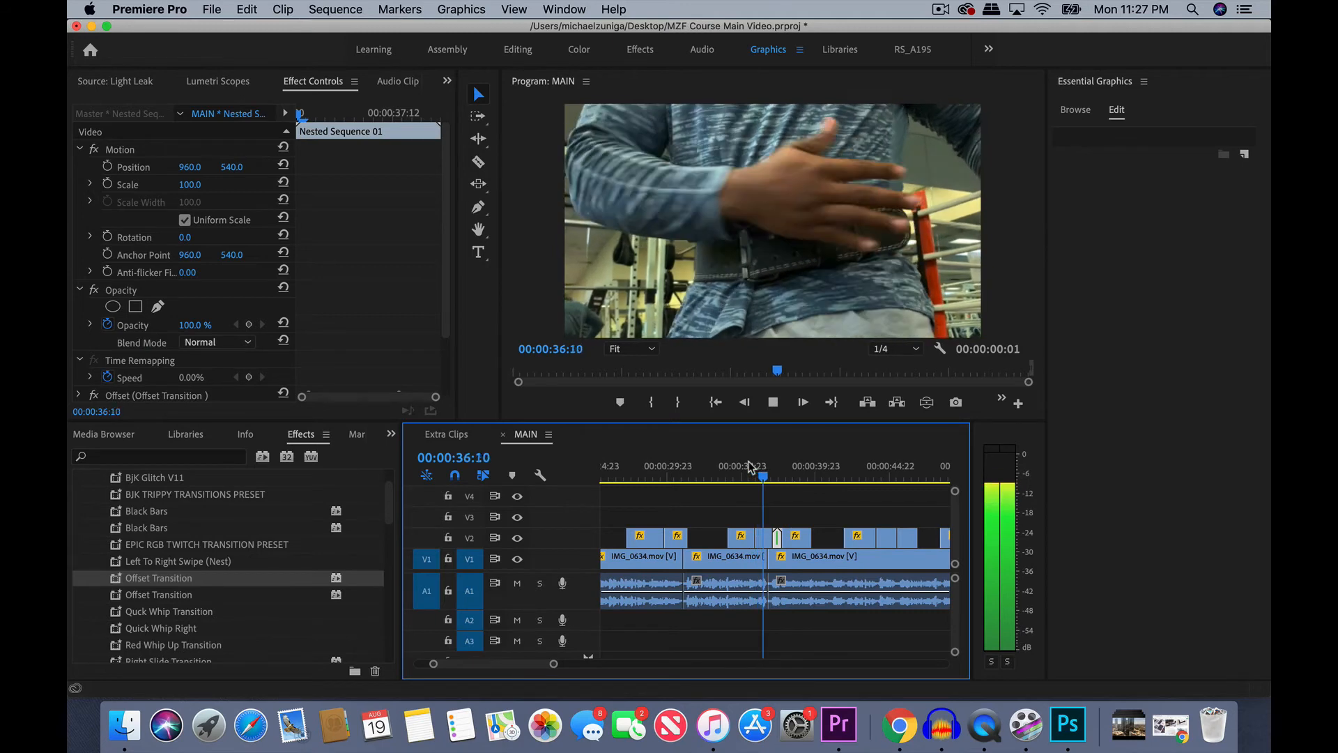
key(space)
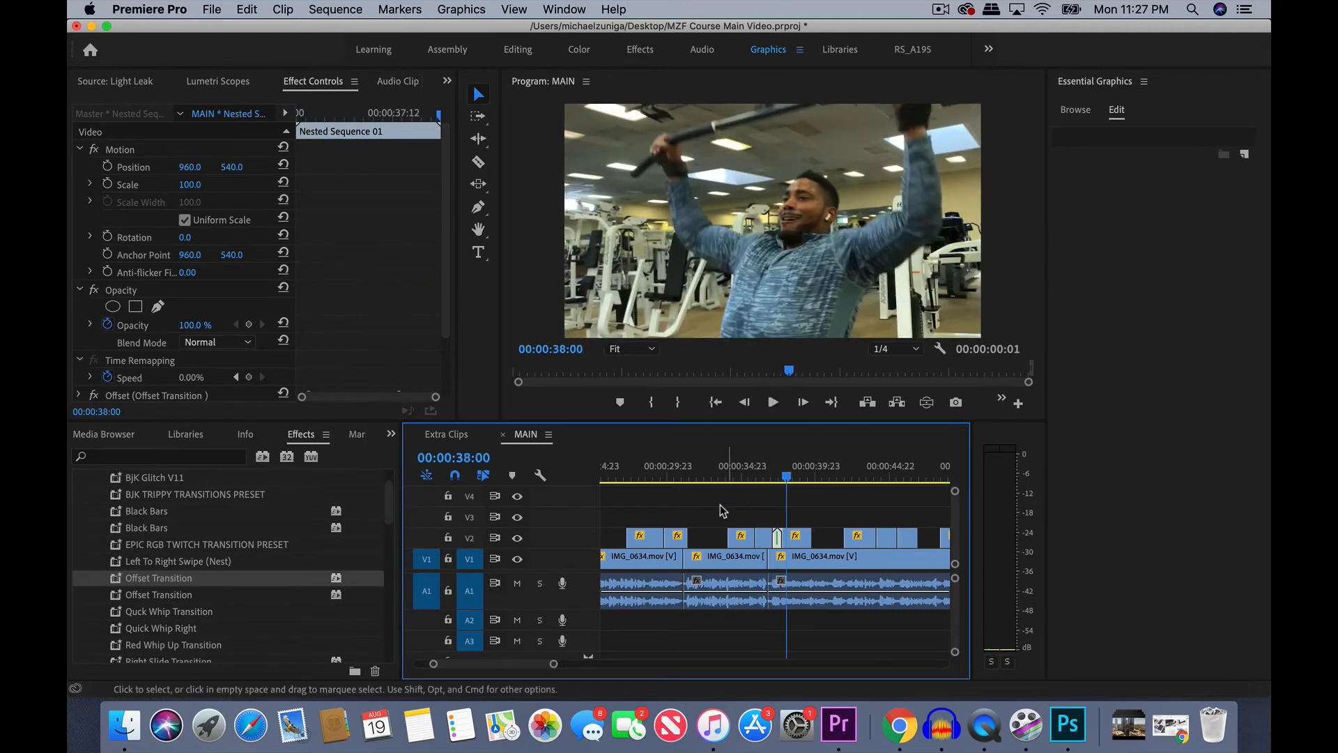
click(391, 434)
- Load the Light Leak clip from the Effects bin and place it on V3 at the playhead
click(423, 174)
double_click(155, 547)
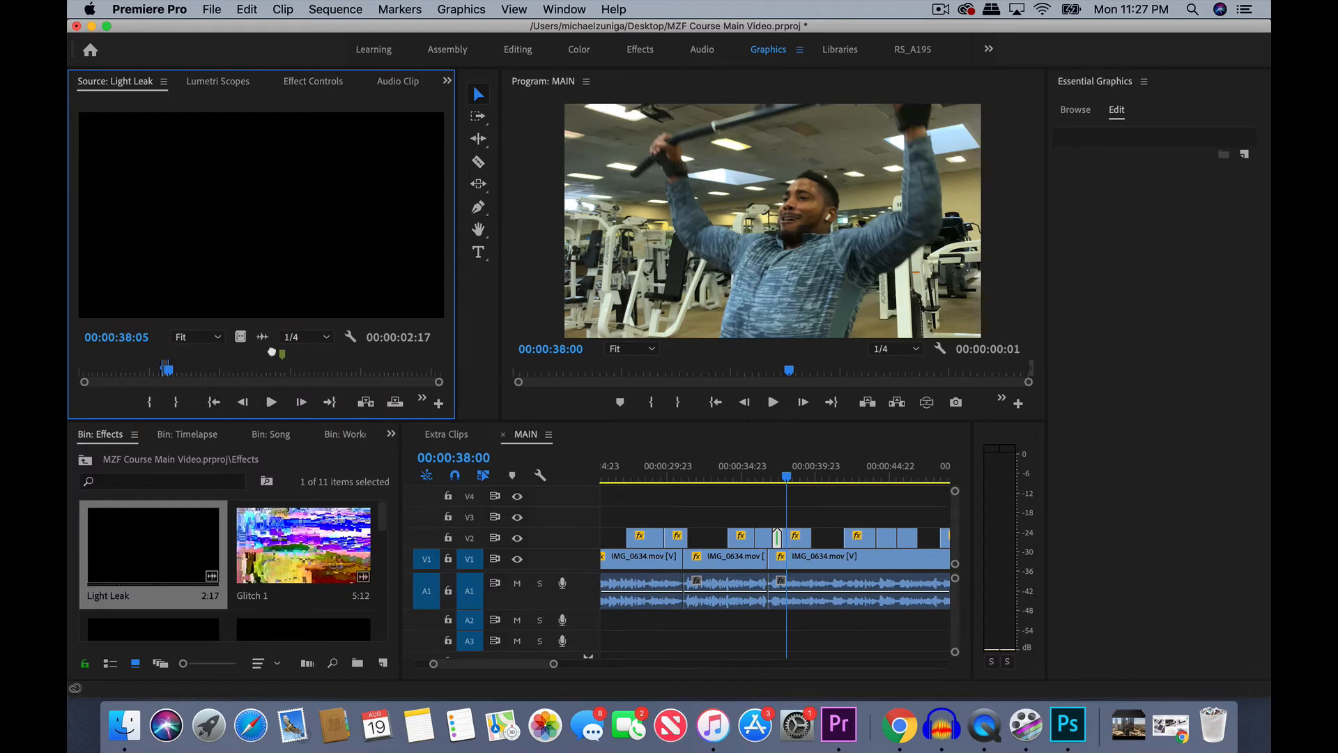
drag(272, 352, 779, 520)
click(770, 468)
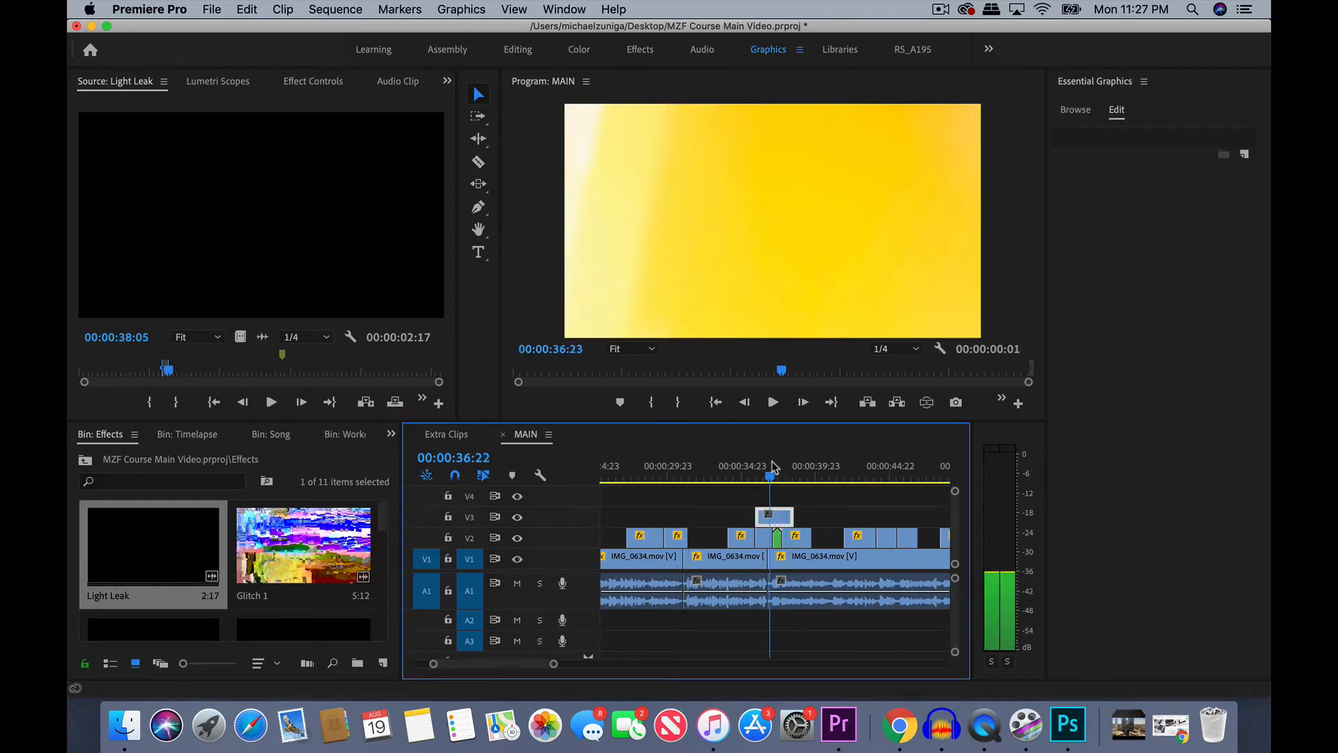
- Set the Light Leak clip's Blend Mode to Screen and play it back from 35:01
click(313, 81)
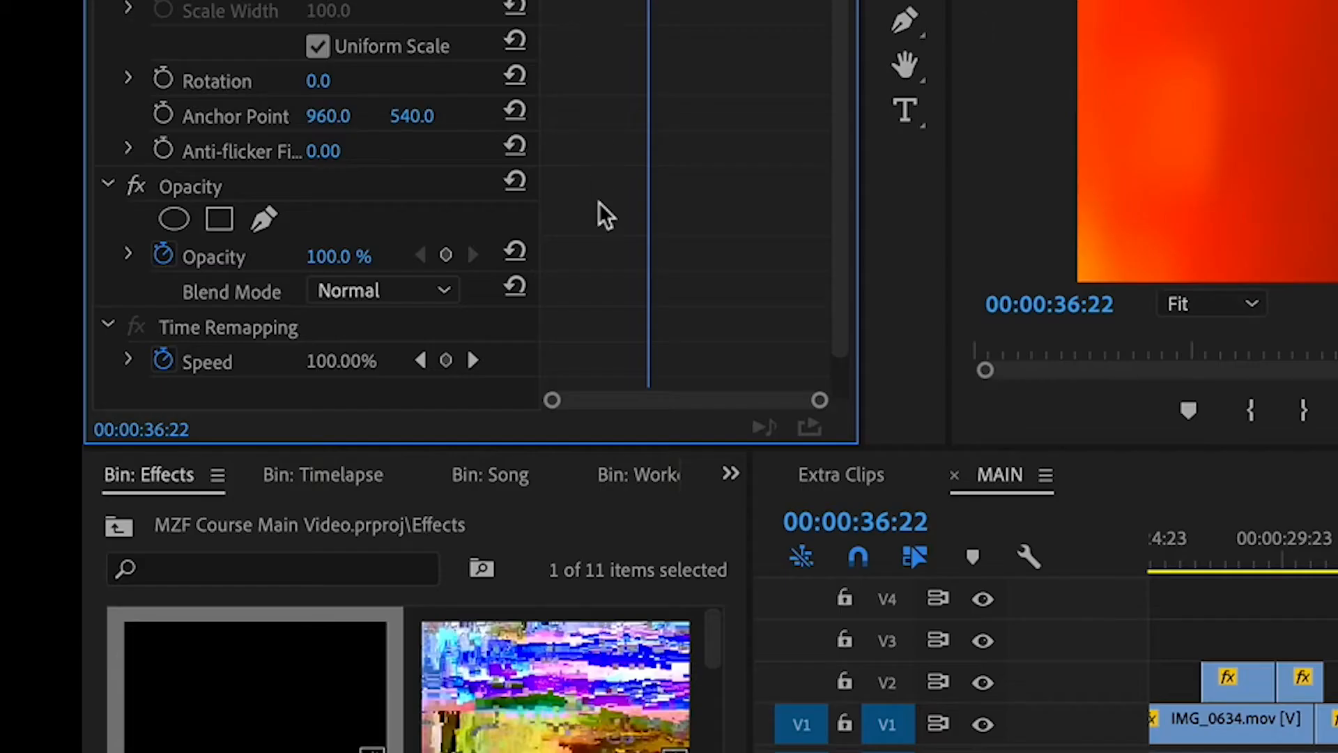
scroll(325, 303, down, 2)
click(229, 320)
click(406, 591)
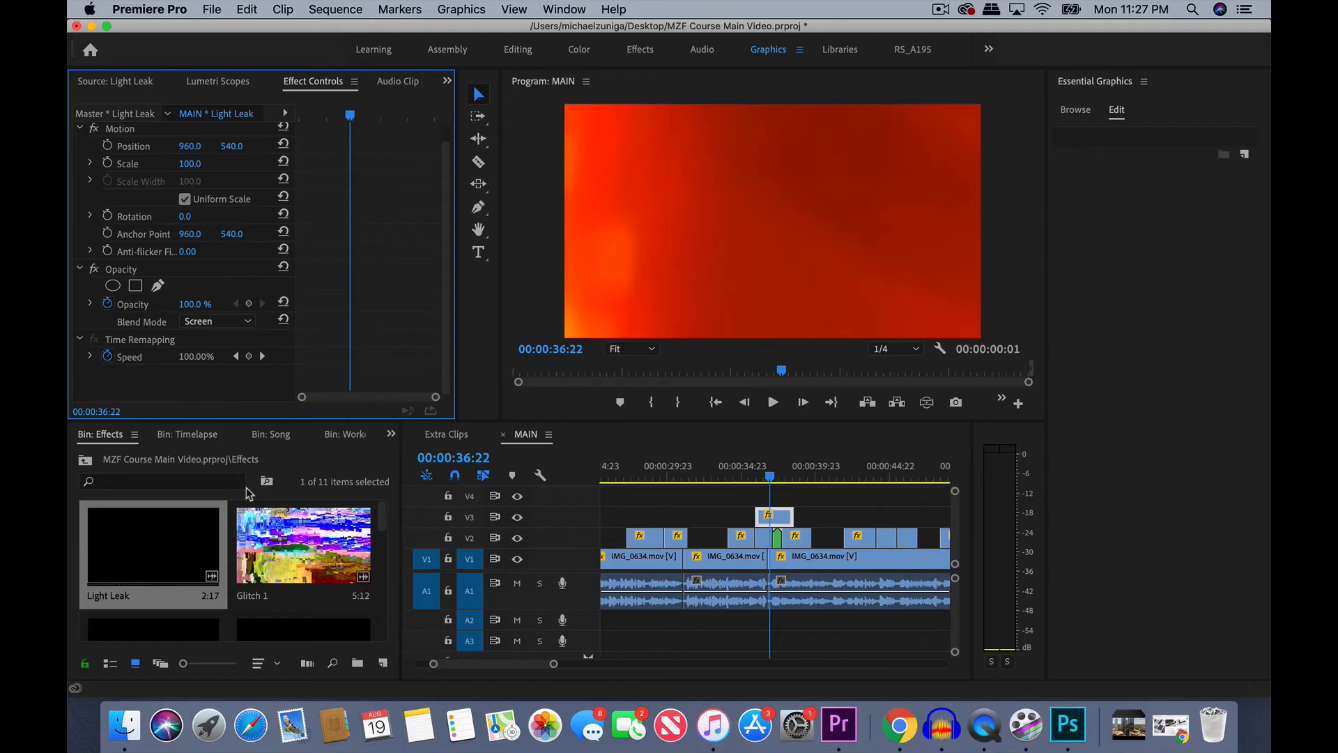
click(743, 475)
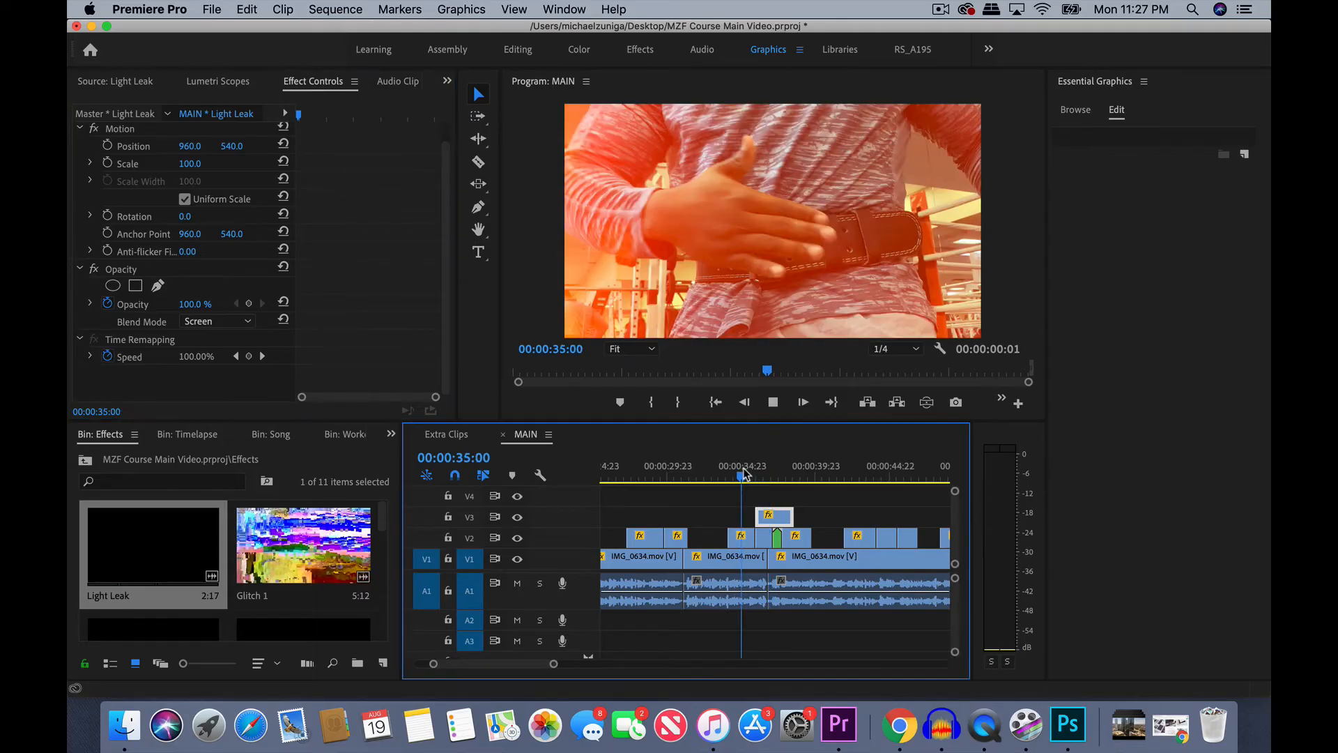
key(space)
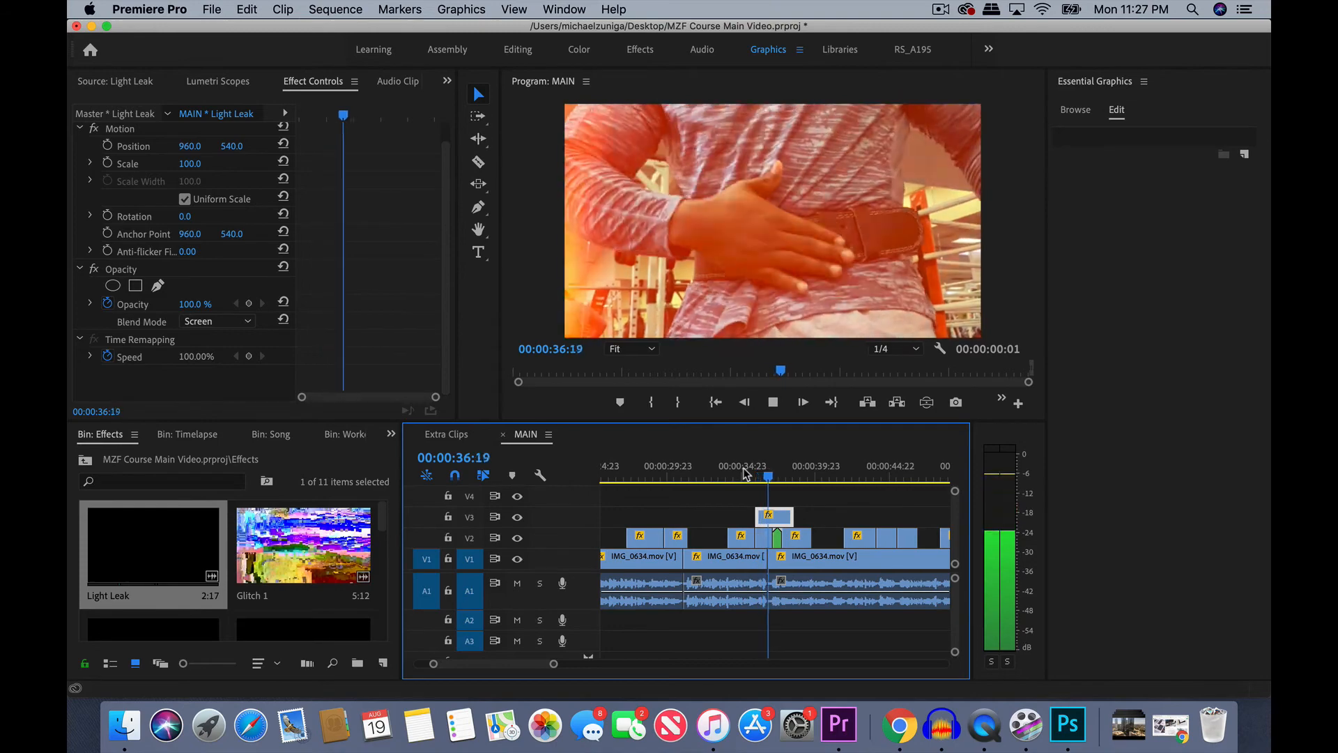
click(791, 475)
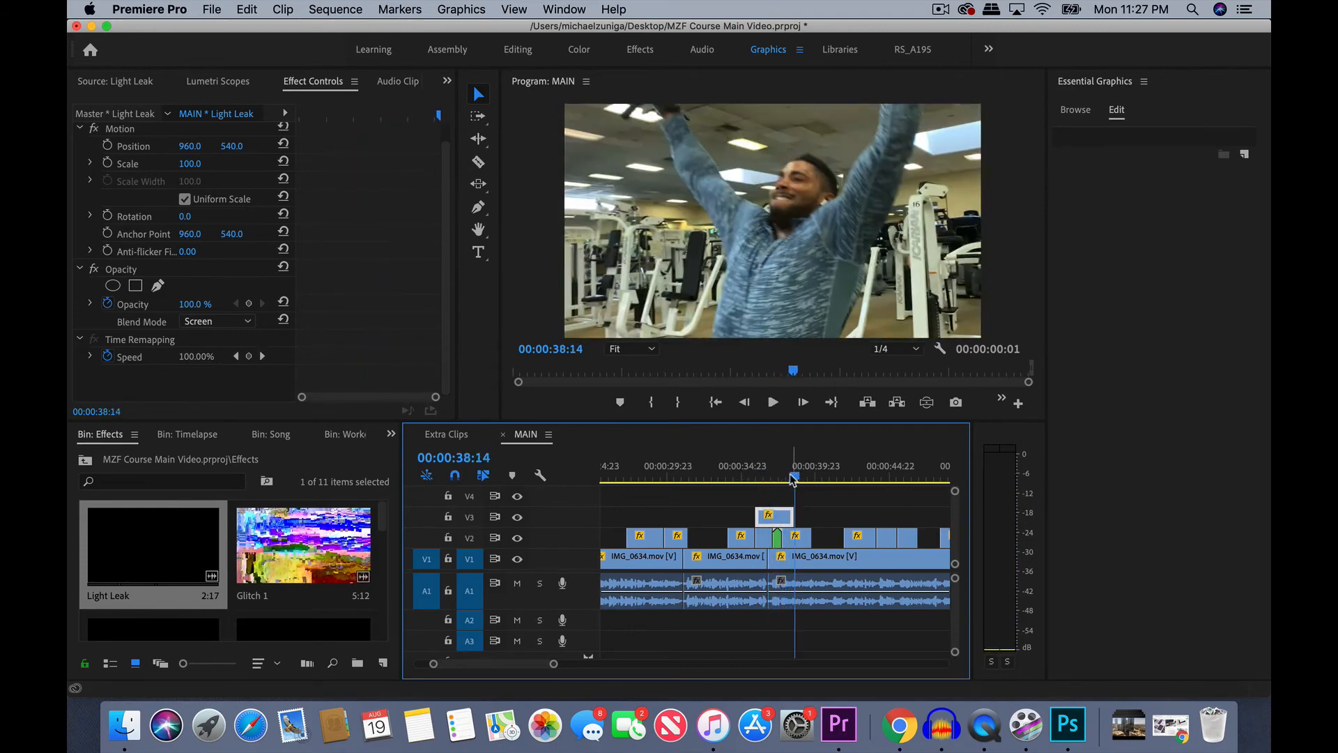
drag(776, 476, 750, 477)
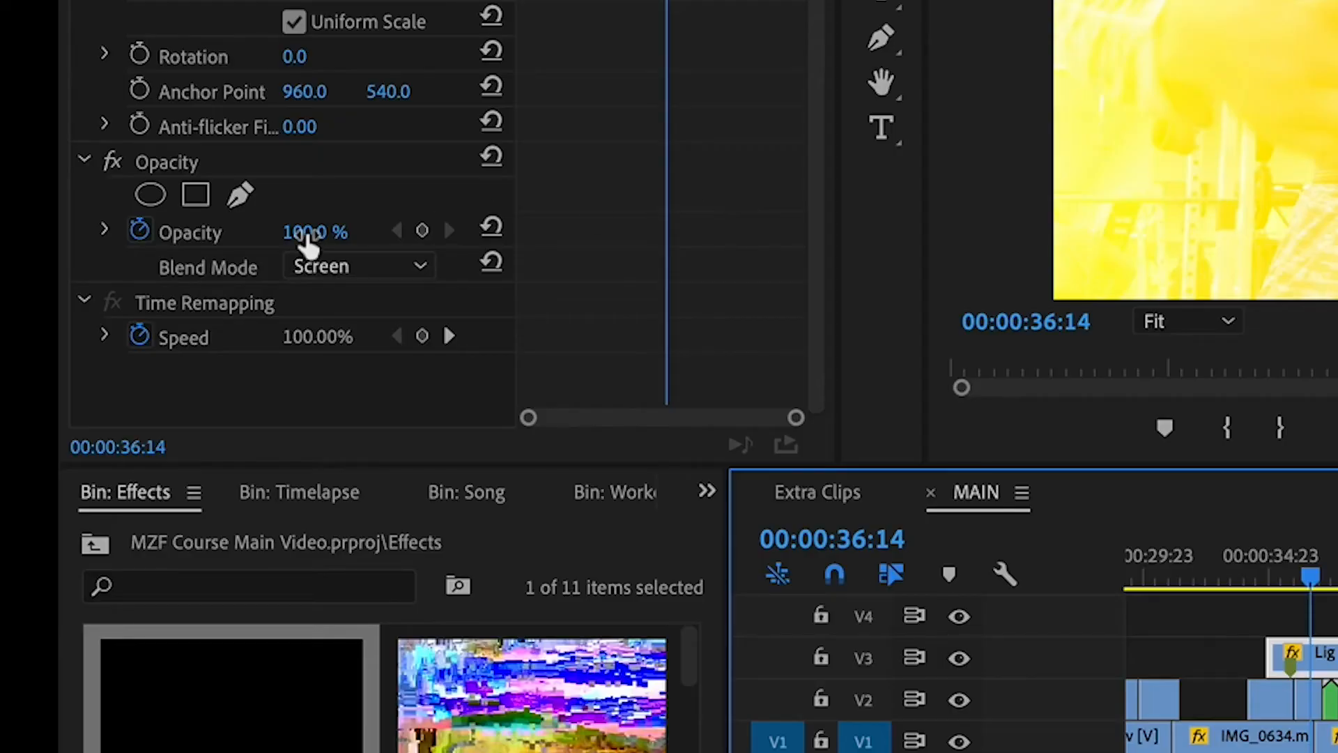
- Try the light leak at 50% opacity and play it back from 34:11
click(307, 234)
text(50)
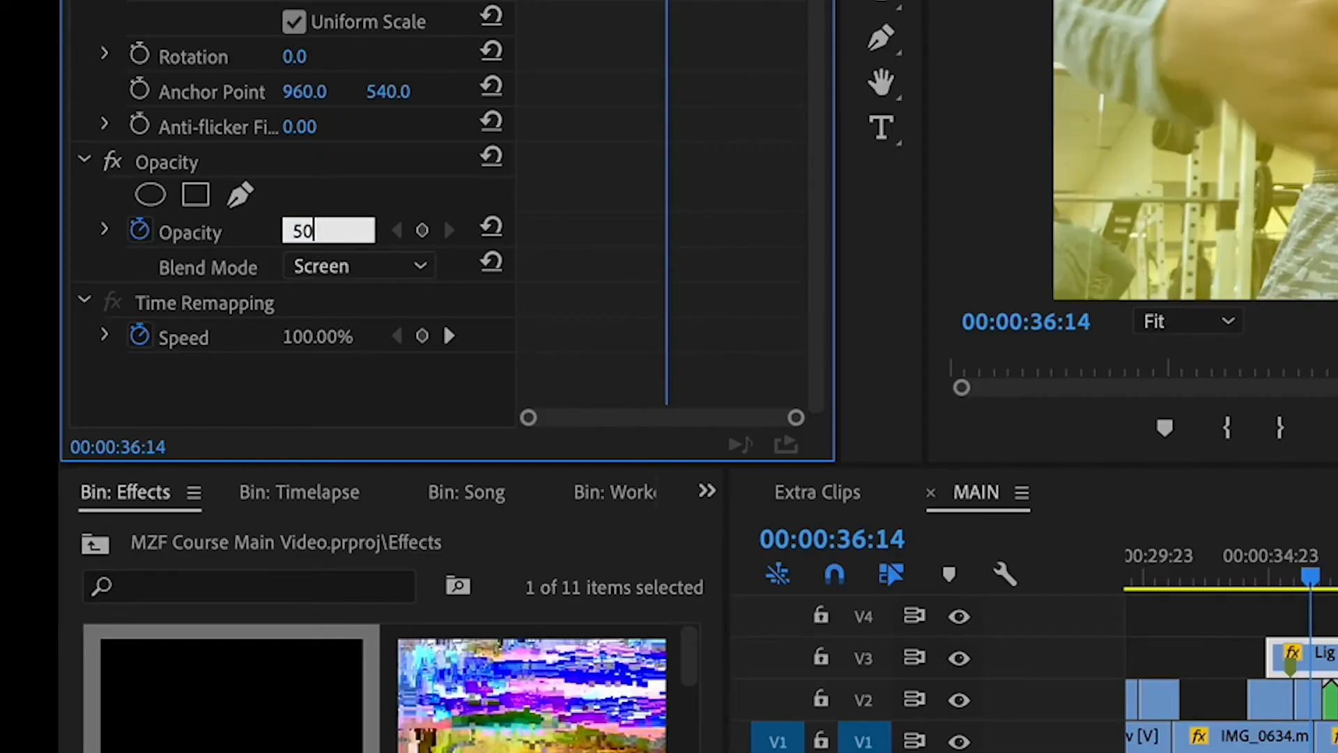
key(Return)
click(1259, 551)
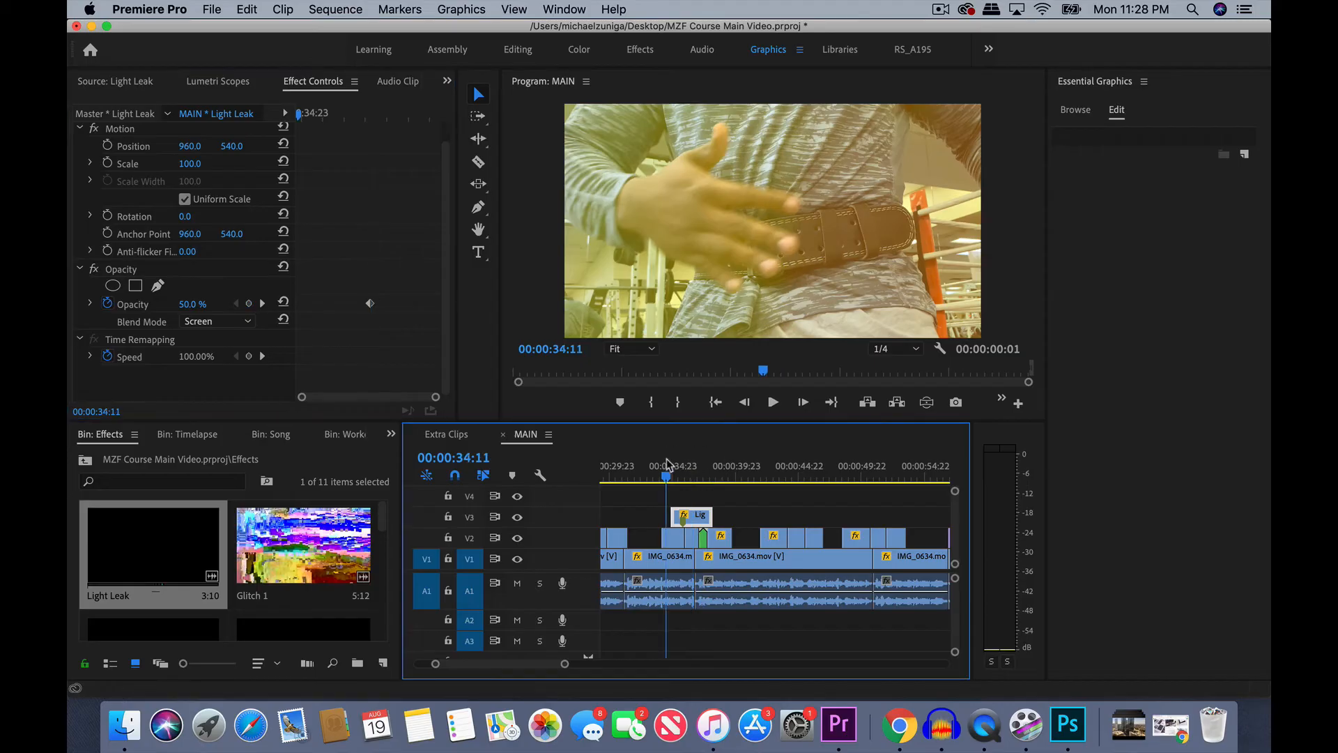
key(space)
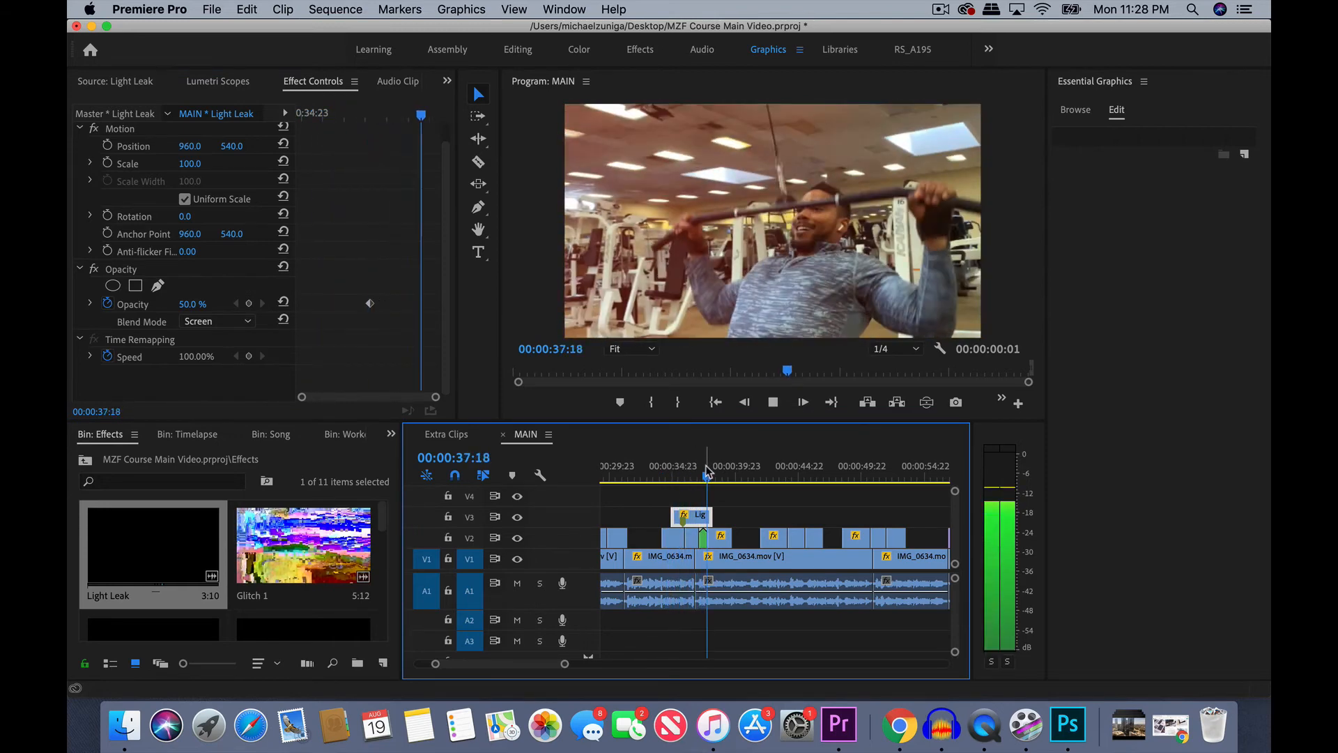
key(space)
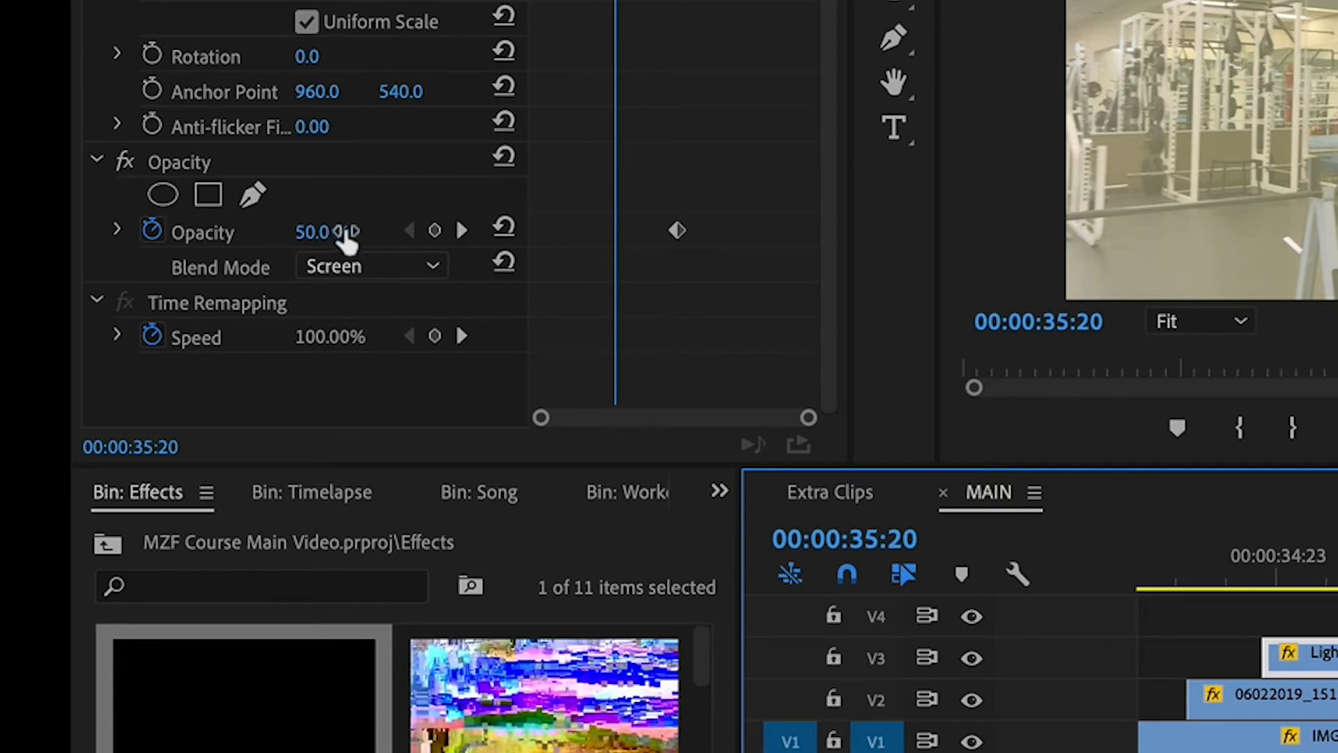
- Set opacity to 0 and turn off opacity animation, deleting the existing keyframes
click(200, 303)
text(0)
key(Return)
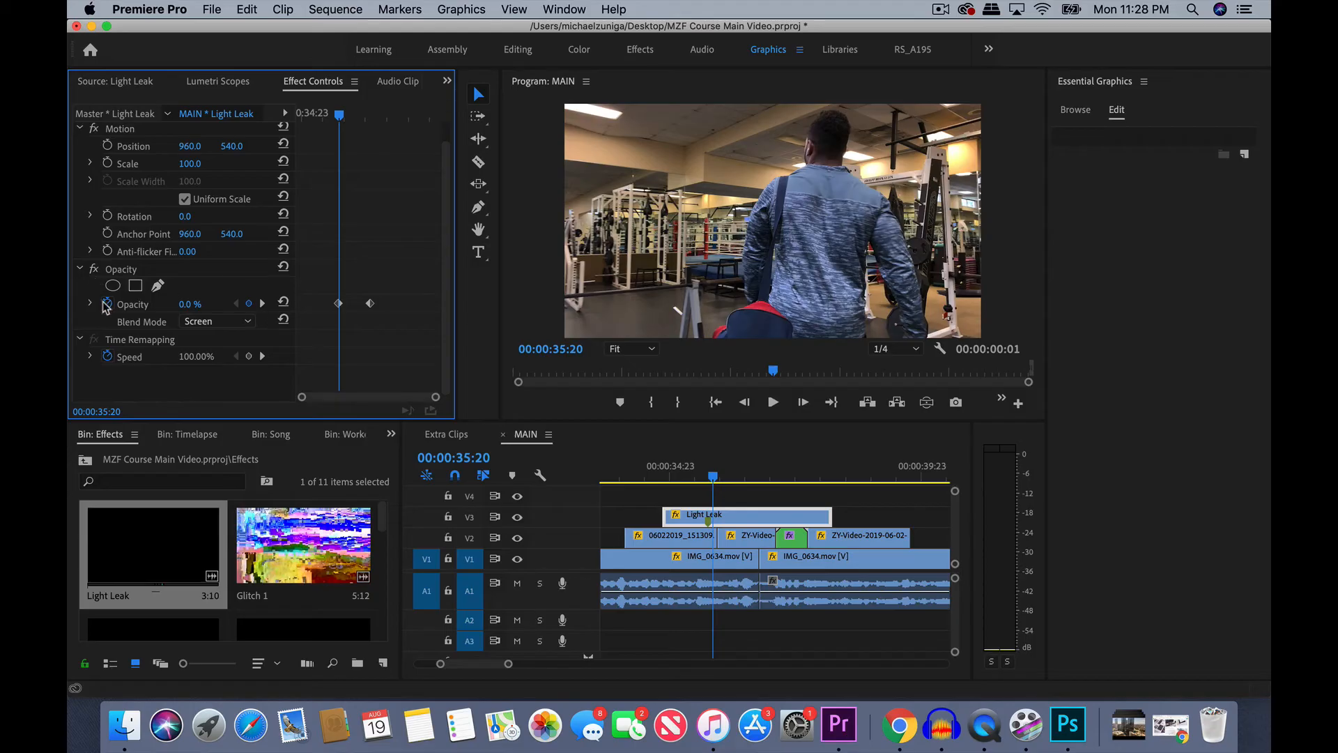
click(106, 304)
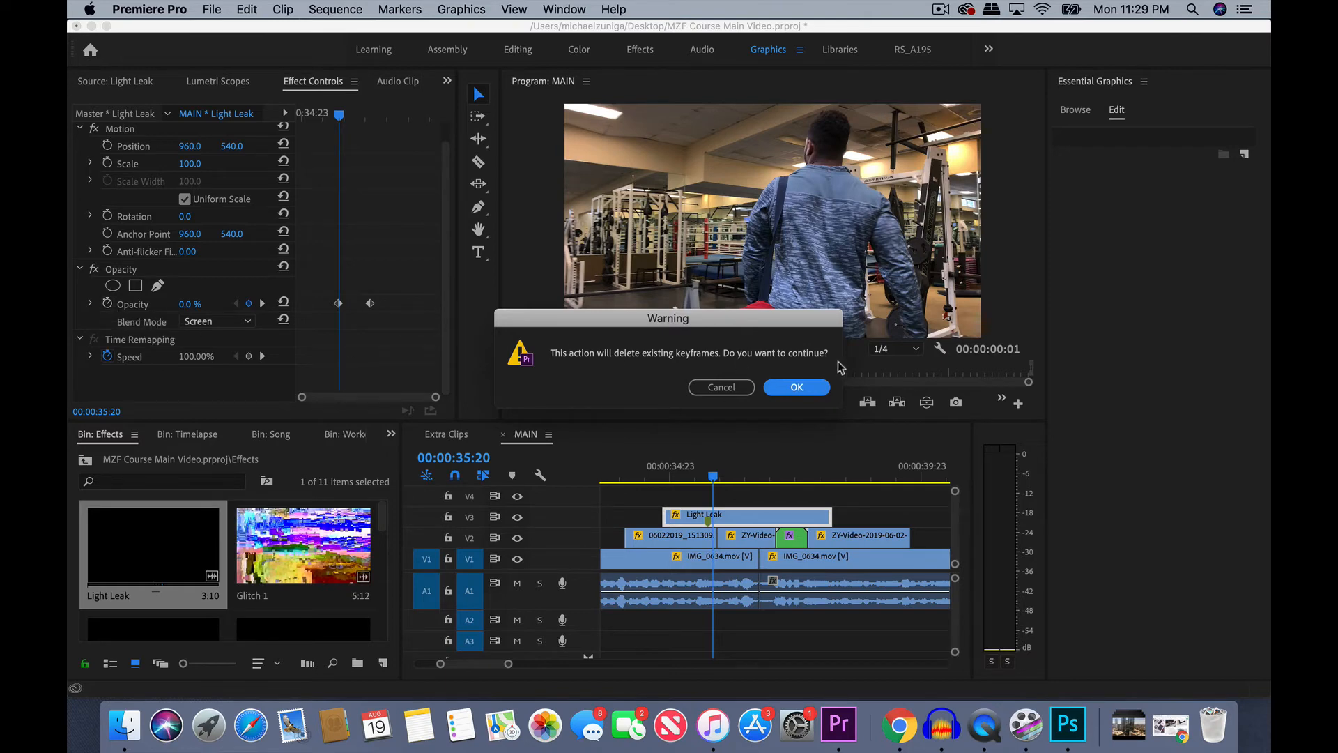
click(798, 388)
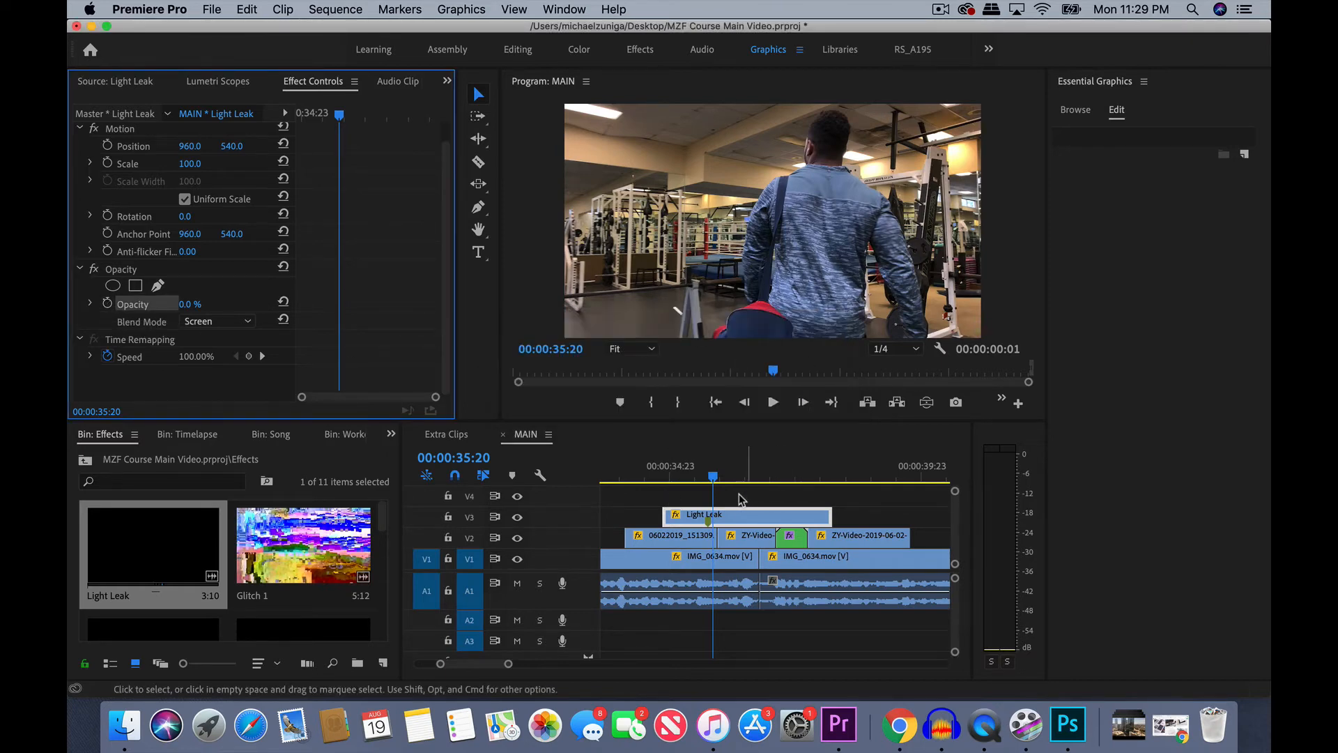
- Give the light leak a constant 100% opacity, preview it, and trim its start later
click(692, 467)
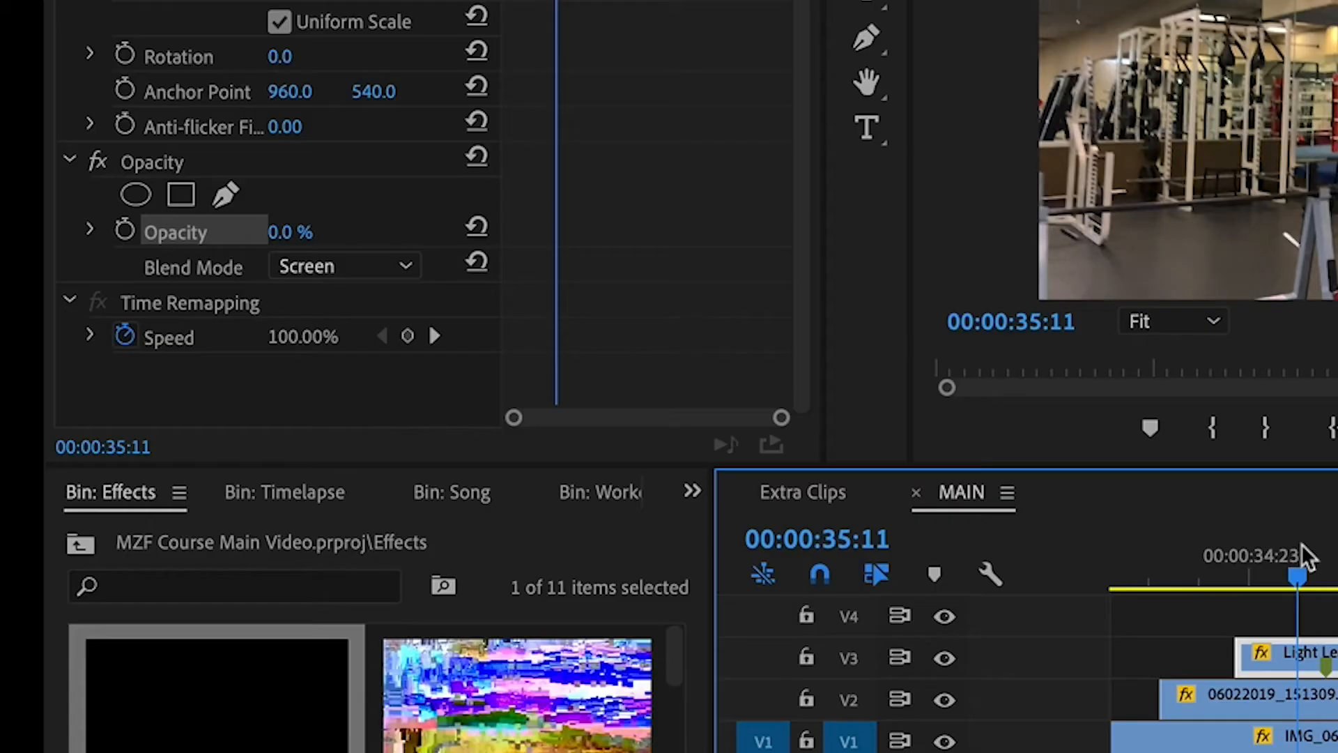
click(201, 302)
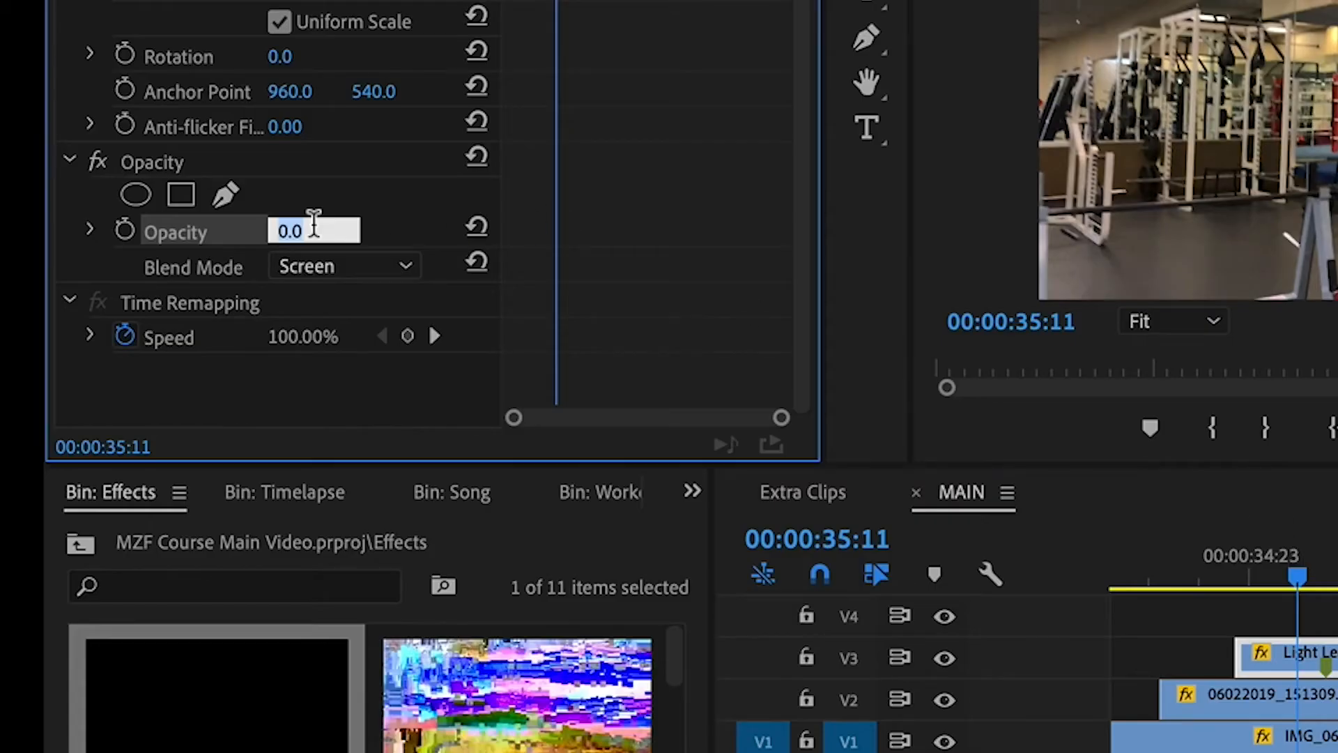
text(100)
key(Return)
click(1320, 568)
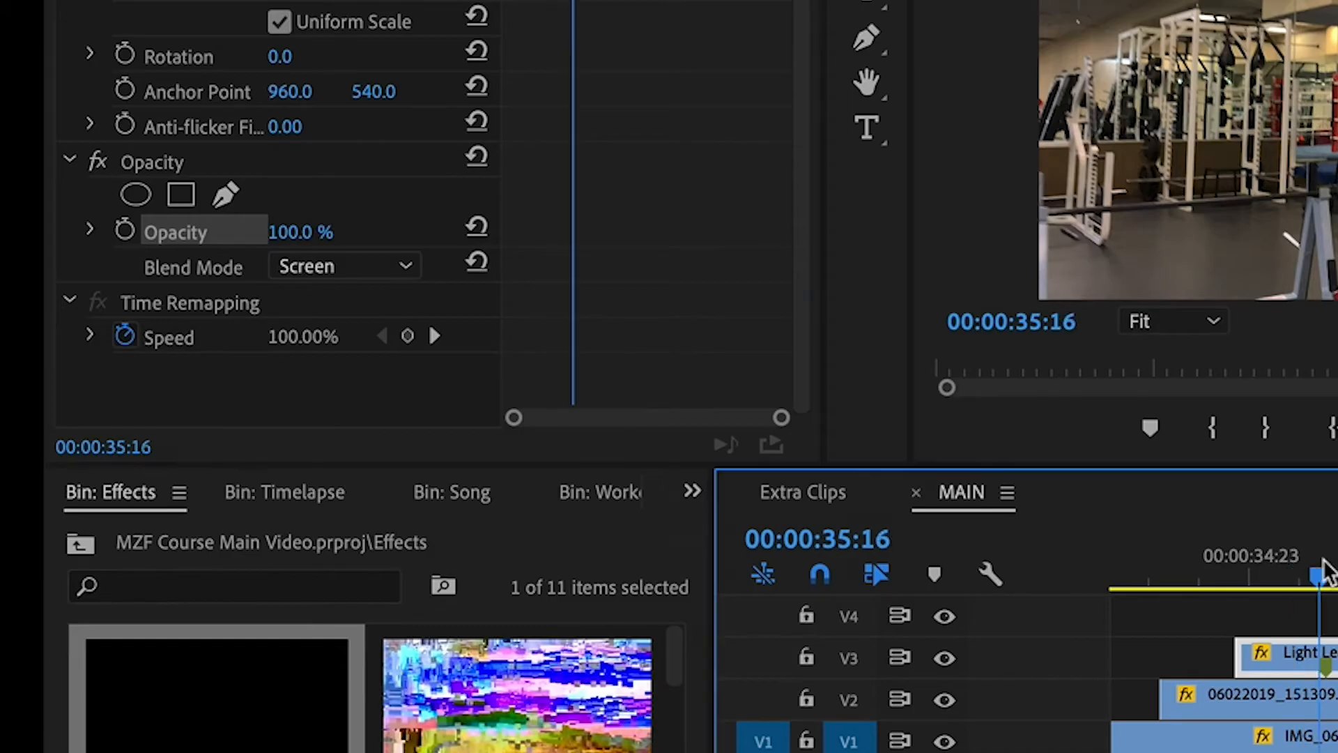
key(space)
click(1270, 556)
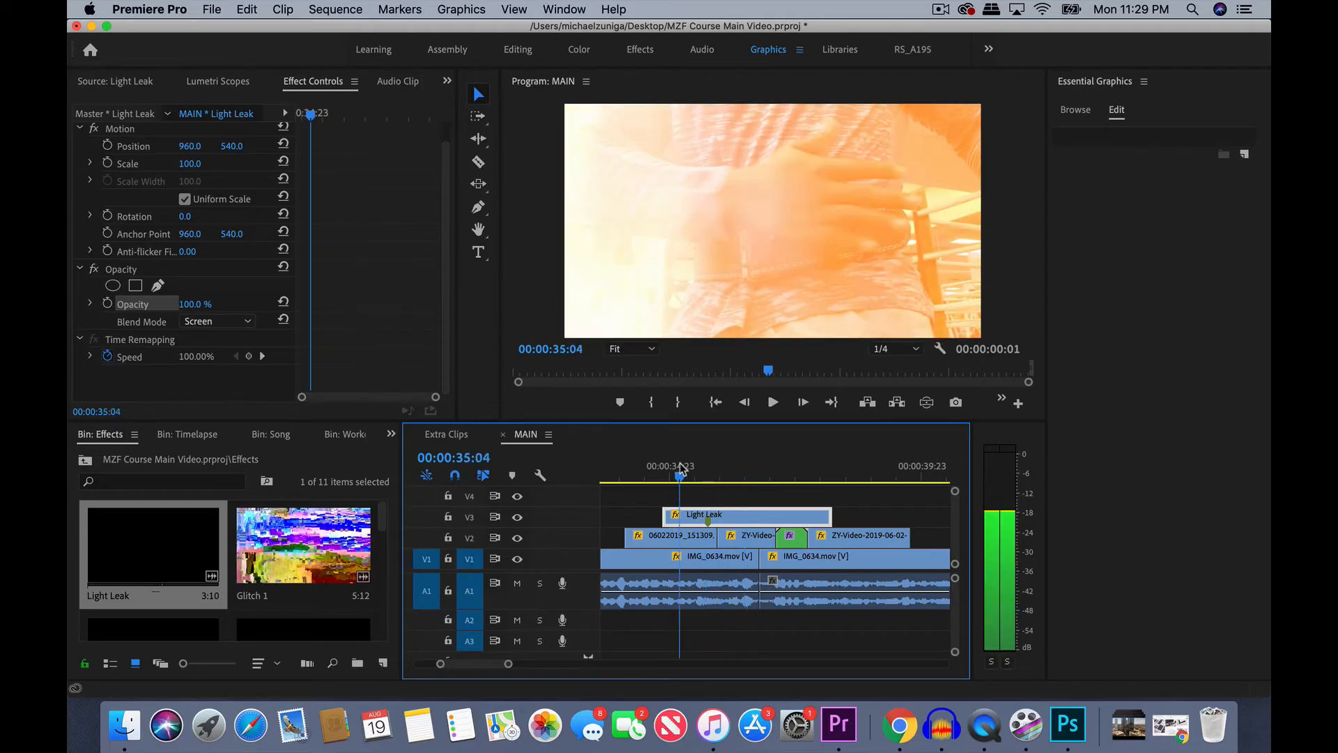
drag(682, 469, 711, 469)
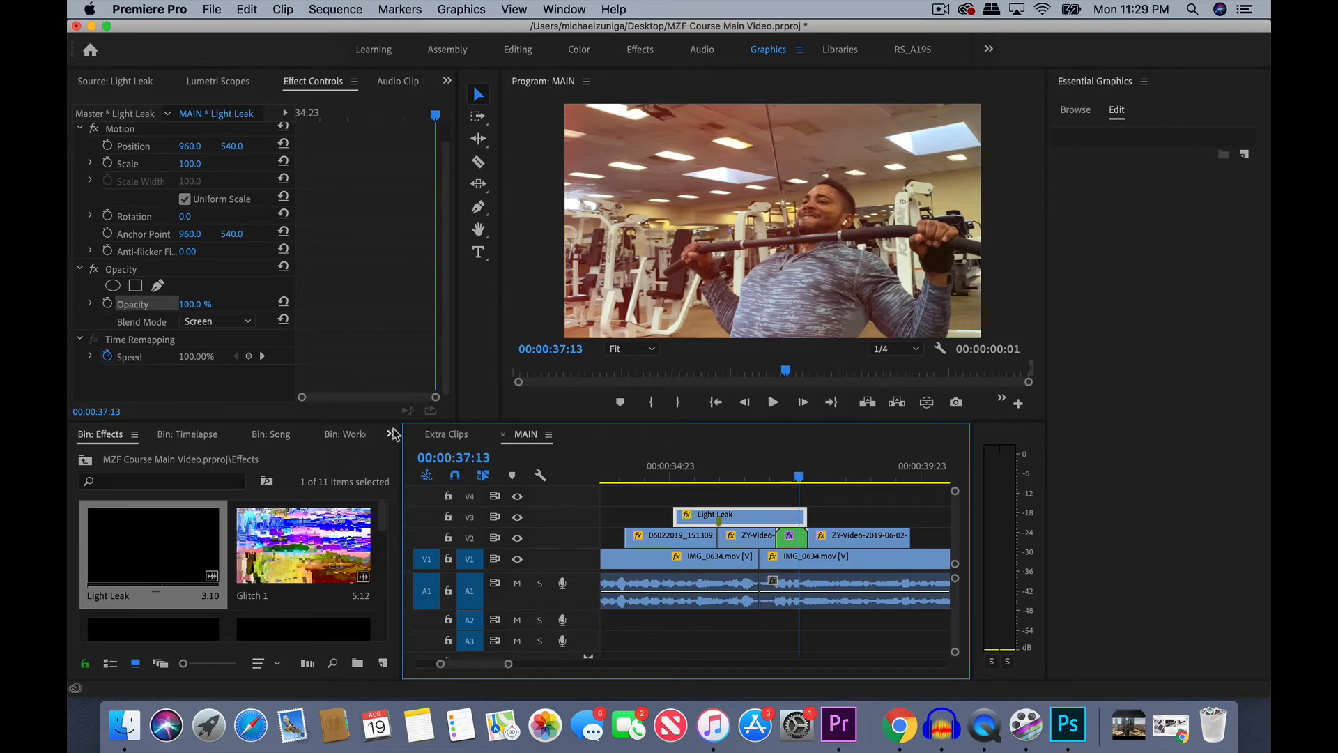
- Add a Cross Dissolve to the Light Leak clip's end and preview the fade-out
click(391, 434)
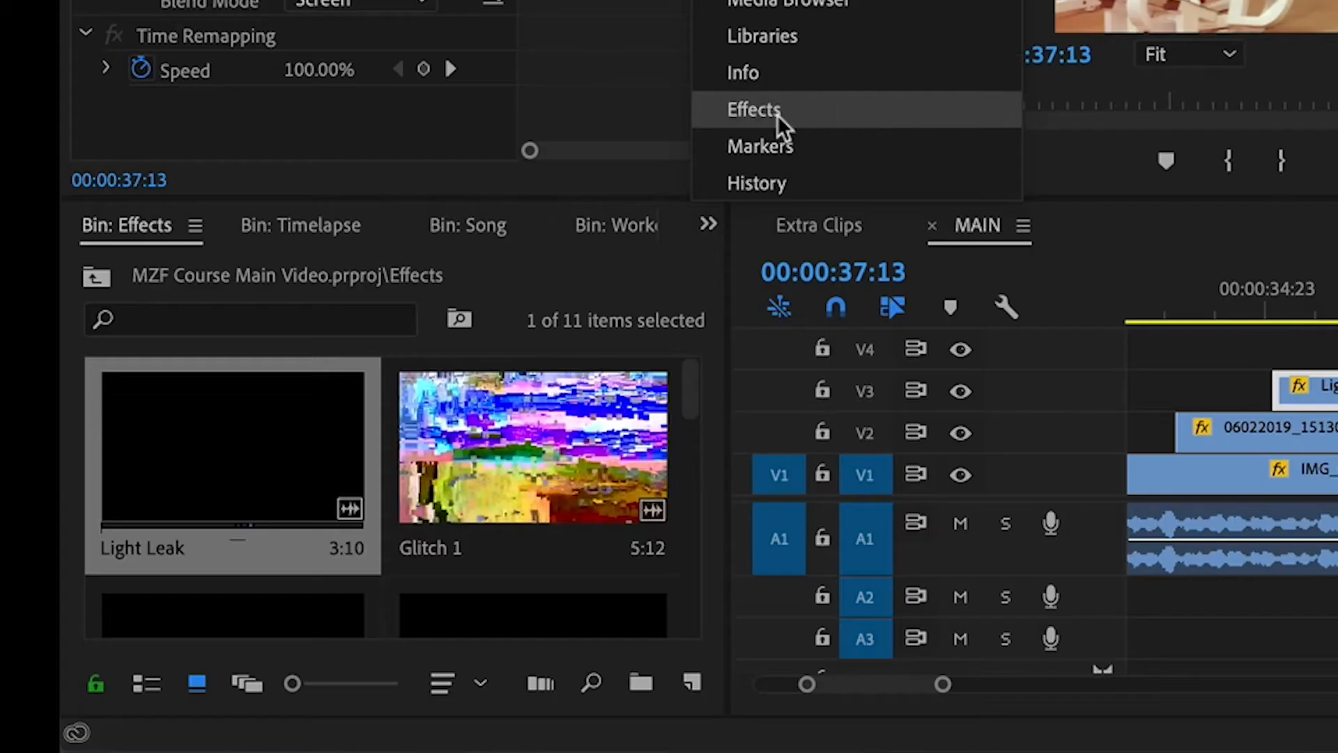
click(417, 377)
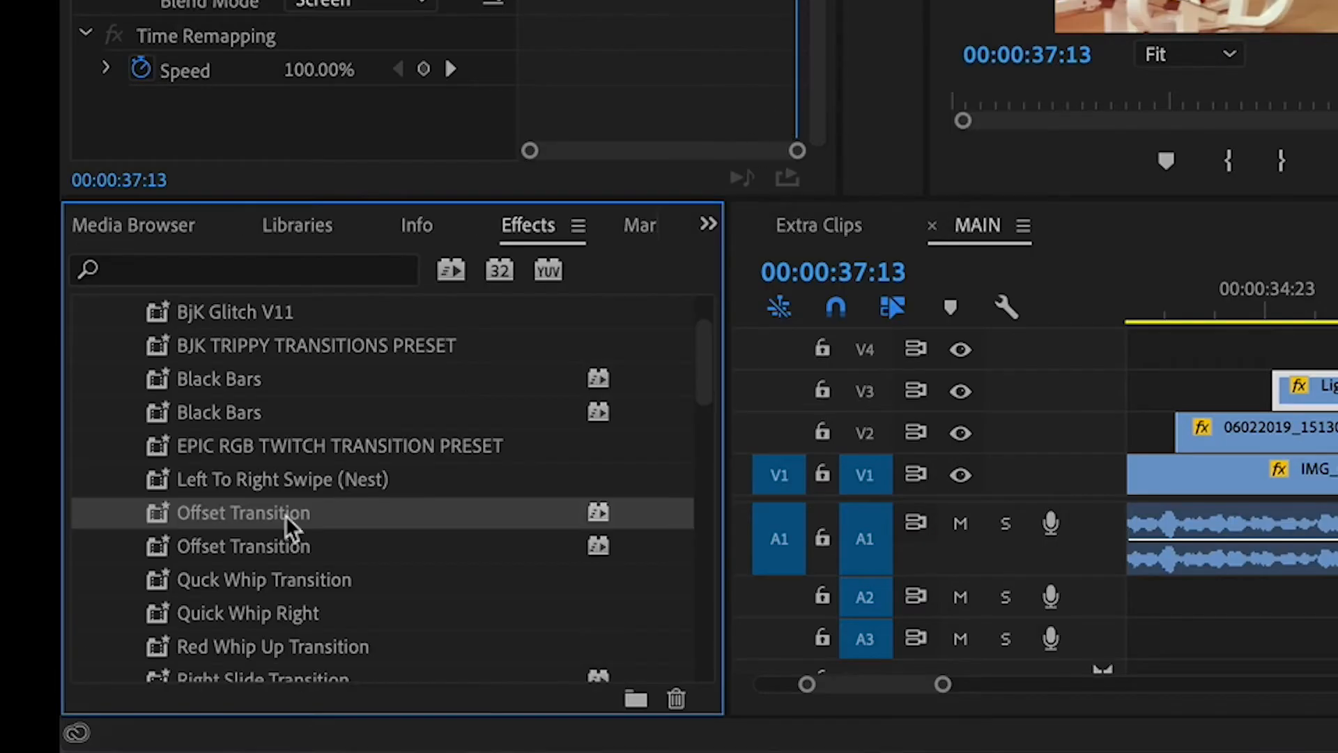
scroll(233, 534, up, 2)
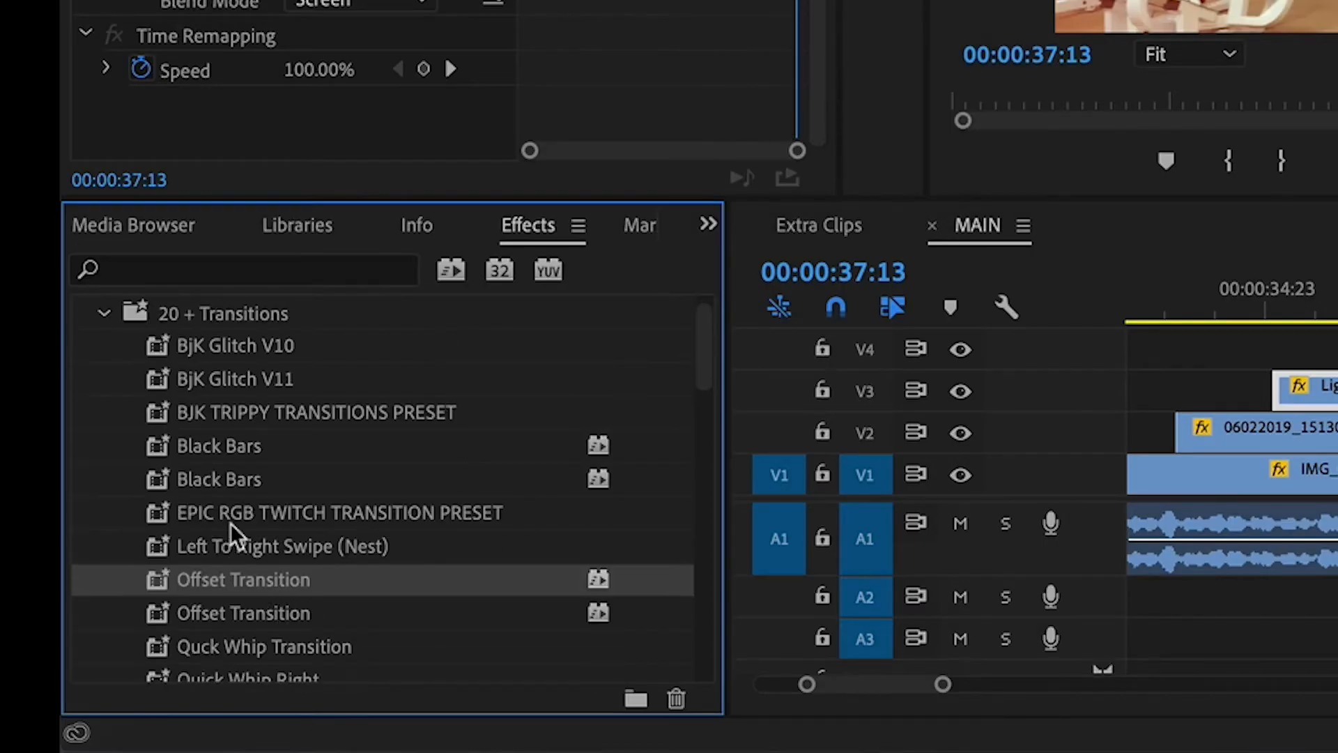
scroll(233, 534, down, 15)
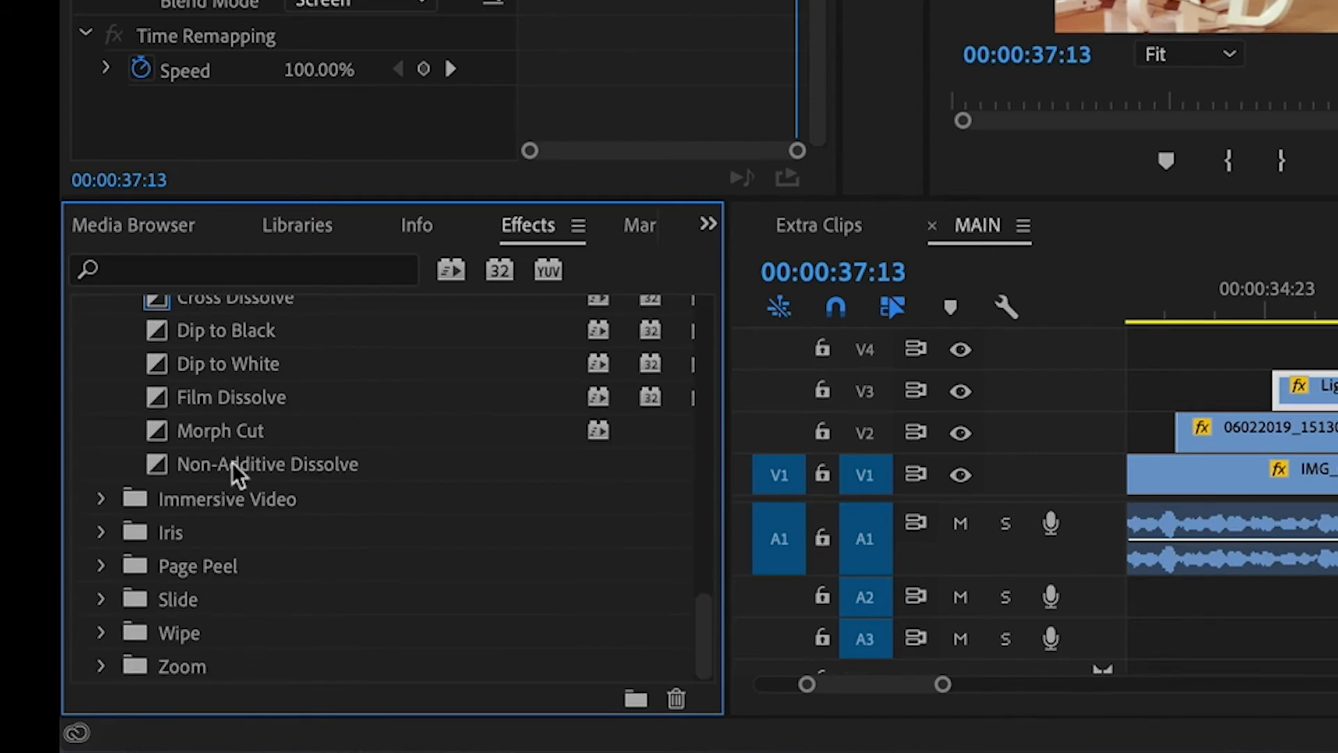
scroll(224, 362, up, 2)
drag(272, 369, 804, 530)
click(727, 461)
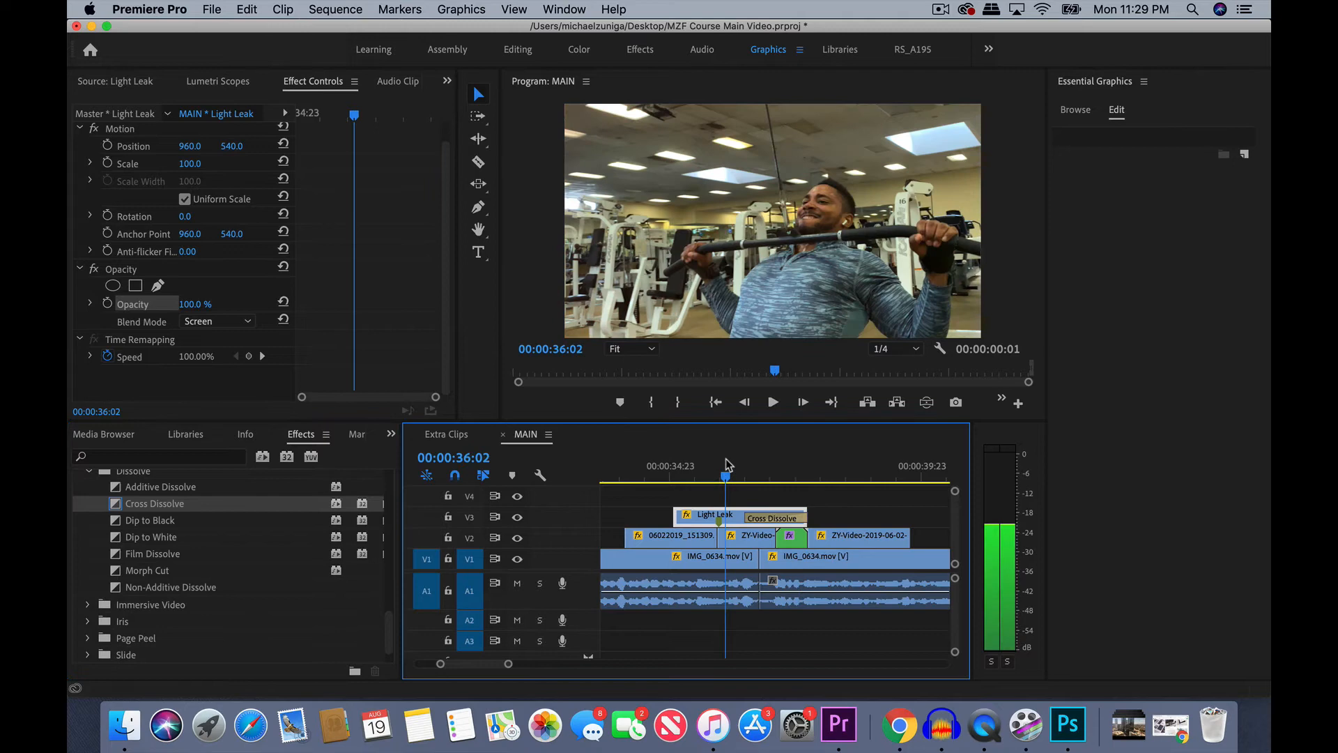
key(space)
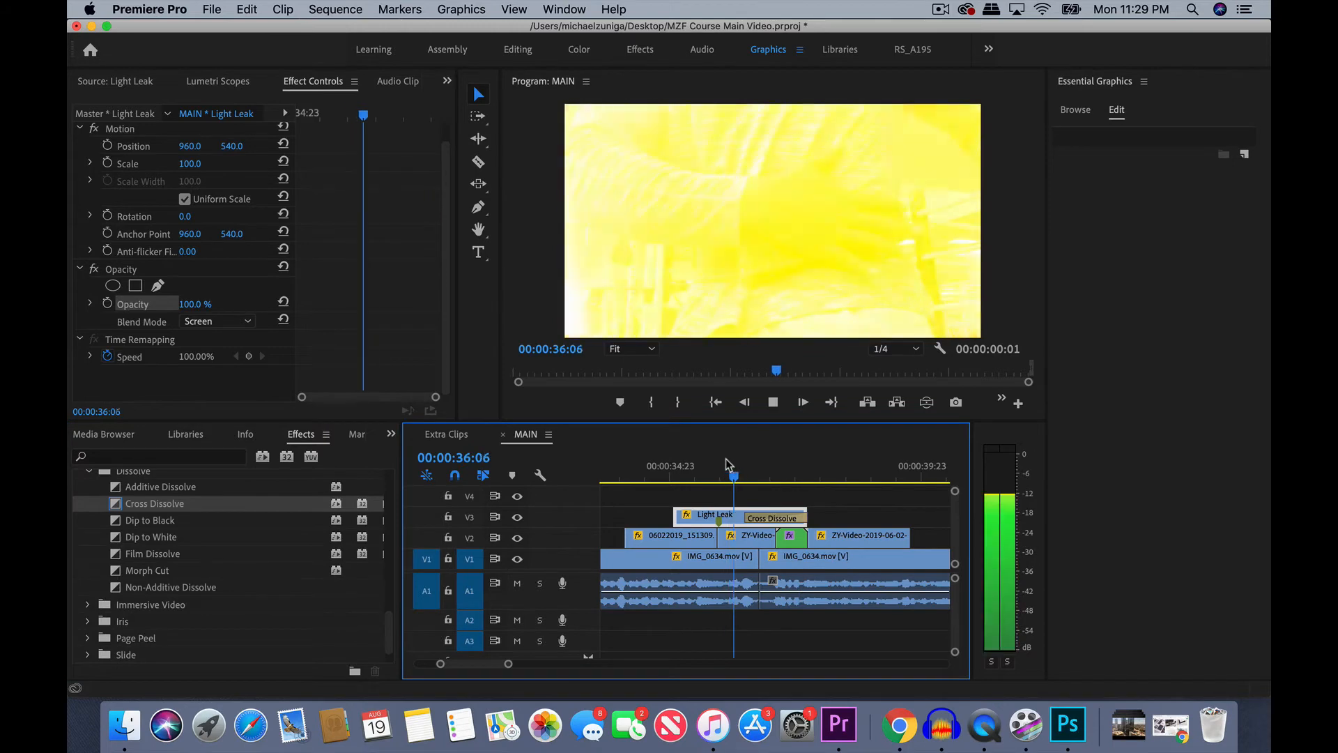
key(space)
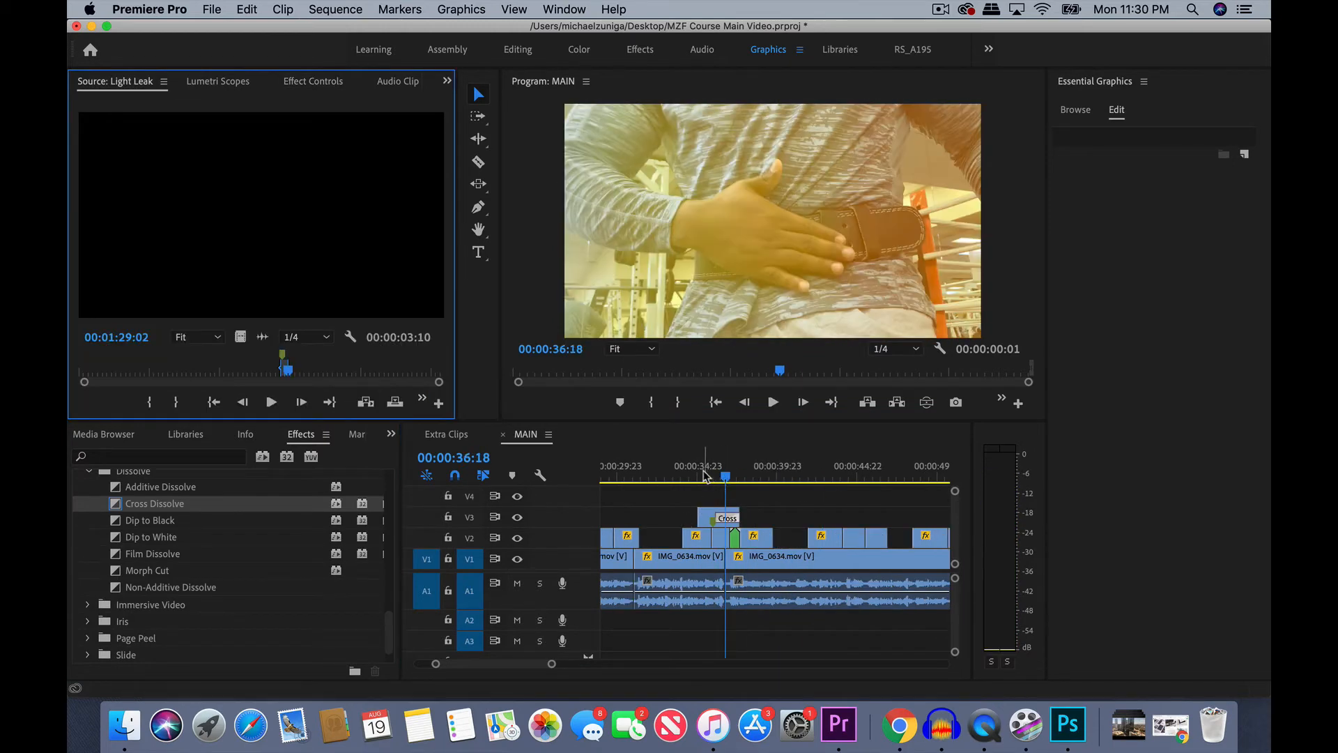
- Add a Cross Dissolve to the start of the Light Leak clip
drag(705, 472, 699, 472)
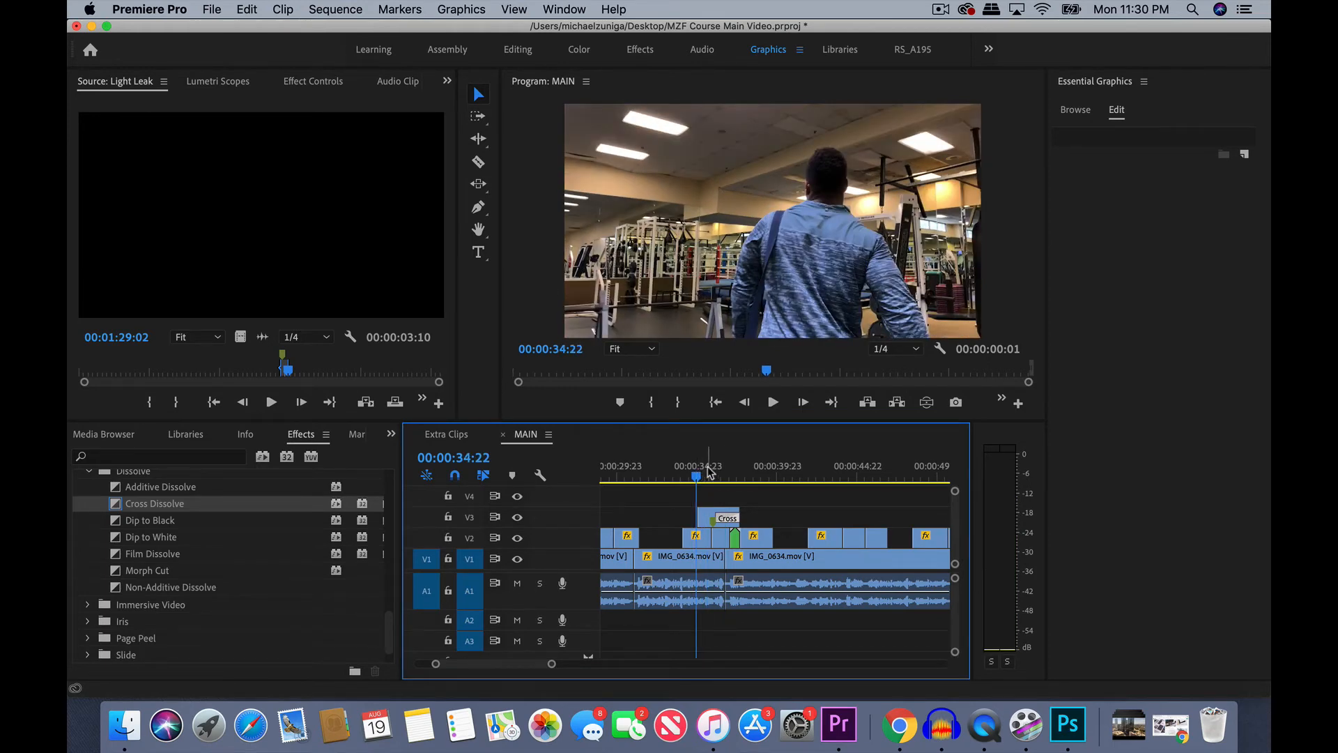
key(space)
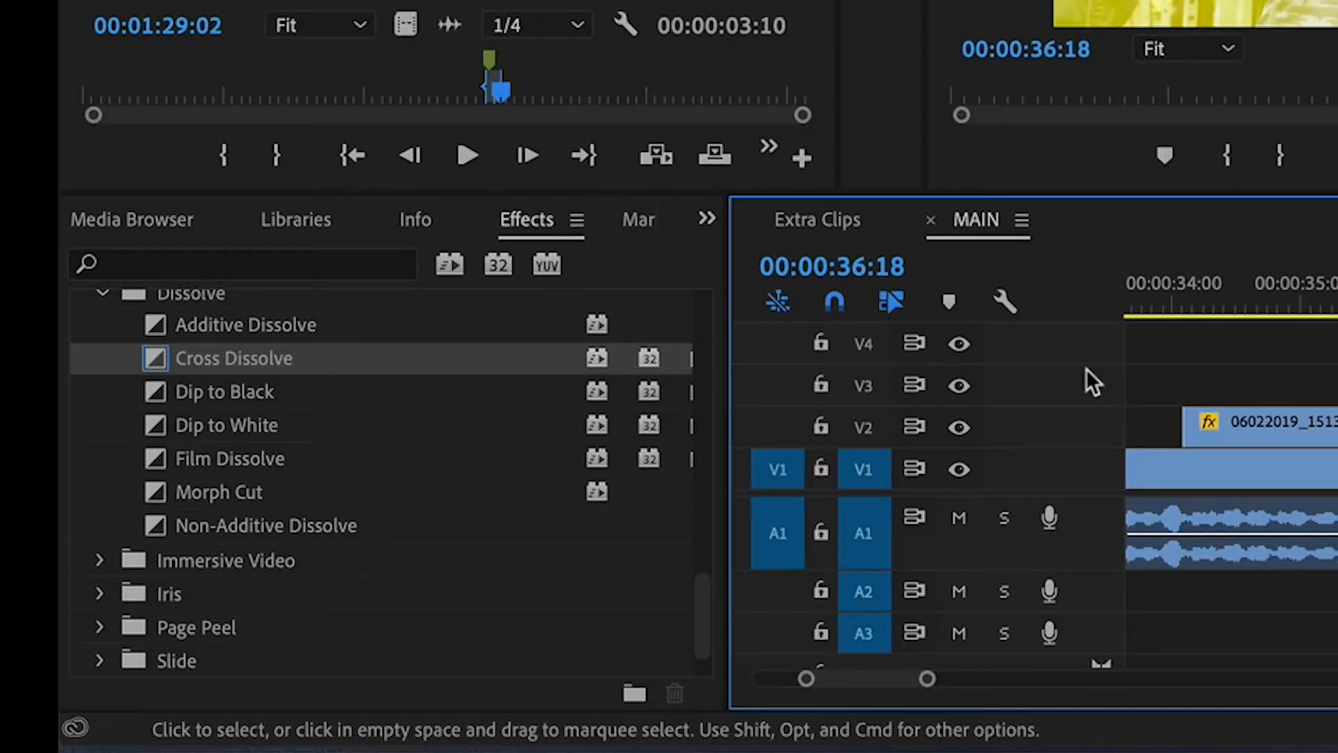
click(195, 504)
drag(315, 360, 759, 517)
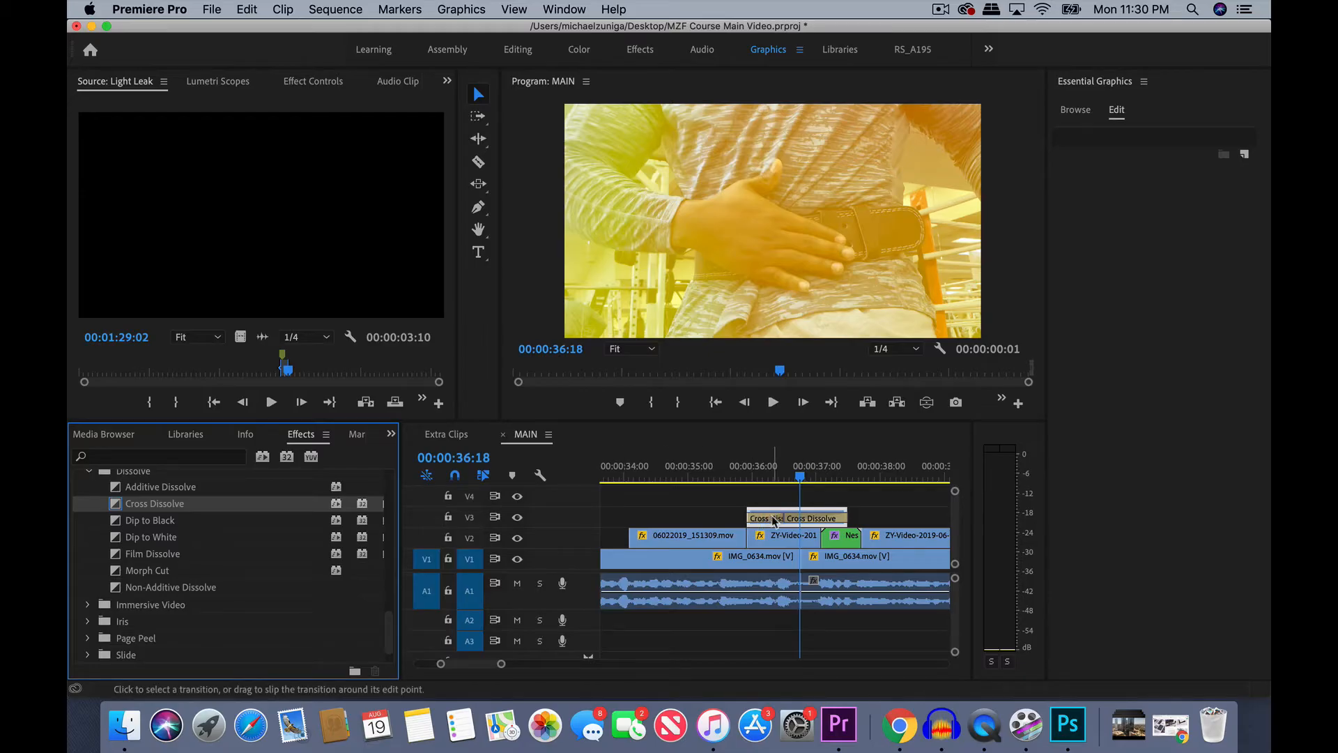
- Shift the Light Leak clip 4 frames earlier and replay the section from about 34 seconds
click(773, 518)
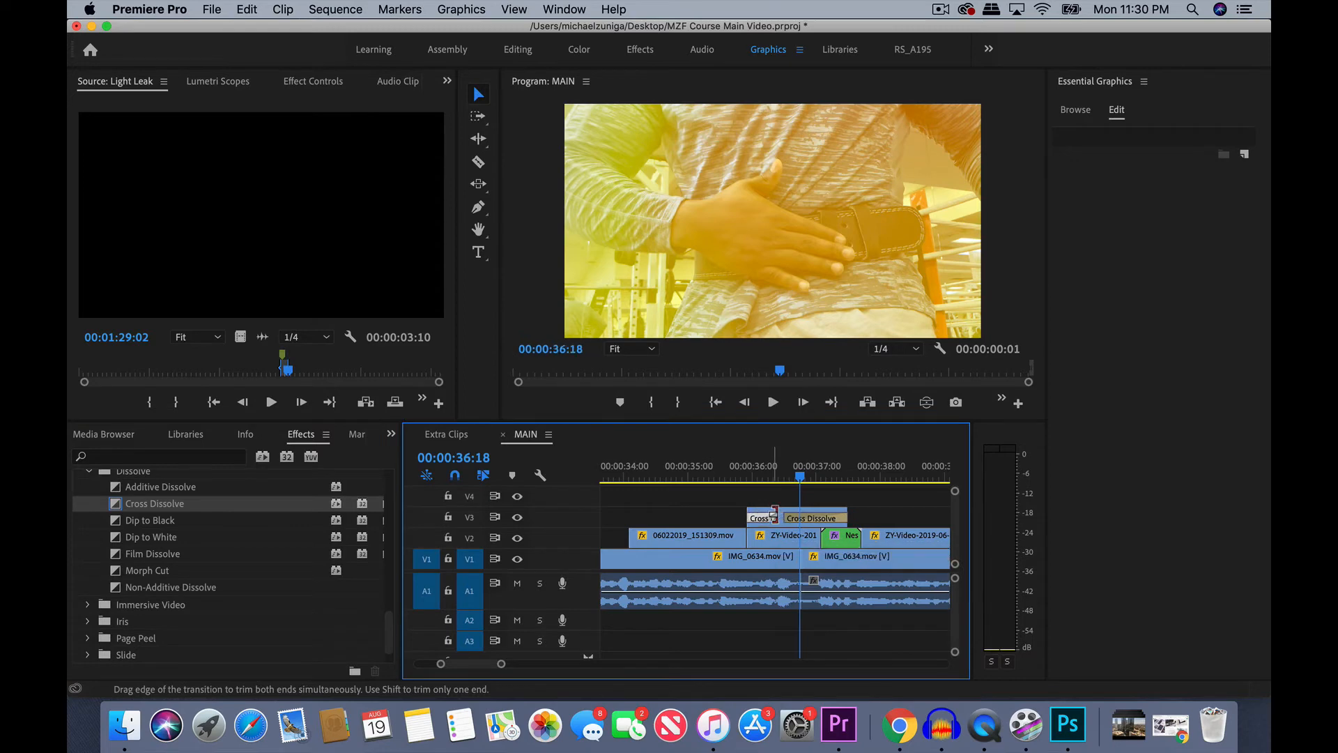
drag(787, 515, 773, 516)
click(718, 471)
key(space)
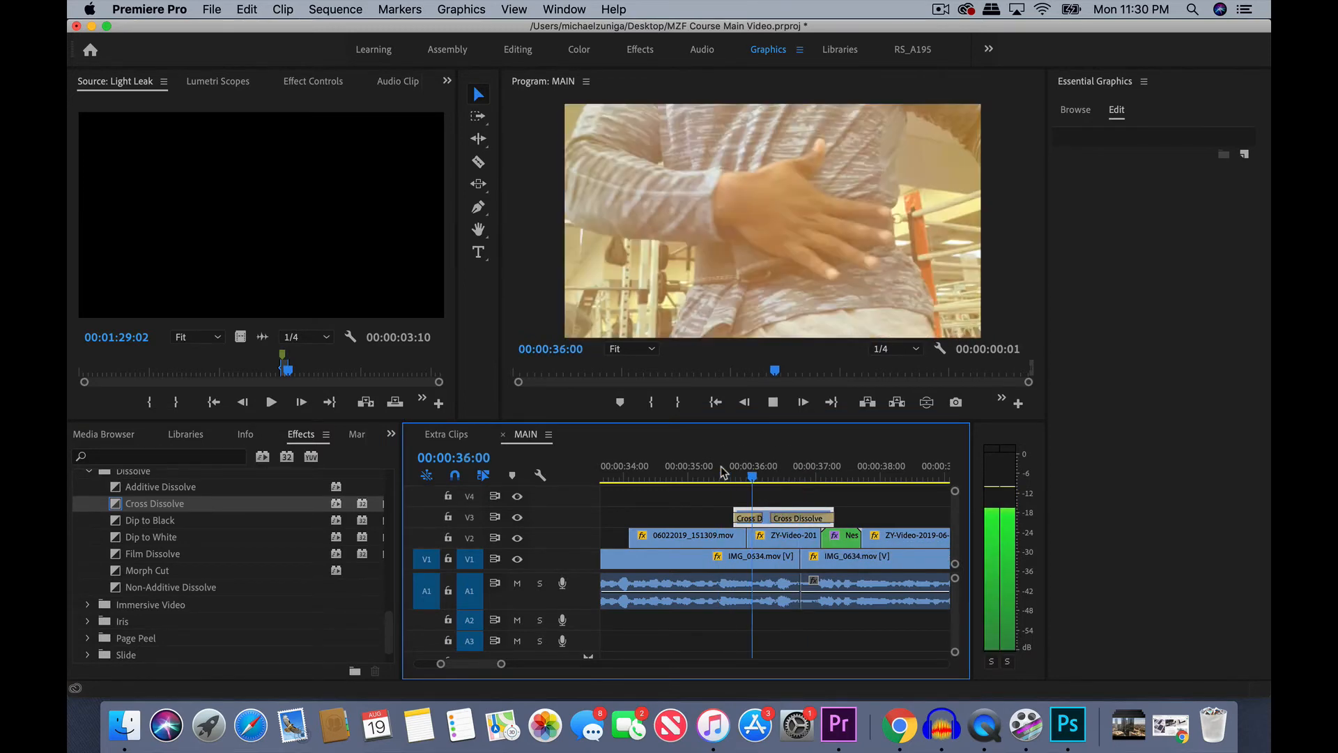
key(space)
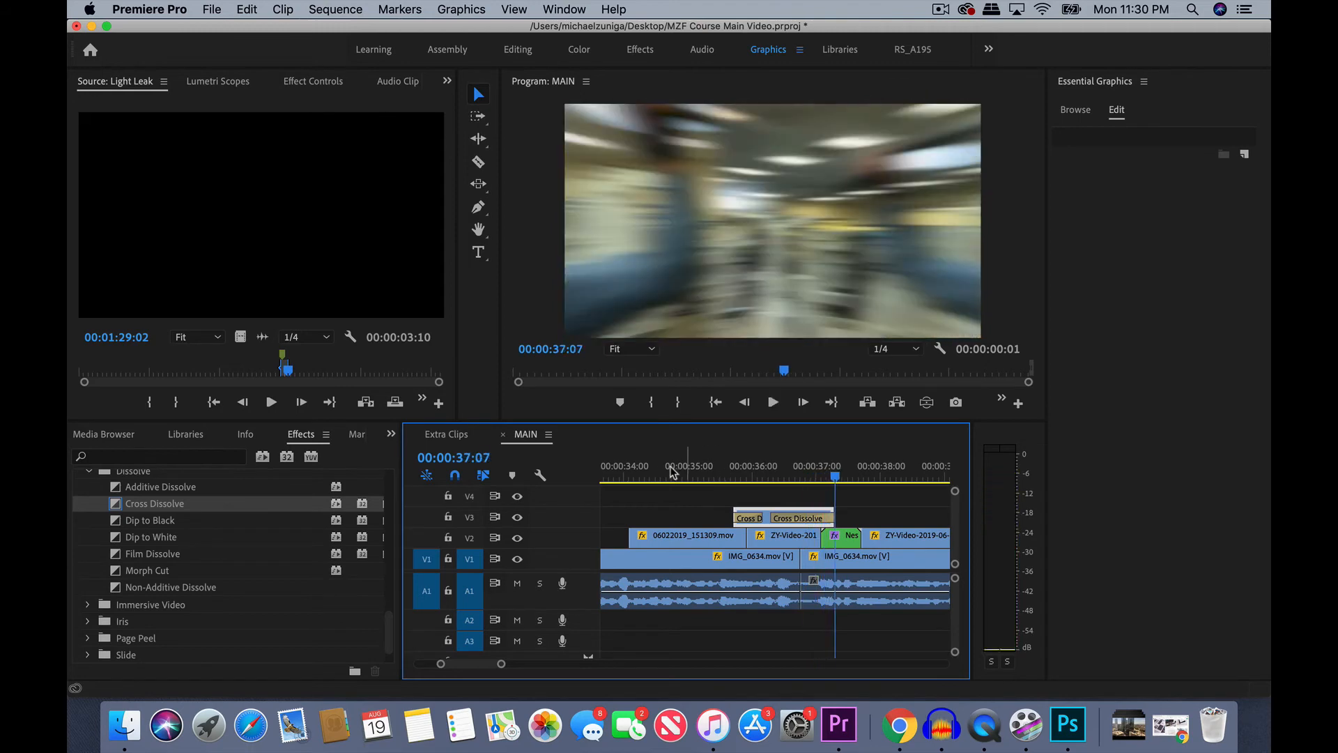
click(618, 473)
key(space)
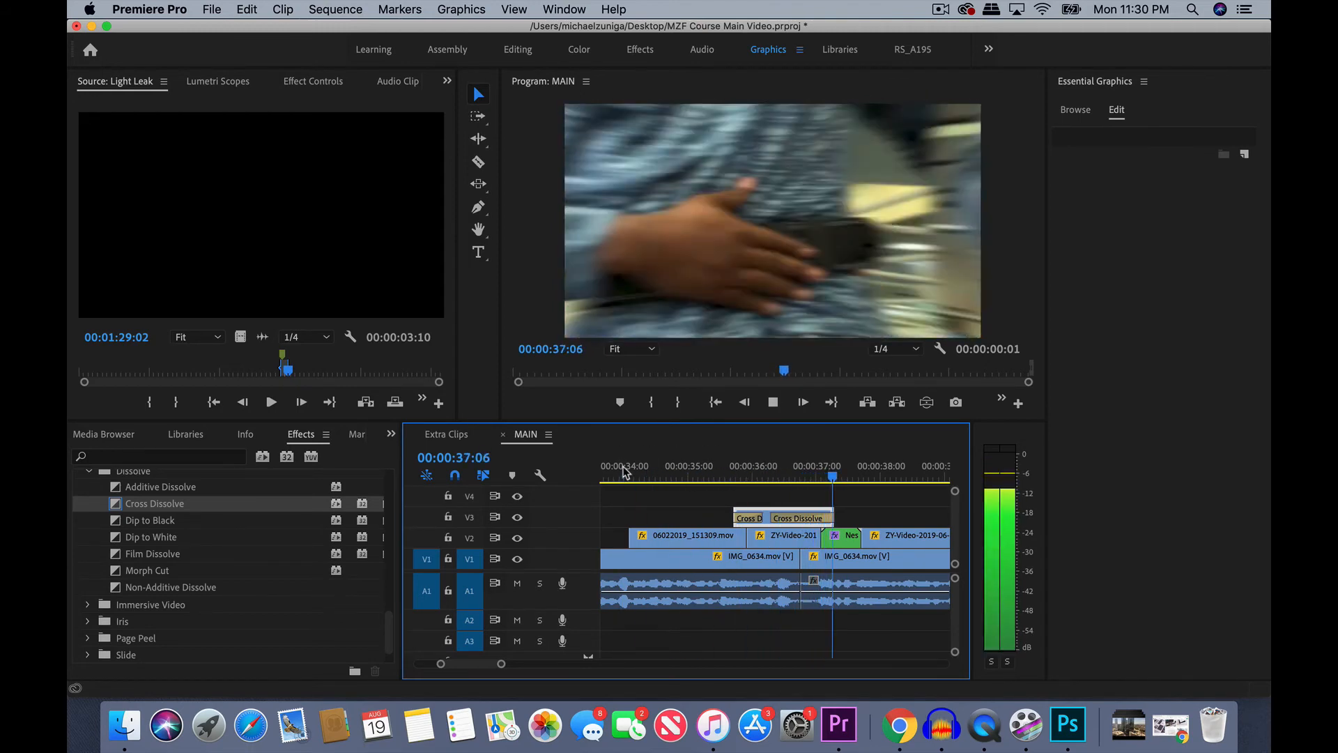
scroll(706, 546, down, 3)
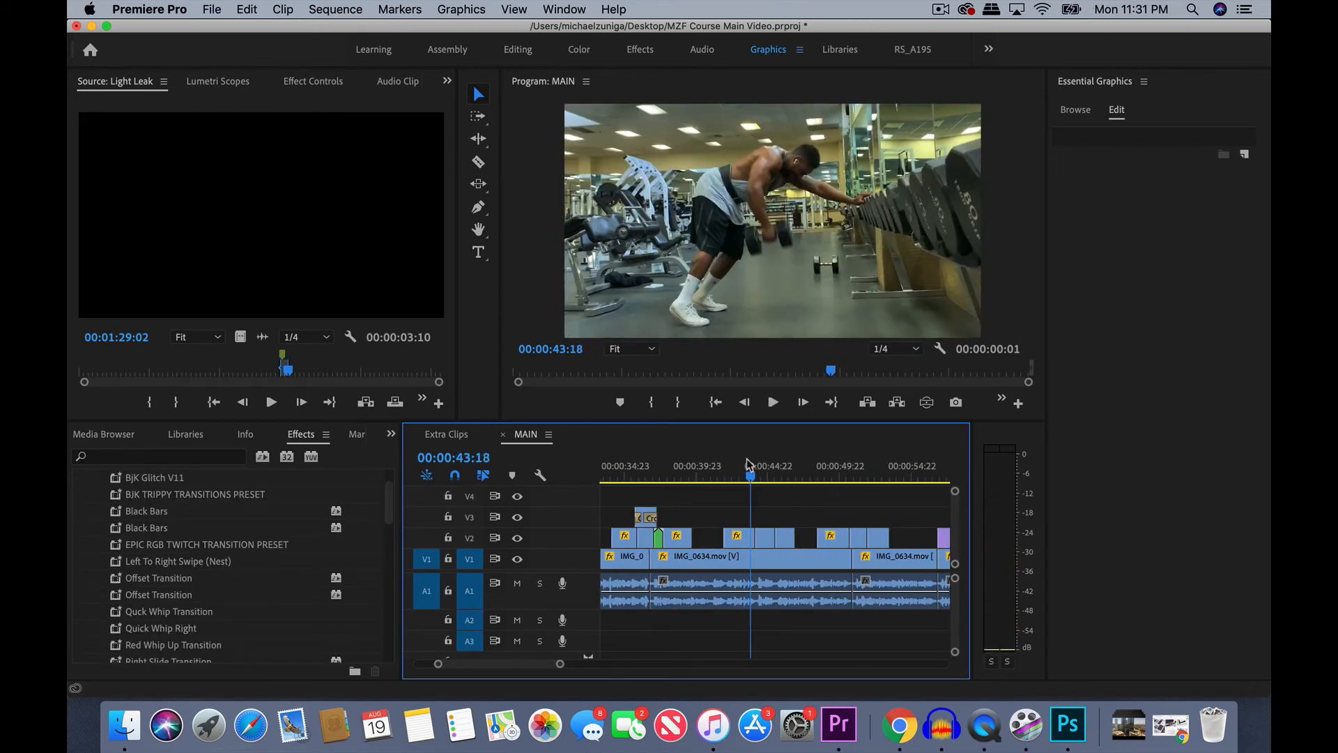
click(744, 464)
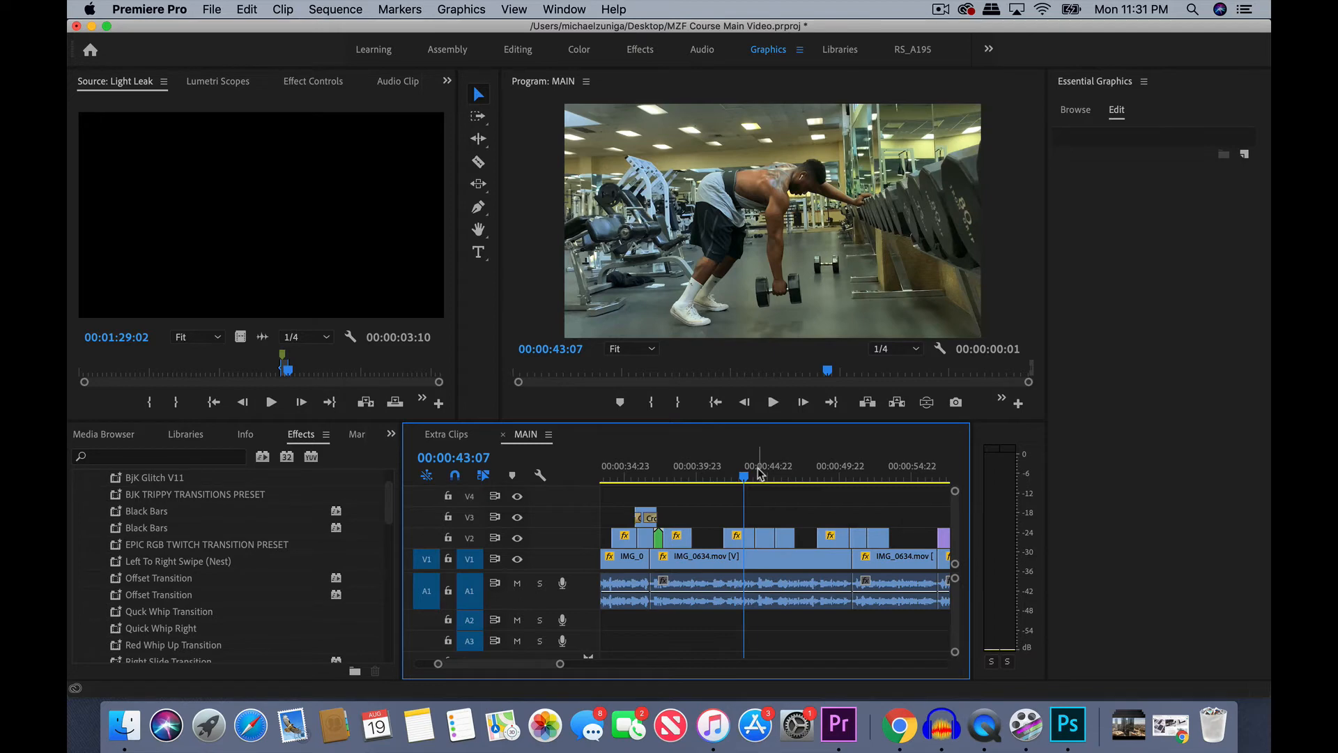
key(space)
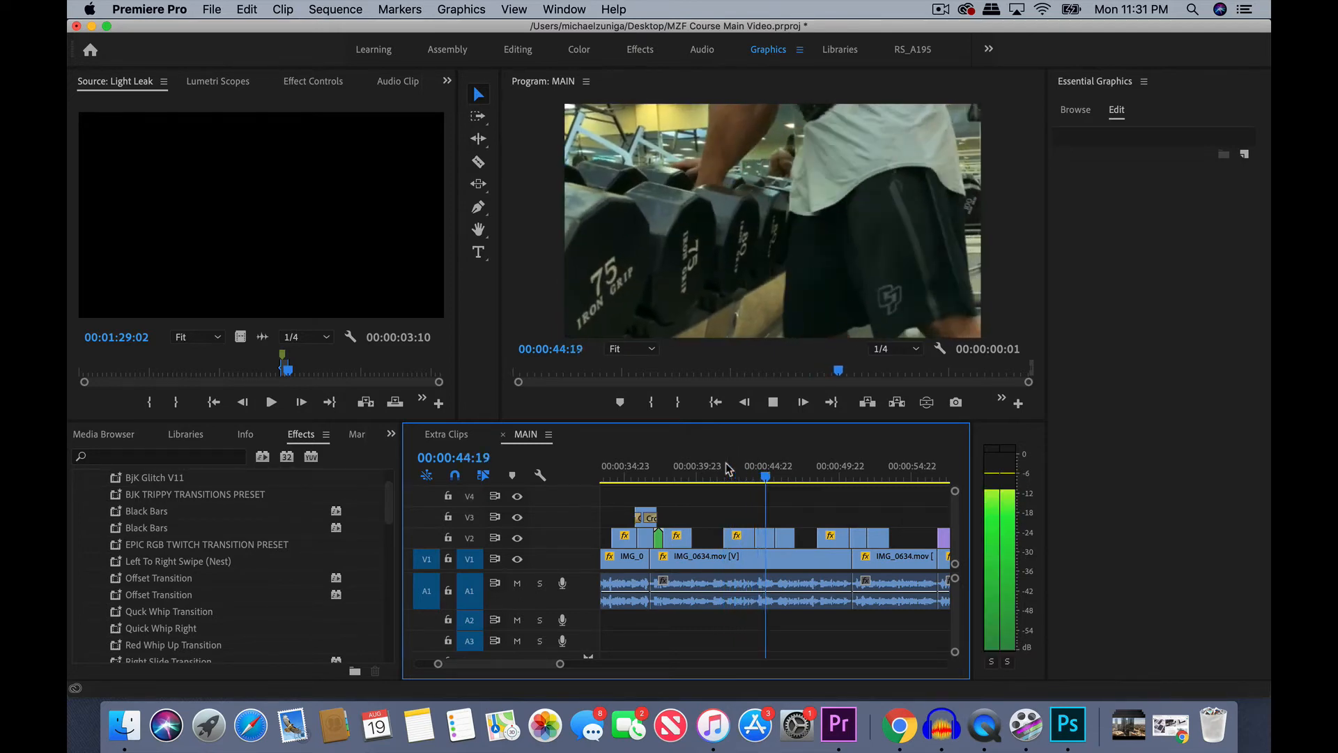
key(space)
click(754, 472)
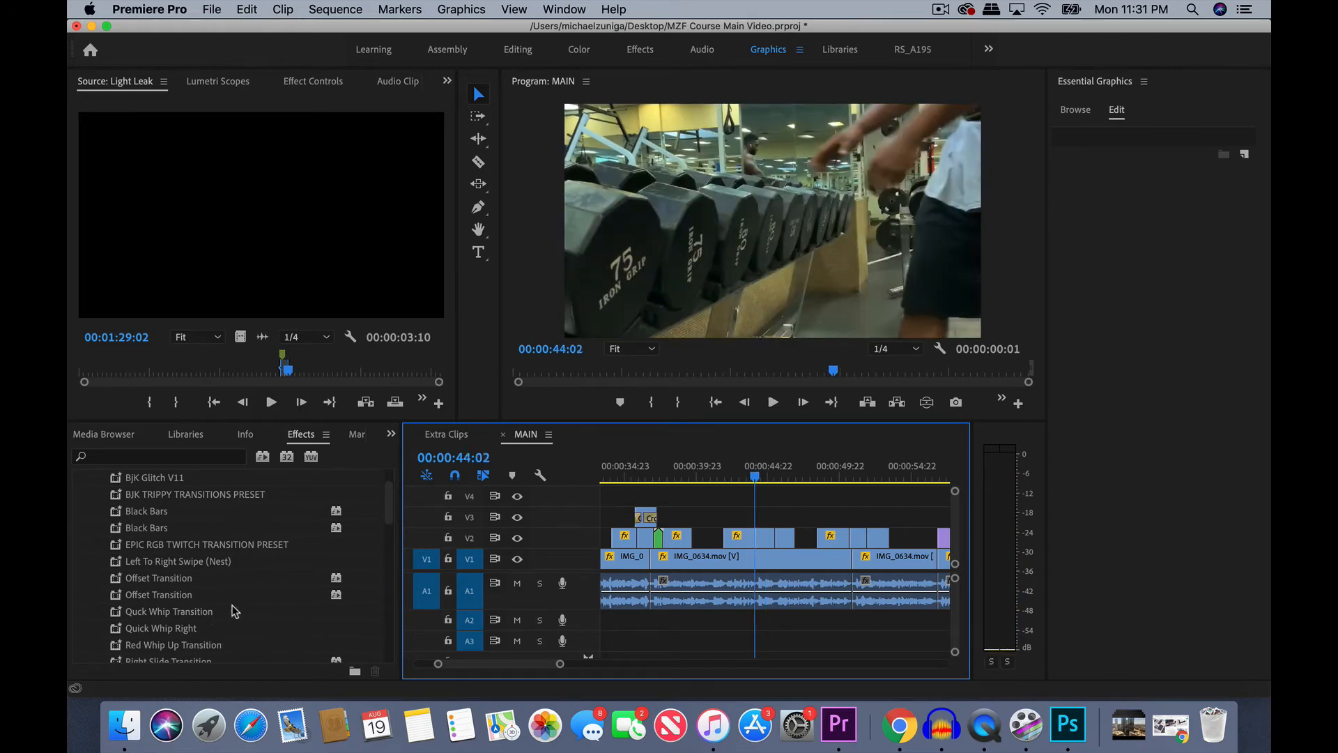
scroll(246, 553, up, 2)
scroll(201, 566, down, 15)
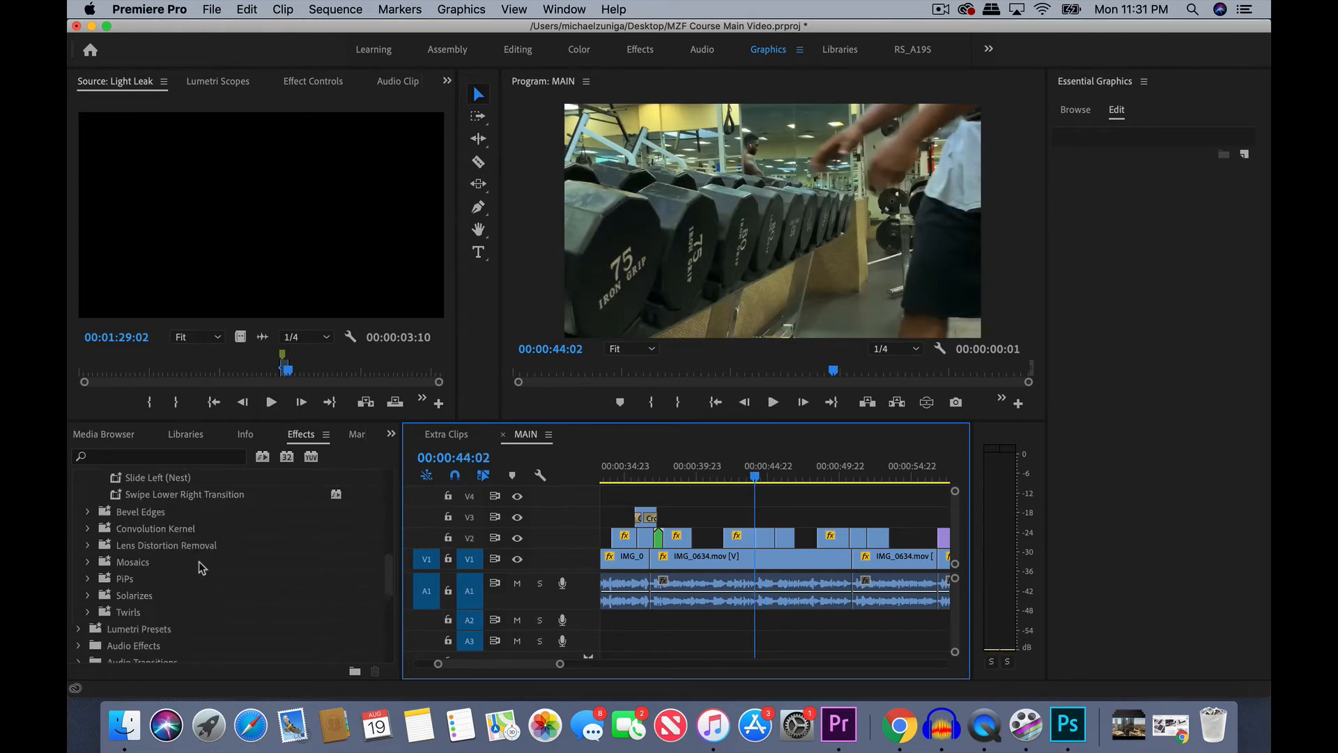
click(391, 433)
click(425, 452)
- Mark a short In/Out section of Glitch 1 and place its video on V3 at 43:18
double_click(139, 578)
double_click(302, 547)
click(292, 371)
key(space)
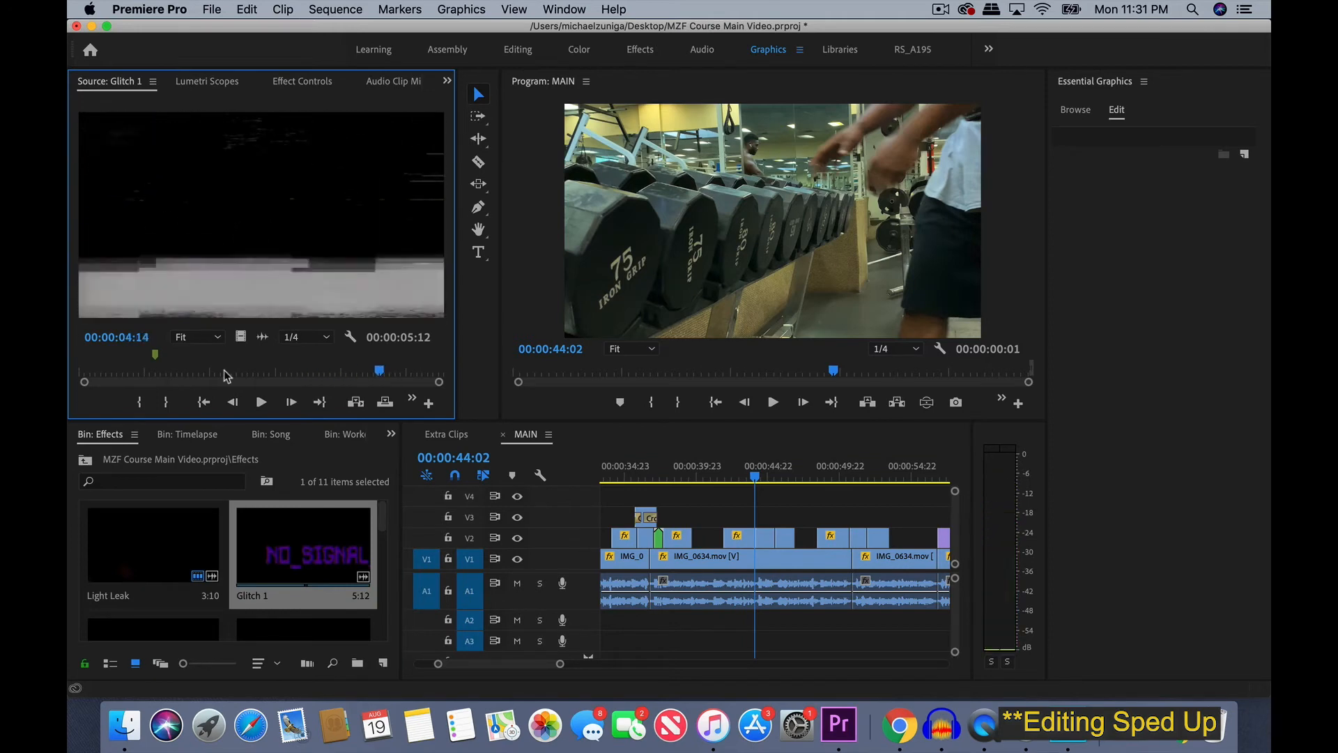
click(153, 370)
key(i)
key(space)
click(185, 370)
key(o)
drag(241, 337, 750, 517)
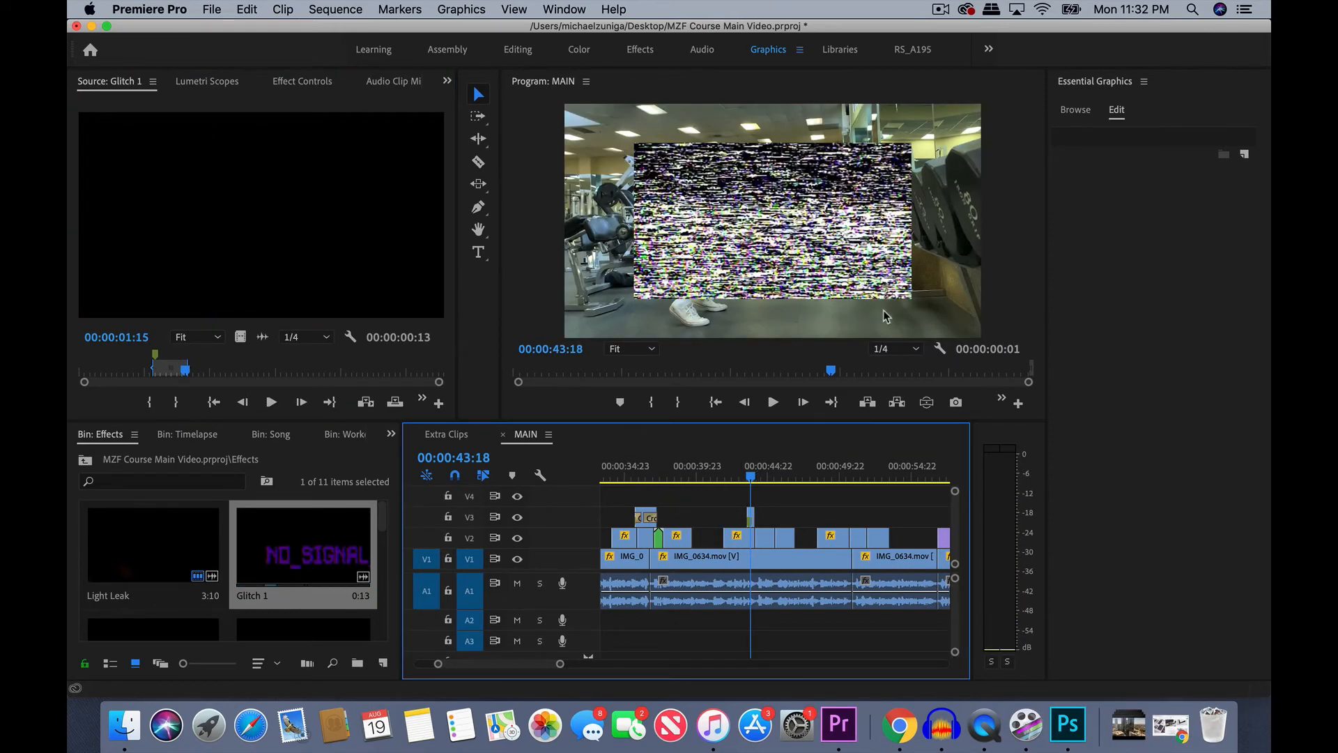
click(751, 516)
- Scale the glitch overlay to 152, blend it in Screen mode, and replay from 42:04
click(309, 81)
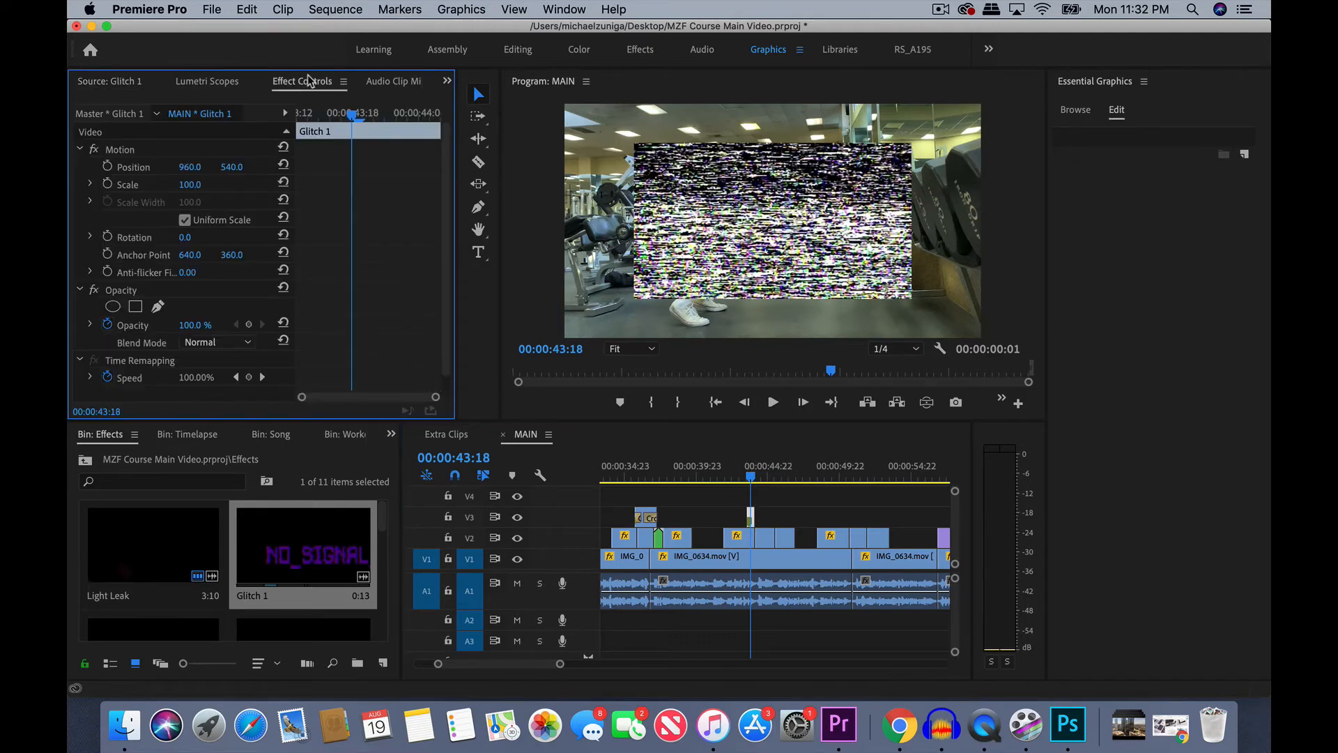
mouse_move(190, 184)
mouse_down()
mouse_move(227, 184)
mouse_move(202, 185)
mouse_up()
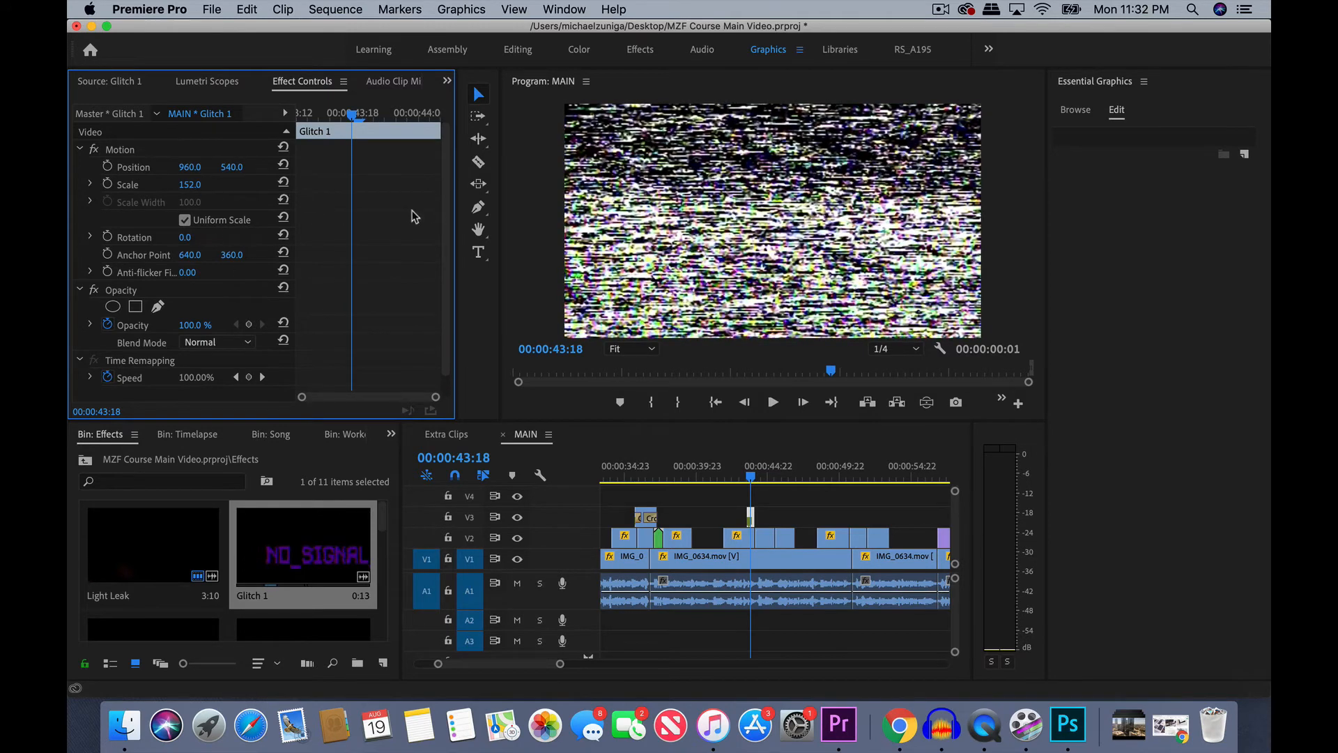
click(227, 343)
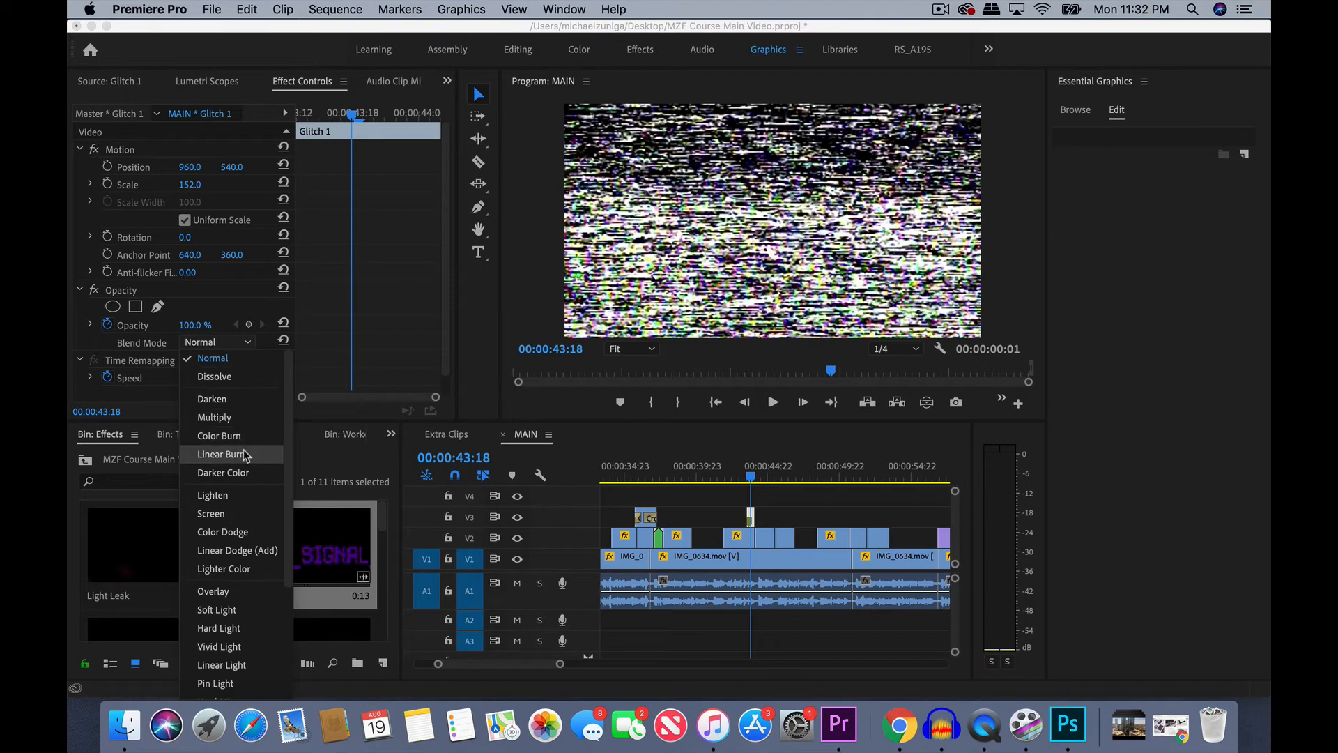
click(222, 513)
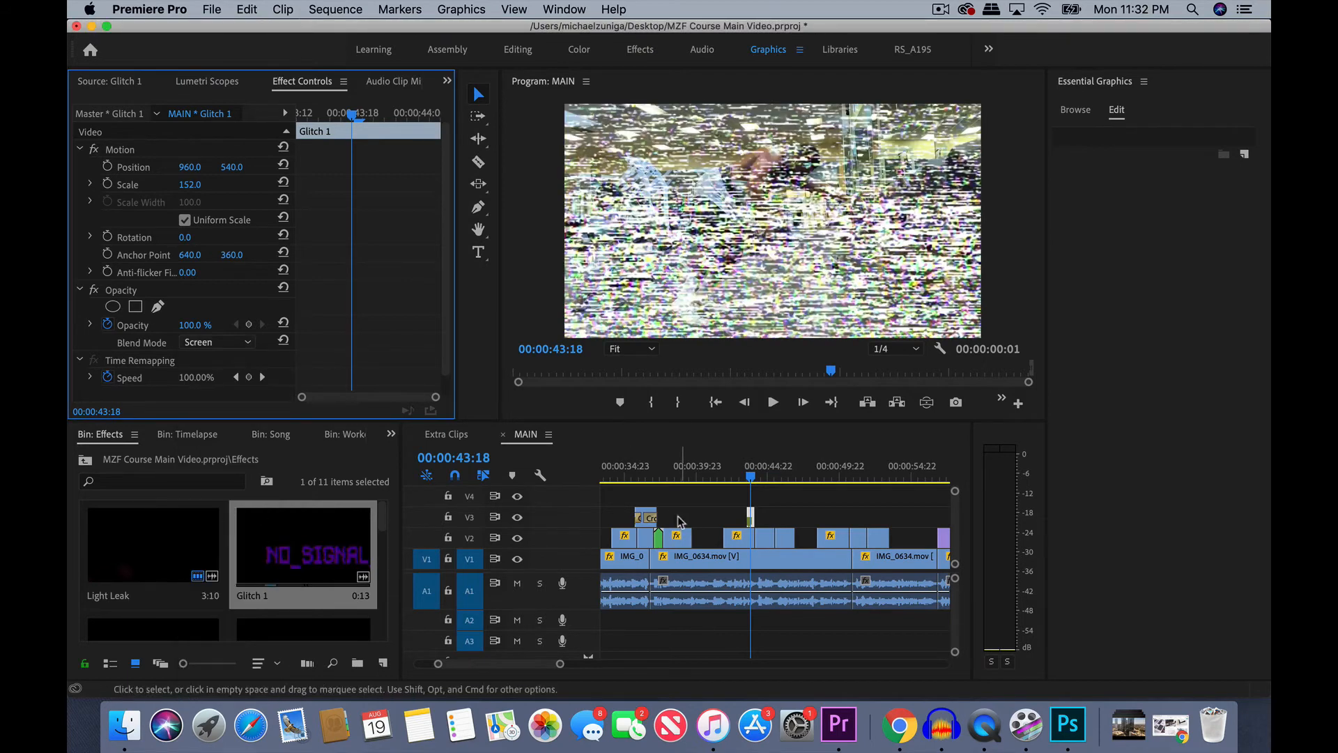
click(741, 460)
key(space)
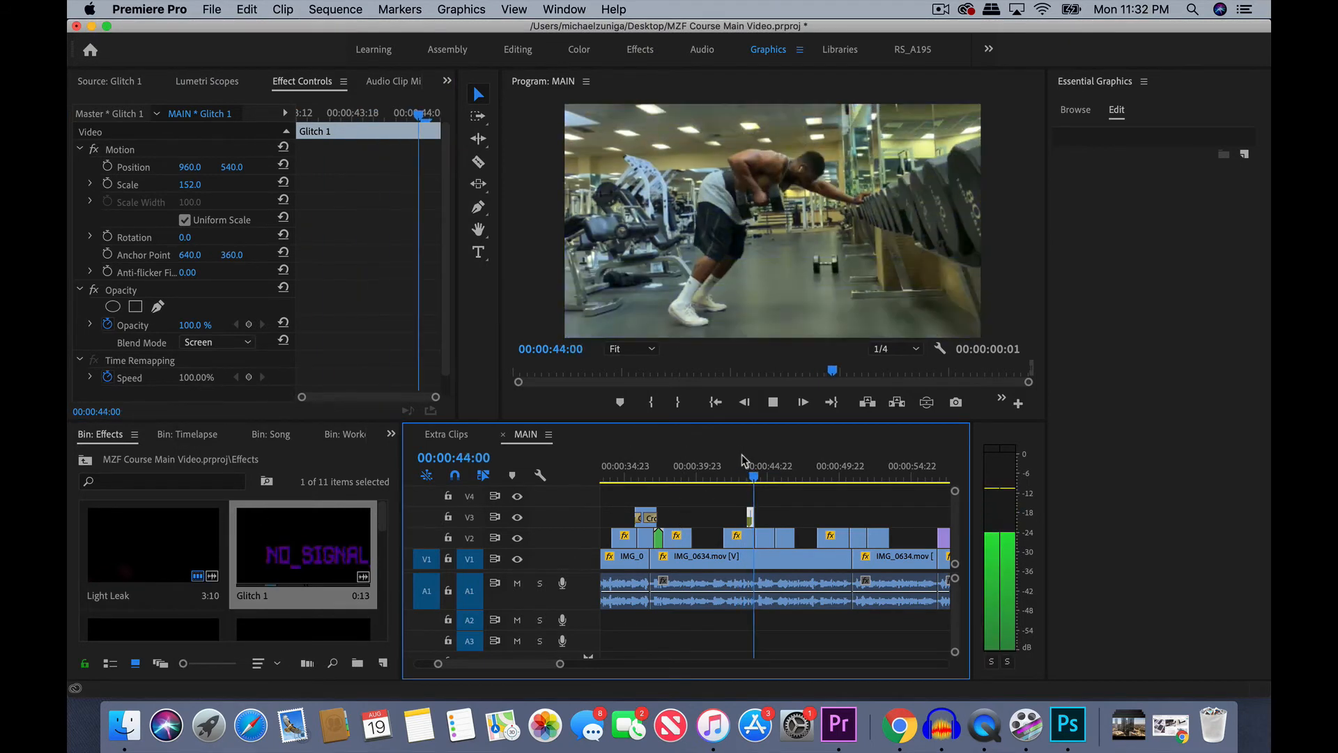
click(727, 461)
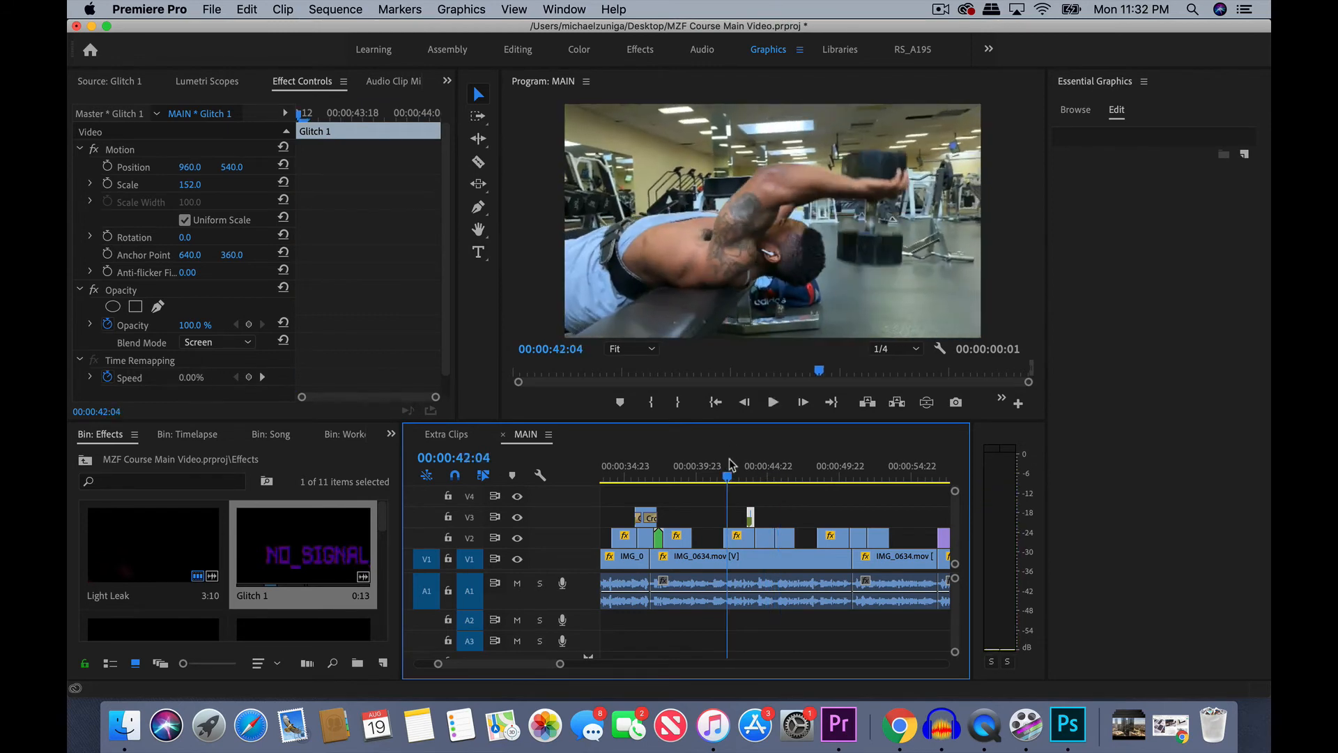
key(space)
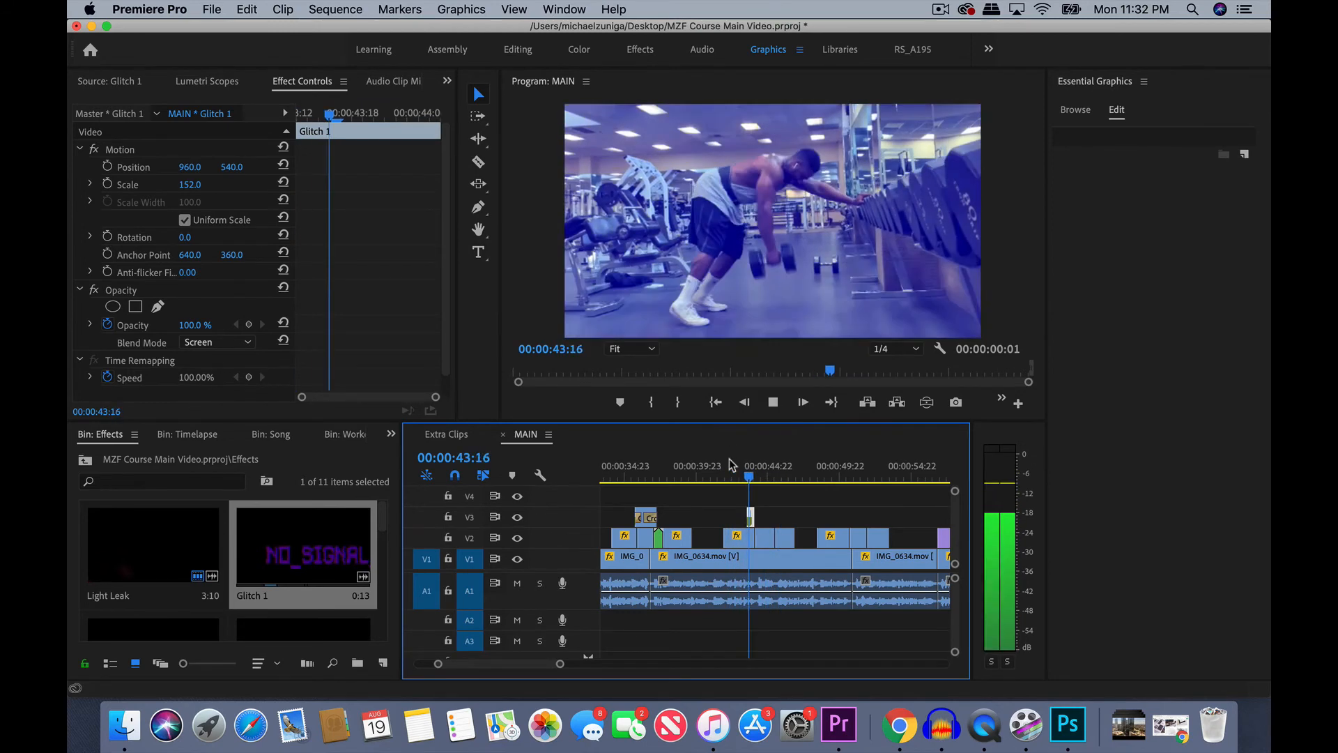
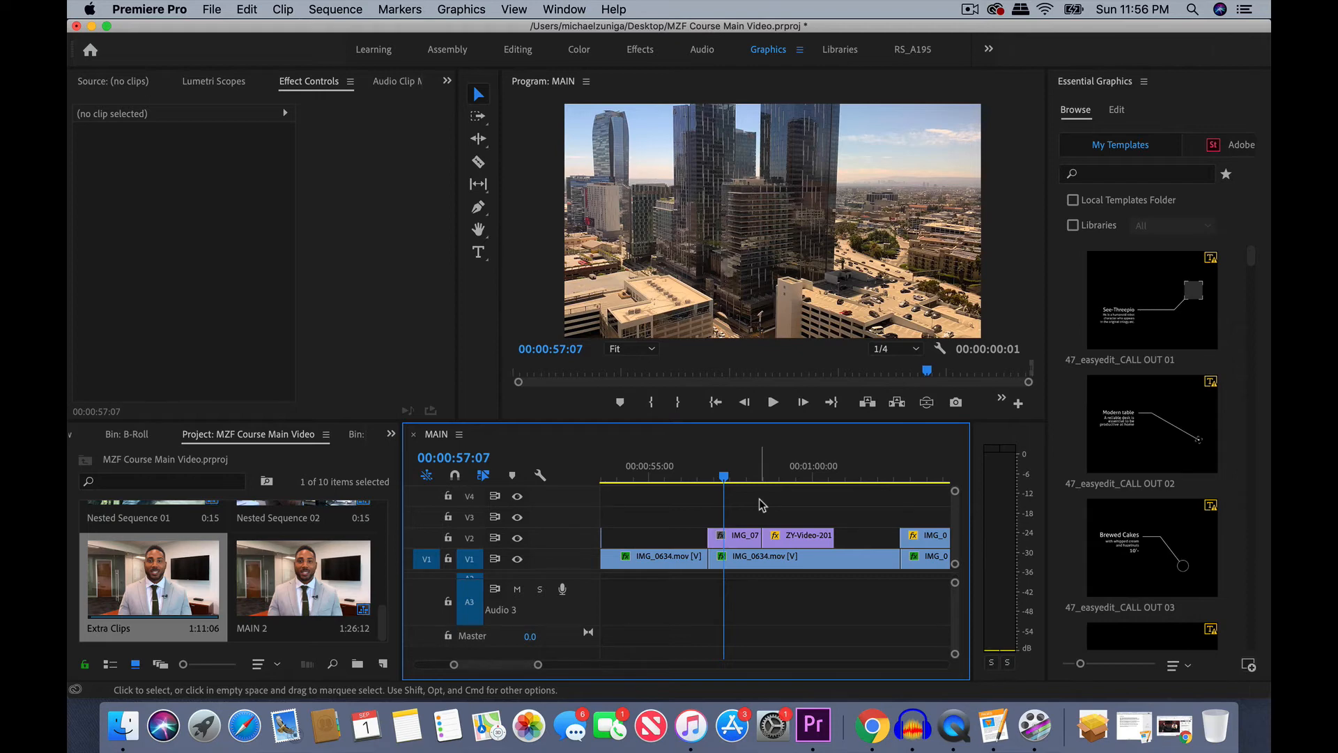
- Select IMG_0779 and set a Scale keyframe of 110 at its first frame
click(740, 538)
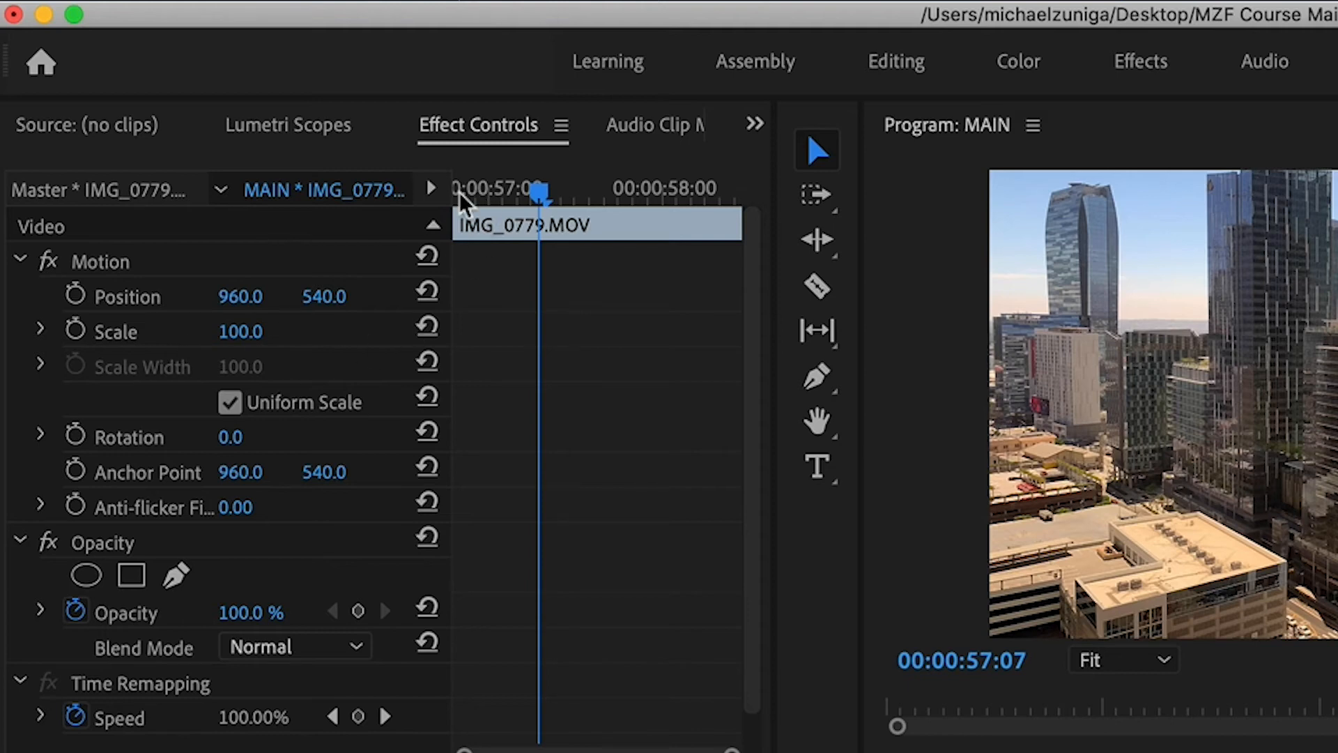
click(531, 191)
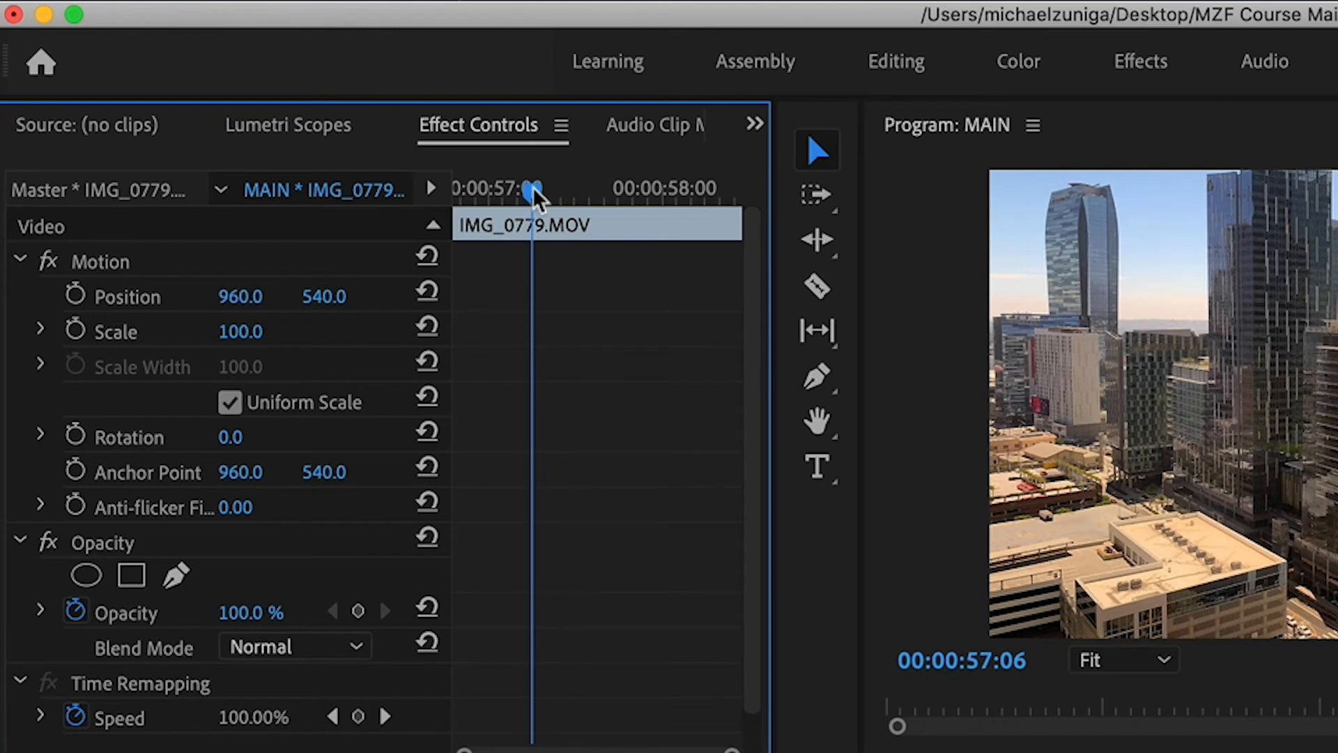
drag(532, 191, 374, 197)
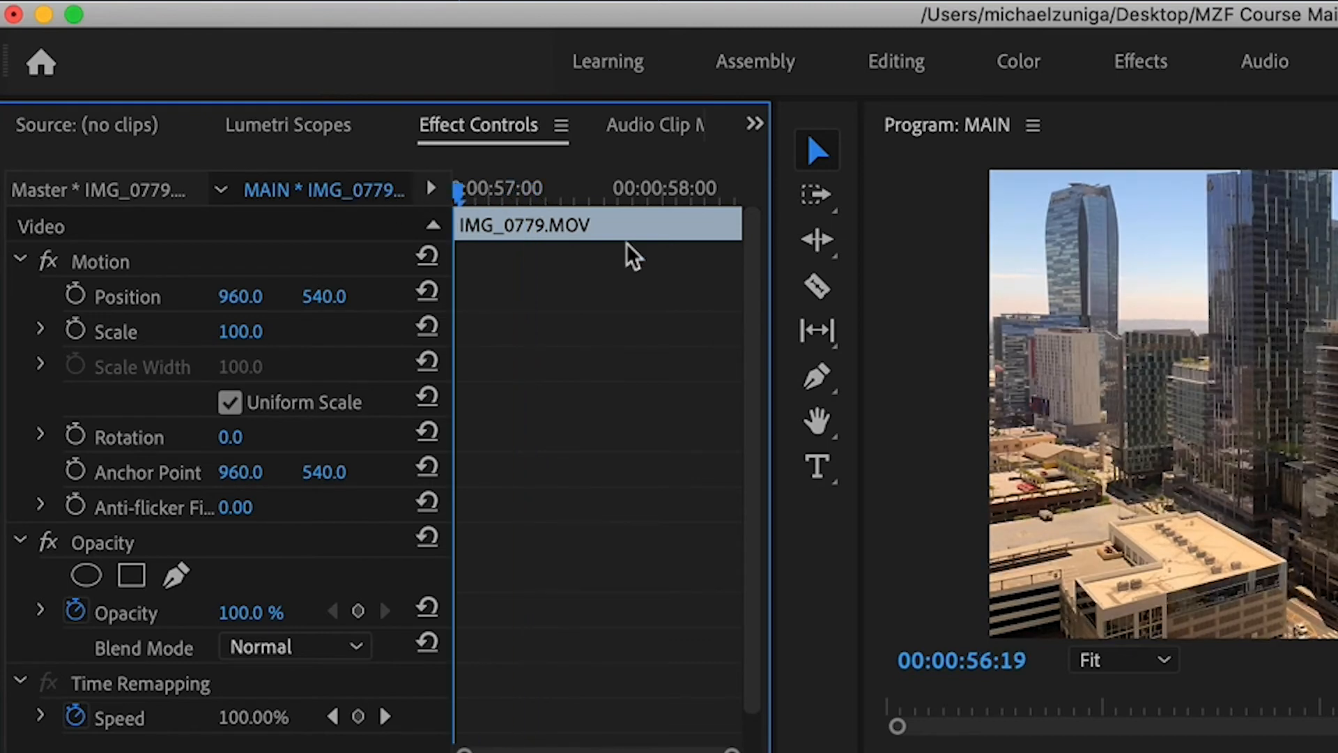
click(264, 324)
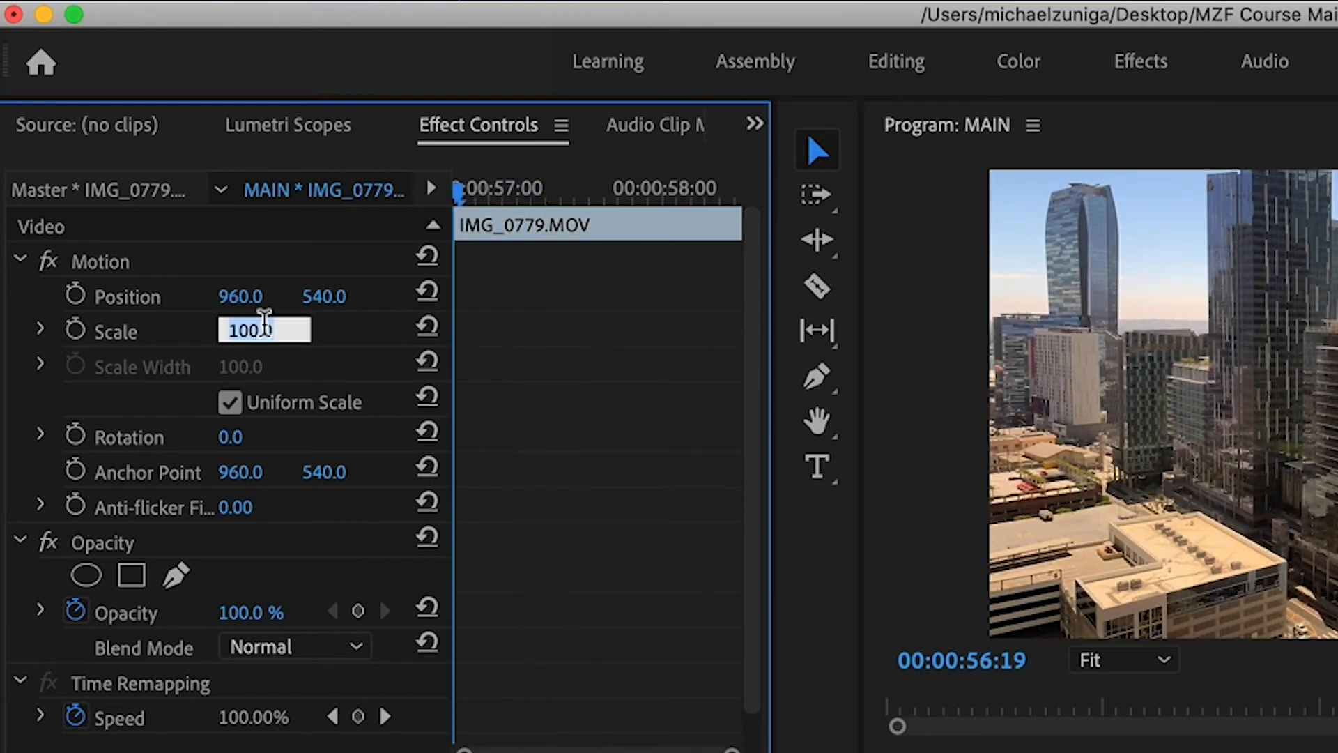
text(110)
key(Return)
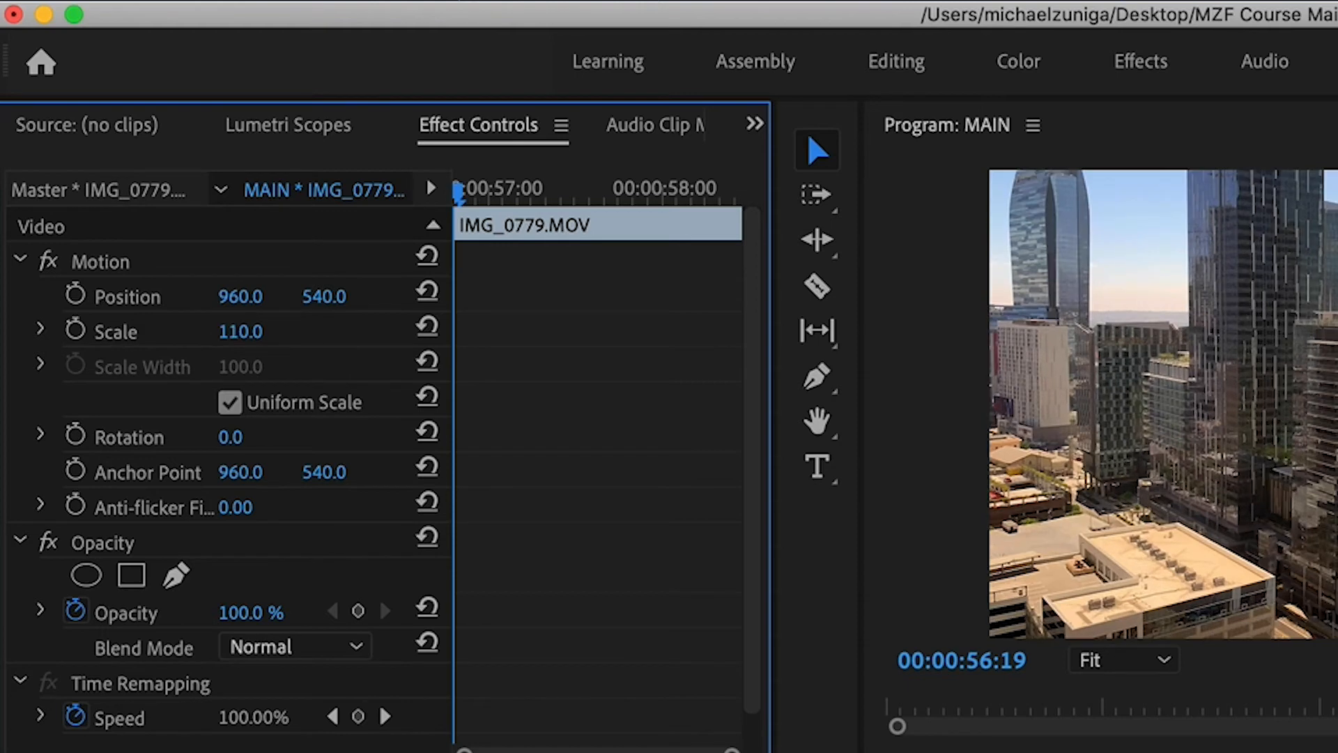
click(76, 330)
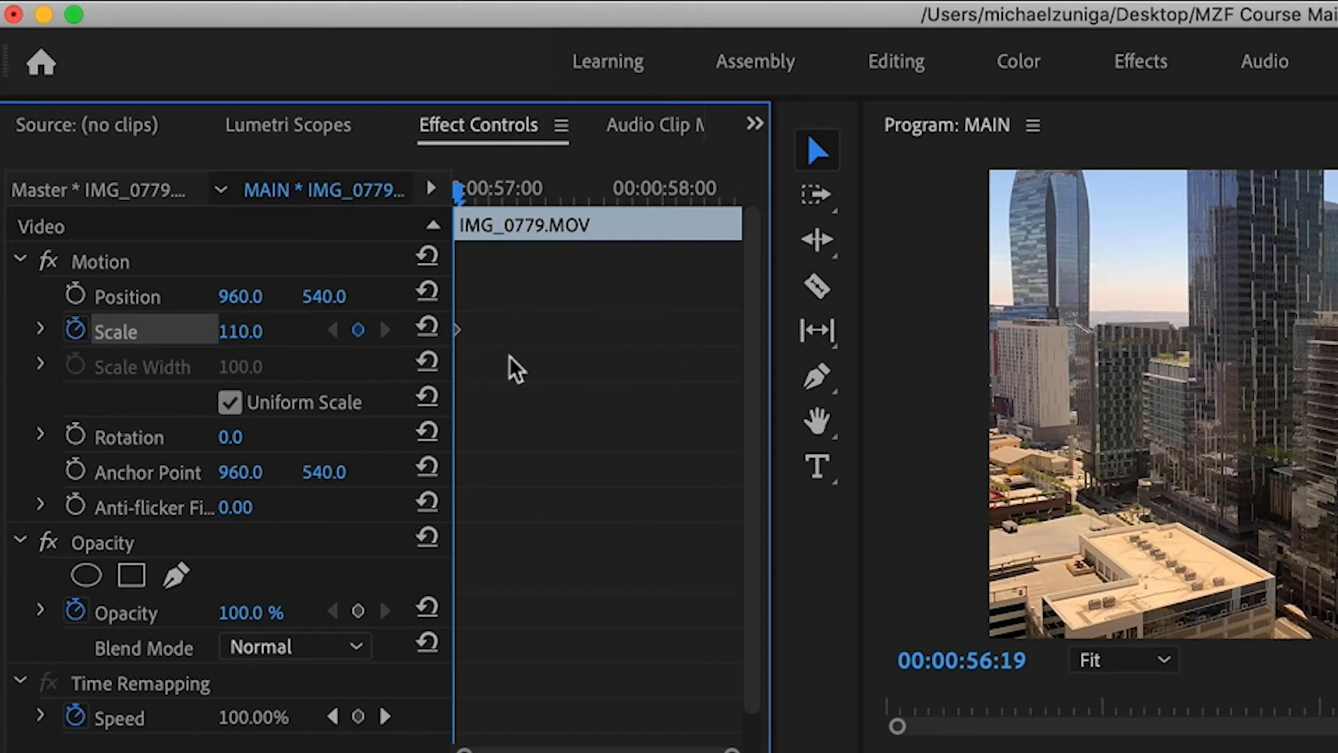
- Add an ending Scale keyframe of about 100 at the clip's last frame and preview the zoom-out
click(734, 187)
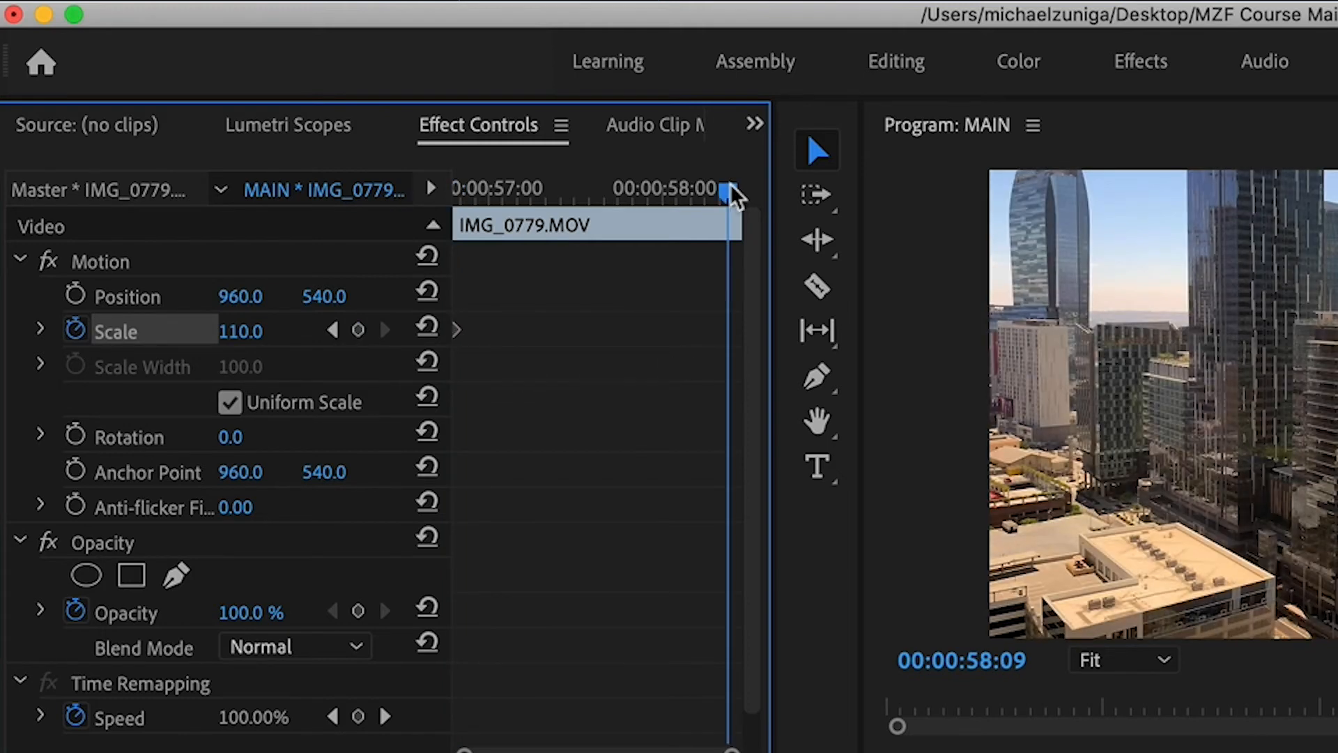
click(735, 191)
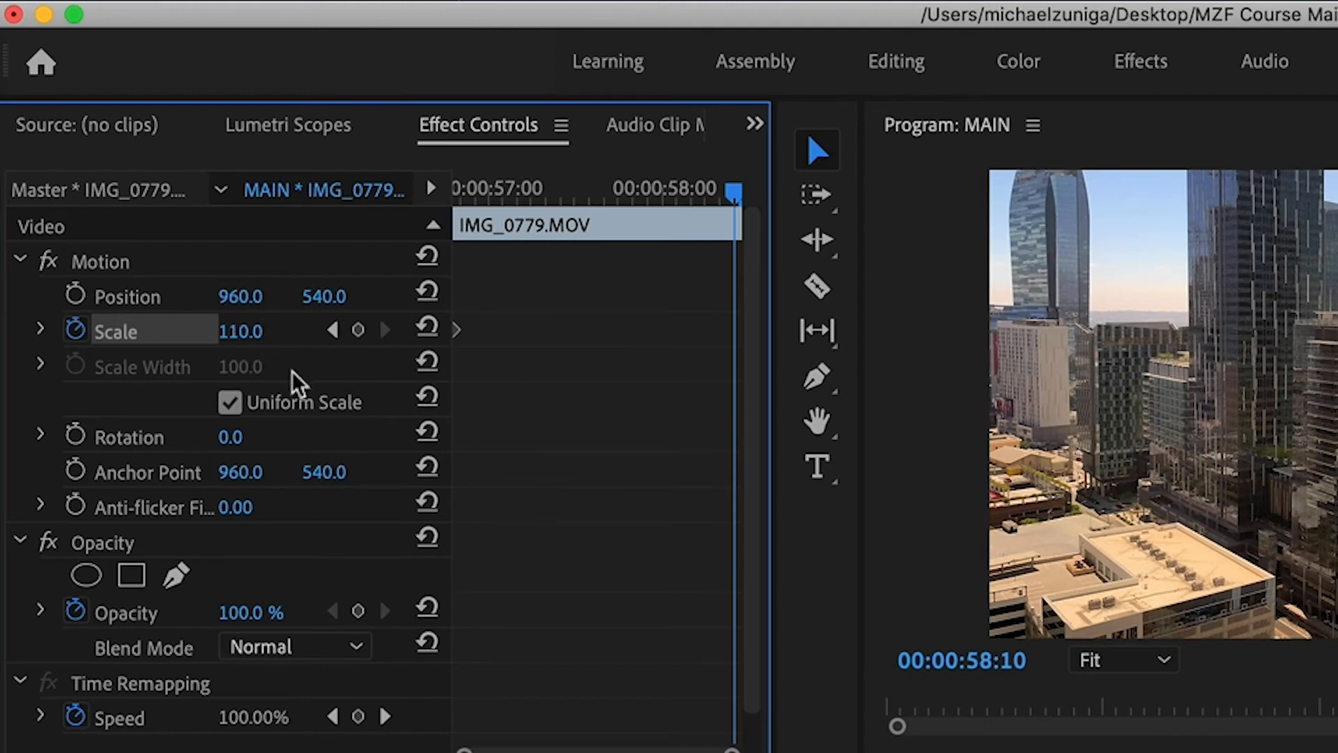
click(245, 332)
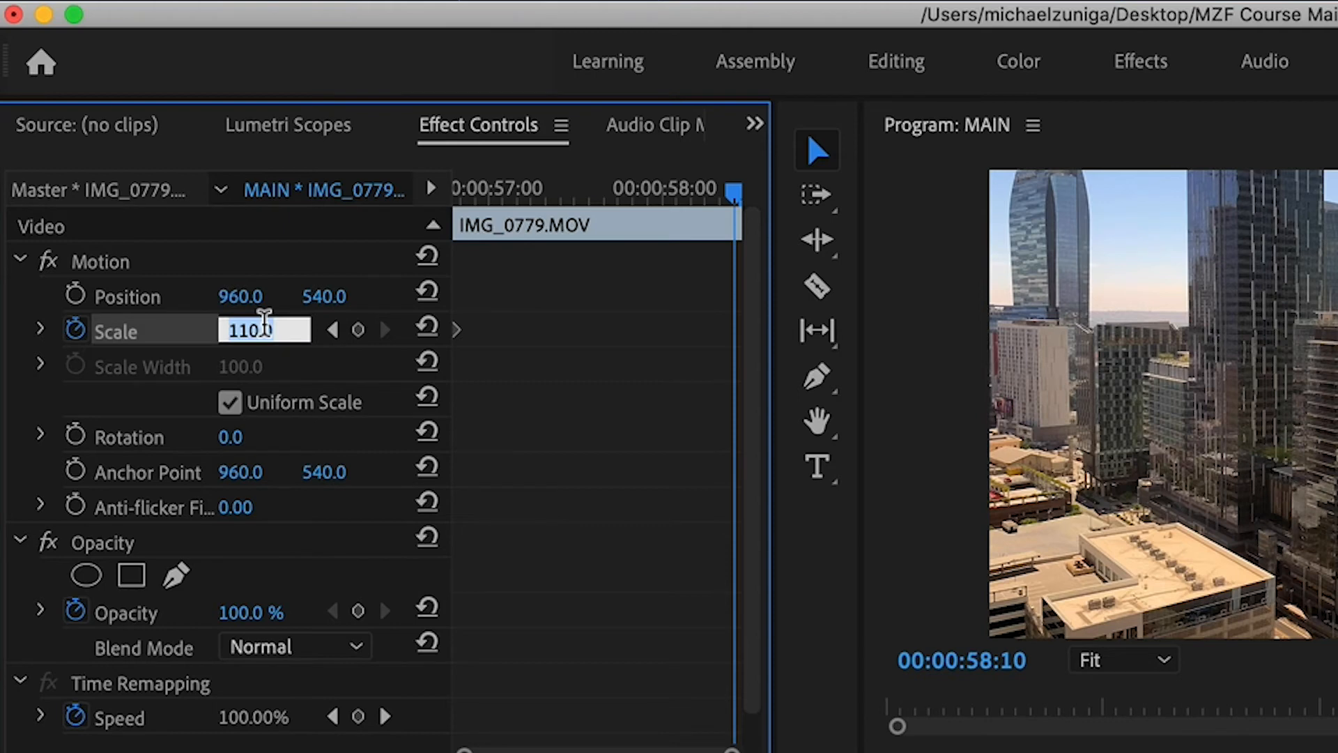
text(1)
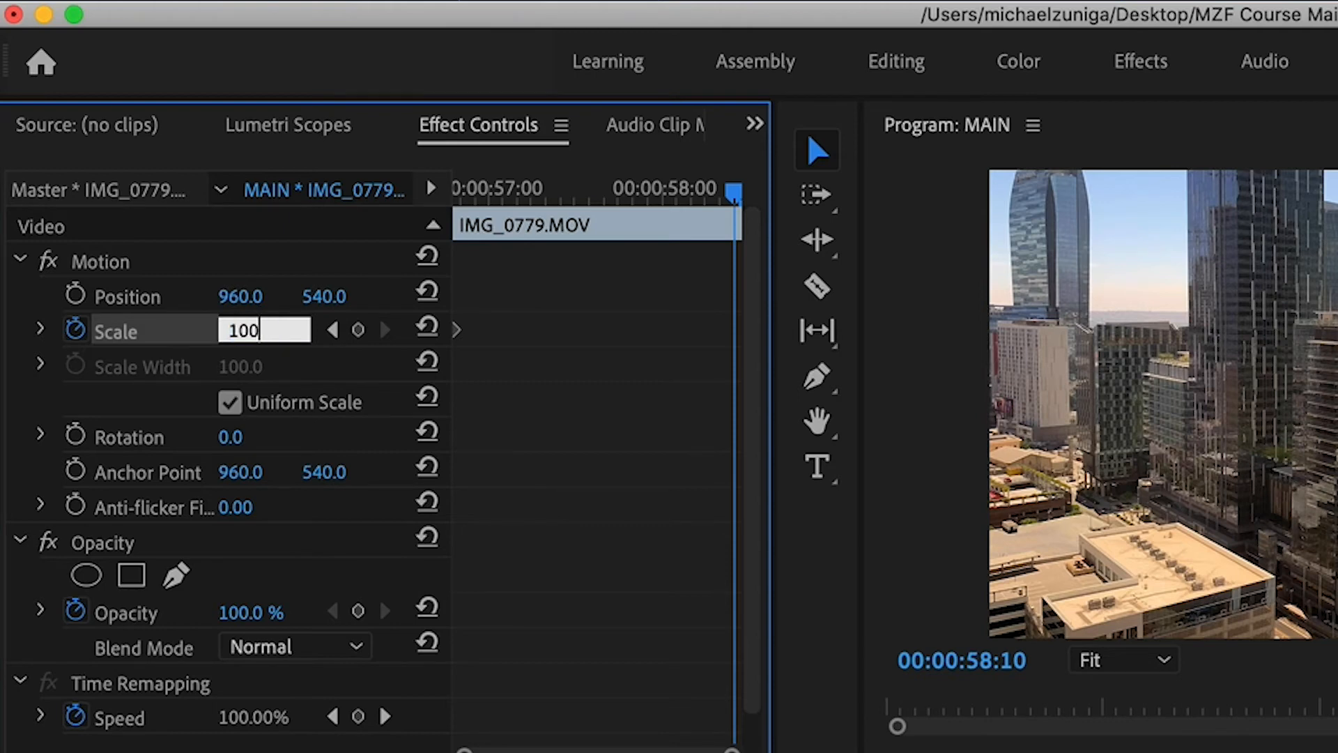
text(00)
key(Return)
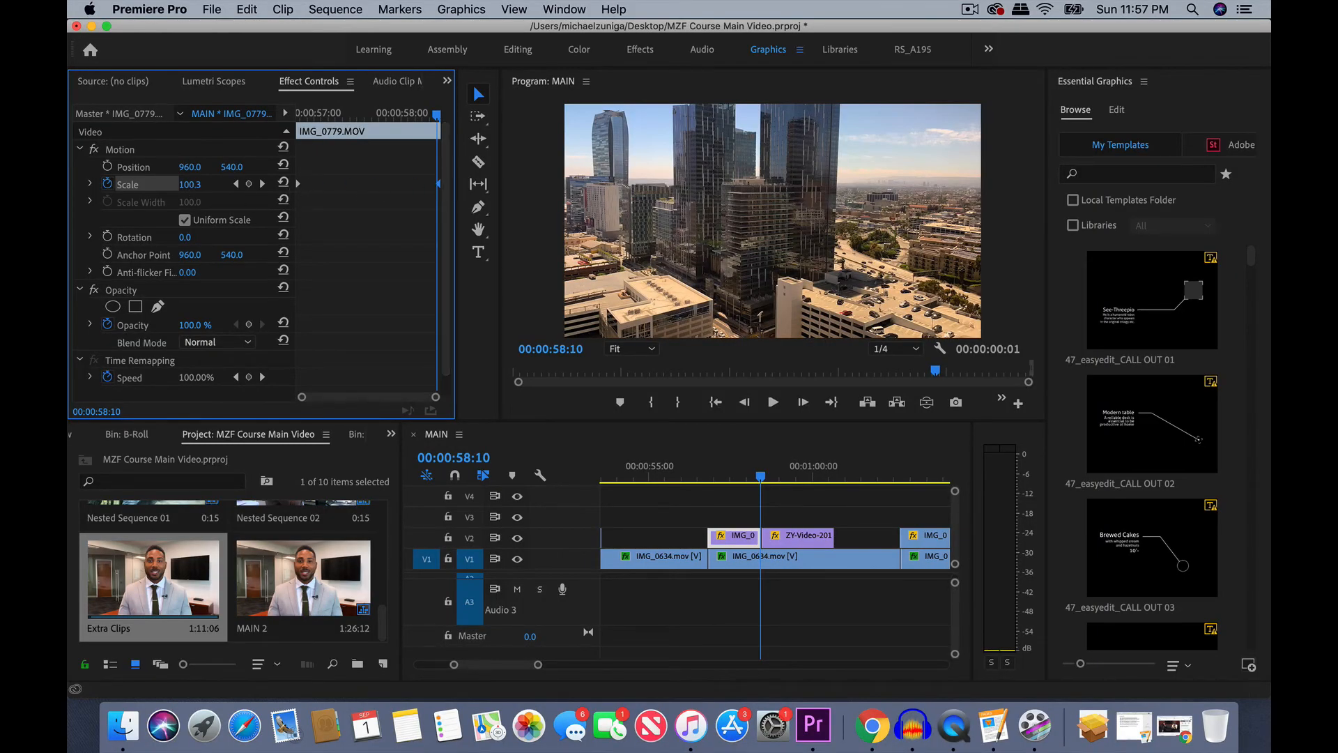
drag(189, 184, 175, 184)
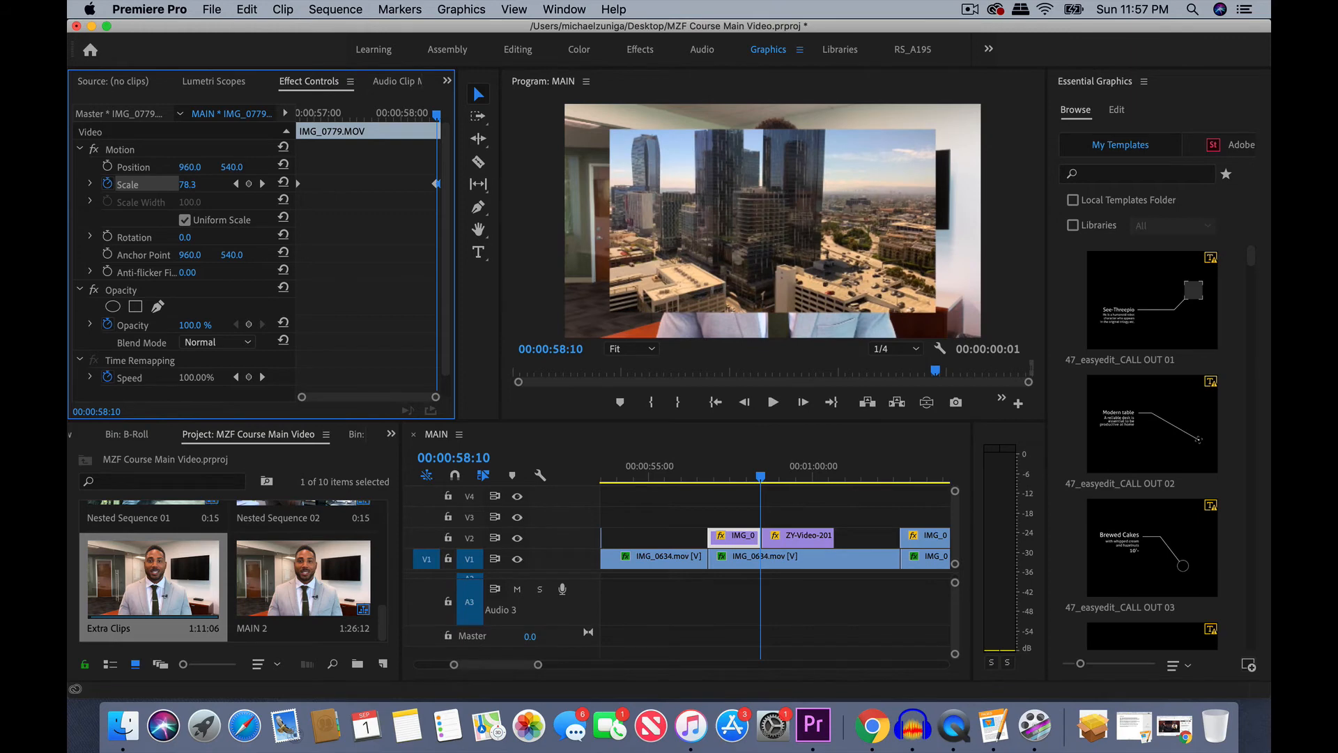
key(super+z)
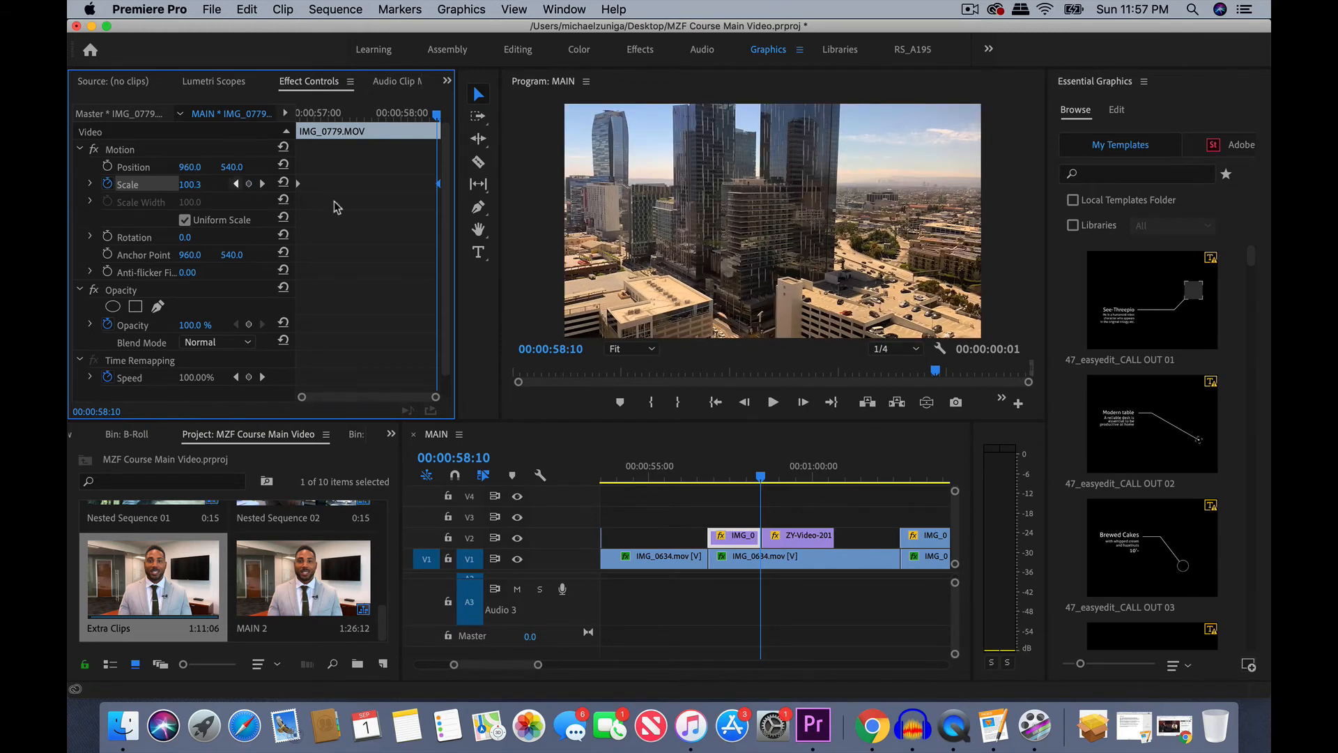
click(300, 122)
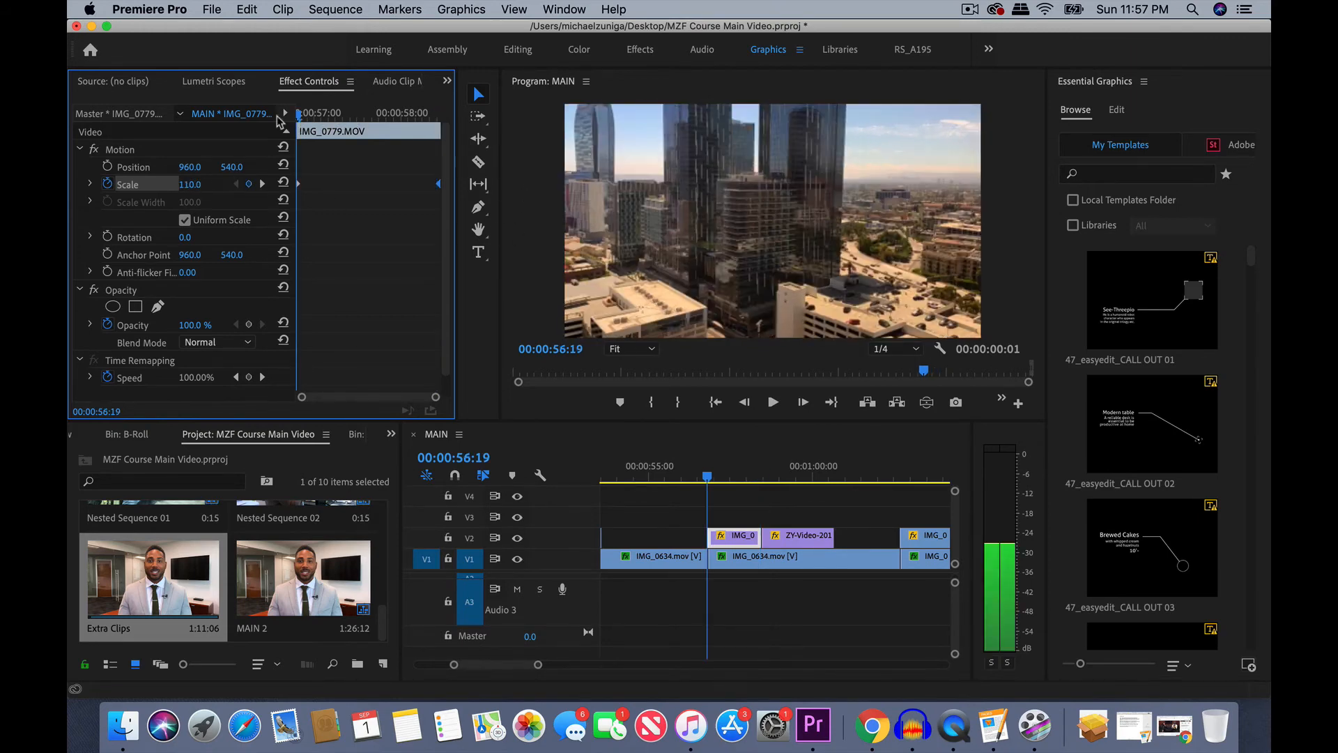
key(space)
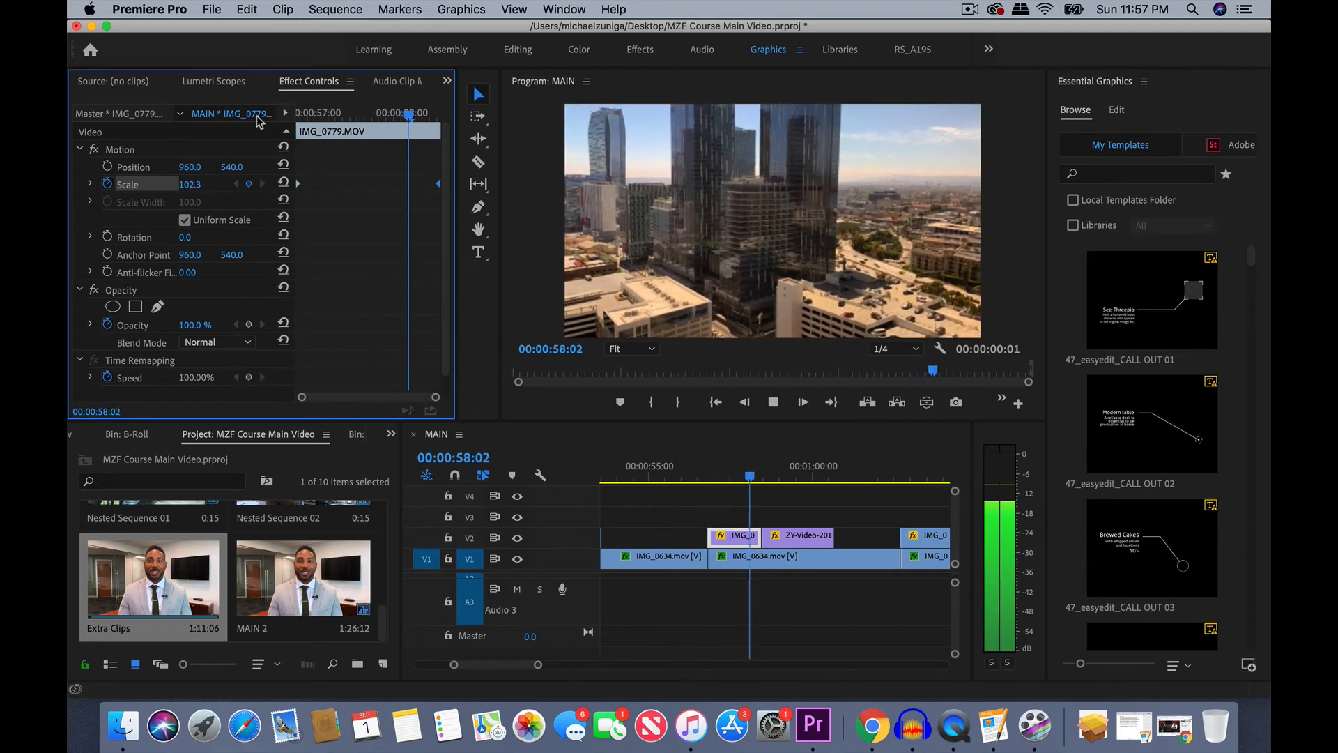
key(space)
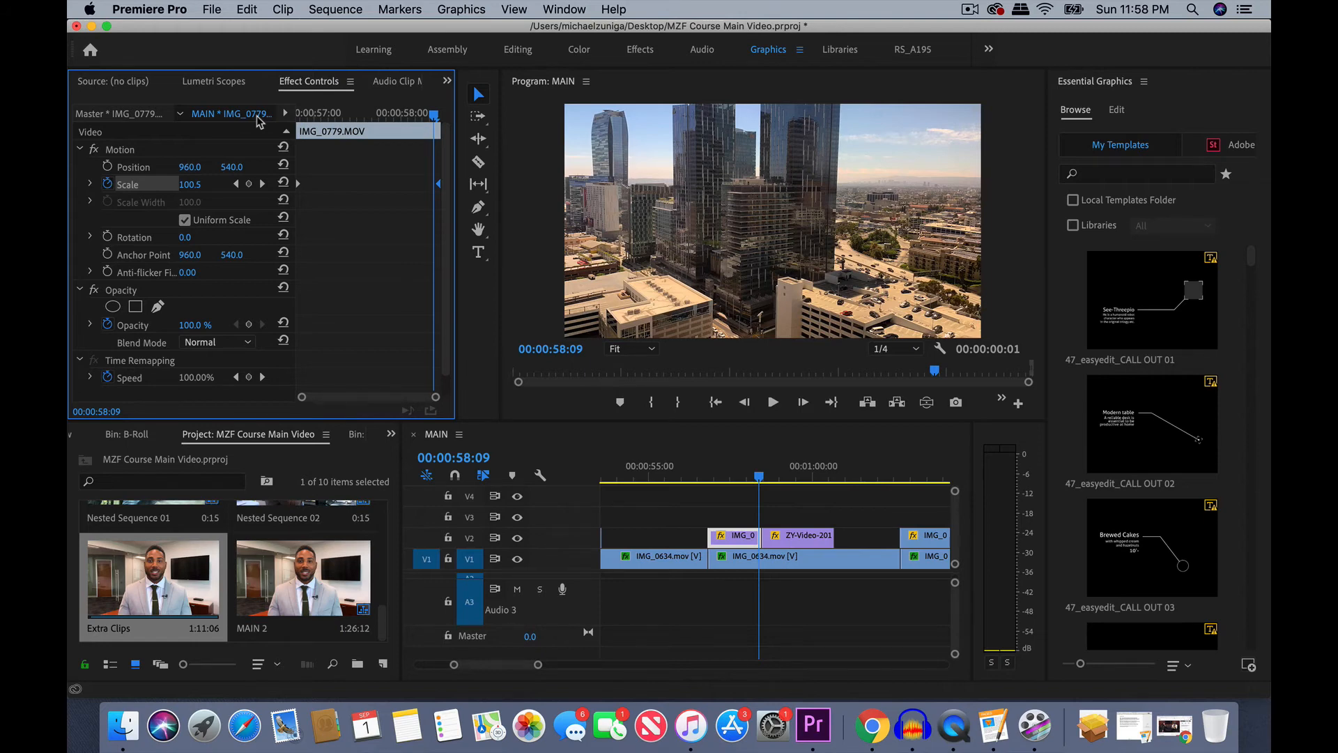
- Select the ZY-Video clip and keyframe its Scale at 60 at the clip start
click(803, 509)
click(767, 474)
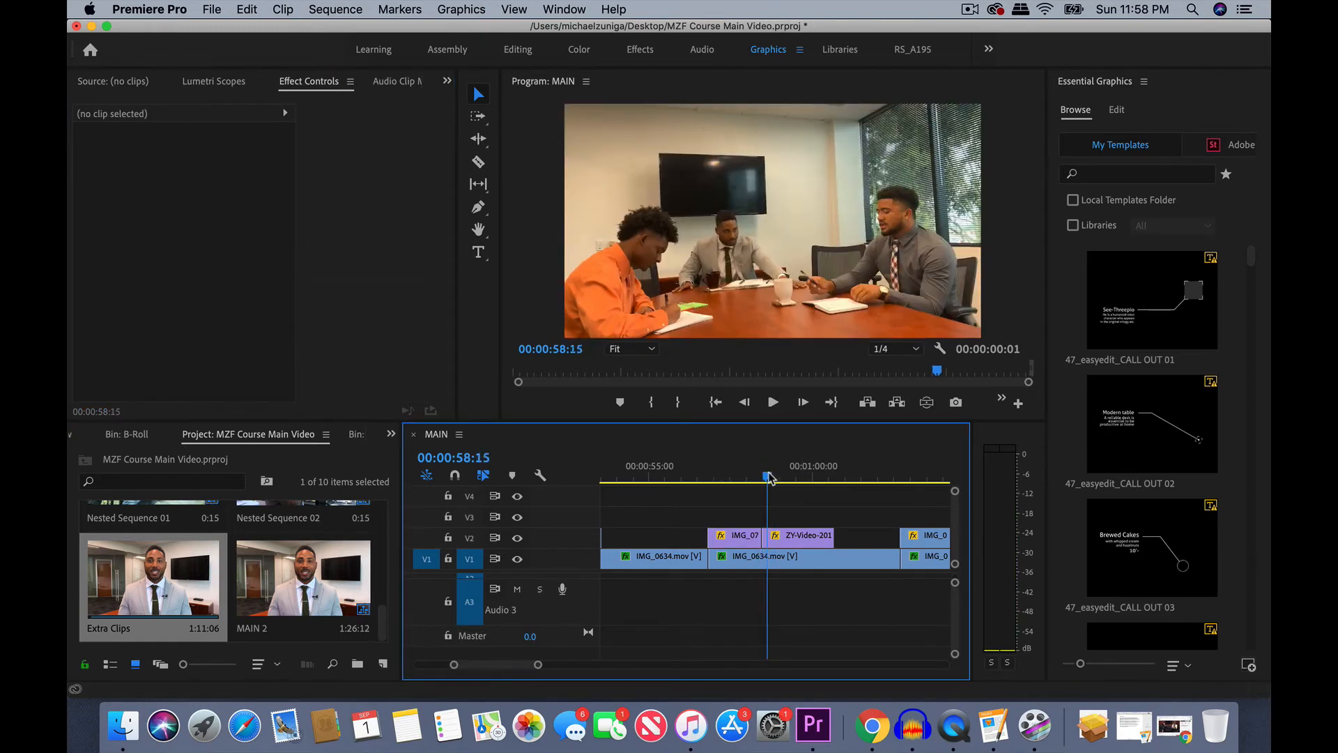
click(804, 537)
click(763, 477)
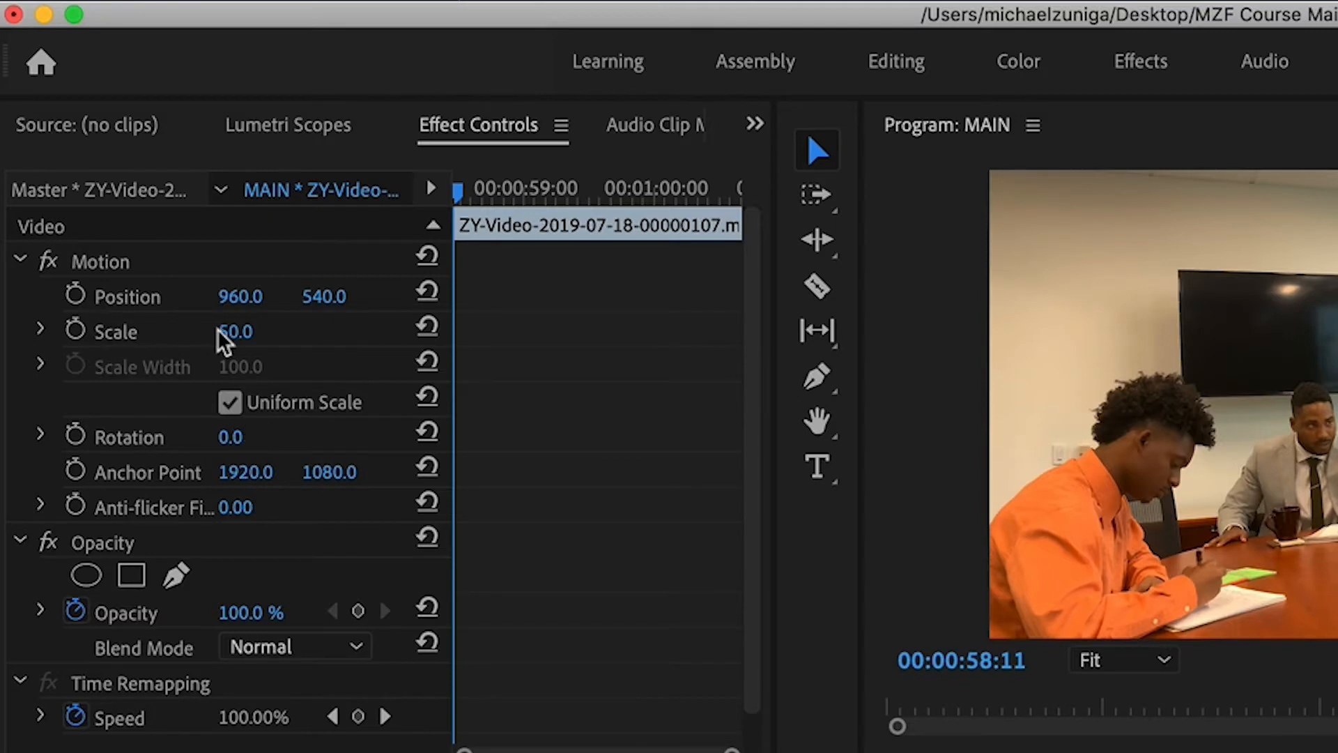
click(221, 332)
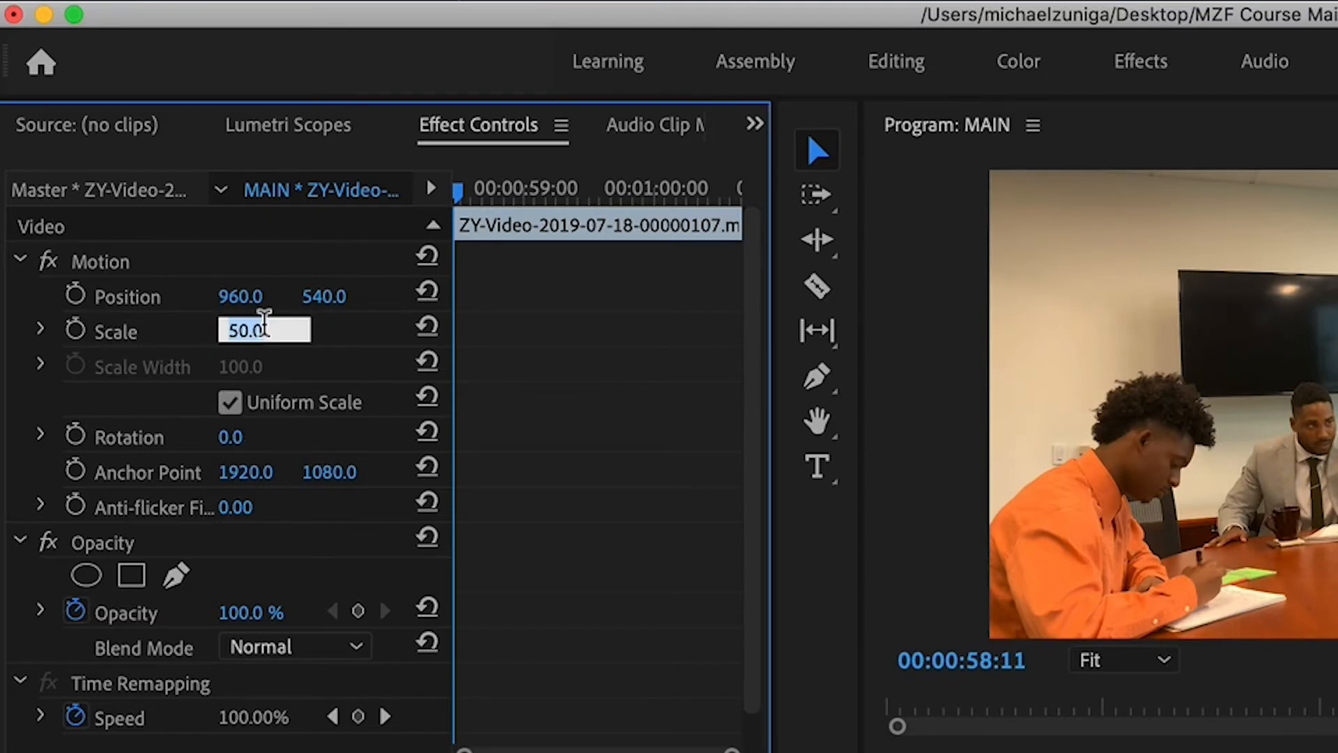
text(60)
key(Return)
click(75, 329)
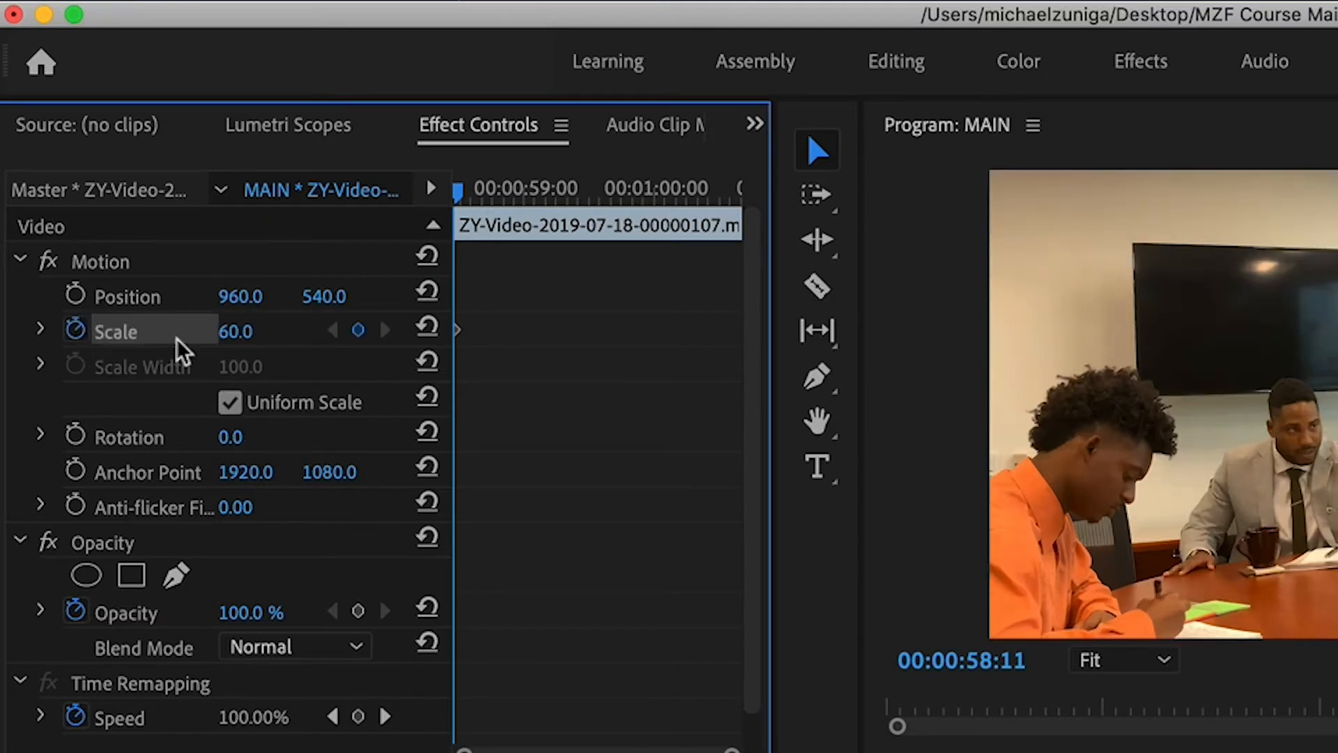
- Keyframe Scale at 50 at the clip's end and preview the zoom-out
click(732, 187)
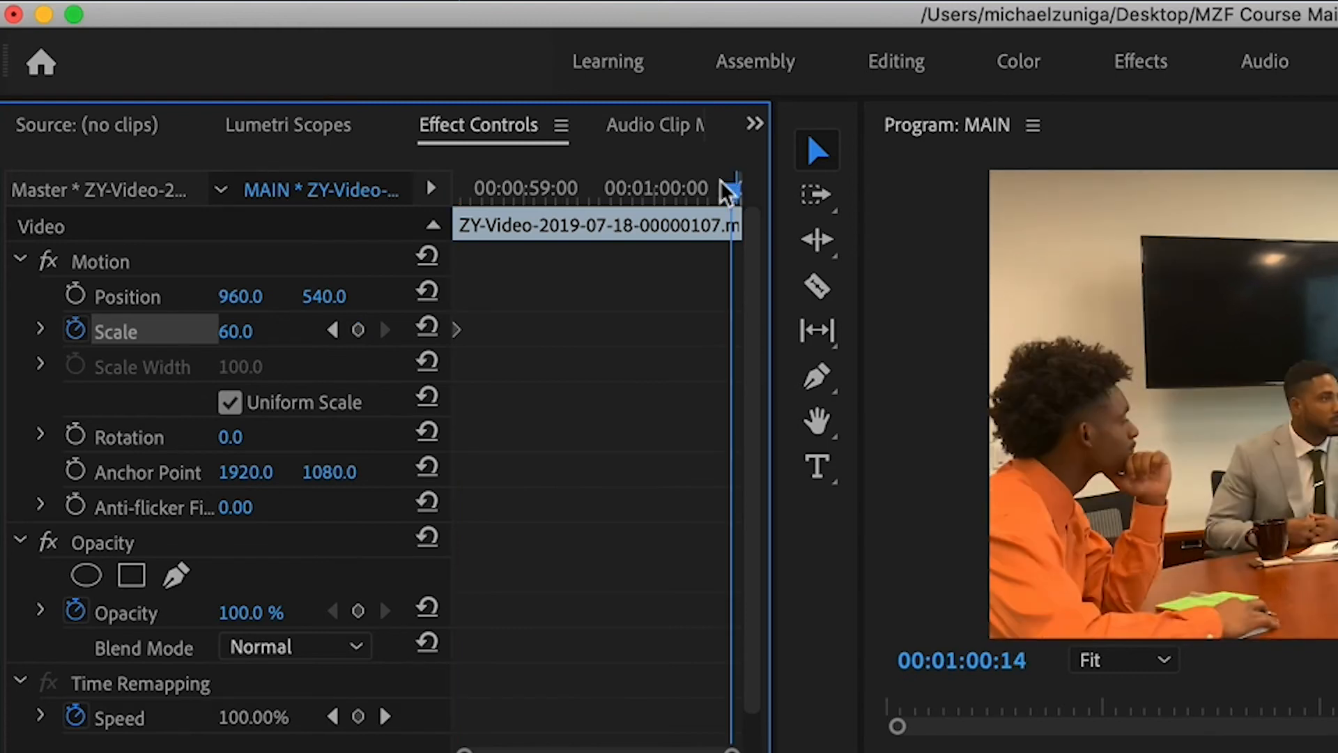
click(230, 331)
text(50)
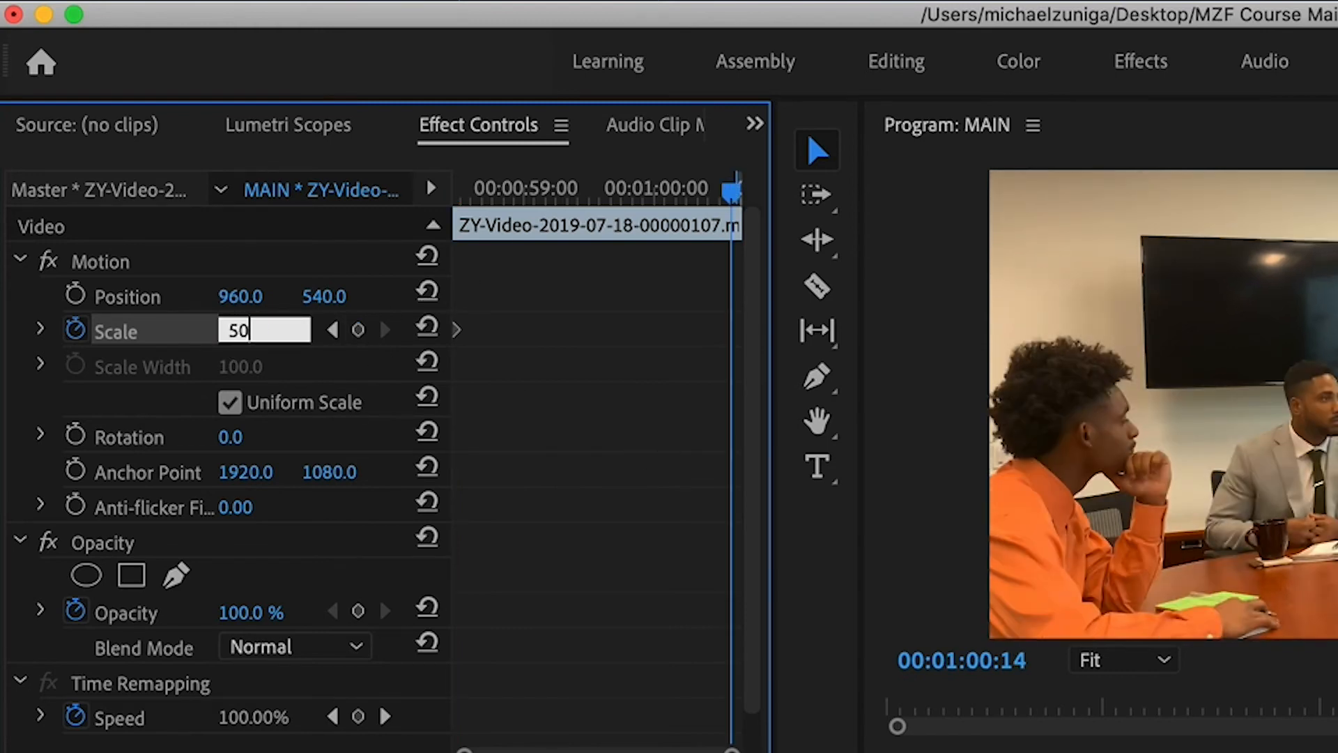
key(Return)
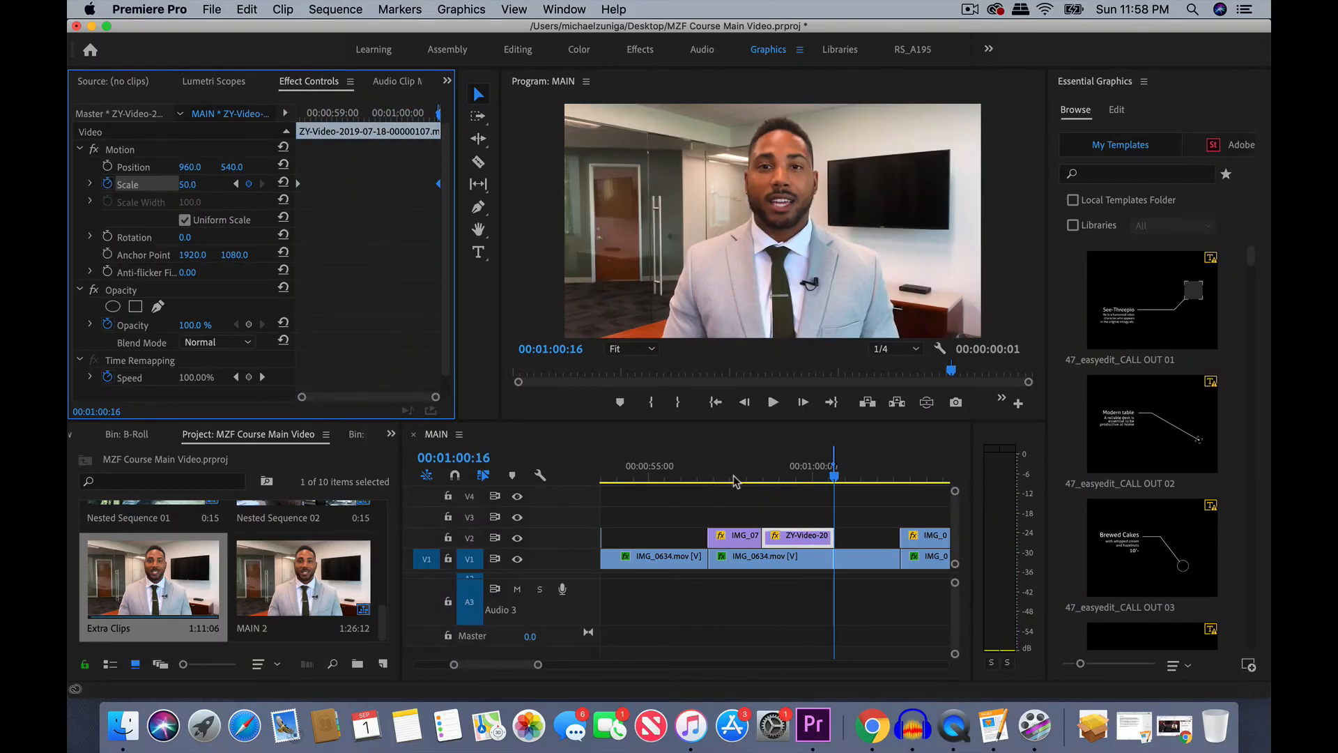
click(694, 473)
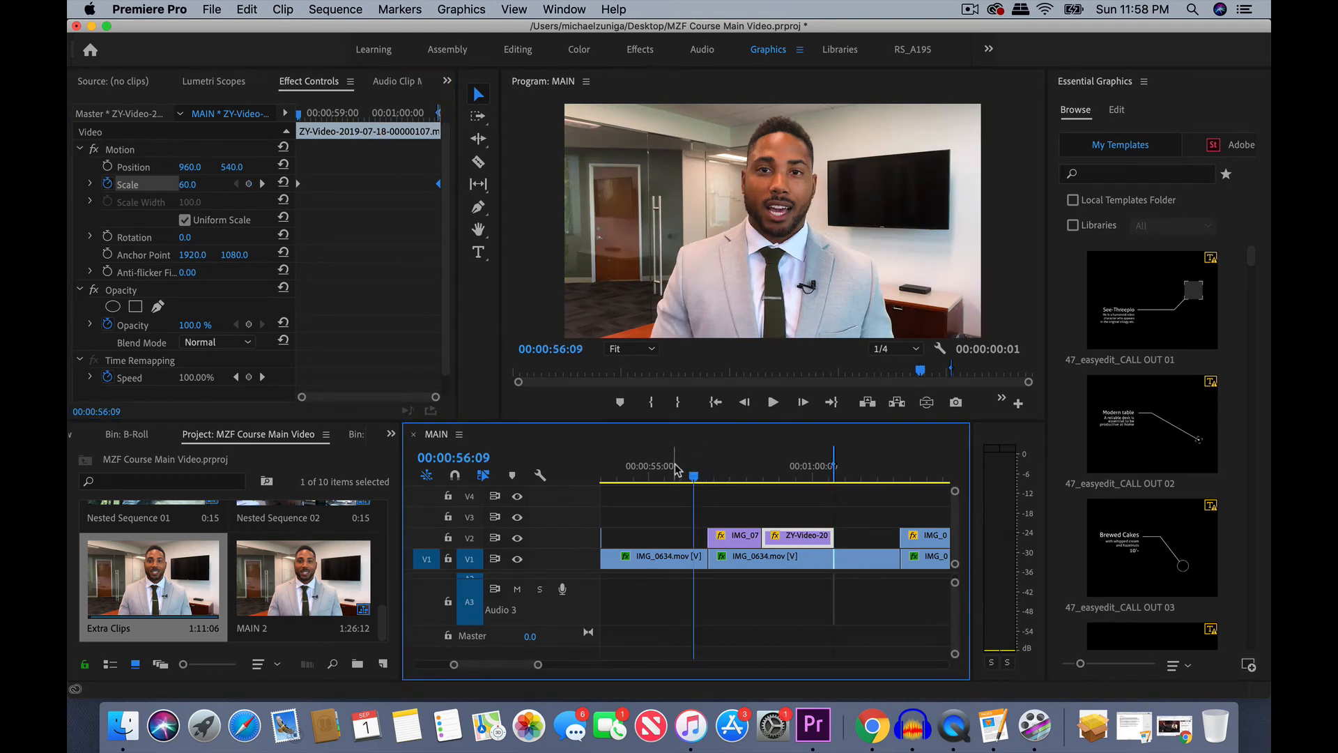
key(space)
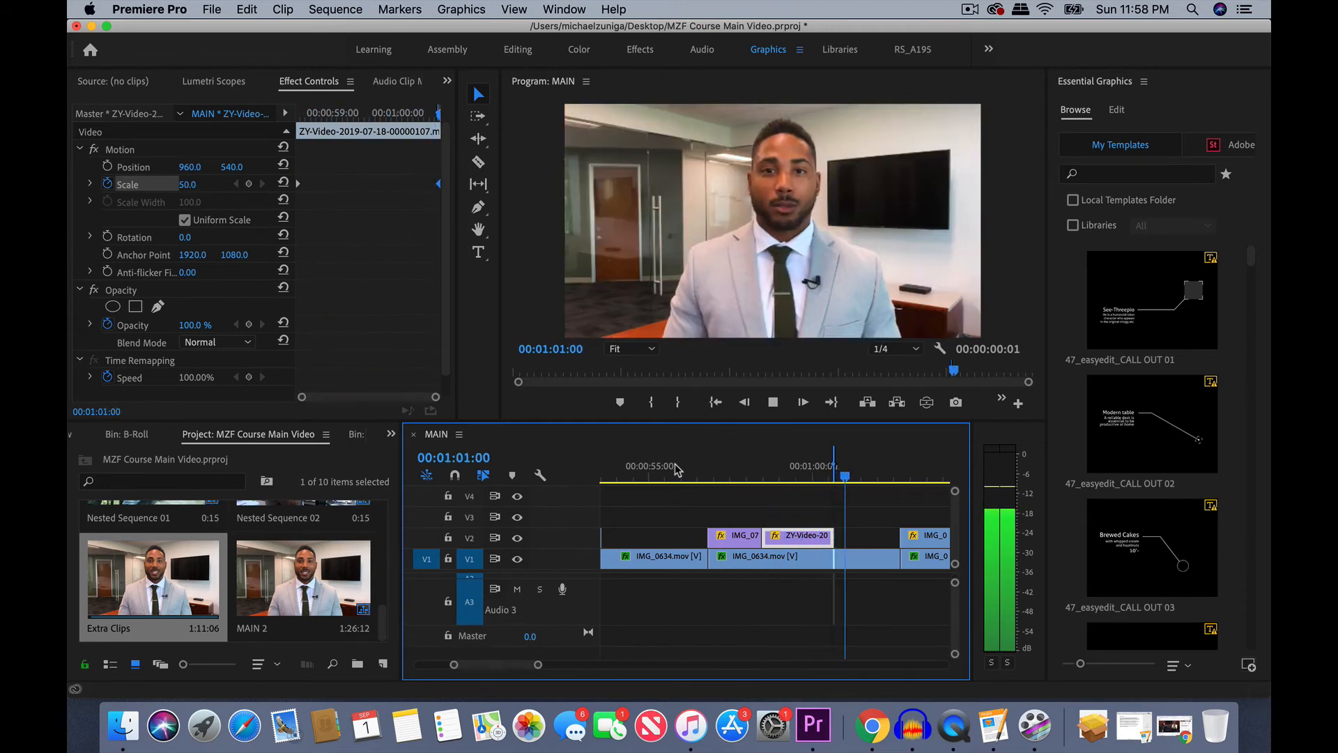
click(720, 474)
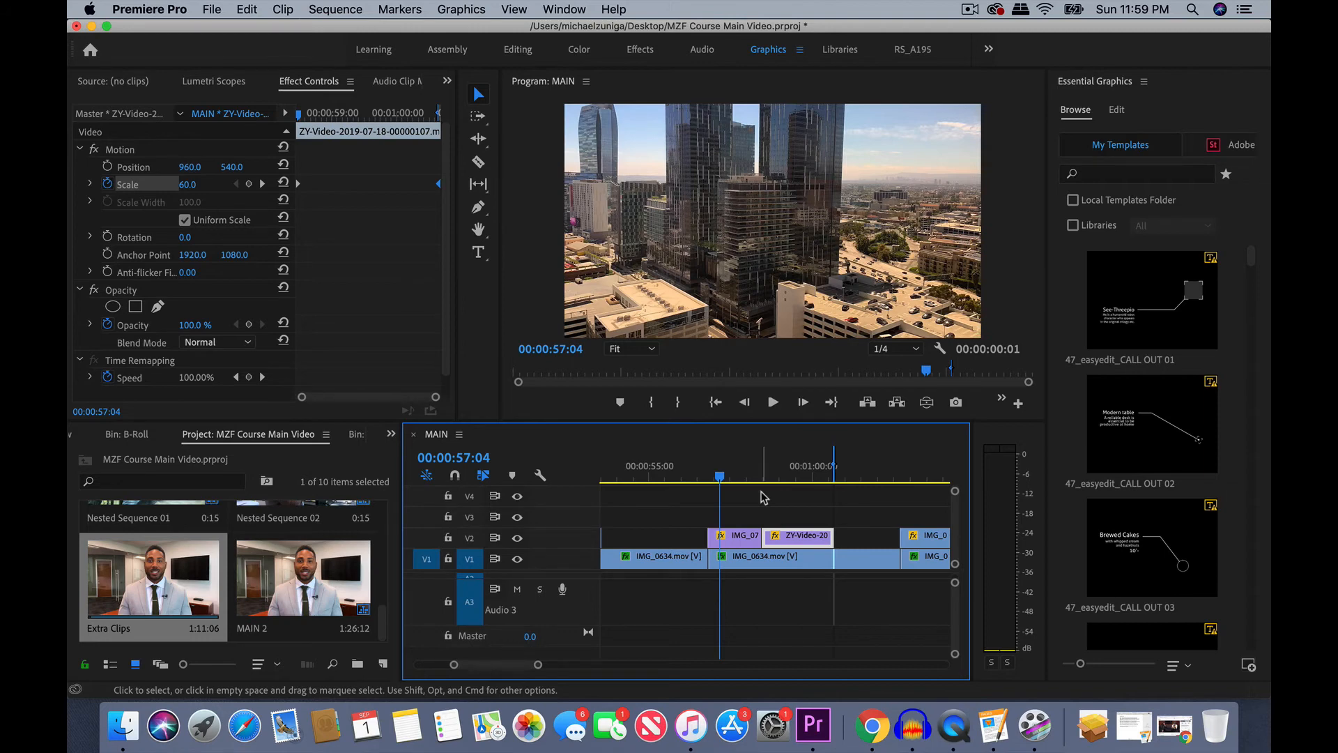
- Place the D043 light leak above the city clip in Screen blend mode and preview it
click(847, 465)
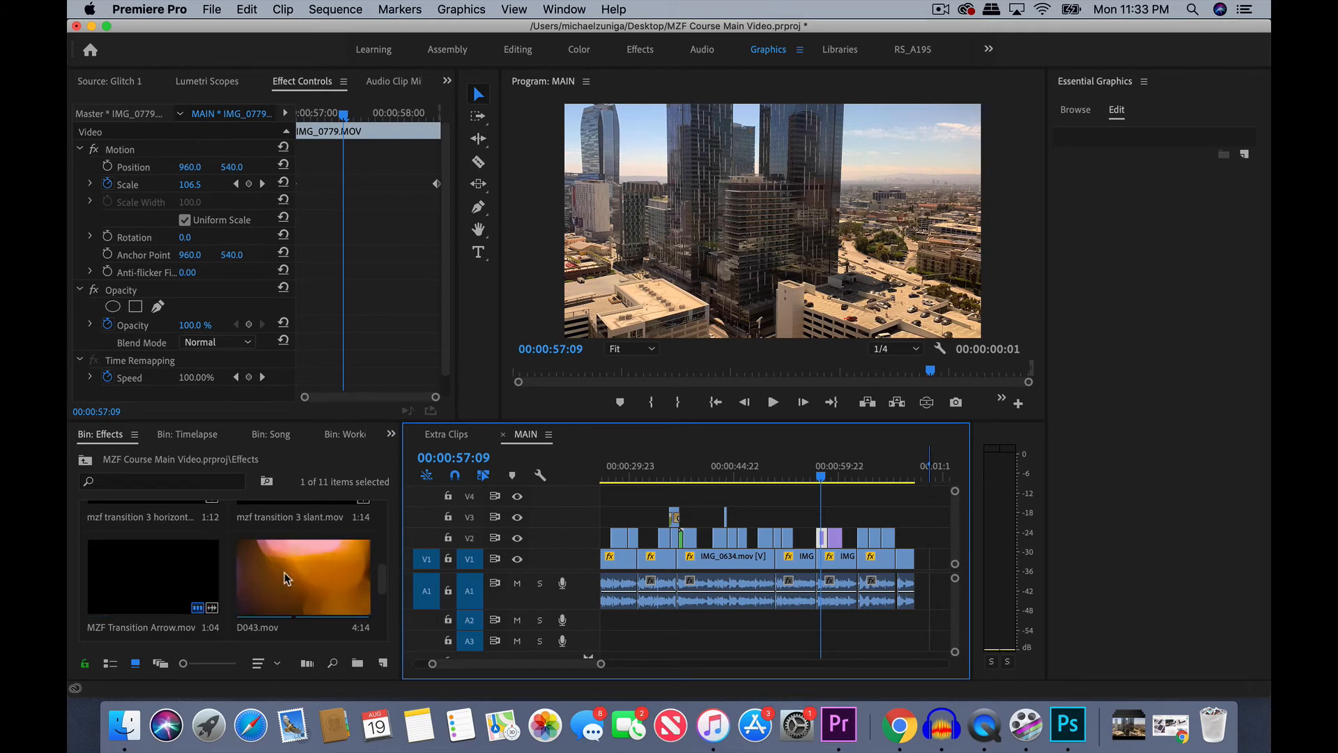
double_click(316, 578)
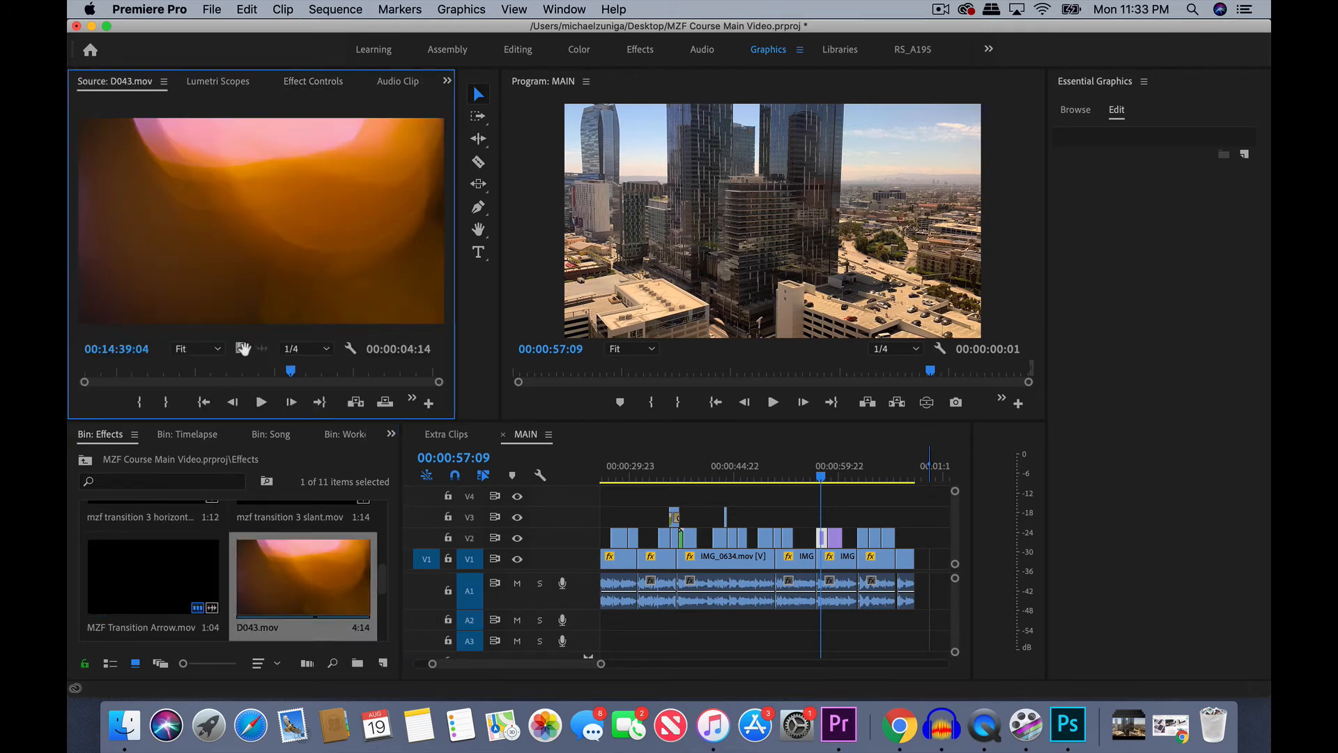
drag(239, 347, 832, 522)
click(320, 86)
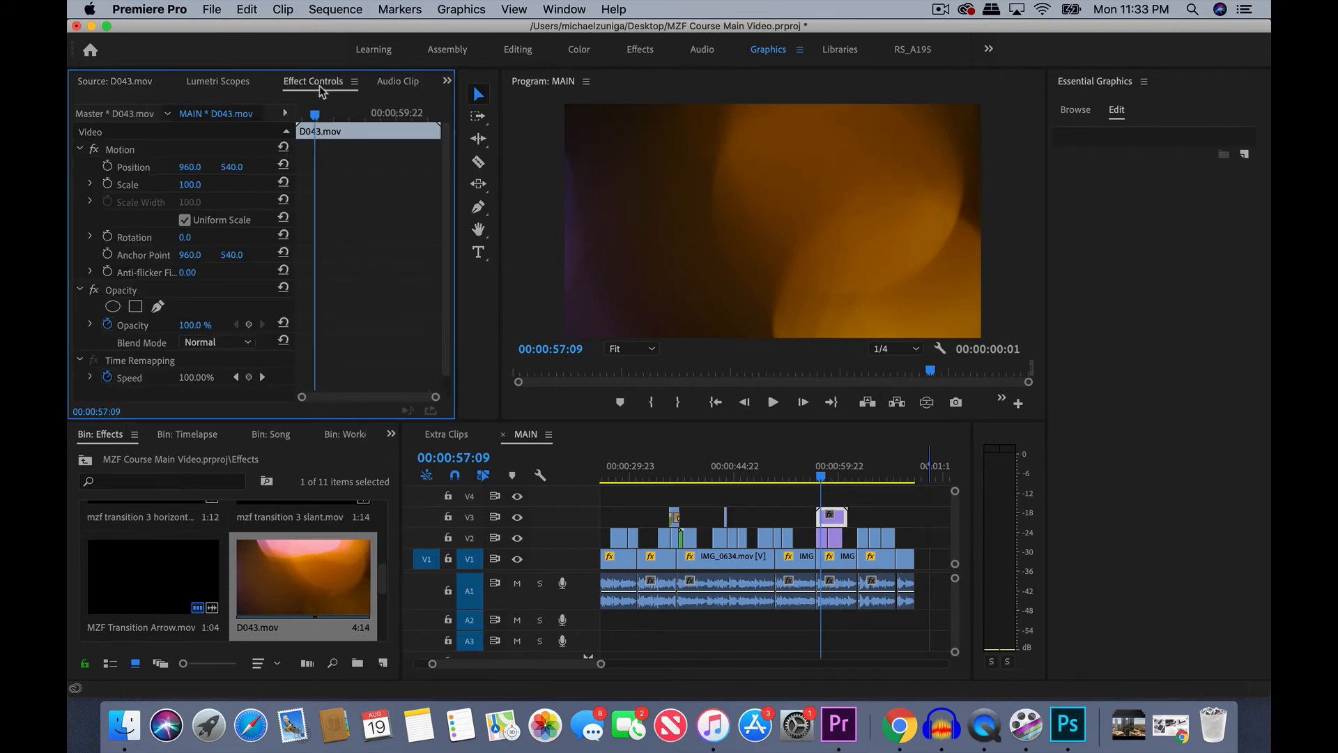
click(244, 348)
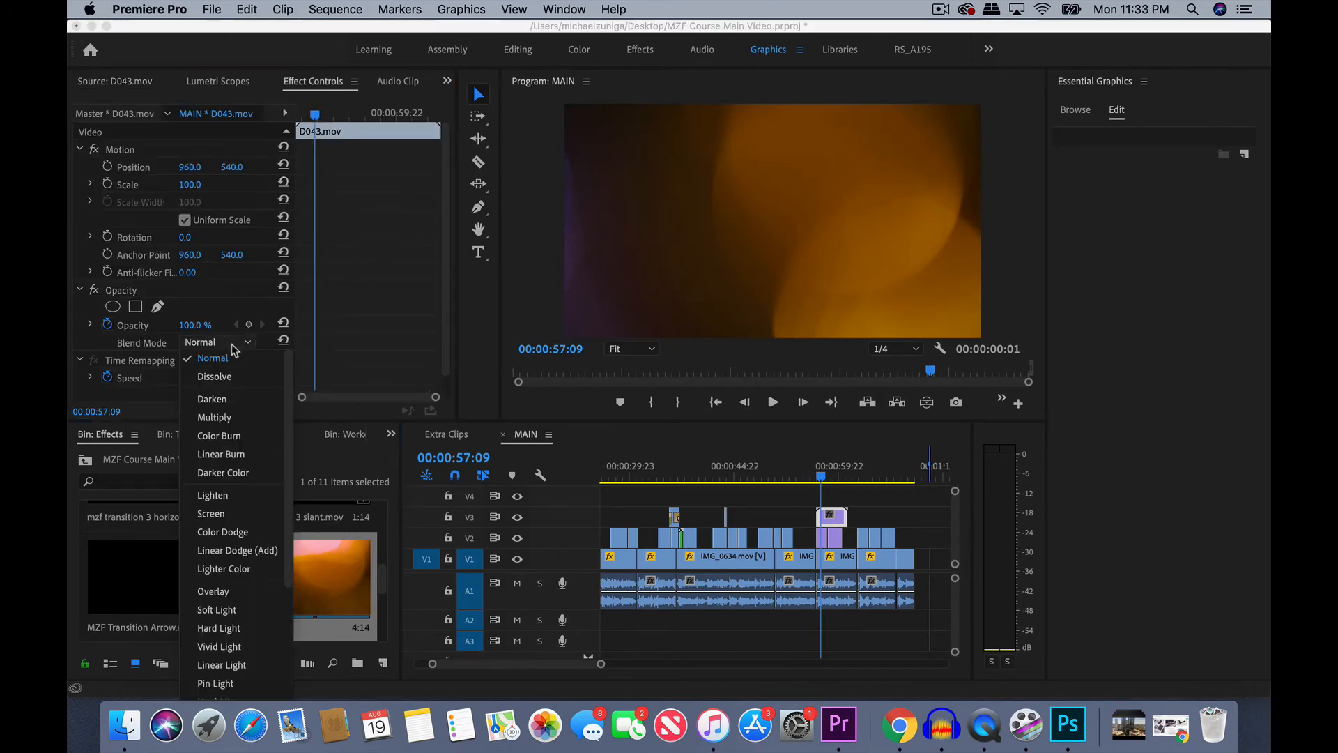
click(217, 516)
click(816, 466)
key(space)
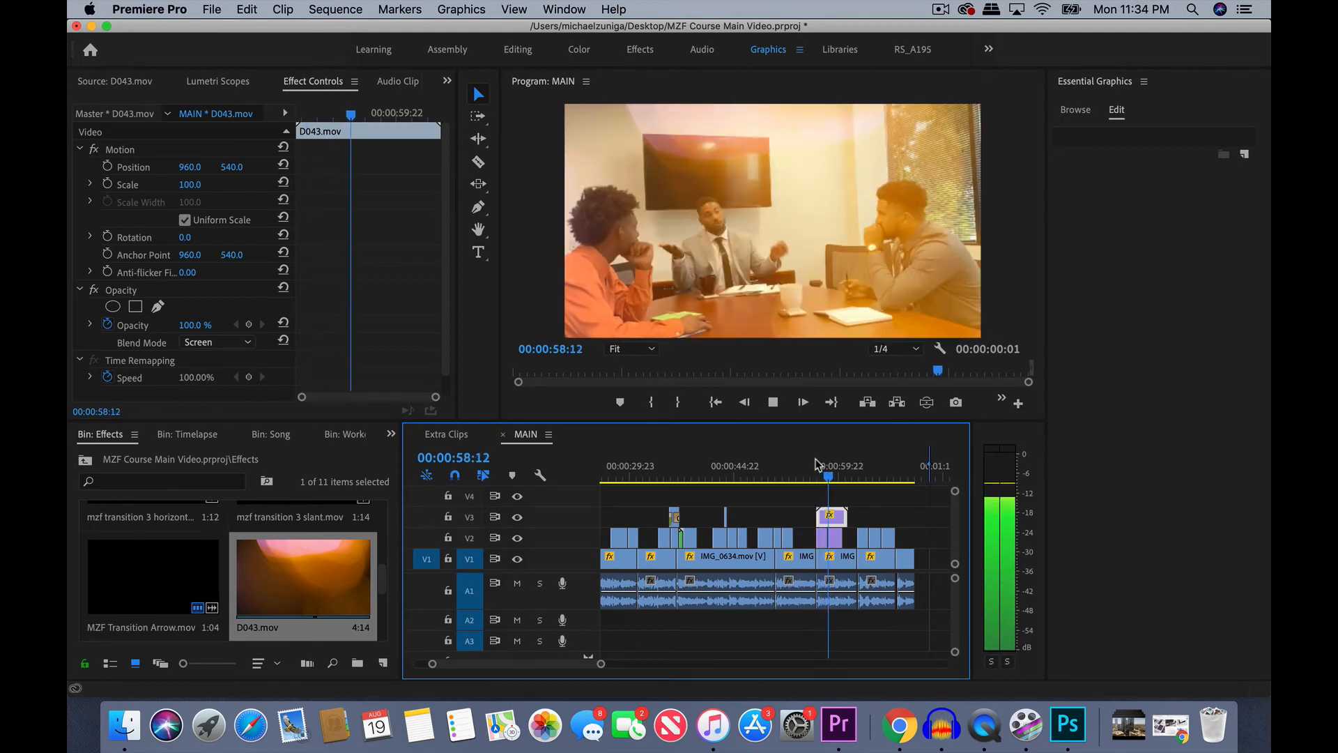
key(space)
scroll(852, 502, up, 3)
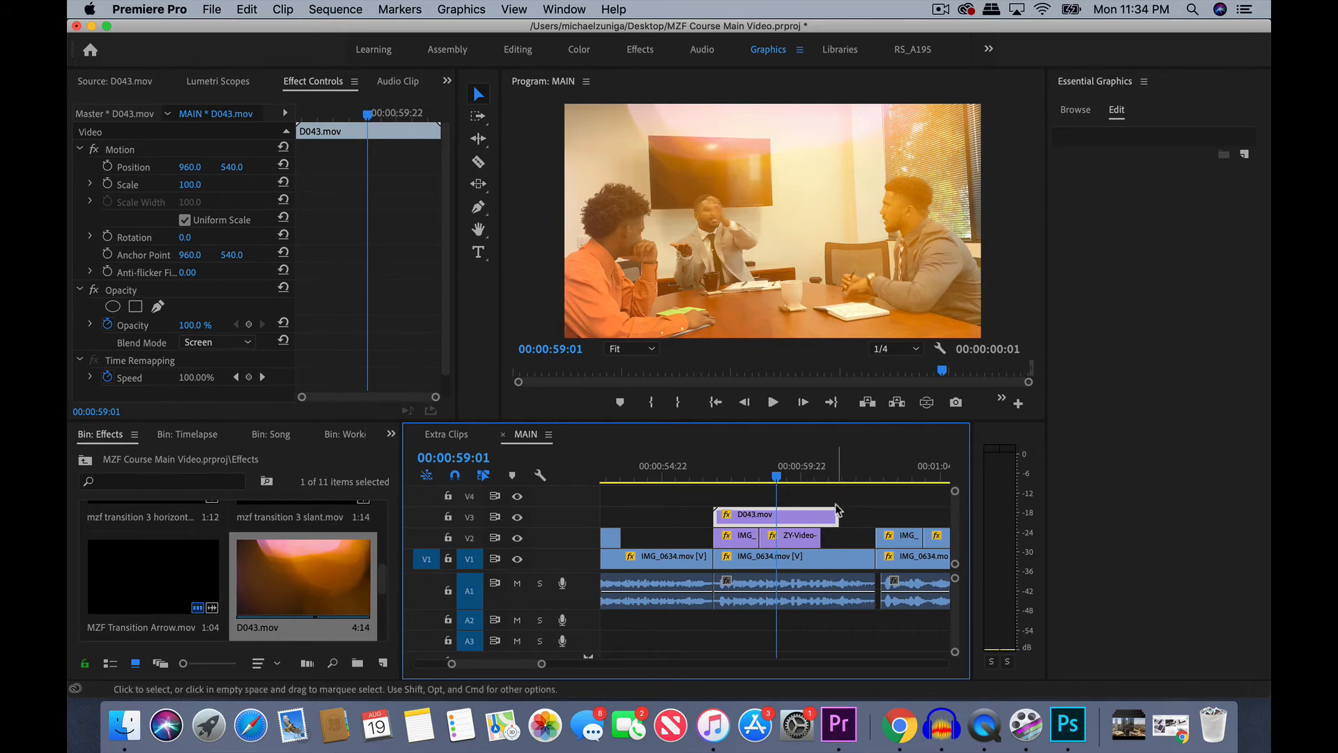
- Trim the D043.mov overlay's end and keyframe its opacity to 60% at 57:12
drag(837, 516, 765, 515)
click(734, 469)
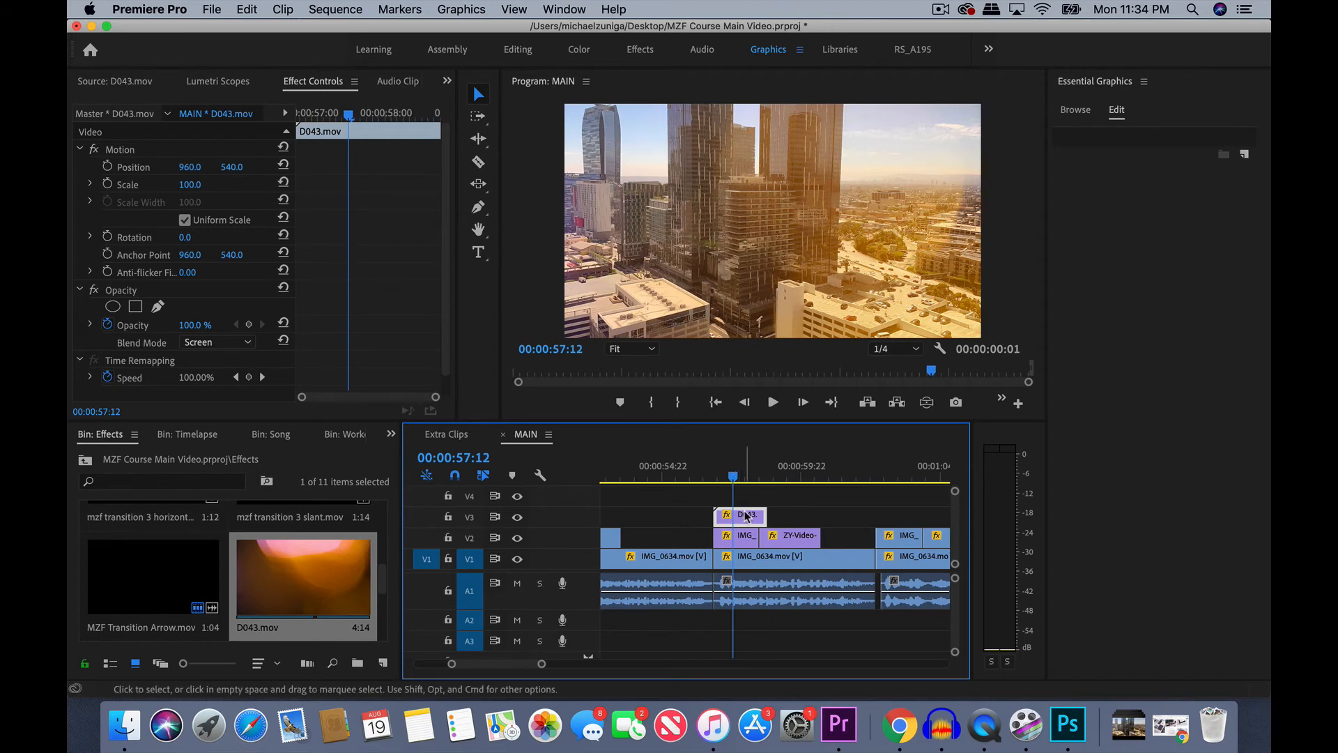
drag(182, 332, 164, 332)
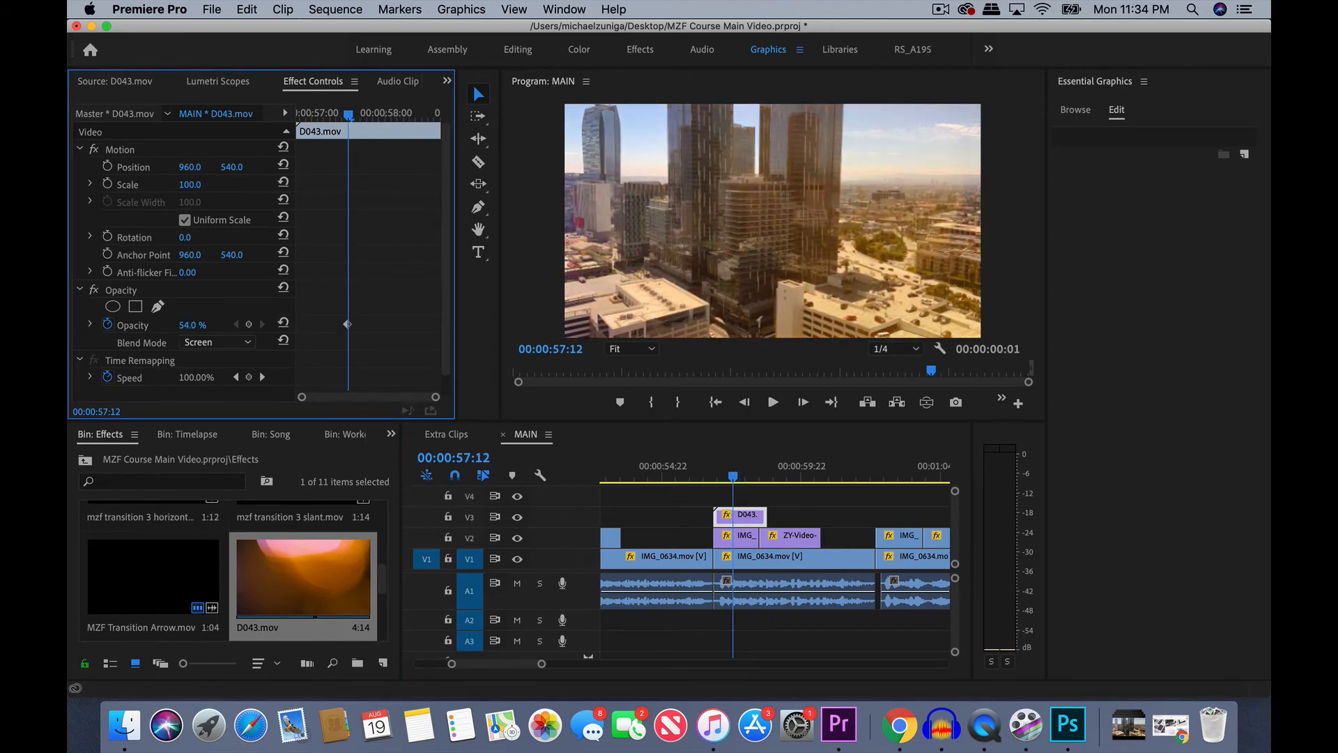
drag(202, 327, 202, 326)
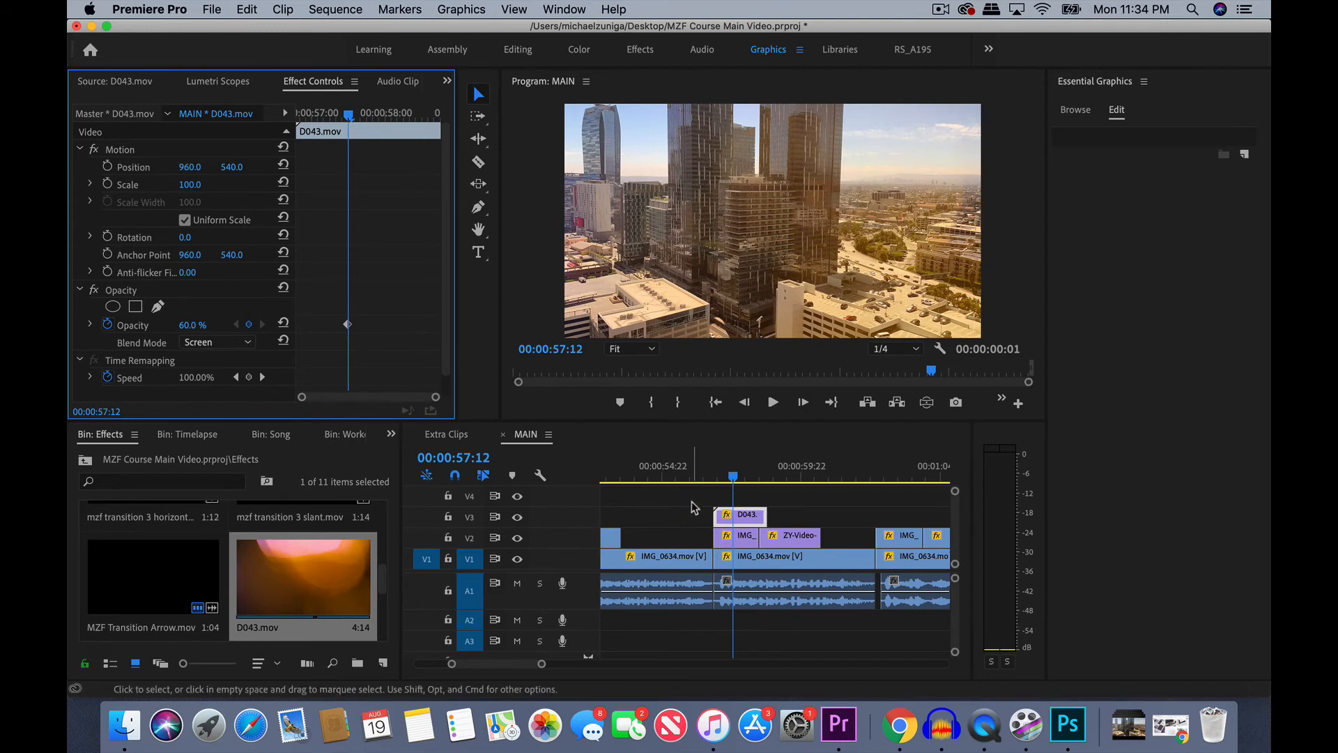
scroll(692, 507, down, 3)
scroll(692, 506, left, 3)
drag(722, 472, 725, 468)
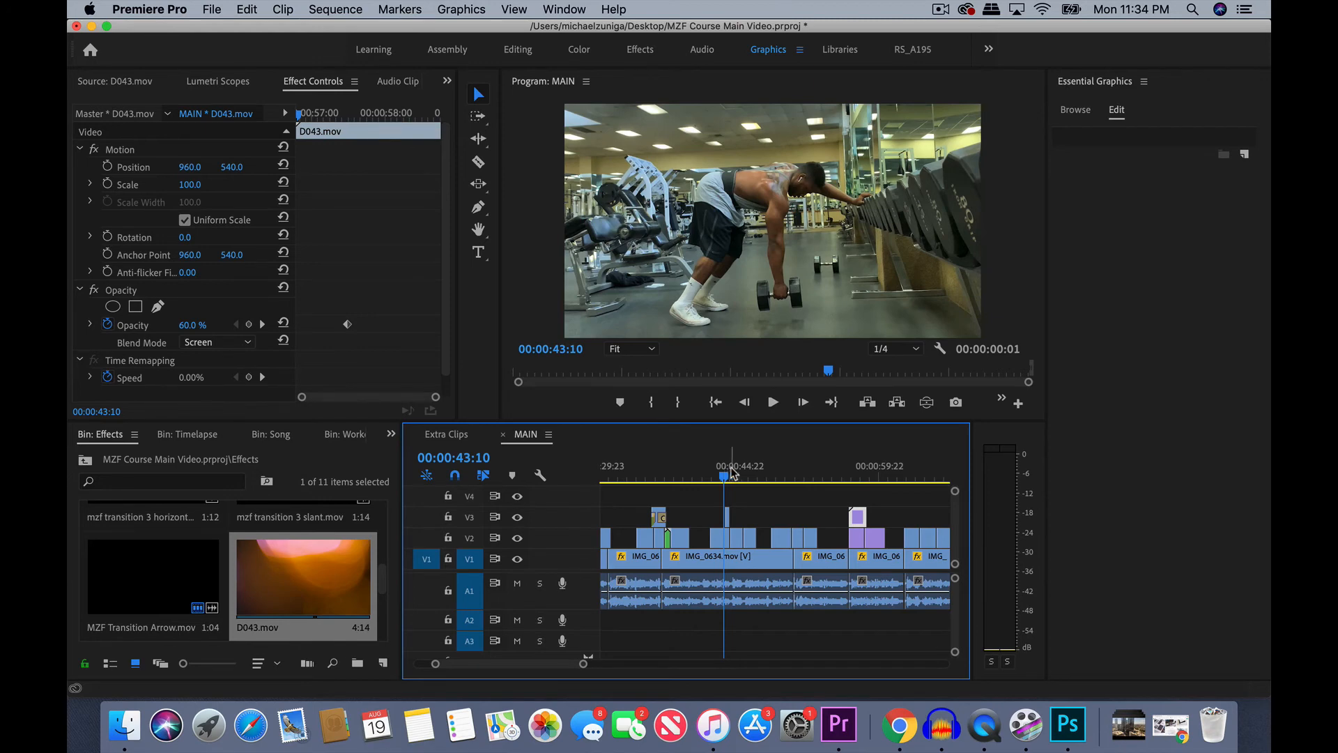
- Zoom the timeline in and replay the sequence from 57:21
click(863, 470)
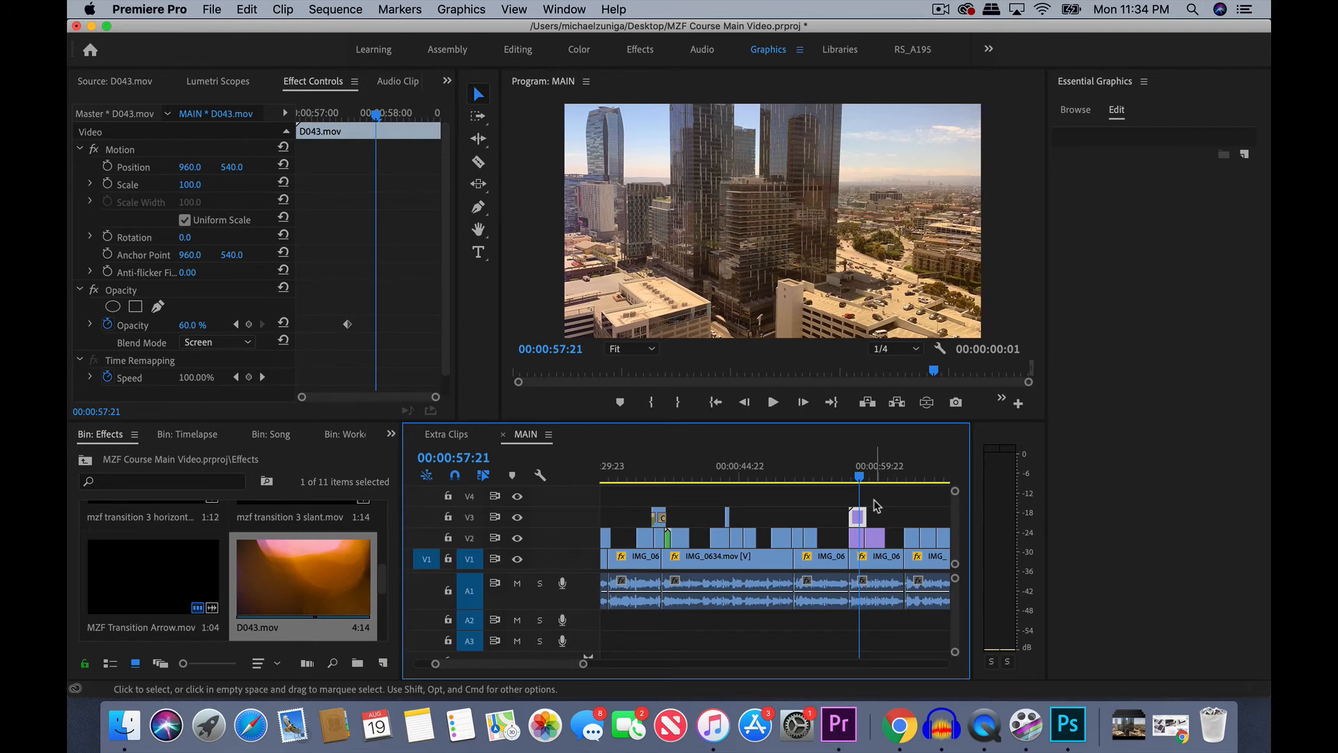
key(=)
key(=)
key(space)
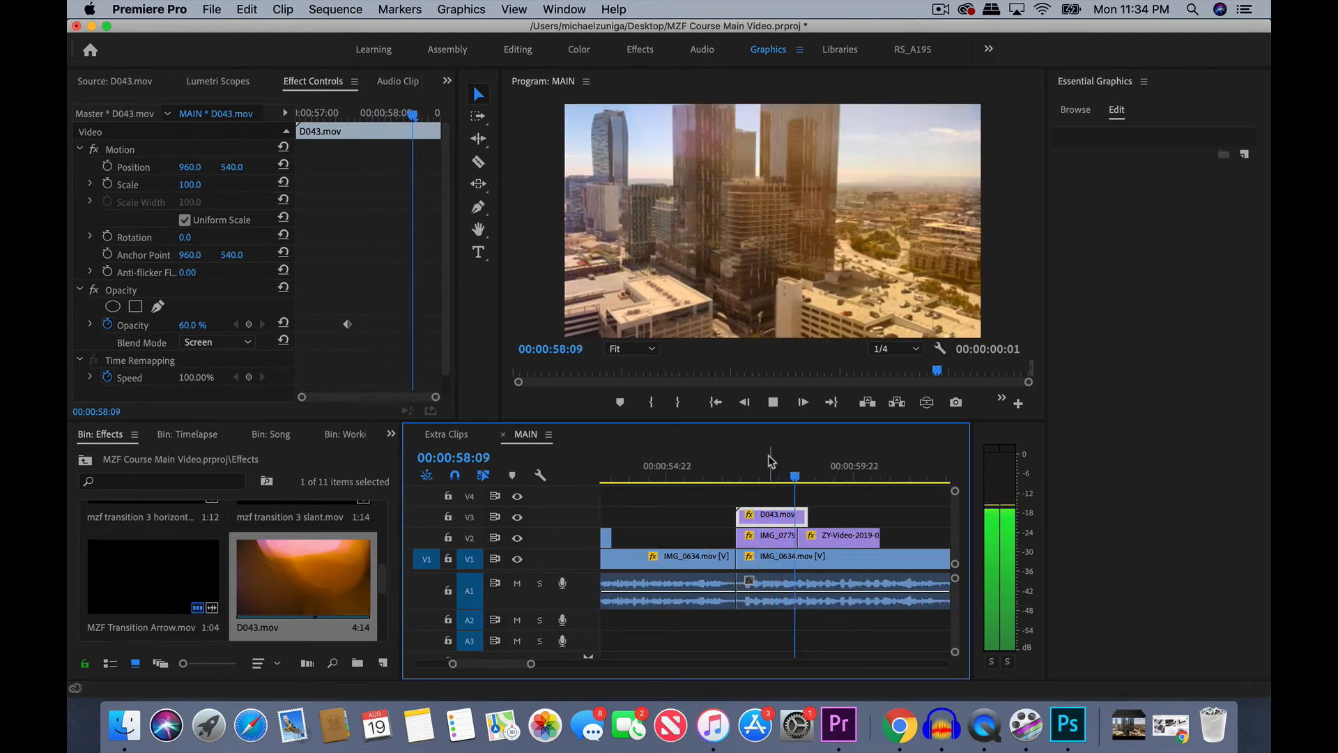
key(space)
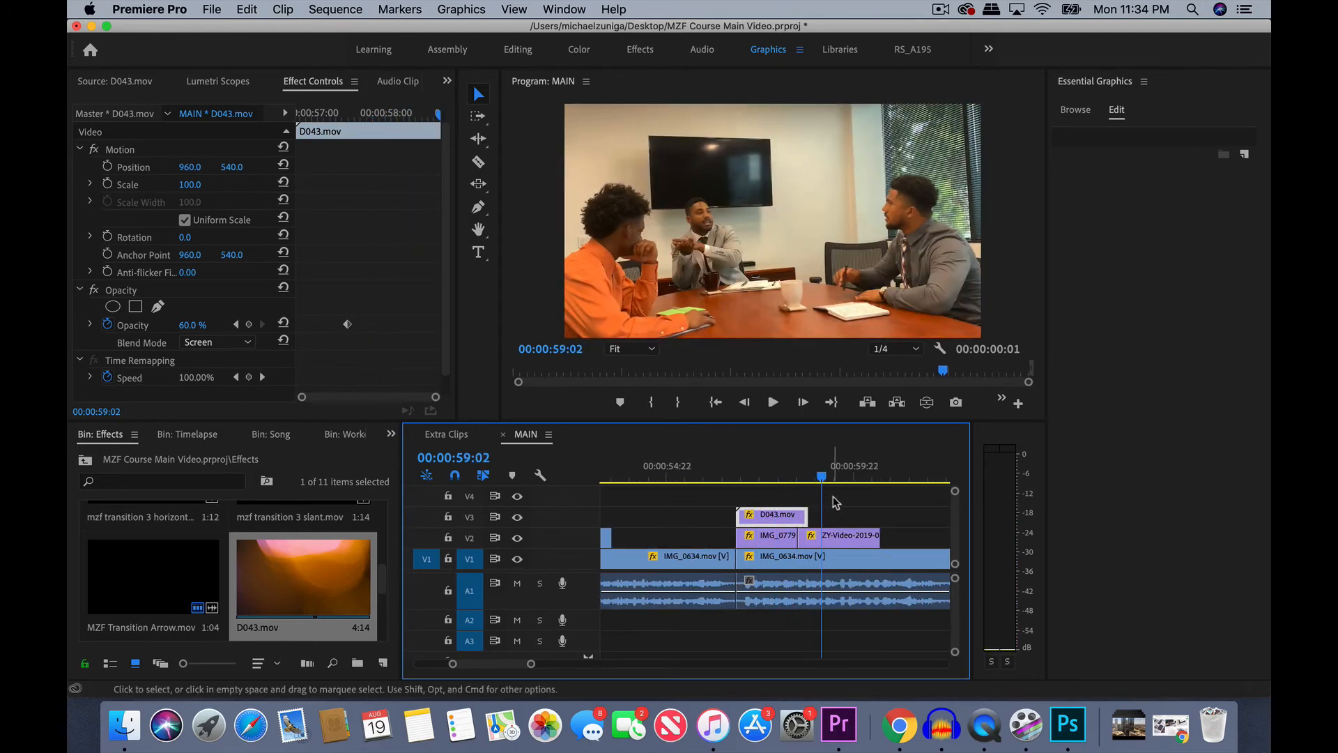
- Apply a shortened Cross Dissolve to the D043.mov overlay and replay the section
click(392, 440)
click(452, 380)
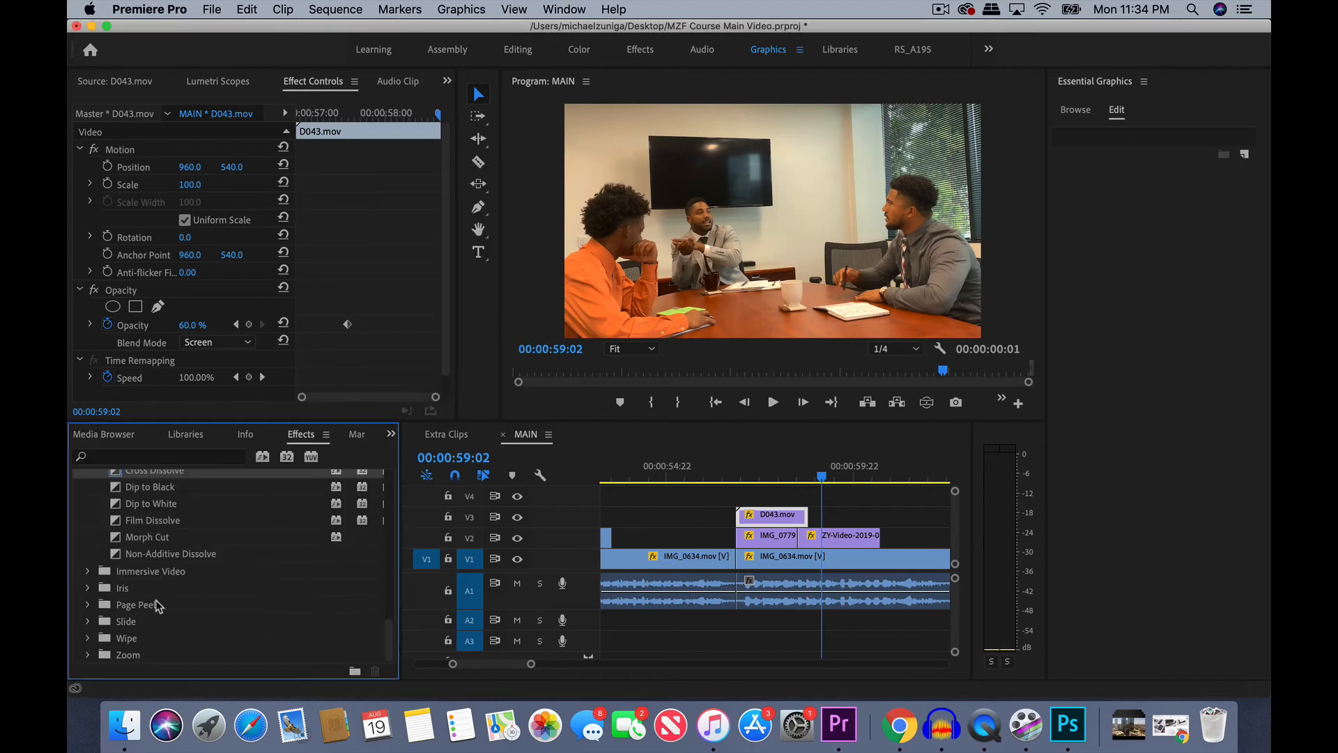
scroll(148, 611, up, 3)
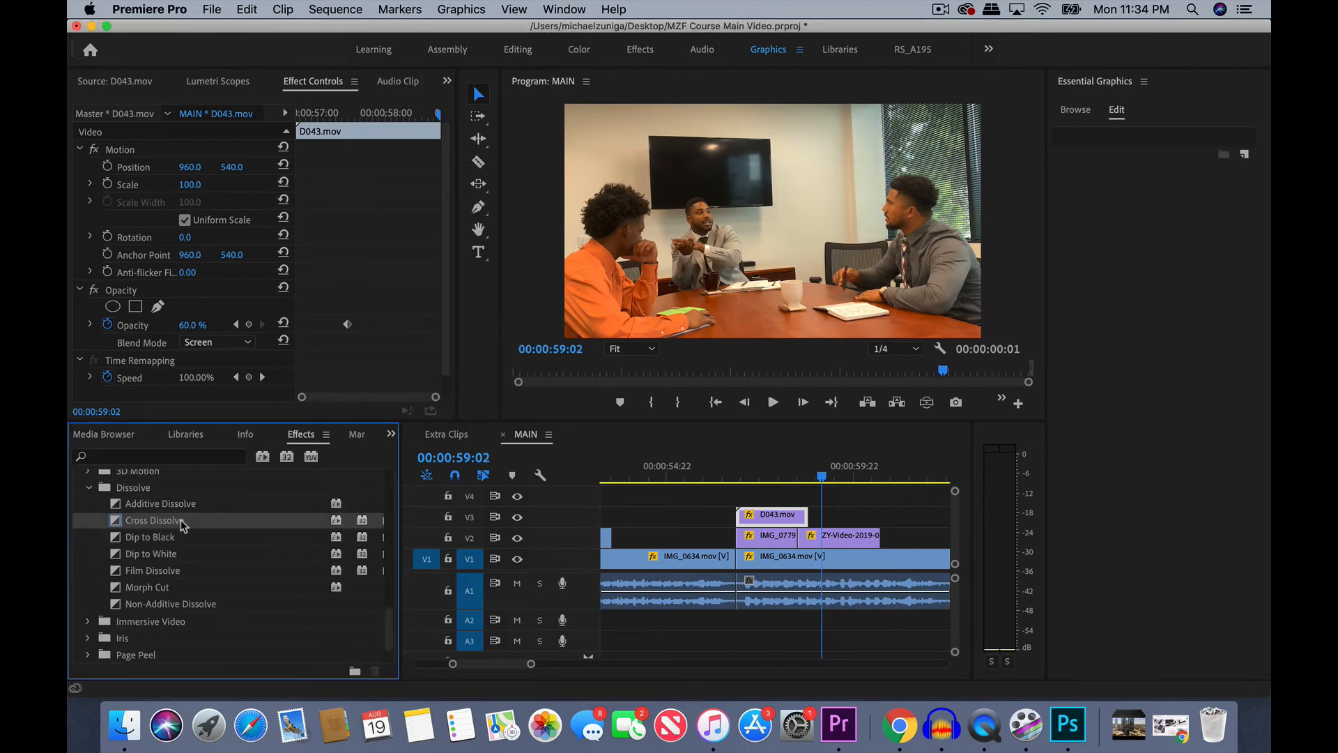
drag(183, 524, 785, 518)
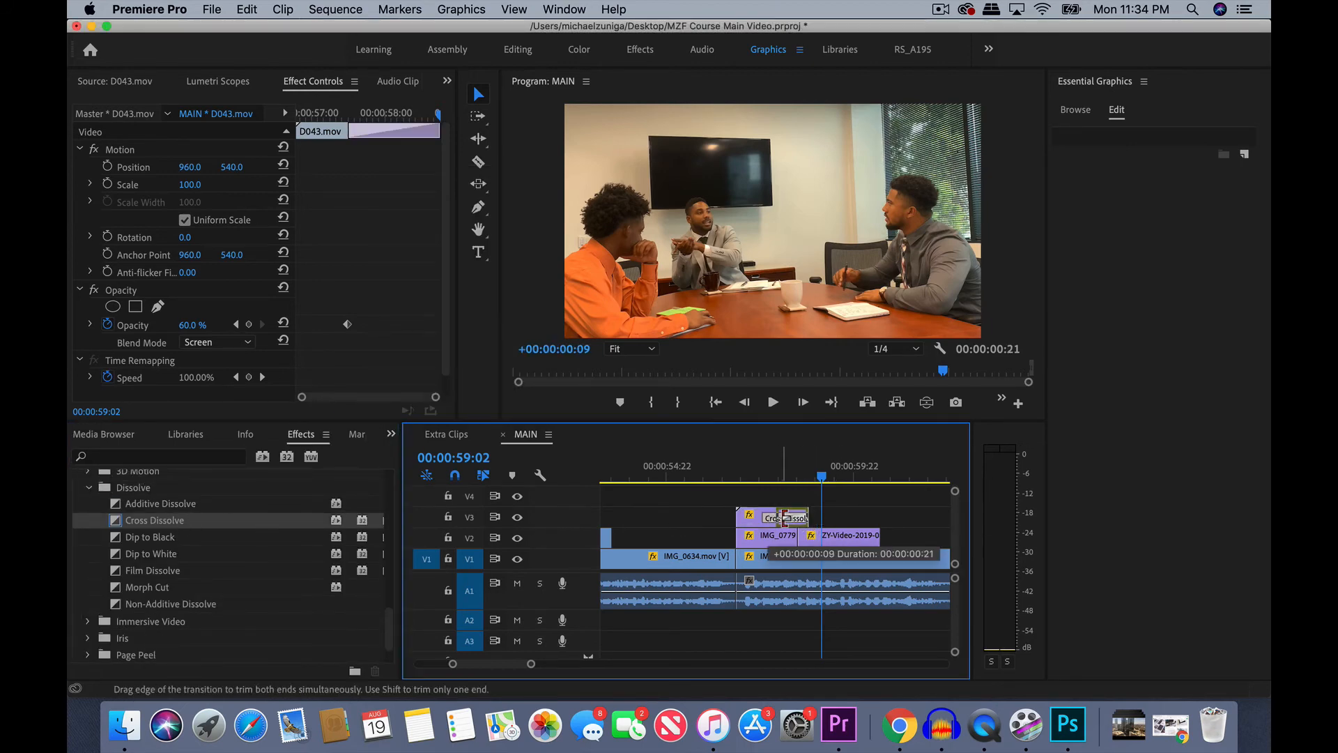
click(759, 476)
key(space)
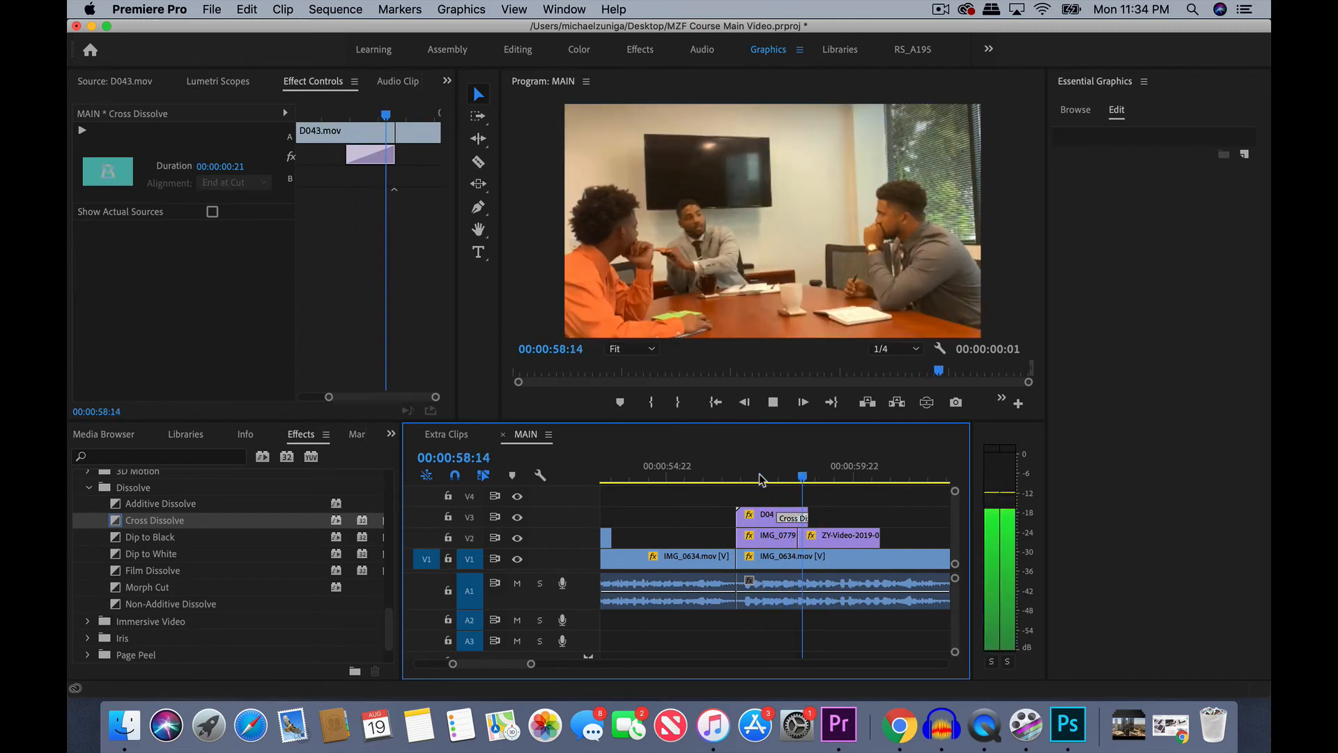
scroll(708, 521, down, 3)
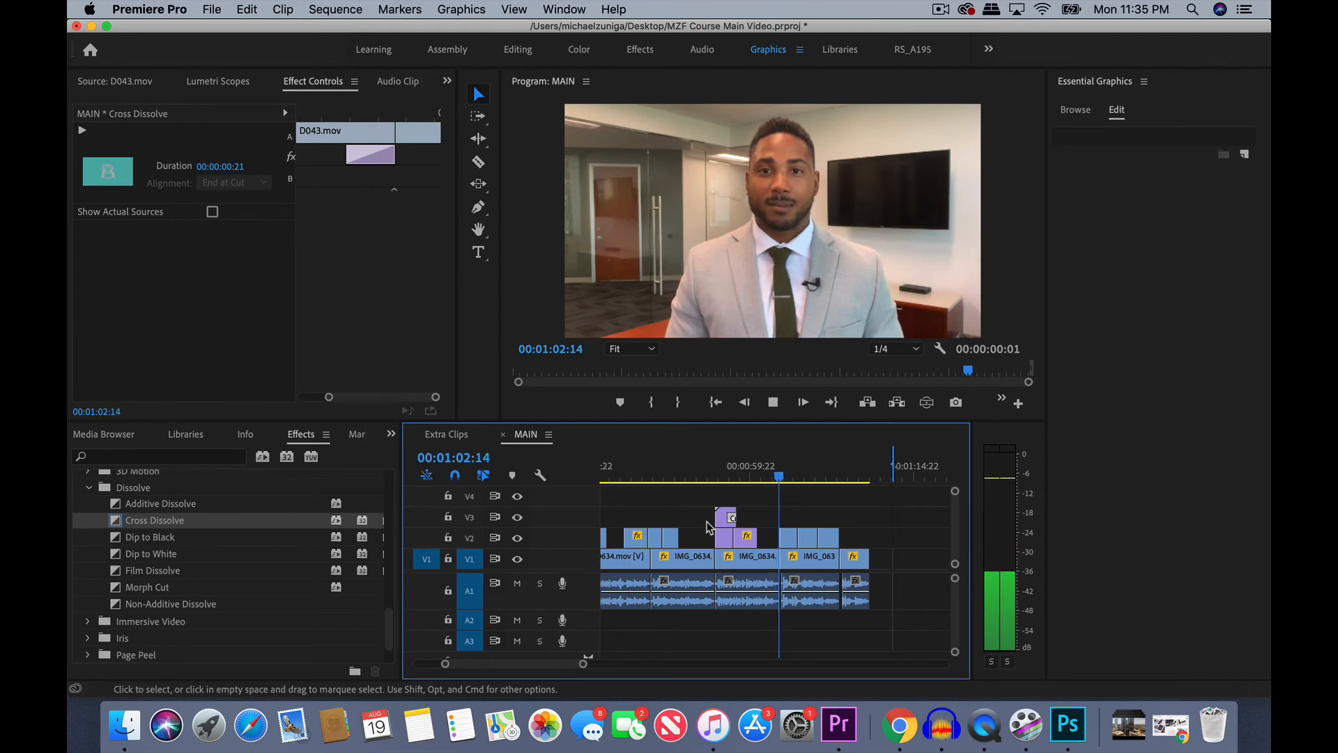
key(space)
click(718, 460)
key(space)
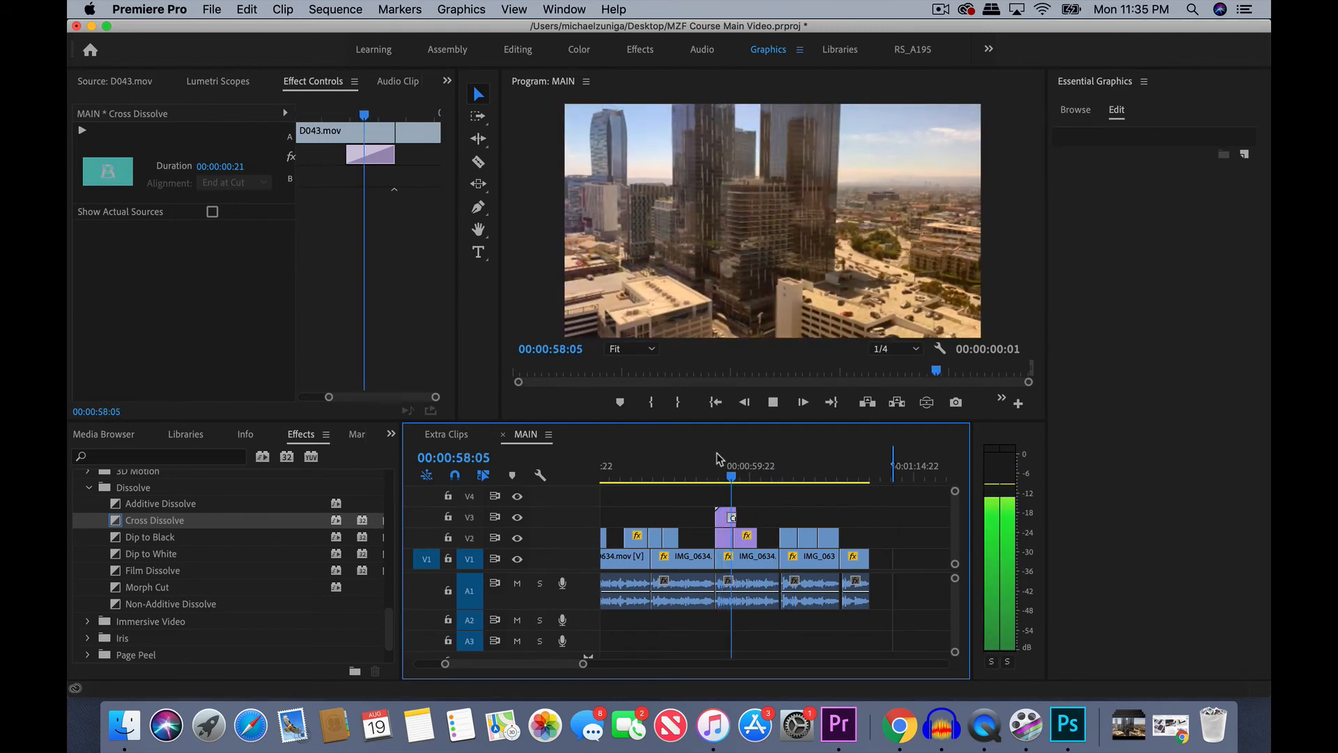
key(space)
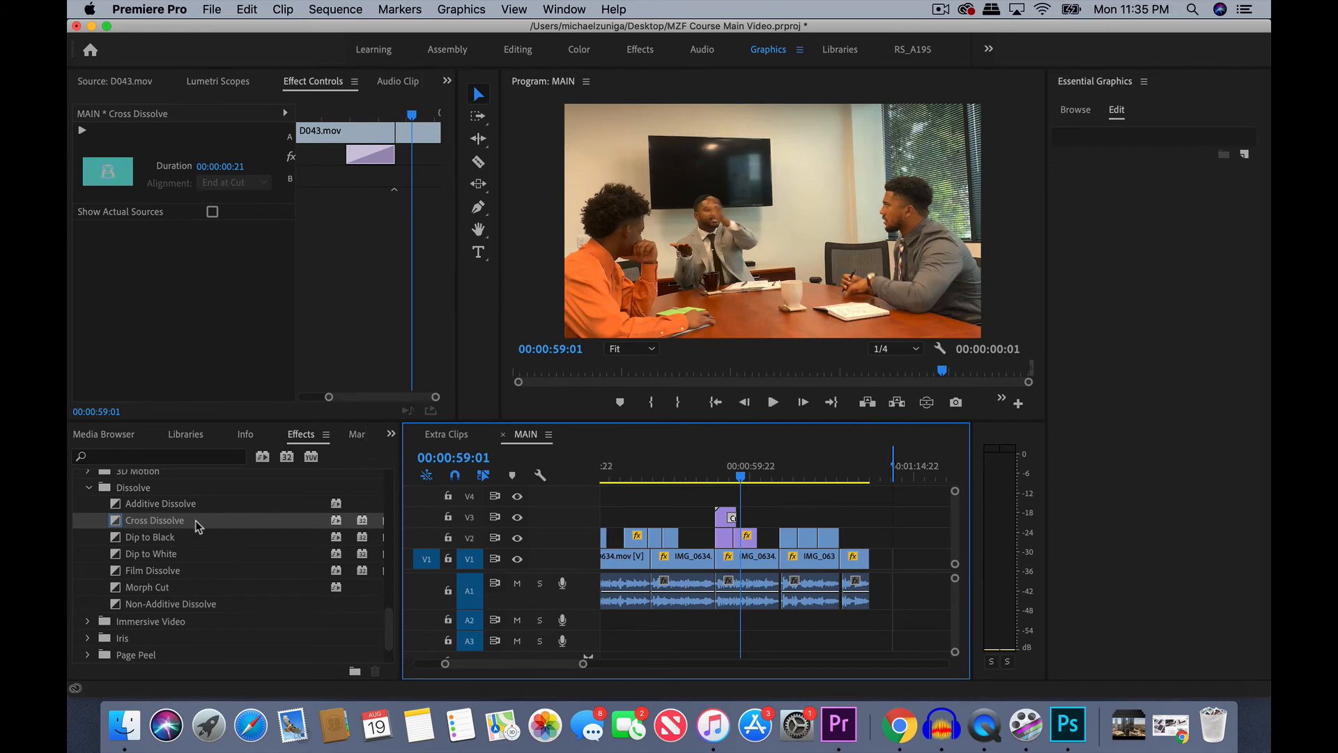
- Add a Cross Dissolve between the IMG_0779 and ZY-Video clips on V2 and preview it
drag(195, 520, 809, 537)
click(725, 475)
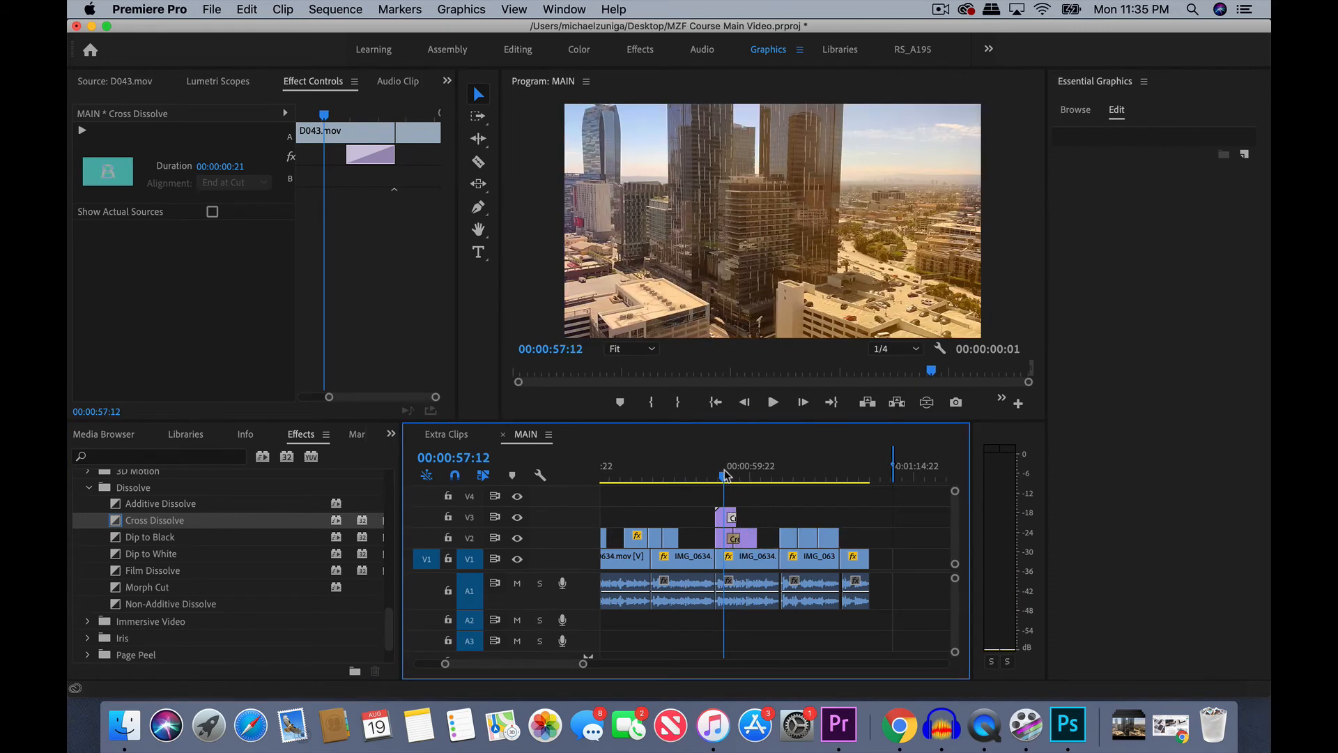
key(=)
key(space)
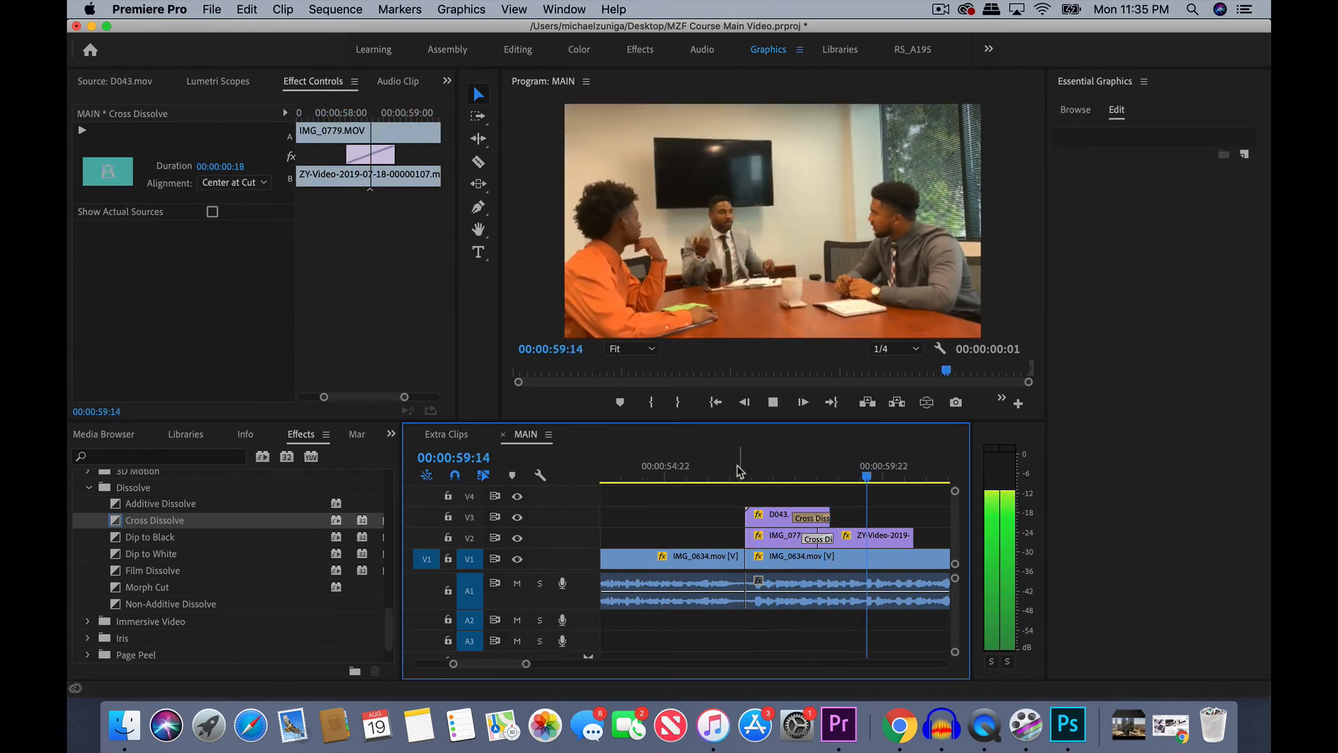
click(736, 470)
click(800, 475)
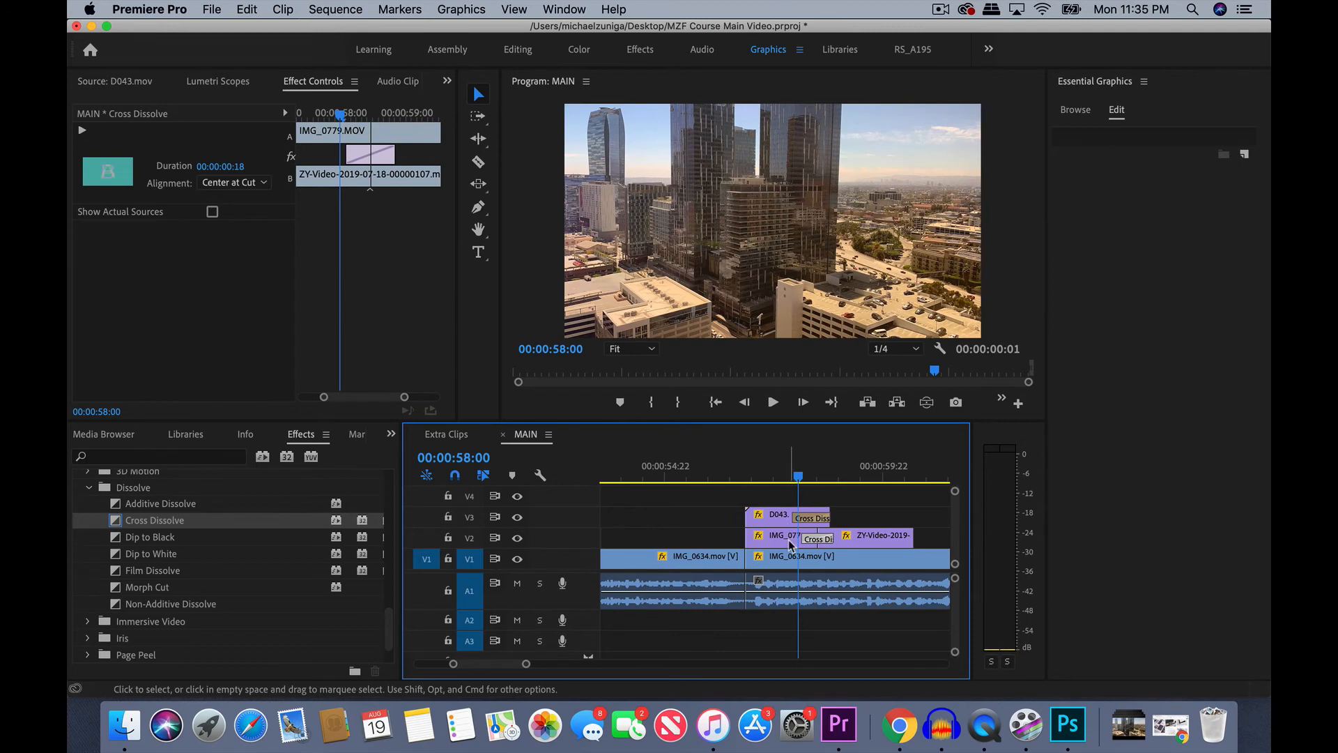
click(792, 545)
click(415, 188)
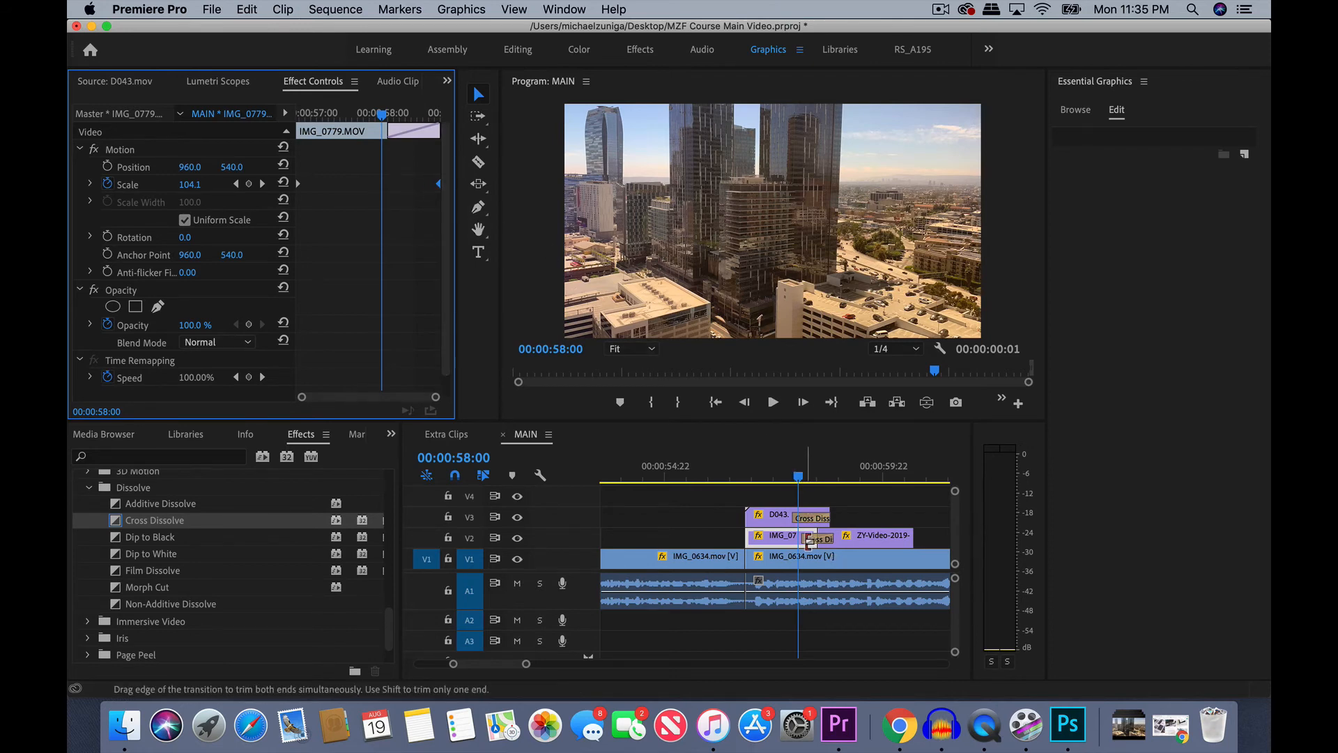
- Drag ZY-Video's first Scale keyframe to the clip start and replay the dissolve section from 56:11
click(780, 474)
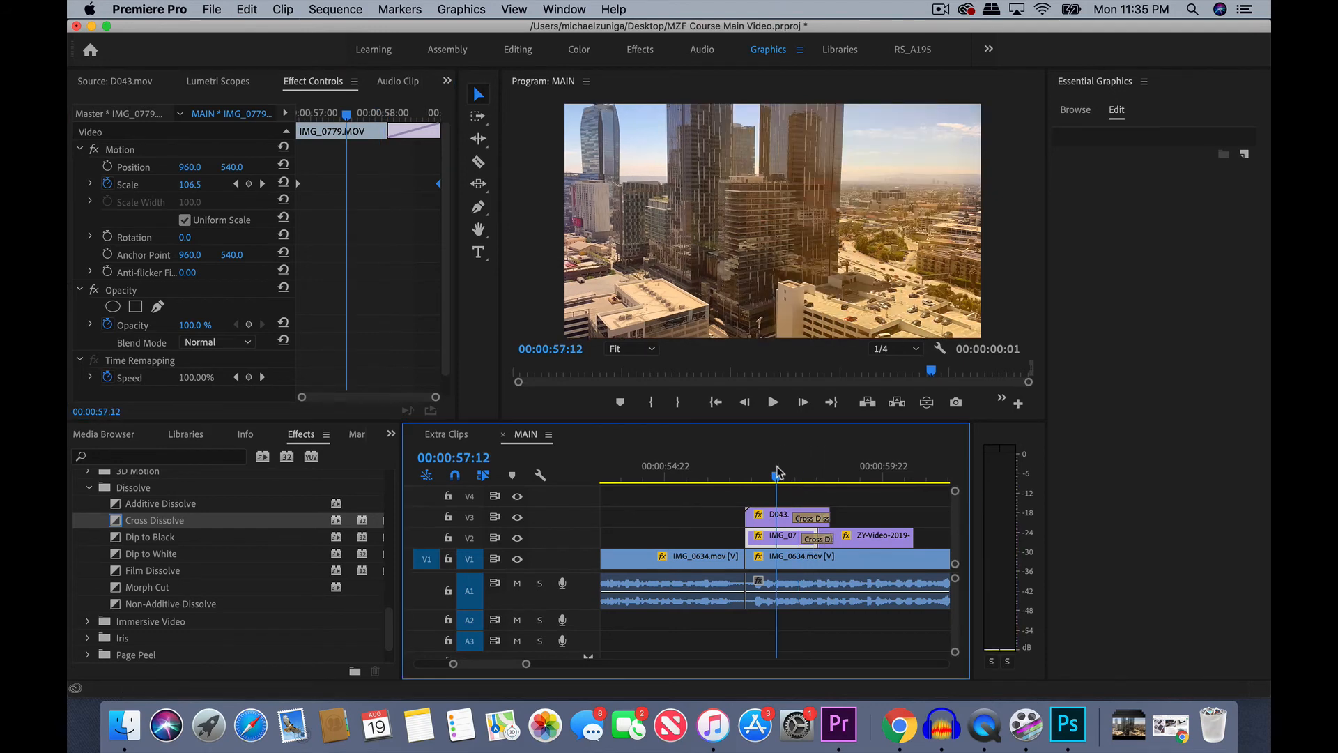
key(space)
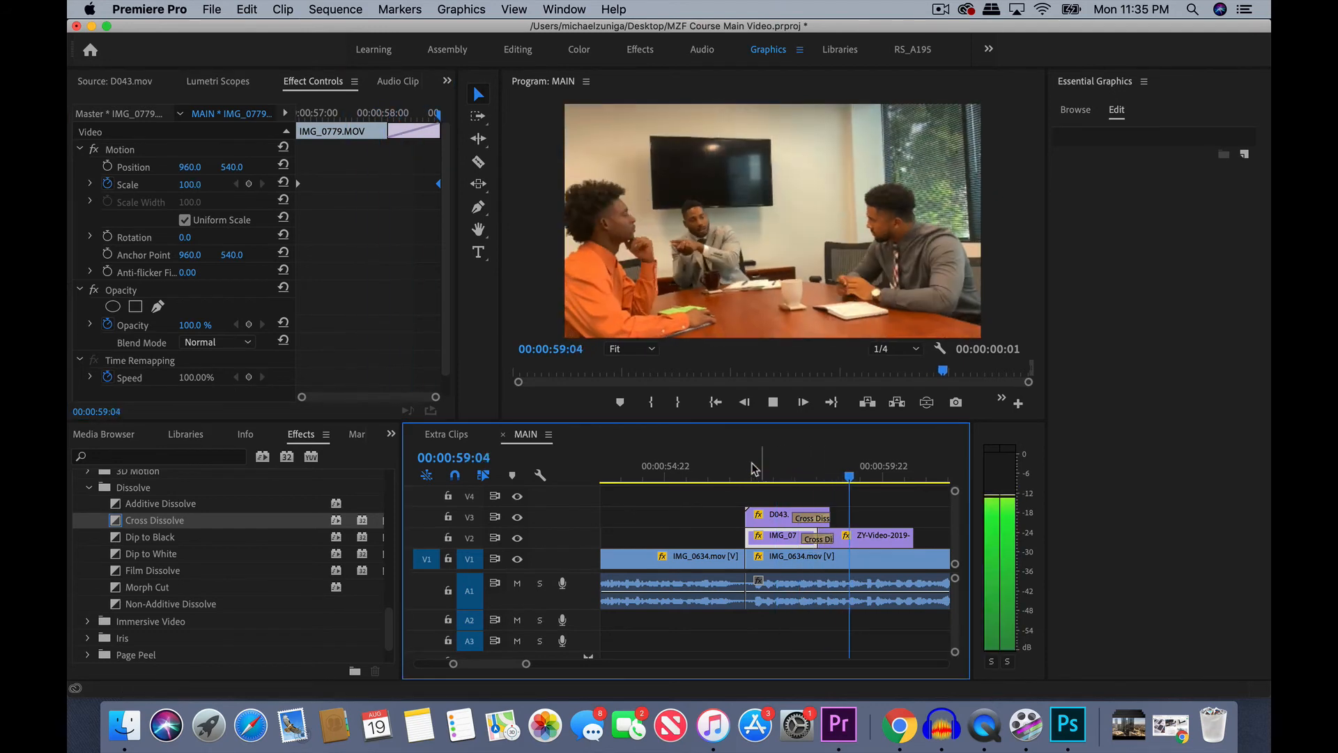
click(747, 467)
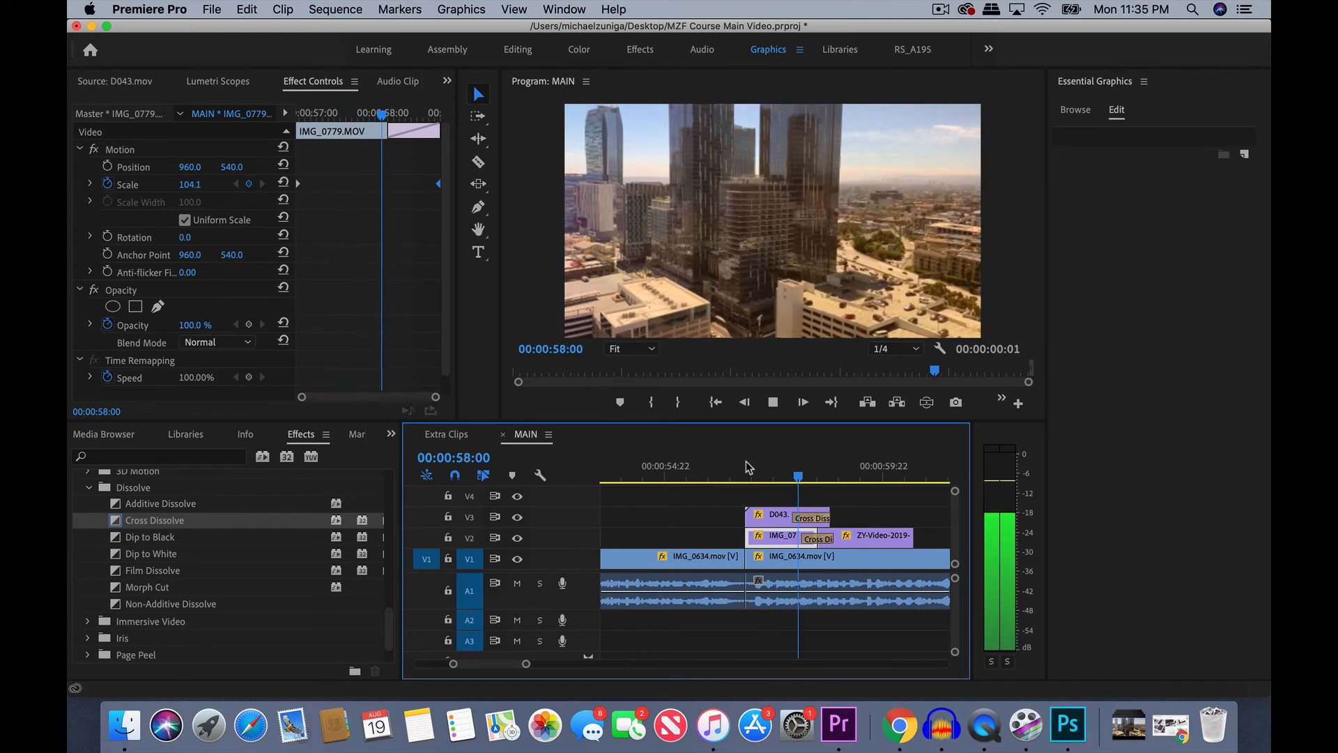
key(space)
click(854, 538)
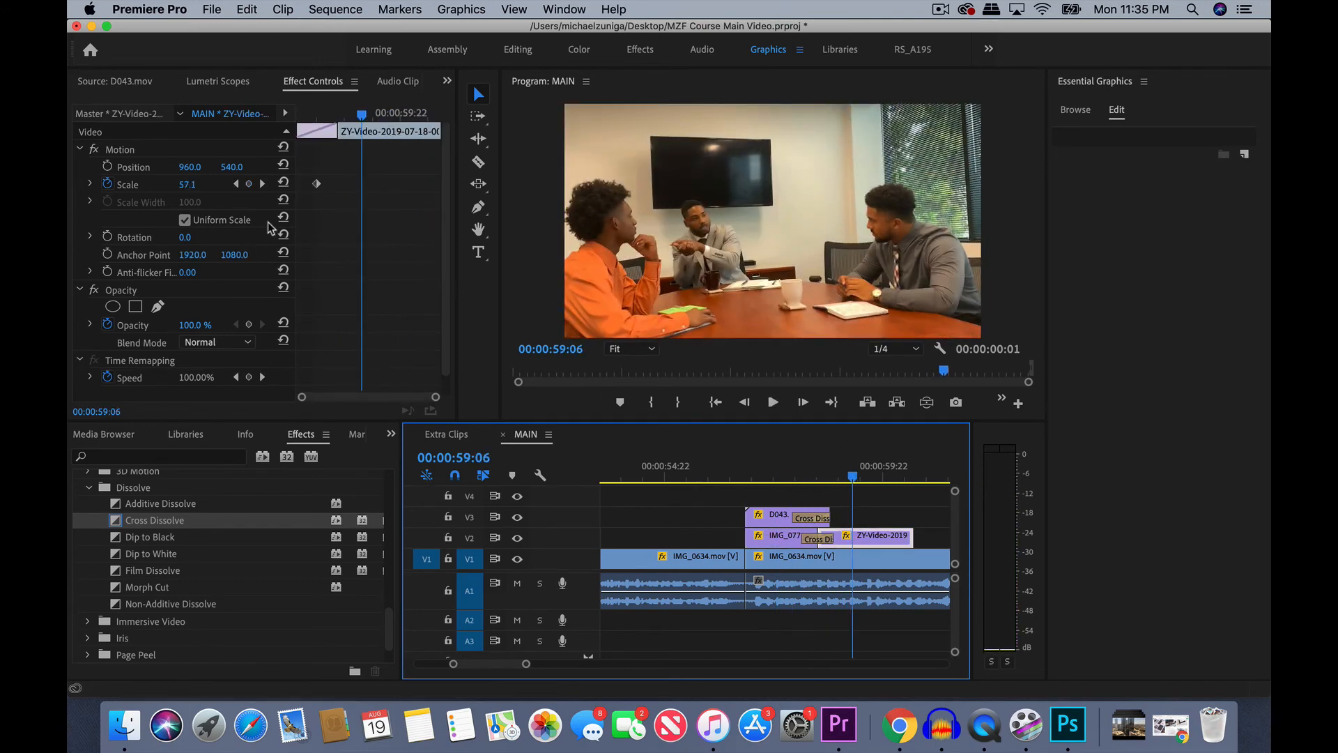
drag(315, 186, 280, 181)
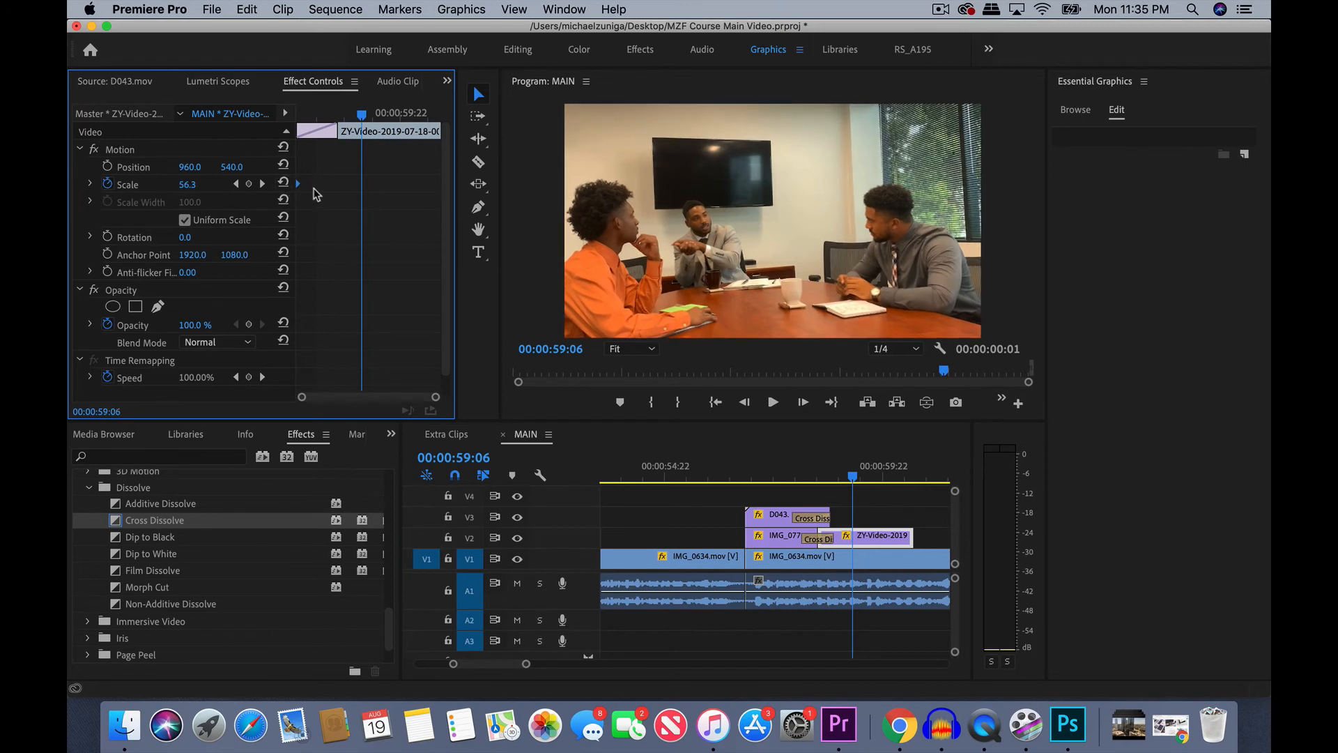
click(731, 465)
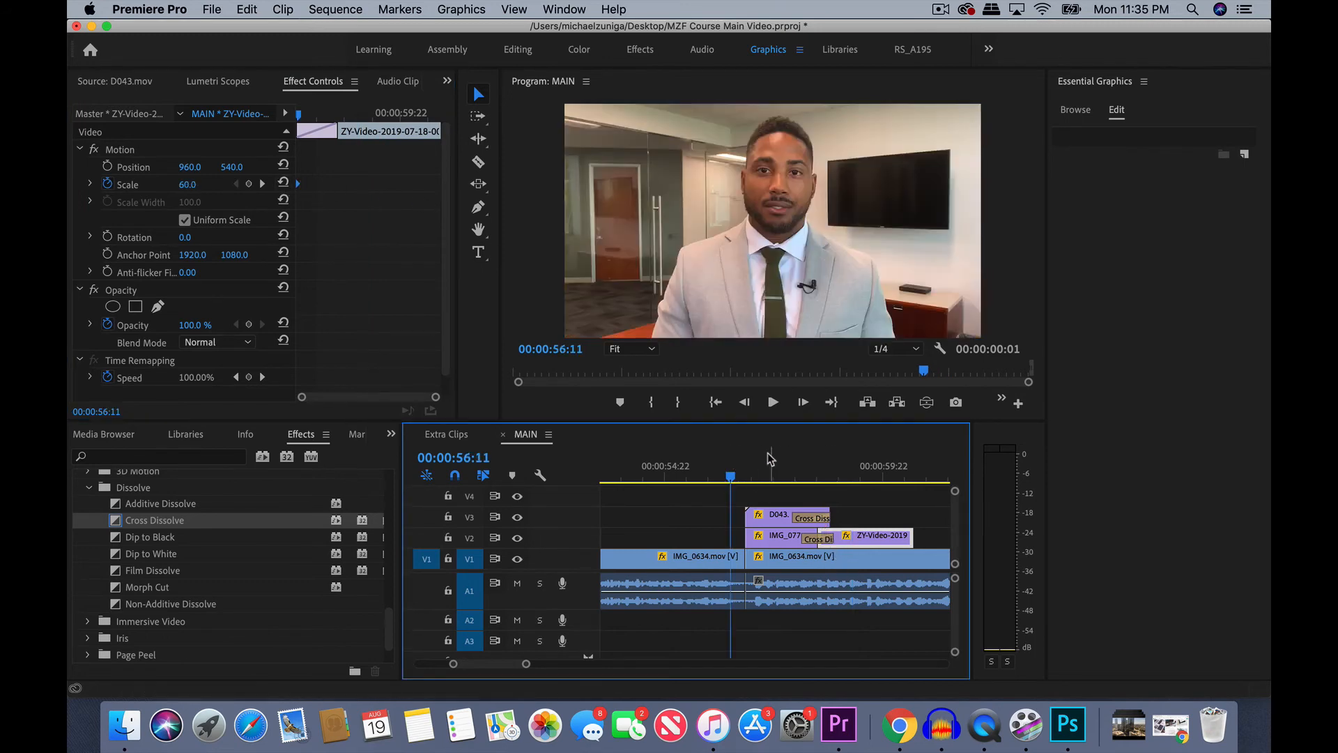
key(space)
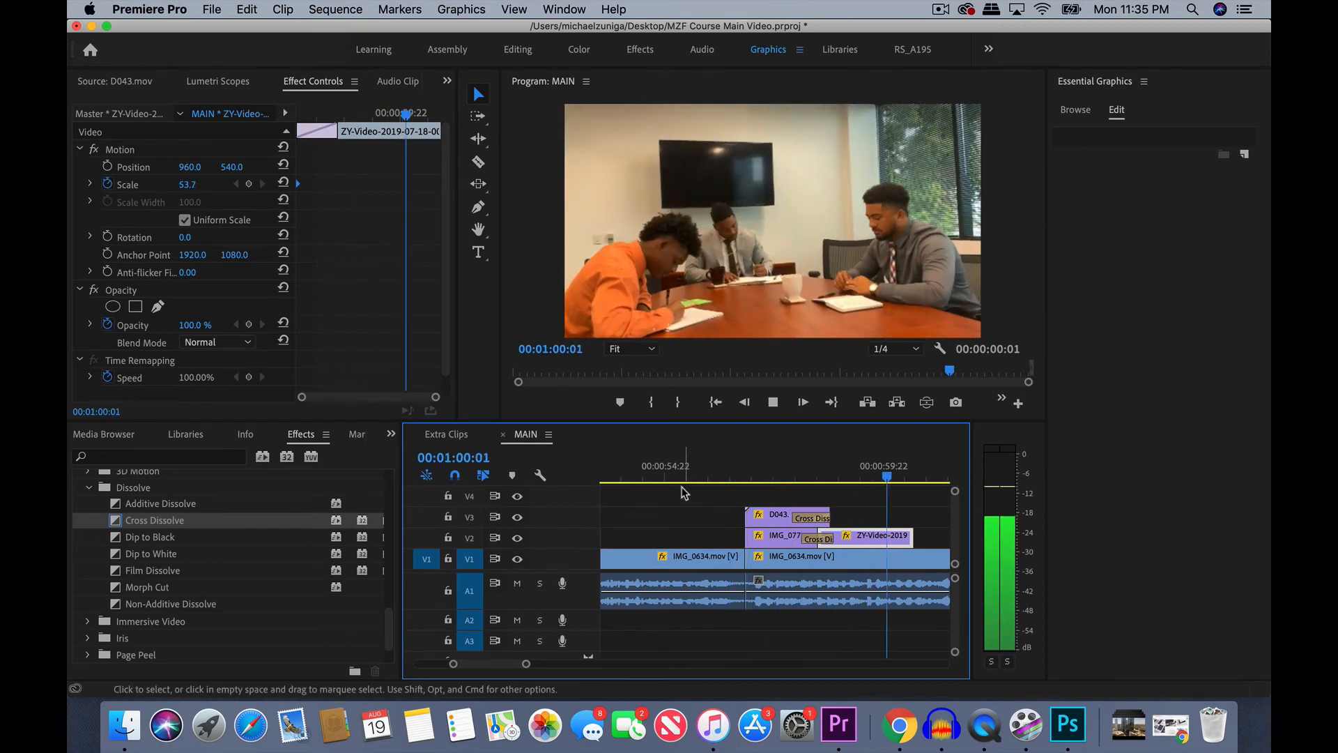
key(minus)
key(minus)
key(space)
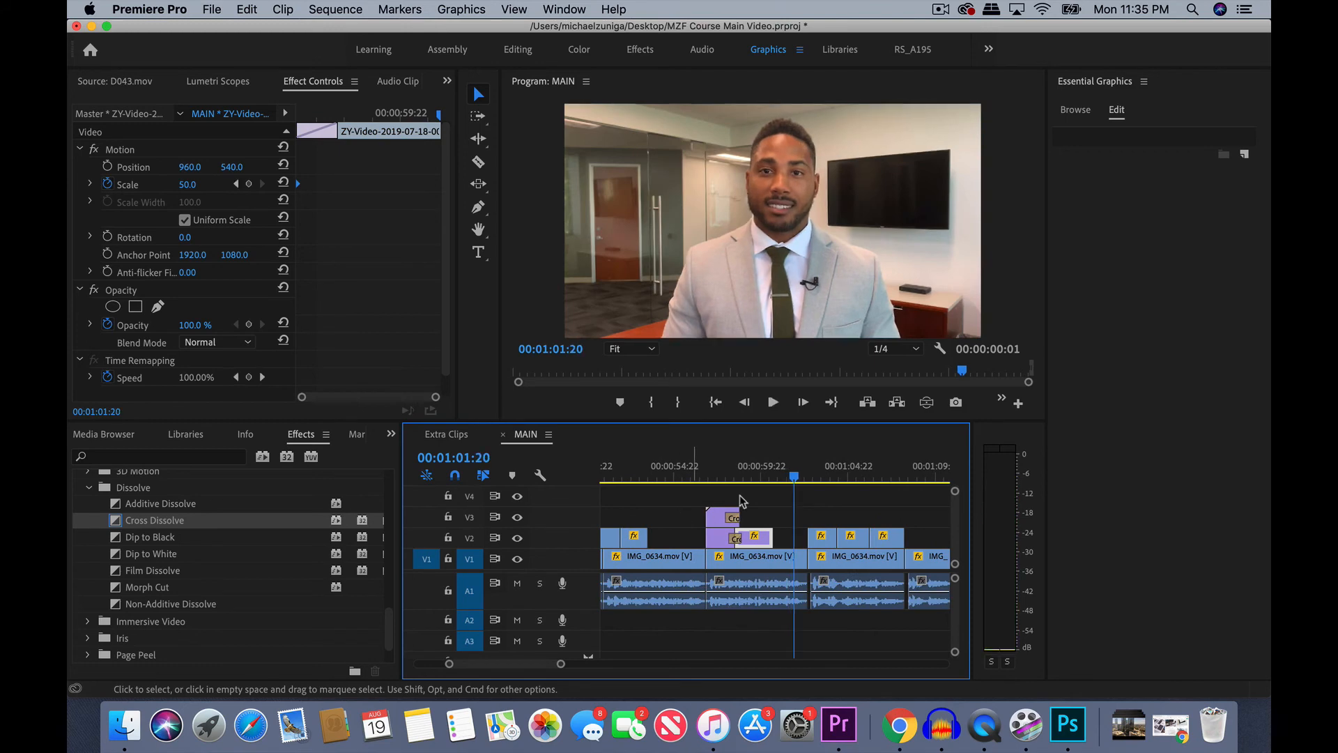
key(space)
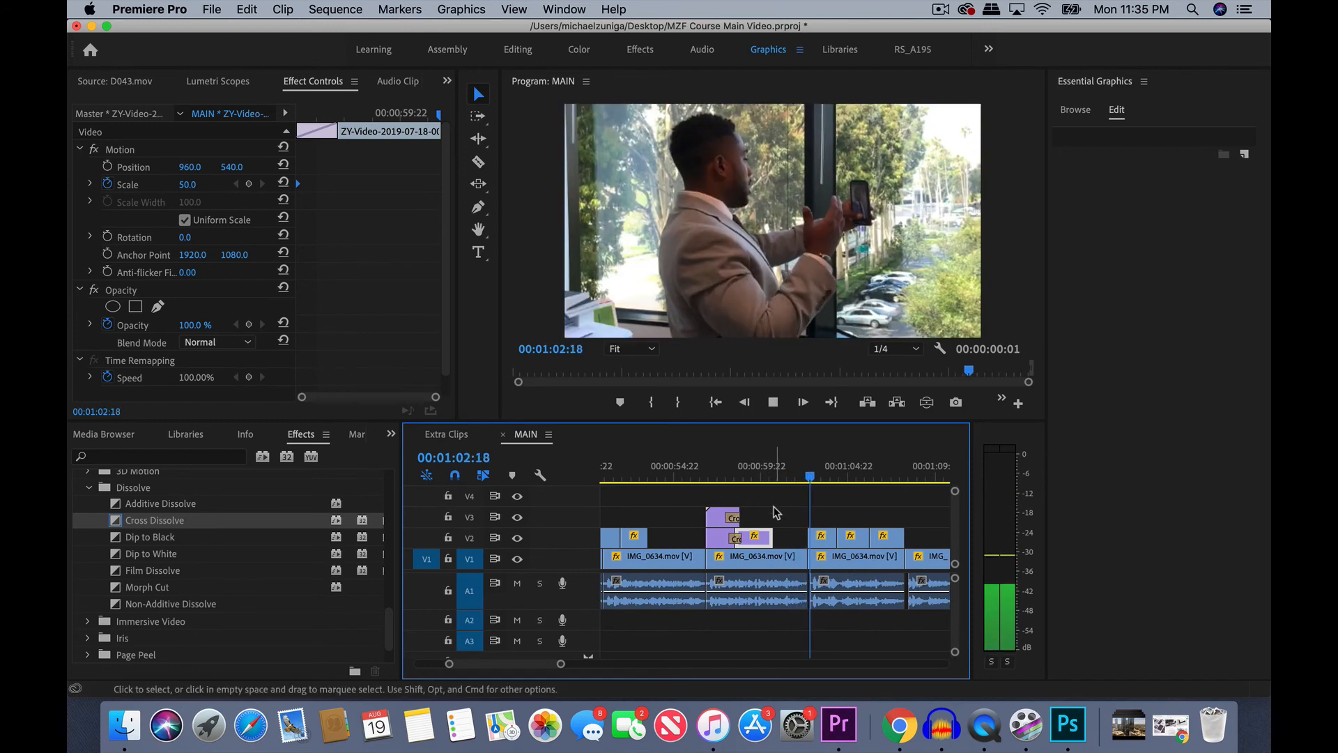
key(minus)
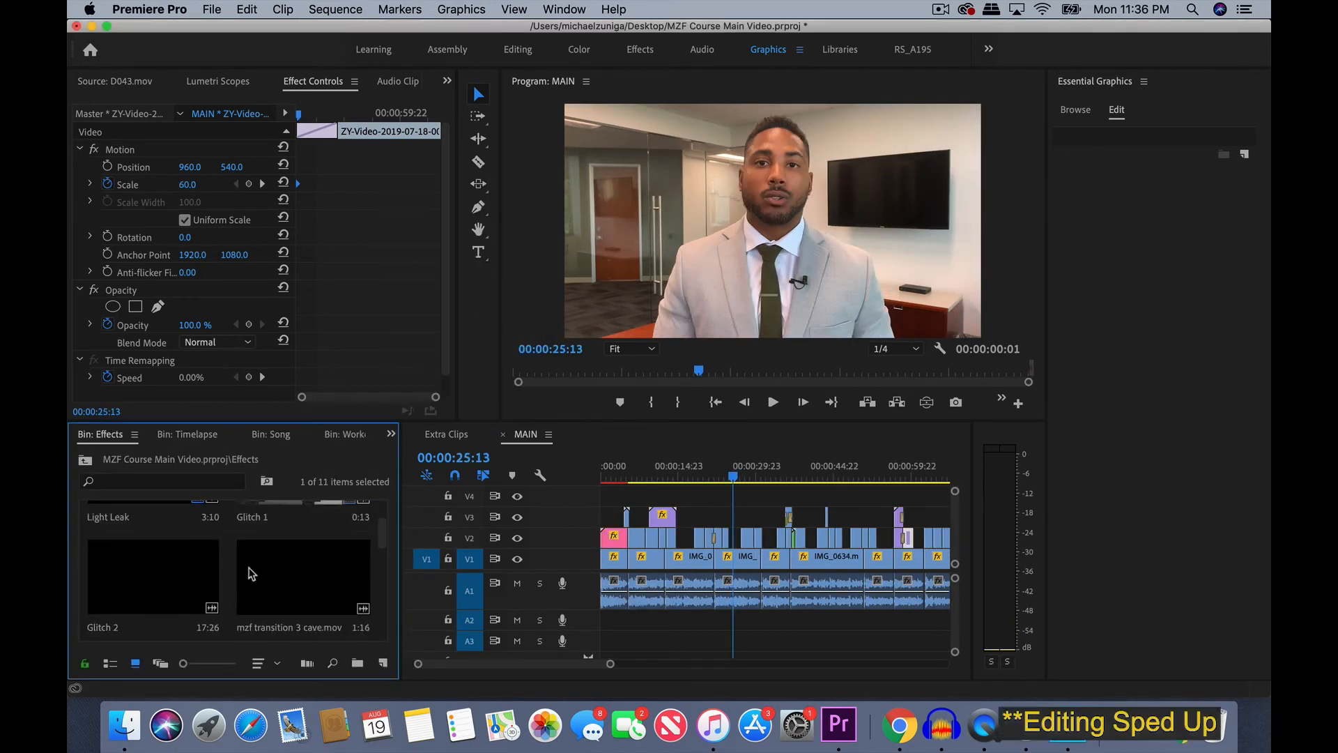
- Preview the transition clips and place mzf transition 3 horizontal on V3 at the playhead
scroll(283, 583, down, 2)
double_click(293, 583)
key(space)
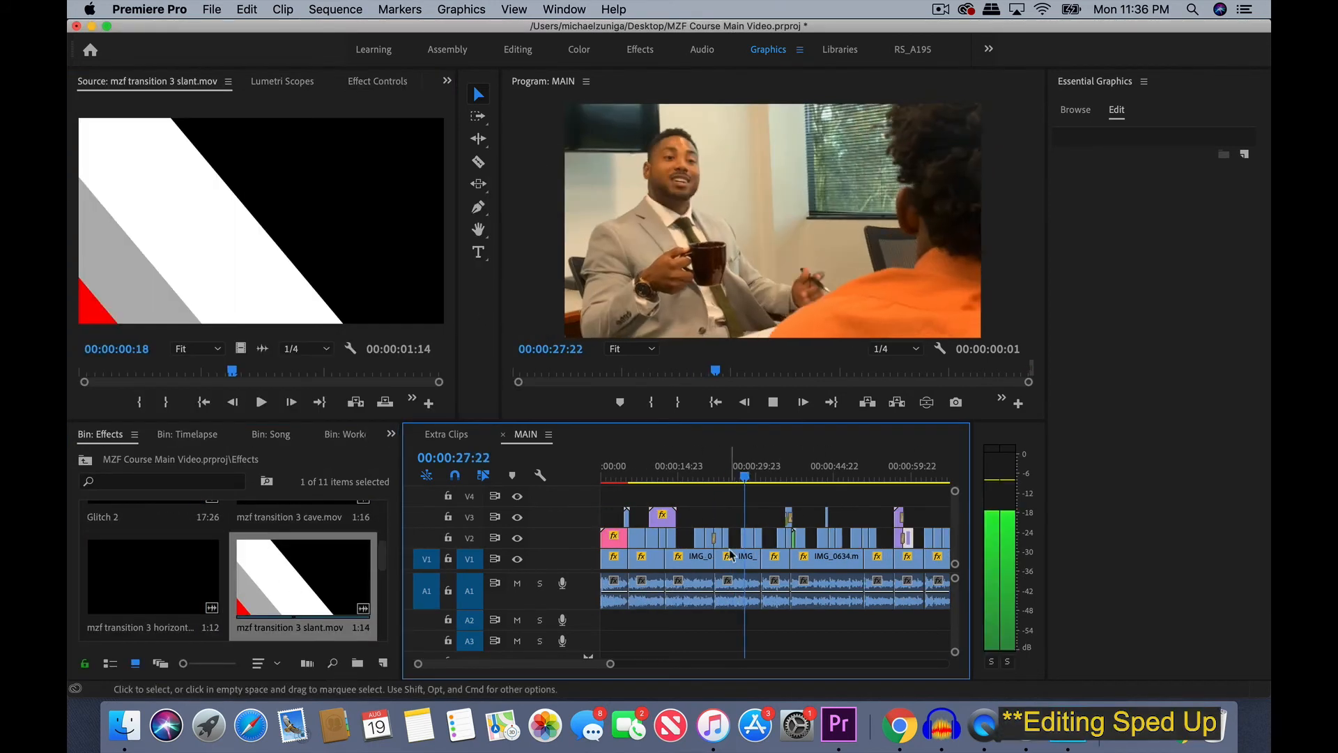
key(equal)
key(equal)
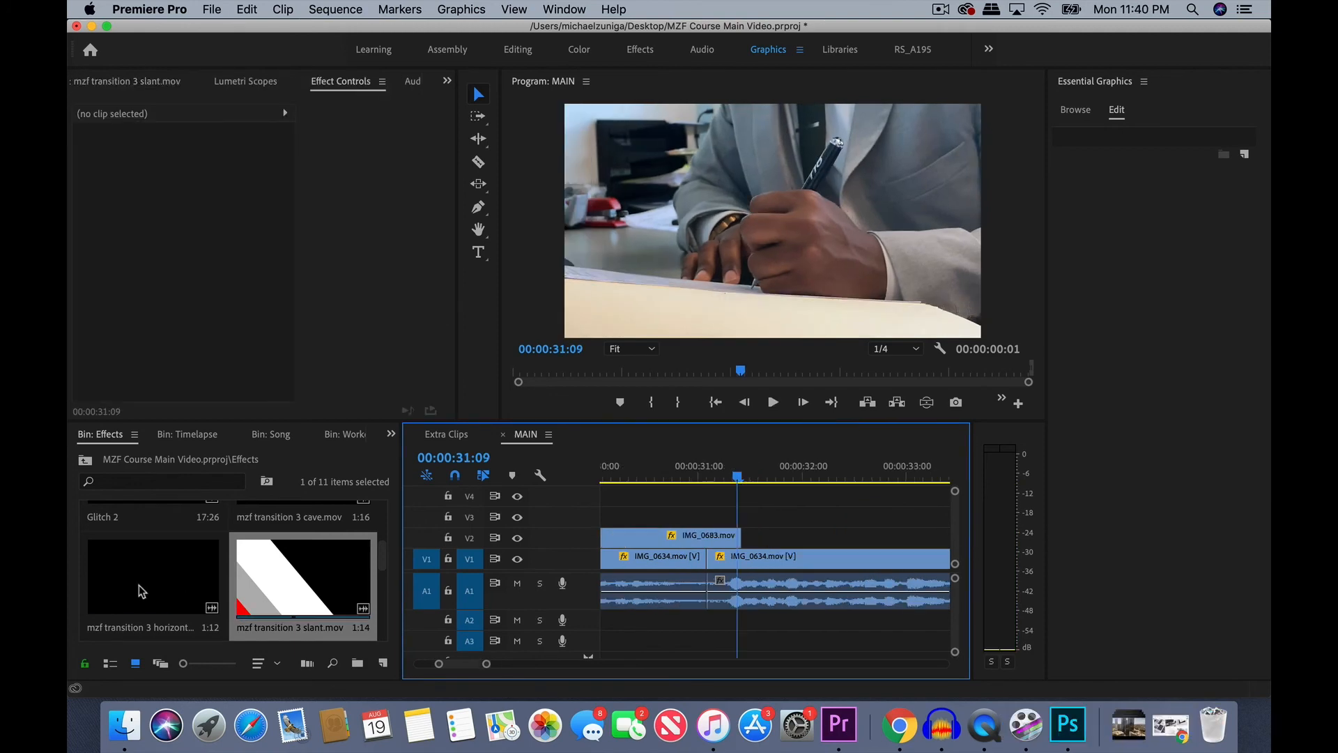
double_click(171, 588)
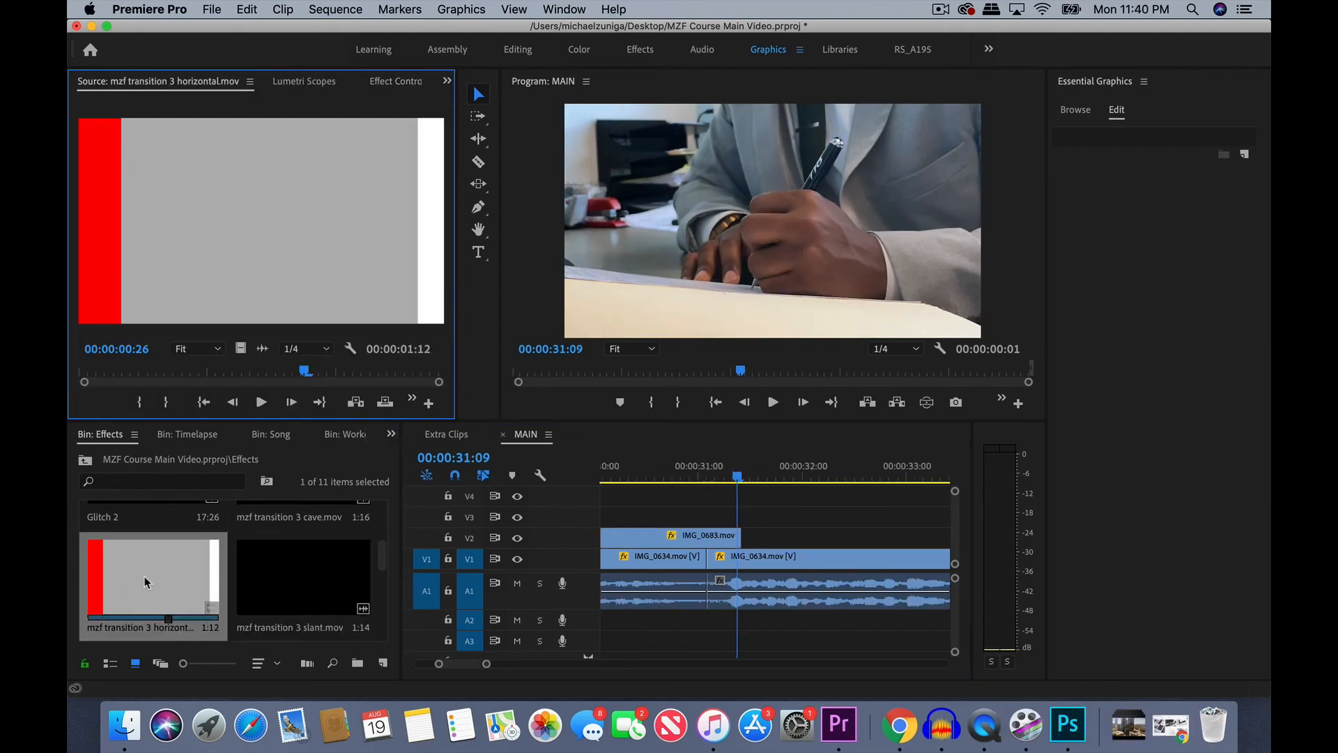
click(136, 592)
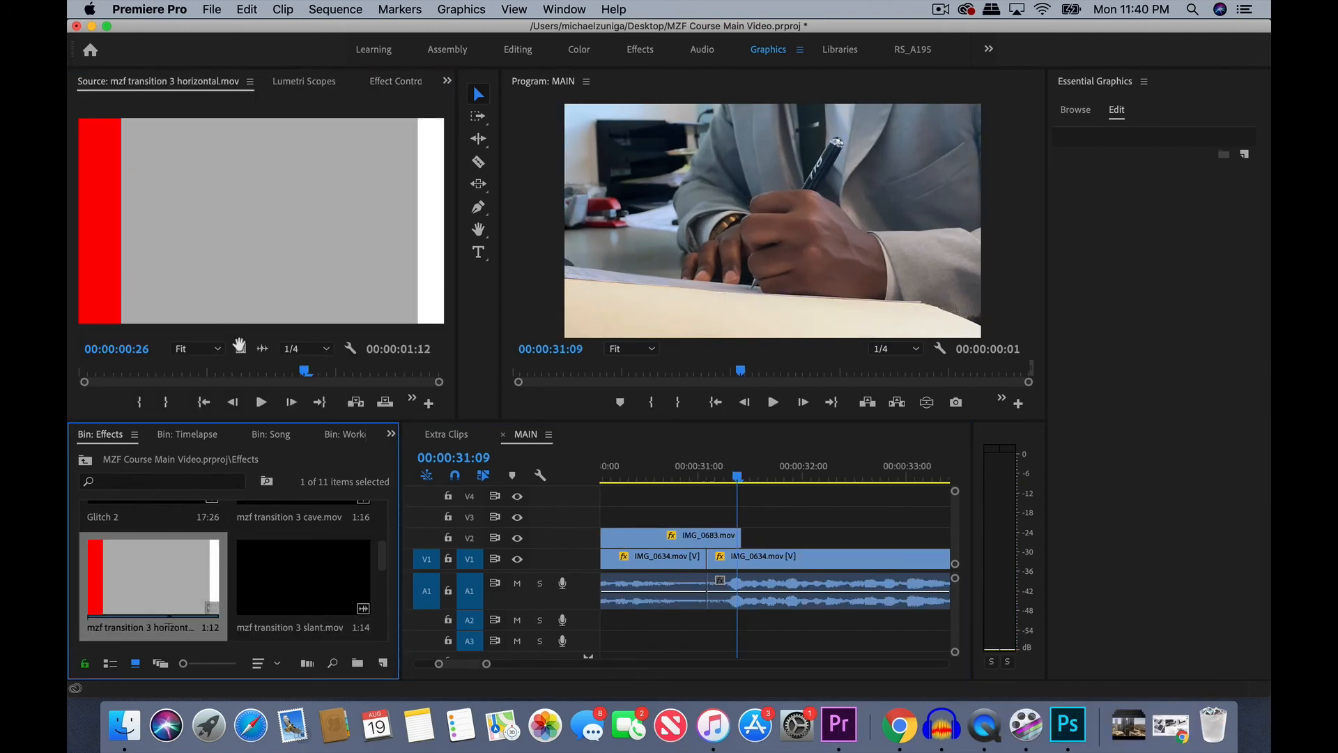
drag(239, 347, 656, 524)
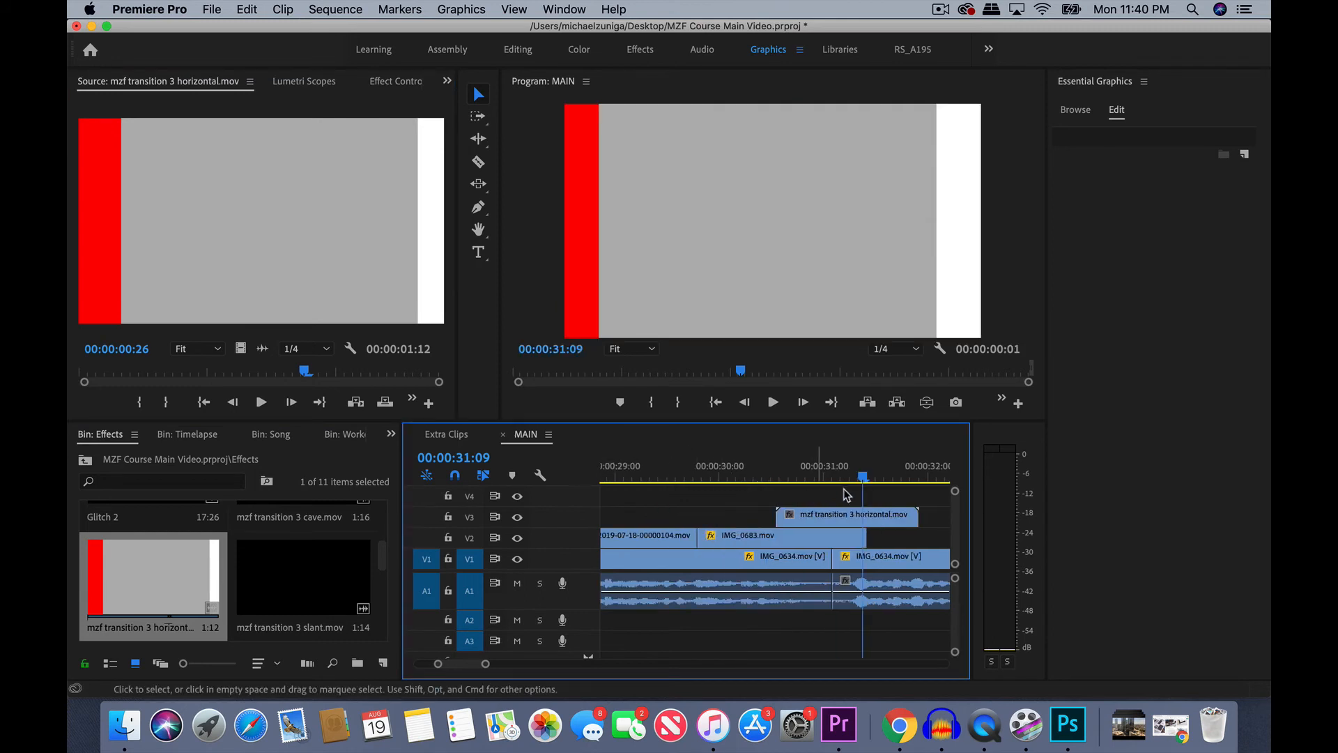
scroll(834, 516, right, 3)
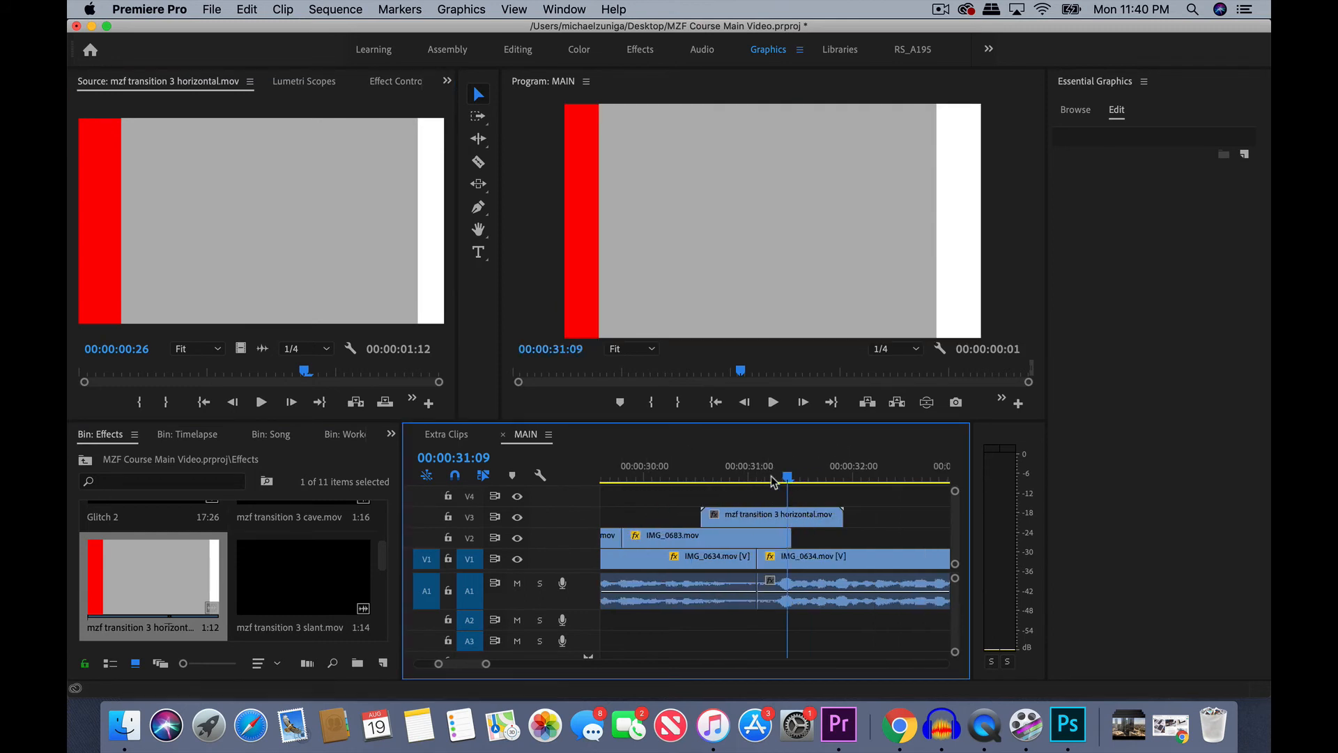
- Add a marker, shift the overlay a few frames later, and locate its last fully red frame
drag(771, 476, 784, 476)
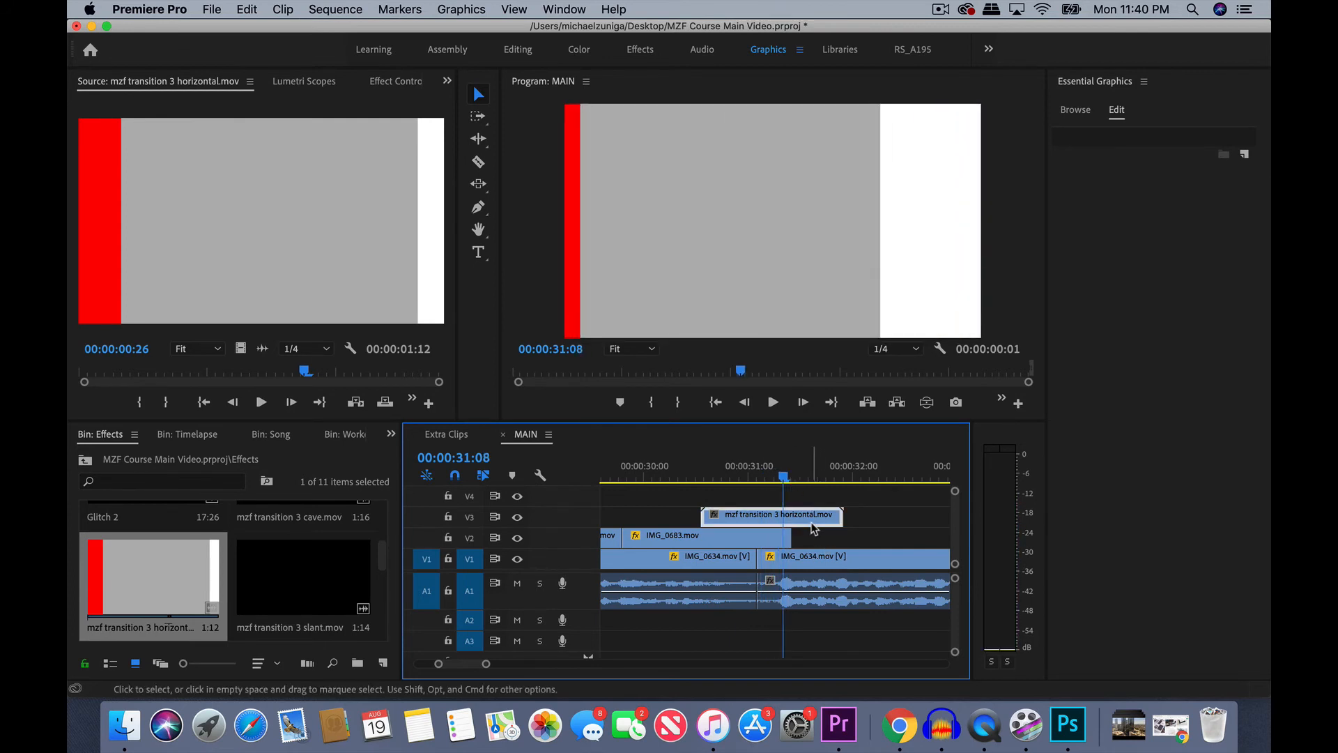
key(m)
drag(815, 516, 824, 515)
click(696, 471)
key(space)
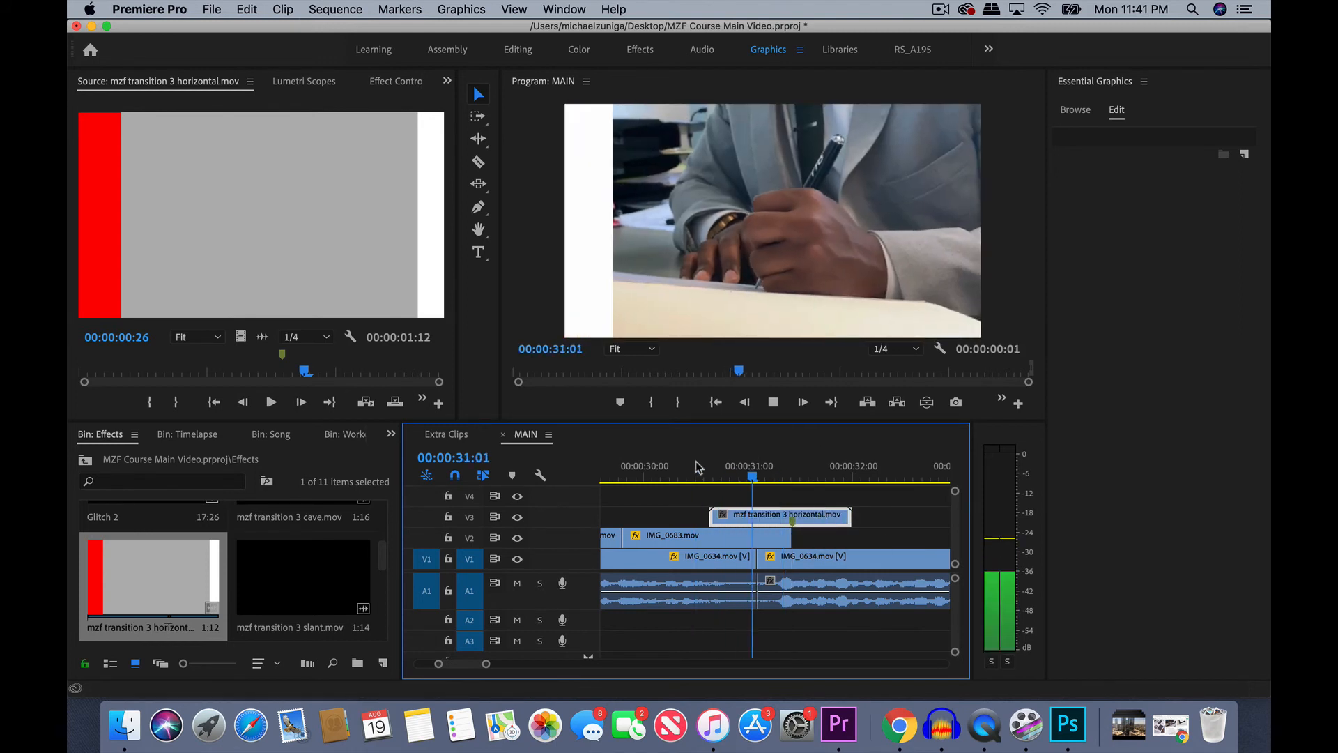
key(space)
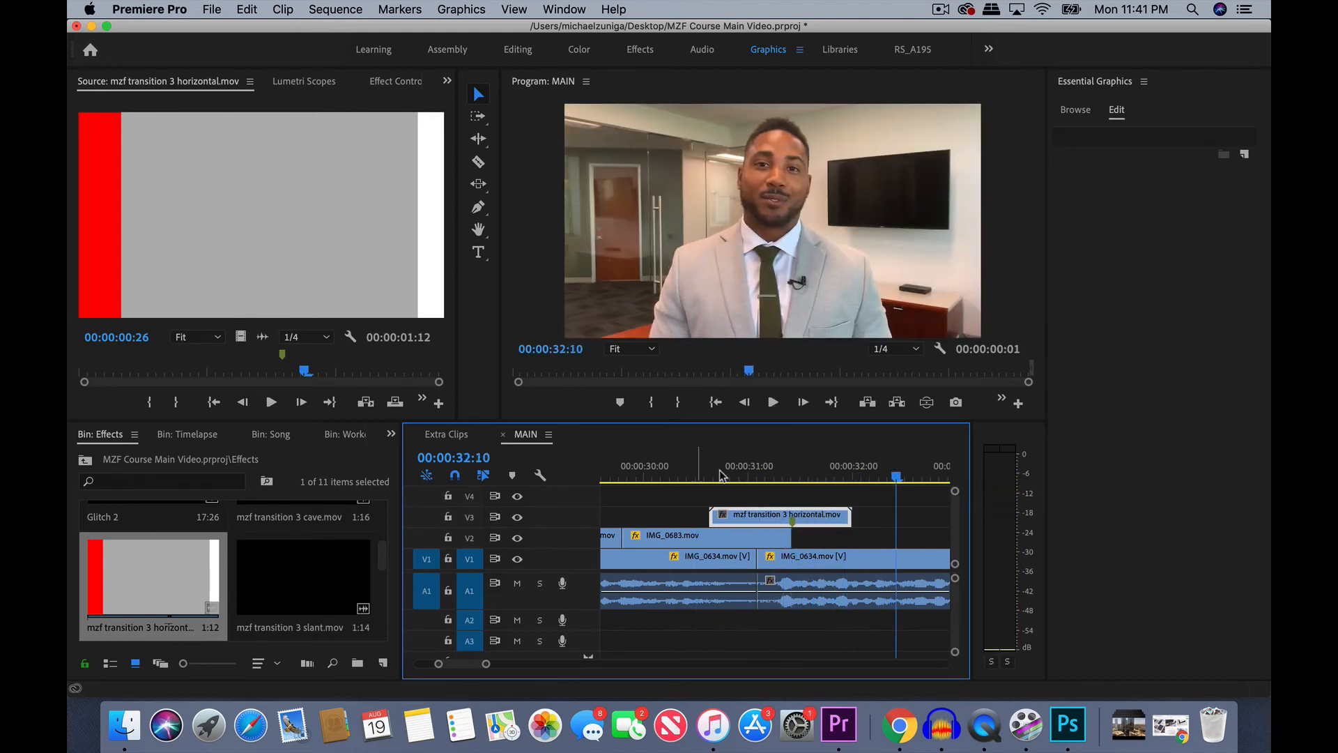
click(843, 472)
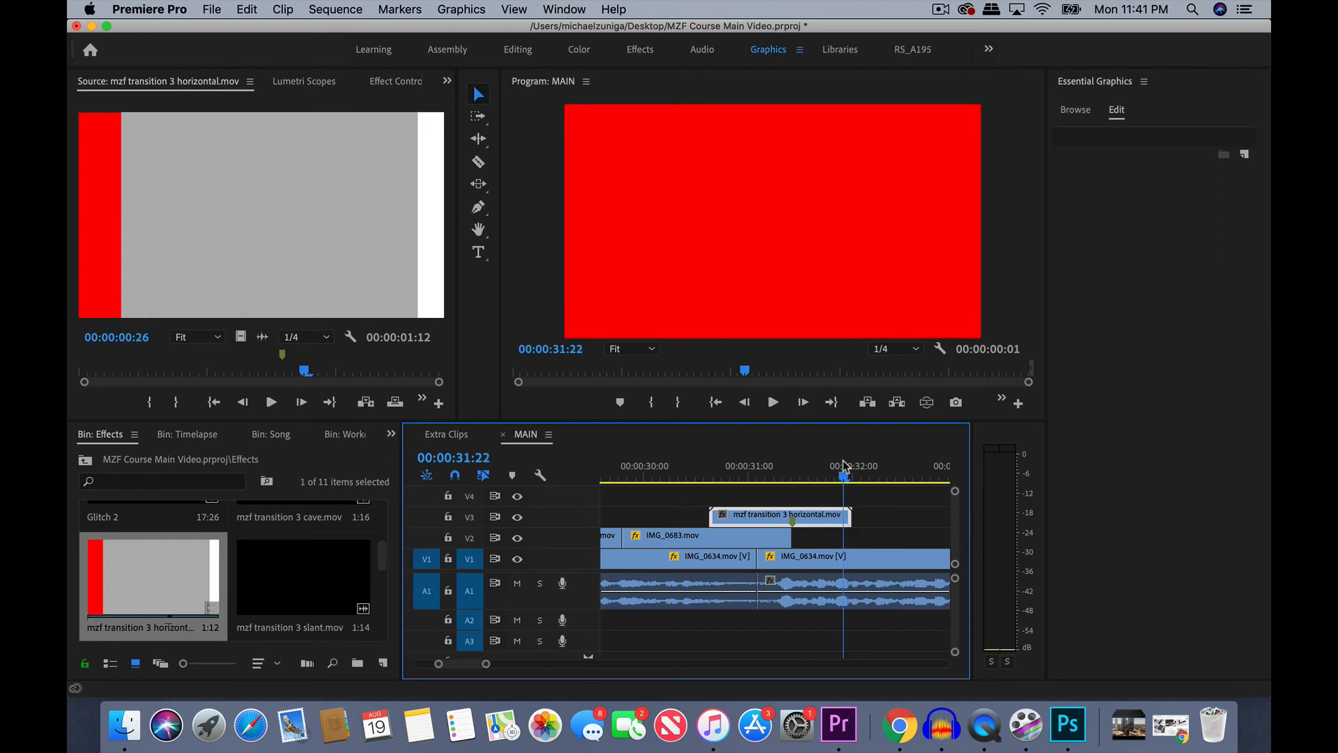
key(=)
drag(771, 471, 767, 471)
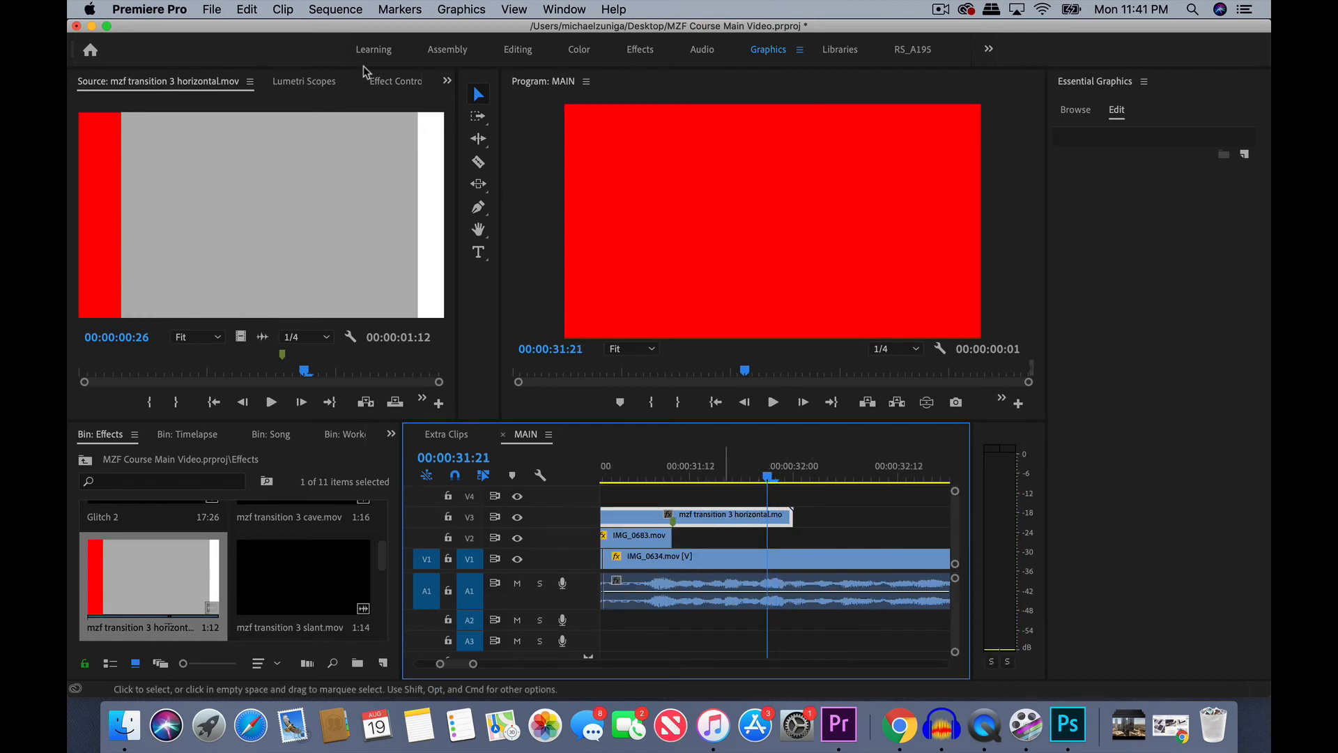
click(393, 82)
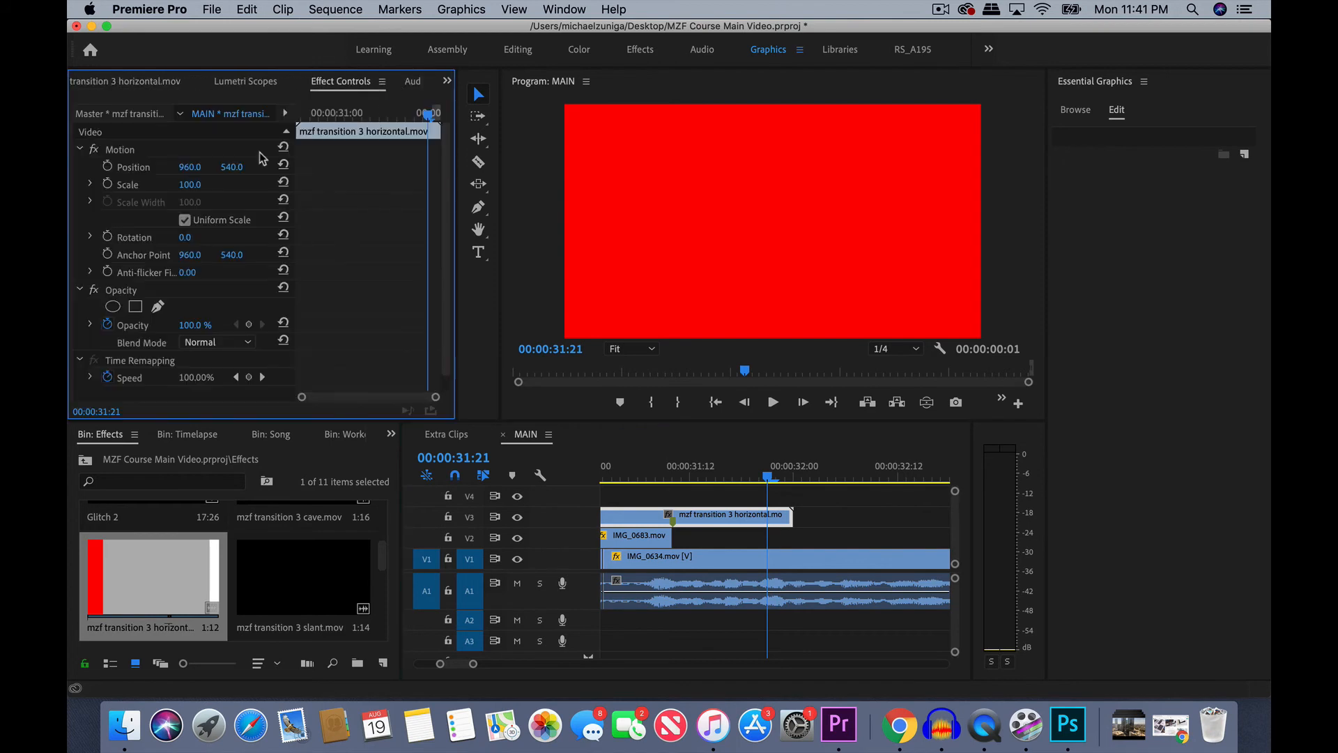
- Keyframe the overlay's Position so it slides from X 960 to 2924 near 32:00
click(107, 167)
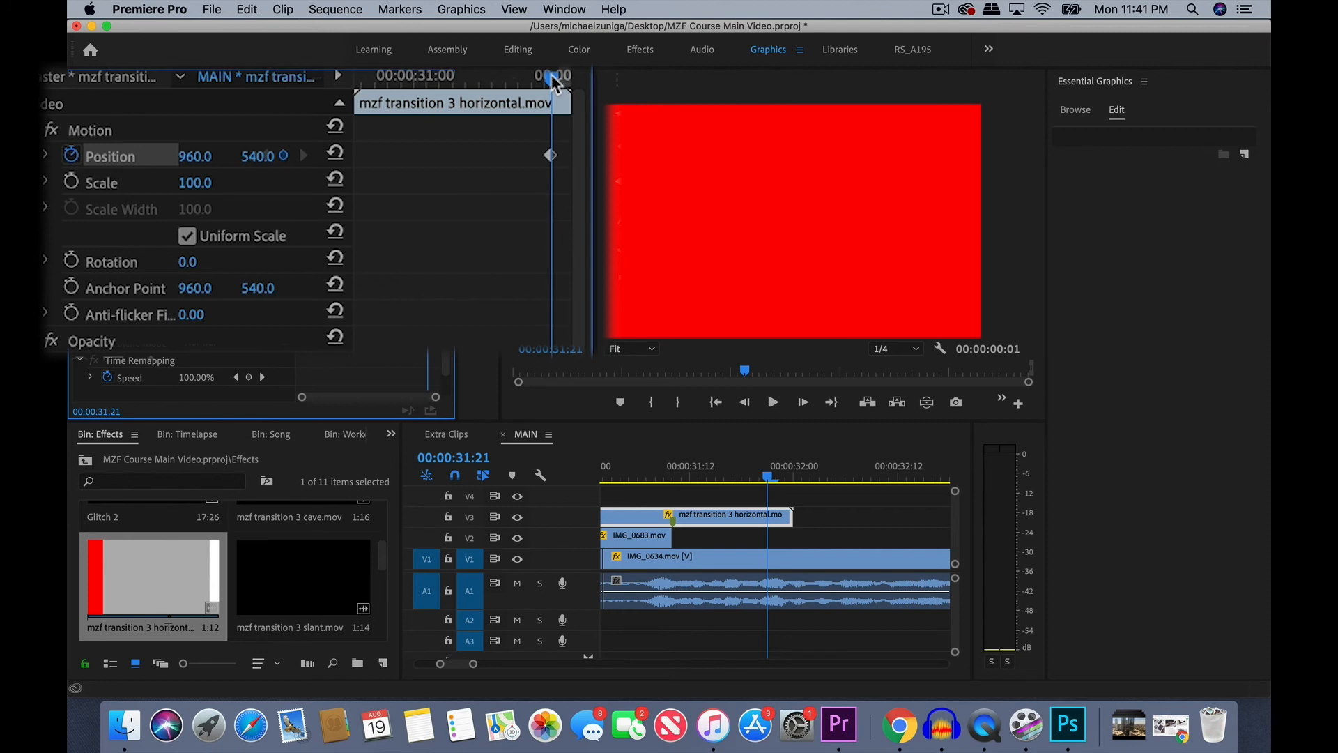
click(792, 476)
key(Left)
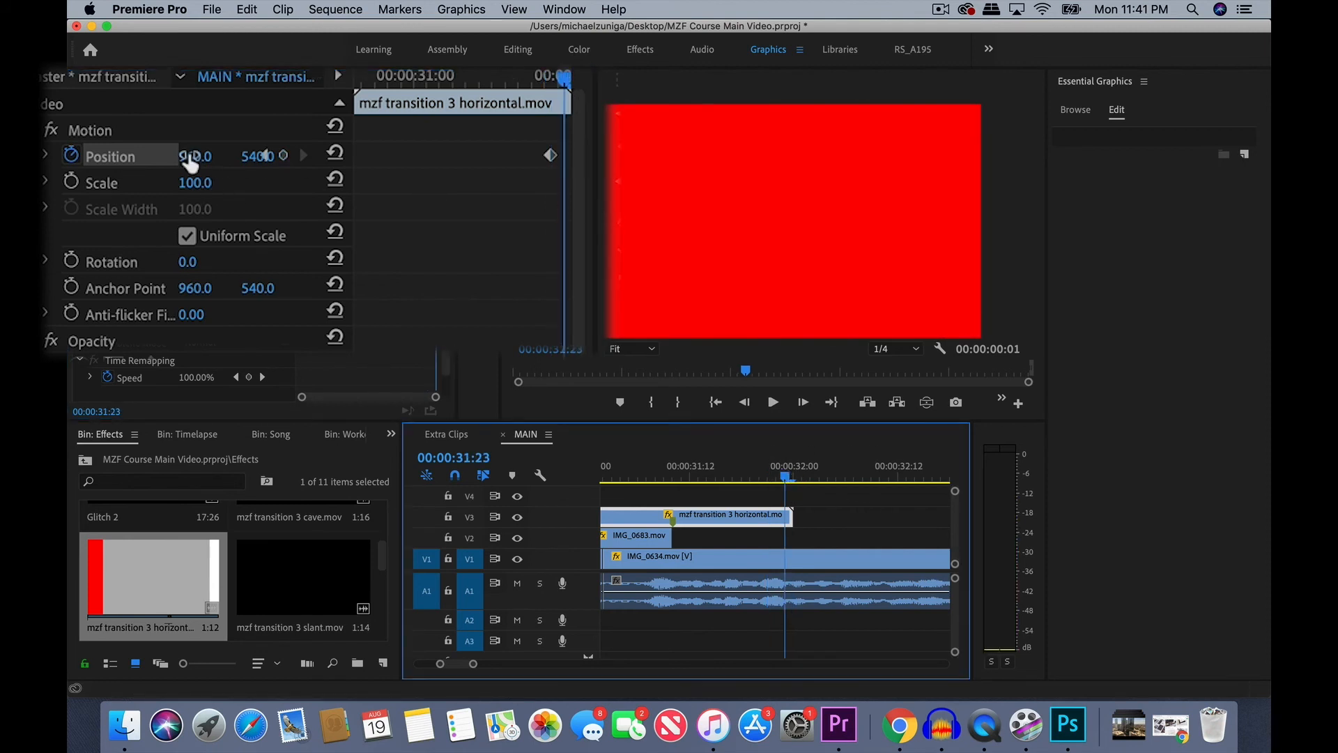
drag(188, 157, 1337, 156)
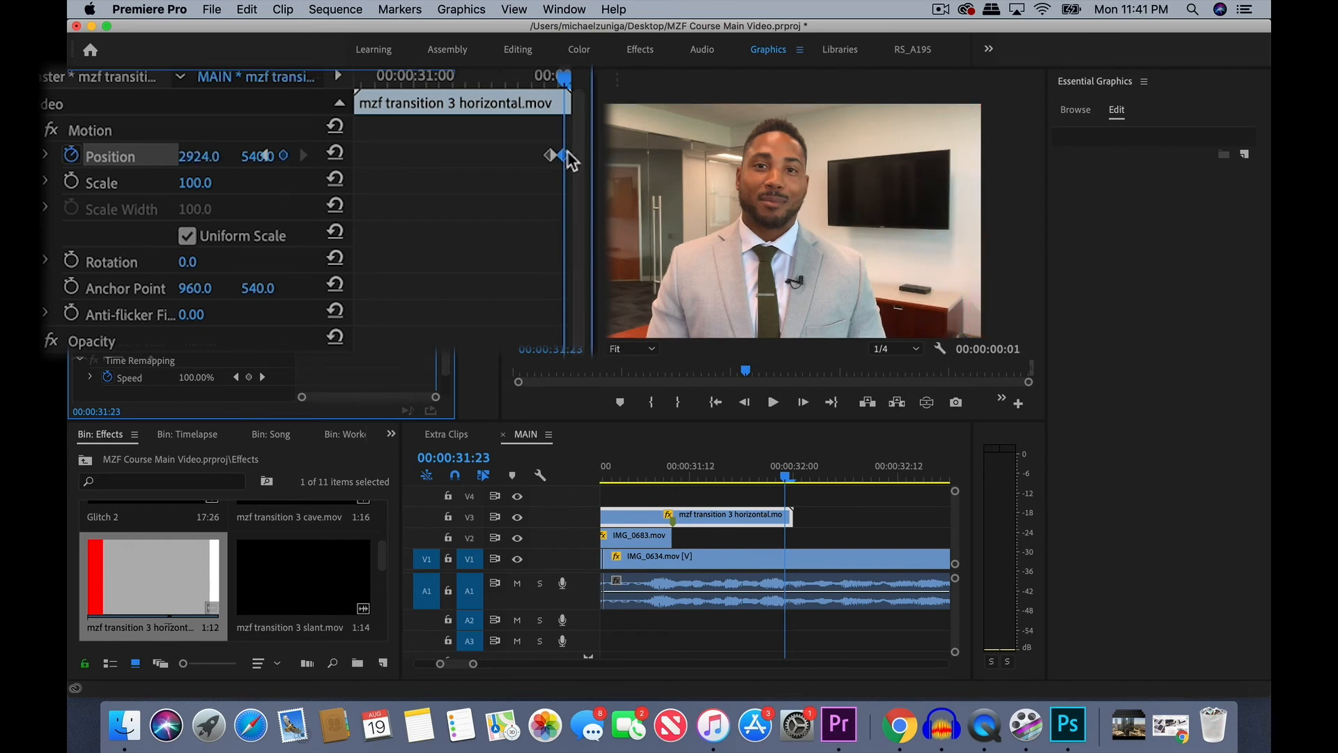
drag(561, 155, 580, 157)
- Preview the slide-off, nudge the Position keyframe slightly earlier, and save the project
click(513, 77)
key(space)
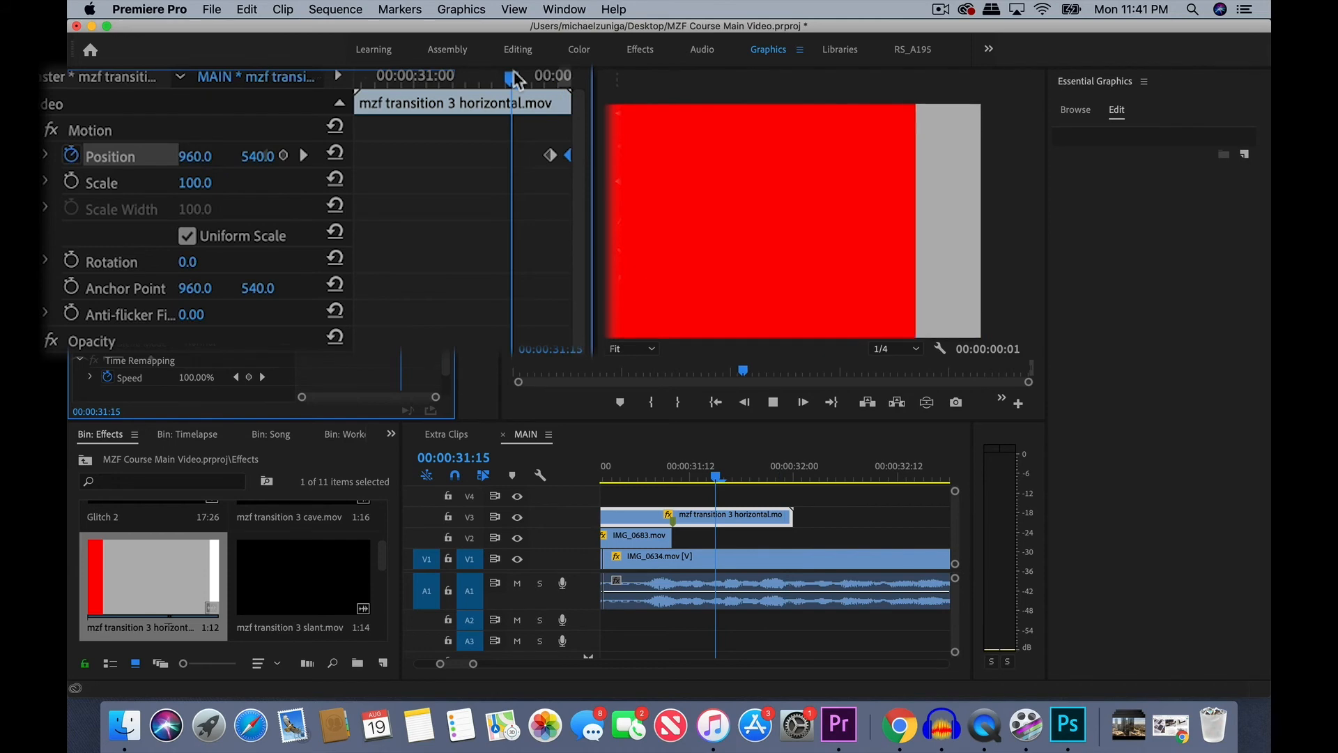
key(space)
click(372, 113)
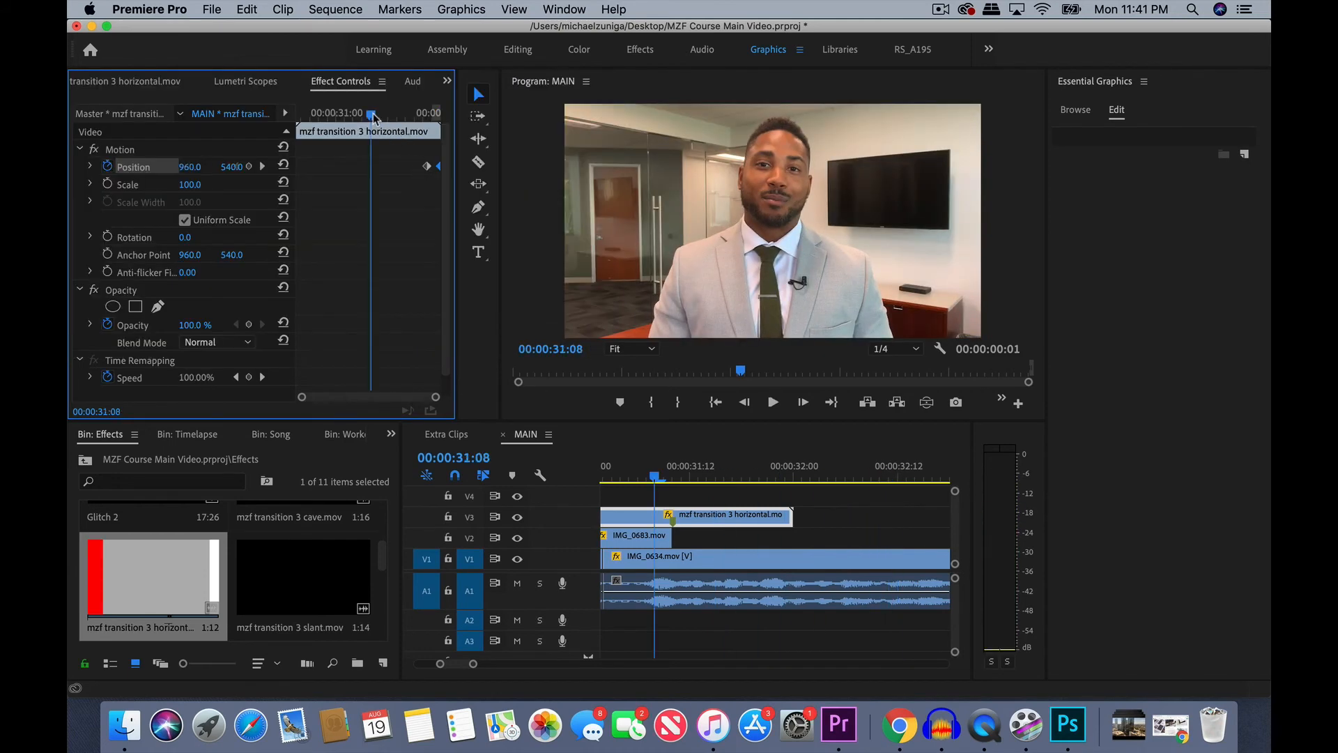
key(space)
key(space)
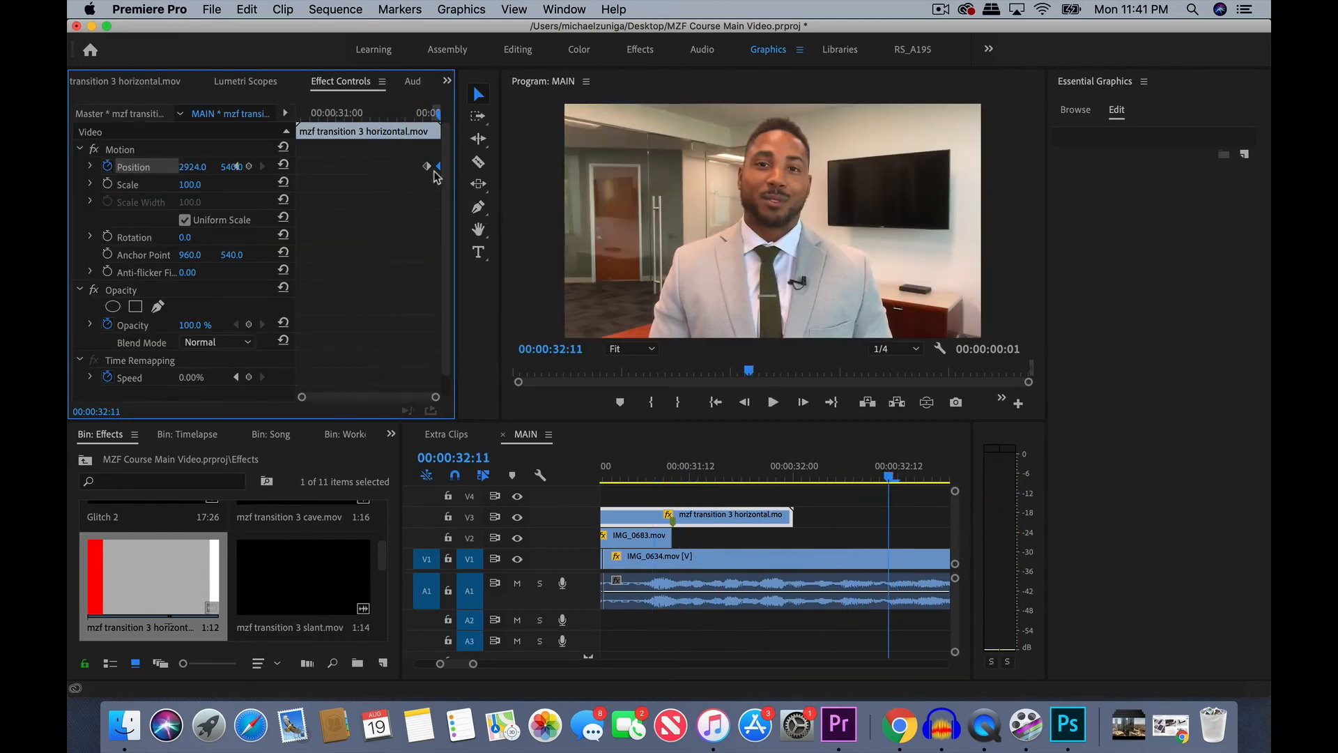
drag(427, 167, 421, 167)
click(373, 121)
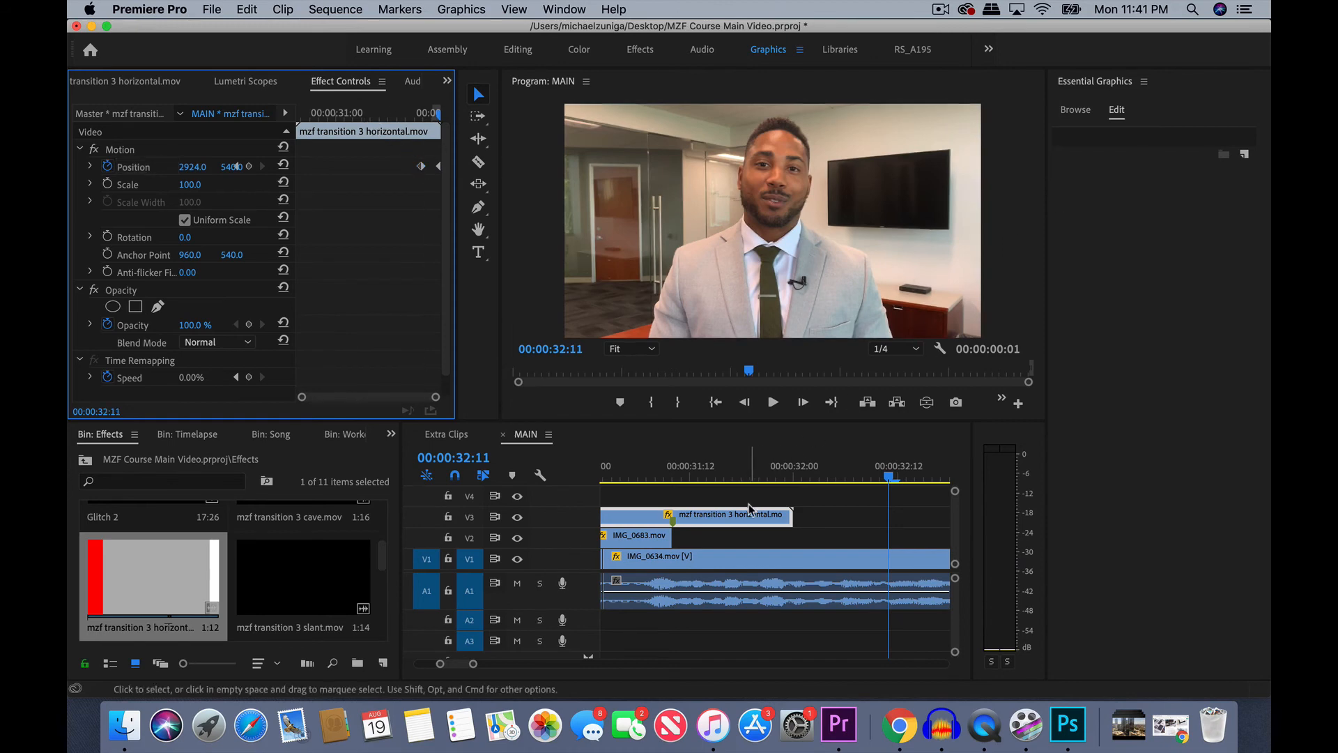
key(cmd+s)
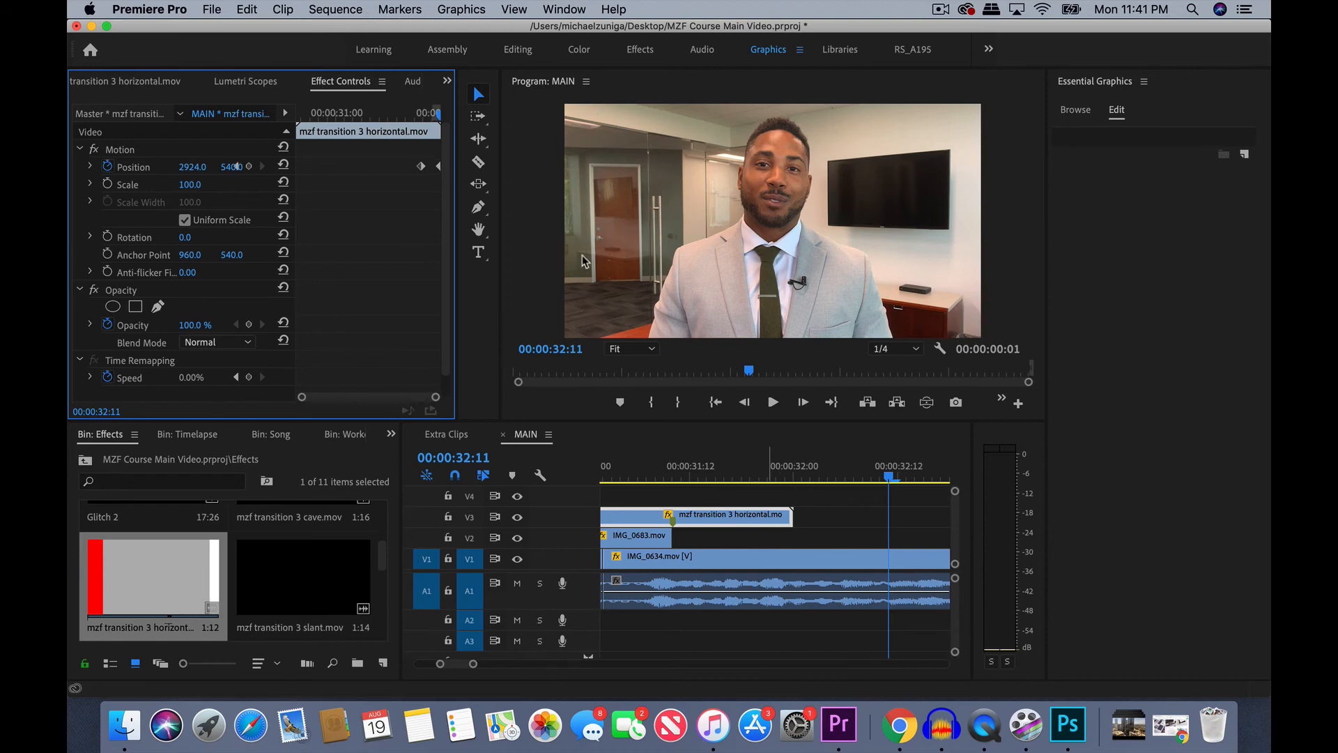
click(385, 114)
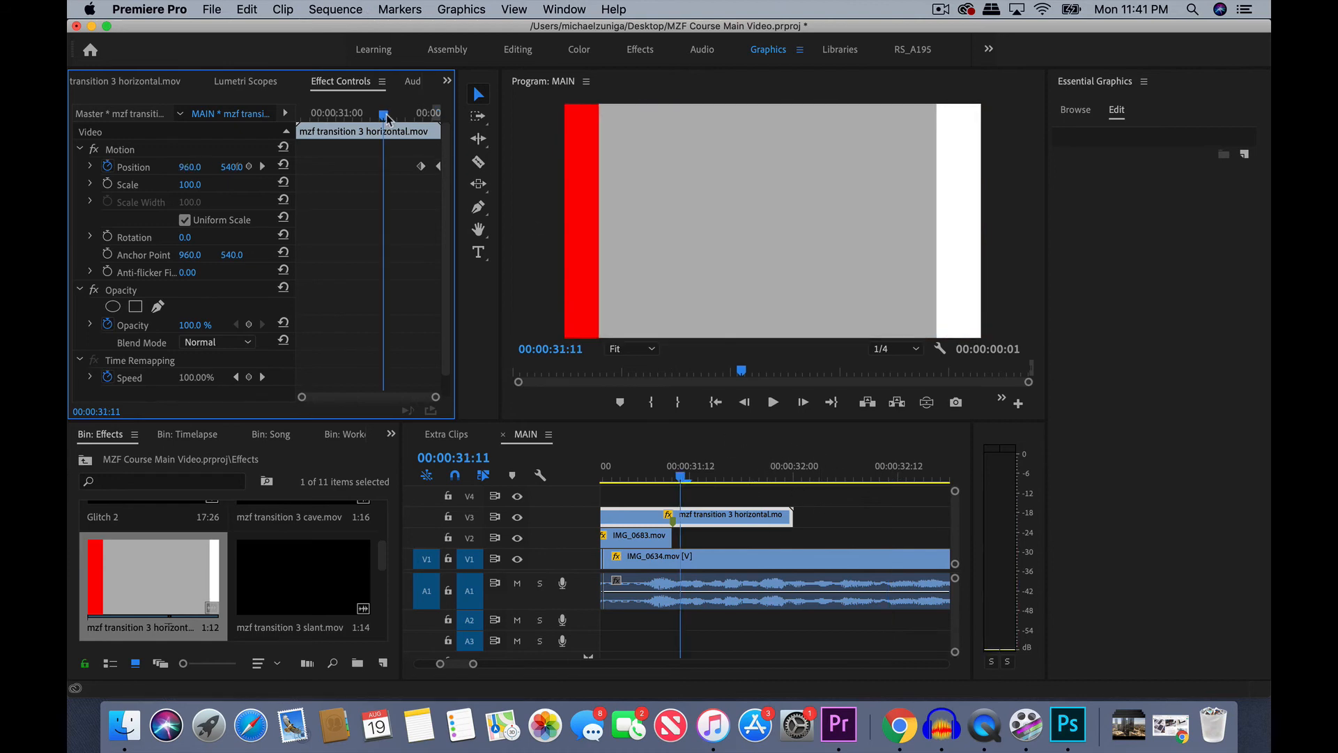
key(space)
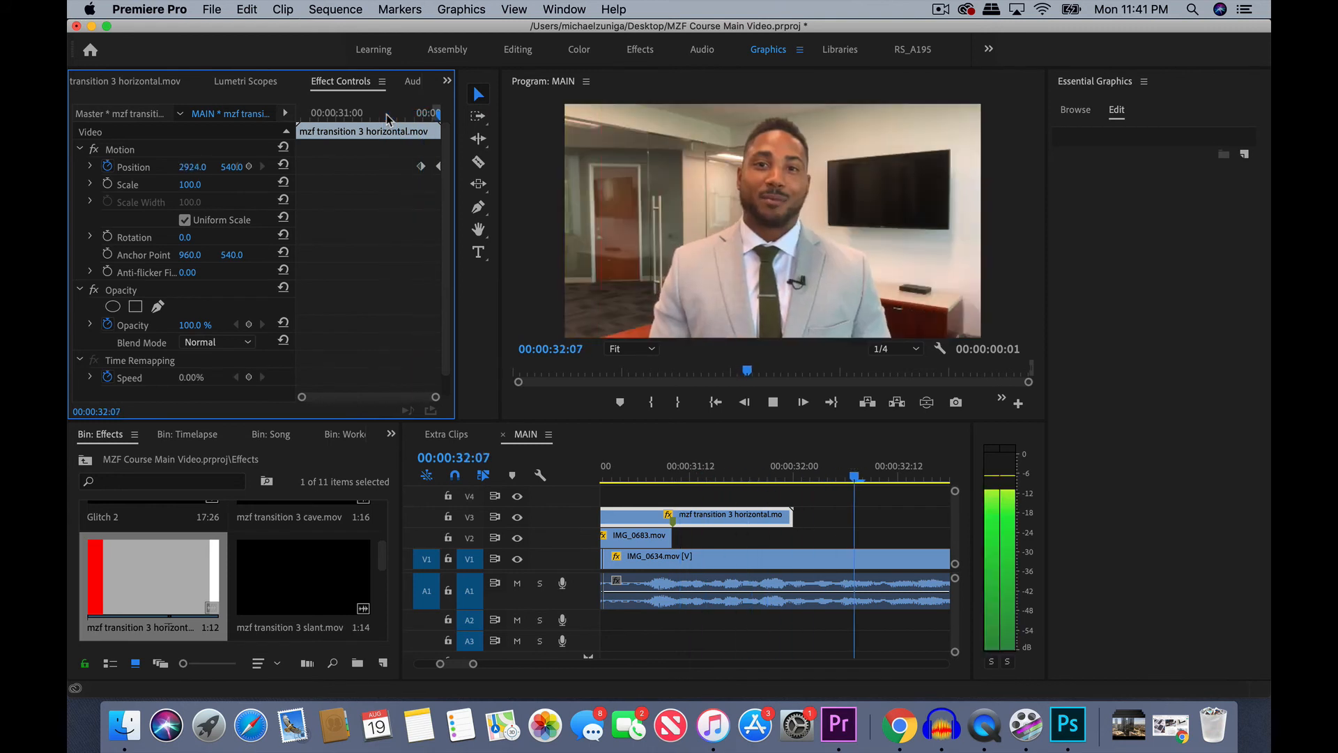
key(space)
scroll(843, 566, down, 1)
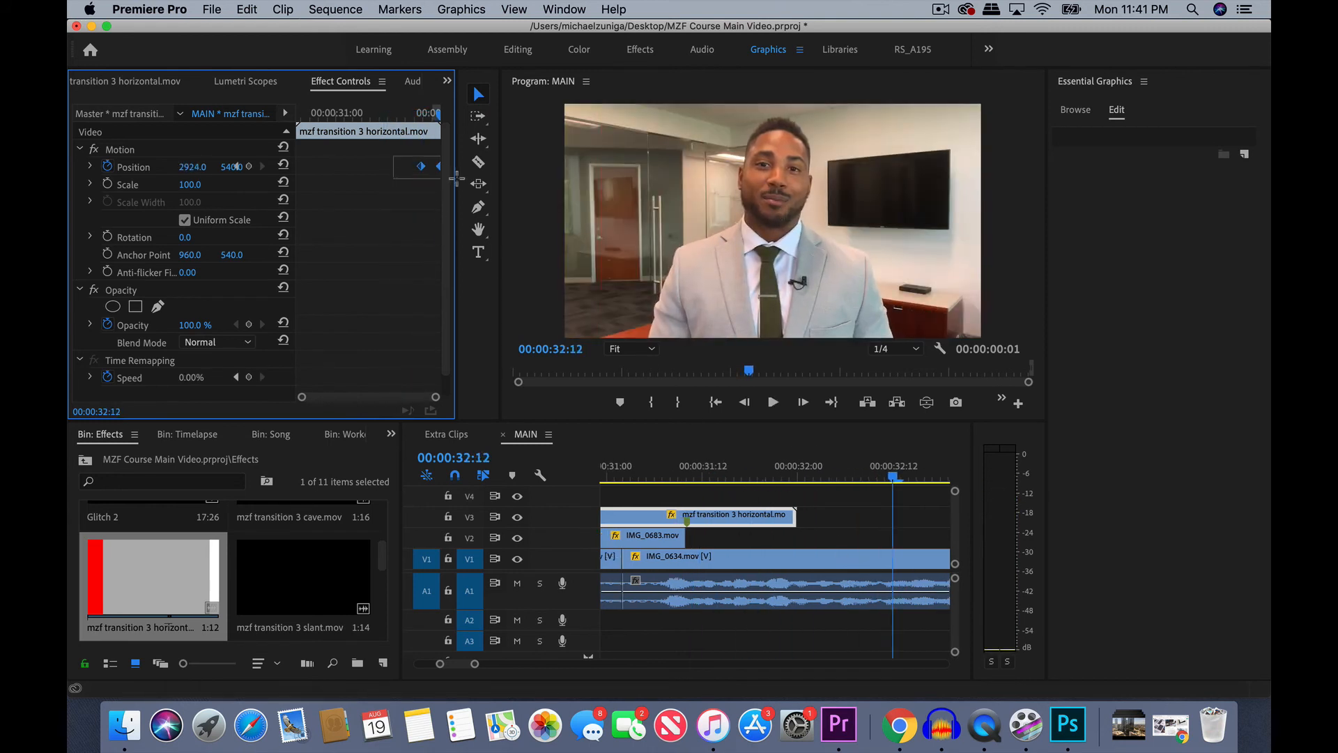
- Set the Position keyframes to Ease In temporal interpolation and play back from 31:12
right_click(421, 167)
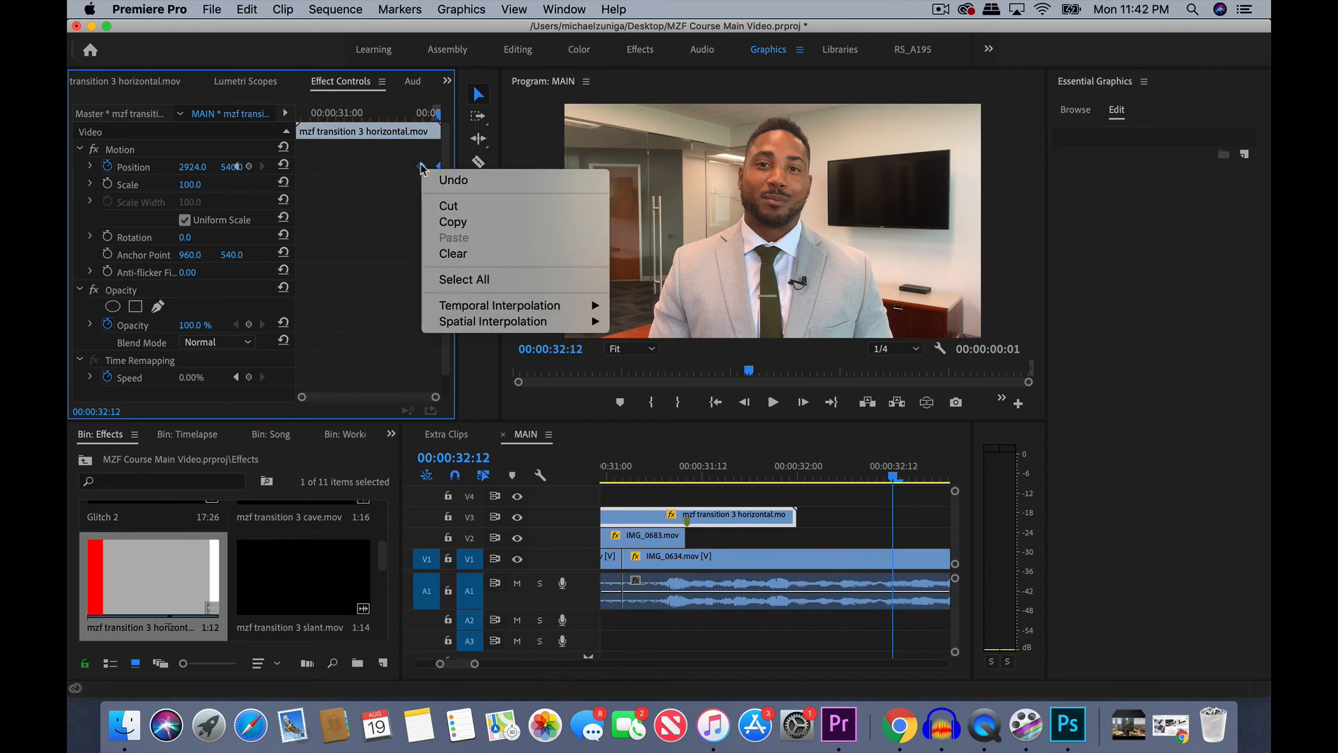
mouse_move(482, 311)
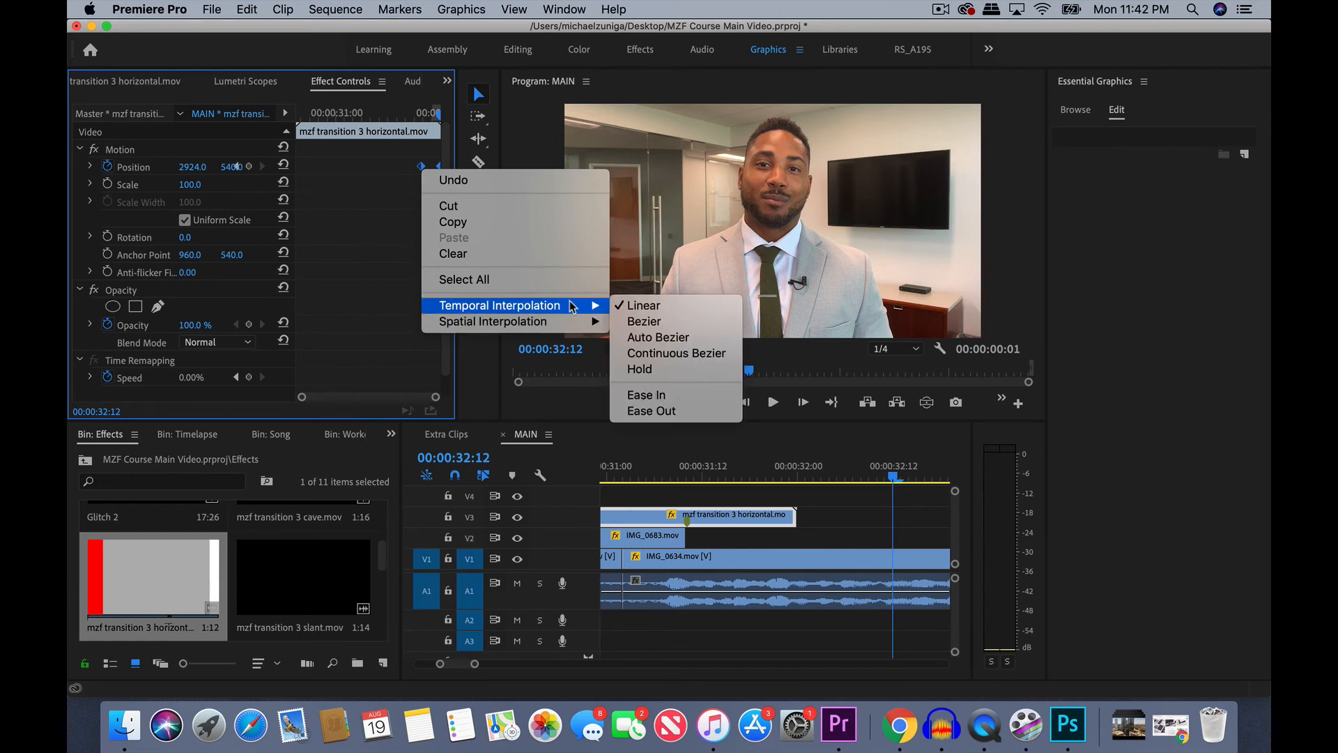
click(709, 395)
click(734, 477)
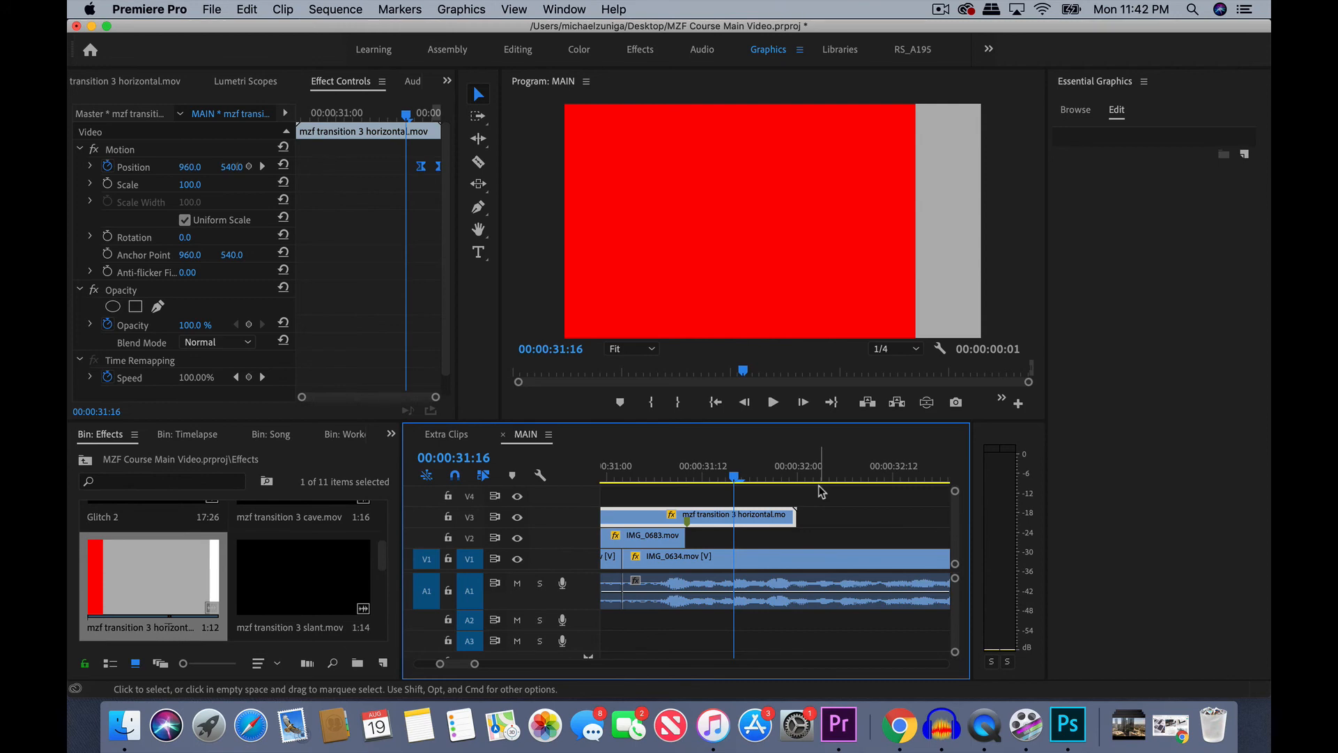
click(710, 475)
key(space)
scroll(759, 541, down, 8)
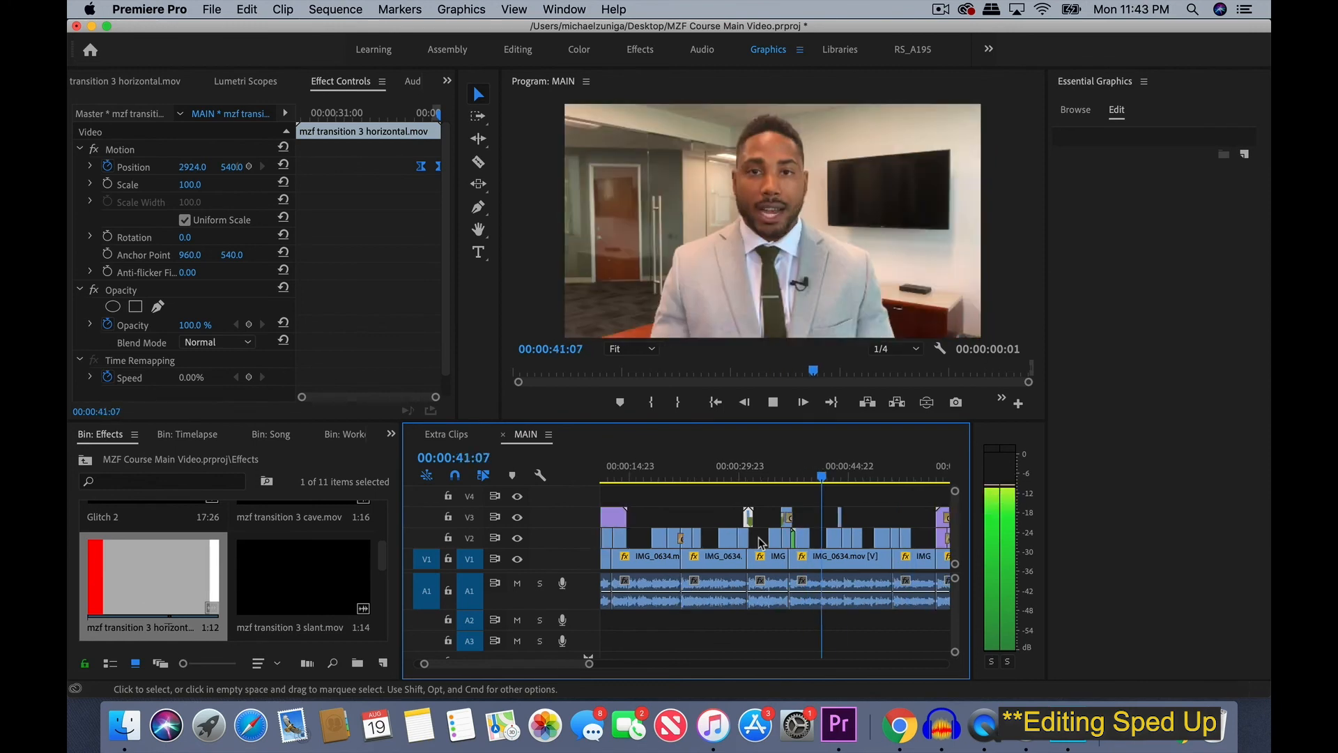
- Razor-cut the V2 B-roll, splitting ZY-Video-20 at 1:04:18 and IMG_0711 at 1:04:03
scroll(771, 539, down, 5)
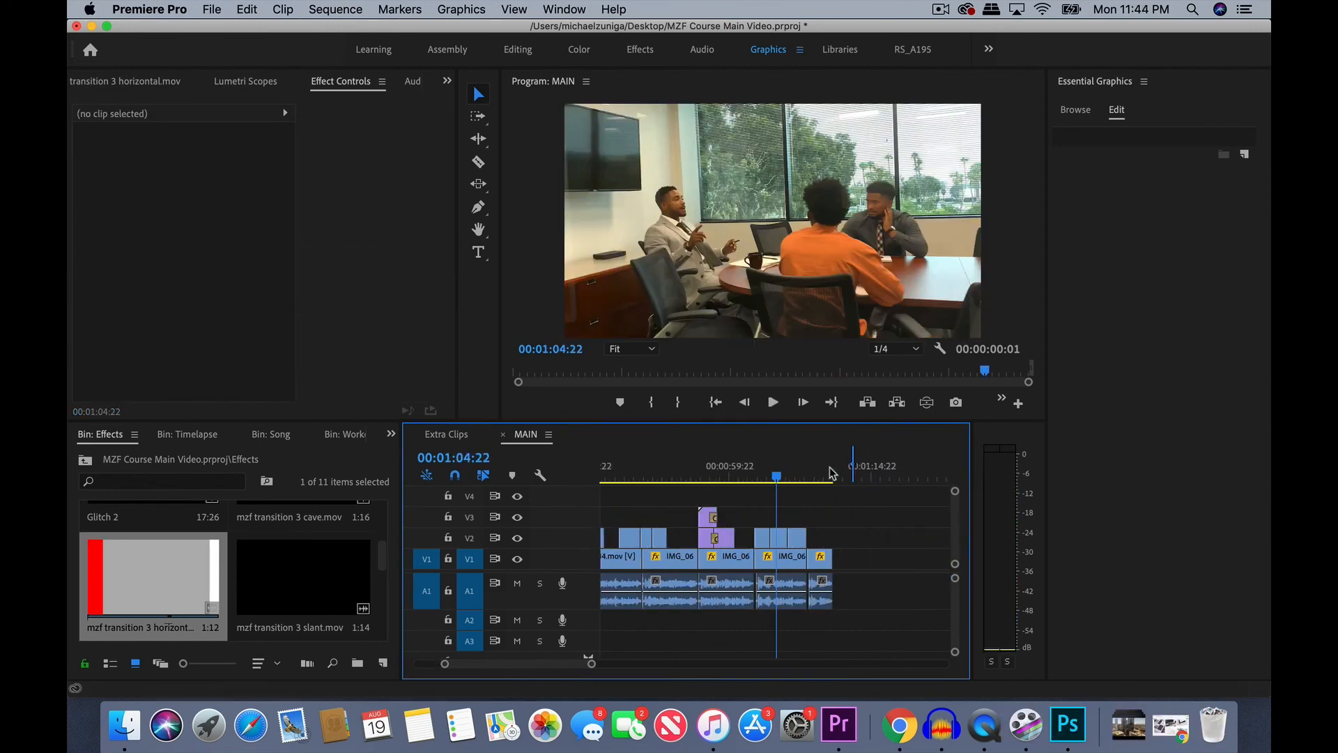
scroll(830, 472, up, 3)
click(750, 475)
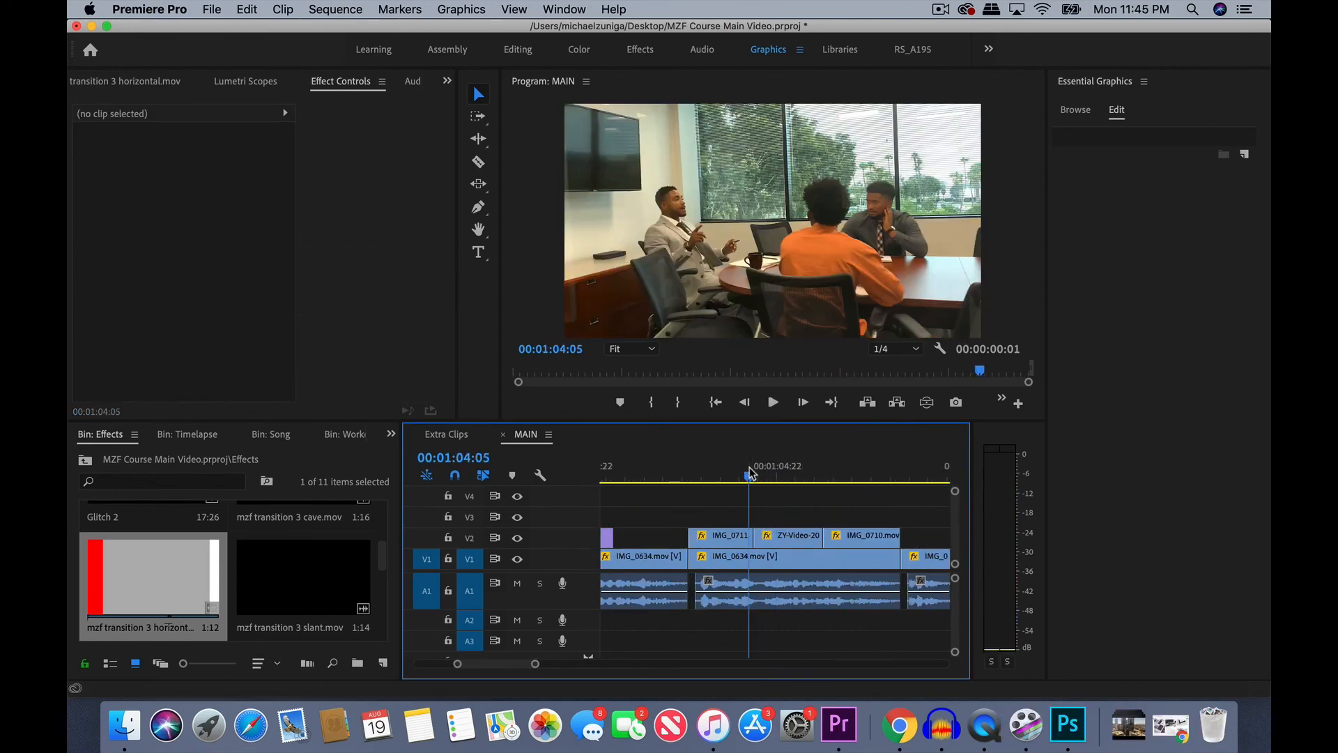
drag(750, 474, 769, 474)
key(c)
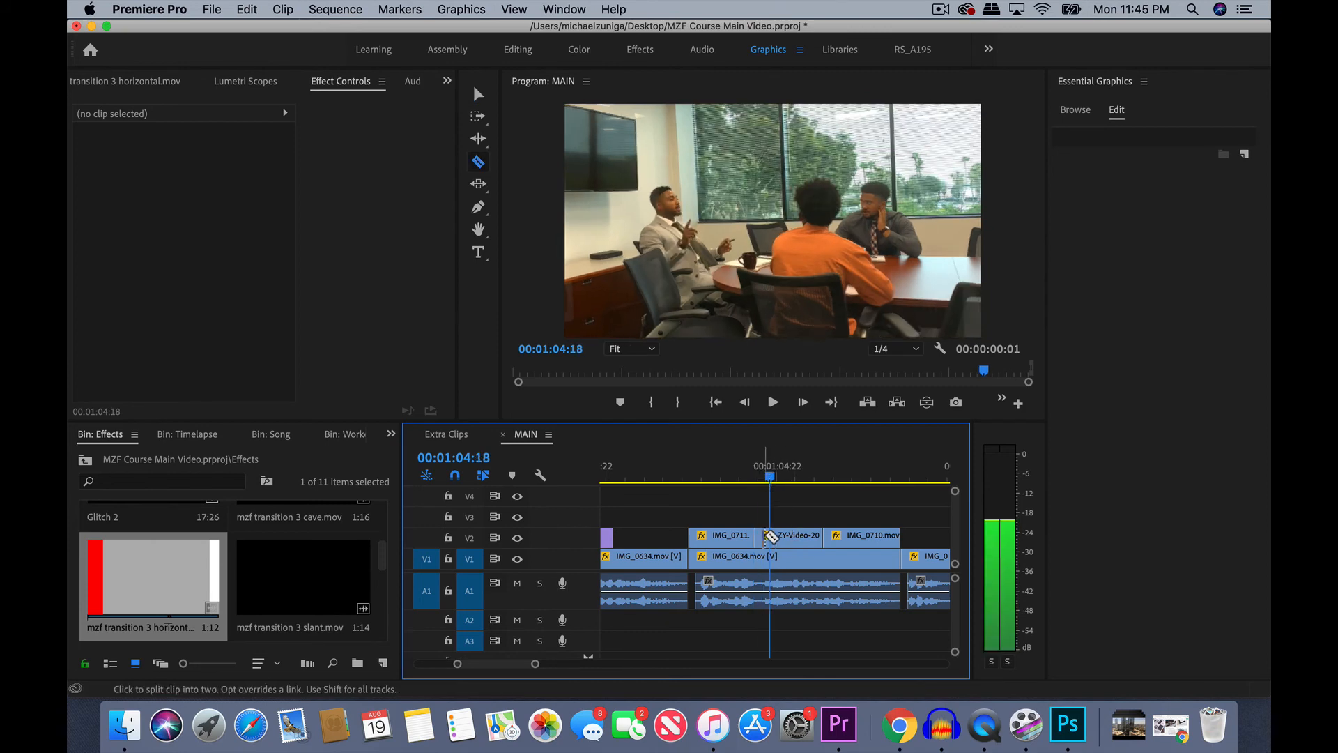
click(769, 537)
click(755, 474)
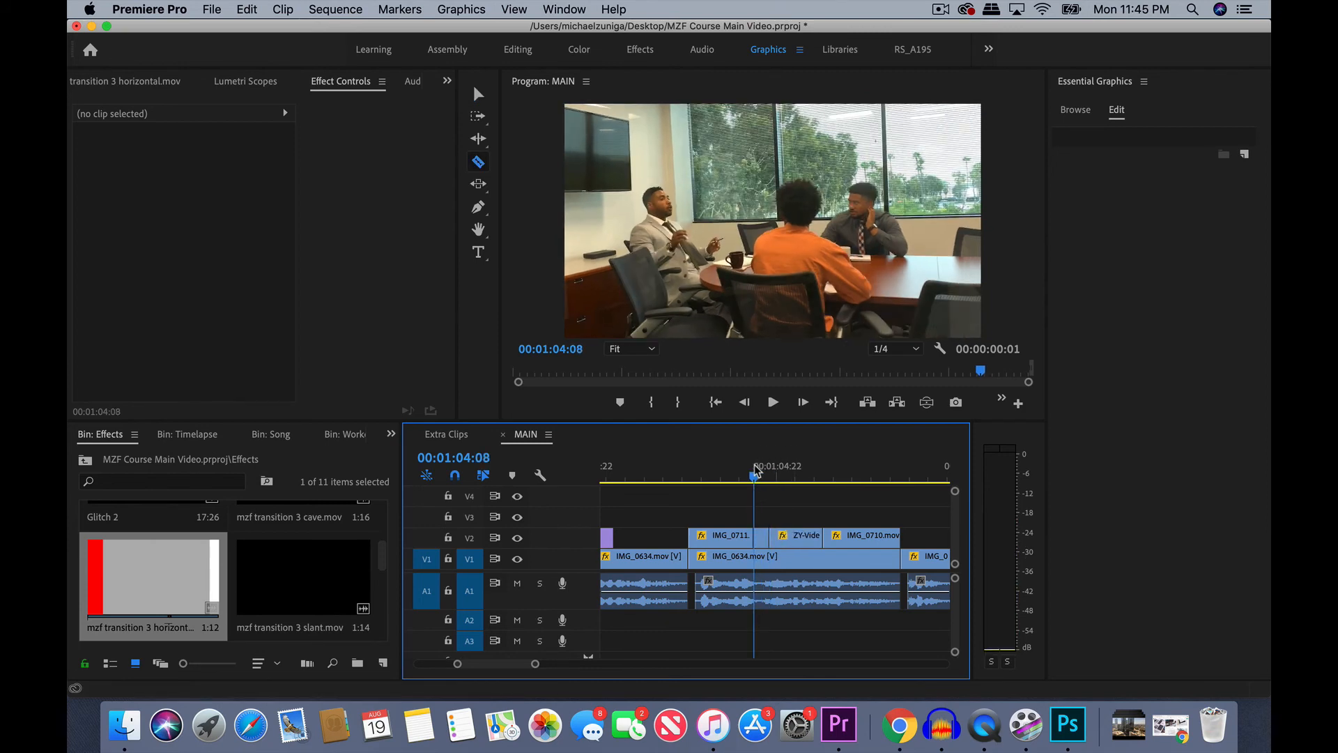
drag(756, 472, 738, 474)
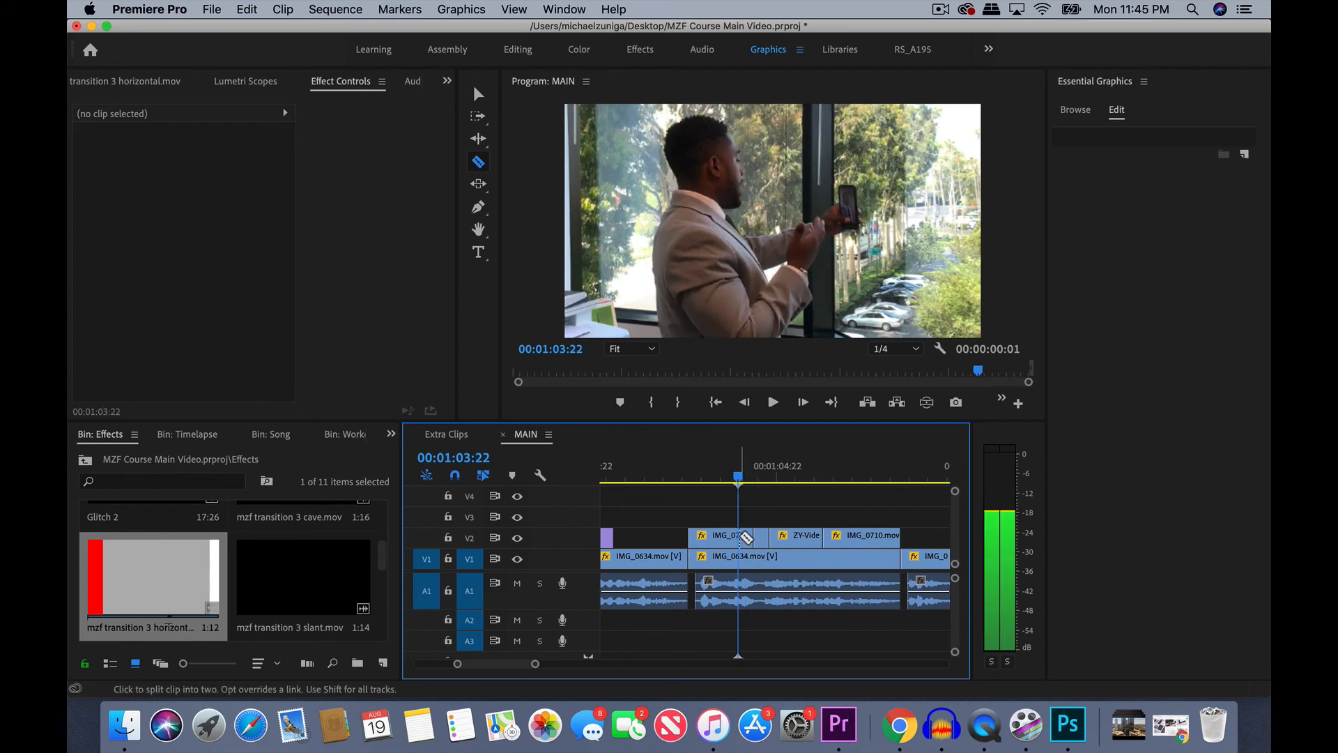
key(shift+Right)
click(746, 537)
- Nest the short section between the two cuts as Nested Sequence 02
key(v)
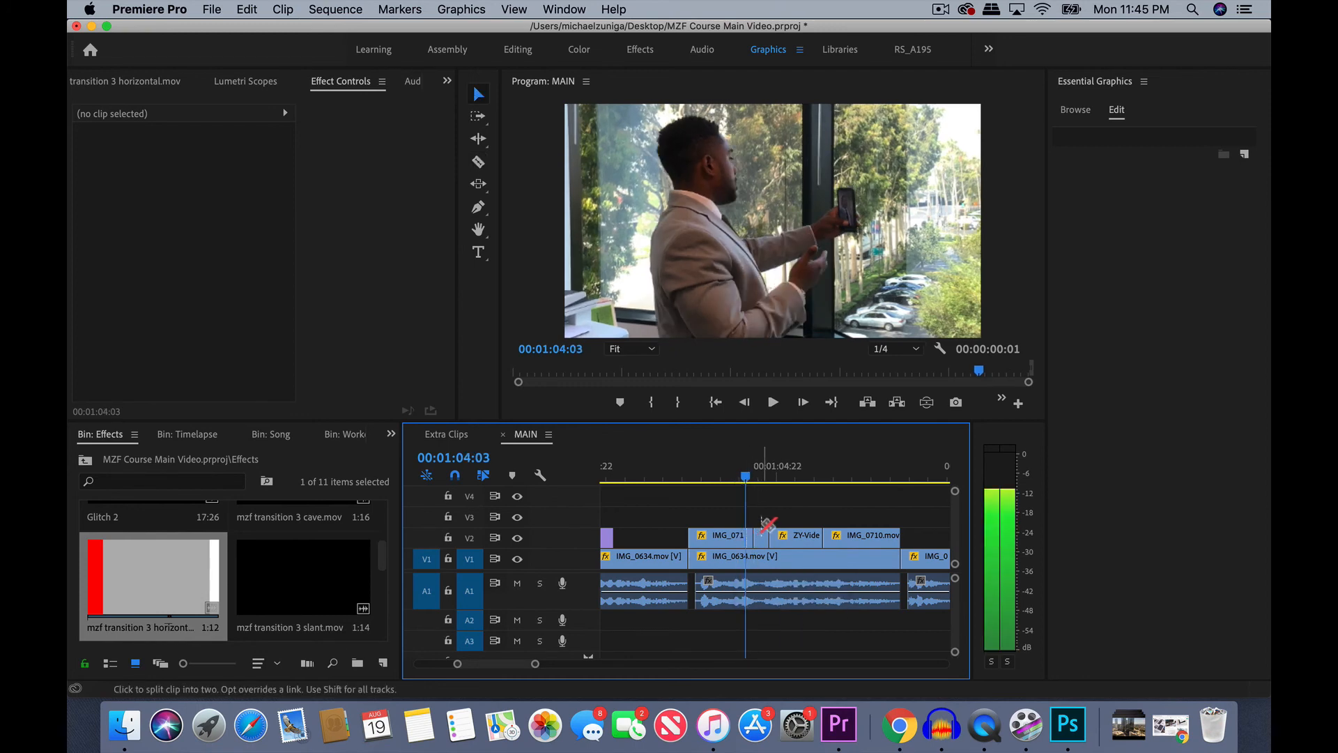
click(755, 535)
right_click(754, 531)
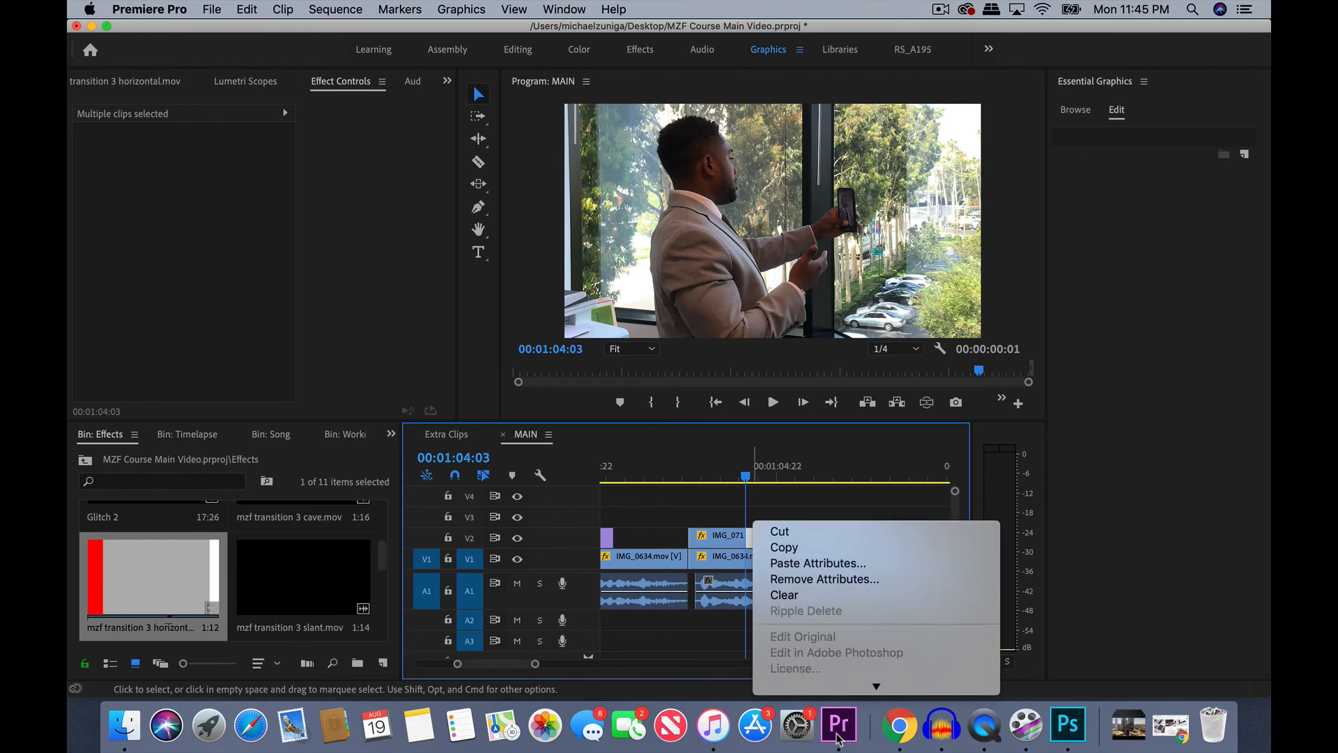
click(842, 538)
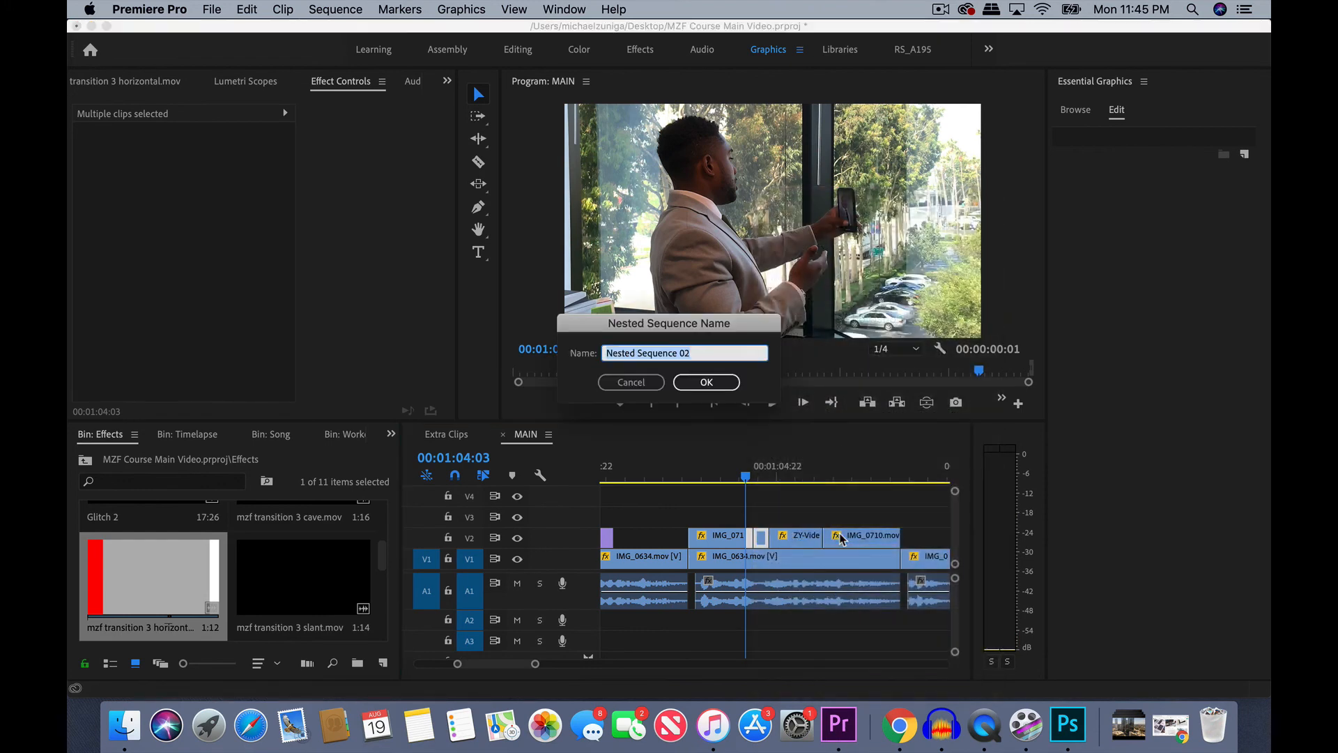
key(Return)
click(390, 434)
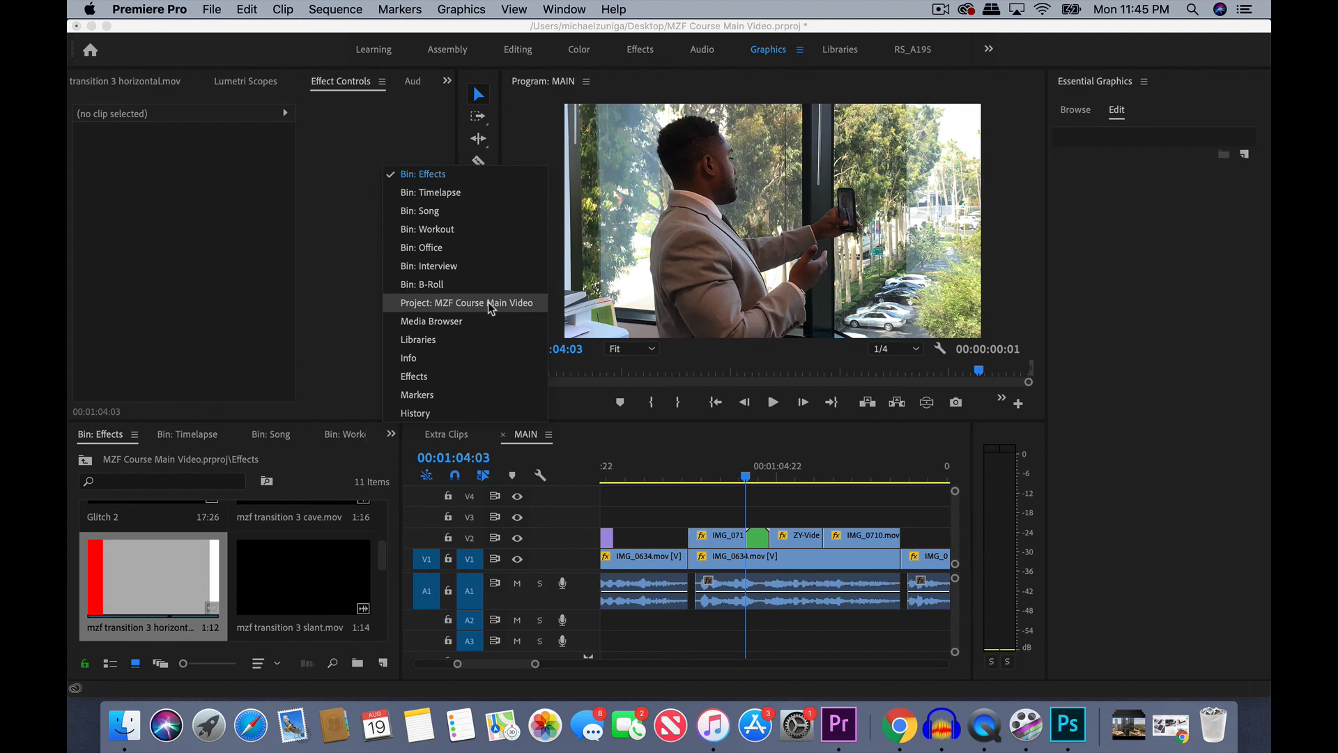
- Apply the Slide Left (Nest) preset from Effects onto the nested sequence clip
click(437, 377)
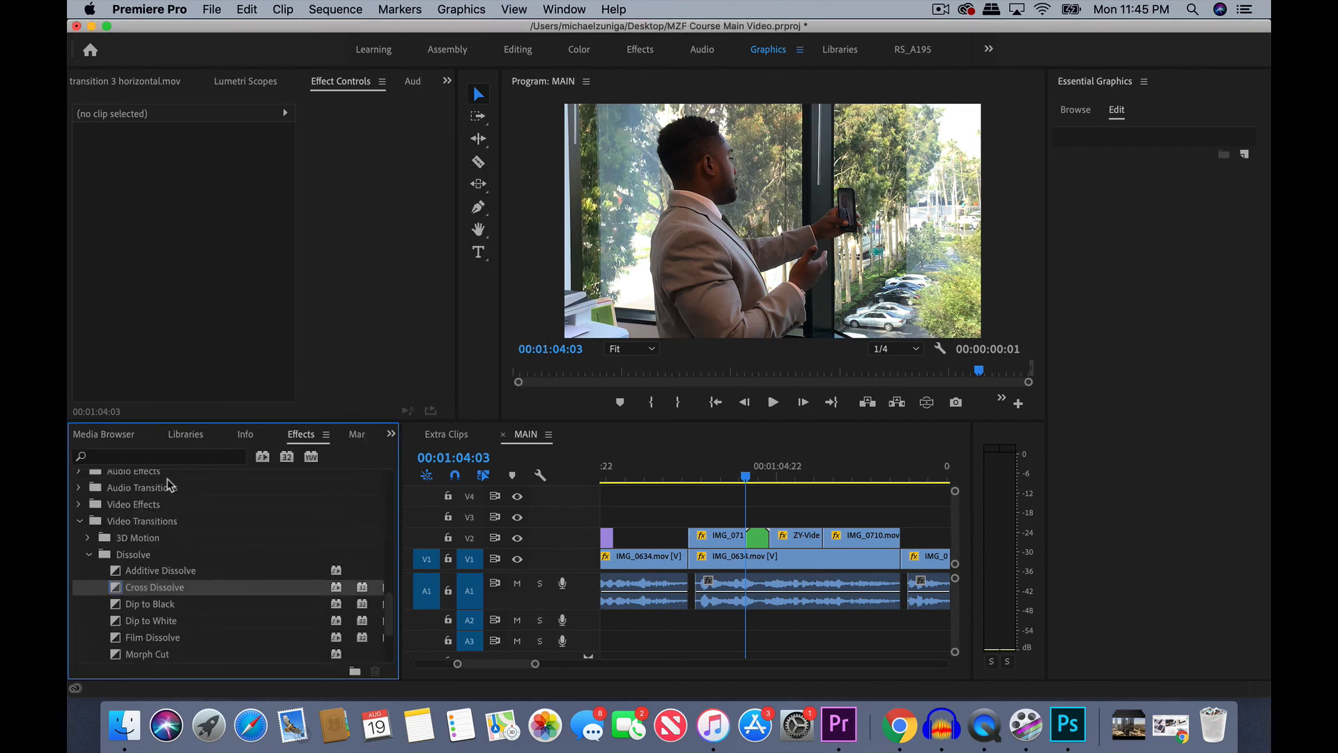
scroll(169, 485, up, 10)
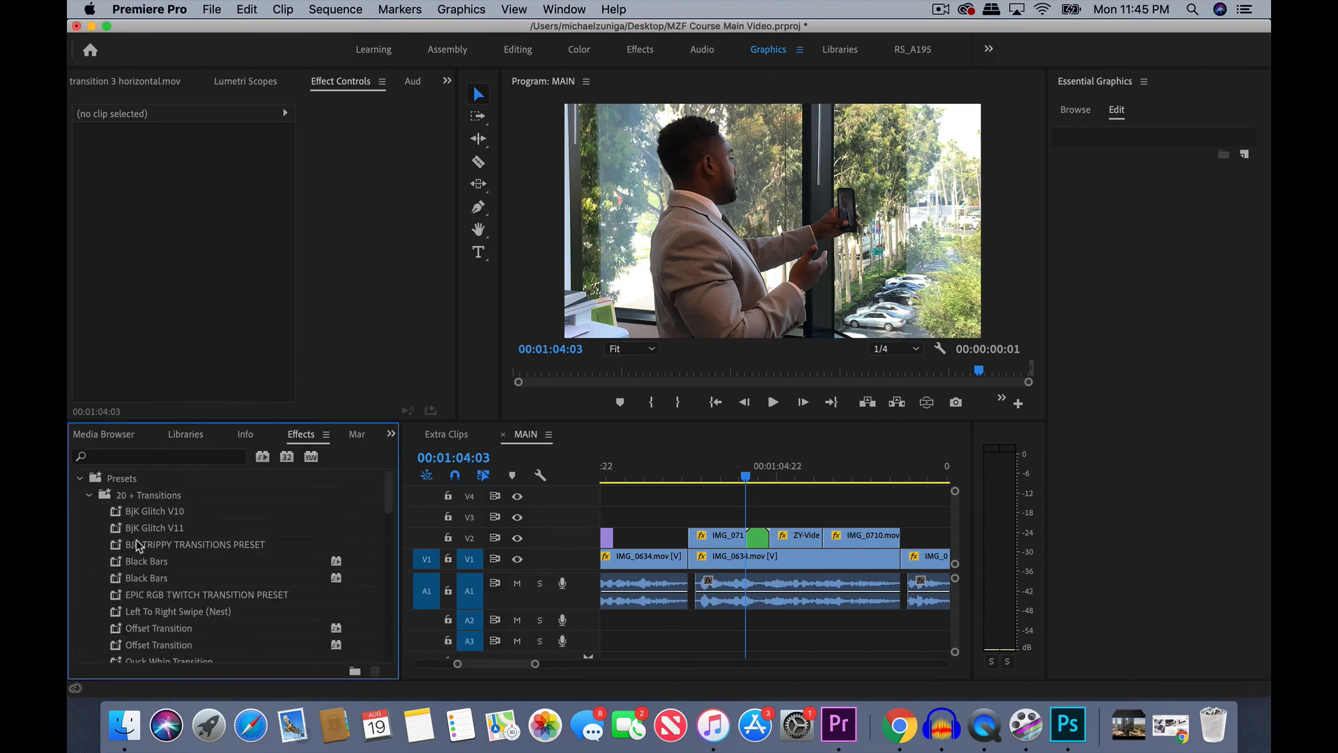
scroll(136, 543, down, 3)
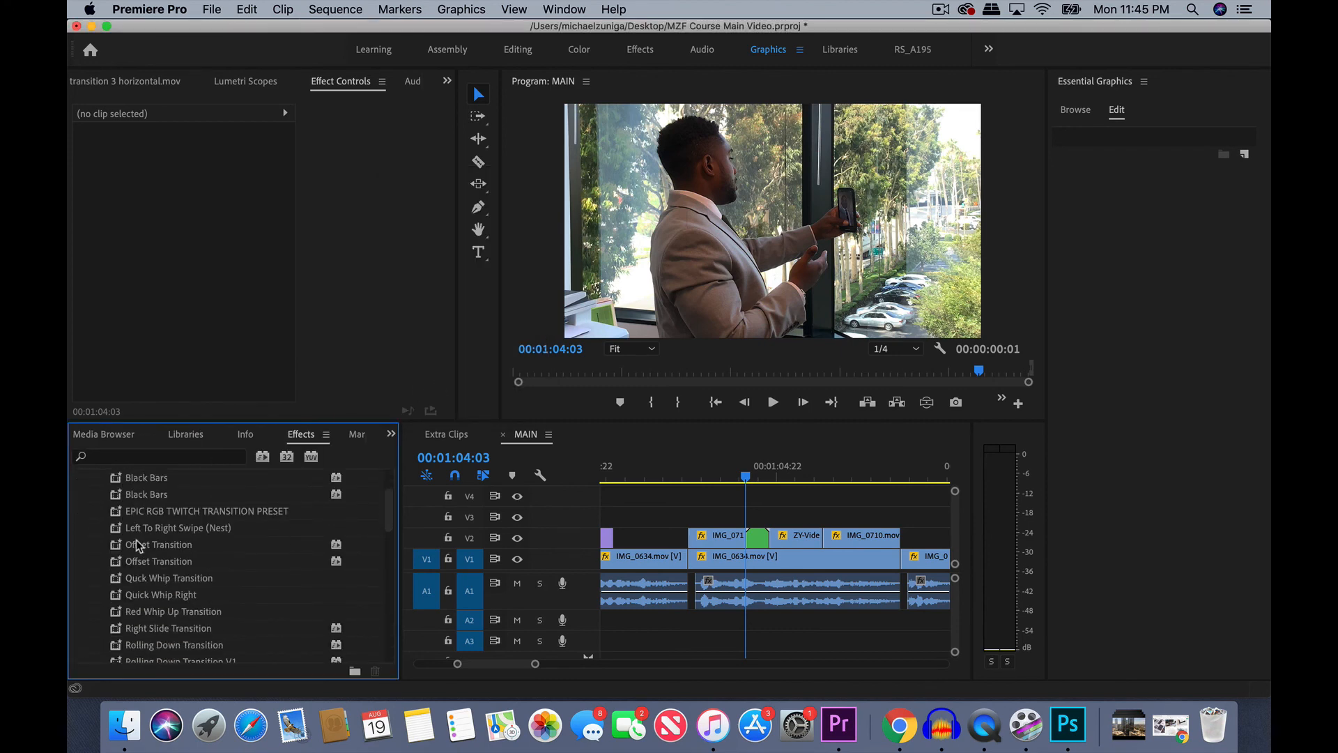
scroll(219, 566, down, 5)
drag(179, 610, 254, 612)
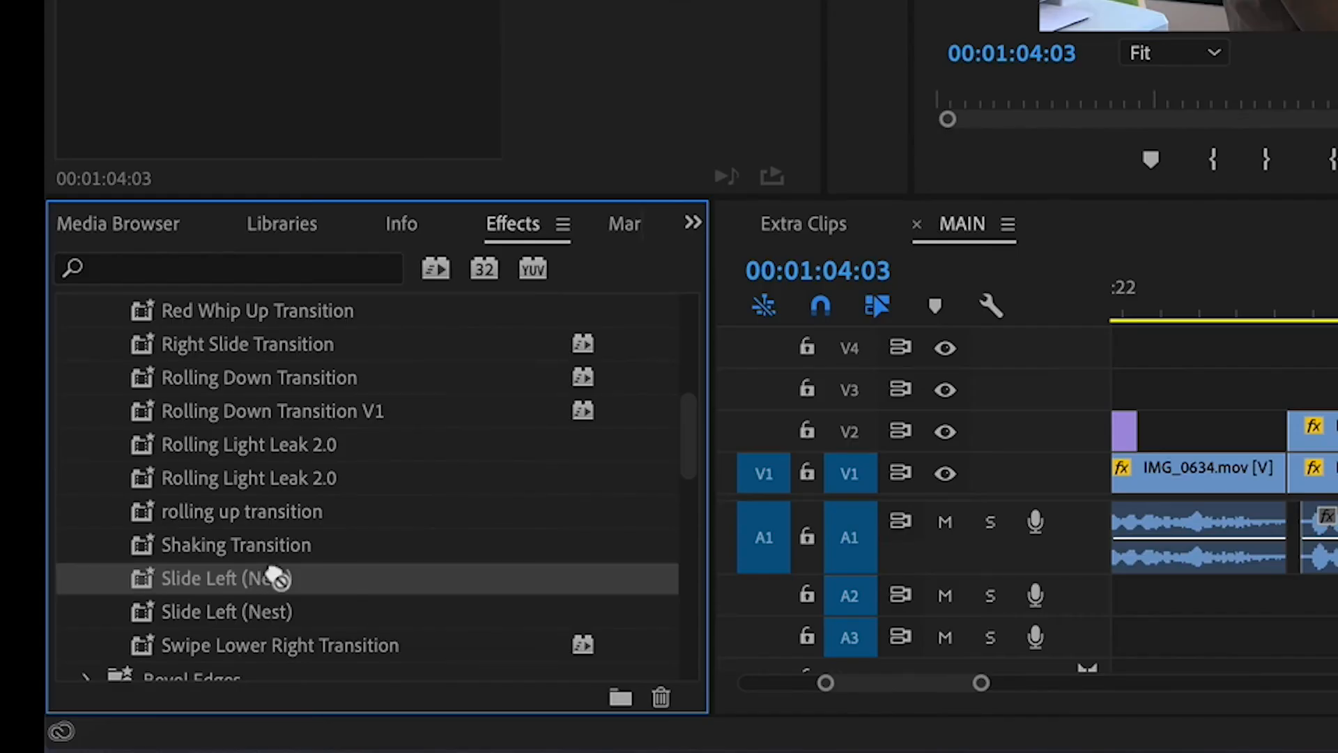
drag(413, 575, 756, 538)
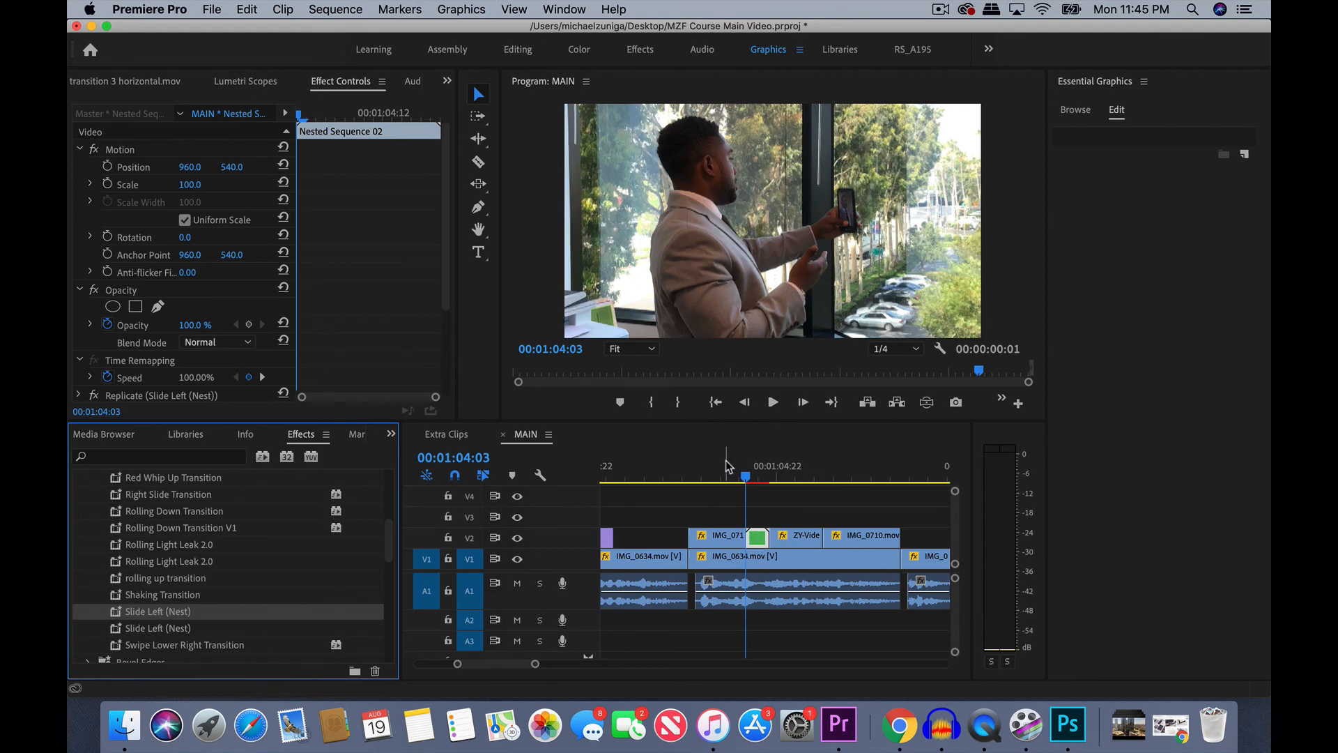
- Play back the nested clip to preview the slide transition
click(726, 460)
key(space)
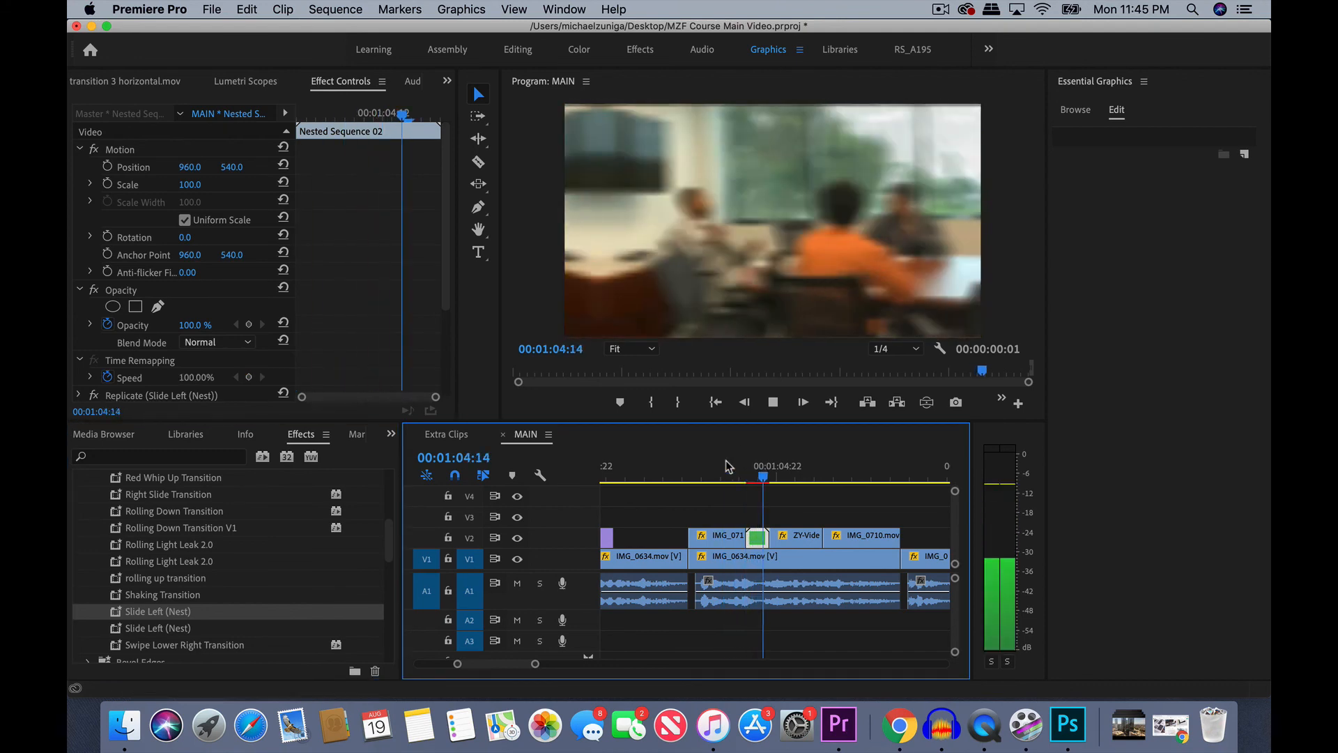
click(695, 474)
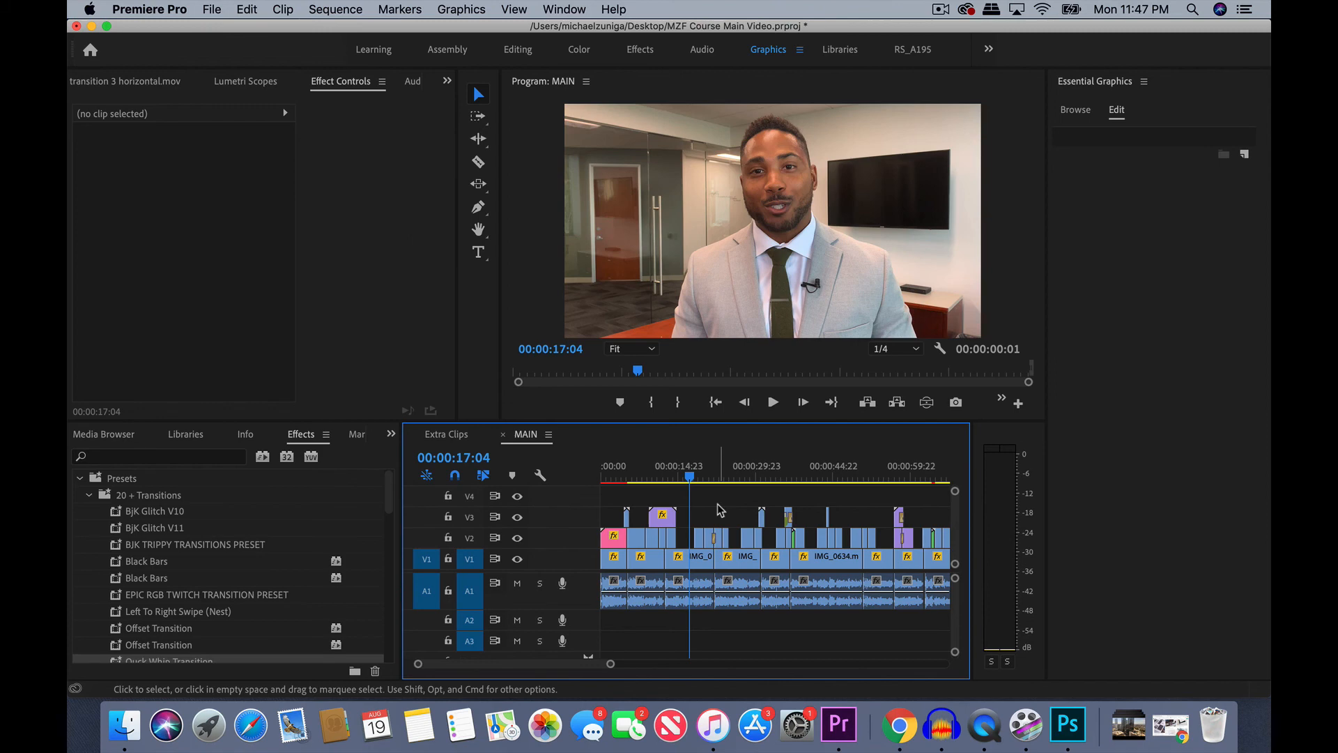
- Review the edit at a later point, then return the playhead to 00:00:17:04
click(705, 471)
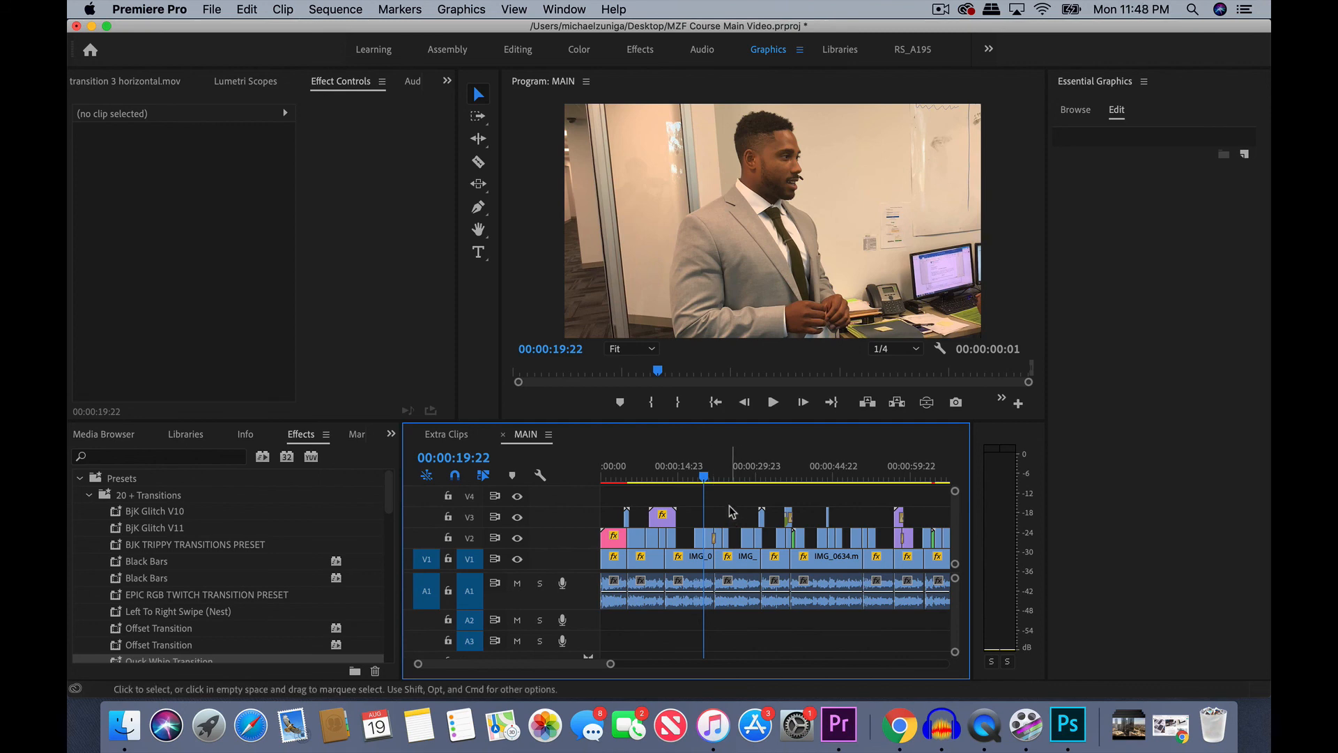
click(690, 464)
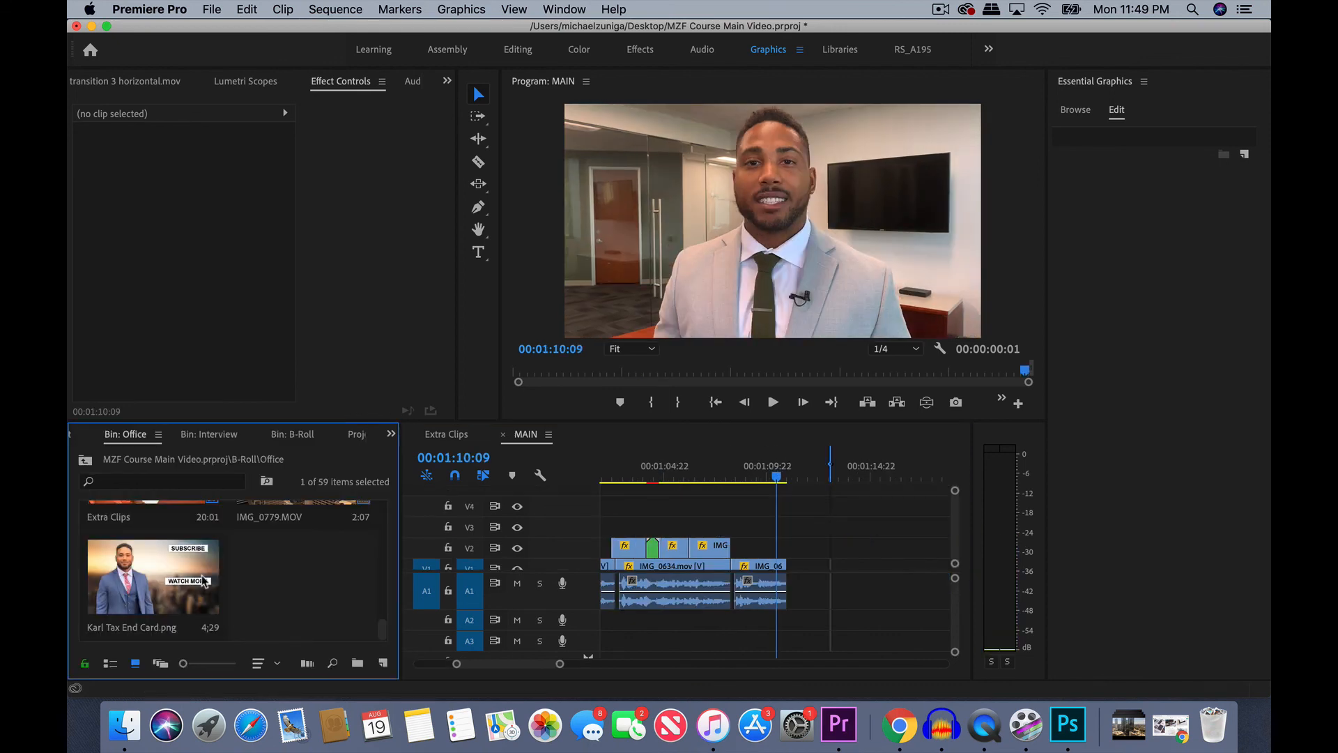
- Place Karl Tax End Card.png on V1 right after the last clip
click(170, 580)
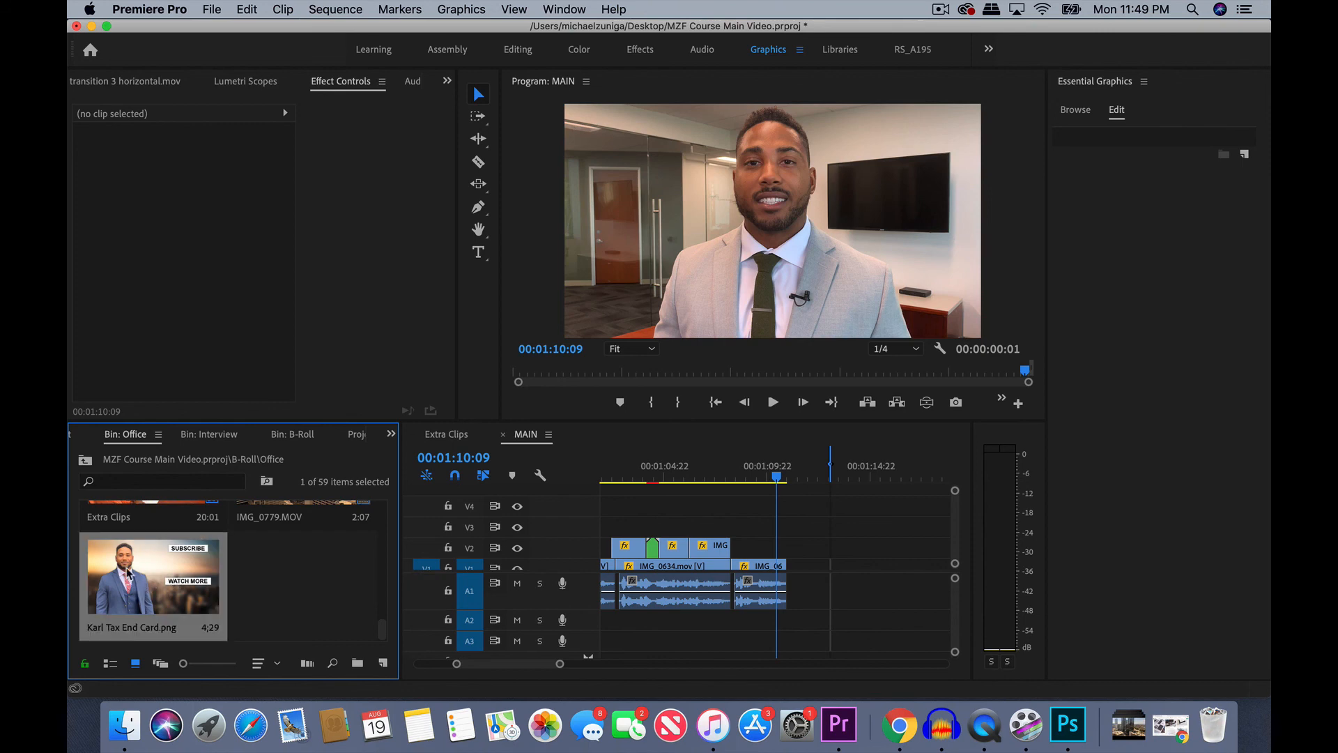
drag(128, 572, 795, 566)
click(792, 466)
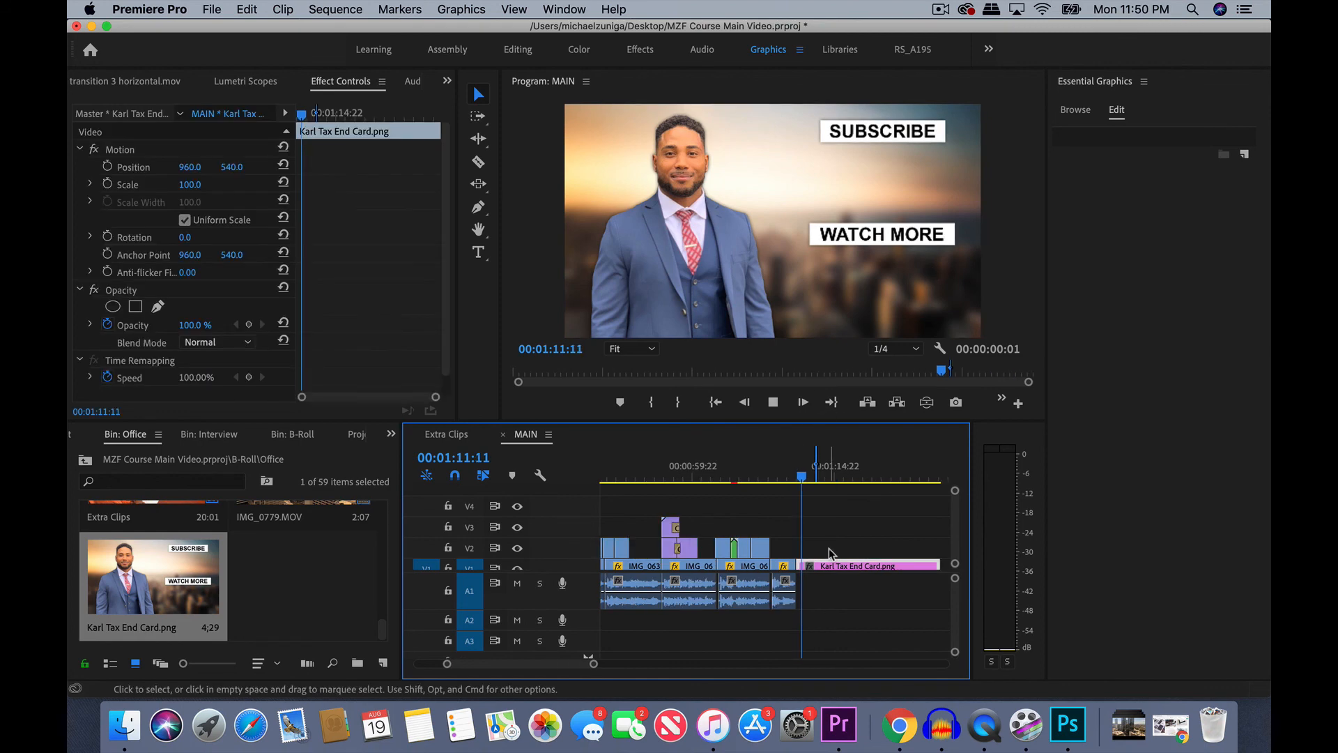
- Zoom in around the cut and shift the end card seven frames later
key(space)
click(793, 471)
key(=)
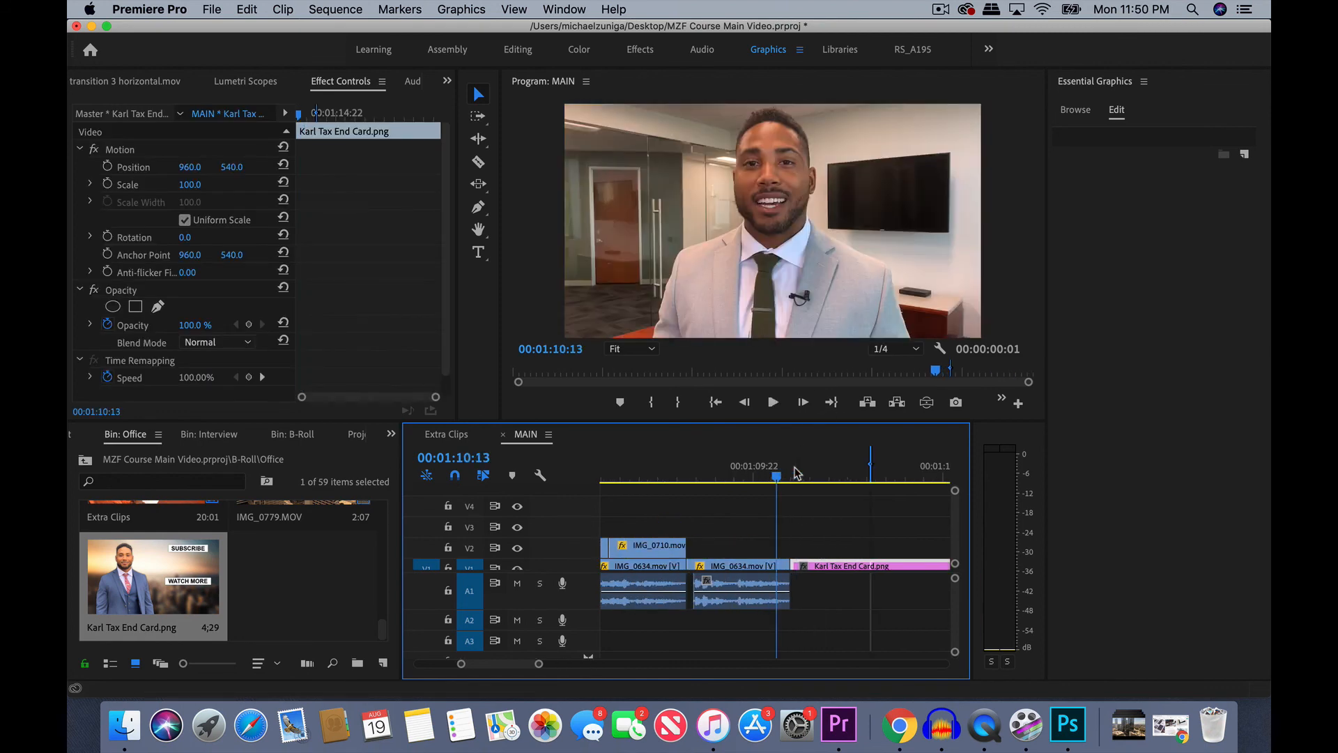
drag(845, 561, 801, 563)
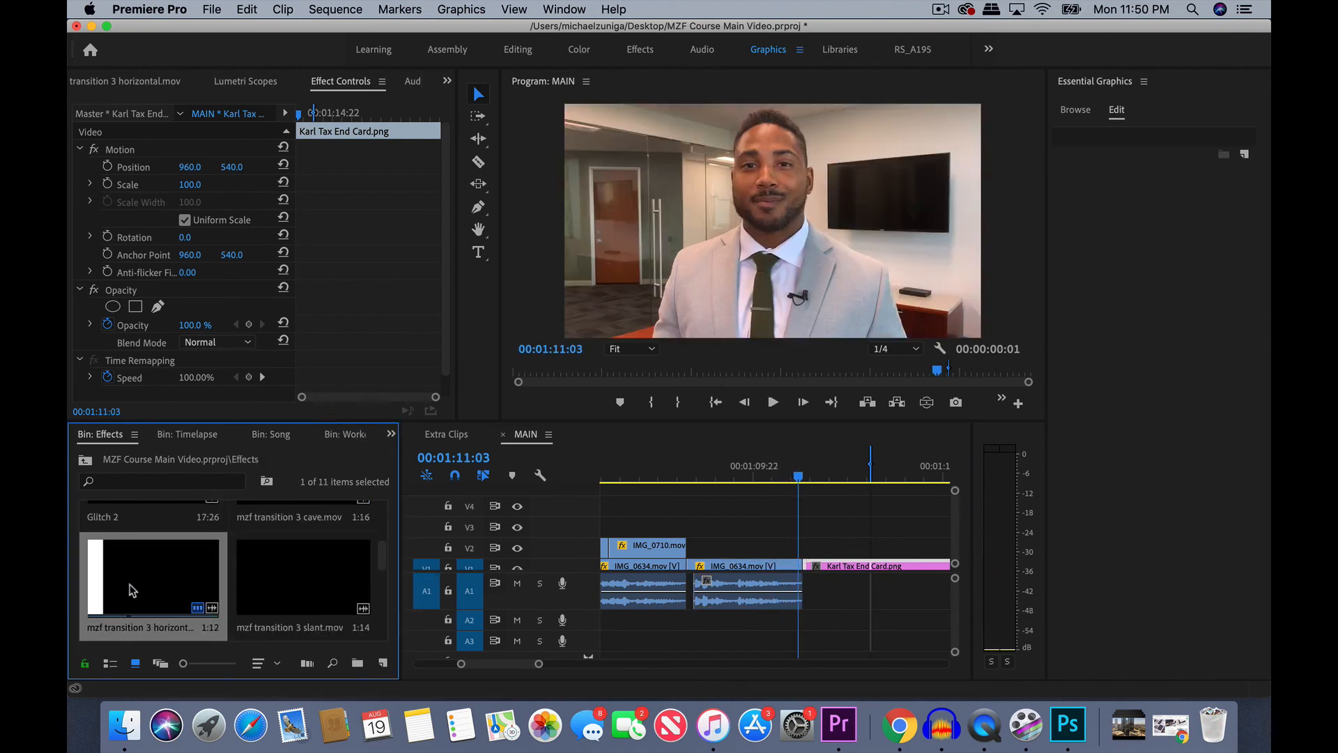
- Place the mzf transition 3 cave.mov overlay on V2 at the playhead over the end card
scroll(161, 589, up, 2)
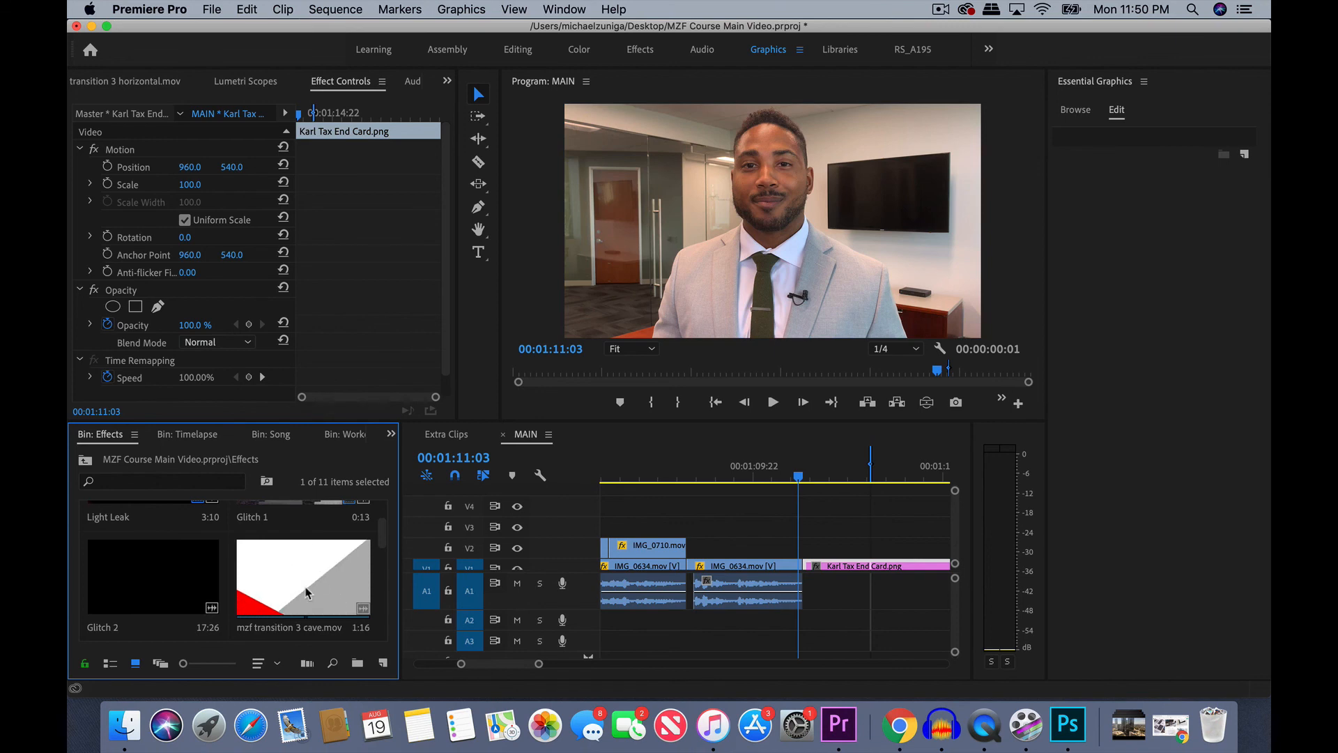
drag(284, 592, 302, 565)
double_click(303, 565)
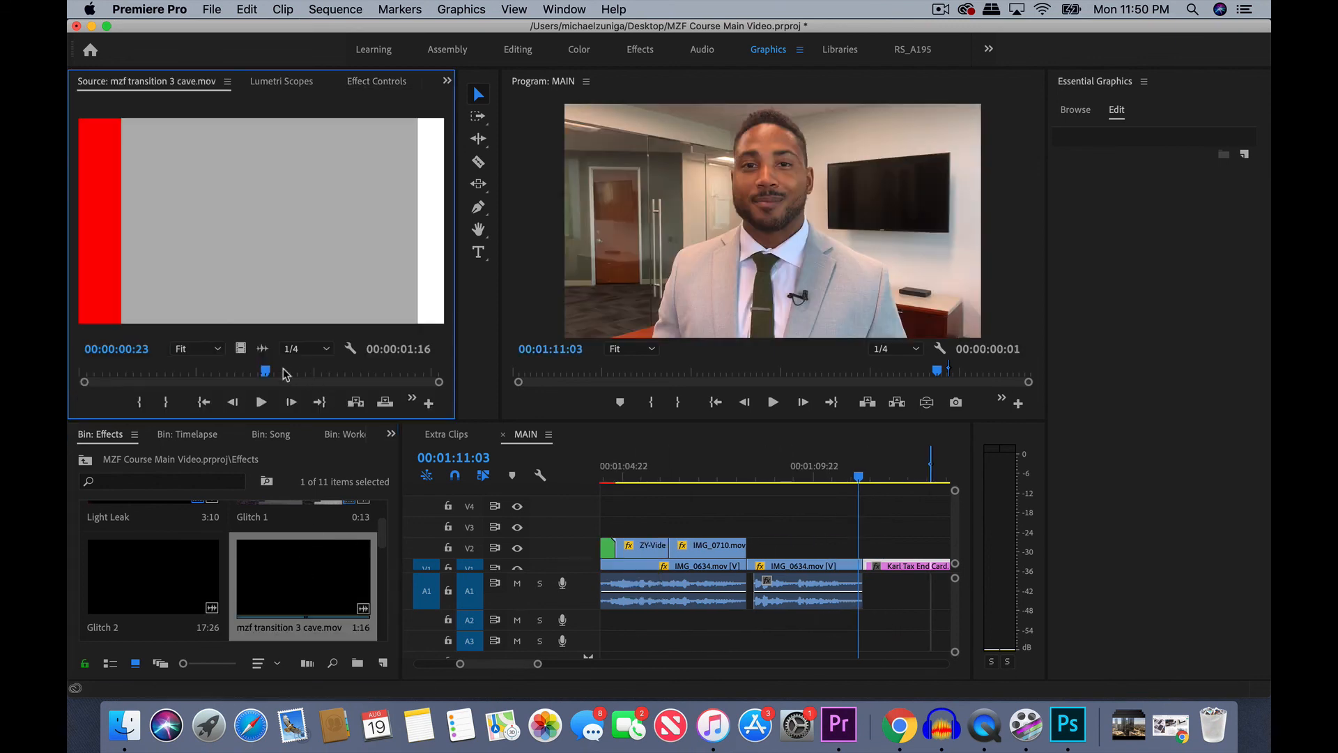
drag(240, 348, 853, 552)
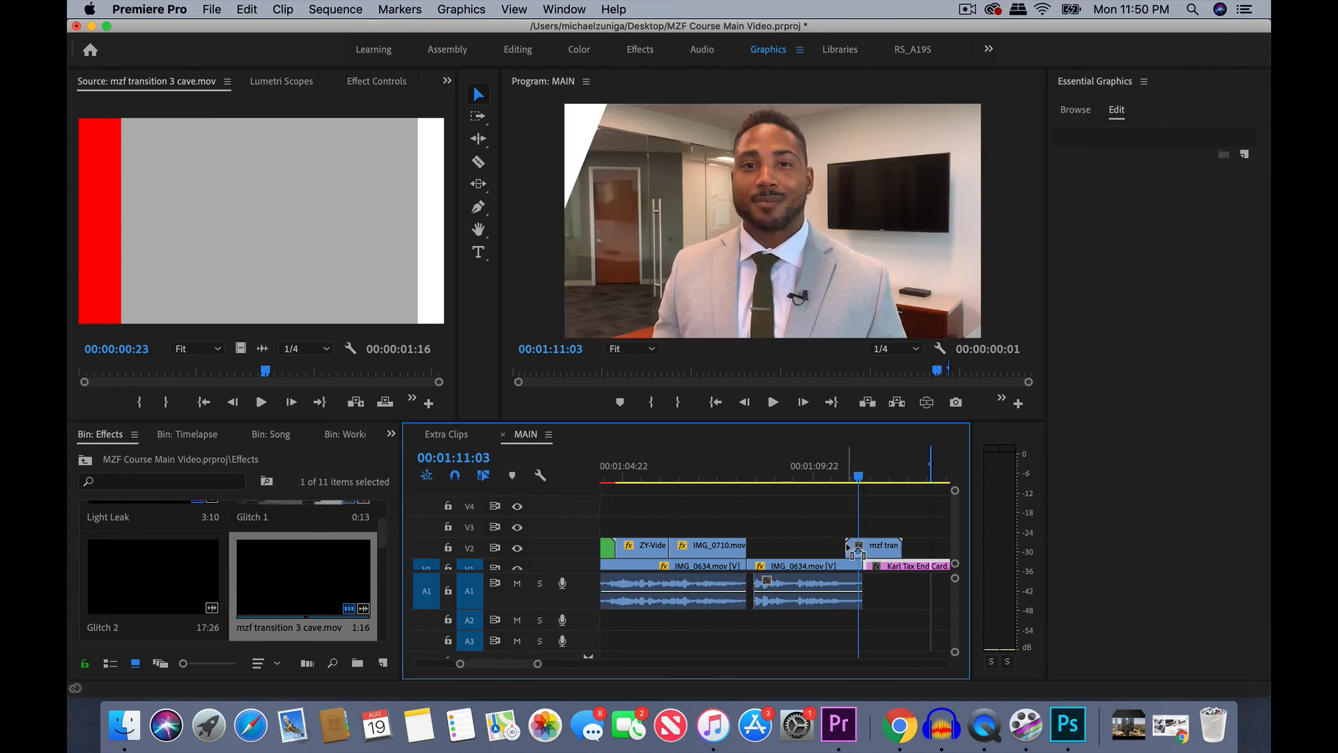
drag(864, 472, 878, 474)
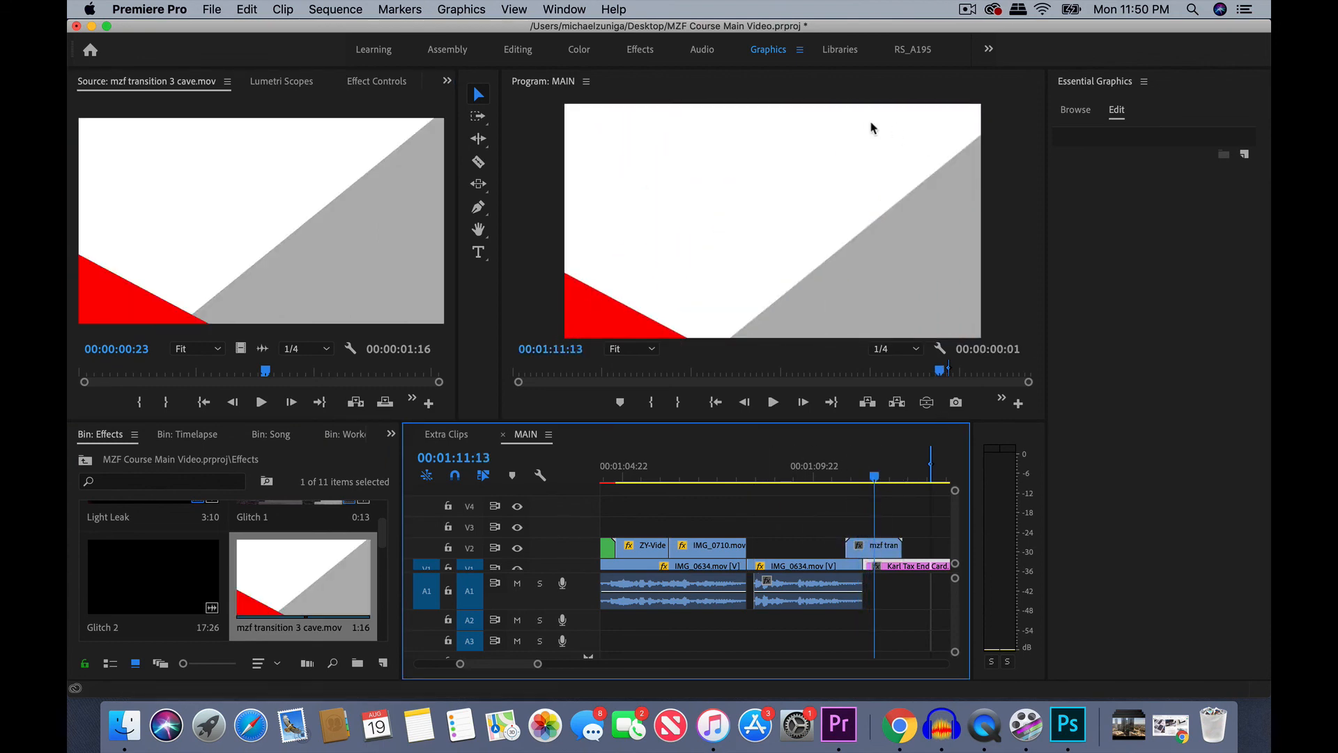
- Nudge the cave overlay slightly earlier, preview the wipe, and zoom in around 01:11:20
click(889, 551)
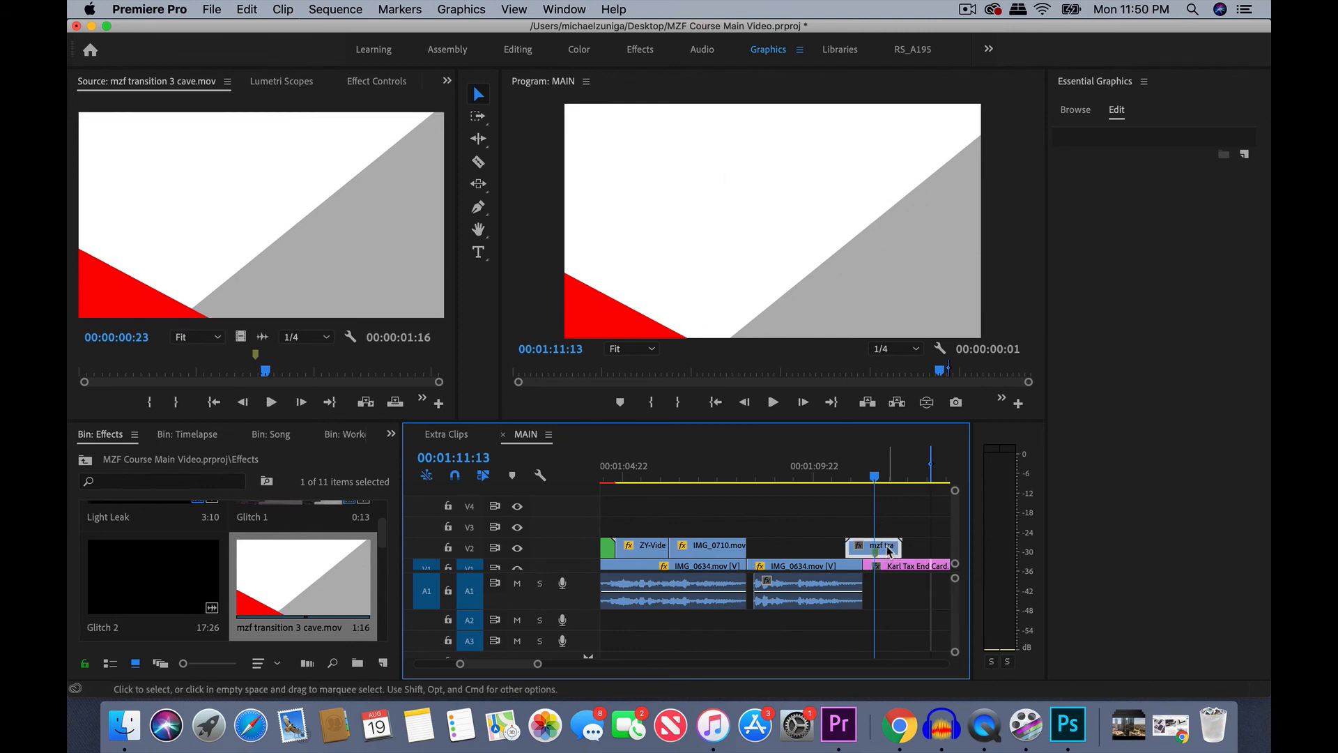
drag(889, 551, 878, 551)
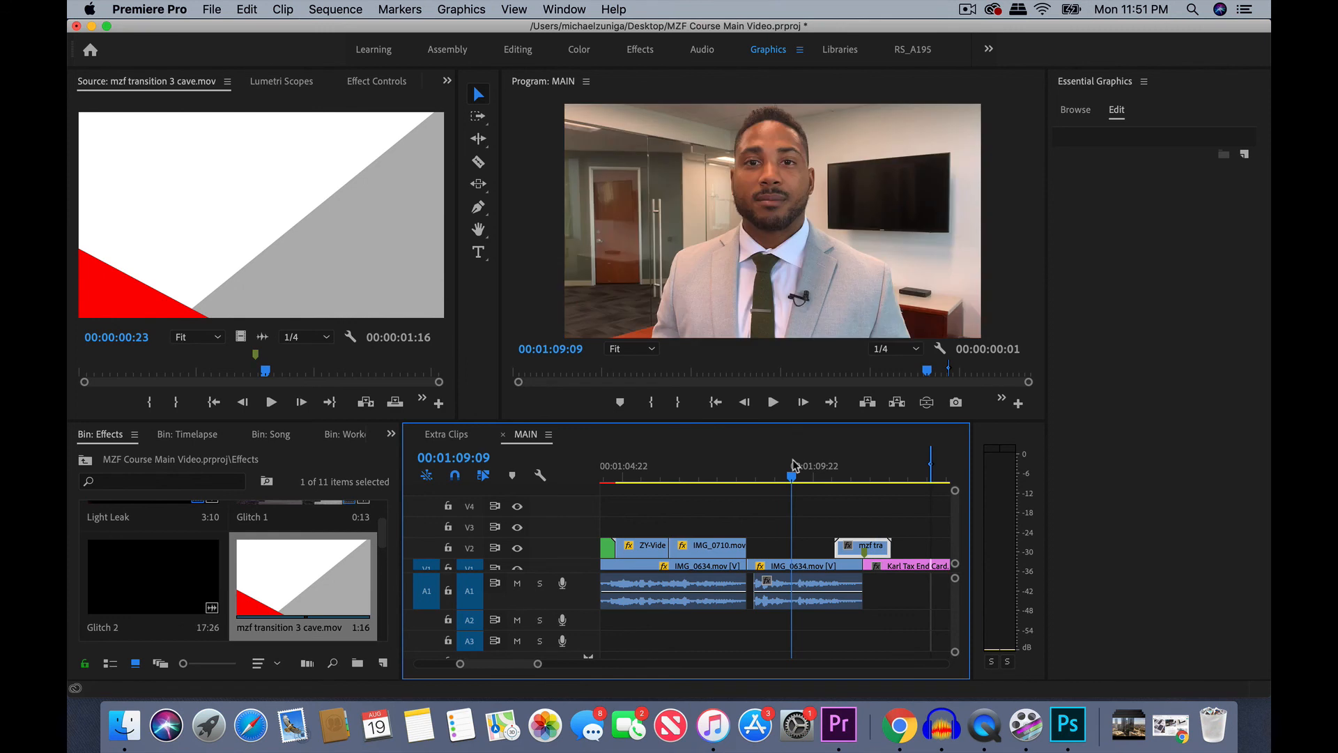
key(space)
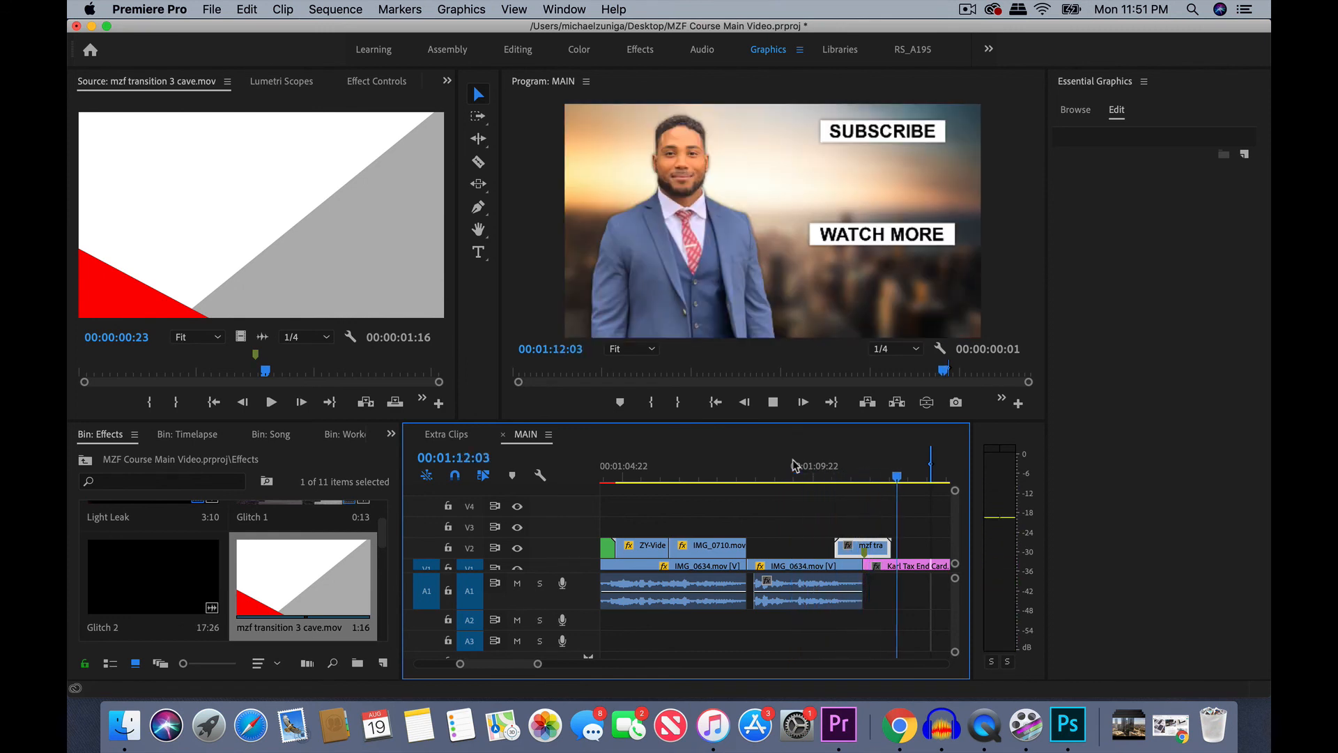
key(space)
click(890, 478)
key(=)
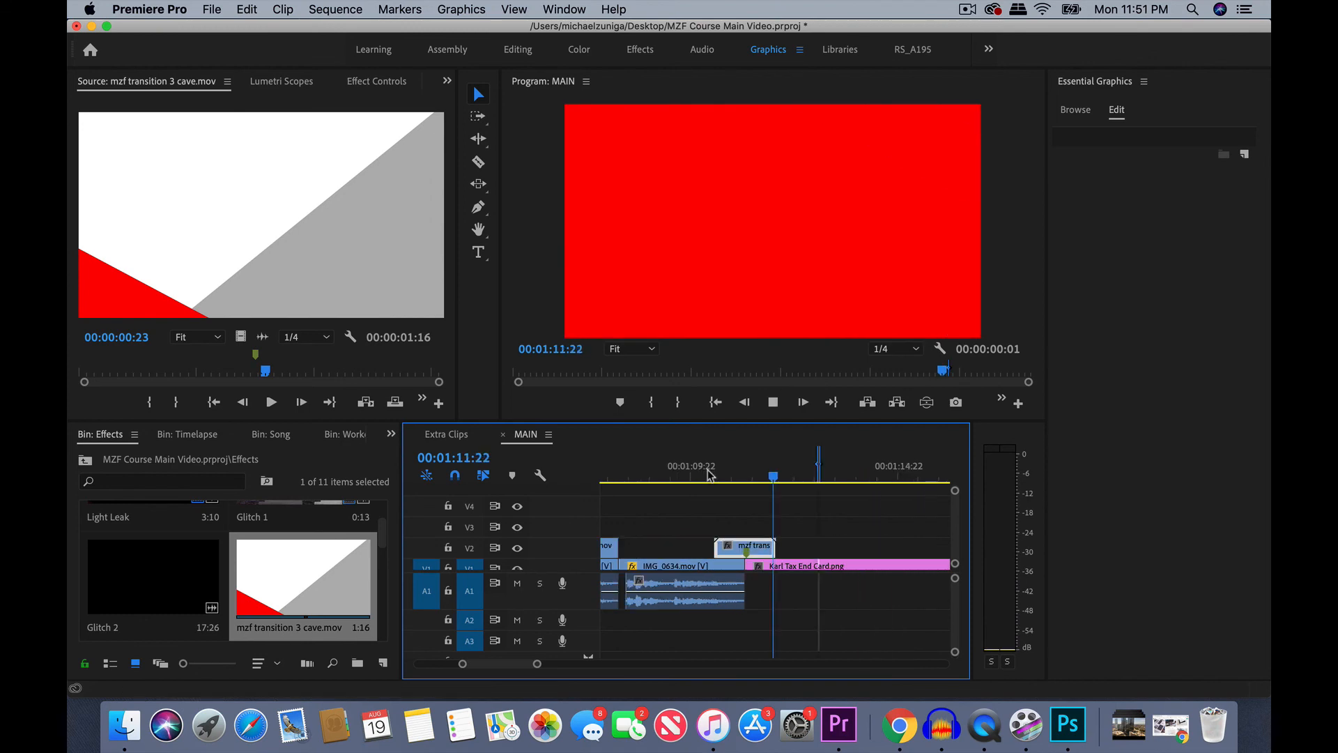
drag(776, 478, 770, 478)
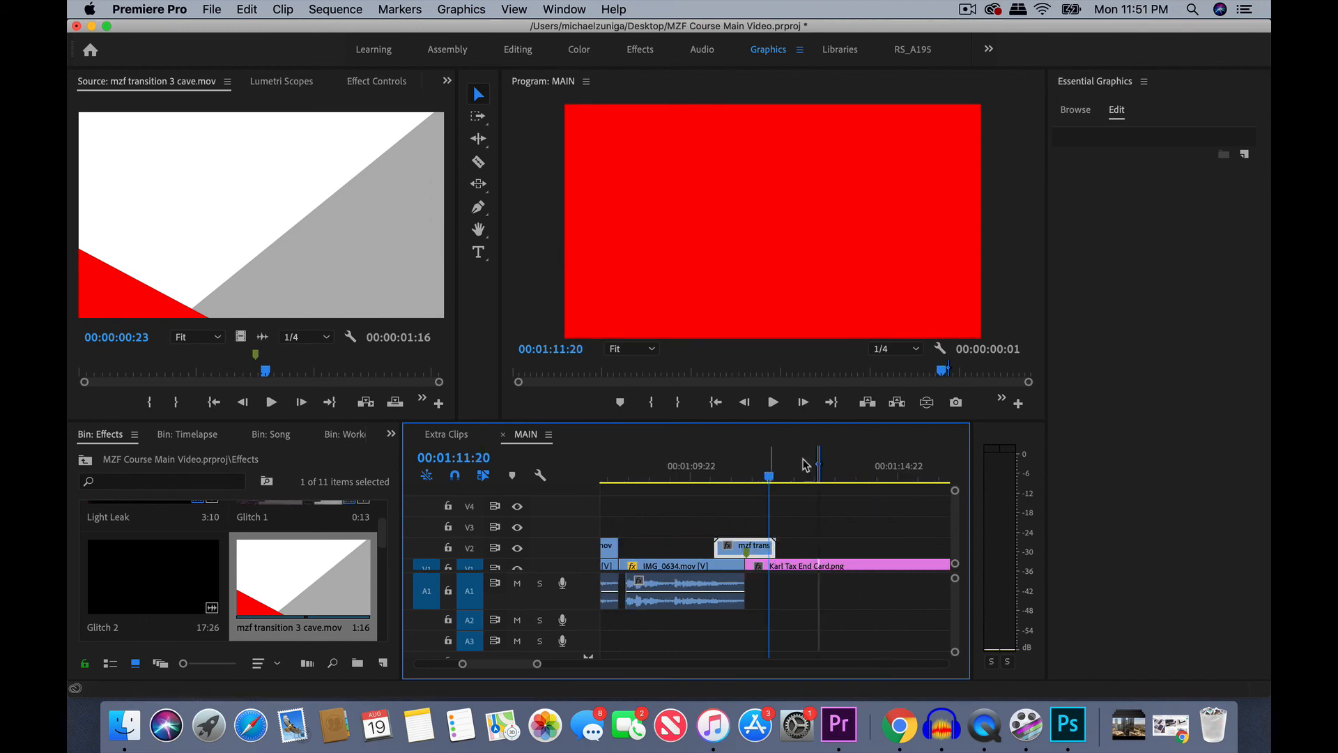
key(=)
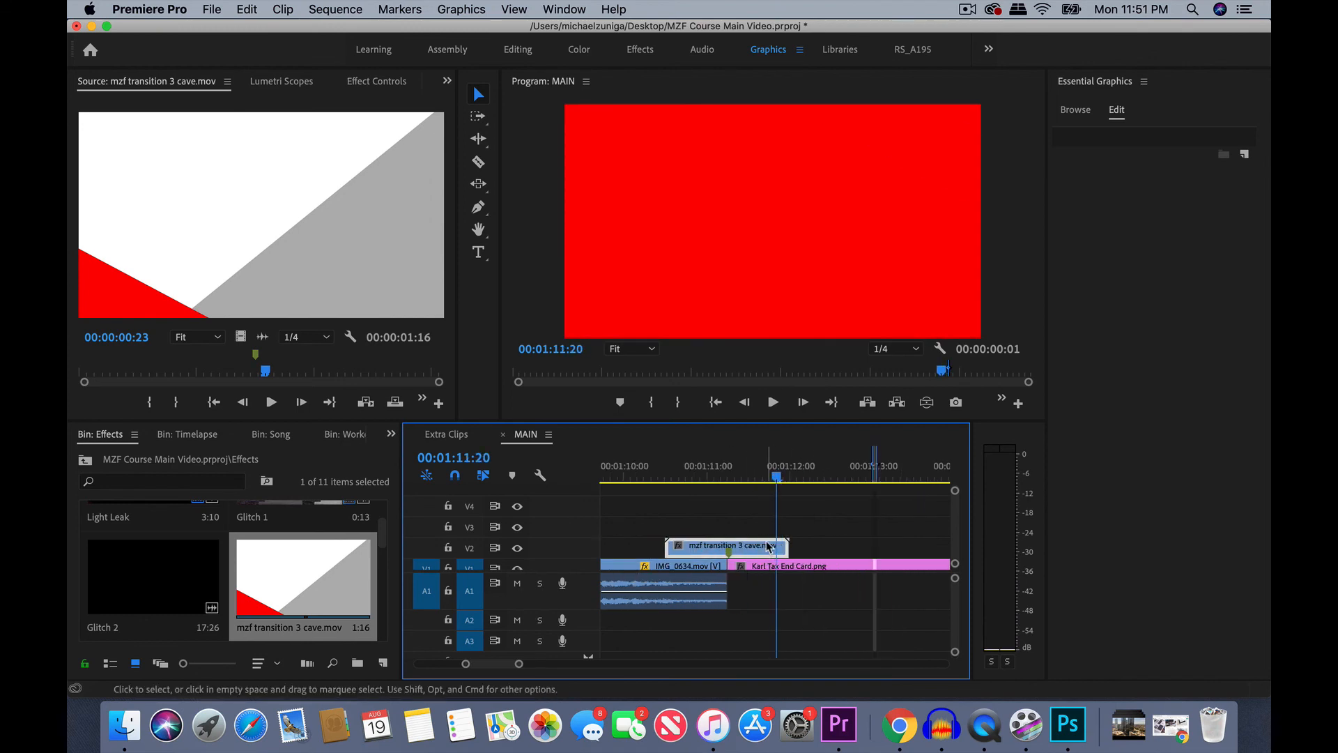
- Keyframe the overlay's Position Y from 540 at 01:11:18 to -589 around 01:11:23
click(393, 84)
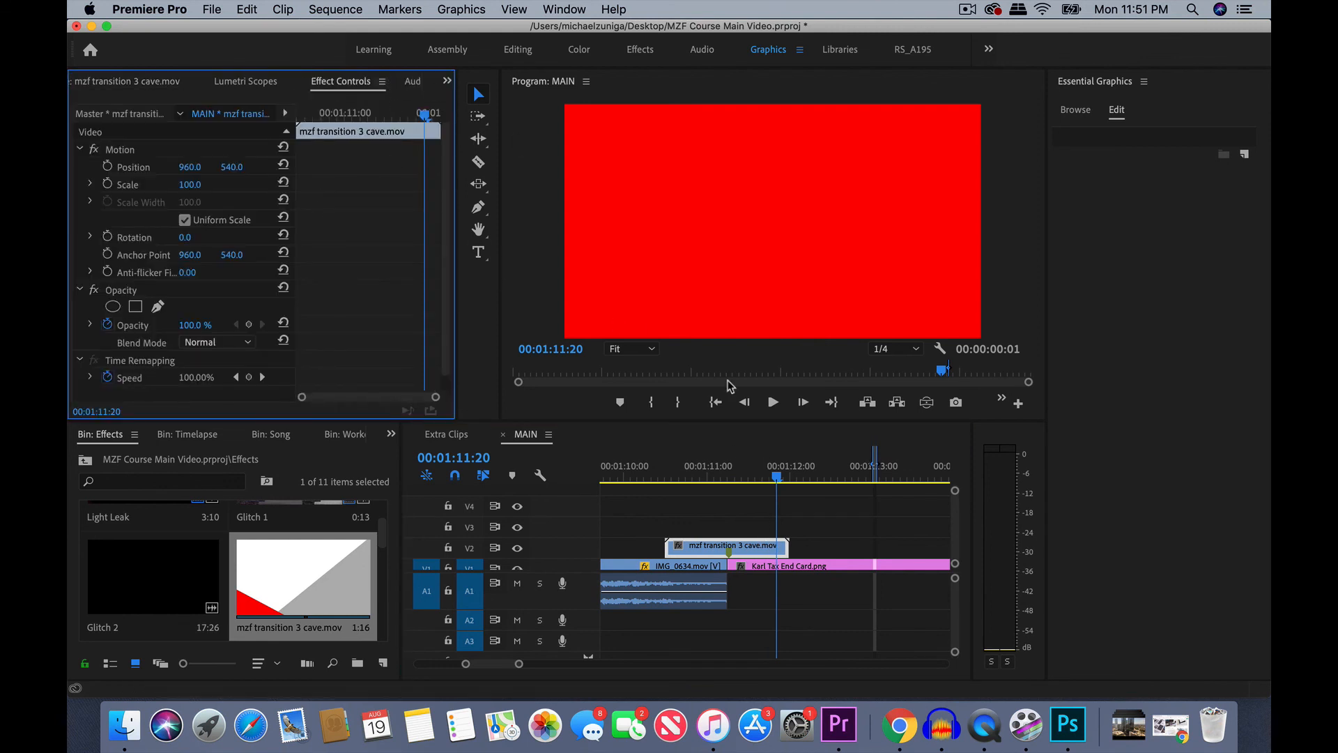
mouse_move(791, 477)
mouse_down()
mouse_move(876, 476)
mouse_move(775, 483)
mouse_up()
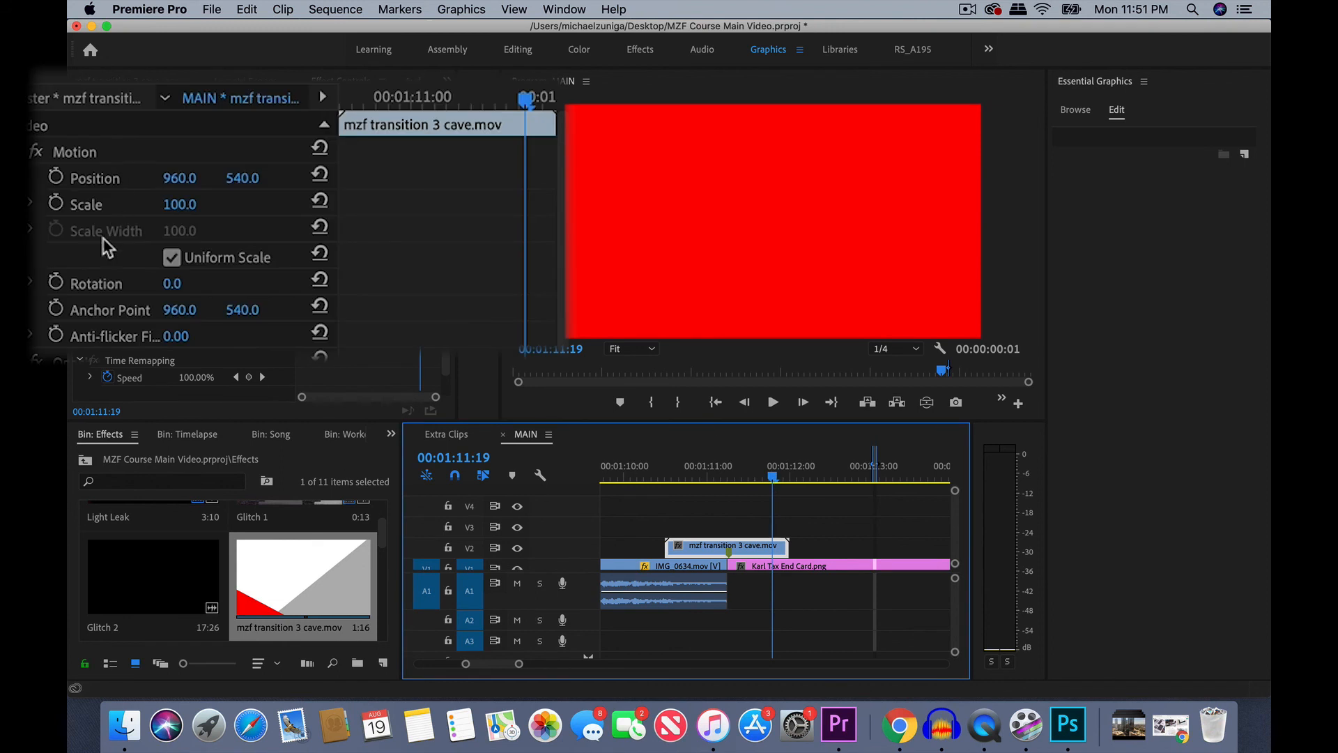
click(56, 178)
drag(552, 89, 554, 102)
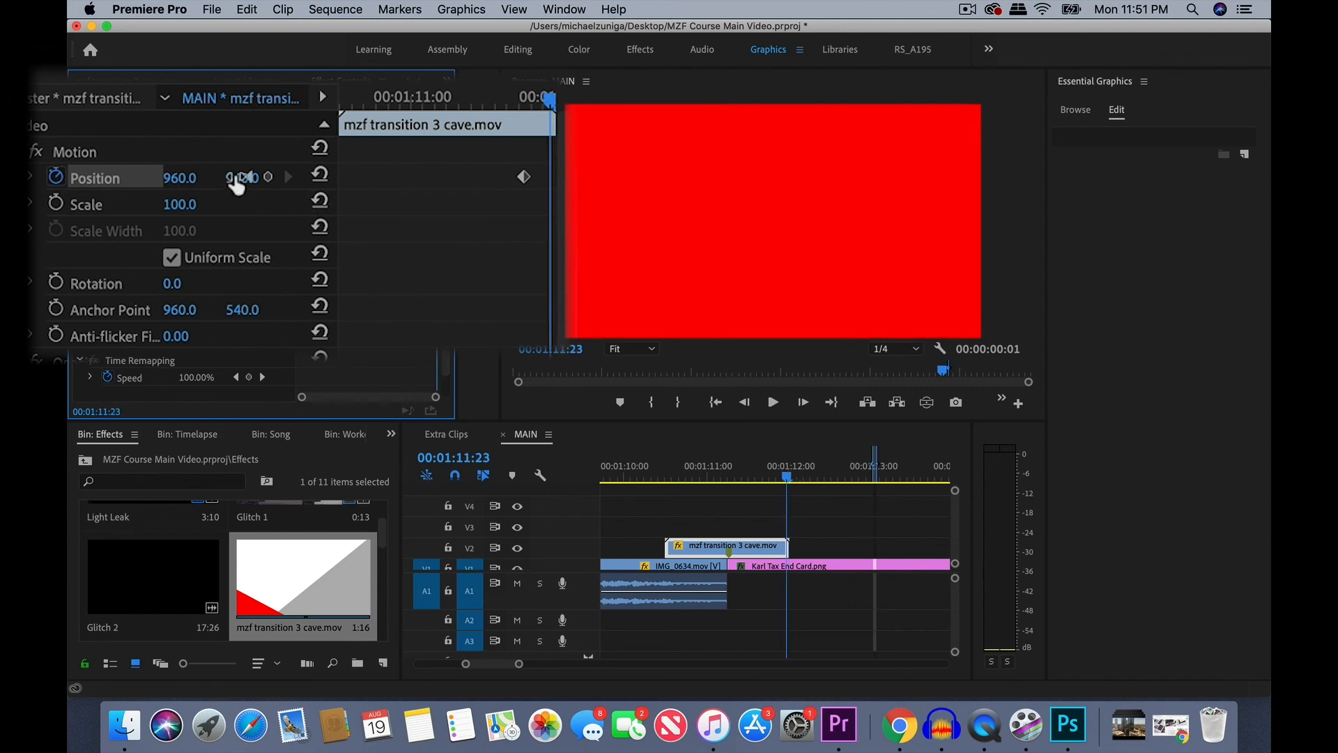
drag(235, 182, 249, 177)
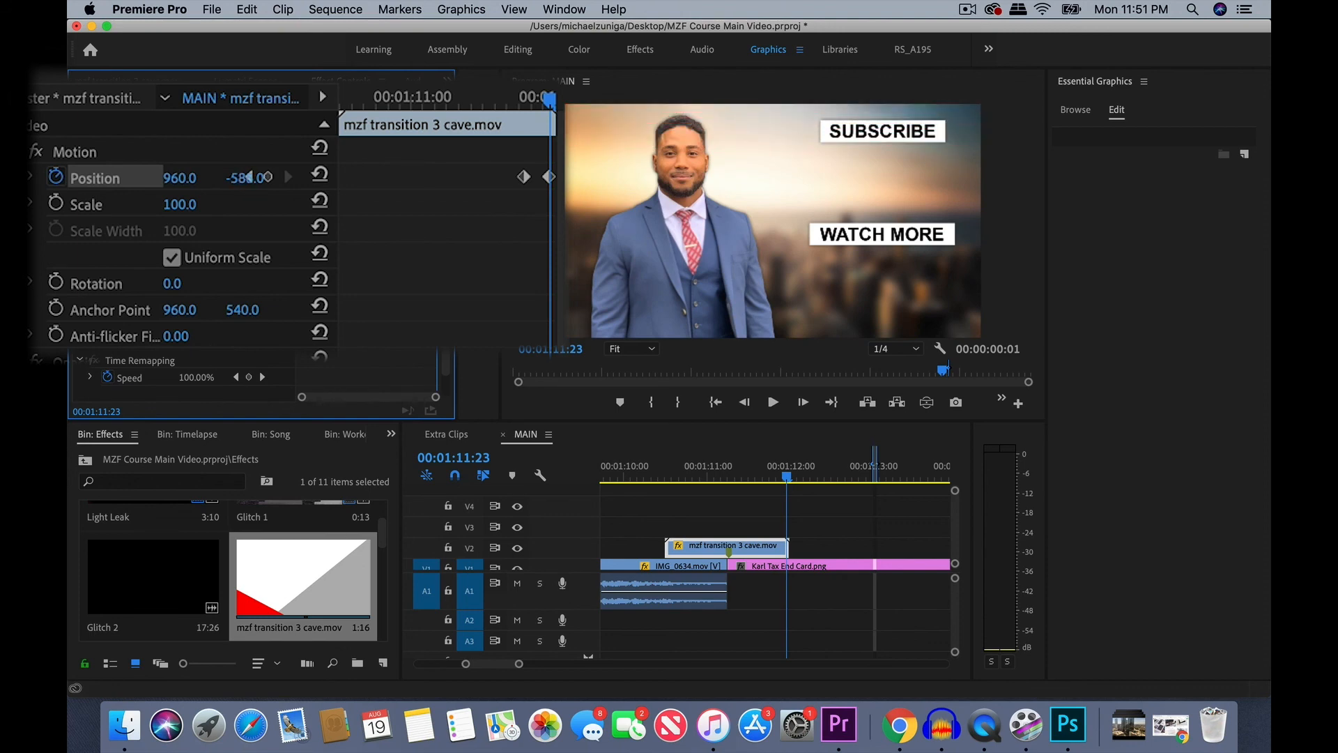
drag(551, 180, 558, 179)
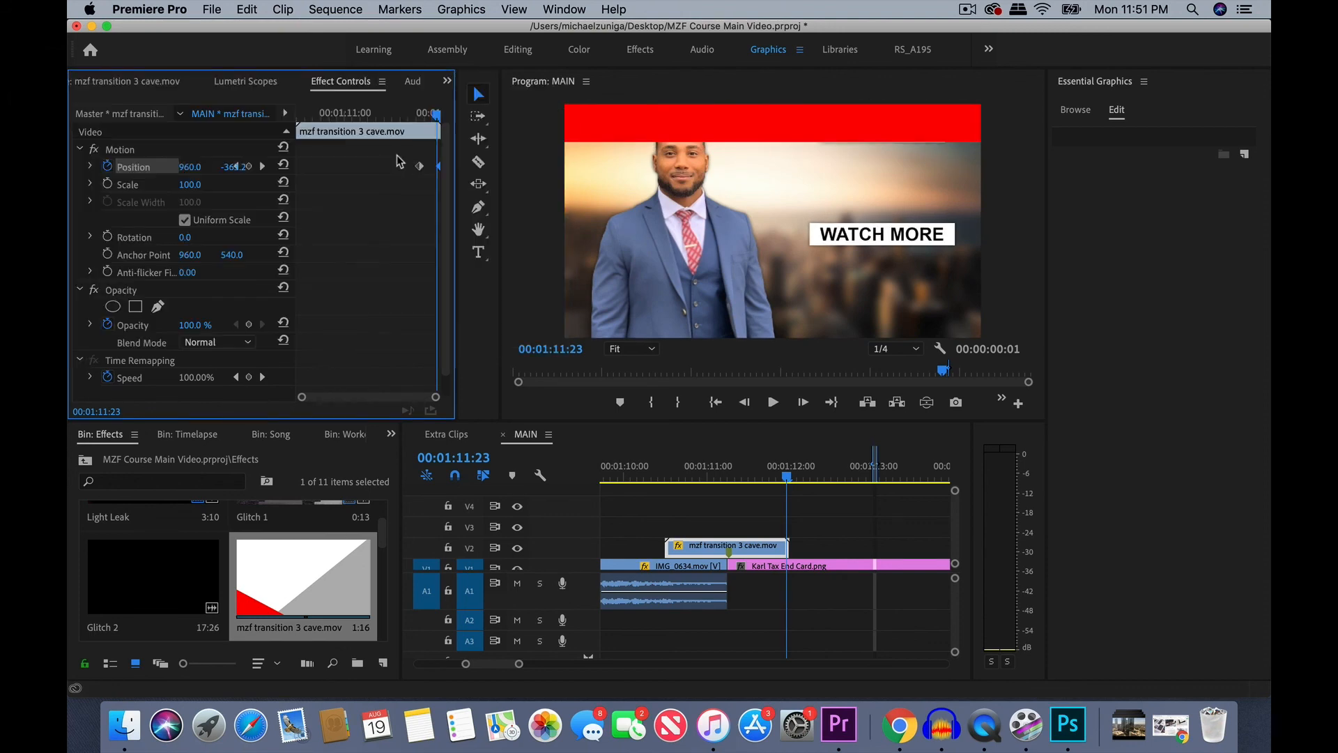
- Set the Position keyframes to Ease In temporal interpolation and replay the wipe
right_click(423, 170)
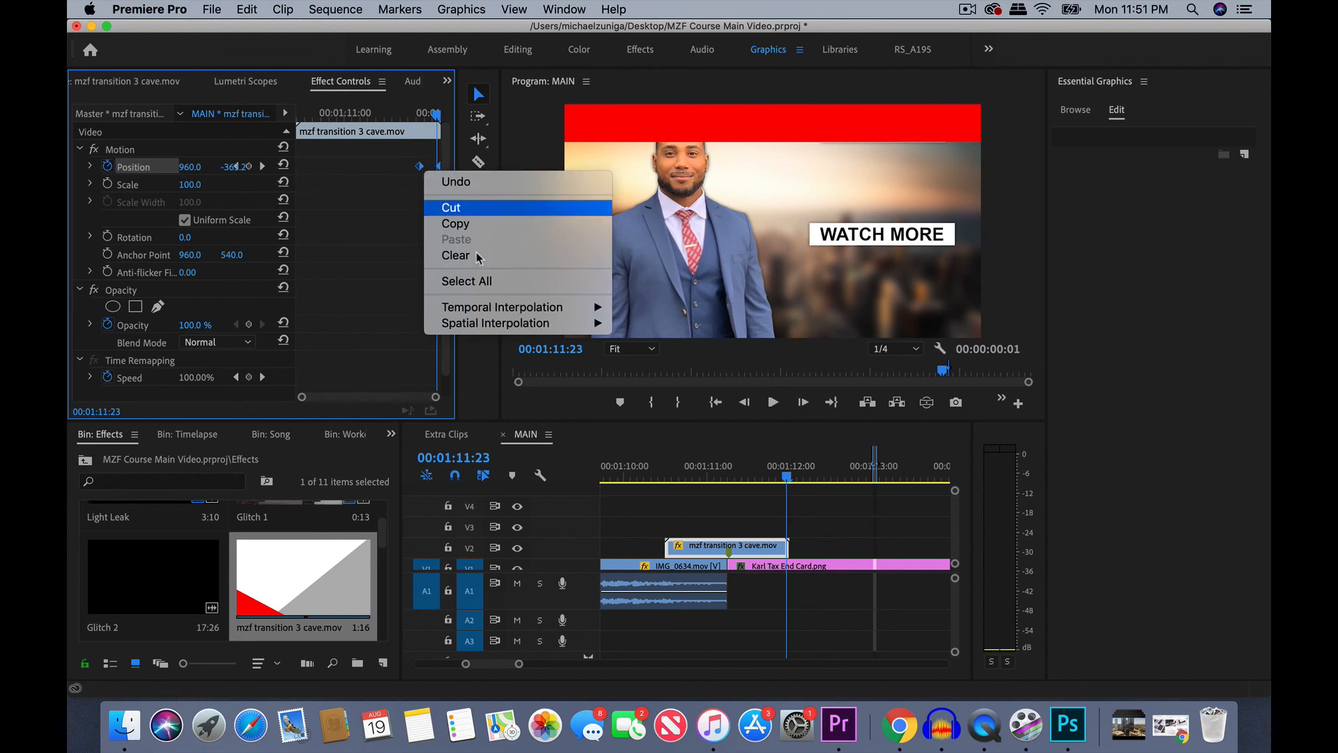
mouse_move(500, 314)
click(666, 396)
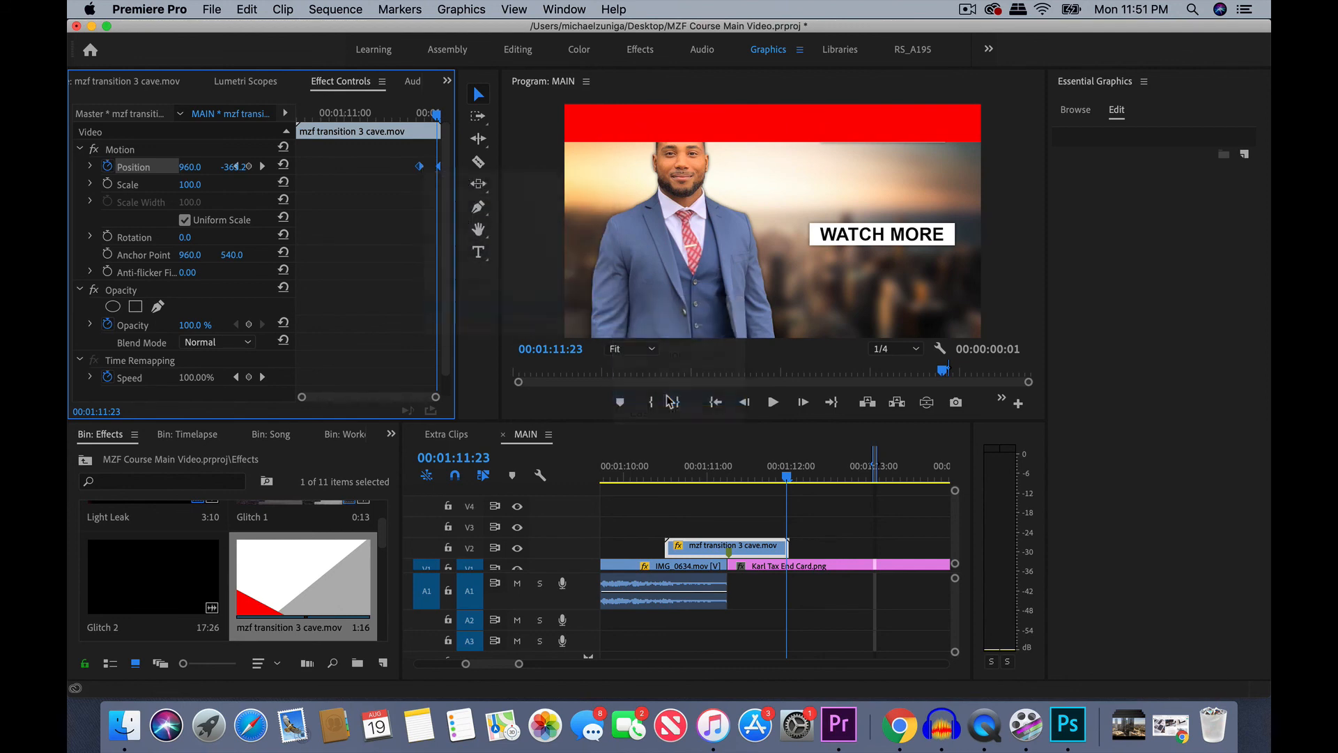
key(space)
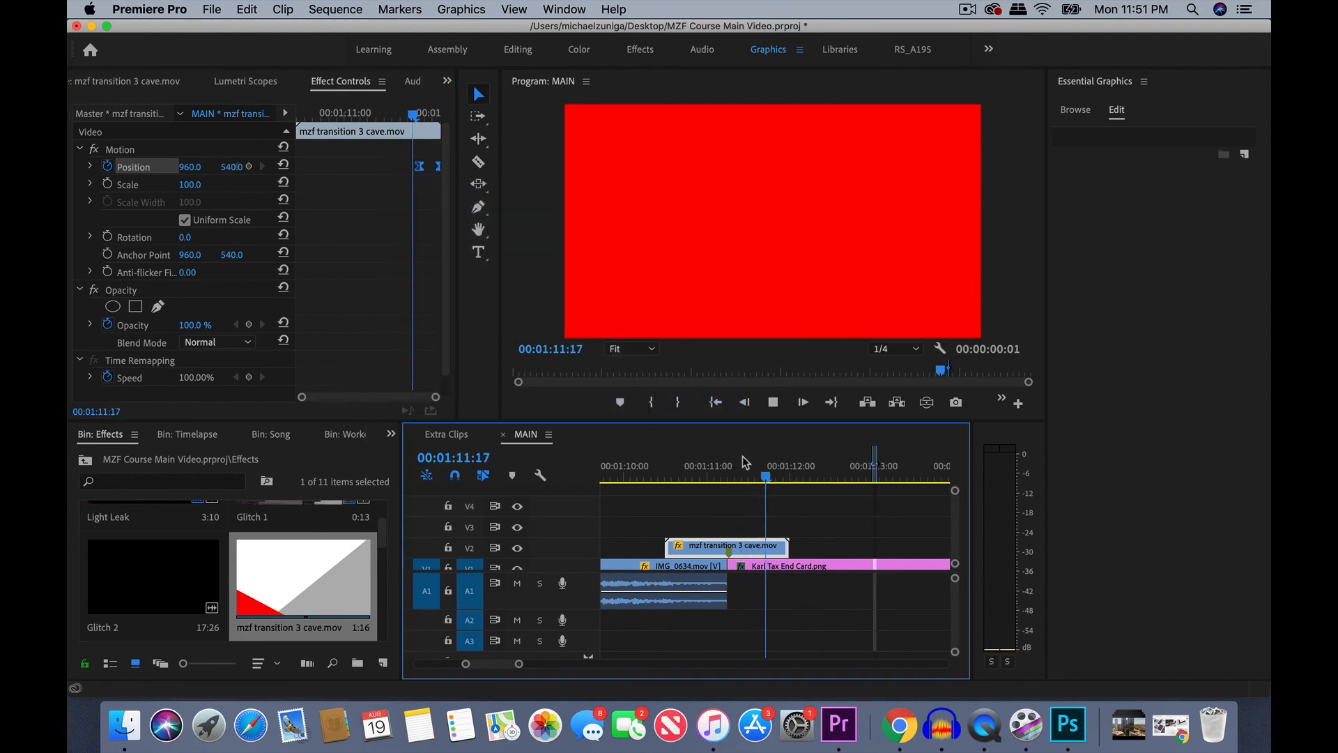
click(664, 467)
key(space)
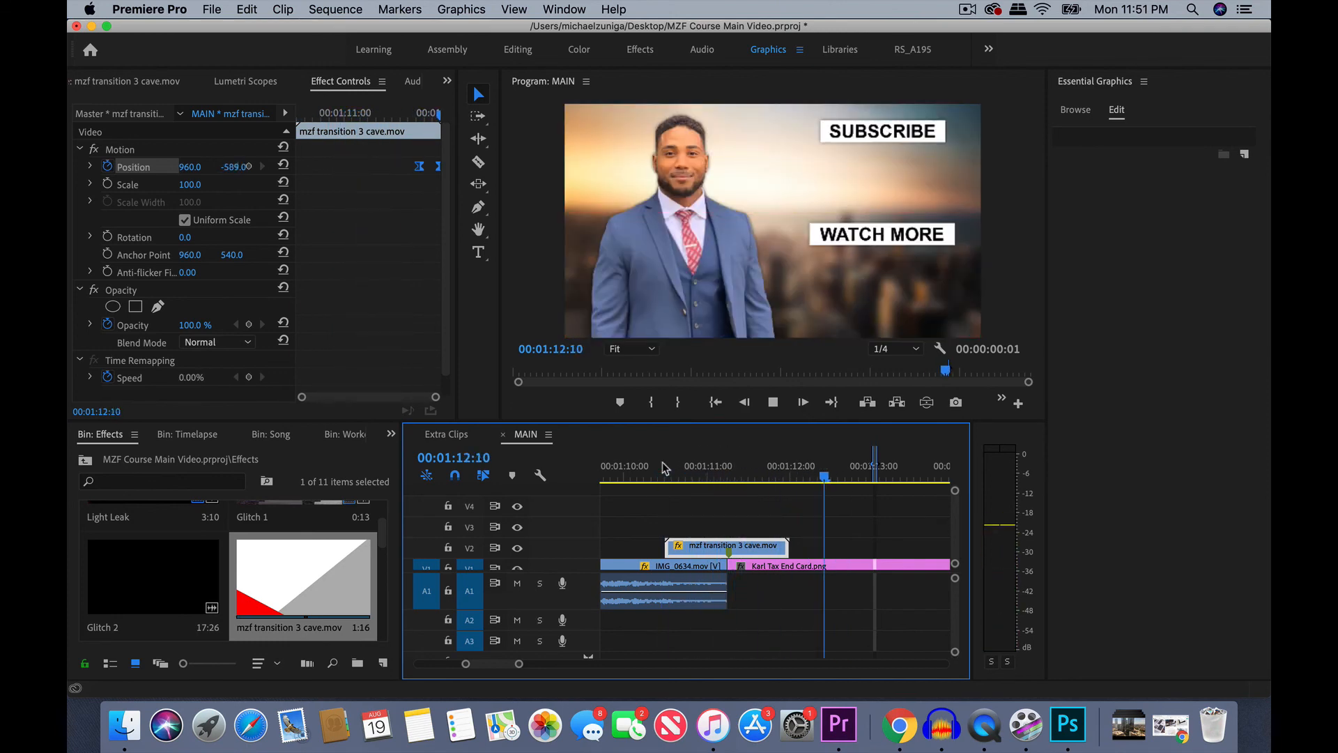
key(space)
scroll(748, 559, down, 3)
scroll(746, 555, down, 2)
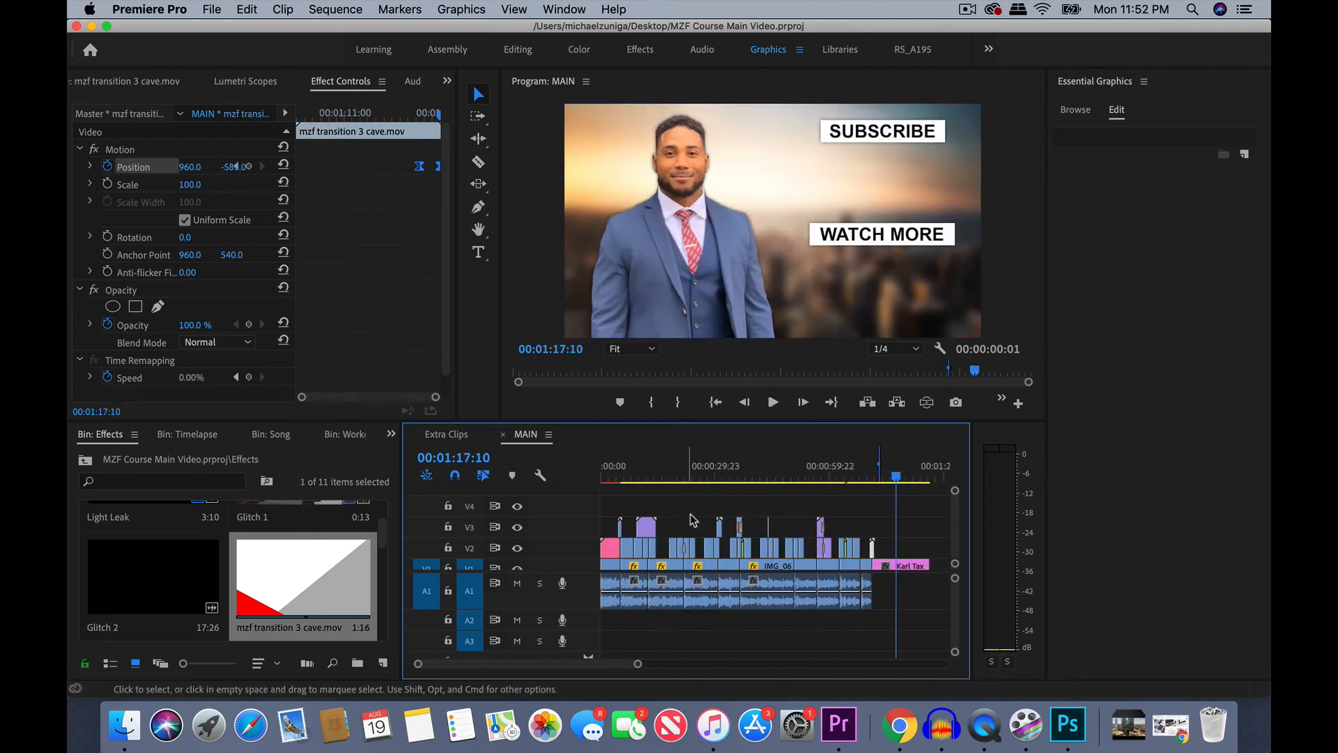